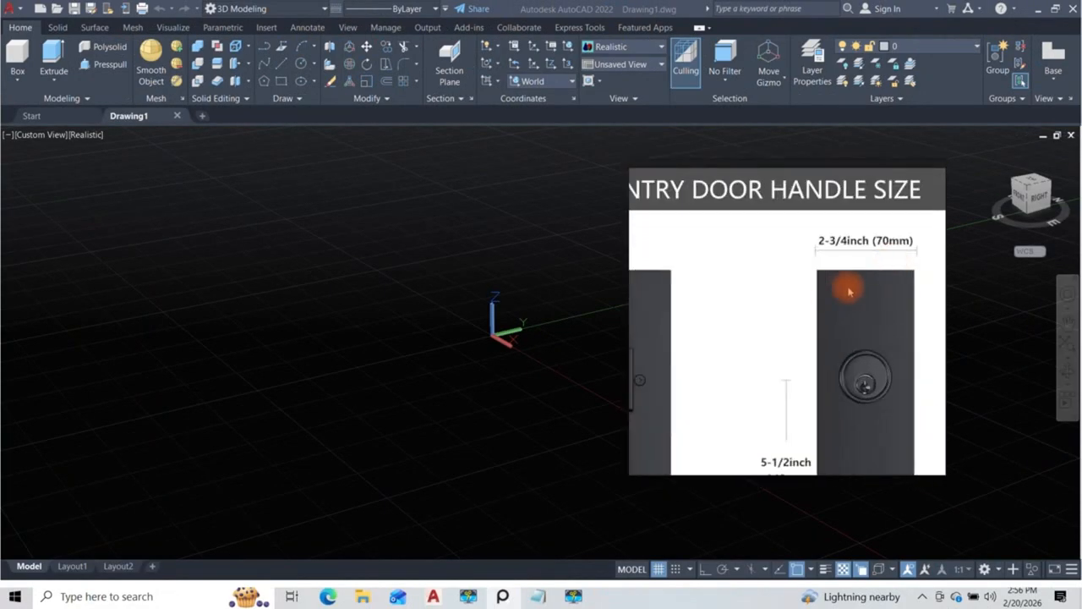
# Step: Examine the entry door handle sizes and door photo in the floating reference image, then move it off the drawing
pyautogui.rightClick(835, 248)
pyautogui.click(742, 381)
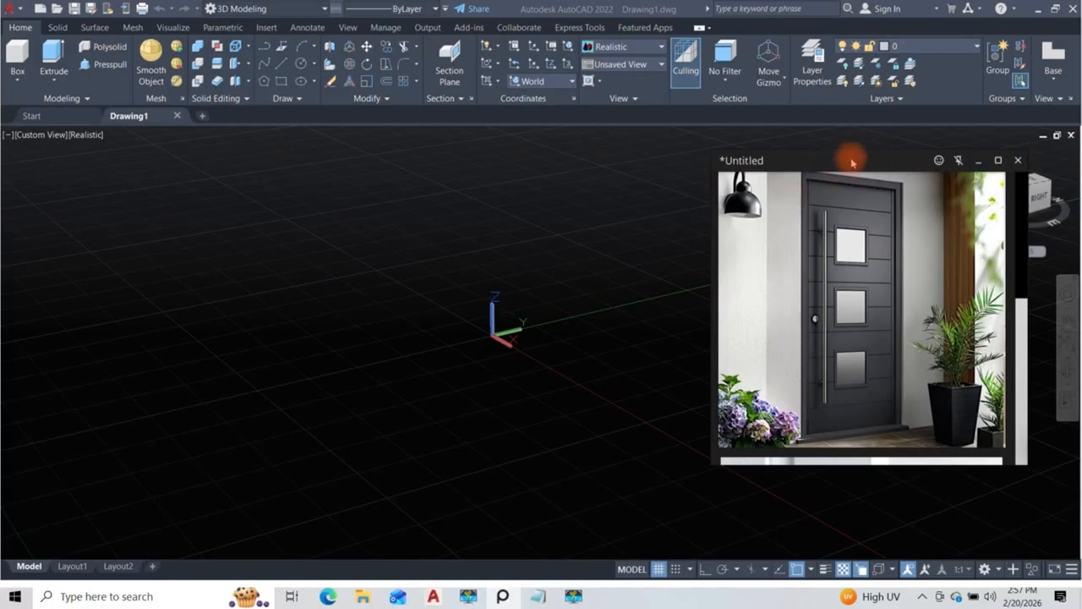
pyautogui.moveTo(874, 160); pyautogui.dragTo(711, 200)
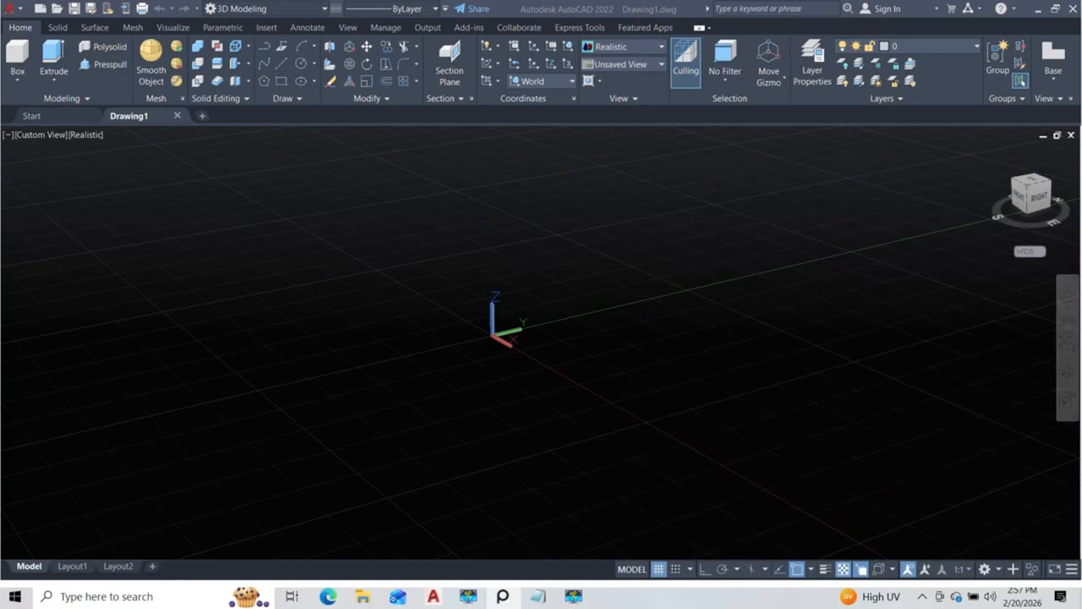
pyautogui.moveTo(1081, 221); pyautogui.dragTo(750, 204)
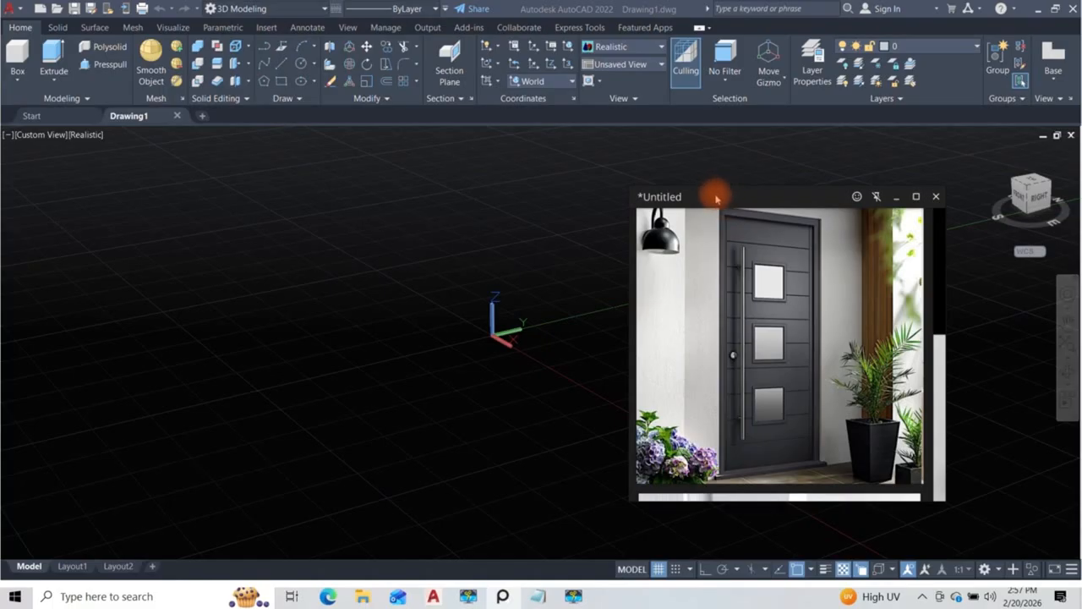
pyautogui.moveTo(708, 198); pyautogui.dragTo(1081, 182)
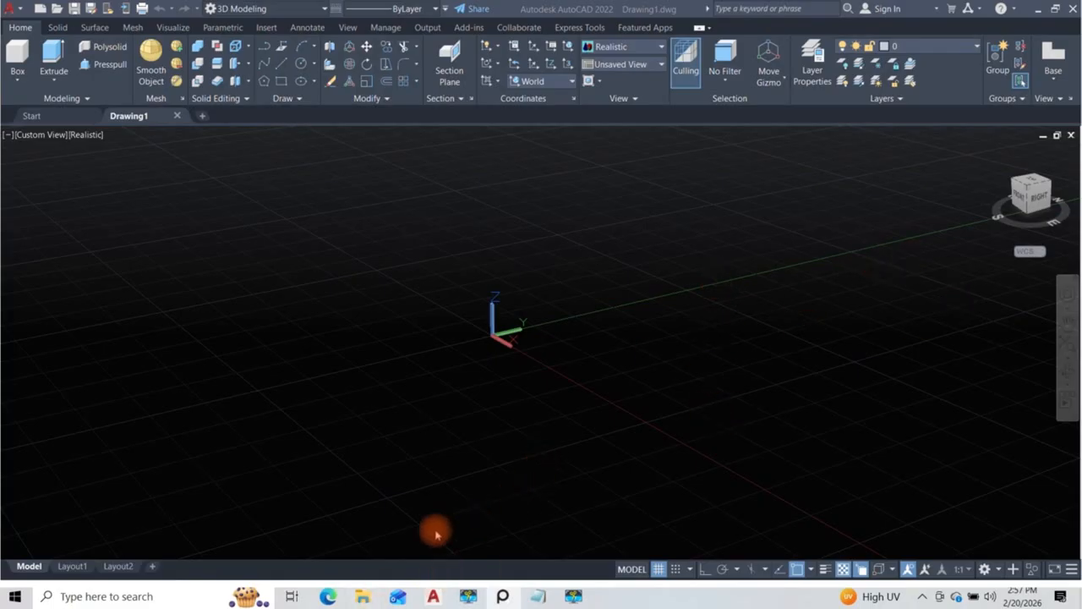
# Step: Try to open google.com in the Edge browser, then close the browser window
pyautogui.click(328, 596)
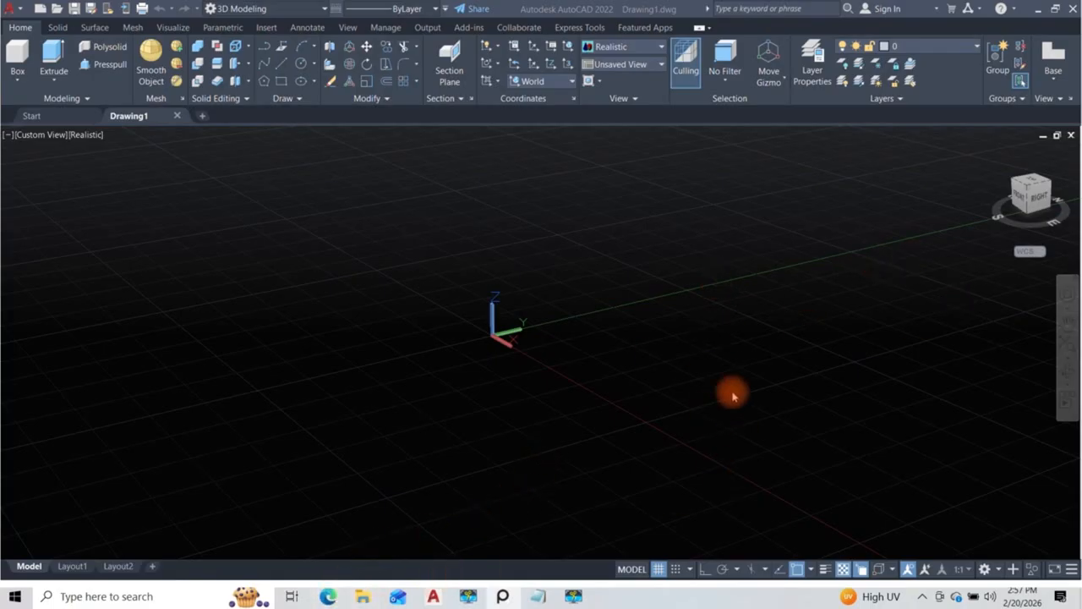
pyautogui.click(529, 78)
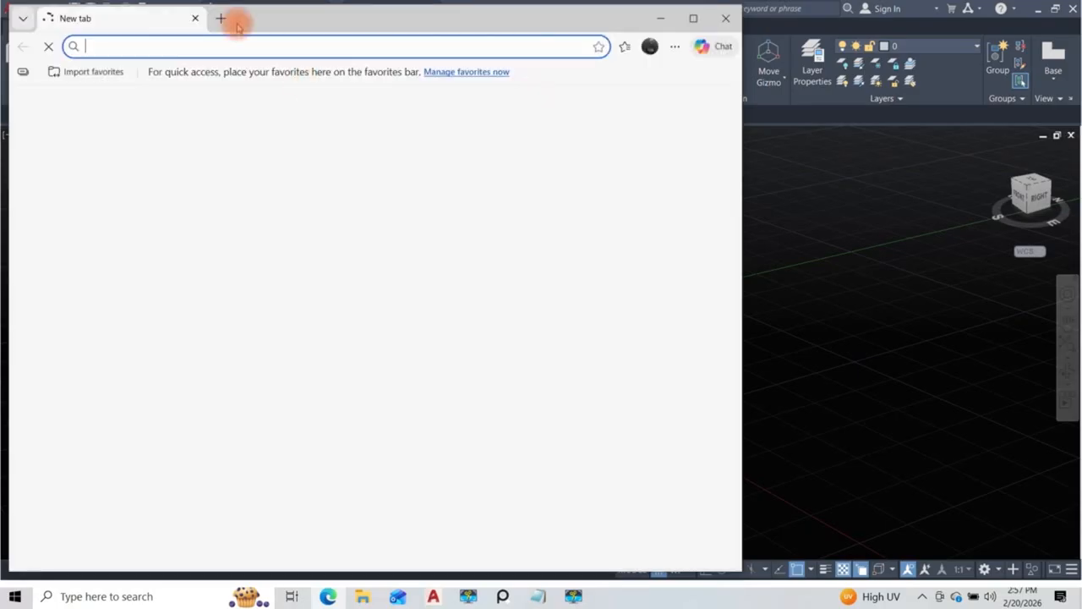
pyautogui.click(240, 47)
pyautogui.write('goo')
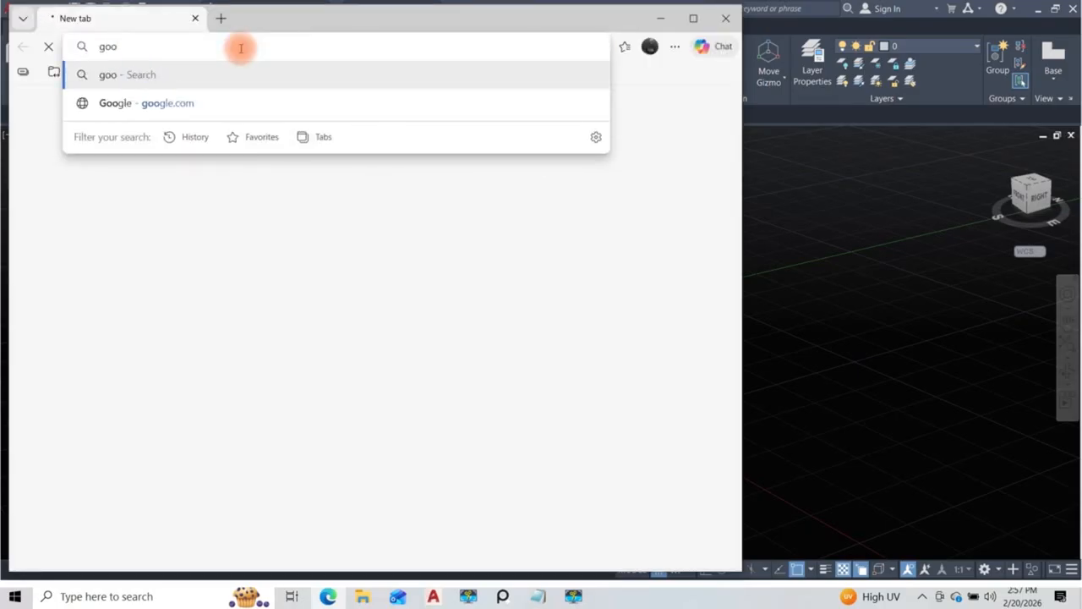
pyautogui.write('gle.c')
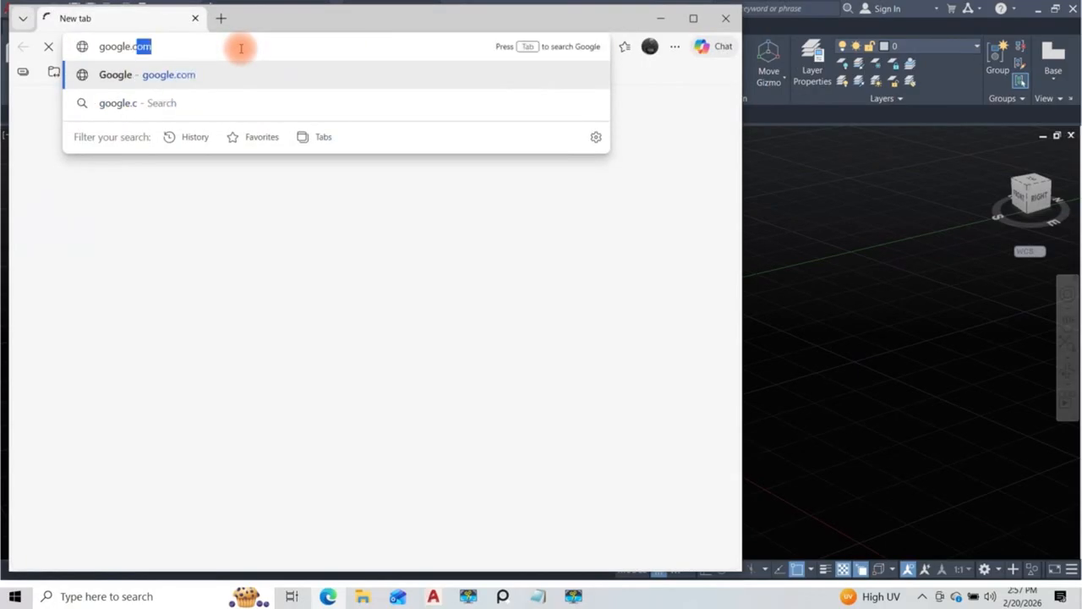
pyautogui.press('Return')
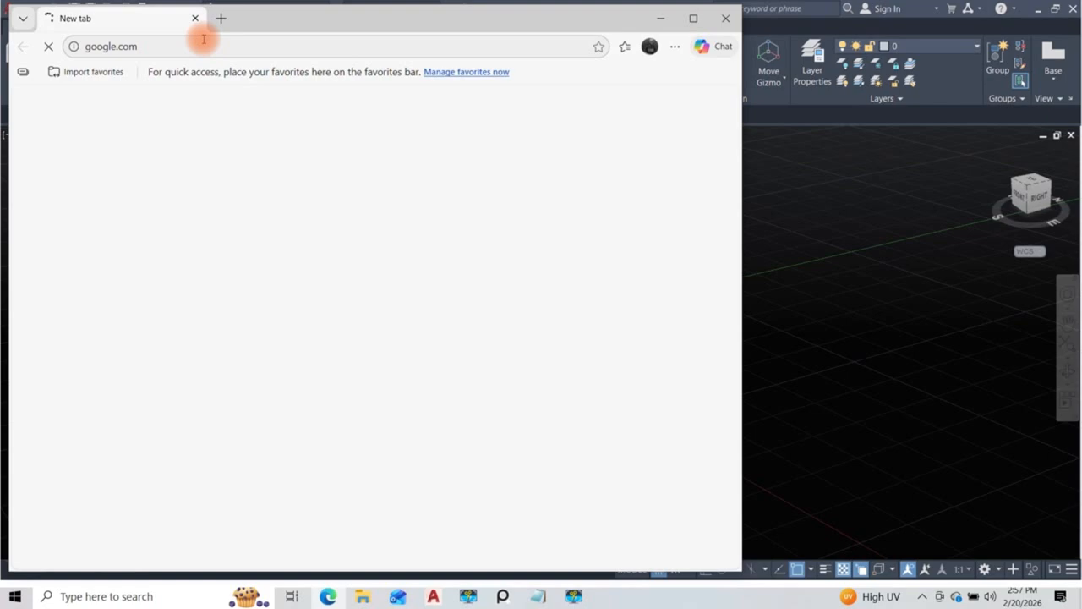
pyautogui.click(721, 23)
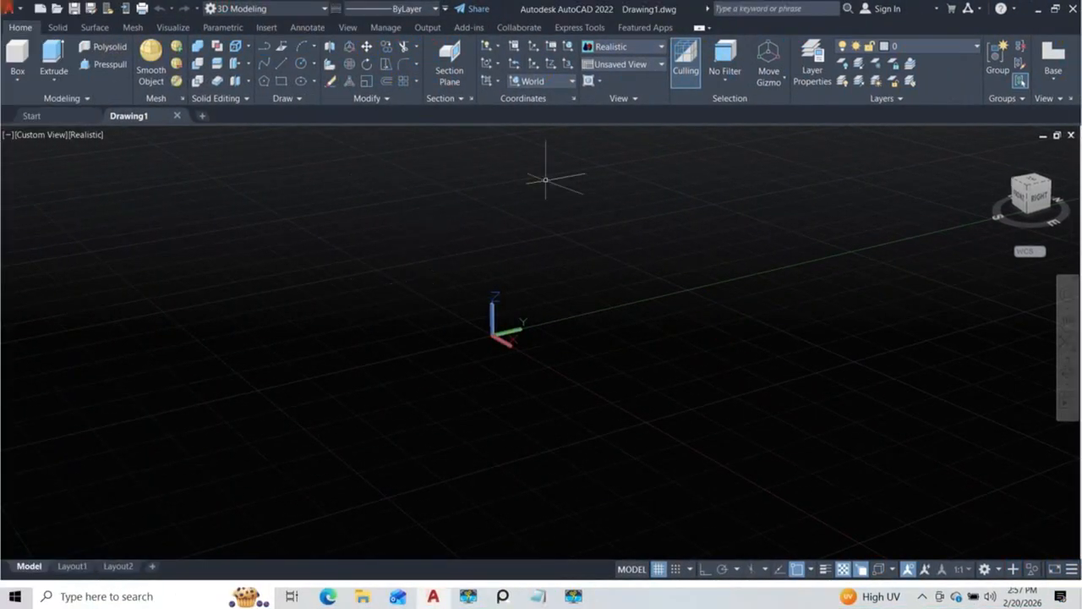
# Step: Open Paint and sketch a black floor line with opening ticks and an upright door rectangle standing on it
pyautogui.press('super')
pyautogui.write('paint')
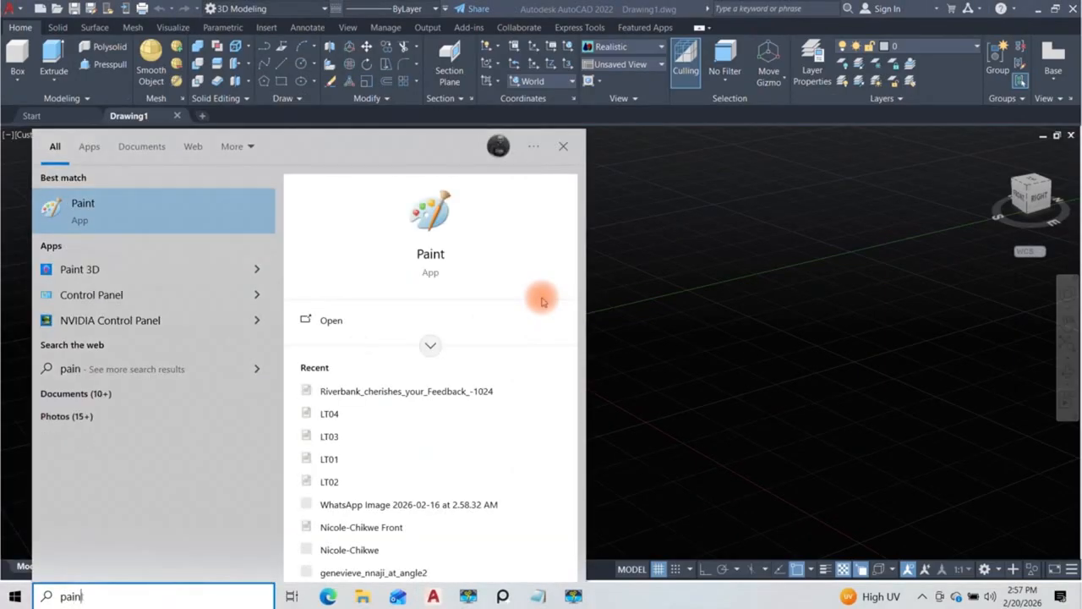
pyautogui.press('Return')
pyautogui.moveTo(116, 347); pyautogui.dragTo(444, 353)
pyautogui.moveTo(214, 350); pyautogui.dragTo(212, 363)
pyautogui.moveTo(312, 351); pyautogui.dragTo(301, 365)
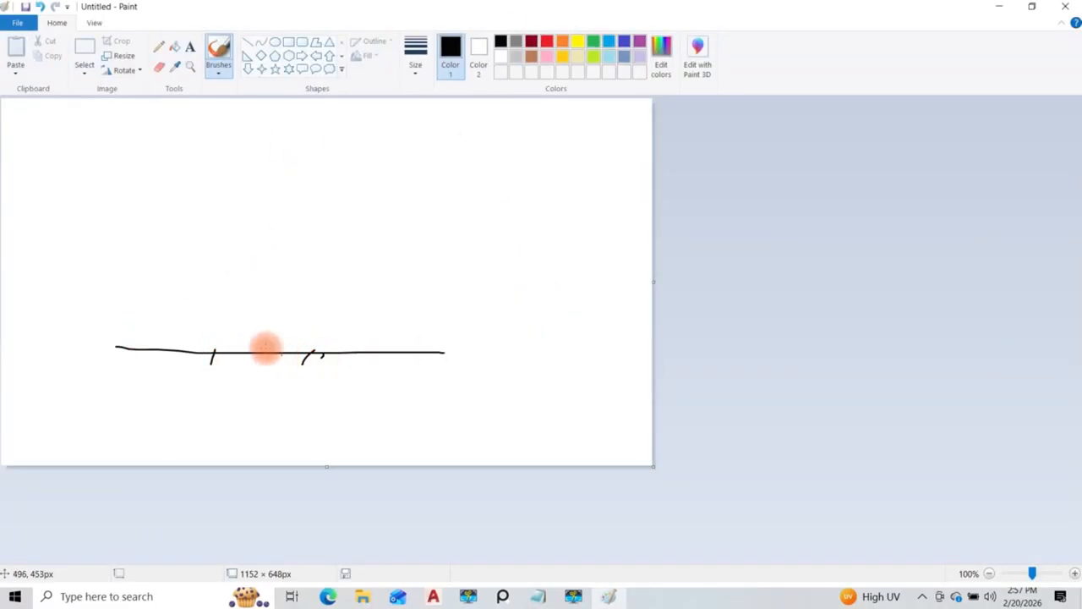
pyautogui.moveTo(233, 352)
pyautogui.mouseDown()
pyautogui.moveTo(233, 235)
pyautogui.moveTo(288, 178)
pyautogui.moveTo(319, 188)
pyautogui.moveTo(322, 347)
pyautogui.mouseUp()
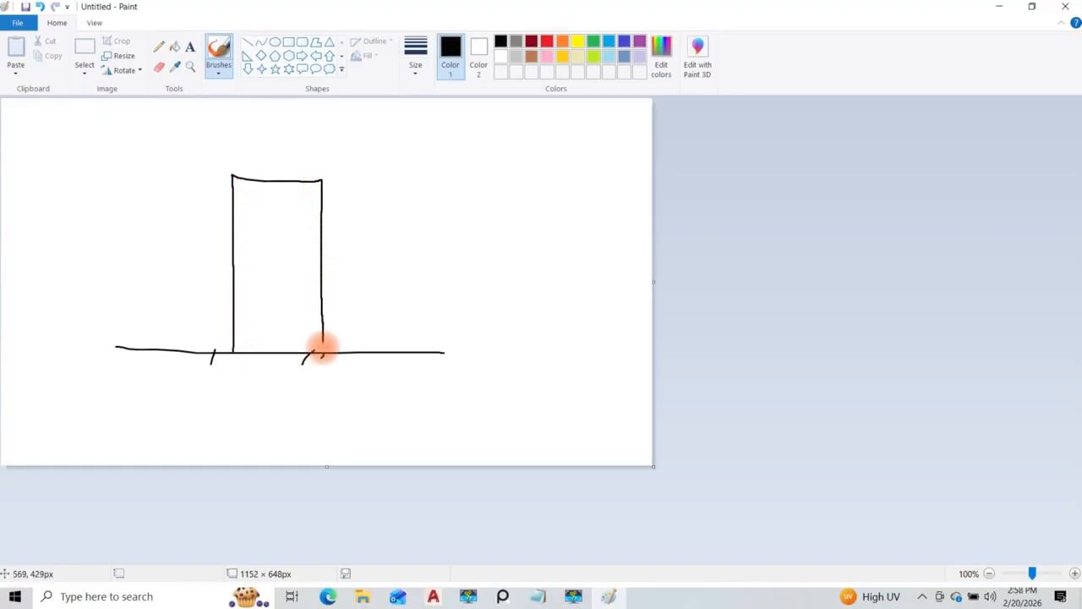
# Step: Annotate the door sketch in green with a 900 width dimension above it and a 2100 height dimension beside it
pyautogui.click(594, 40)
pyautogui.moveTo(234, 169)
pyautogui.mouseDown()
pyautogui.moveTo(321, 161)
pyautogui.moveTo(321, 181)
pyautogui.mouseUp()
pyautogui.moveTo(251, 126); pyautogui.dragTo(331, 131)
pyautogui.hotkey('ctrl', 'z')
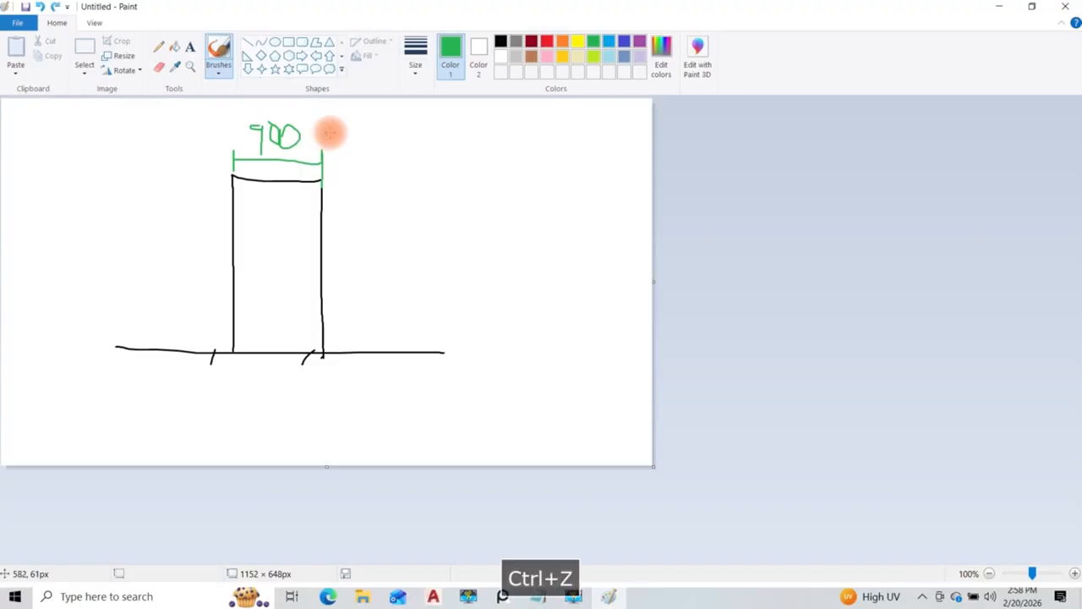
pyautogui.moveTo(331, 186)
pyautogui.mouseDown()
pyautogui.moveTo(350, 179)
pyautogui.moveTo(347, 340)
pyautogui.mouseUp()
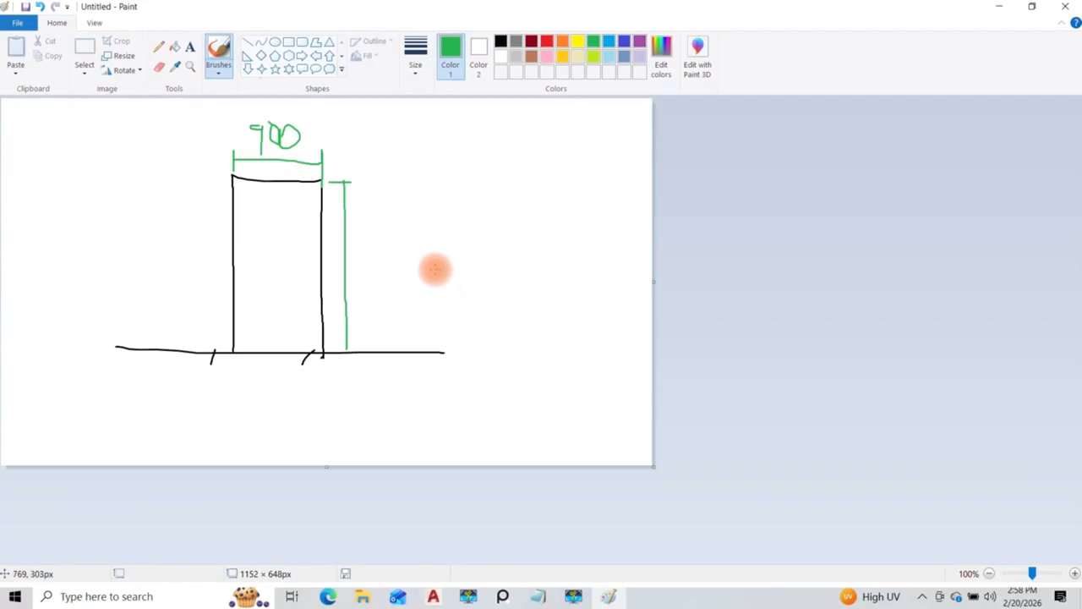
pyautogui.moveTo(359, 252); pyautogui.dragTo(407, 271)
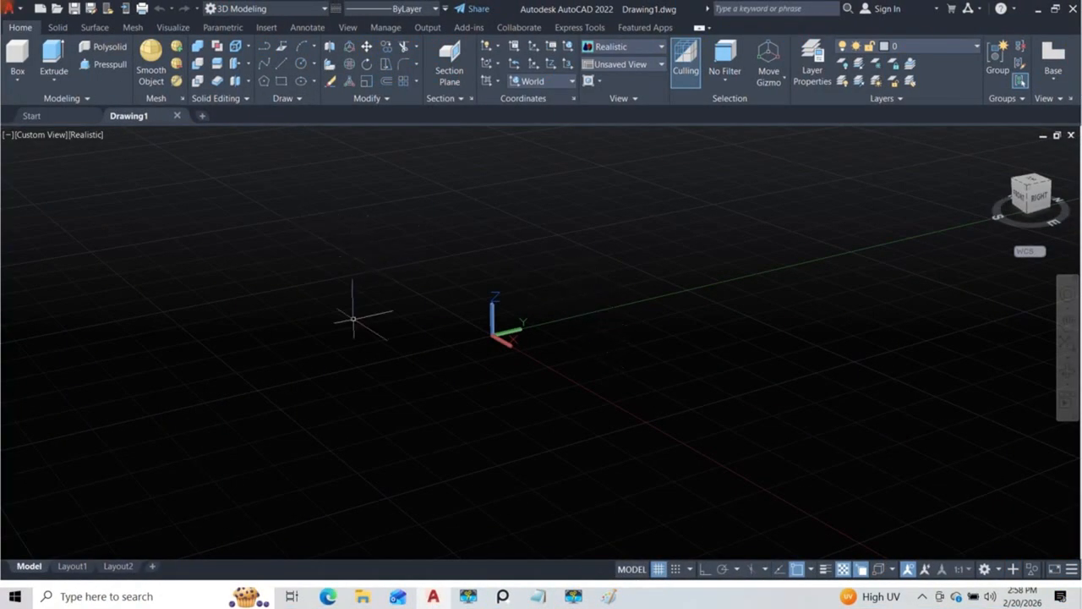
# Step: Switch to the Edge browser and run a web search for "goo"
pyautogui.moveTo(475, 355)
pyautogui.mouseDown(button='middle')
pyautogui.moveTo(442, 336)
pyautogui.moveTo(454, 355)
pyautogui.mouseUp(button='middle')
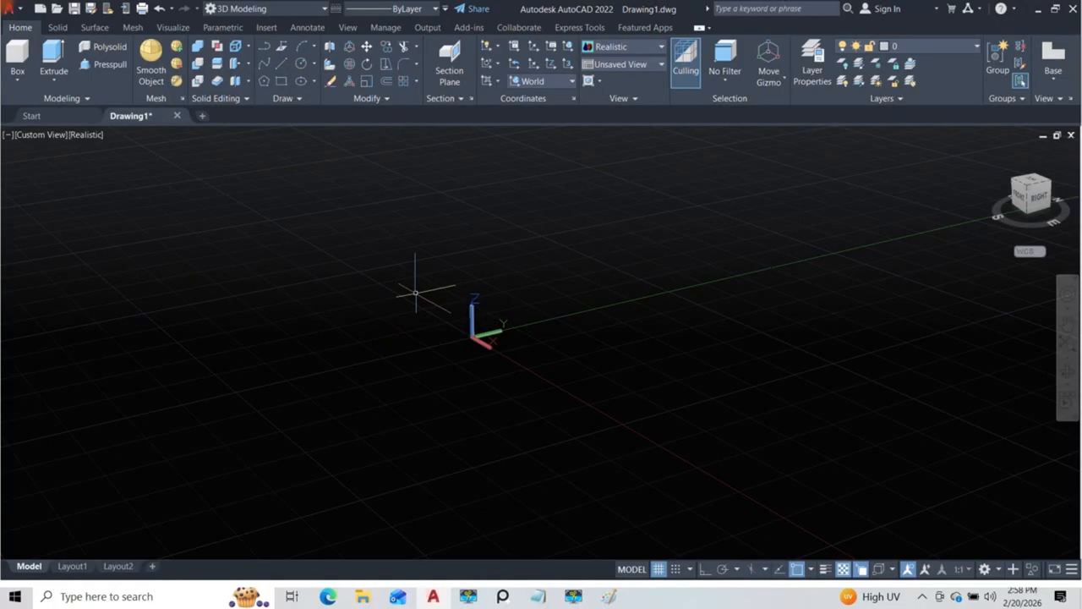
pyautogui.click(611, 597)
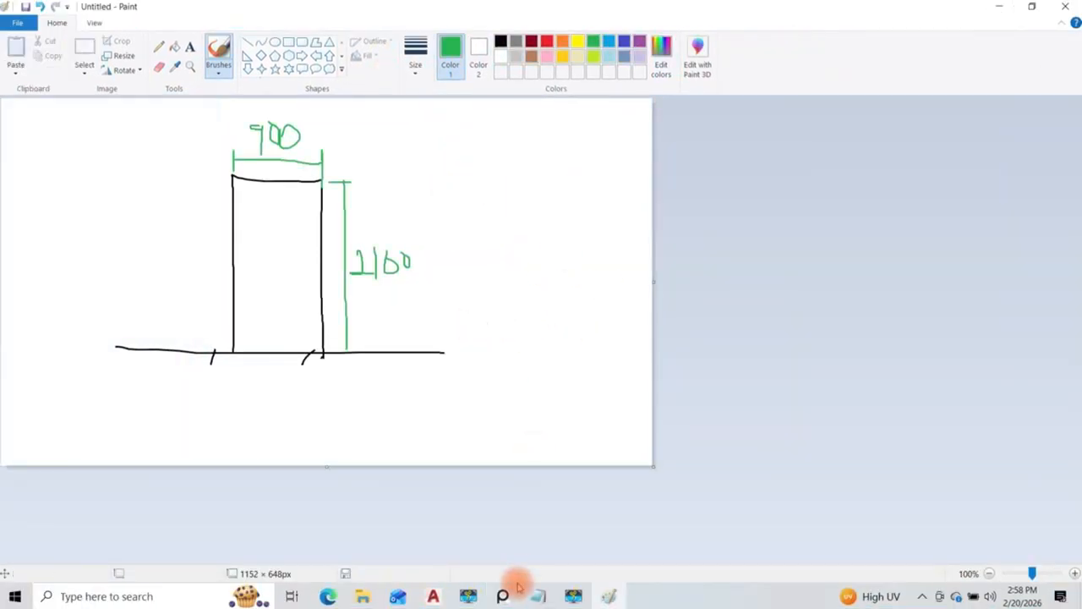
pyautogui.click(327, 596)
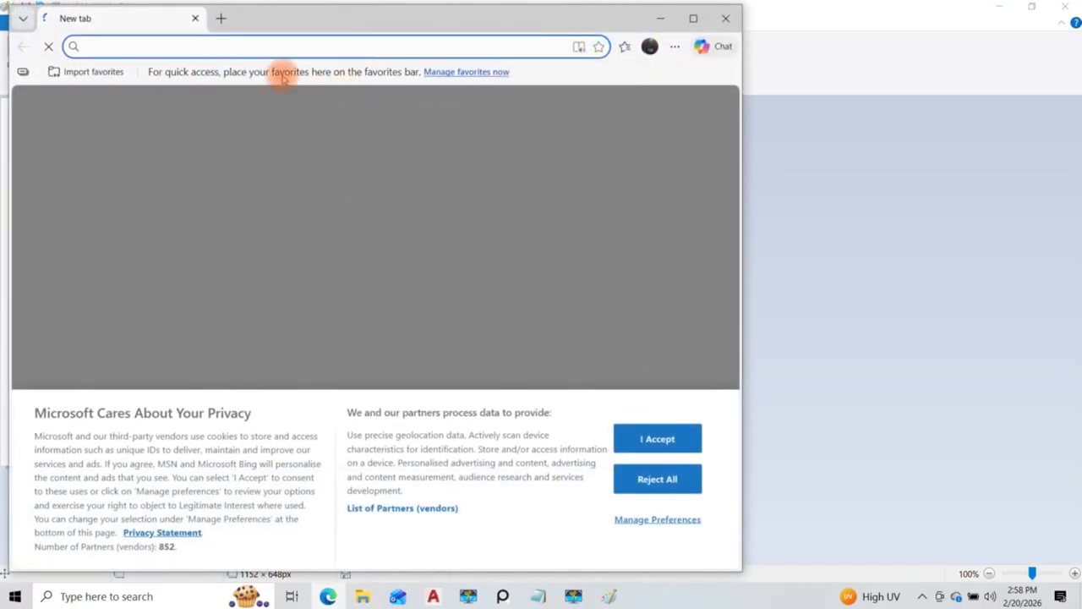
pyautogui.write('goo')
pyautogui.press('Return')
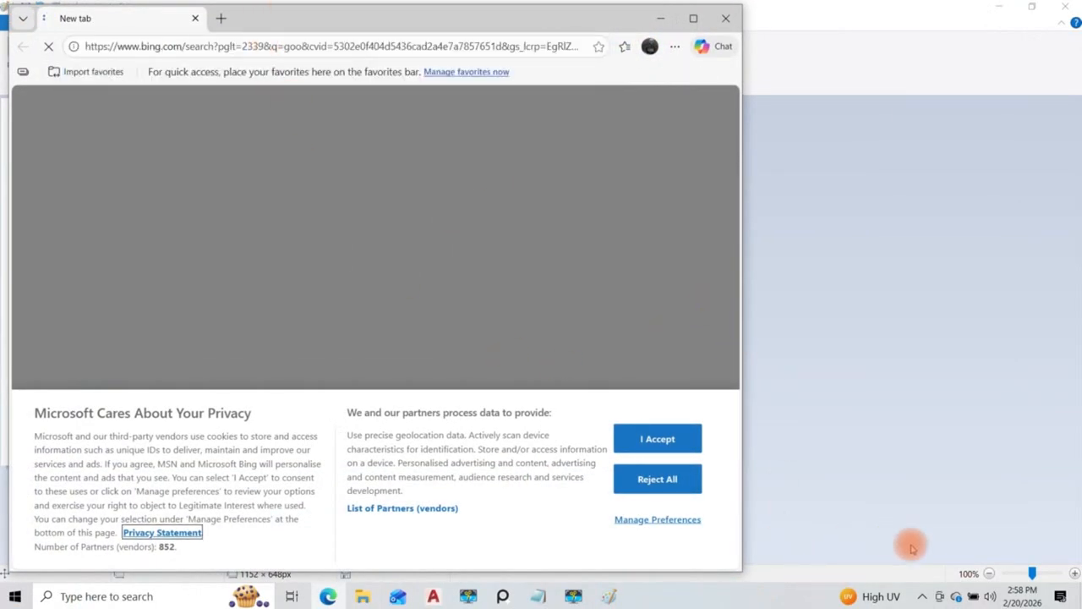
pyautogui.click(923, 599)
pyautogui.click(923, 600)
pyautogui.click(922, 599)
pyautogui.click(921, 597)
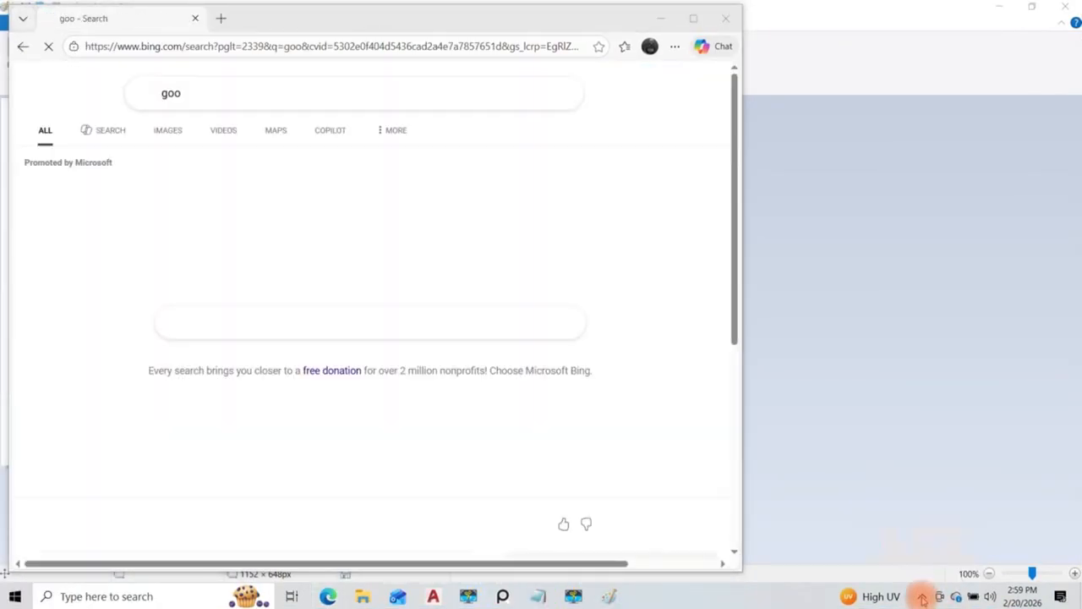
# Step: Enter the query "standard door complete dimension" in the empty search box in the middle of the results page
pyautogui.click(361, 323)
pyautogui.write('door dimension')
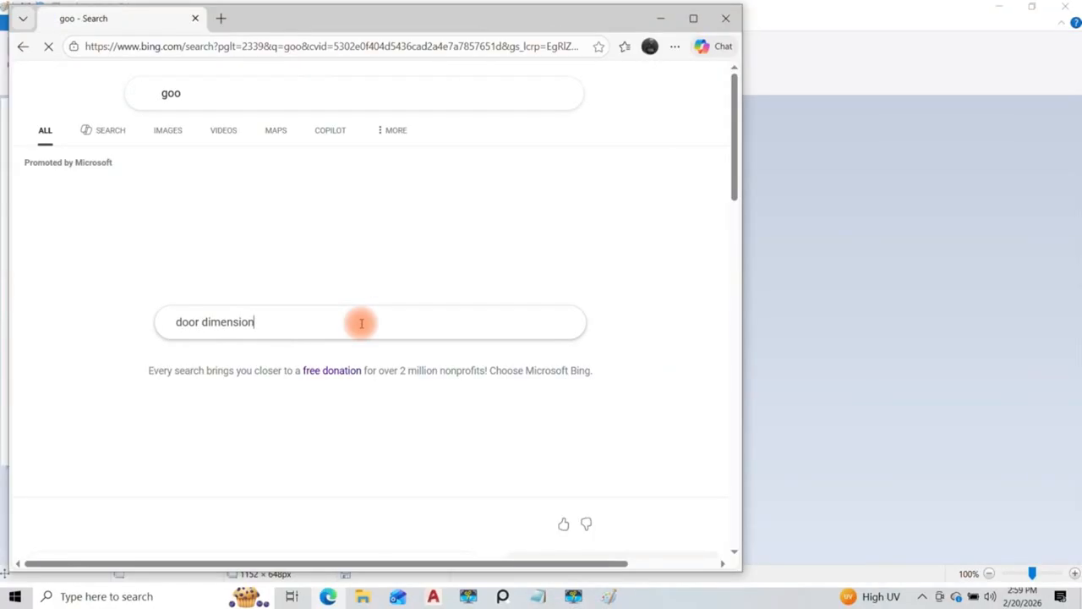
pyautogui.press('Left')
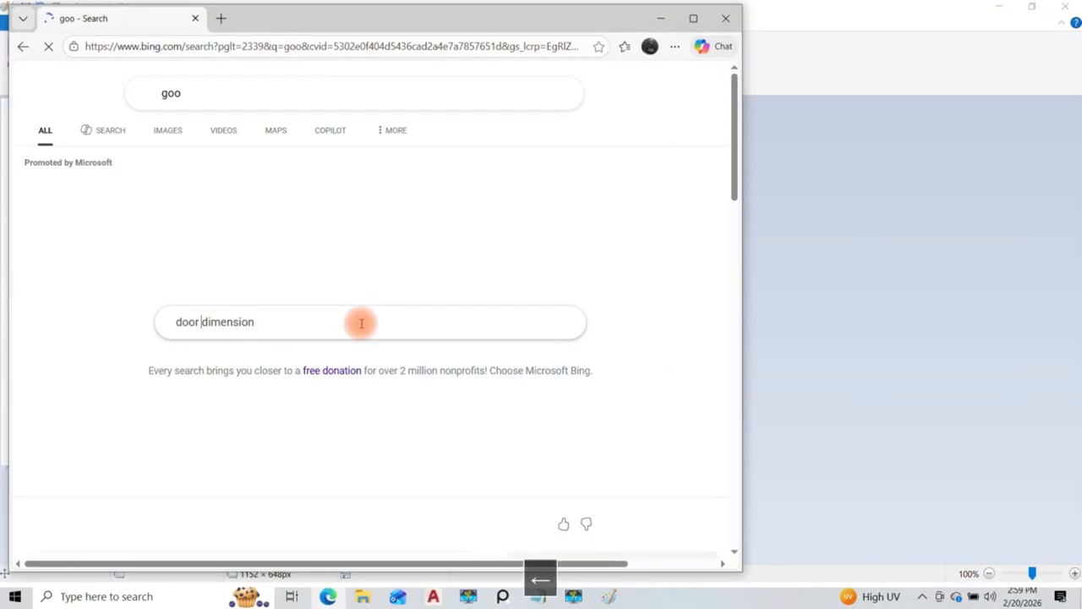
pyautogui.write('door complete')
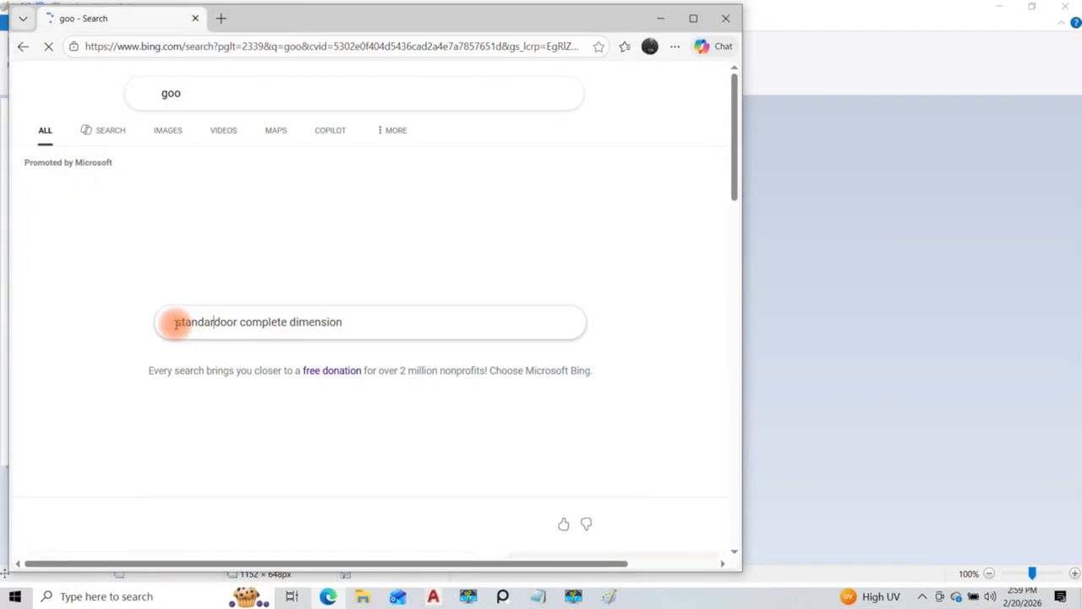
pyautogui.write('d')
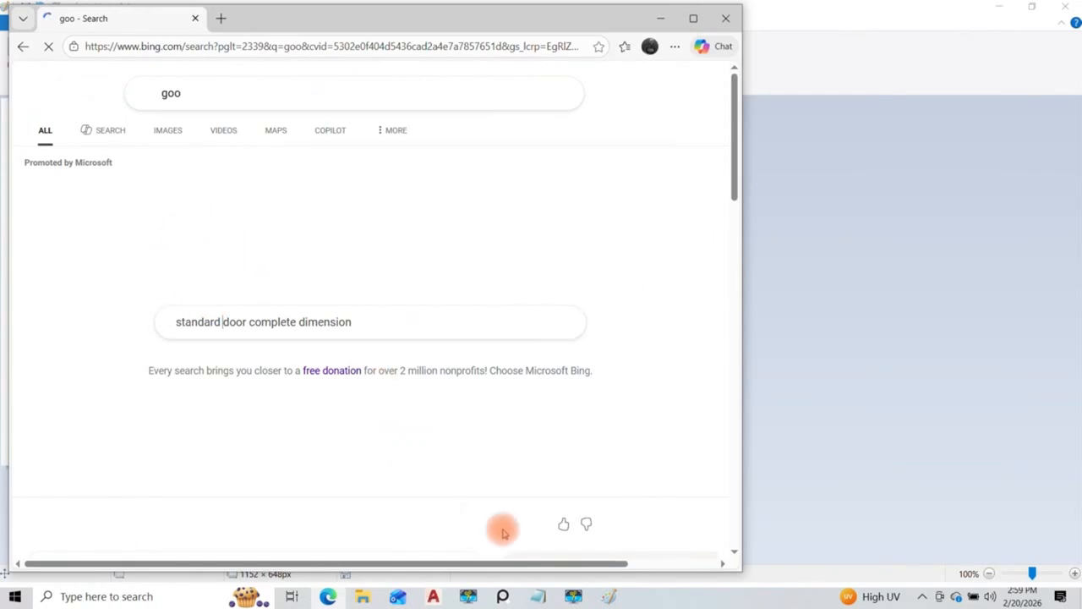
# Step: Review the dimensioned door sketch in Paint, then minimize Paint and the browser to return to the AutoCAD drawing
pyautogui.click(609, 596)
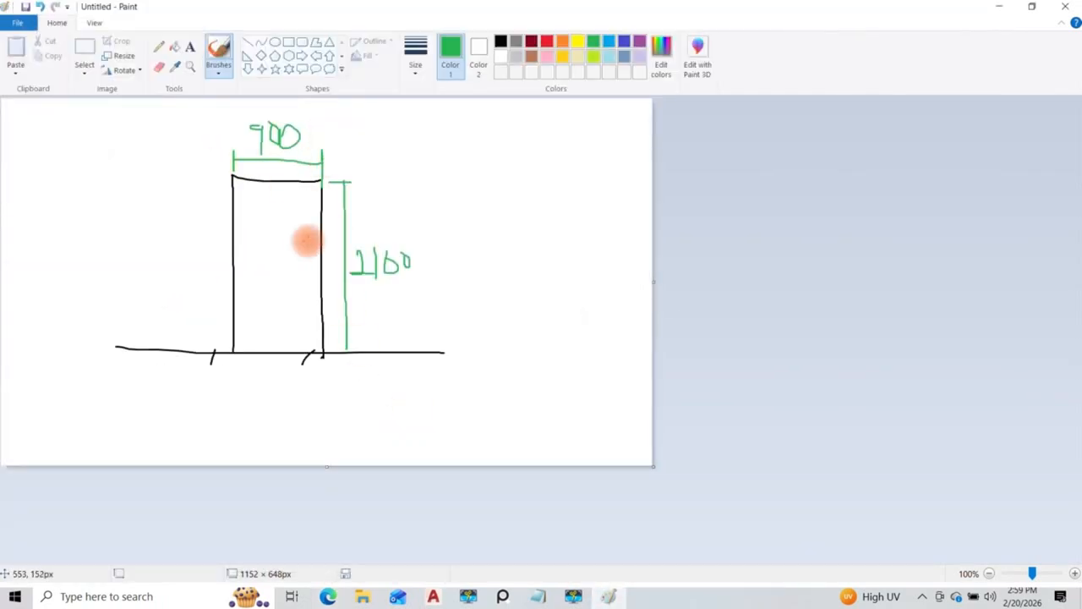
pyautogui.click(999, 7)
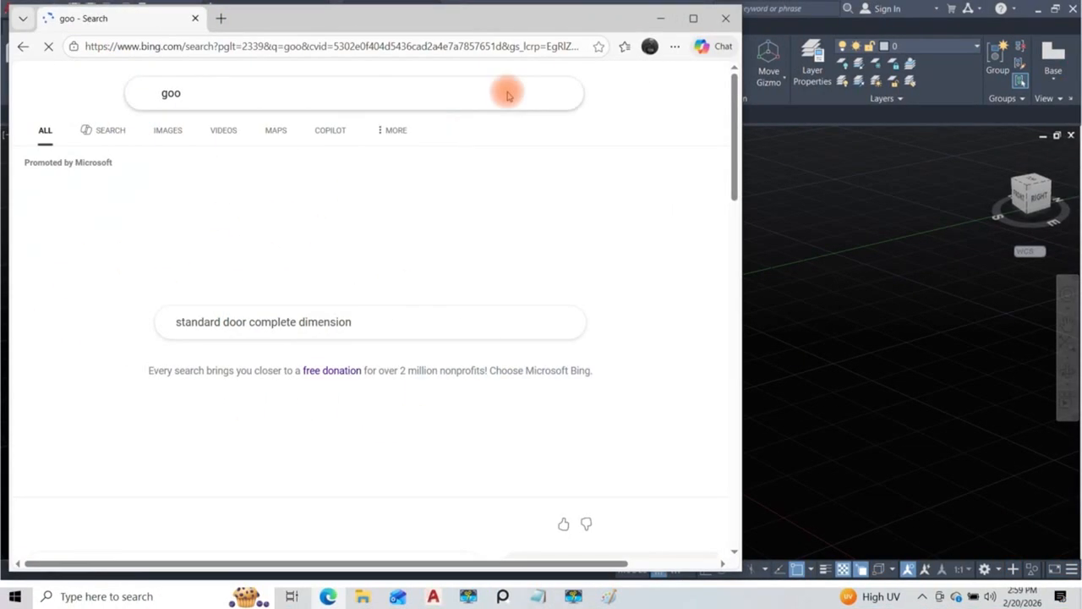
pyautogui.click(661, 18)
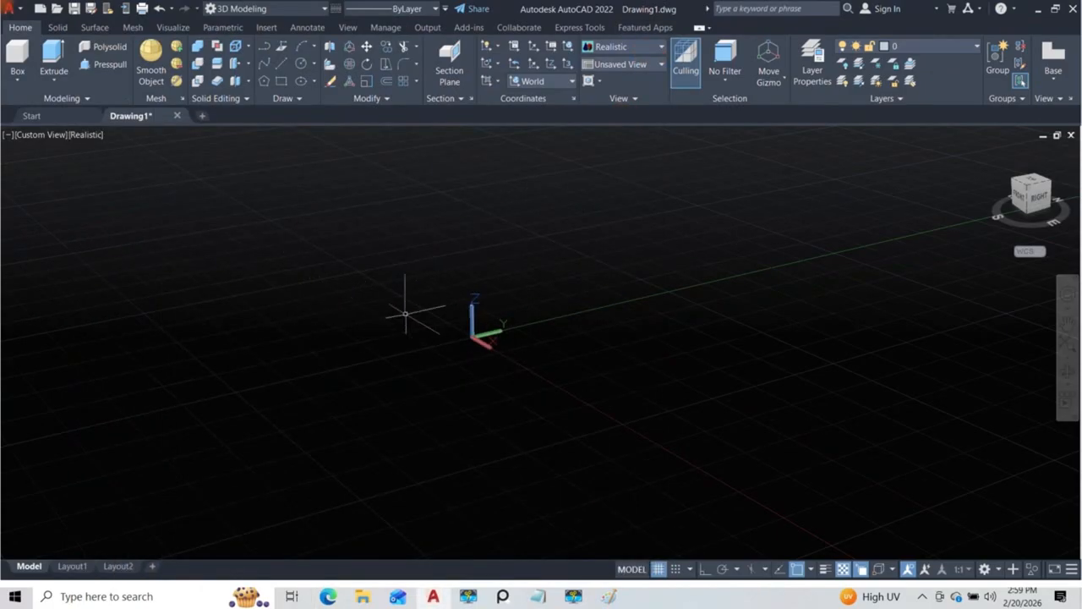
pyautogui.click(328, 596)
pyautogui.click(660, 18)
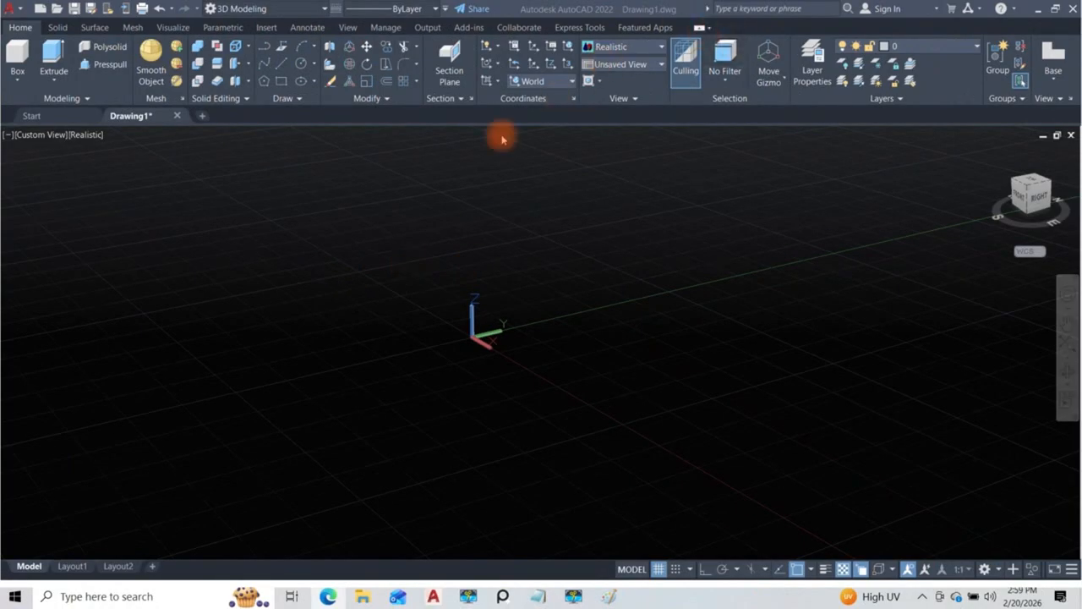
# Step: Set the viewport to the Front view with the 2D Wireframe visual style
pyautogui.click(48, 136)
pyautogui.click(79, 222)
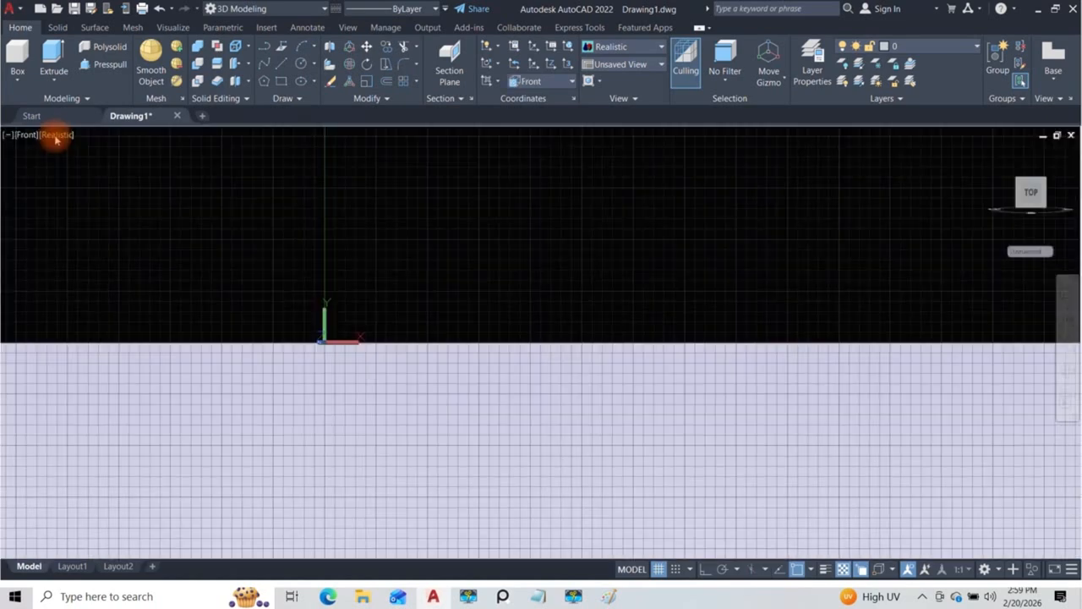
pyautogui.click(59, 135)
pyautogui.click(58, 162)
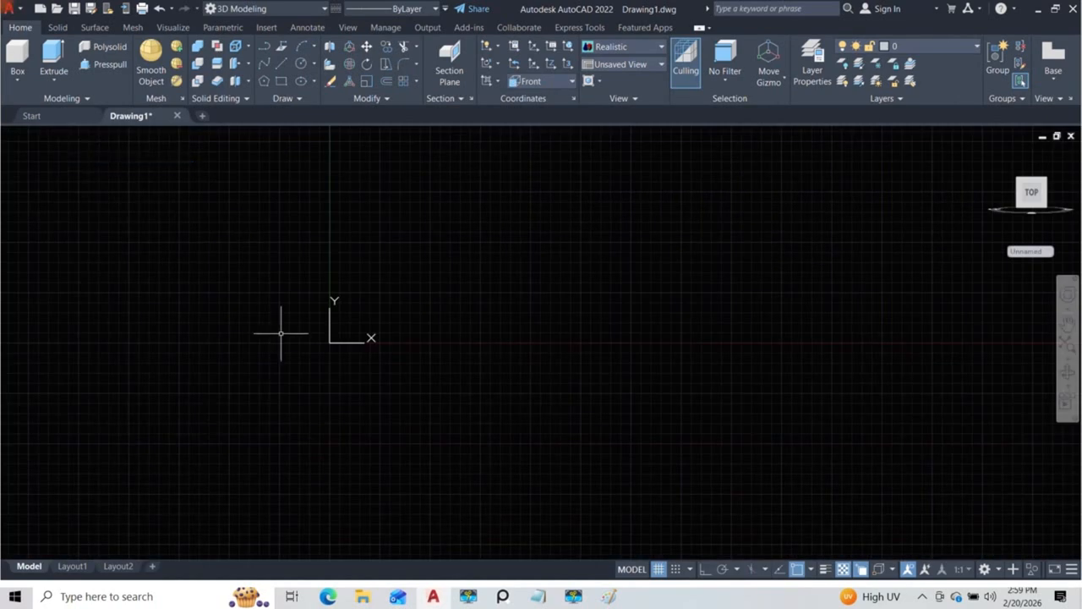
pyautogui.moveTo(355, 329); pyautogui.dragTo(524, 377, button='middle')
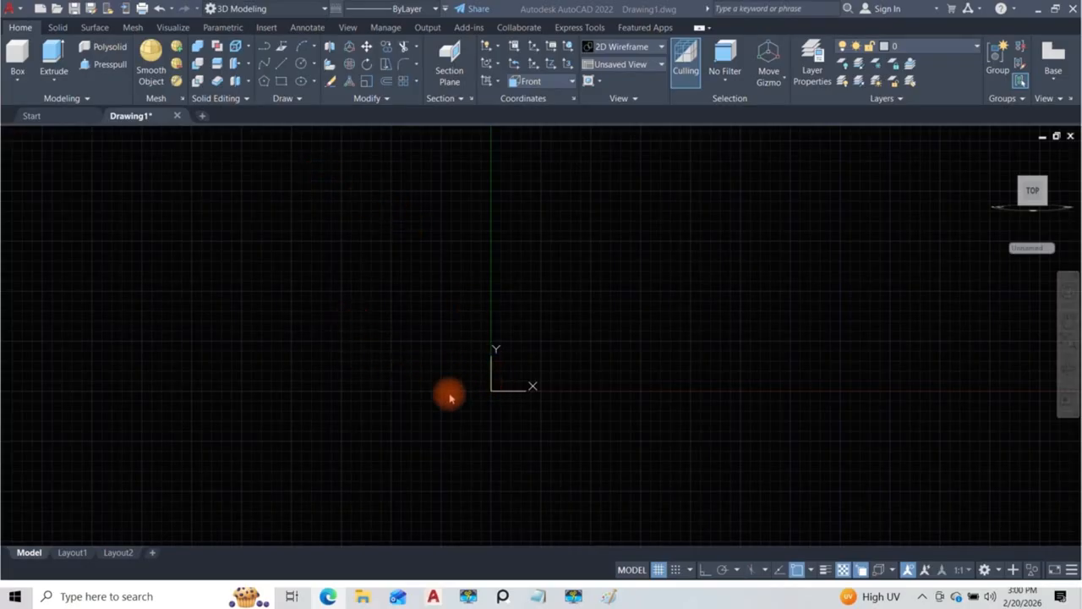
# Step: Show the hidden command line in the drawing window
pyautogui.press('Escape')
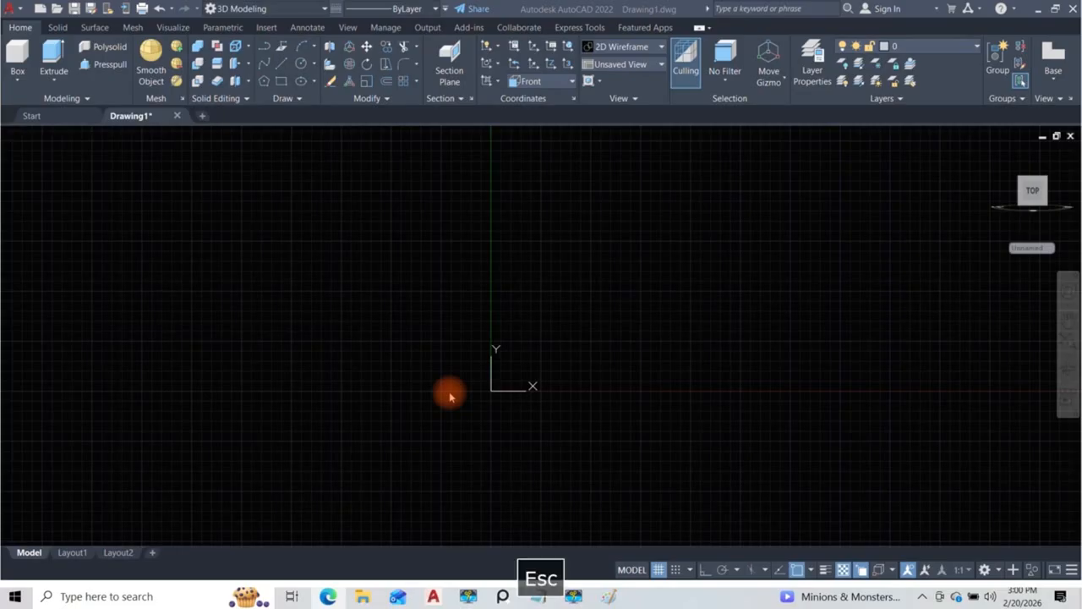
pyautogui.hotkey('ctrl', '9')
pyautogui.click(450, 401)
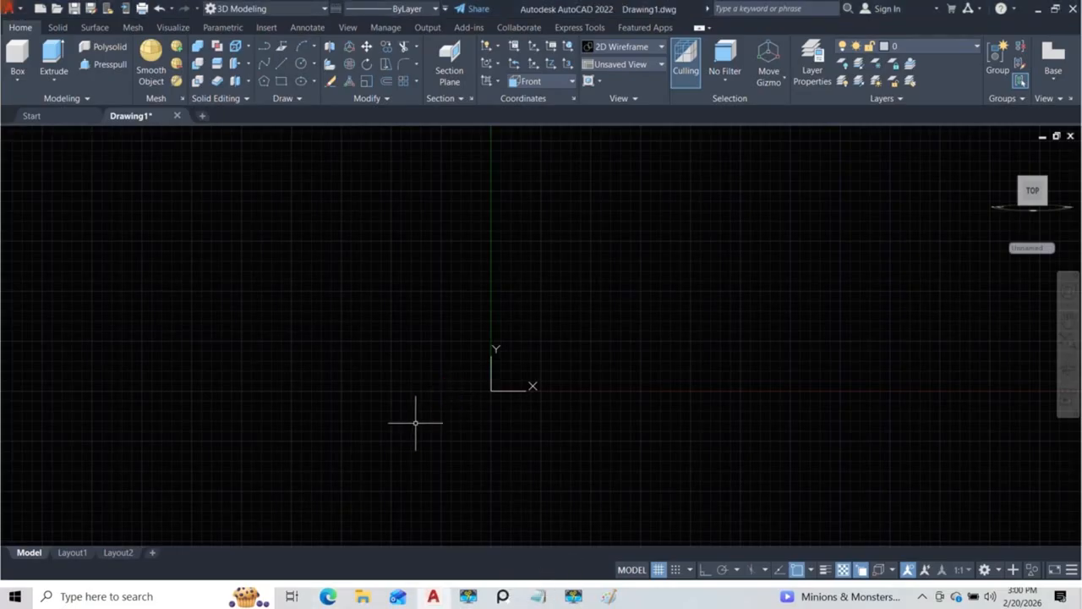
pyautogui.hotkey('ctrl', '9')
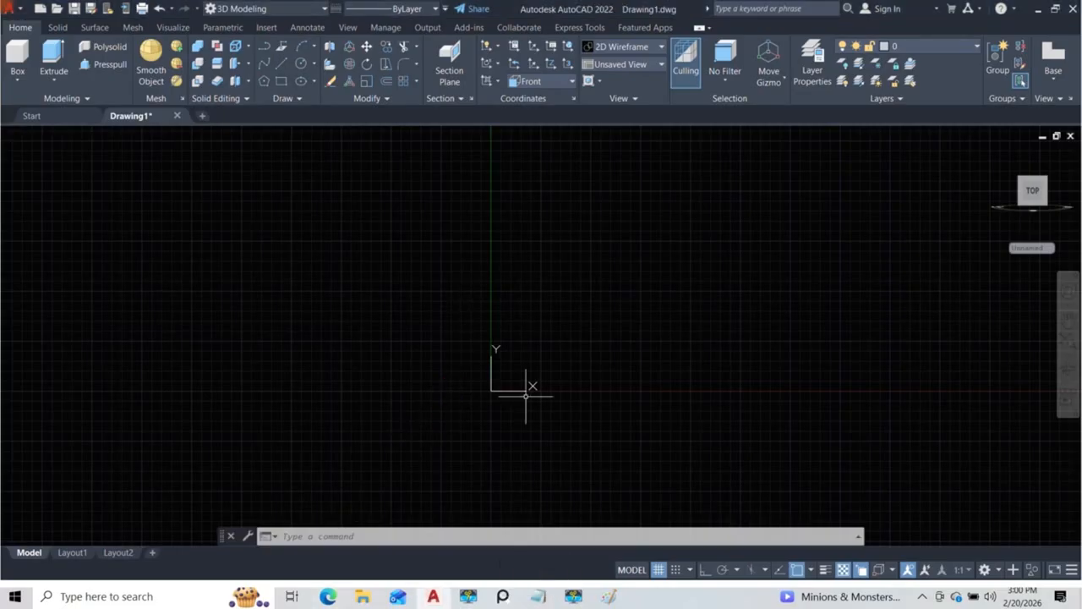
# Step: Draw a vertical polyline 2100 long with ortho mode on, starting on the X axis just left of the origin
pyautogui.write('pl')
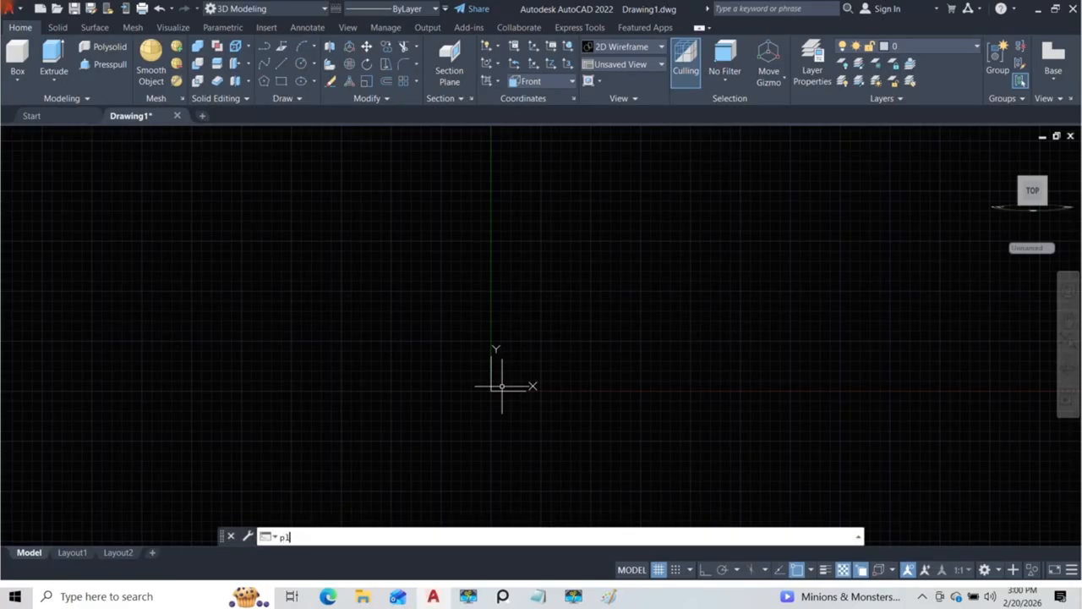
pyautogui.press('Return')
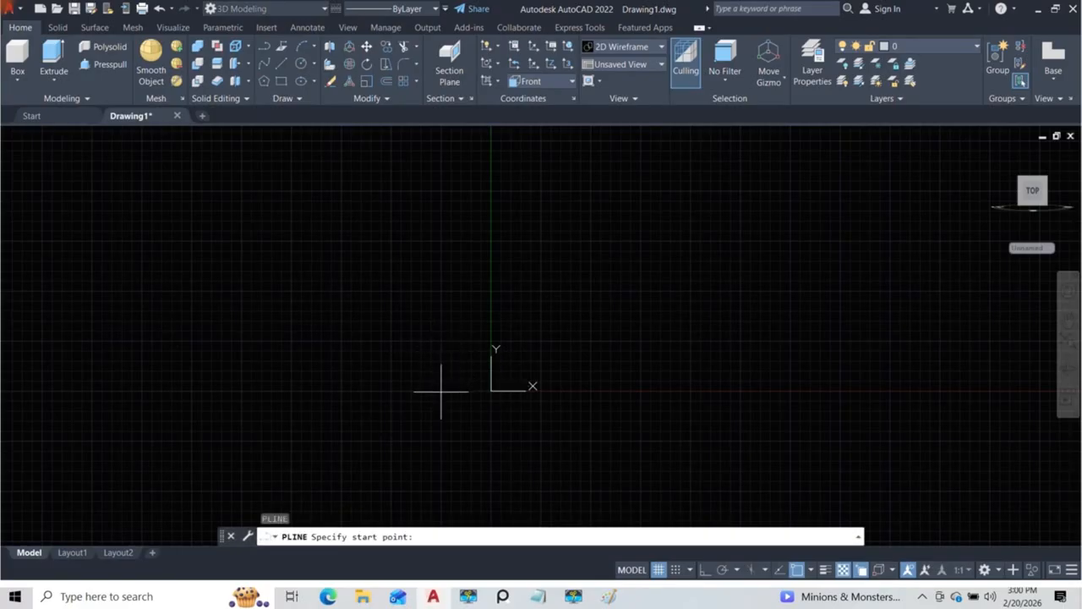
pyautogui.click(442, 391)
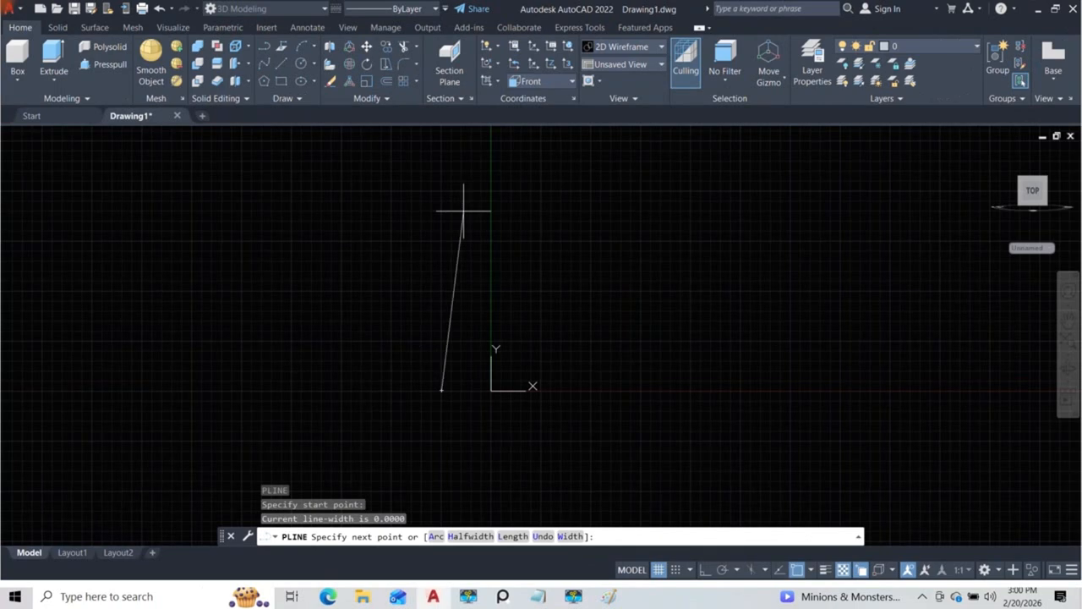
pyautogui.click(704, 571)
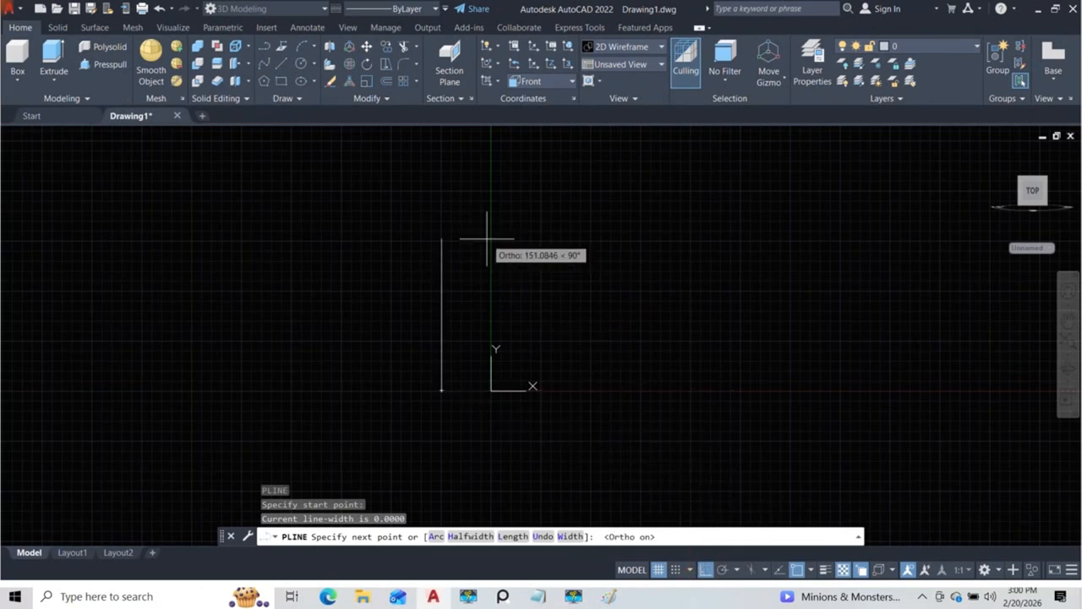
pyautogui.scroll(-5, 488, 237)
pyautogui.moveTo(487, 236); pyautogui.dragTo(466, 351, button='middle')
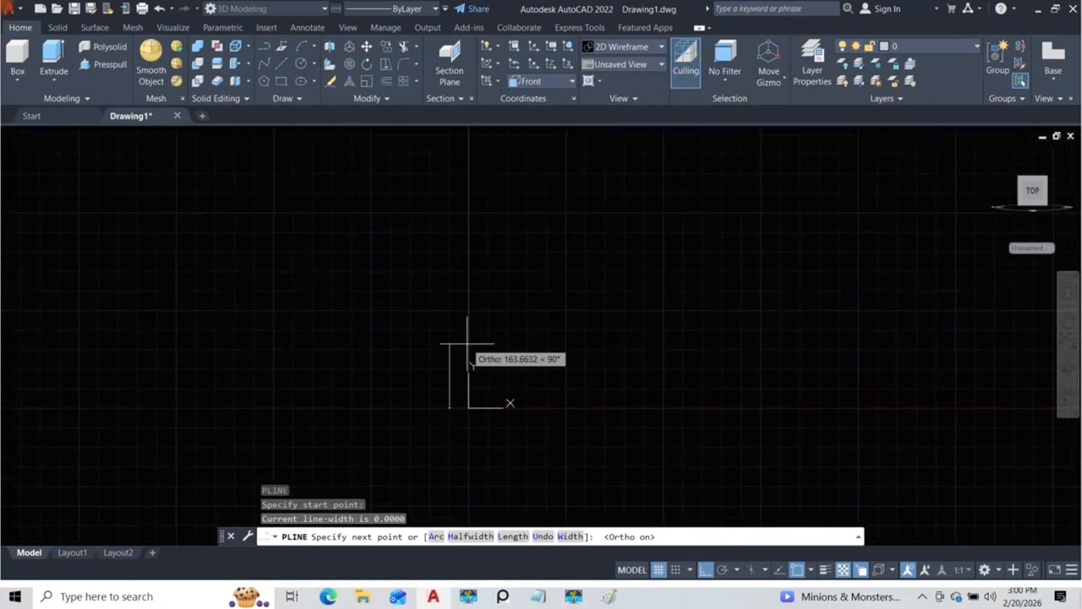
pyautogui.scroll(5, 465, 318)
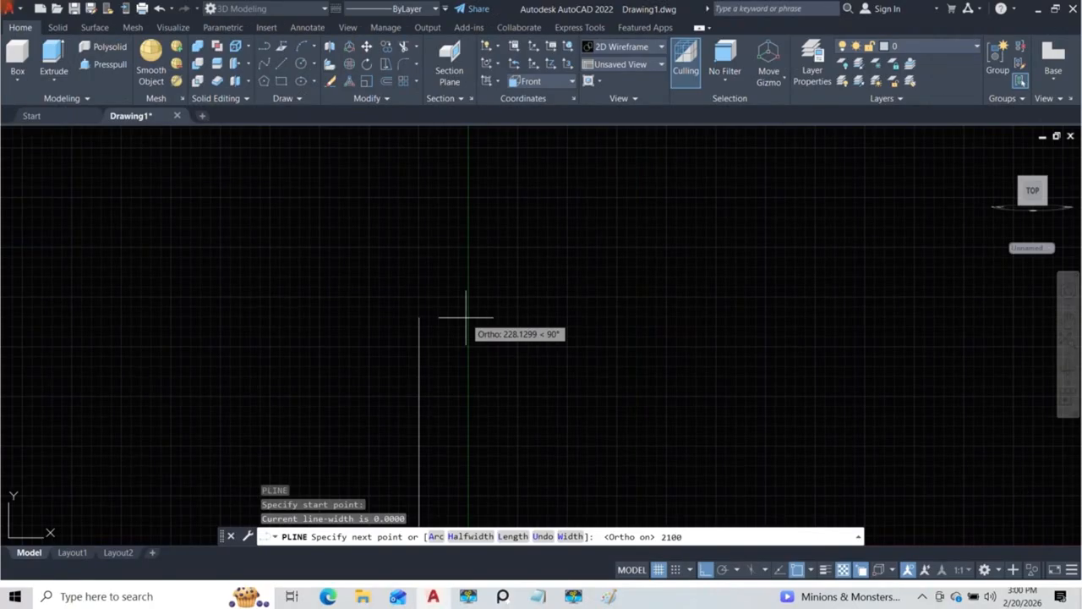
pyautogui.press('Return')
pyautogui.scroll(-5, 466, 318)
pyautogui.moveTo(473, 283); pyautogui.dragTo(476, 290, button='middle')
pyautogui.moveTo(567, 192); pyautogui.dragTo(567, 197, button='middle')
pyautogui.moveTo(590, 258); pyautogui.dragTo(595, 258, button='middle')
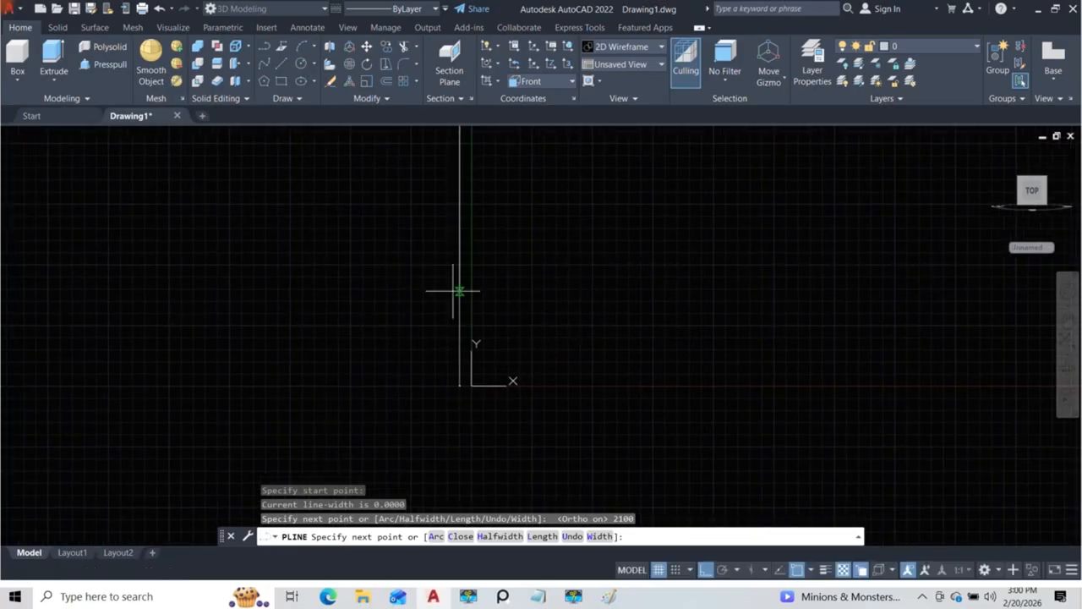
pyautogui.moveTo(498, 193); pyautogui.dragTo(488, 229, button='middle')
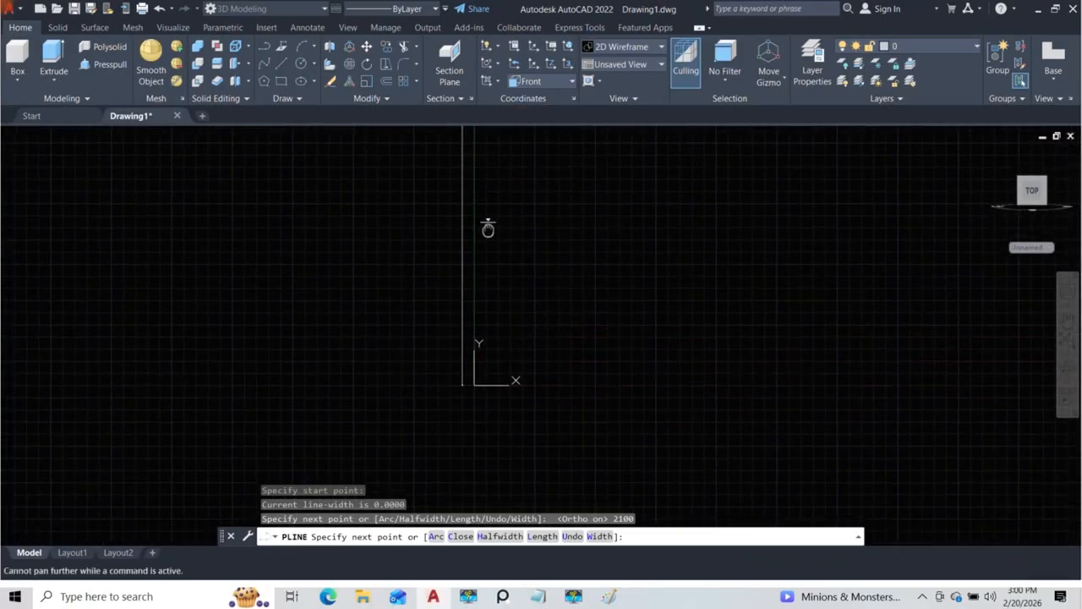
pyautogui.press('Escape')
pyautogui.press('Escape')
pyautogui.press('Escape')
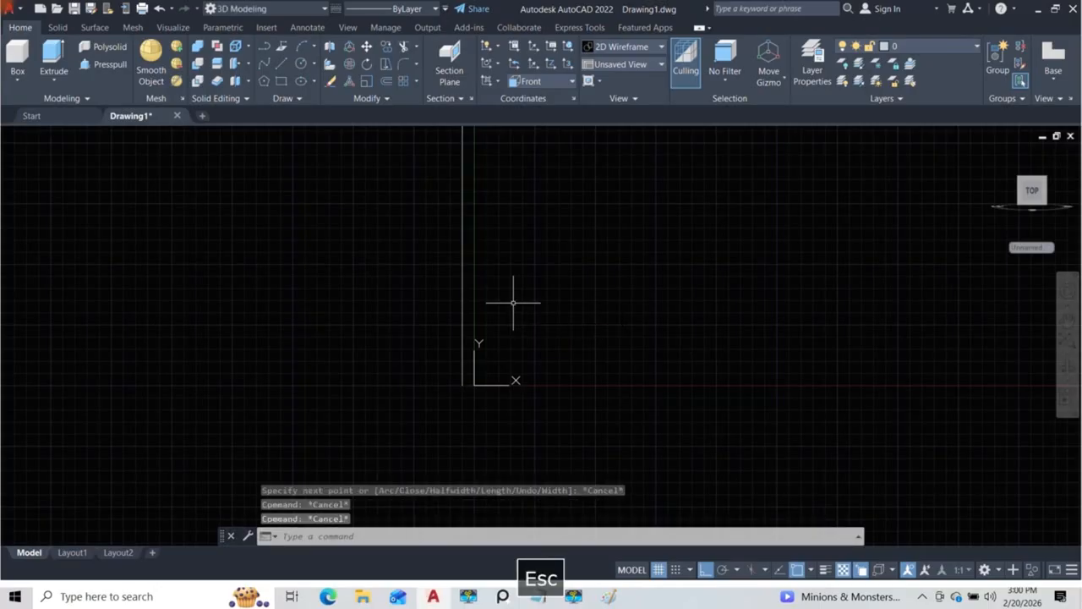
# Step: Check the length type and insertion scale in the drawing units settings, leaving them unchanged
pyautogui.write('z')
pyautogui.press('Return')
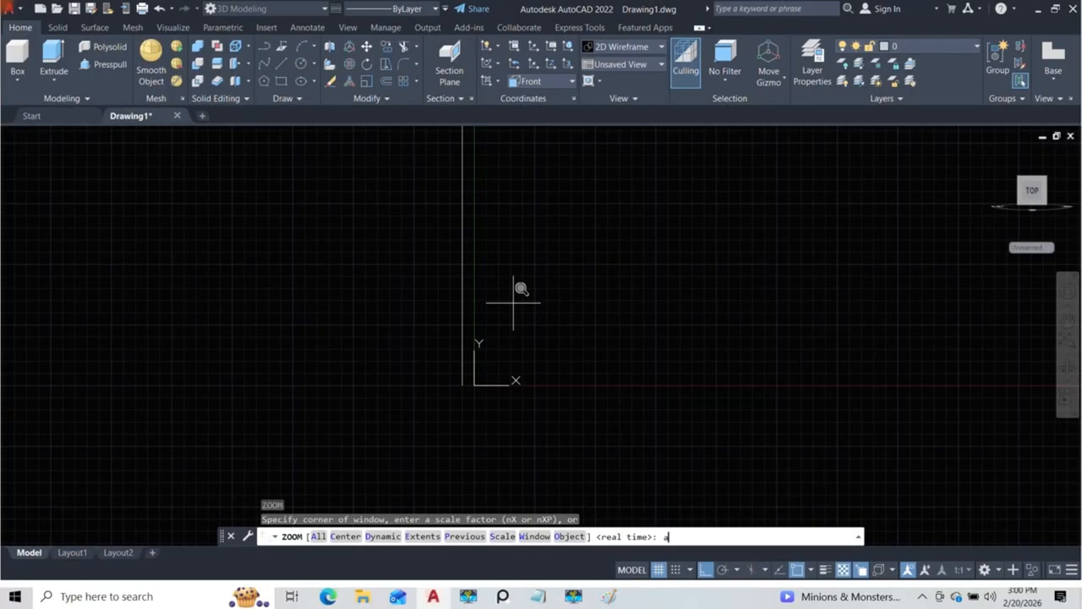
pyautogui.press('Return')
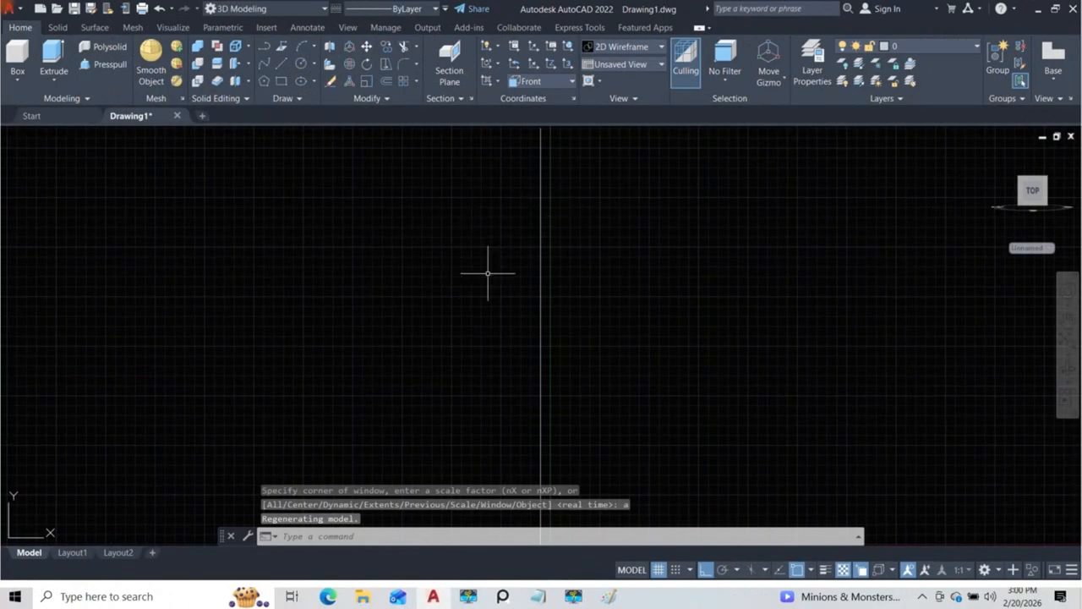
pyautogui.scroll(-8, 410, 277)
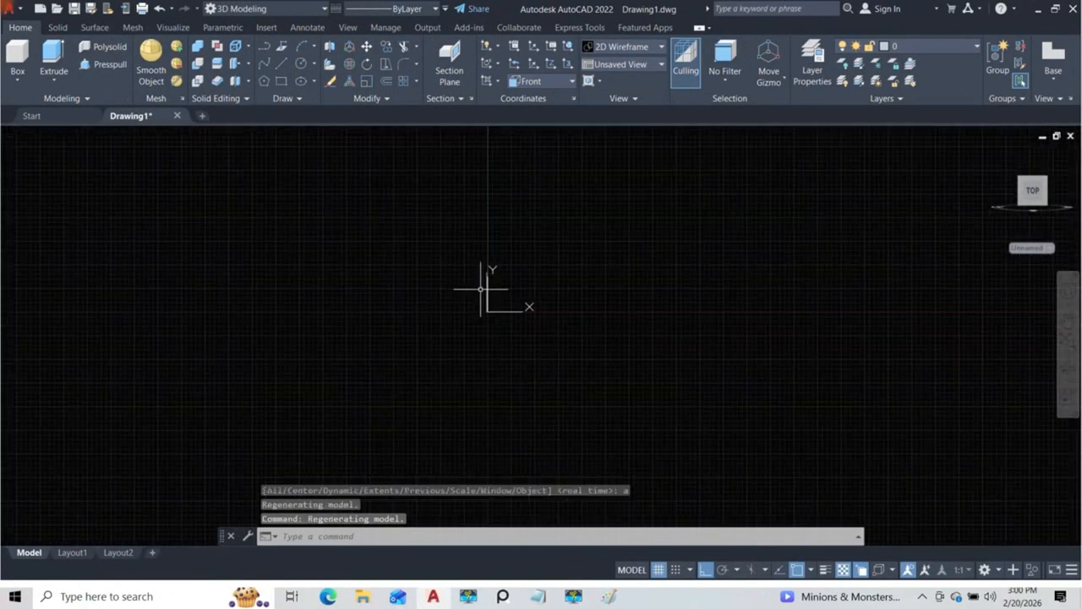
pyautogui.scroll(5, 484, 291)
pyautogui.moveTo(478, 290); pyautogui.dragTo(383, 311, button='middle')
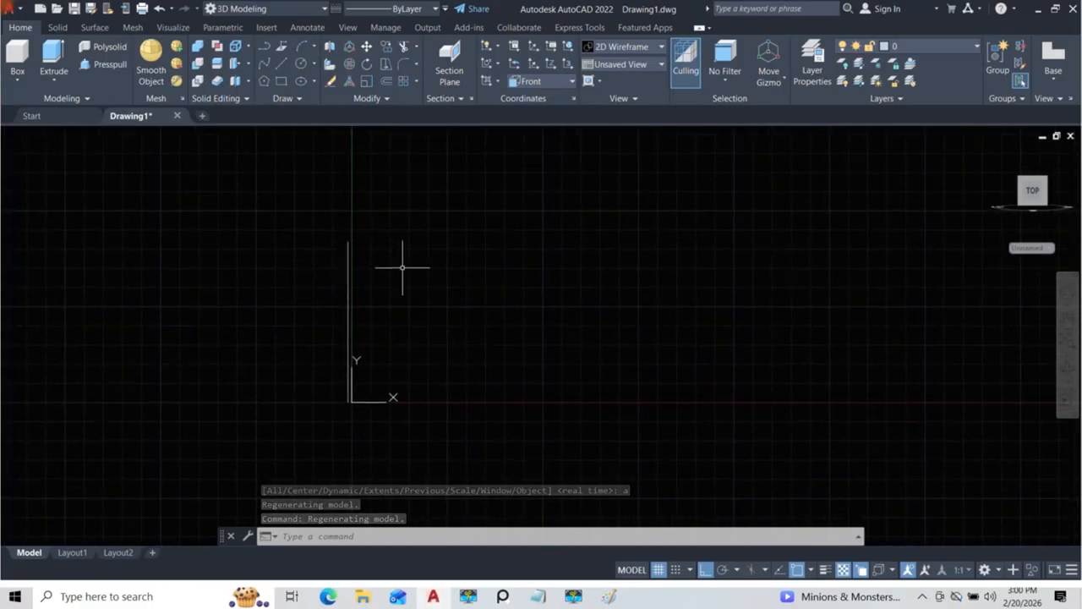
pyautogui.write('un')
pyautogui.press('Return')
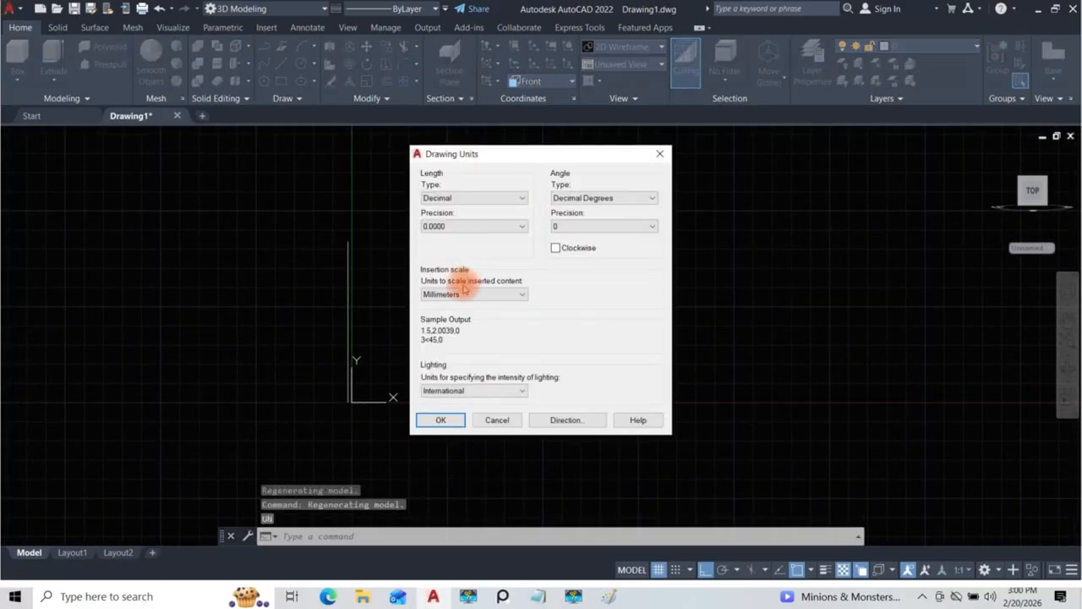
pyautogui.click(659, 153)
# Step: Draw lines from the vertical line's upper end 900 to the right, 2100 down, and back to its lower end to close the door outline
pyautogui.write('l')
pyautogui.press('Return')
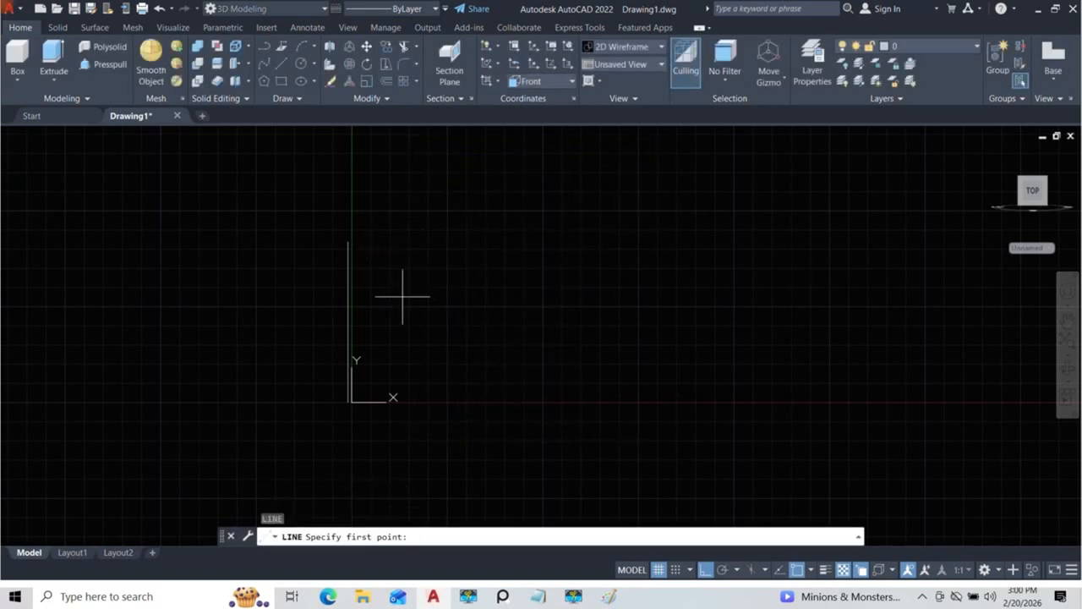
pyautogui.click(349, 241)
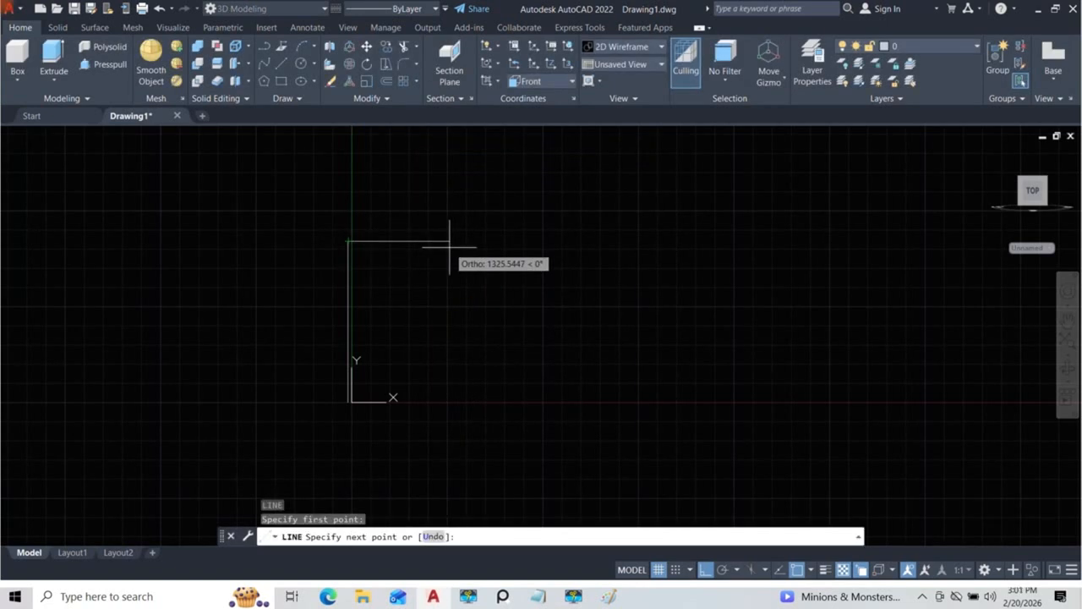
pyautogui.write('900')
pyautogui.press('Return')
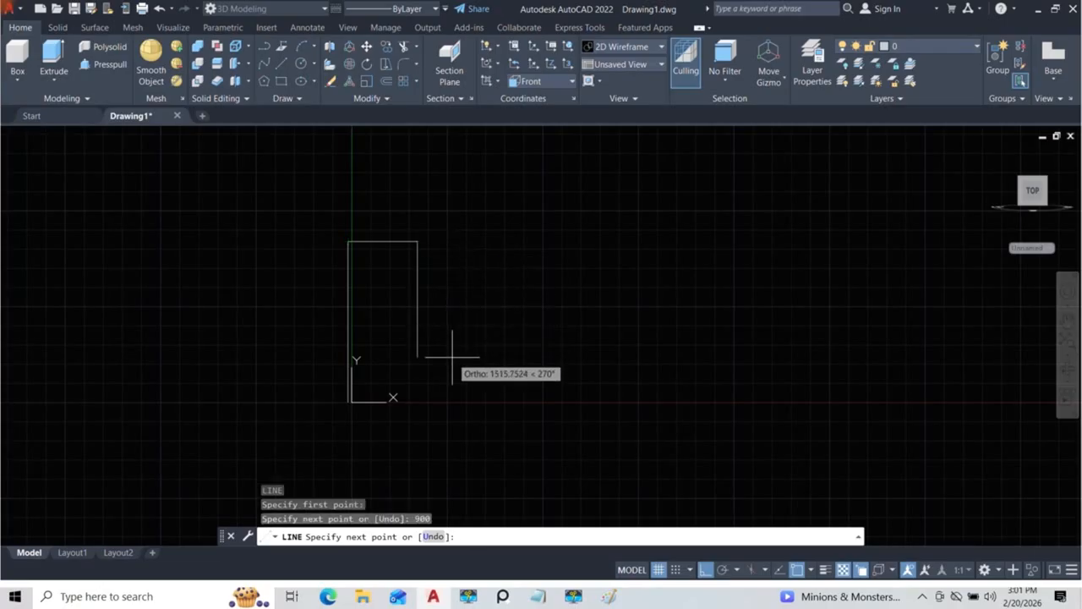
pyautogui.write('2100')
pyautogui.press('Return')
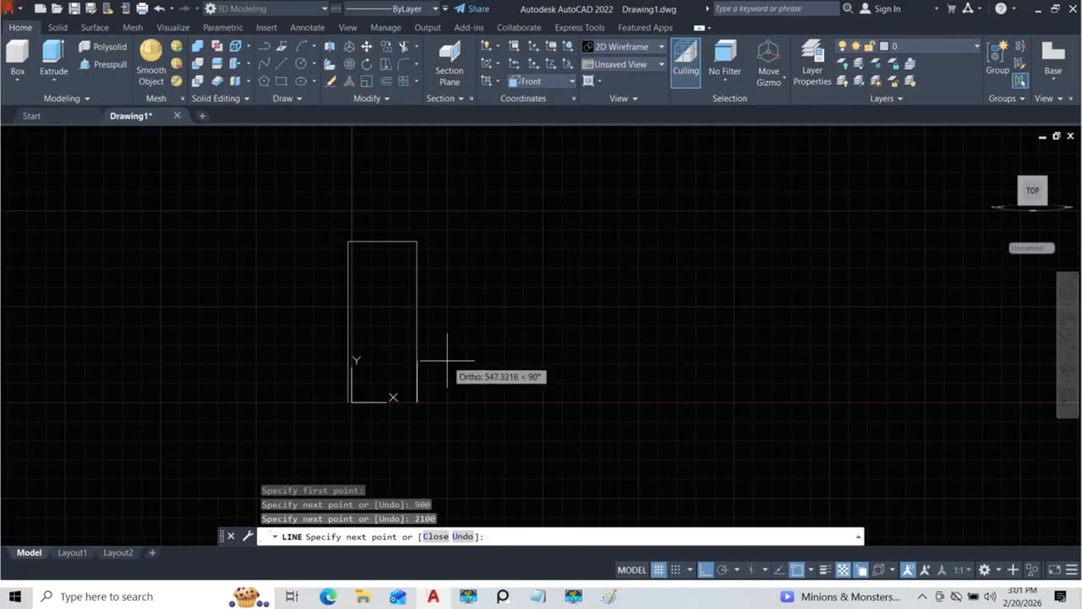
pyautogui.scroll(4, 411, 401)
pyautogui.scroll(2, 406, 409)
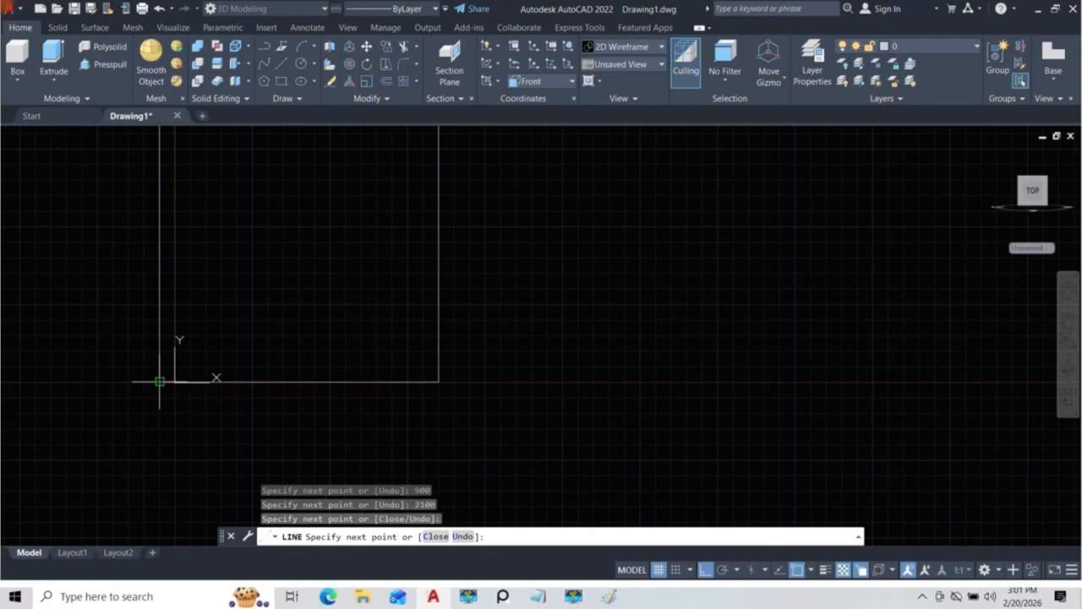
pyautogui.press('Escape')
pyautogui.scroll(-5, 375, 379)
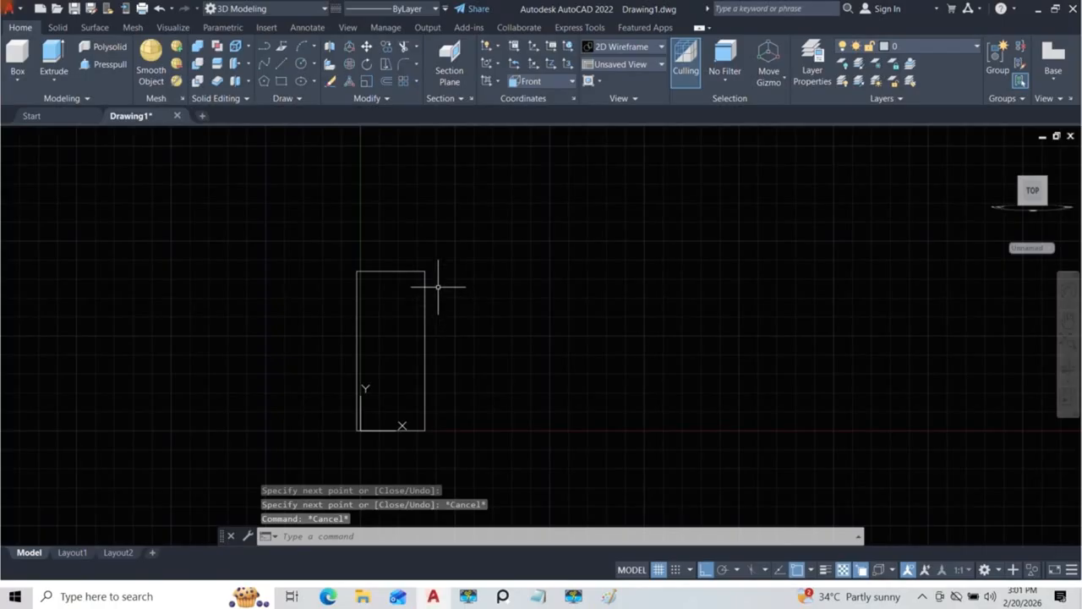
# Step: Join all segments of the rectangular door outline into one polyline
pyautogui.click(446, 319)
pyautogui.click(306, 226)
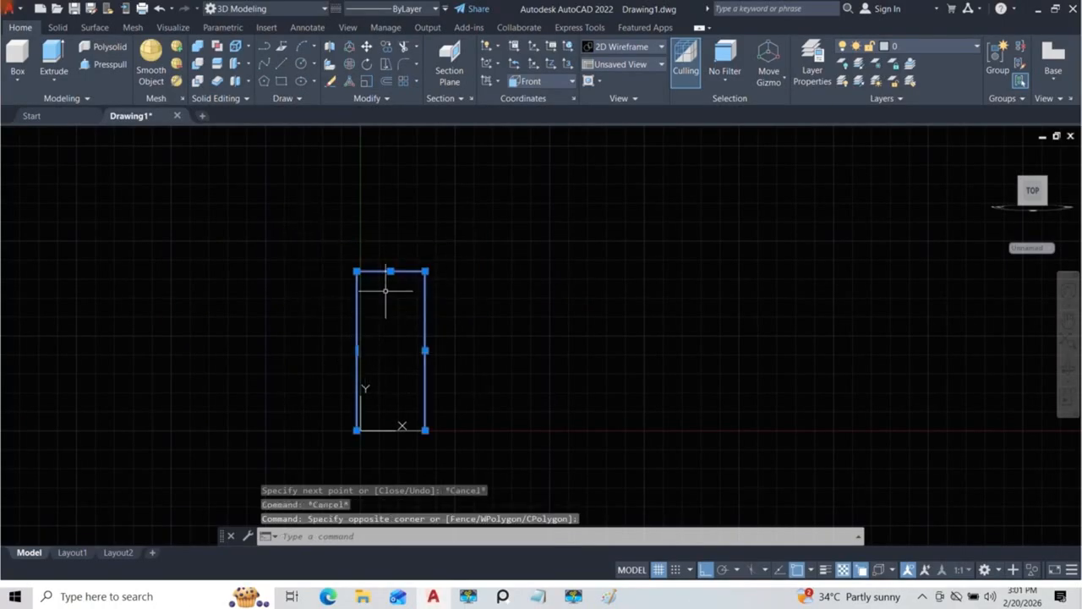
pyautogui.scroll(4, 384, 293)
pyautogui.scroll(-4, 381, 285)
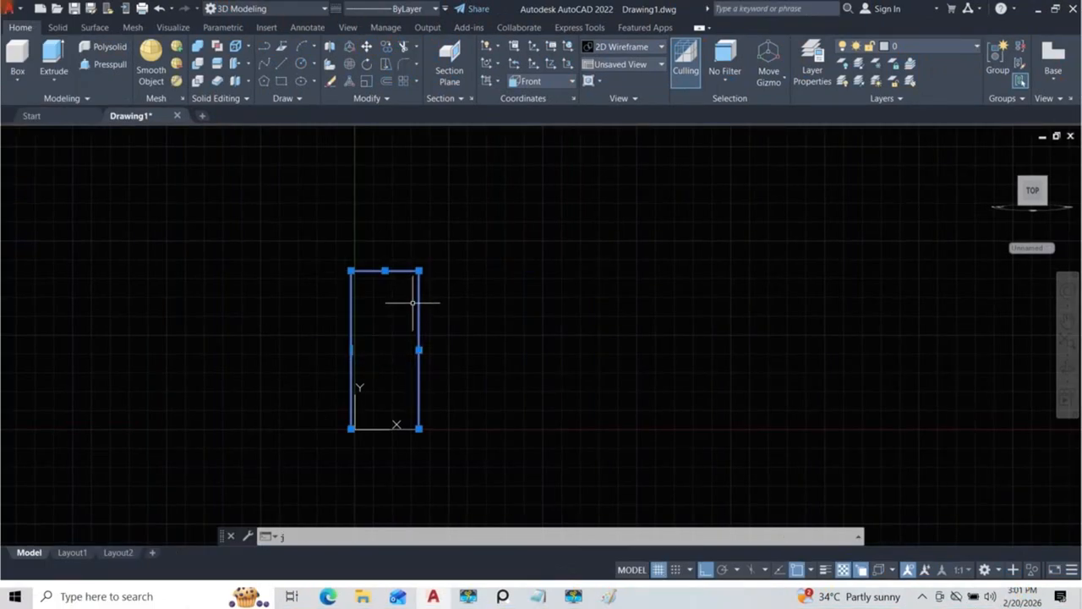
pyautogui.press('Return')
# Step: Bring up the reference images beside the door outline and examine the upper frame corner and panels of the dark entry door
pyautogui.scroll(2, 415, 300)
pyautogui.moveTo(469, 293); pyautogui.dragTo(517, 268, button='middle')
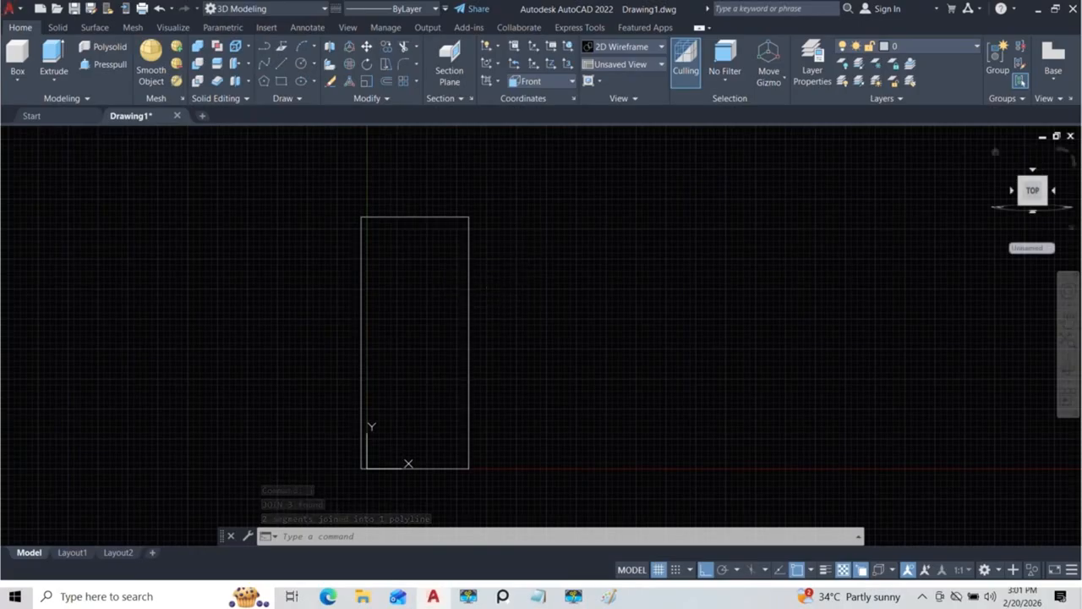
pyautogui.click(503, 597)
pyautogui.moveTo(835, 271); pyautogui.dragTo(846, 188)
pyautogui.scroll(6, 862, 222)
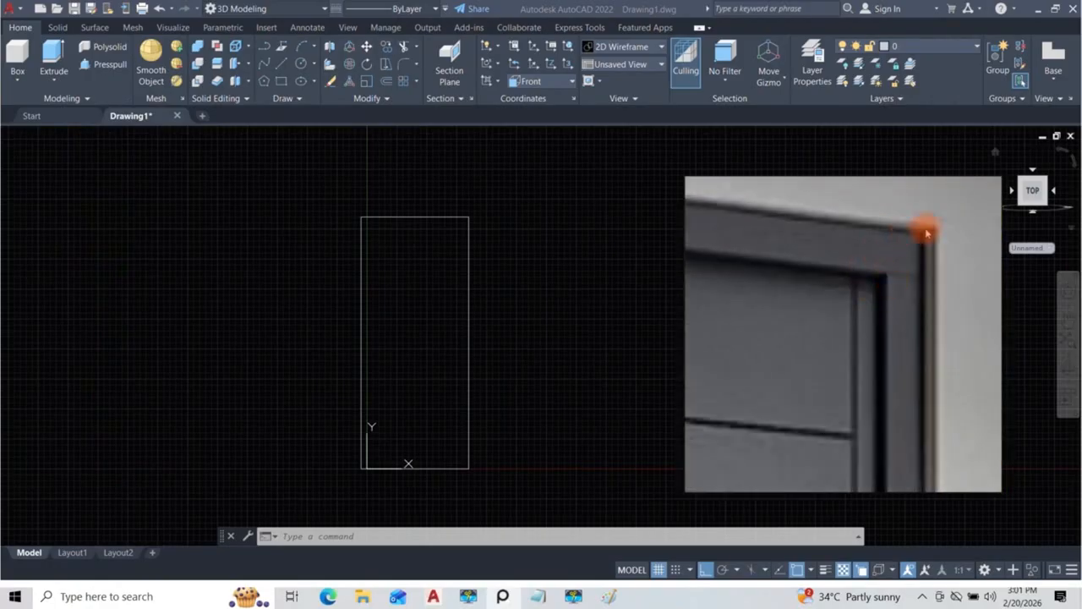
pyautogui.scroll(-4, 904, 254)
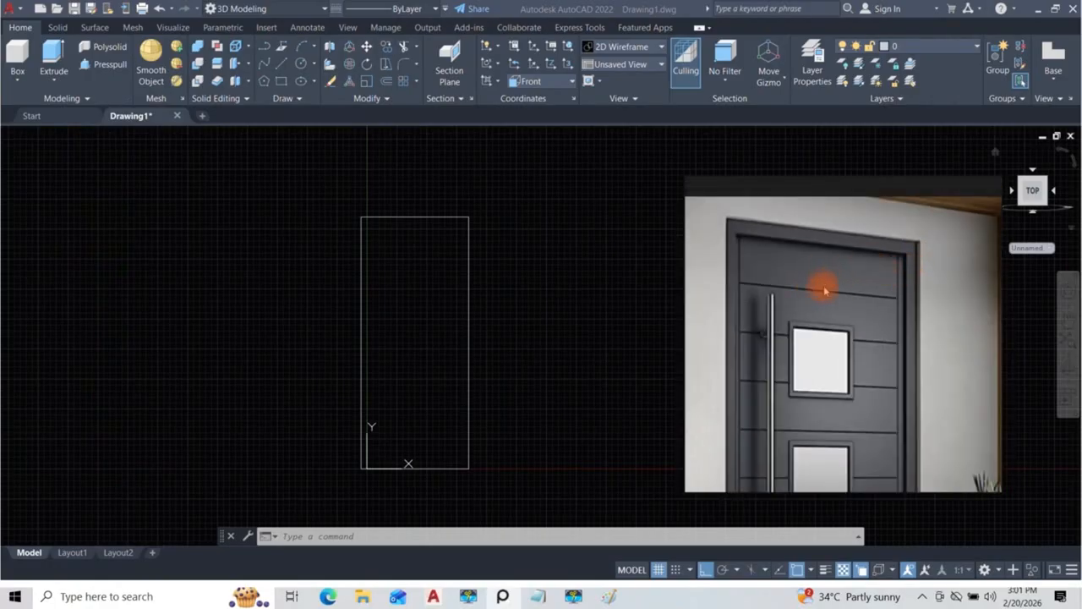
pyautogui.scroll(-5, 829, 292)
pyautogui.scroll(3, 854, 304)
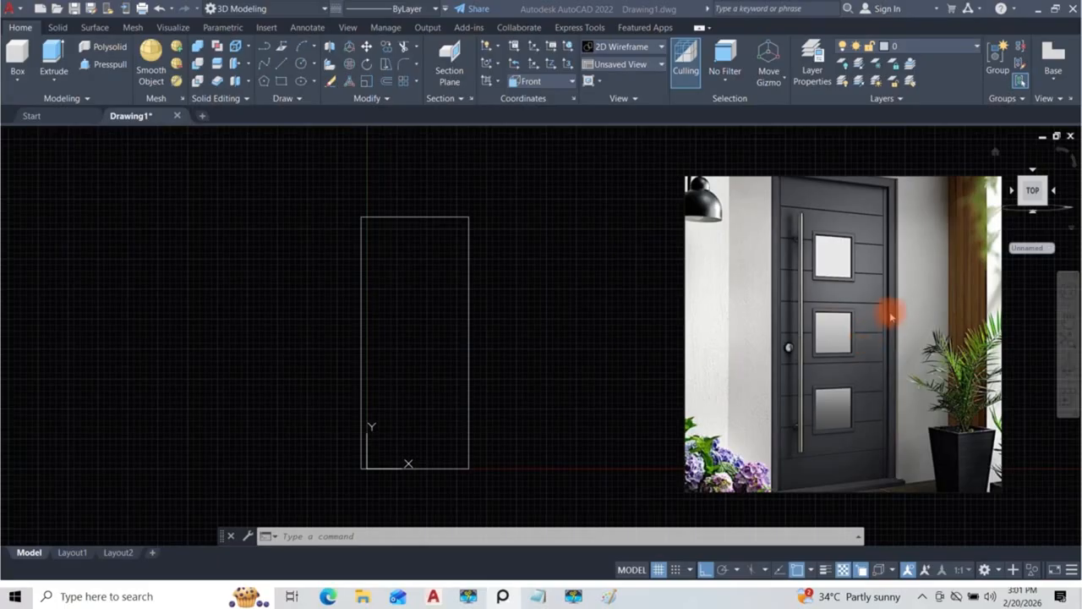
pyautogui.scroll(-2, 886, 319)
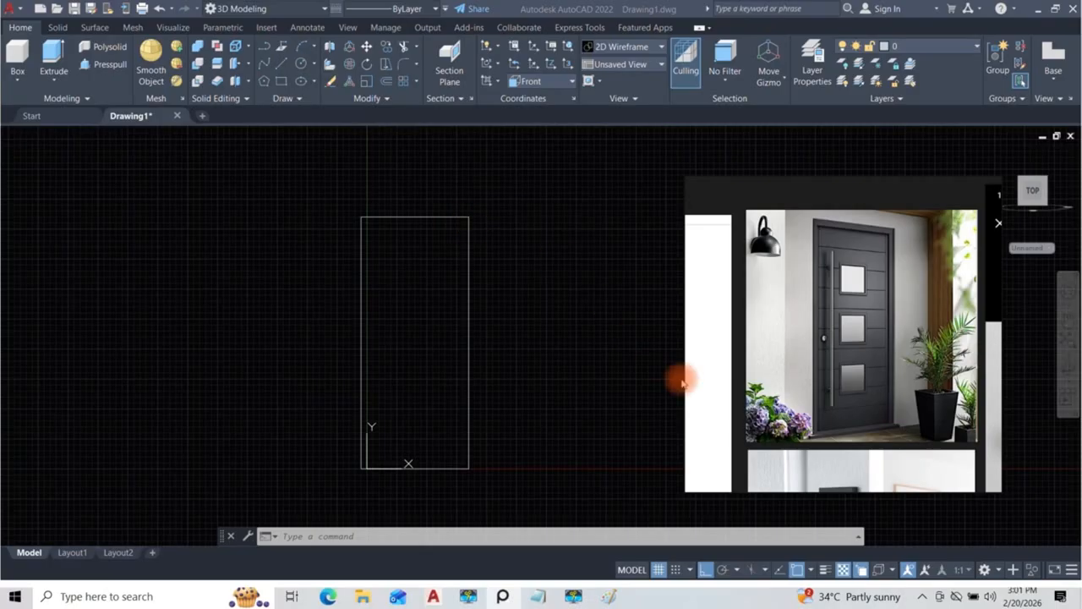
# Step: Examine the door's lower frame corner and sill in the reference image, and return to the AutoCAD drawing with nothing selected
pyautogui.scroll(2, 888, 407)
pyautogui.scroll(4, 887, 407)
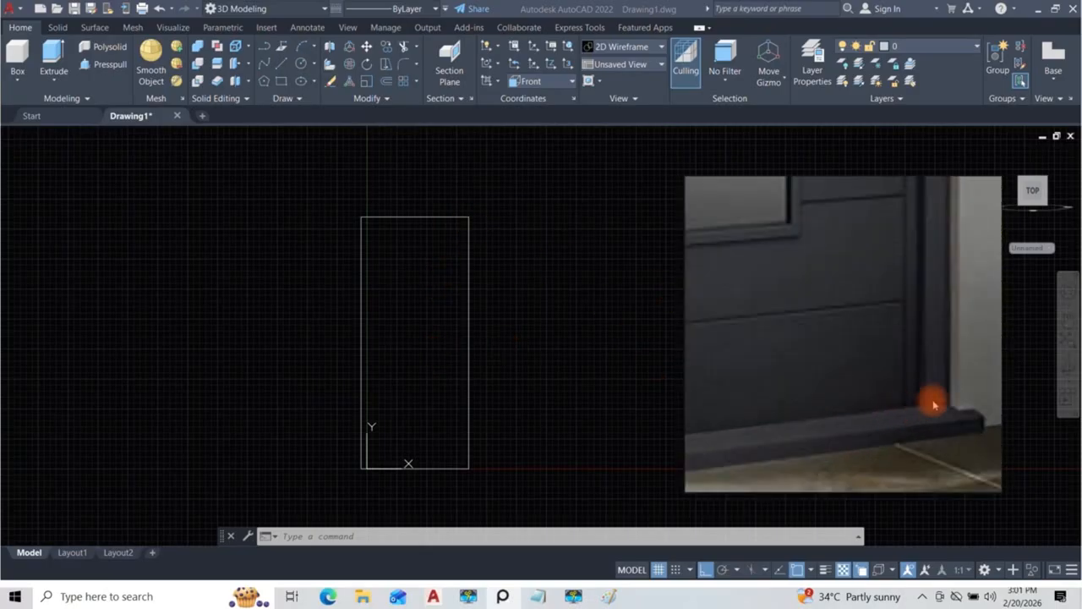
pyautogui.scroll(-1, 934, 416)
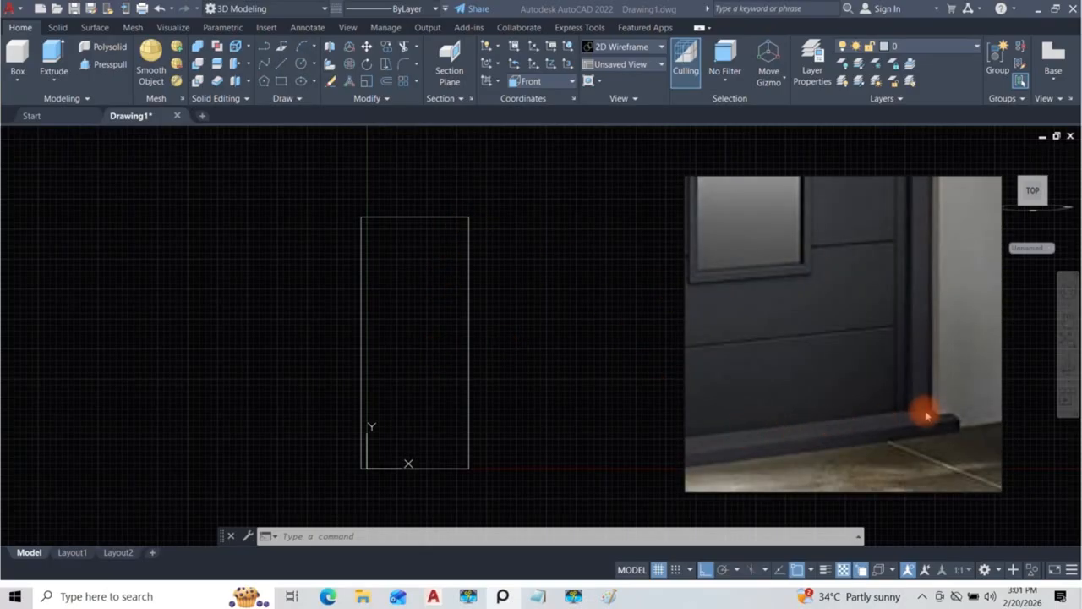
pyautogui.scroll(-3, 947, 279)
pyautogui.scroll(4, 939, 261)
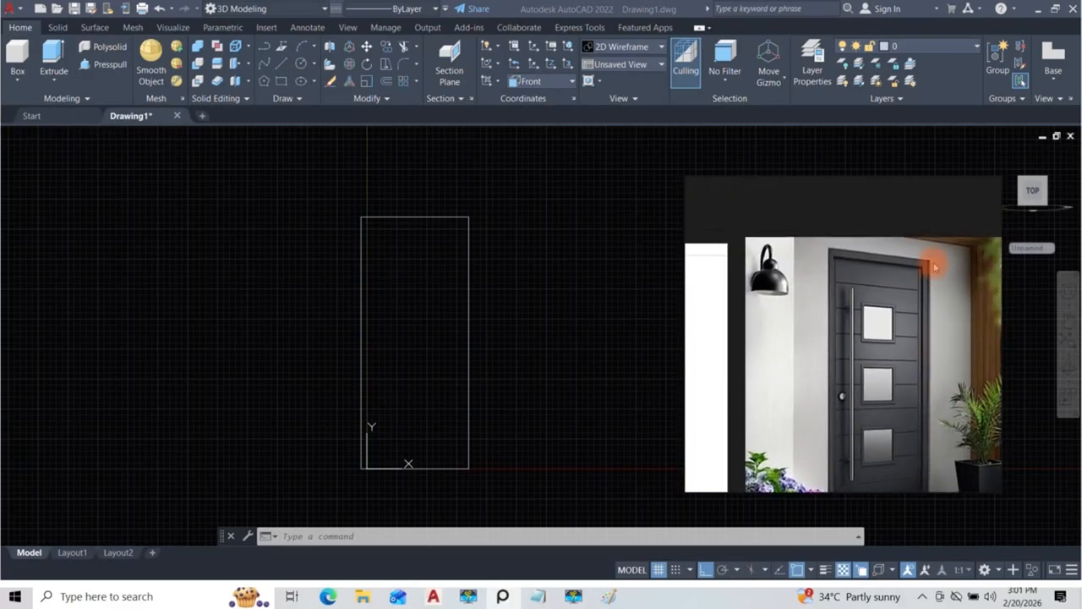
pyautogui.scroll(-3, 885, 299)
pyautogui.scroll(4, 894, 367)
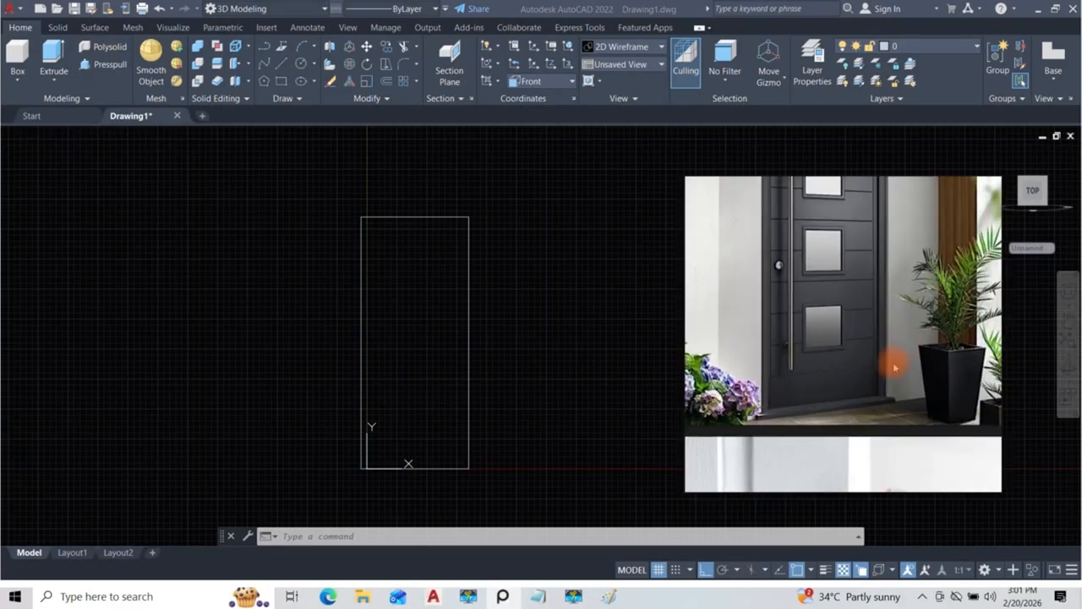
pyautogui.scroll(-3, 881, 400)
pyautogui.scroll(-2, 885, 285)
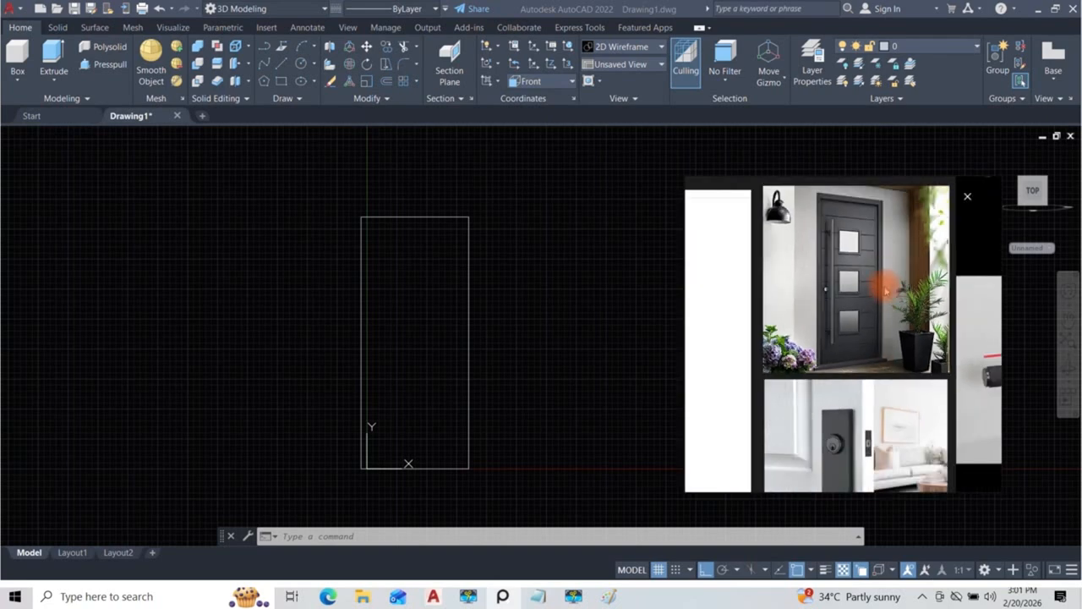
pyautogui.moveTo(886, 285); pyautogui.dragTo(886, 331, button='middle')
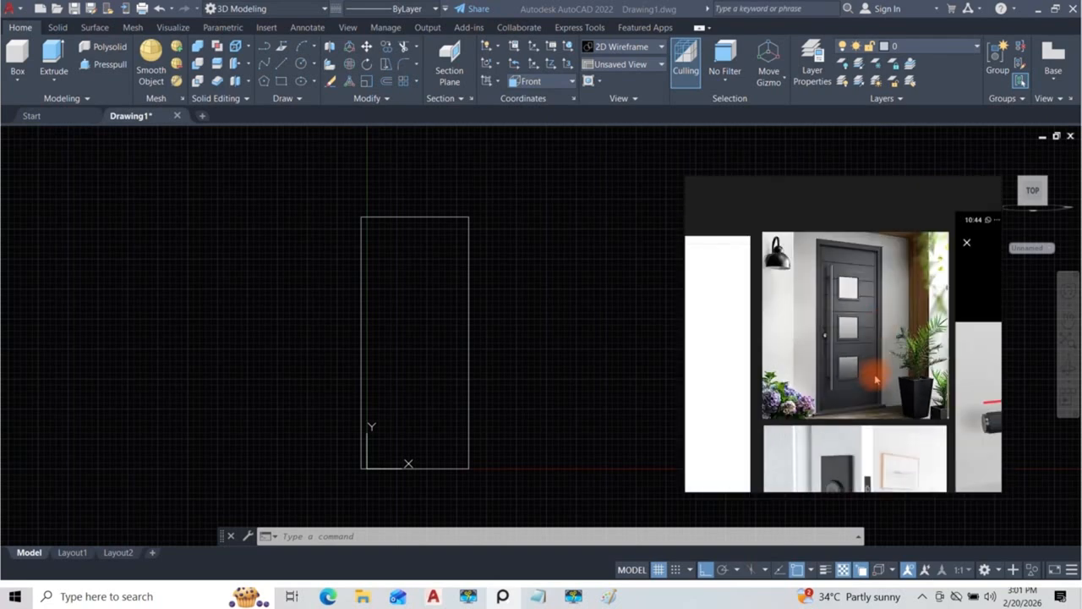
pyautogui.click(451, 490)
pyautogui.click(434, 488)
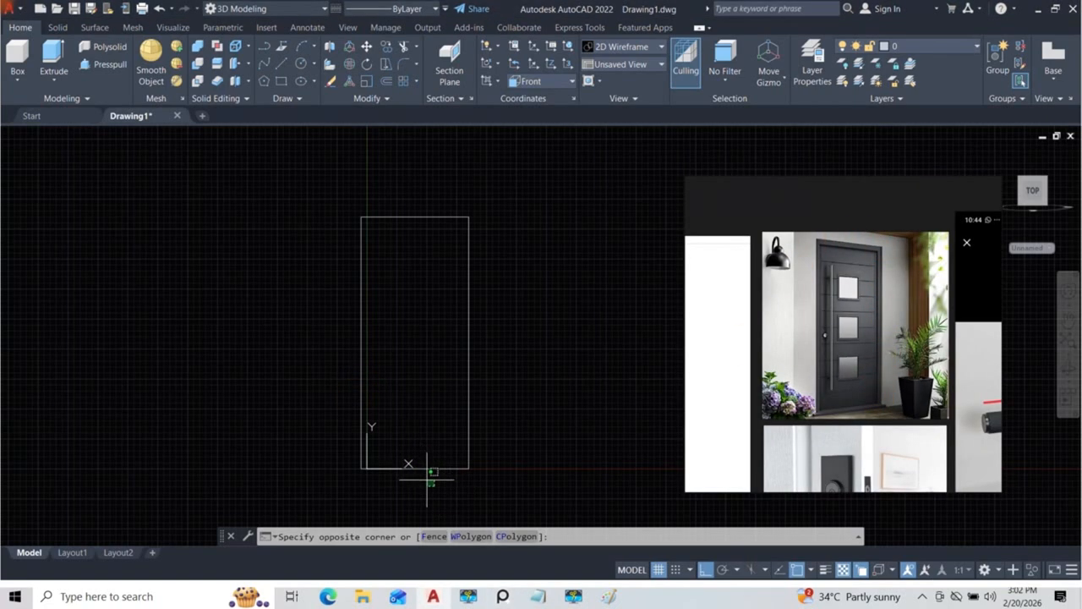
pyautogui.press('Escape')
pyautogui.press('Escape')
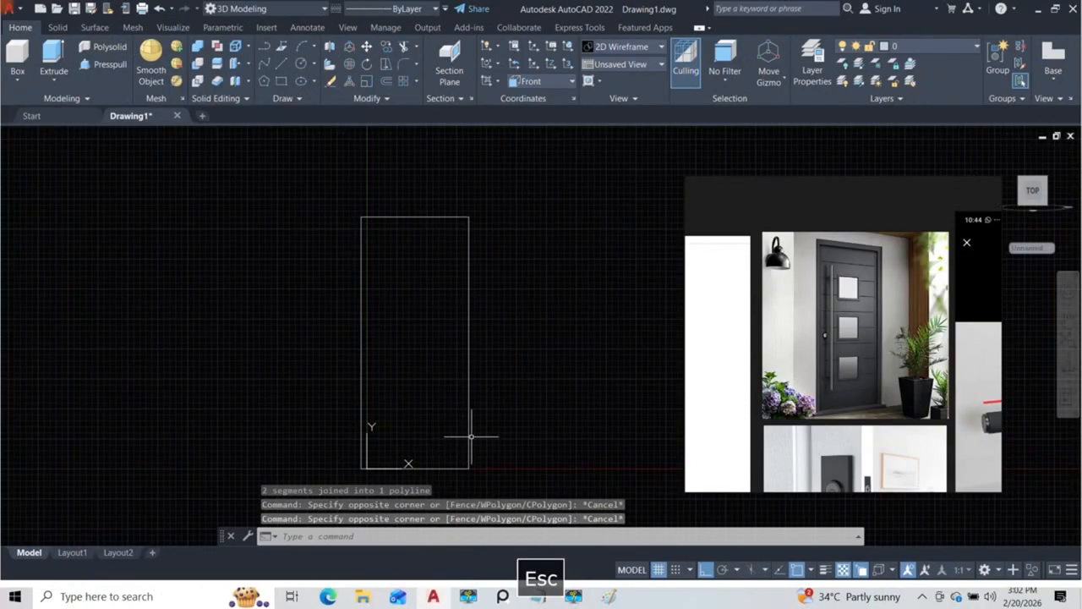
pyautogui.click(495, 344)
pyautogui.click(430, 318)
pyautogui.press('Escape')
pyautogui.scroll(5, 480, 389)
pyautogui.scroll(-4, 482, 308)
pyautogui.scroll(4, 484, 304)
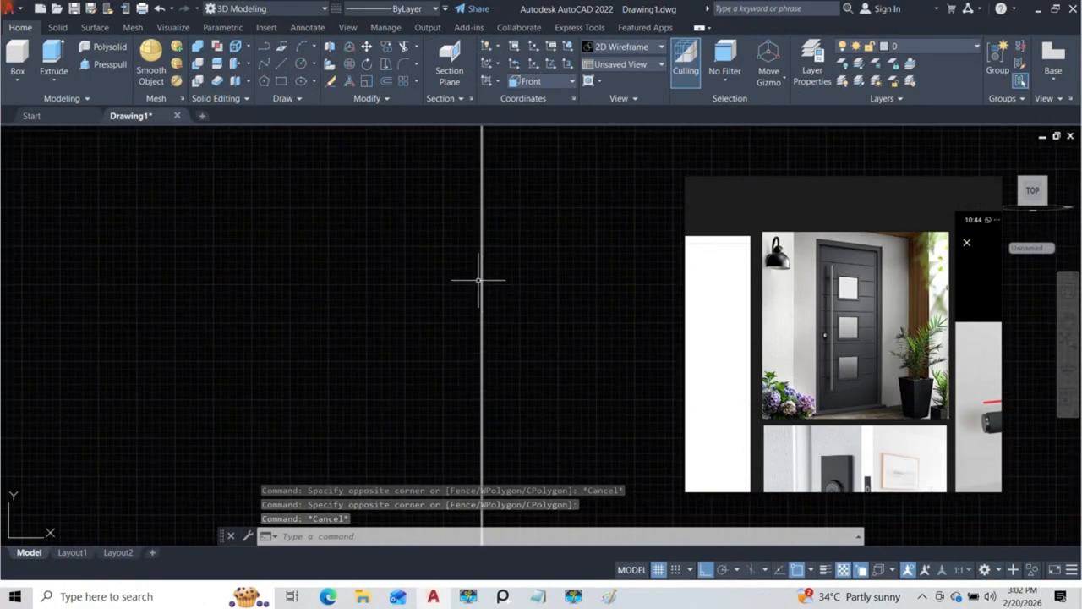
pyautogui.write('l')
pyautogui.press('Return')
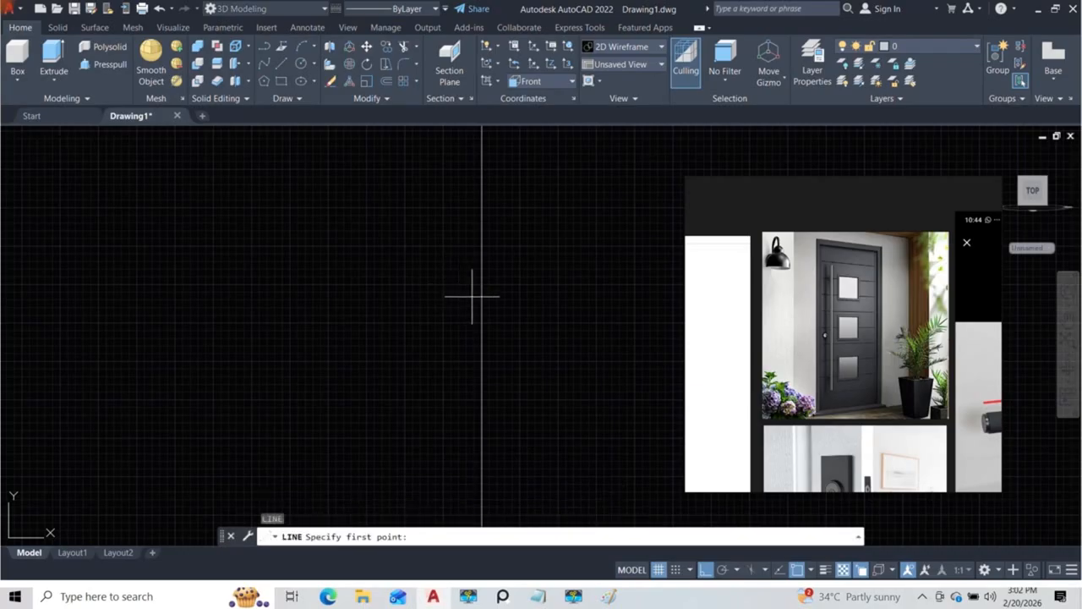
pyautogui.click(481, 286)
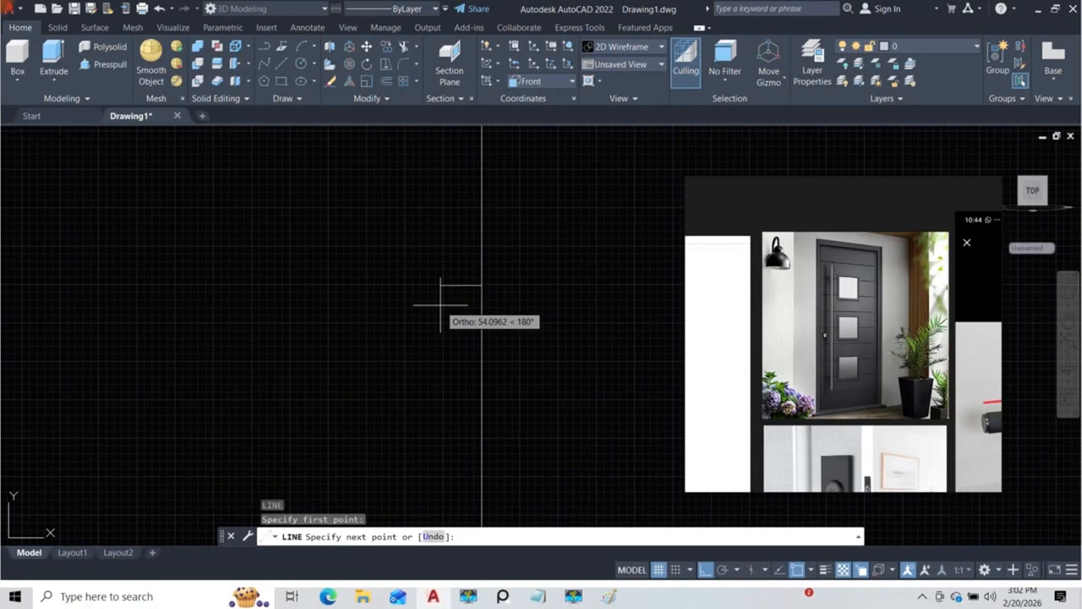
pyautogui.scroll(-4, 443, 300)
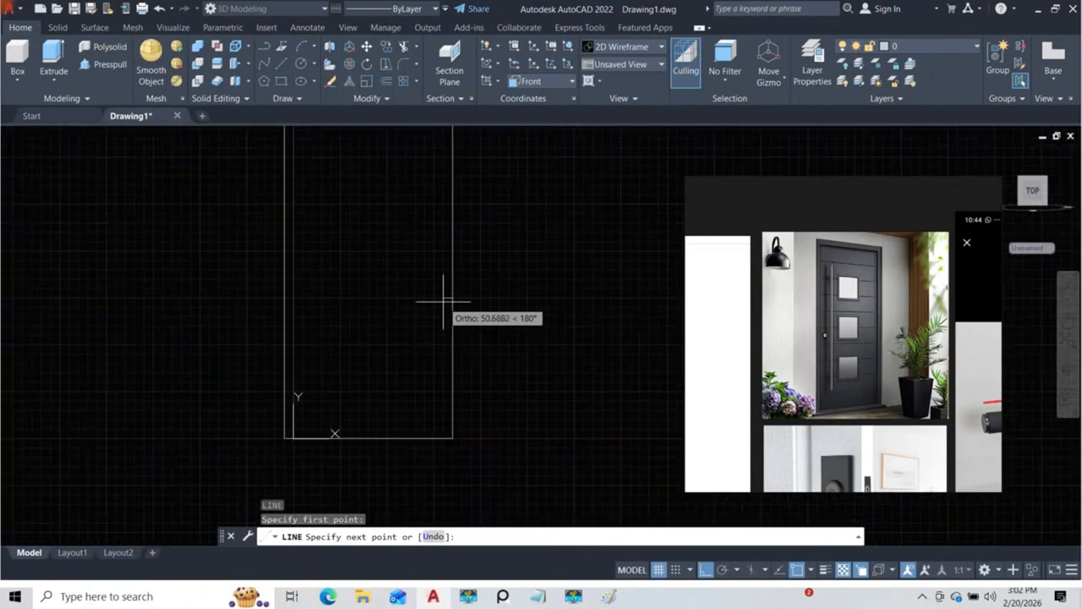
pyautogui.press('Escape')
pyautogui.scroll(-3, 447, 302)
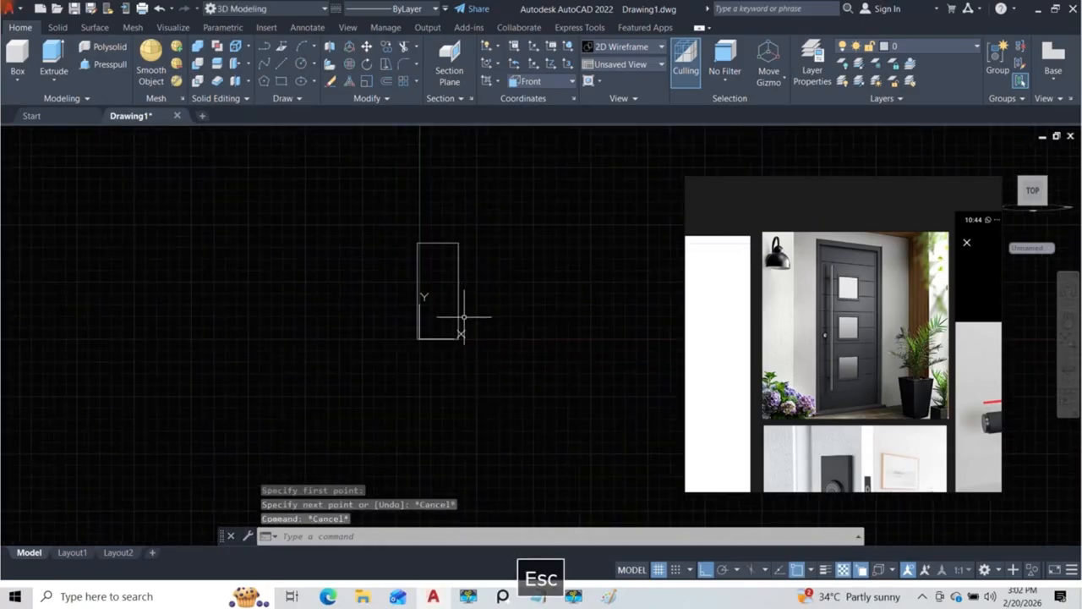
# Step: Offset the door outline 50 inward to form the inner edge of the frame
pyautogui.moveTo(459, 319); pyautogui.dragTo(460, 341, button='middle')
pyautogui.write('o')
pyautogui.press('Return')
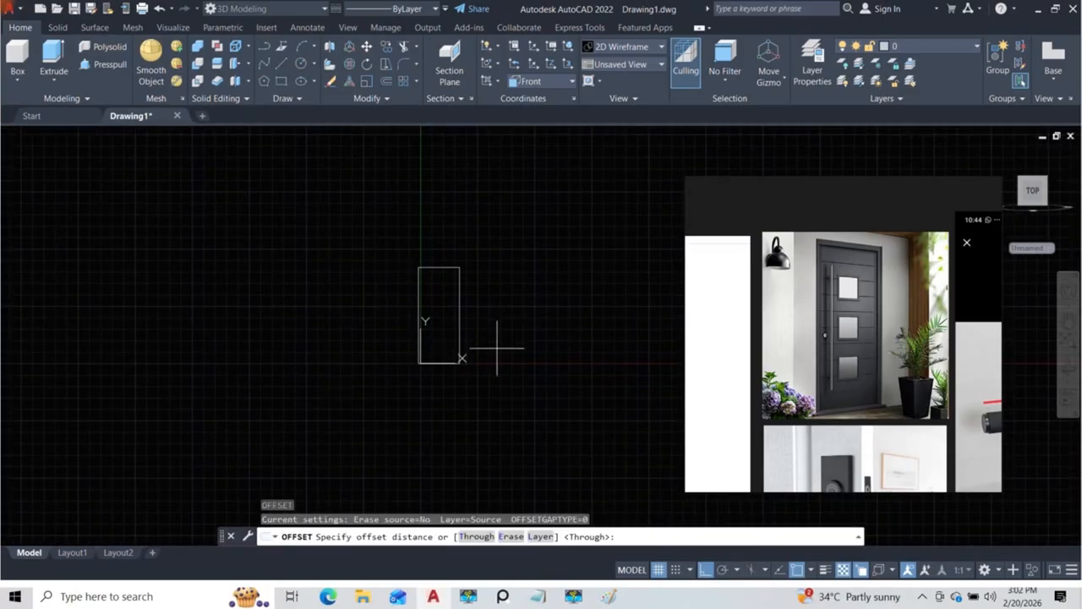
pyautogui.write('50')
pyautogui.press('Return')
pyautogui.scroll(4, 459, 329)
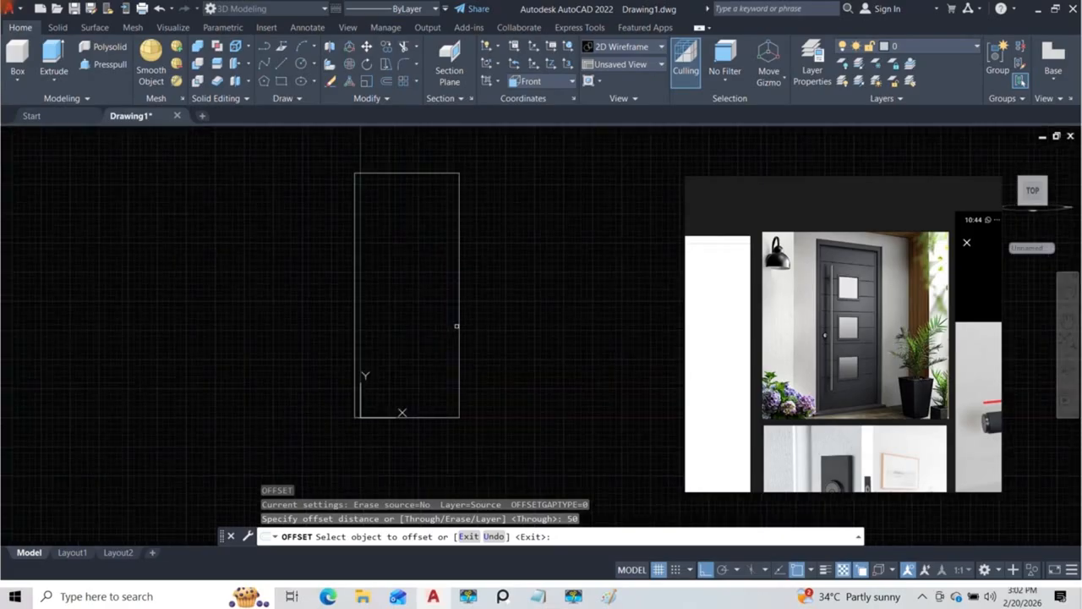
pyautogui.click(459, 326)
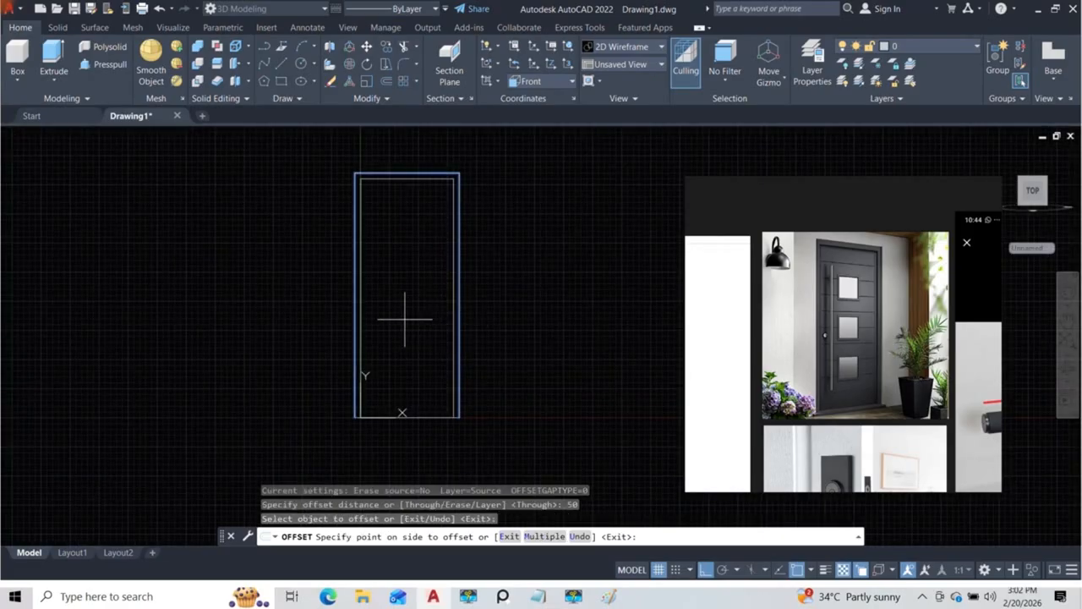
pyautogui.click(405, 318)
pyautogui.press('Escape')
# Step: Draw a line closing the lower end of the right frame leg, from the inner outline to the outer corner
pyautogui.moveTo(431, 261); pyautogui.dragTo(485, 210, button='middle')
pyautogui.scroll(7, 500, 400)
pyautogui.moveTo(441, 242); pyautogui.dragTo(460, 382, button='middle')
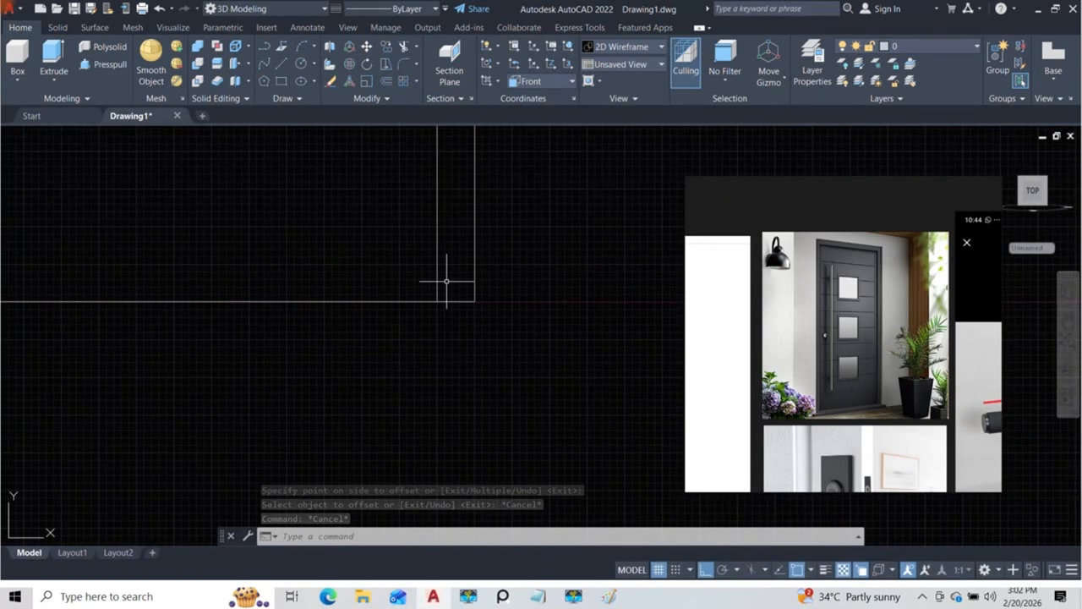
pyautogui.write('l')
pyautogui.press('Return')
pyautogui.click(439, 301)
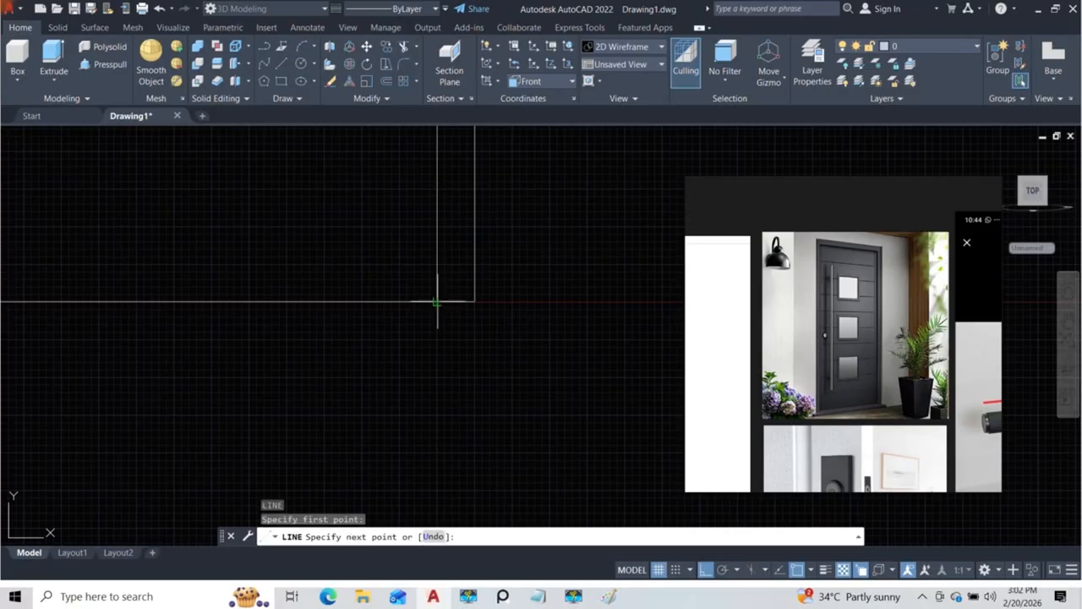
pyautogui.click(475, 301)
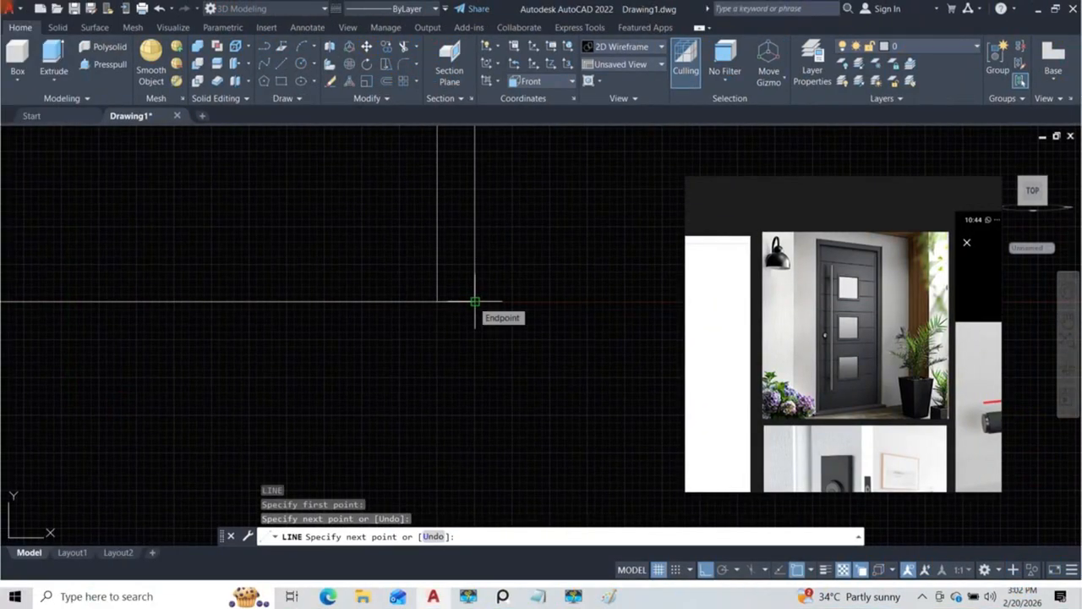
pyautogui.press('space')
pyautogui.scroll(-2, 508, 303)
pyautogui.scroll(1, 546, 307)
pyautogui.moveTo(547, 307); pyautogui.dragTo(416, 314, button='middle')
pyautogui.press('space')
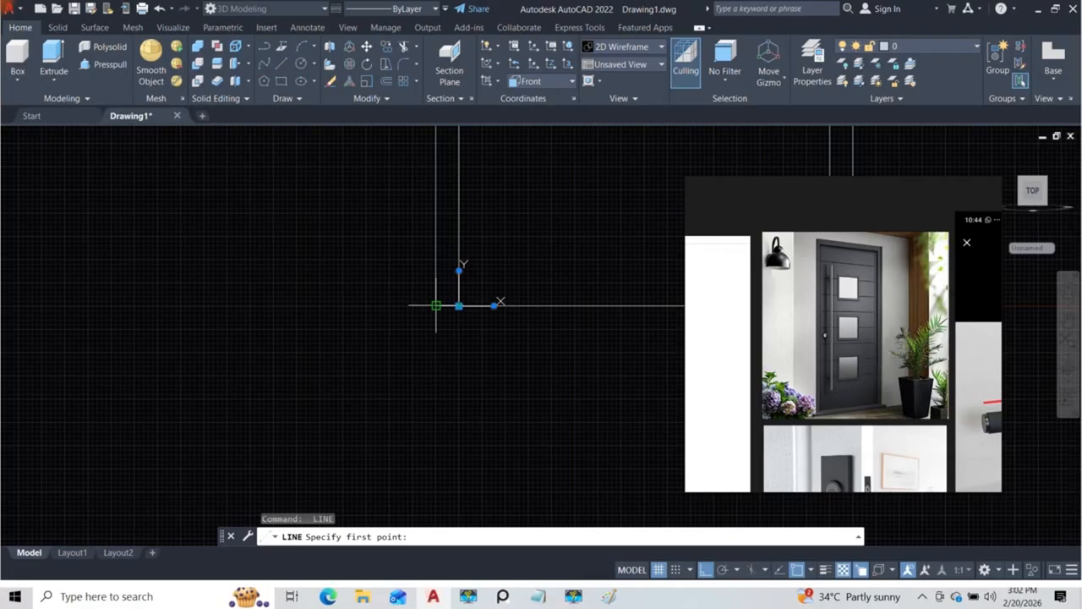
pyautogui.press('Escape')
pyautogui.moveTo(442, 302); pyautogui.dragTo(396, 338, button='middle')
pyautogui.press('space')
pyautogui.click(353, 301)
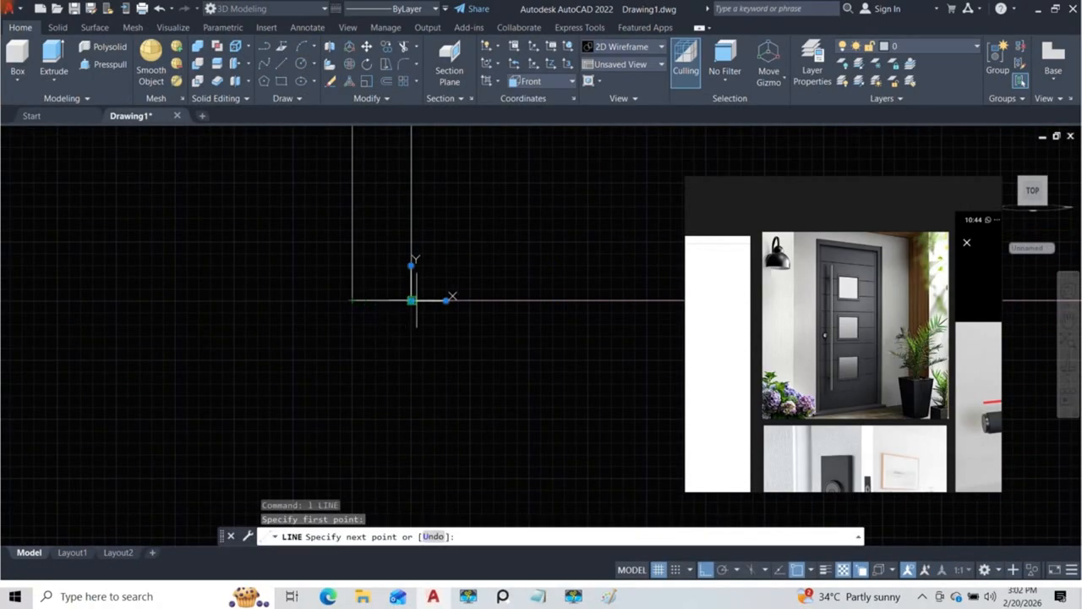
pyautogui.press('Escape')
pyautogui.scroll(-2, 406, 309)
pyautogui.press('Escape')
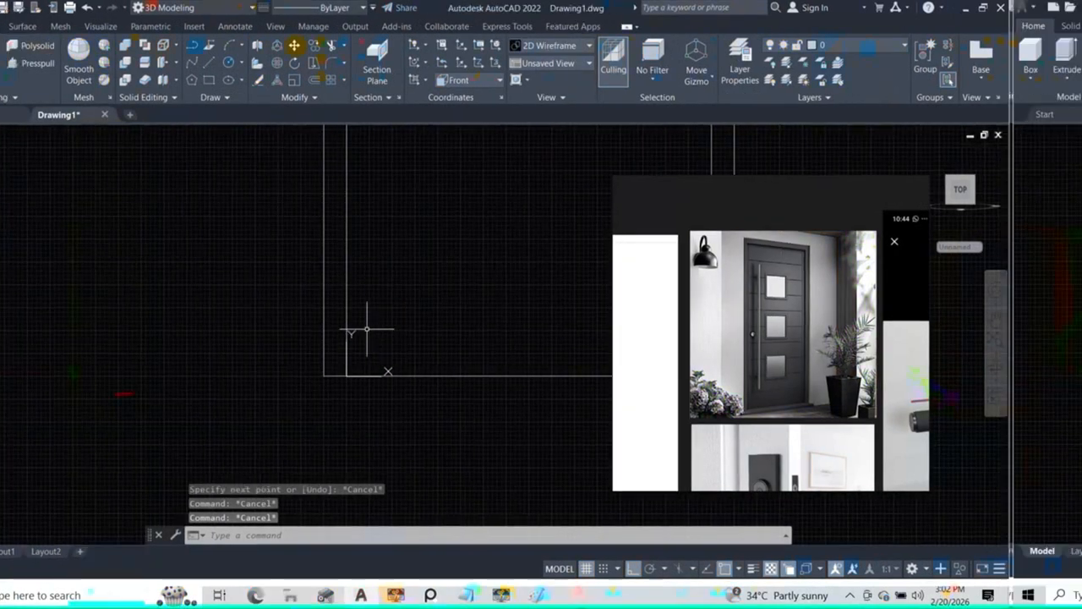
# Step: Join the outer outline, the inner outline and the right leg's closing line into one polyline
pyautogui.click(443, 342)
pyautogui.click(373, 277)
pyautogui.moveTo(351, 270)
pyautogui.mouseDown(button='middle')
pyautogui.moveTo(138, 377)
pyautogui.moveTo(210, 422)
pyautogui.moveTo(220, 330)
pyautogui.mouseUp(button='middle')
pyautogui.click(179, 322)
pyautogui.click(291, 427)
pyautogui.click(582, 334)
pyautogui.click(620, 372)
pyautogui.scroll(5, 222, 361)
pyautogui.moveTo(246, 358); pyautogui.dragTo(303, 339, button='middle')
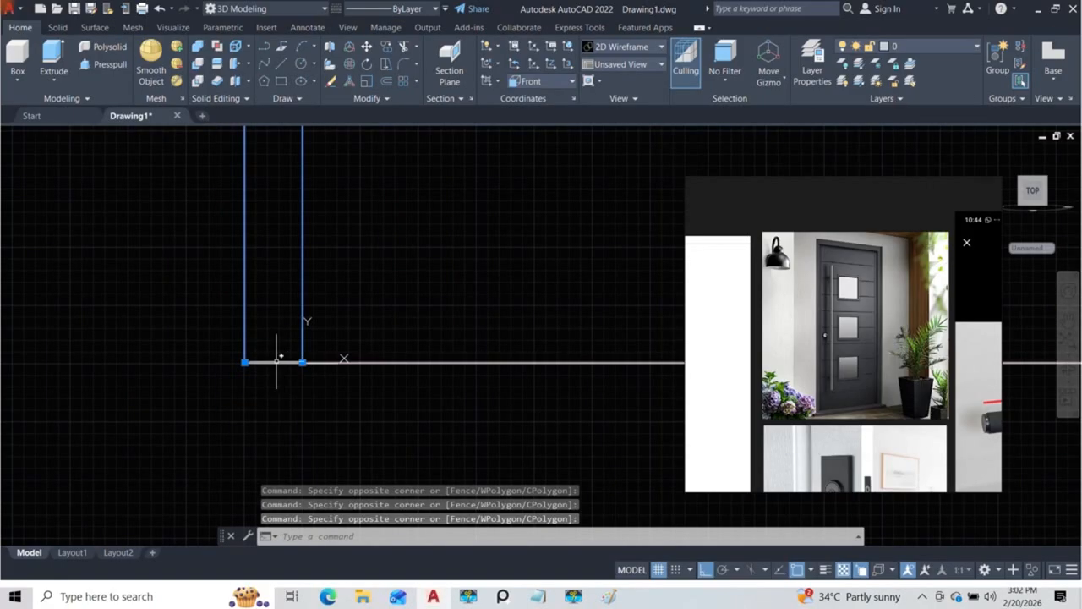
pyautogui.scroll(-6, 271, 362)
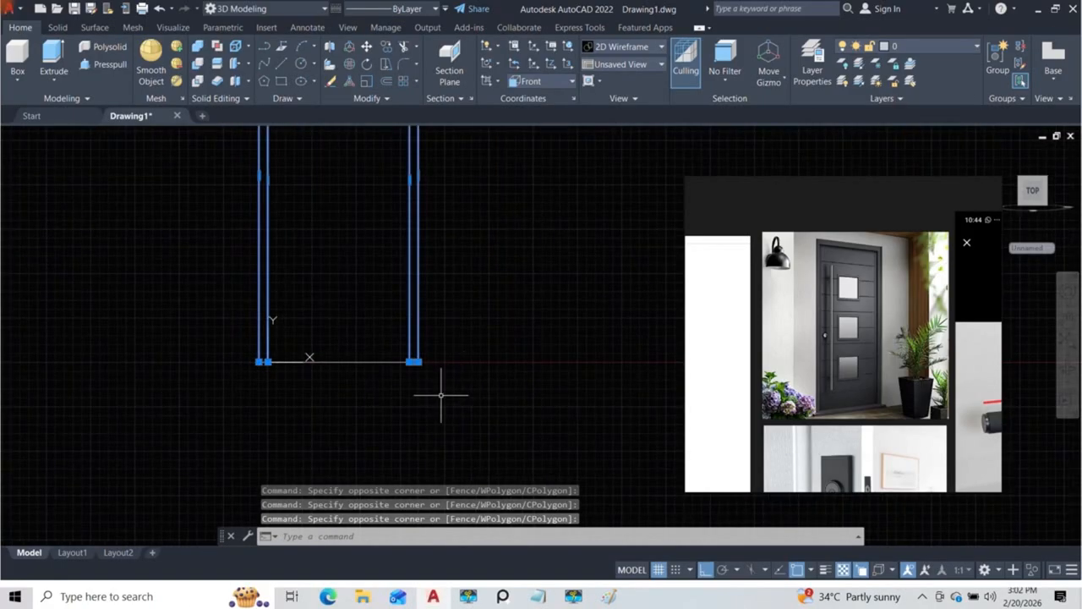
pyautogui.write('j')
pyautogui.press('Return')
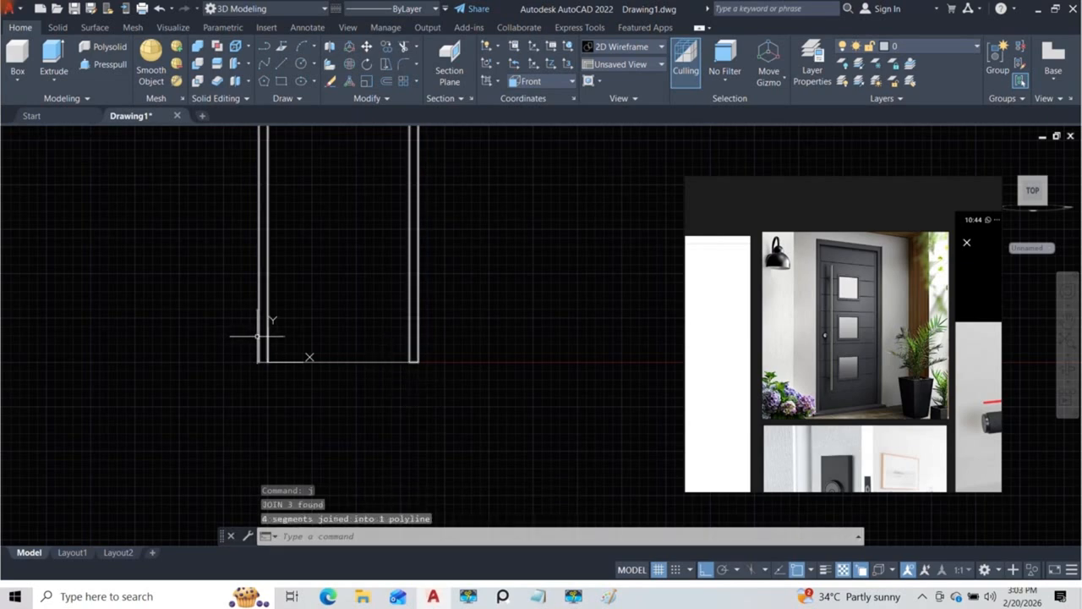
# Step: Draw a line closing the lower end of the left frame leg between the outer and inner outlines
pyautogui.scroll(10, 257, 336)
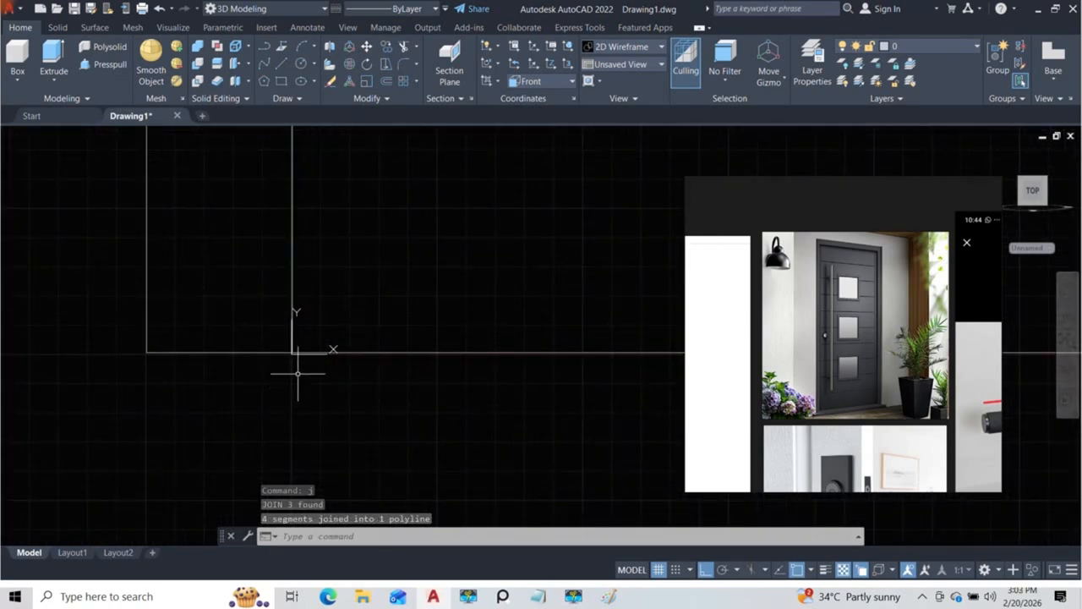
pyautogui.moveTo(296, 354)
pyautogui.mouseDown(button='middle')
pyautogui.moveTo(271, 356)
pyautogui.moveTo(479, 438)
pyautogui.mouseUp(button='middle')
pyautogui.write('l')
pyautogui.press('Return')
pyautogui.scroll(2, 415, 432)
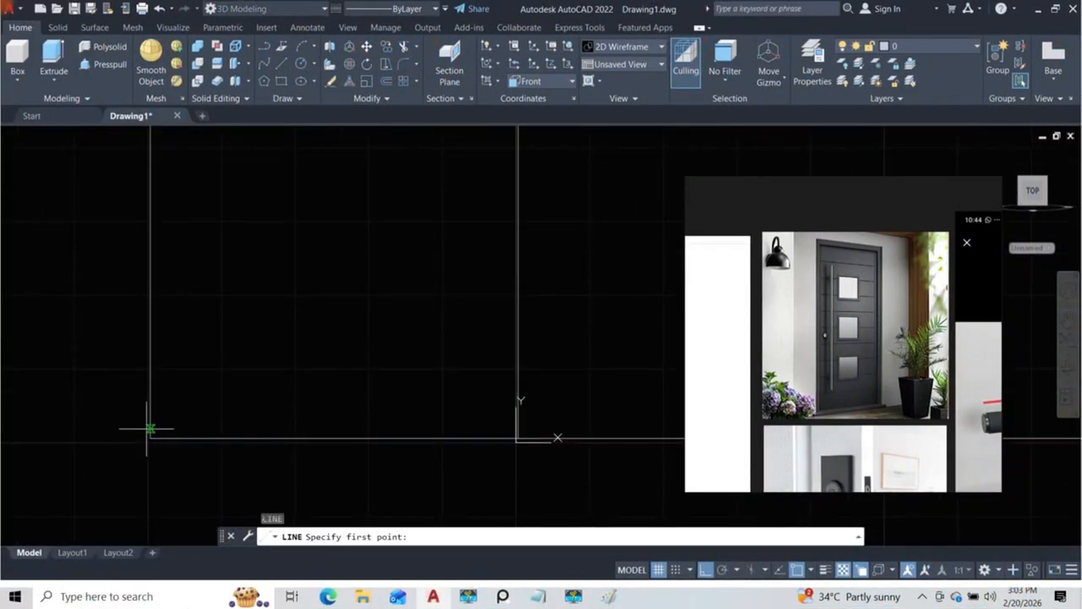
pyautogui.click(151, 438)
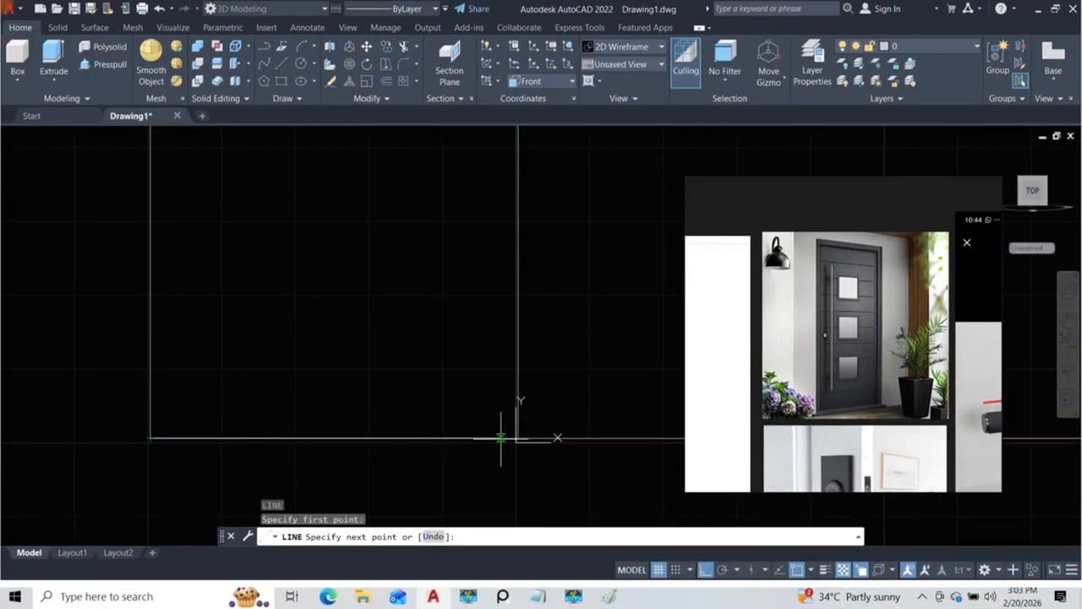
pyautogui.click(518, 437)
pyautogui.press('Escape')
# Step: Join the left leg's closing line with the frame polyline
pyautogui.click(498, 438)
pyautogui.click(535, 481)
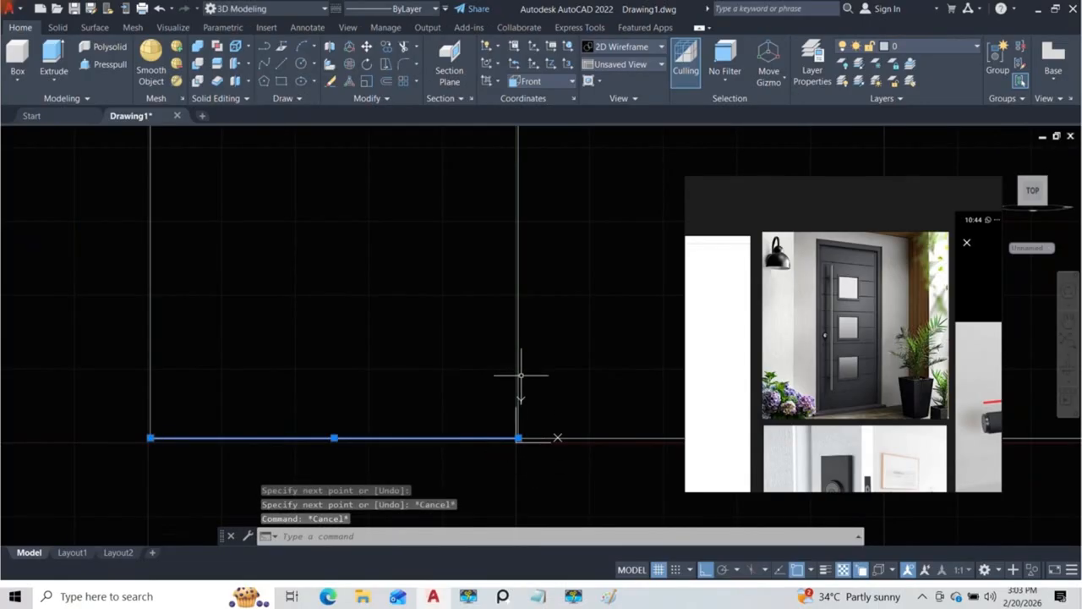
pyautogui.click(520, 369)
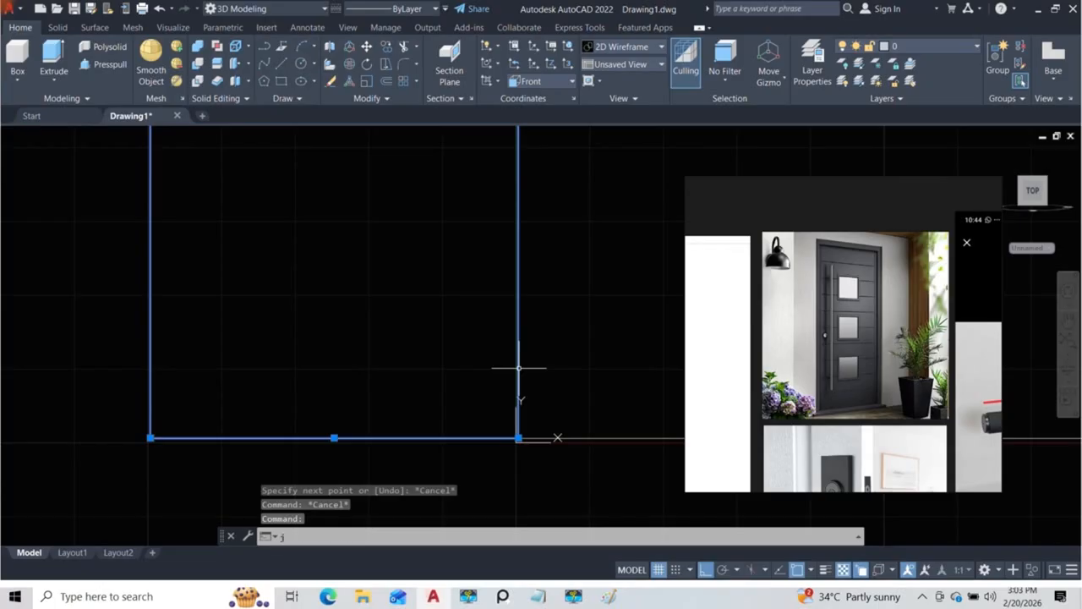
pyautogui.write('j')
pyautogui.press('Return')
pyautogui.scroll(-5, 448, 372)
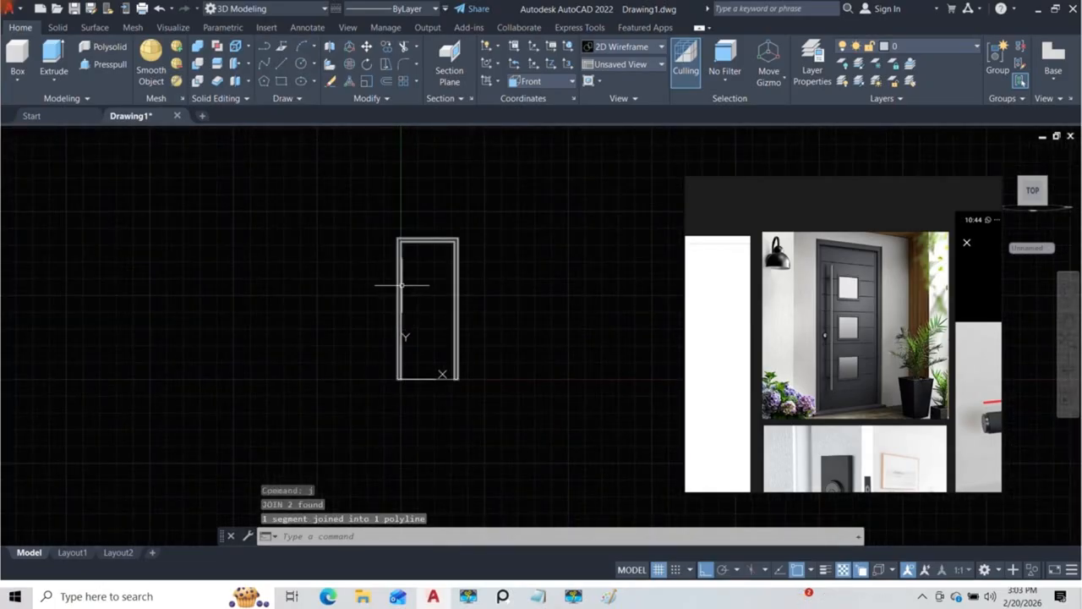
# Step: Orbit the door frame profile to a 3D view and set the coordinate system to World
pyautogui.keyDown('shift'); pyautogui.moveTo(460, 362); pyautogui.dragTo(415, 401, button='middle'); pyautogui.keyUp('shift')
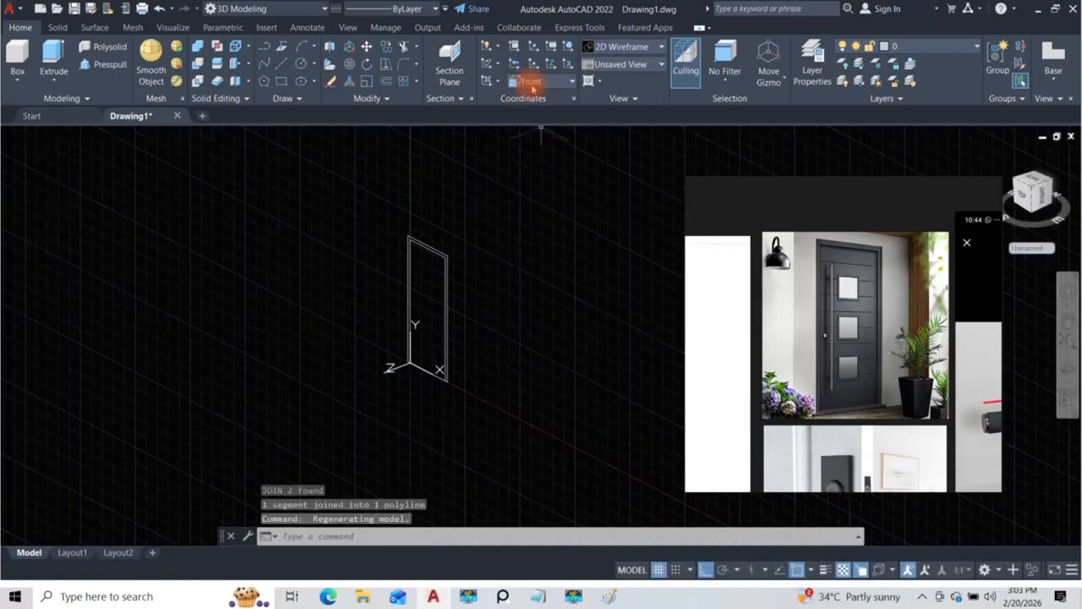
pyautogui.click(532, 81)
pyautogui.click(521, 96)
pyautogui.scroll(4, 452, 311)
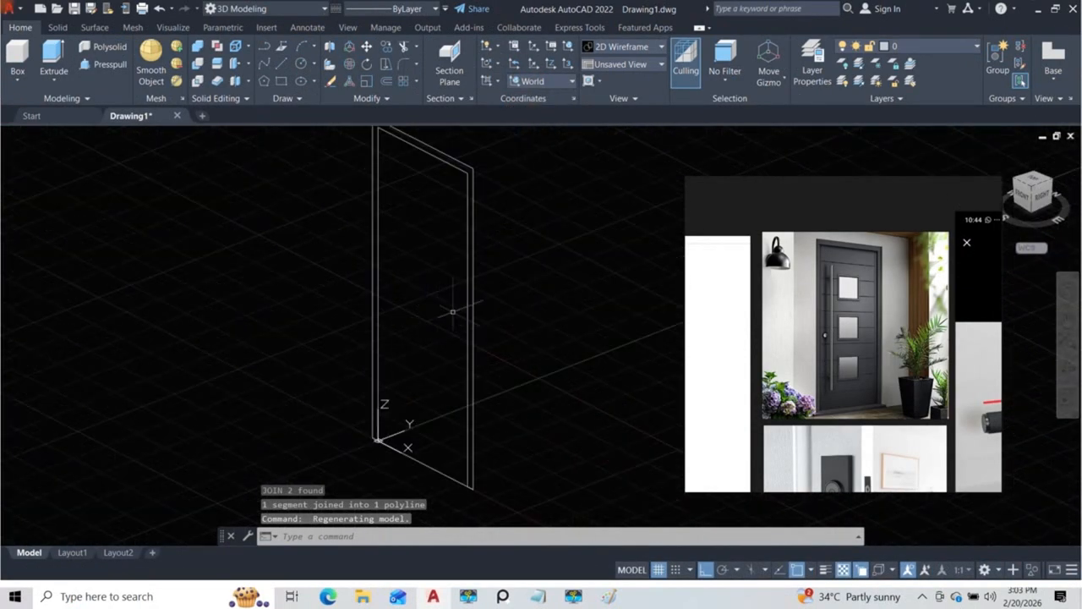
pyautogui.moveTo(452, 311); pyautogui.dragTo(382, 365, button='middle')
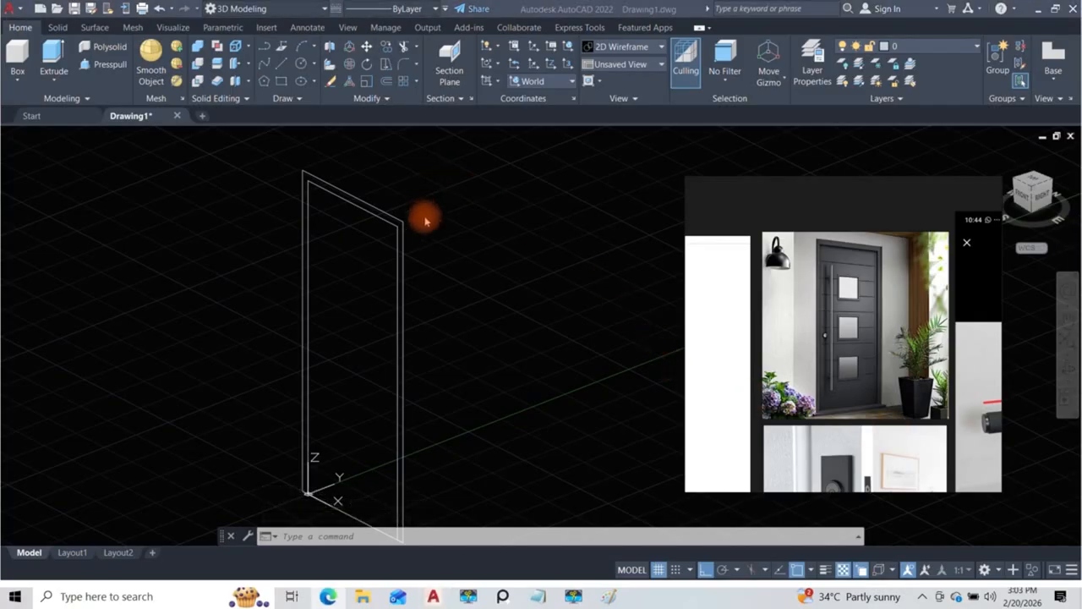
pyautogui.click(471, 257)
pyautogui.scroll(-2, 442, 251)
pyautogui.moveTo(458, 278); pyautogui.dragTo(423, 271, button='middle')
pyautogui.scroll(2, 391, 246)
pyautogui.scroll(-2, 390, 247)
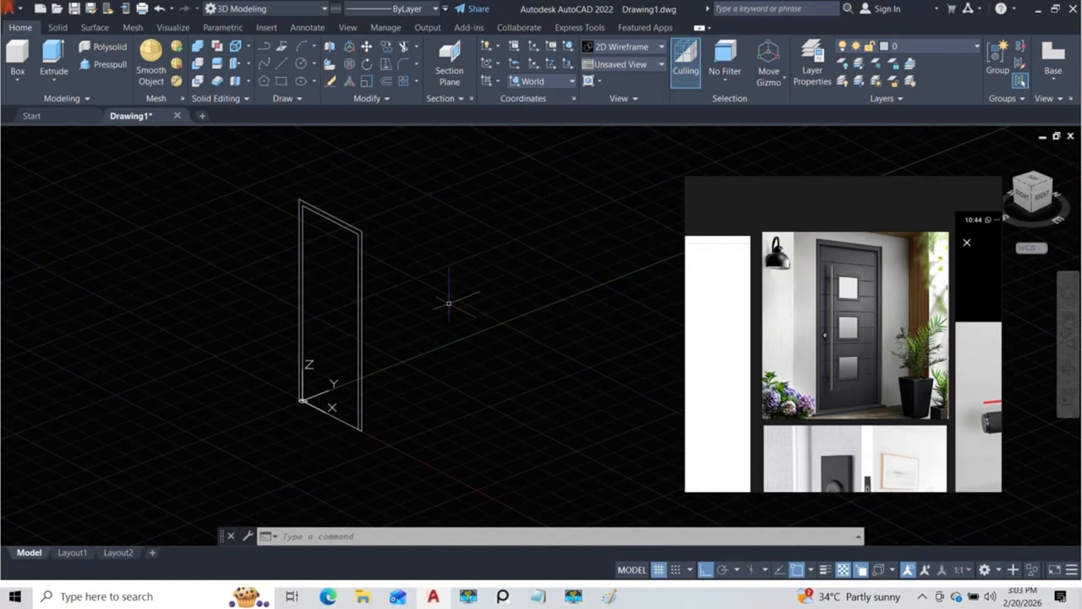
# Step: Open Calculator's length converter and convert 6 inches to millimeters
pyautogui.press('super')
pyautogui.write('calc')
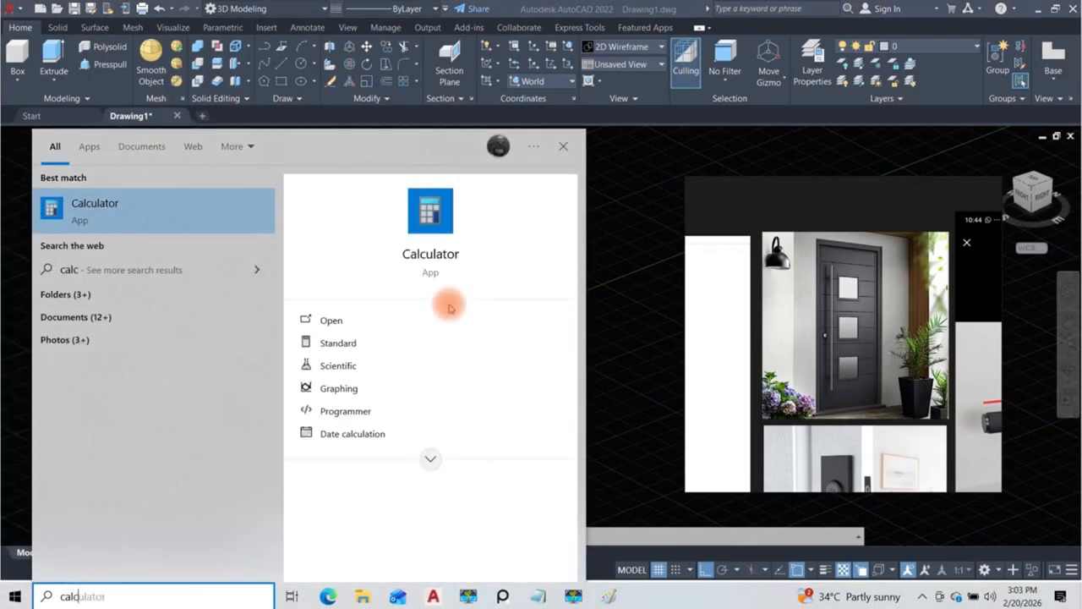
pyautogui.press('Return')
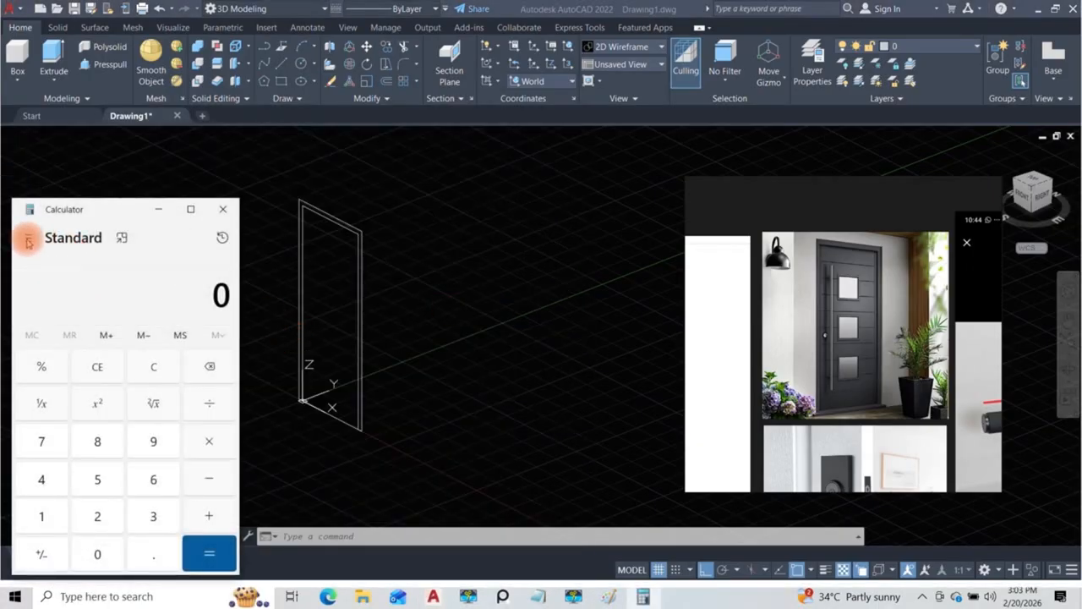
pyautogui.click(29, 240)
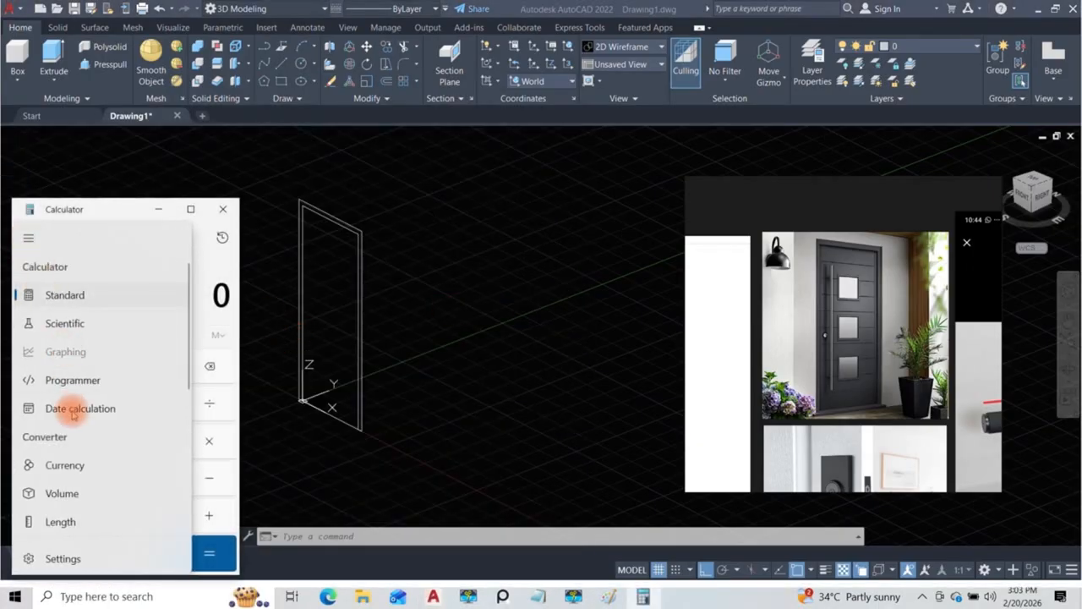
pyautogui.click(59, 525)
pyautogui.click(68, 309)
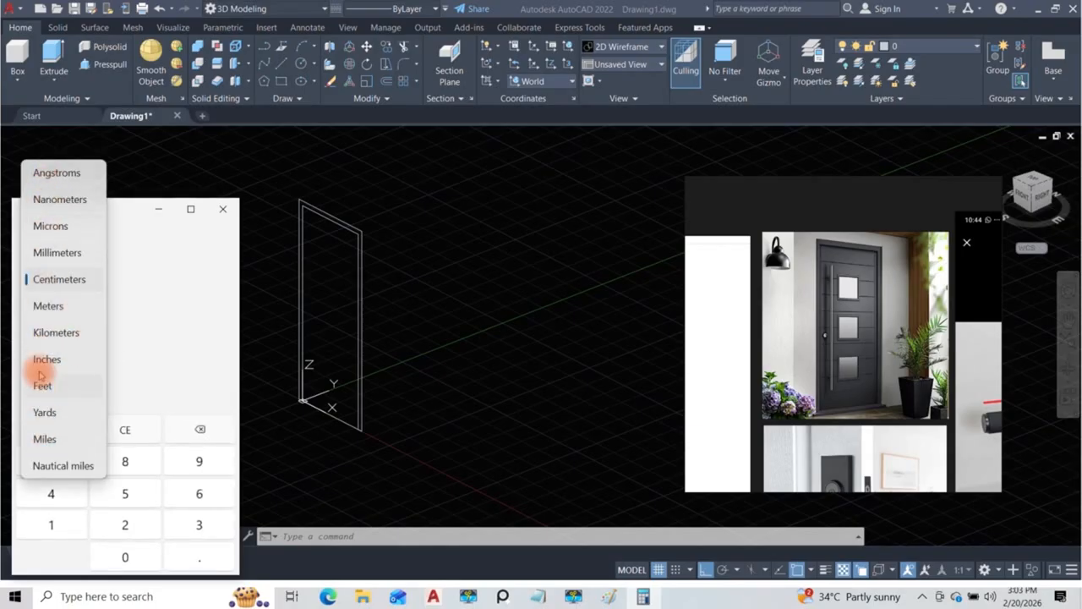
pyautogui.click(41, 364)
pyautogui.click(73, 367)
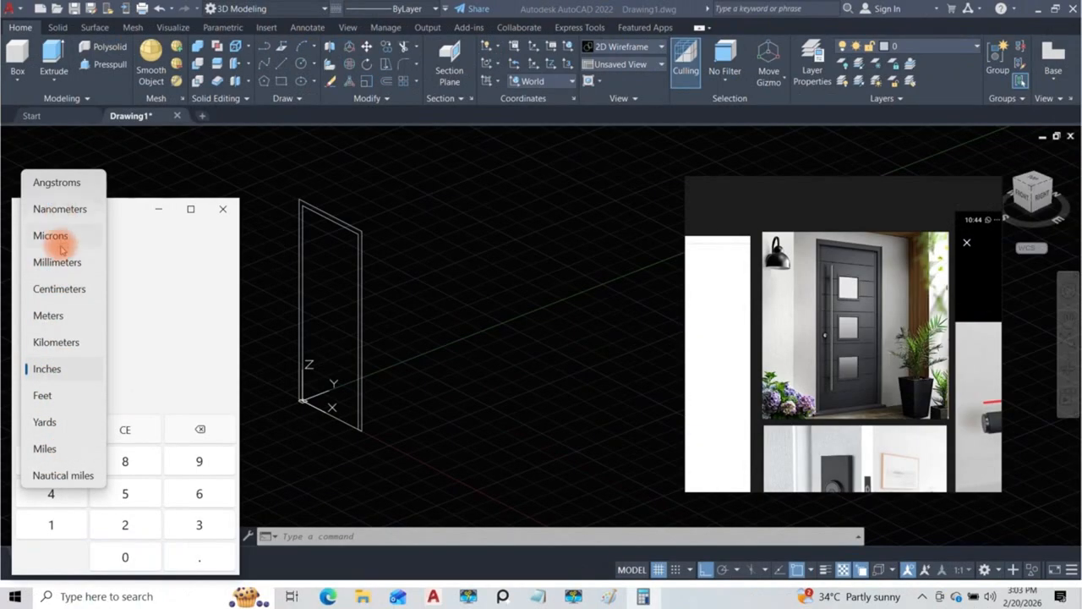
pyautogui.click(59, 263)
pyautogui.write('6')
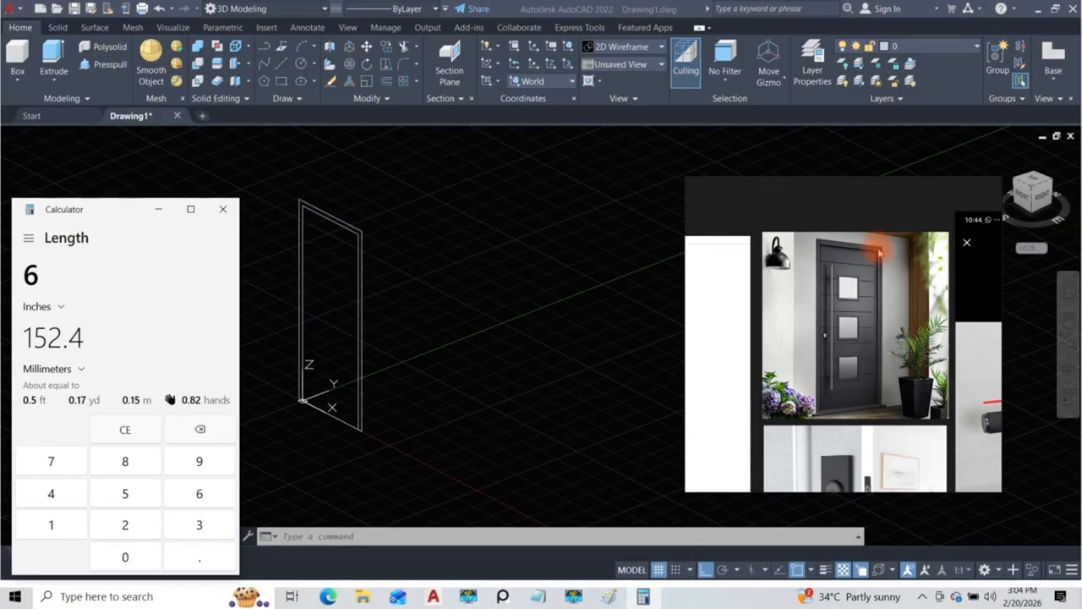
# Step: Examine the upper frame corner of the dark entry door in the reference image
pyautogui.scroll(6, 879, 252)
pyautogui.scroll(-2, 890, 250)
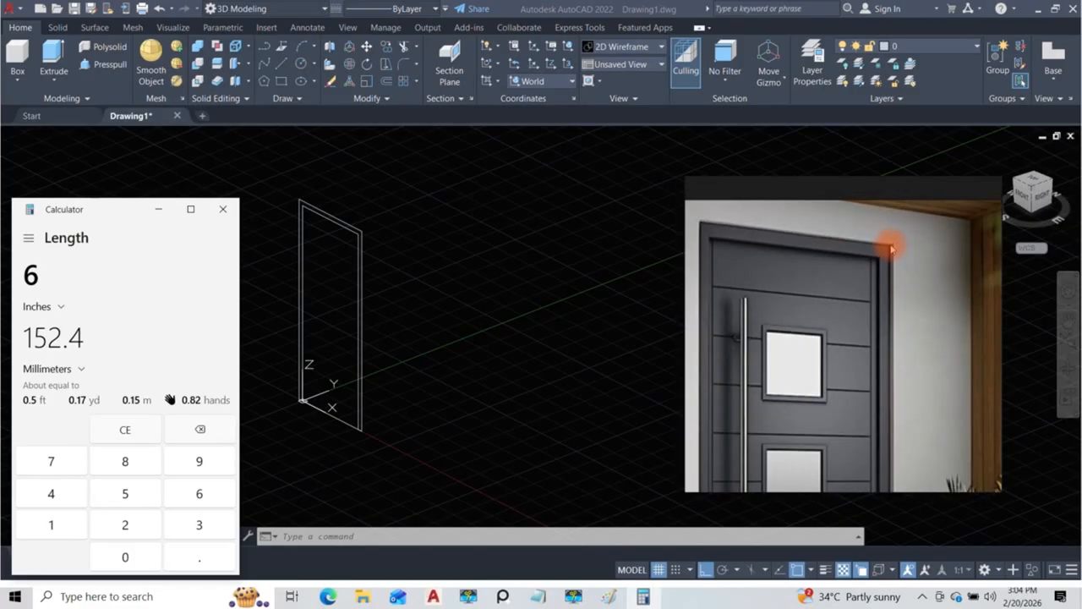
pyautogui.scroll(-2, 890, 249)
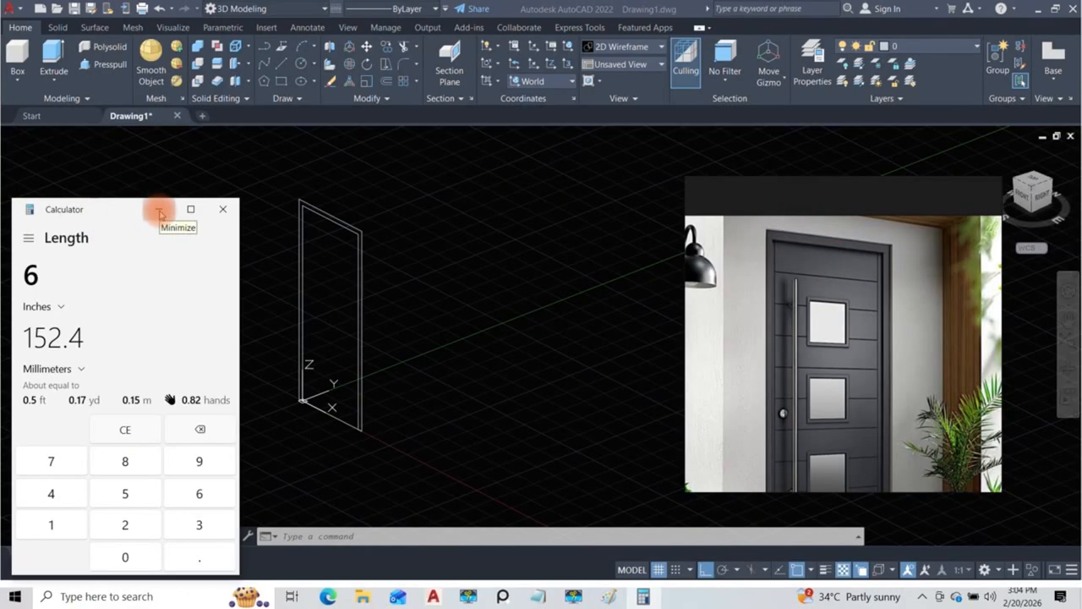
# Step: Extrude the closed door frame profile into a solid with a height of -152
pyautogui.click(159, 212)
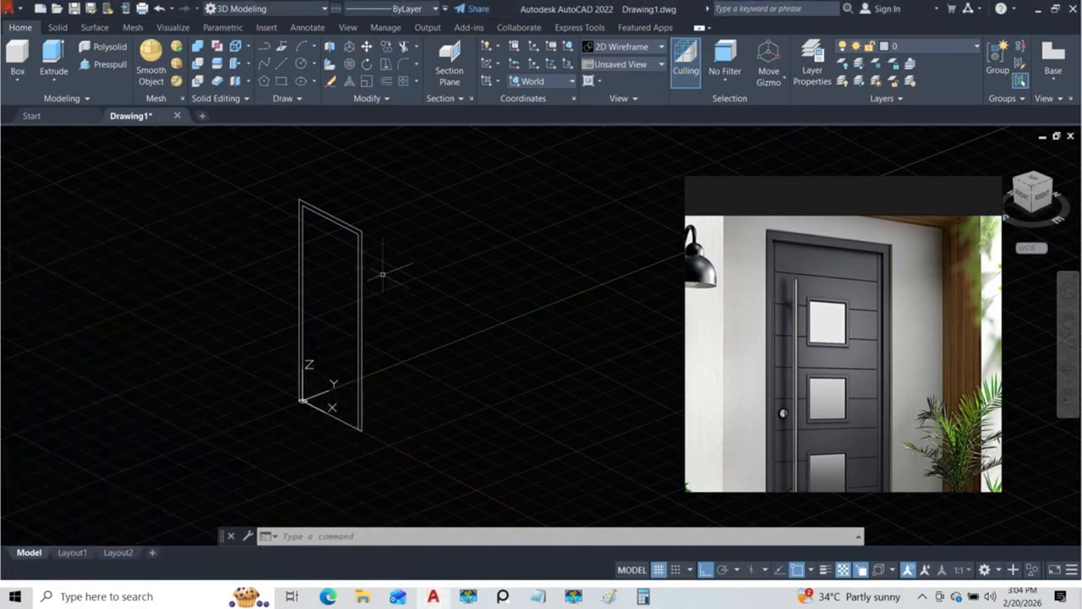
pyautogui.scroll(3, 350, 233)
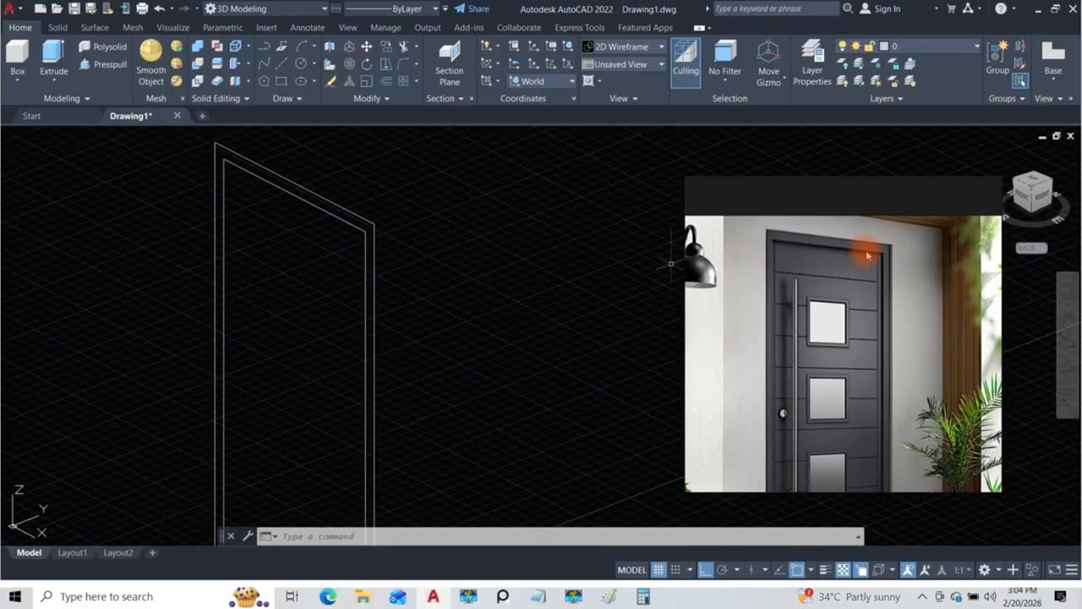
pyautogui.scroll(-1, 370, 235)
pyautogui.moveTo(370, 234); pyautogui.dragTo(362, 248, button='middle')
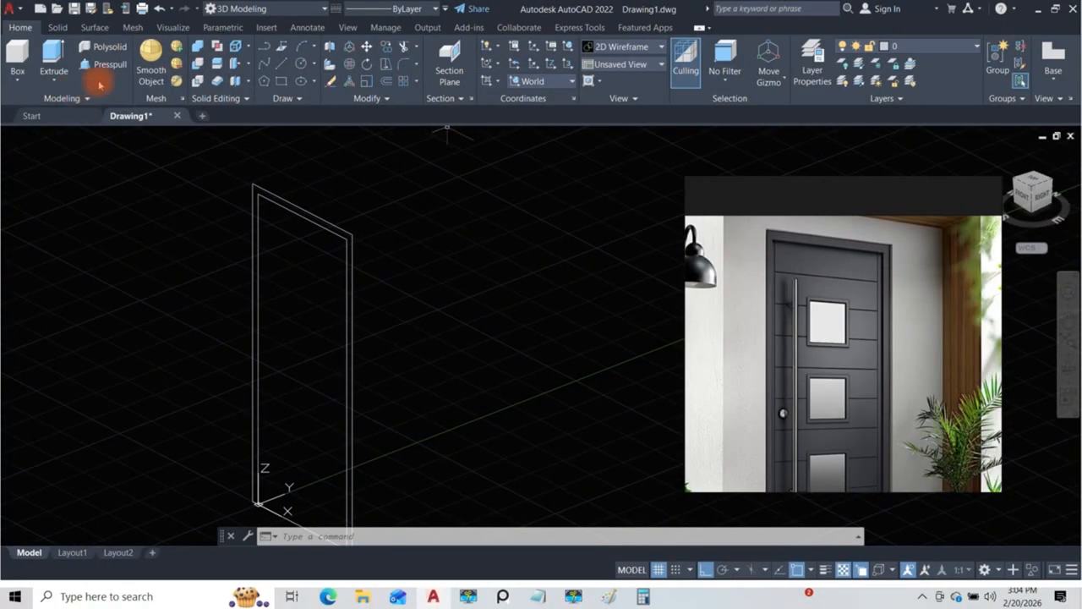
pyautogui.click(56, 78)
pyautogui.click(71, 105)
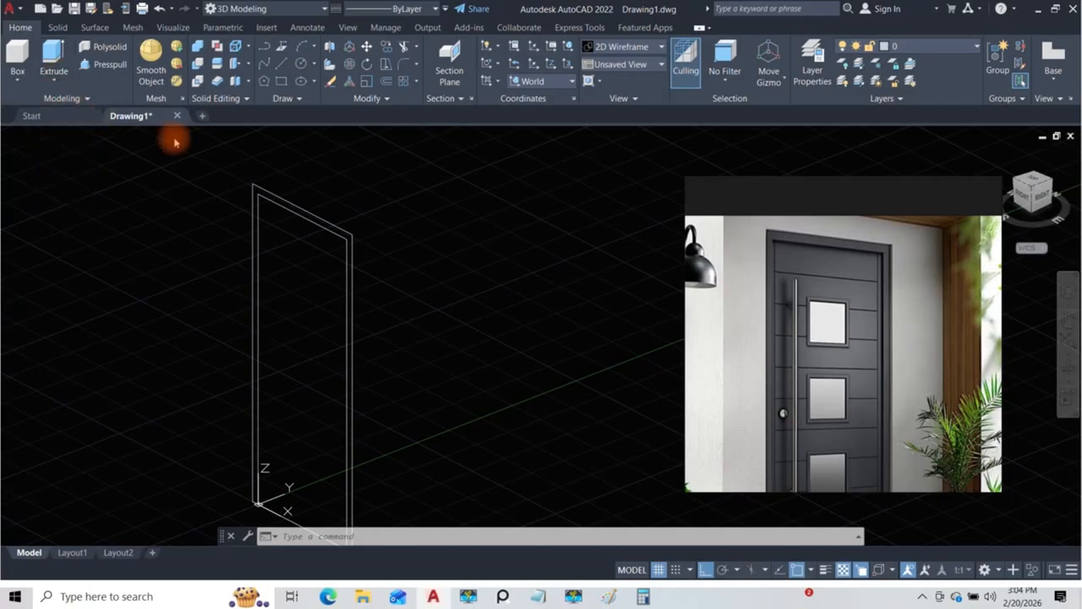
pyautogui.scroll(-2, 332, 219)
pyautogui.moveTo(339, 227); pyautogui.dragTo(318, 210, button='middle')
pyautogui.scroll(5, 320, 210)
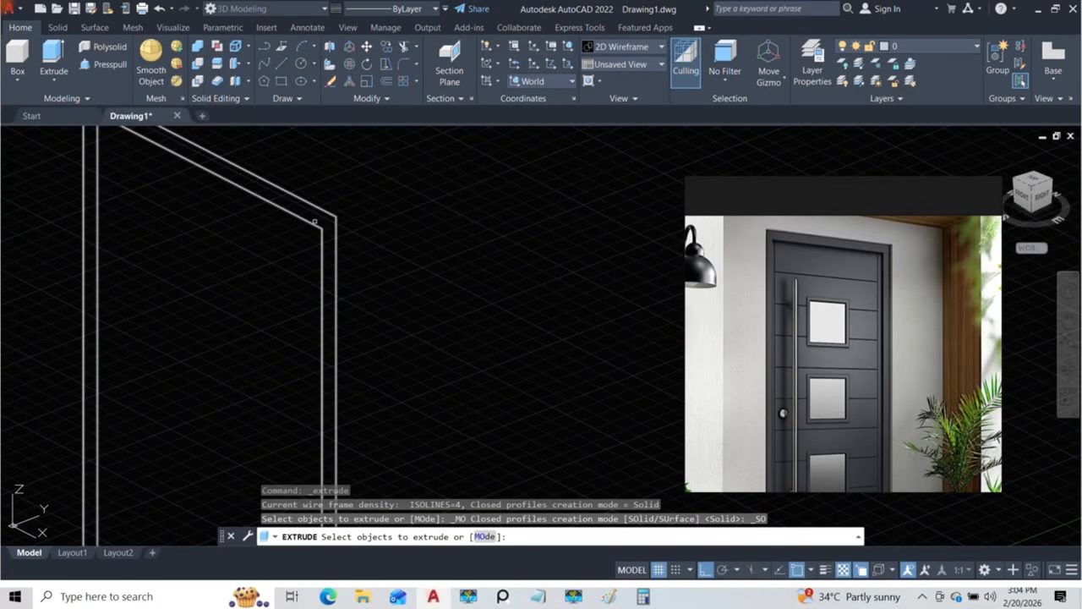
pyautogui.click(314, 222)
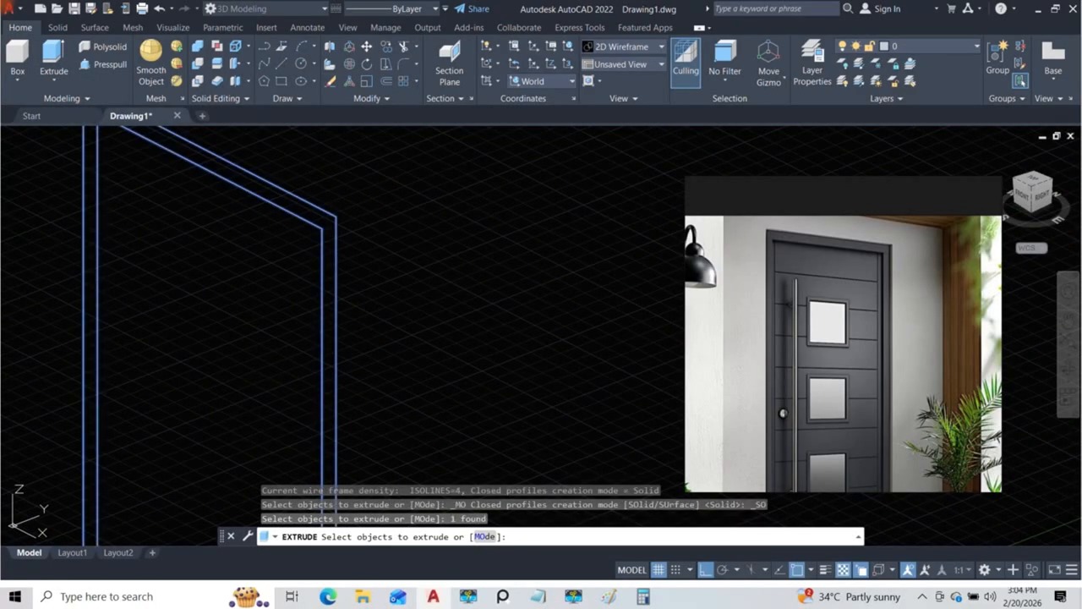
pyautogui.press('Return')
pyautogui.scroll(-3, 315, 222)
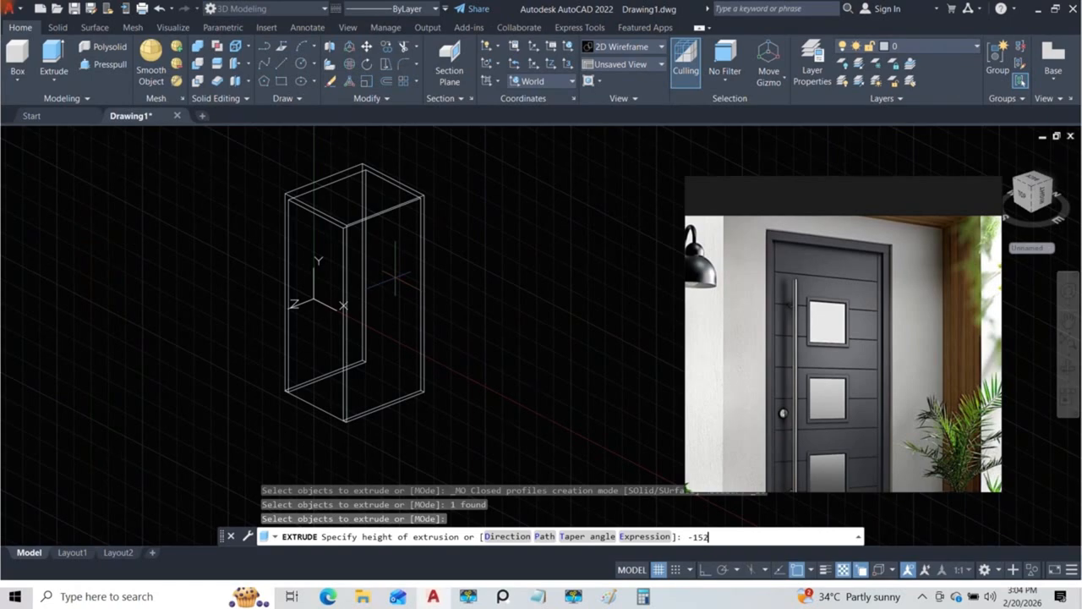
pyautogui.press('Return')
# Step: Display the extruded door frame in the Conceptual visual style and examine its head and legs against the reference photo
pyautogui.scroll(3, 394, 276)
pyautogui.scroll(-2, 313, 234)
pyautogui.scroll(1, 407, 259)
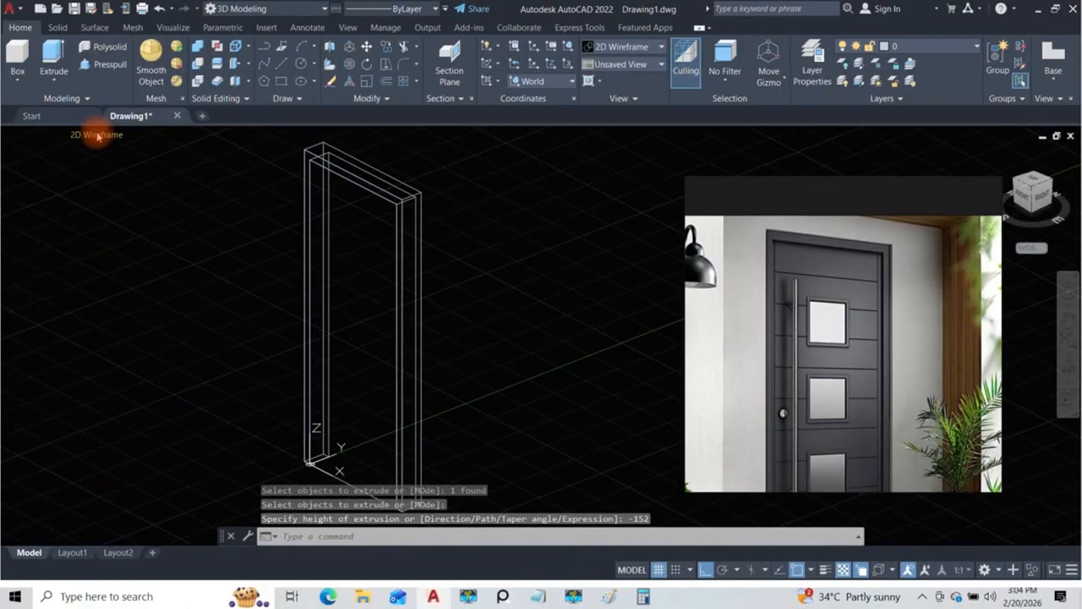
pyautogui.click(97, 133)
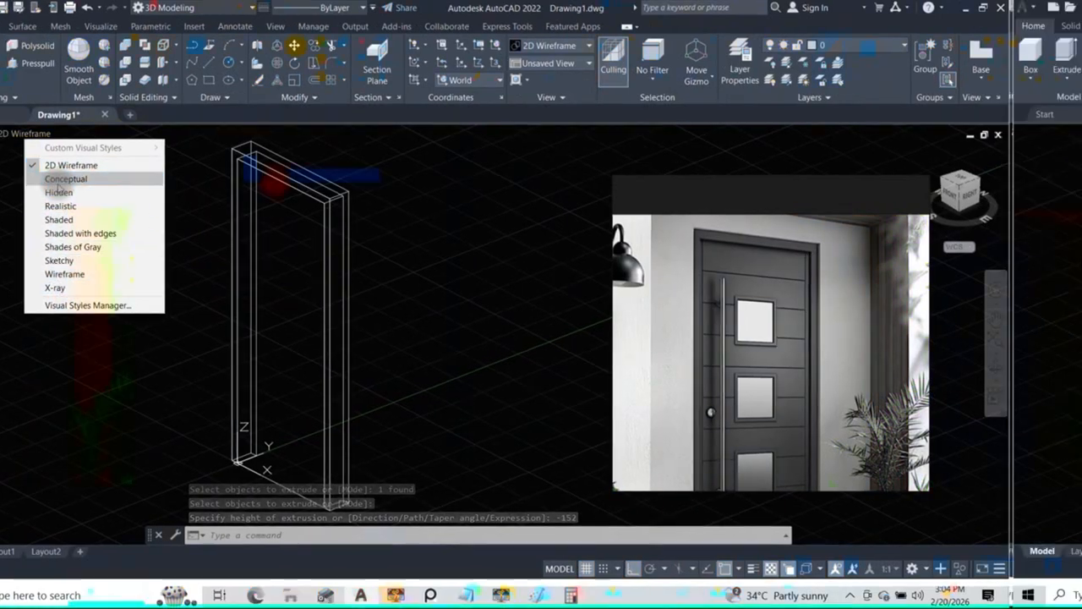
pyautogui.click(66, 179)
pyautogui.moveTo(361, 273); pyautogui.dragTo(361, 340, button='middle')
pyautogui.scroll(-2, 360, 339)
pyautogui.scroll(1, 333, 203)
pyautogui.scroll(1, 353, 240)
pyautogui.scroll(1, 354, 240)
pyautogui.scroll(1, 315, 220)
pyautogui.scroll(-3, 314, 220)
pyautogui.moveTo(306, 260)
pyautogui.mouseDown(button='middle')
pyautogui.moveTo(298, 203)
pyautogui.moveTo(327, 266)
pyautogui.mouseUp(button='middle')
pyautogui.scroll(-1, 296, 209)
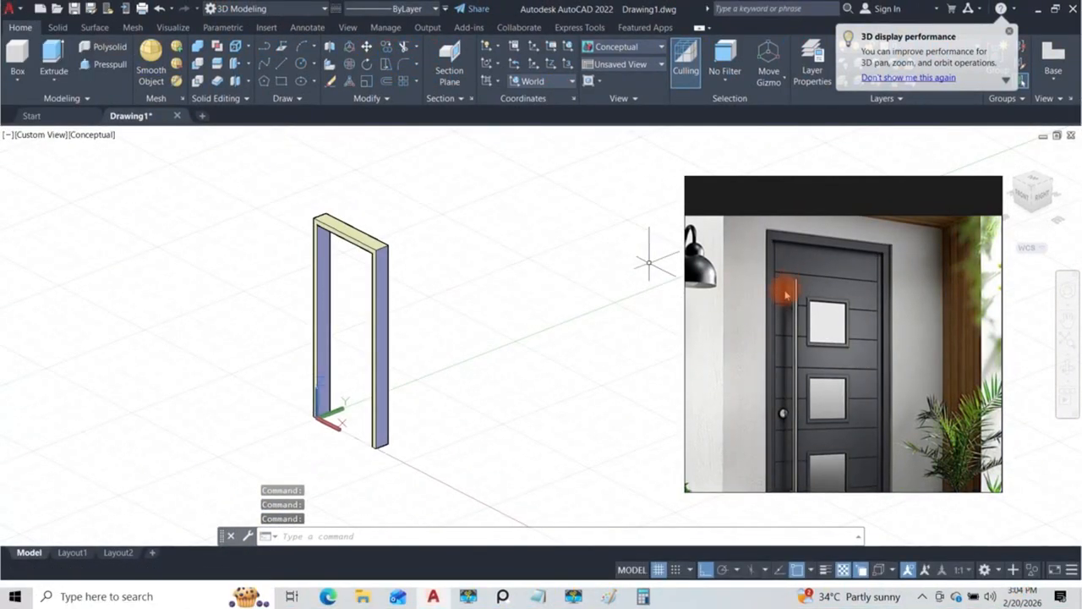
pyautogui.scroll(3, 345, 237)
pyautogui.scroll(2, 345, 236)
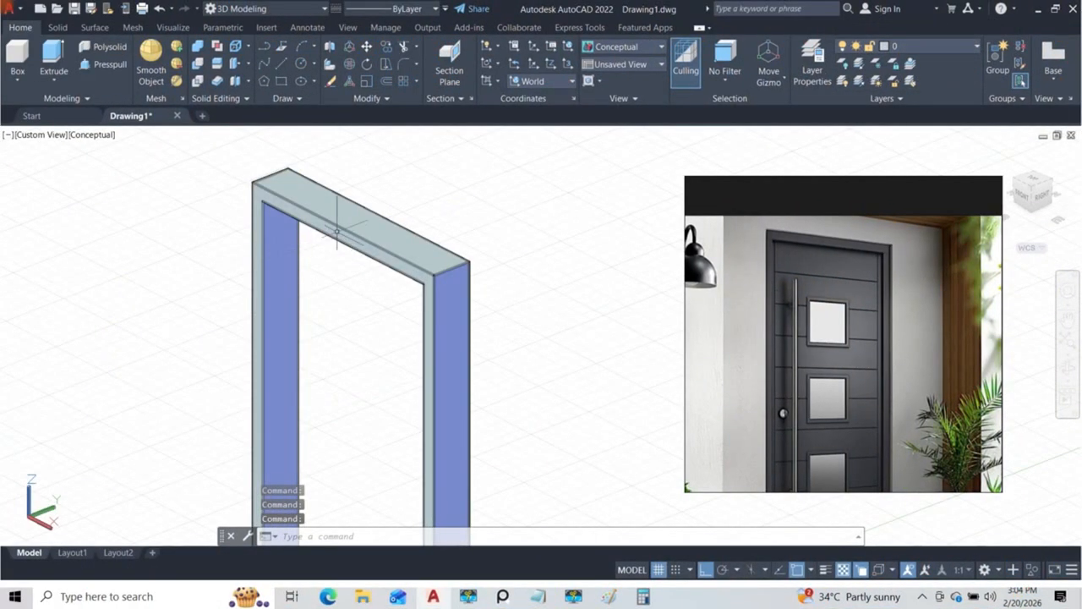
pyautogui.scroll(-2, 338, 237)
# Step: Set the model to the Front view with the 2D Wireframe visual style
pyautogui.click(38, 136)
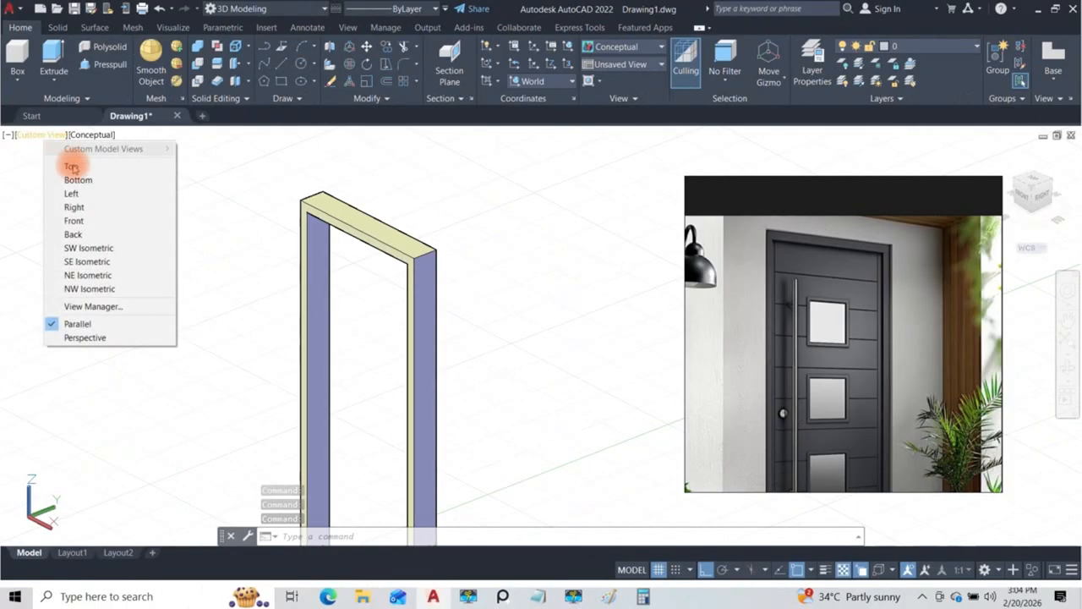
pyautogui.click(74, 222)
pyautogui.click(60, 134)
pyautogui.click(61, 141)
pyautogui.click(60, 138)
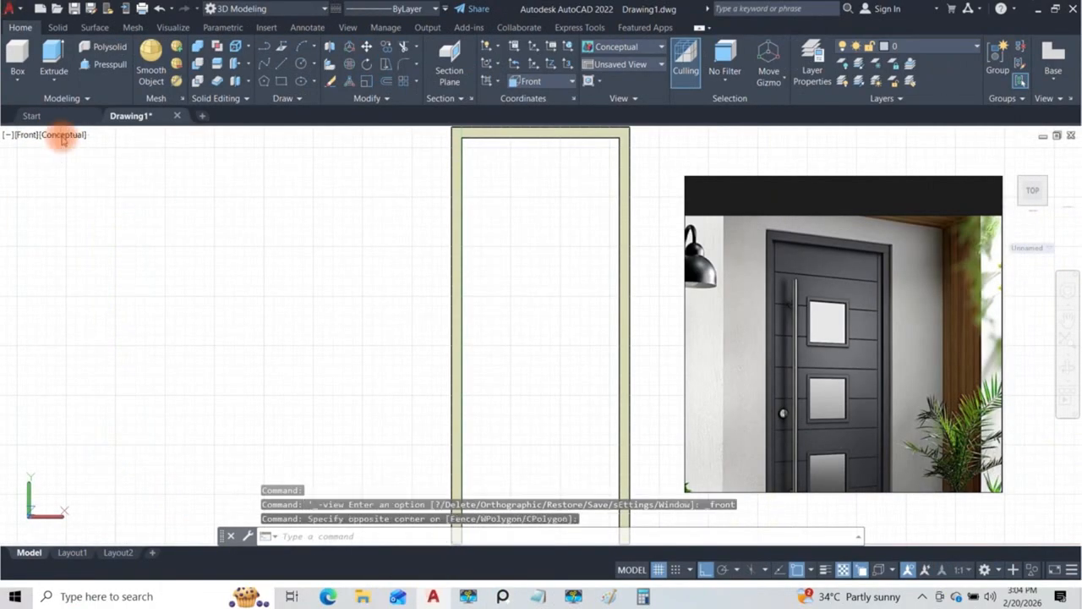
pyautogui.click(61, 138)
pyautogui.click(99, 164)
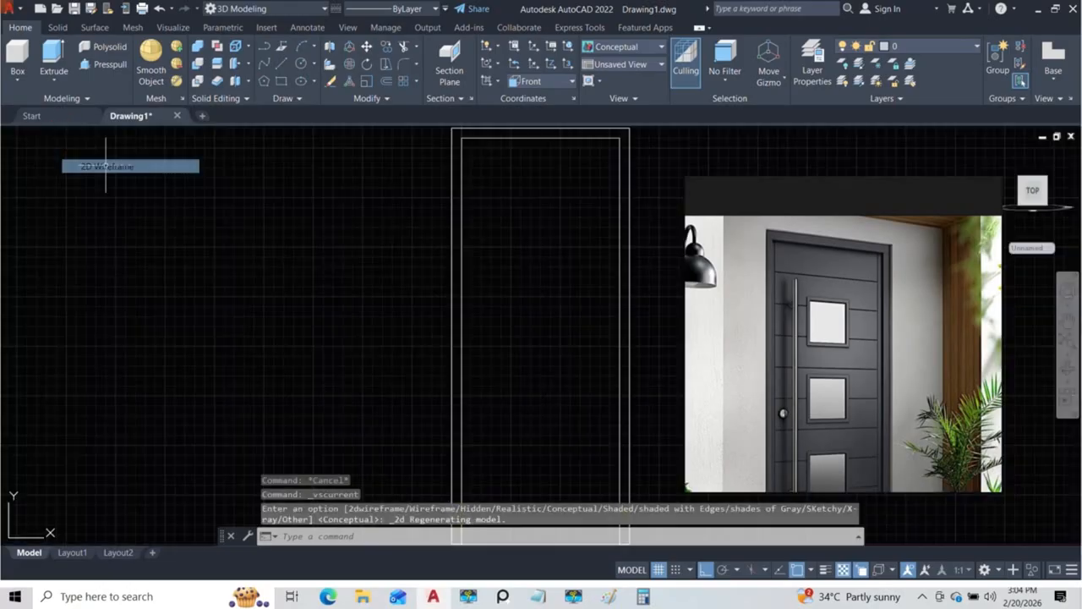
pyautogui.scroll(-6, 396, 147)
pyautogui.moveTo(443, 160)
pyautogui.mouseDown(button='middle')
pyautogui.moveTo(399, 249)
pyautogui.moveTo(320, 245)
pyautogui.mouseUp(button='middle')
pyautogui.scroll(6, 340, 242)
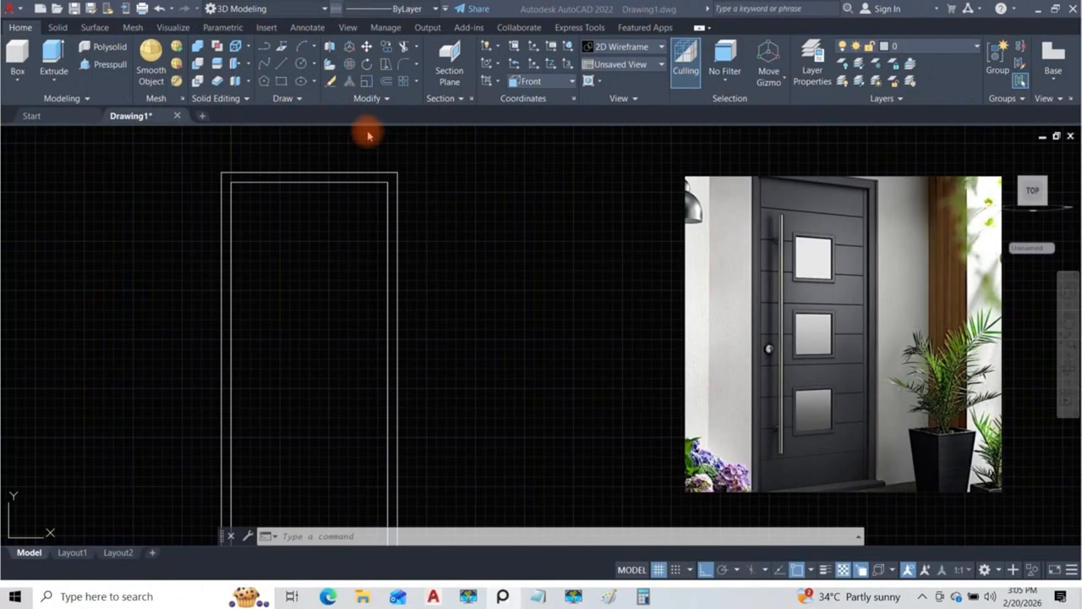
# Step: Draw a vertical line along the right leg's inner edge, from the opening's upper corner to its lower endpoint
pyautogui.scroll(-2, 429, 199)
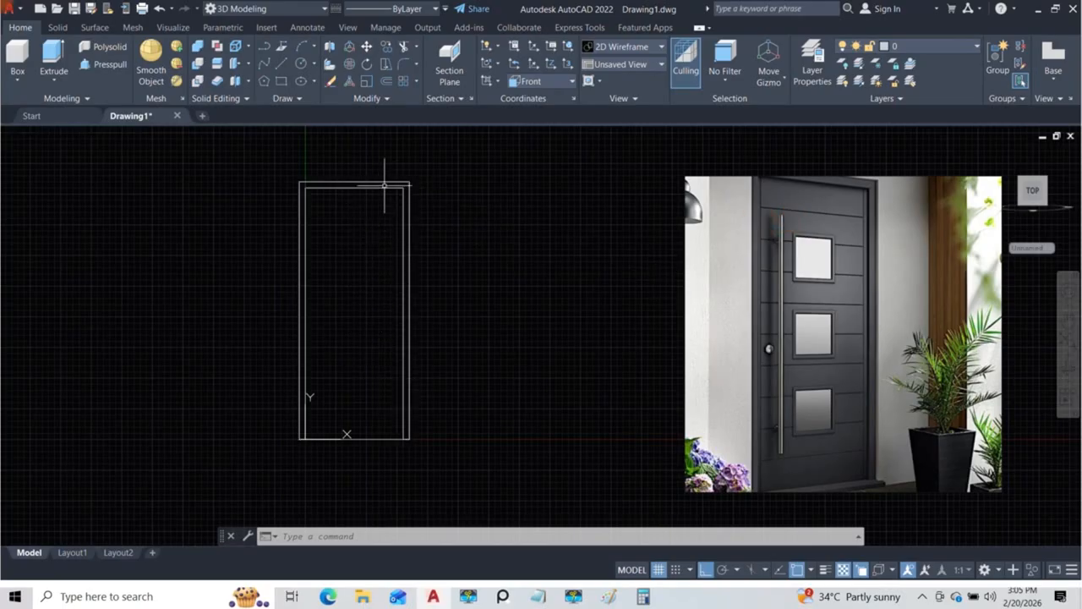
pyautogui.write('l')
pyautogui.press('Return')
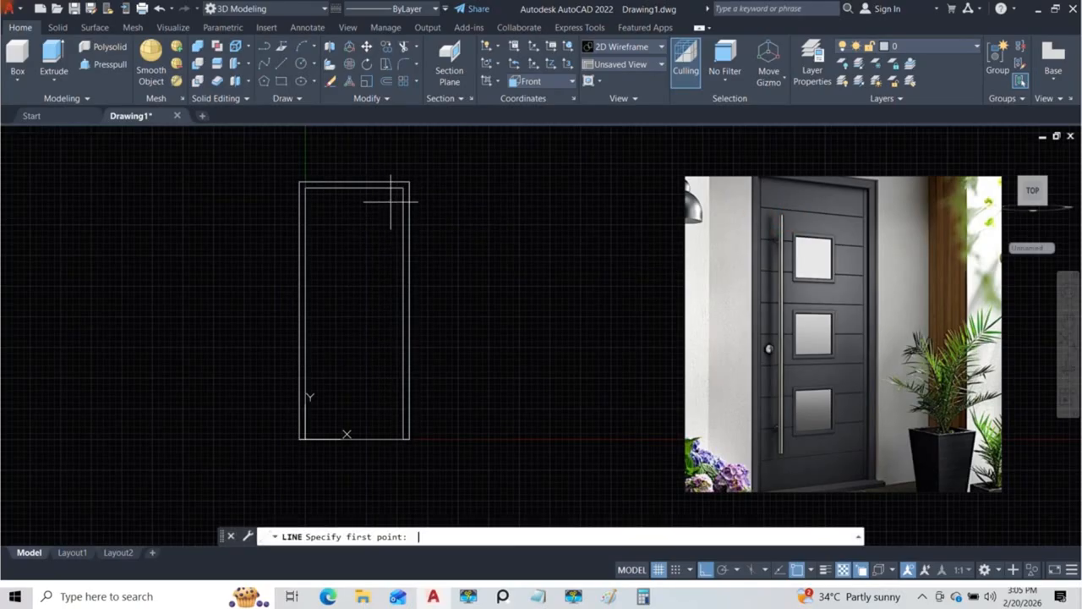
pyautogui.click(403, 187)
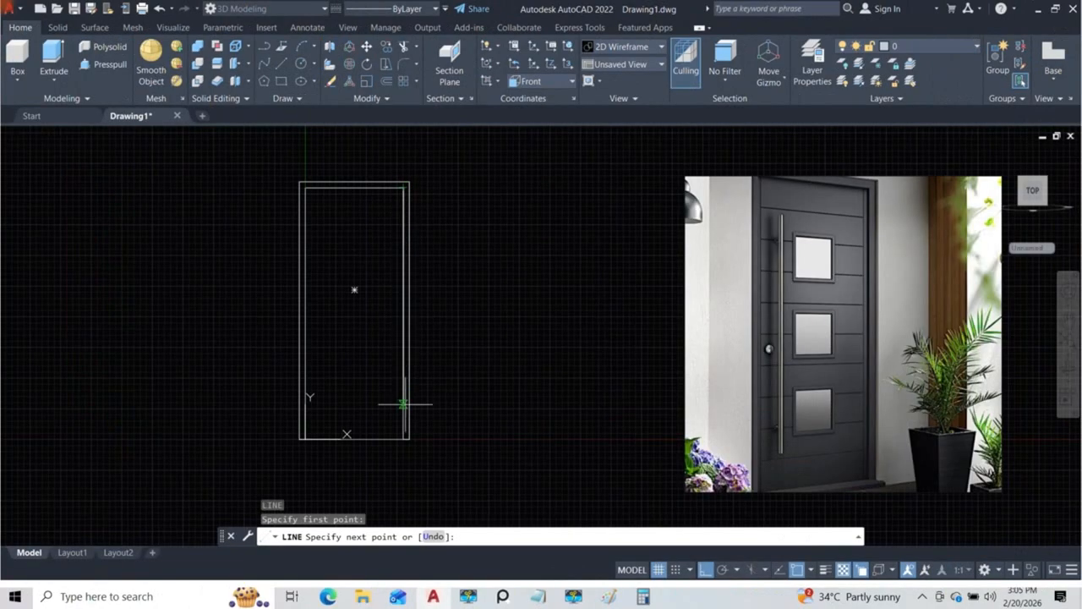
pyautogui.click(403, 438)
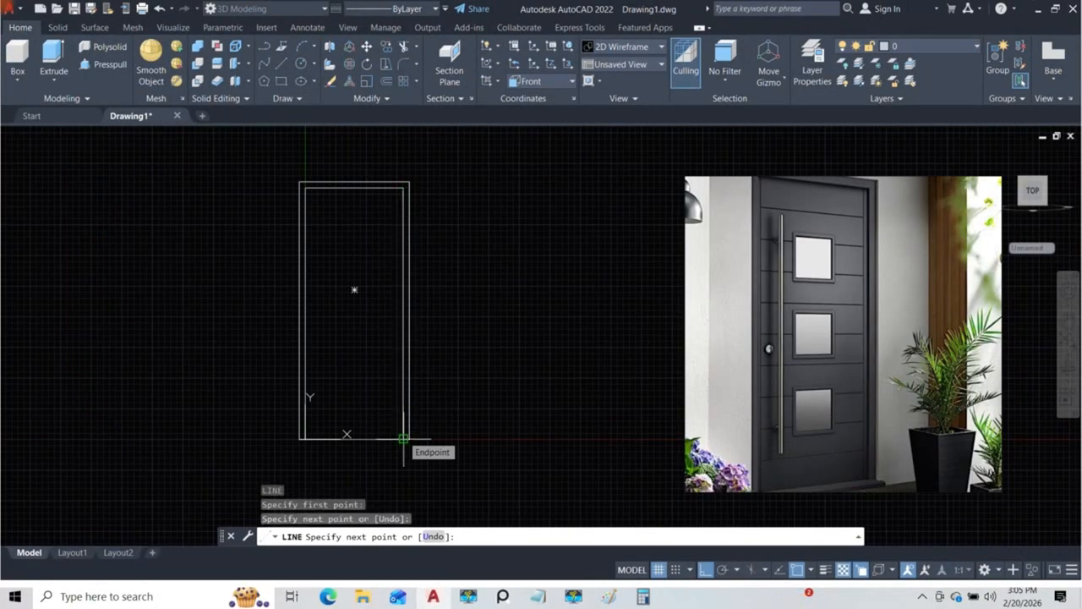
pyautogui.press('Escape')
# Step: Check which overlapping objects lie on the right leg's inner edge, leaving none selected
pyautogui.click(405, 246)
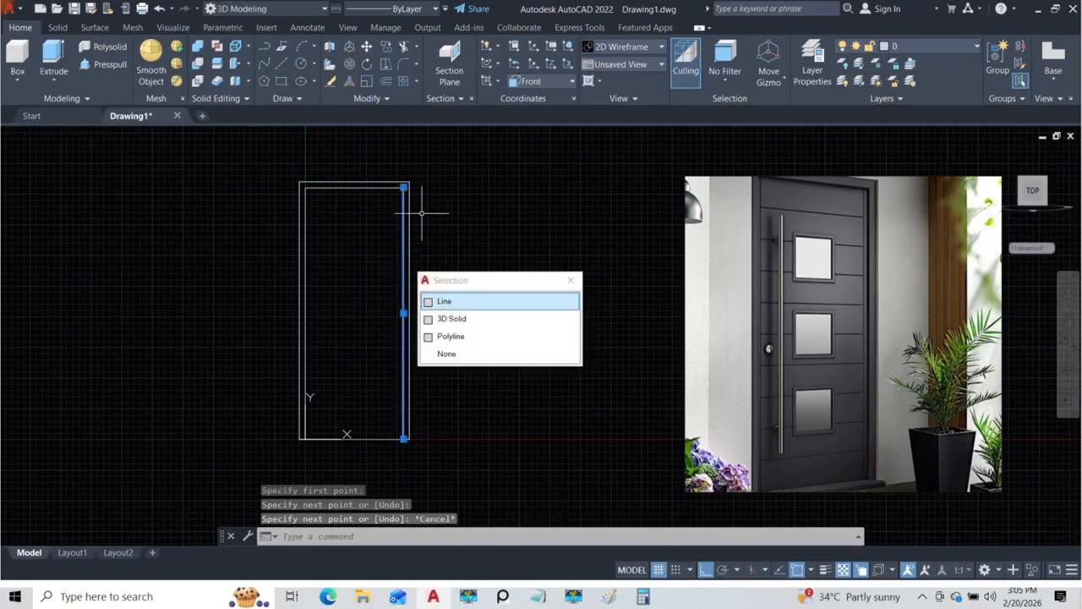
pyautogui.click(577, 282)
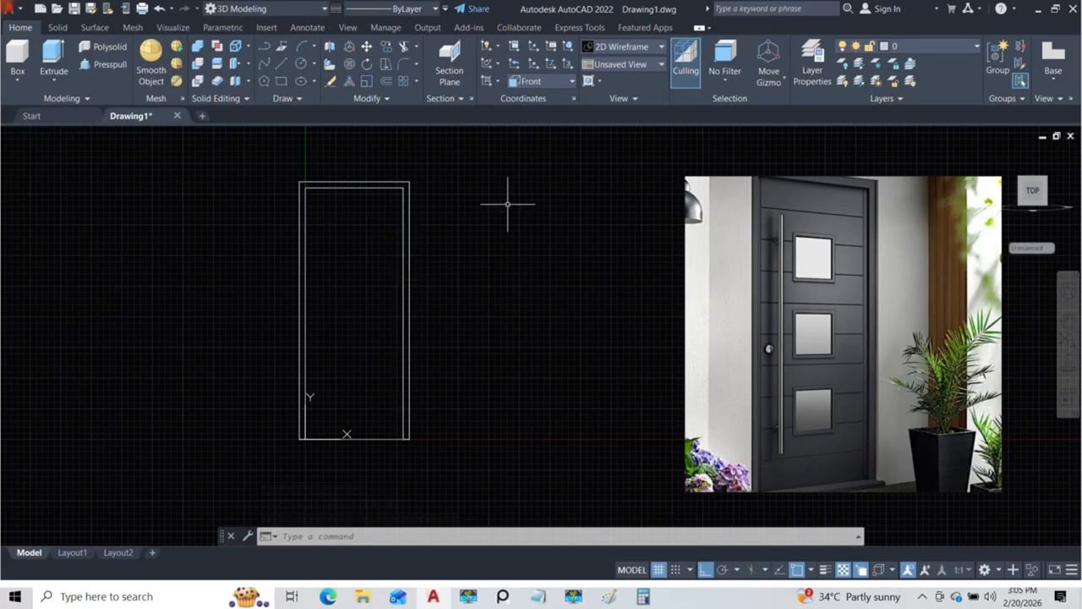
pyautogui.press('Escape')
pyautogui.press('Escape')
pyautogui.press('Escape')
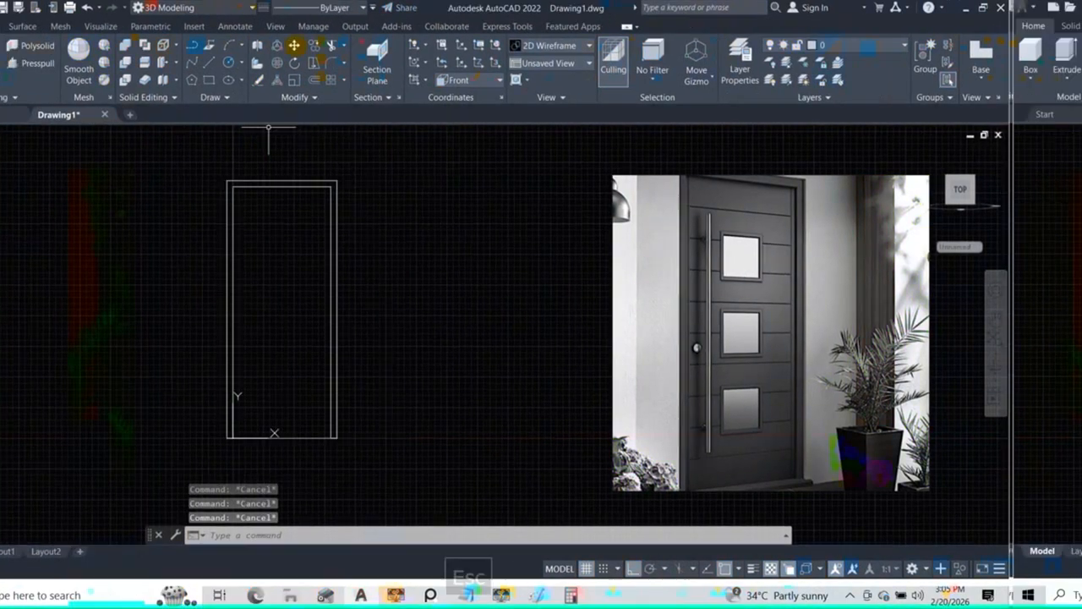
pyautogui.click(382, 99)
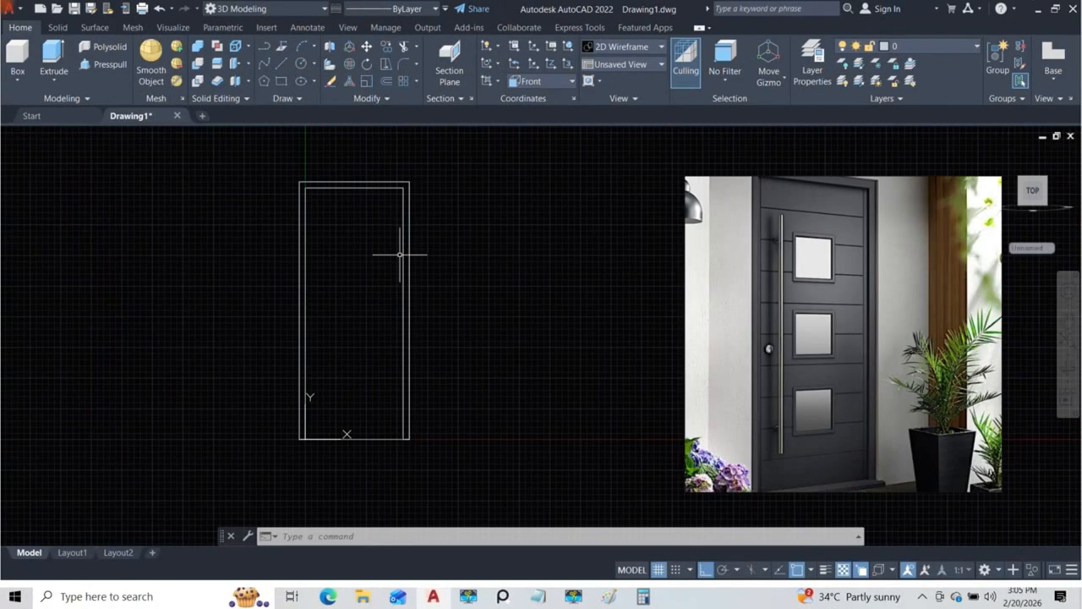
pyautogui.write('iv')
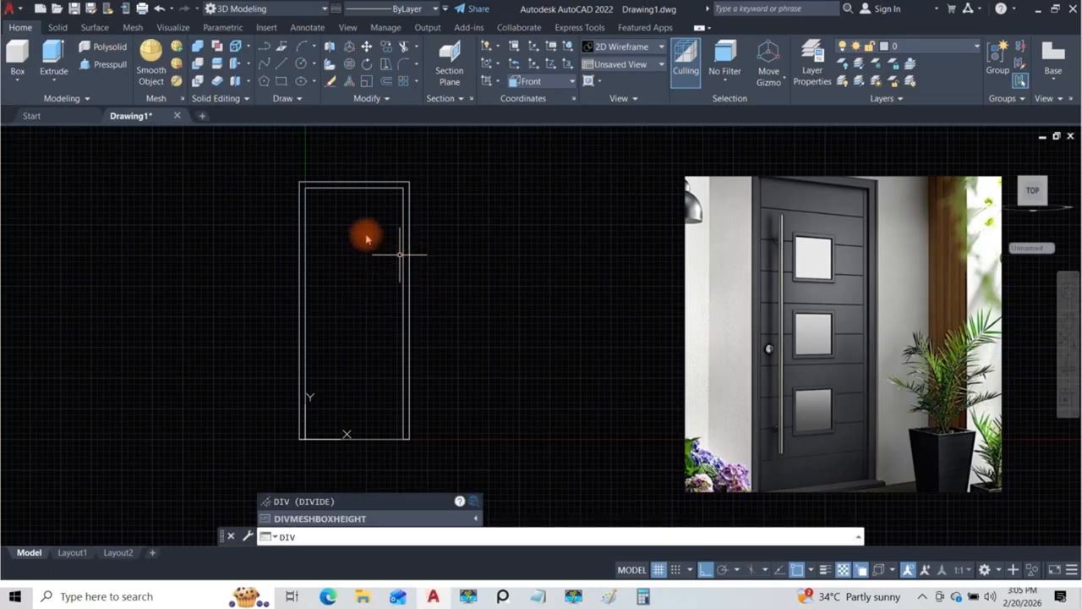
pyautogui.press('Escape')
# Step: Look for the Divide and Measure commands in the Drafting & Annotation workspace, then return to 3D Modeling and check its Draw commands
pyautogui.click(269, 10)
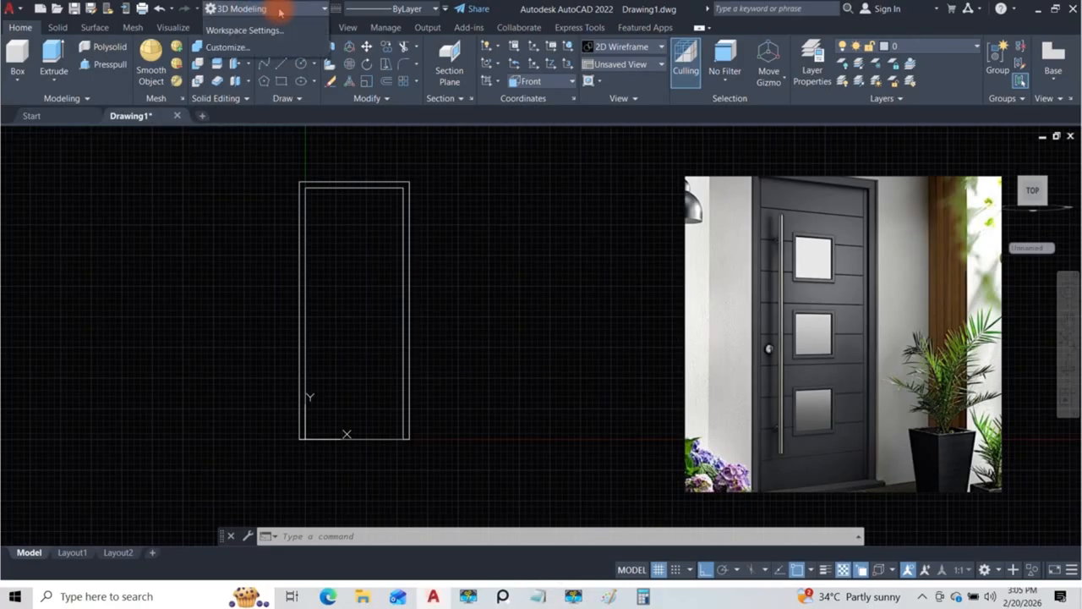
pyautogui.click(242, 25)
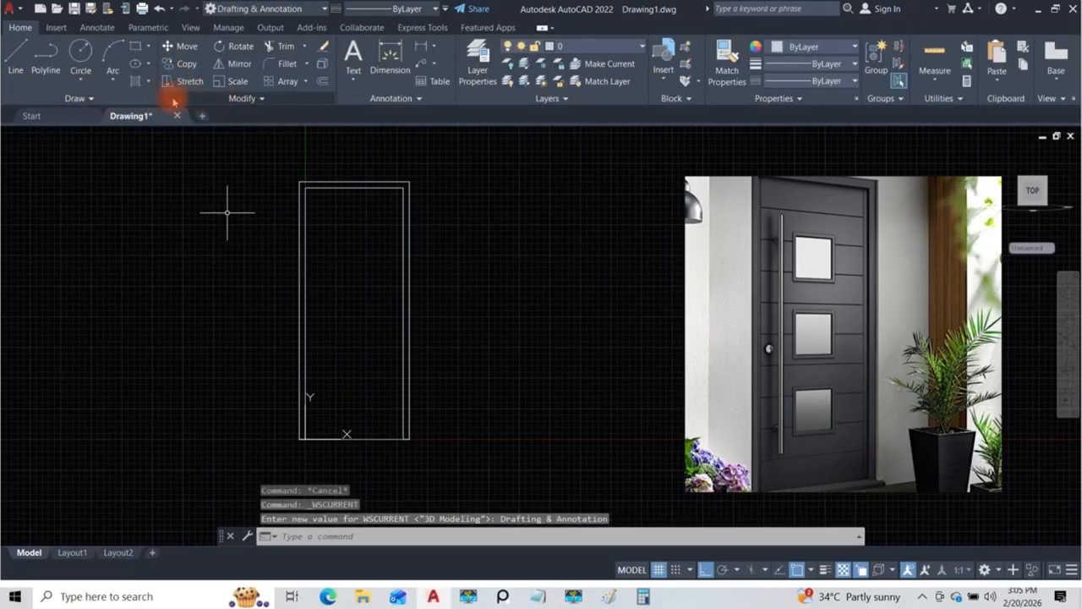
pyautogui.click(93, 98)
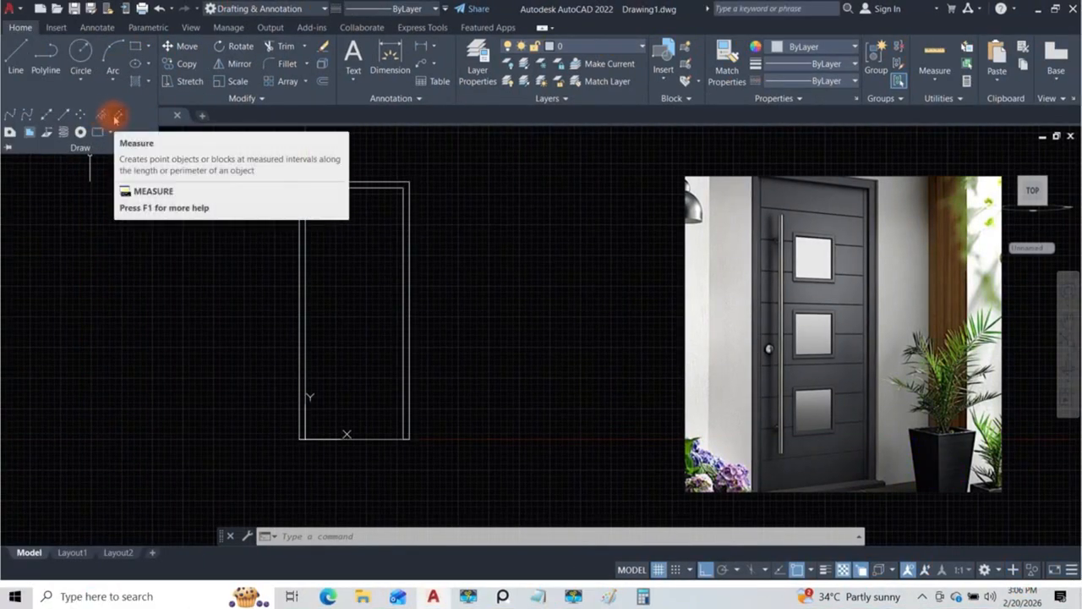
pyautogui.press('Escape')
pyautogui.press('Escape')
pyautogui.click(237, 10)
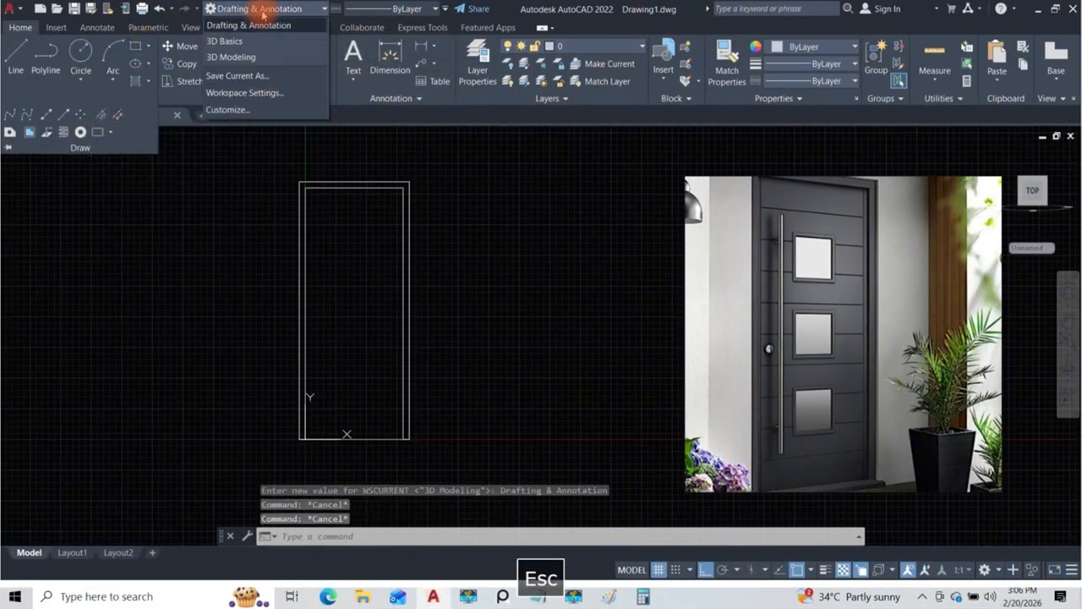
pyautogui.click(229, 56)
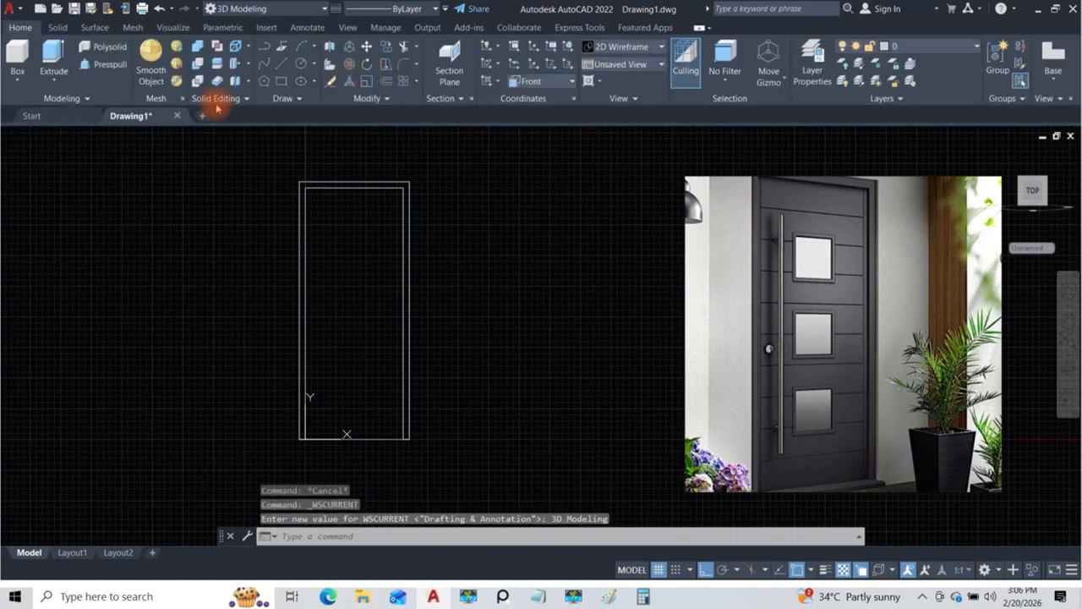
pyautogui.click(288, 98)
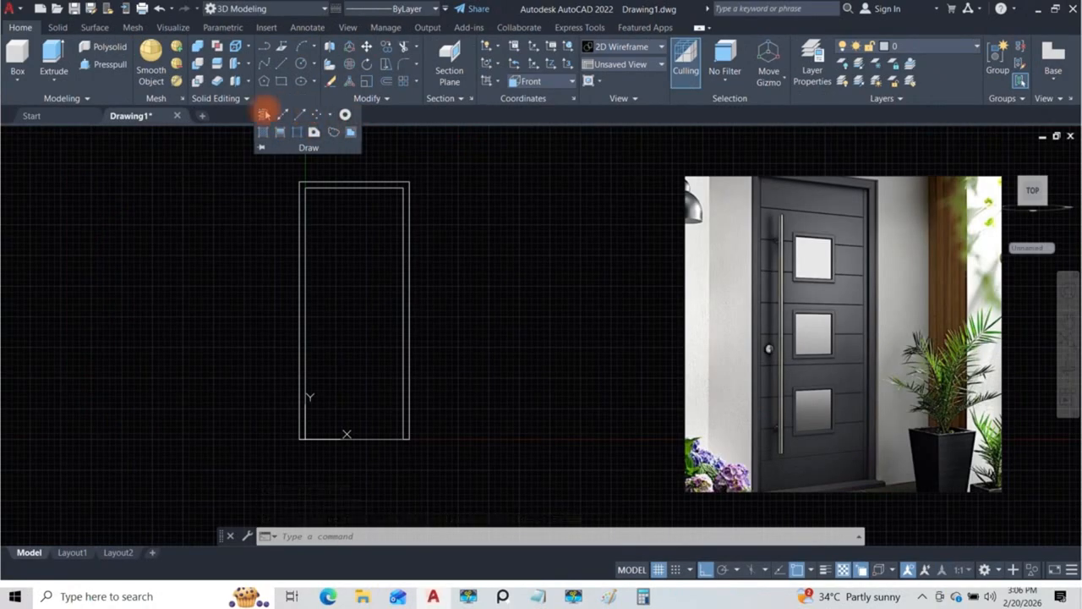
pyautogui.press('Escape')
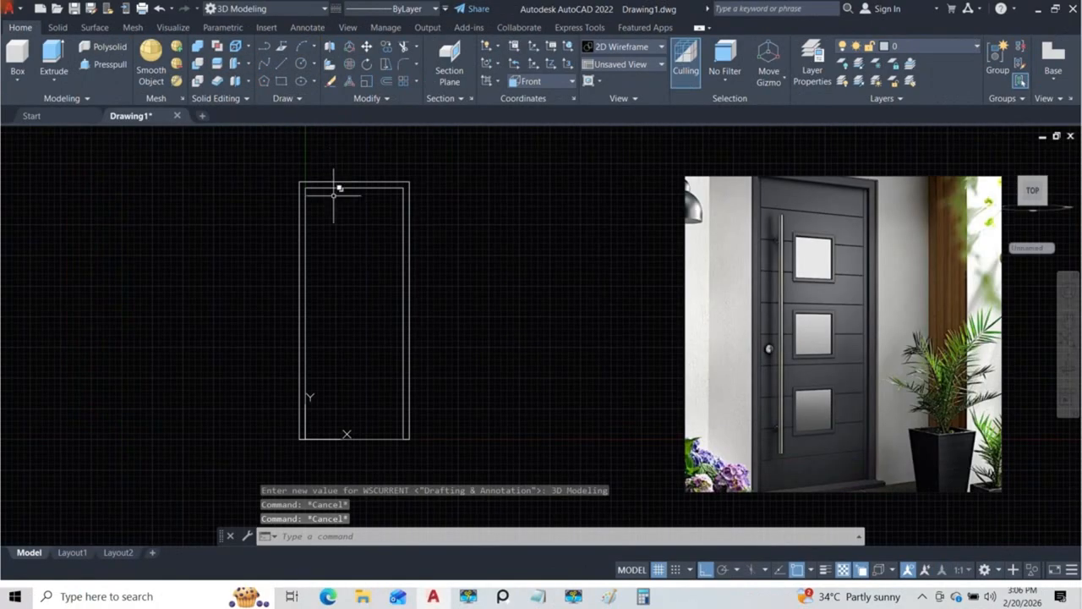
# Step: Divide the line on the right leg's inner edge into 10 segments
pyautogui.write('di')
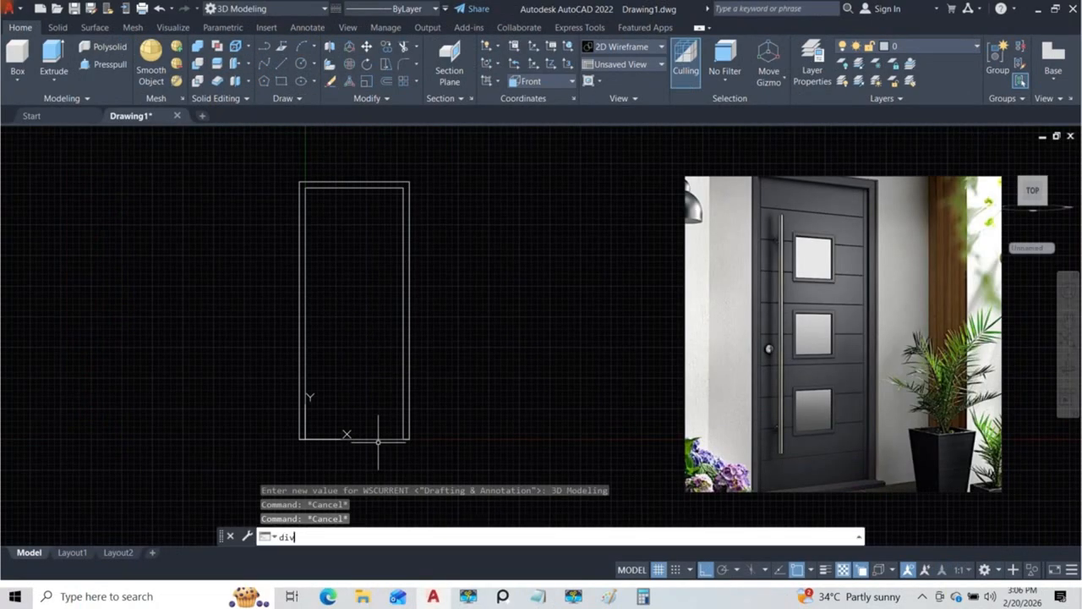
pyautogui.write('v')
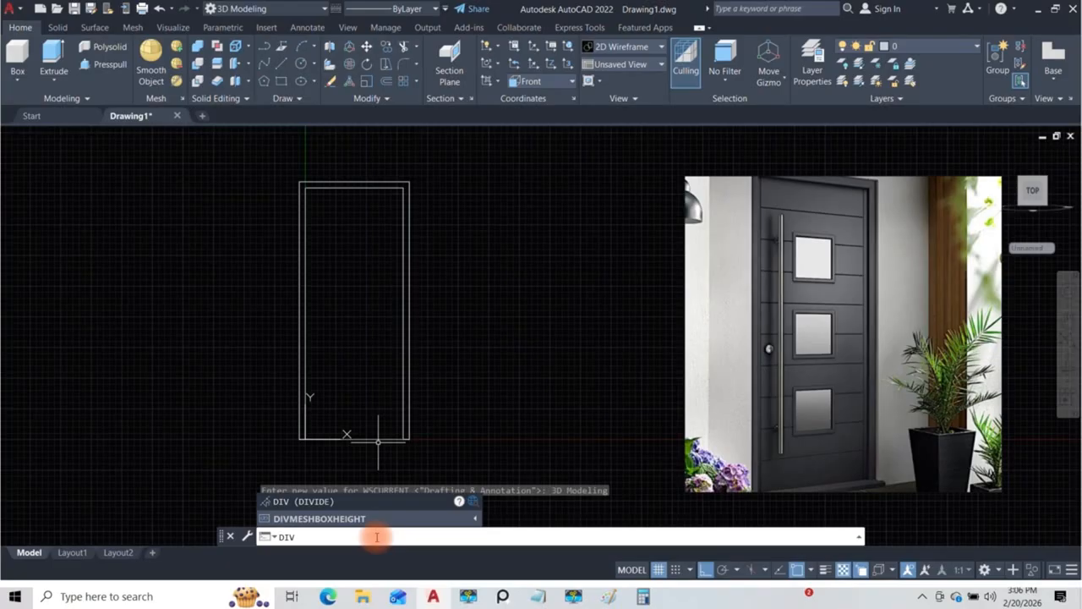
pyautogui.press('Return')
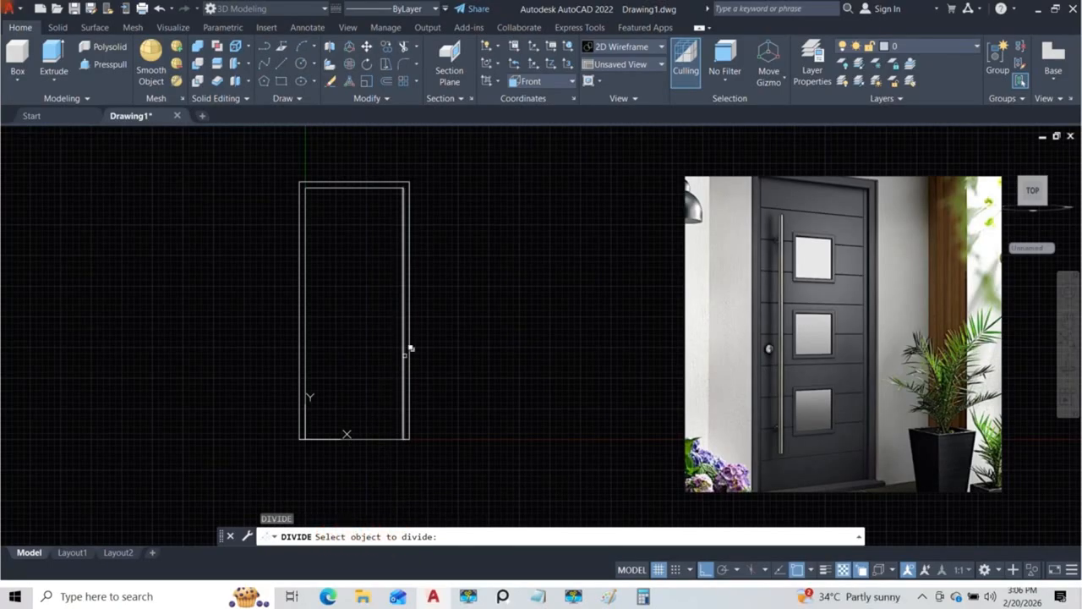
pyautogui.click(407, 347)
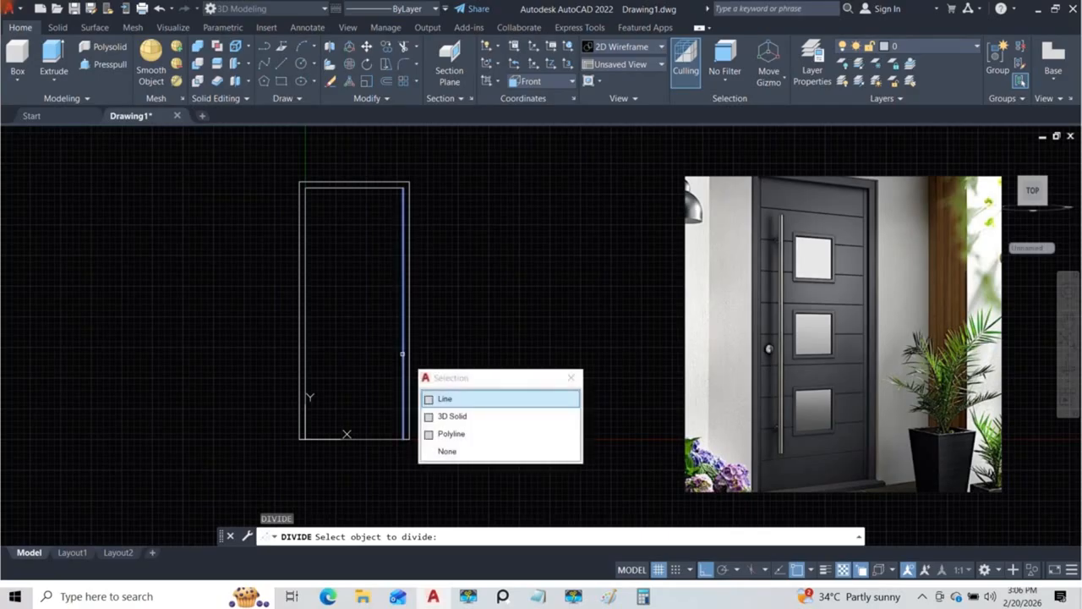
pyautogui.click(460, 401)
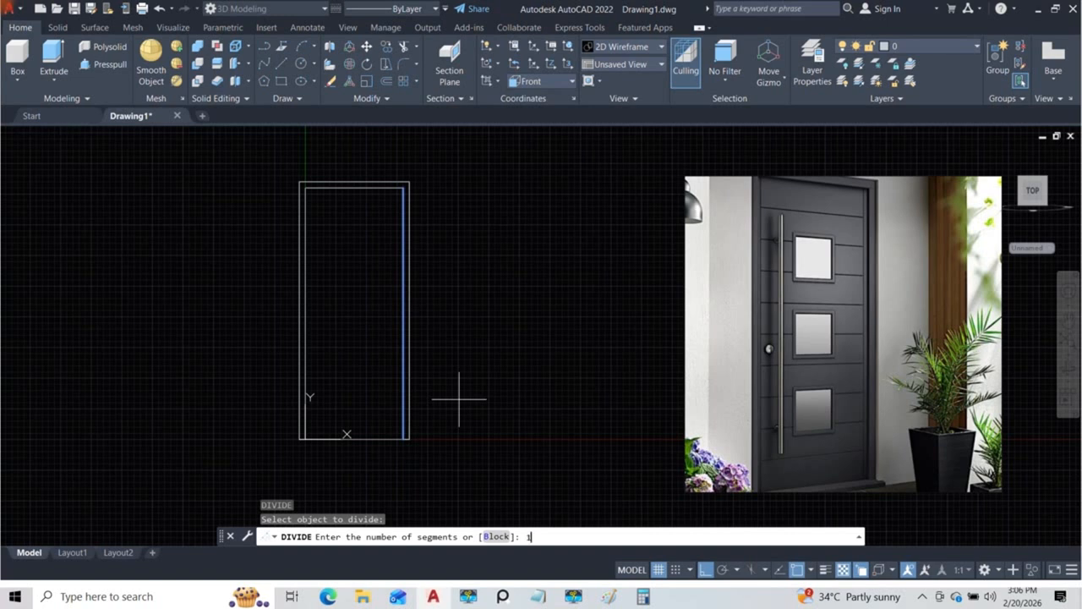
pyautogui.write('10')
pyautogui.press('Return')
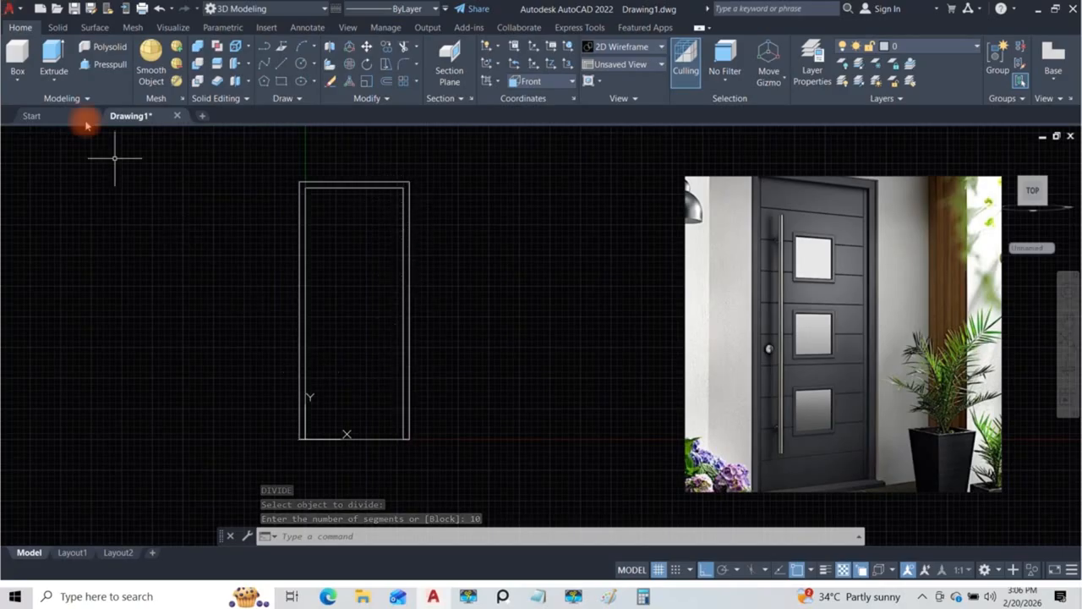
# Step: Draw a horizontal line across the door opening from the uppermost division point to the left leg's inner edge
pyautogui.write('l')
pyautogui.press('Return')
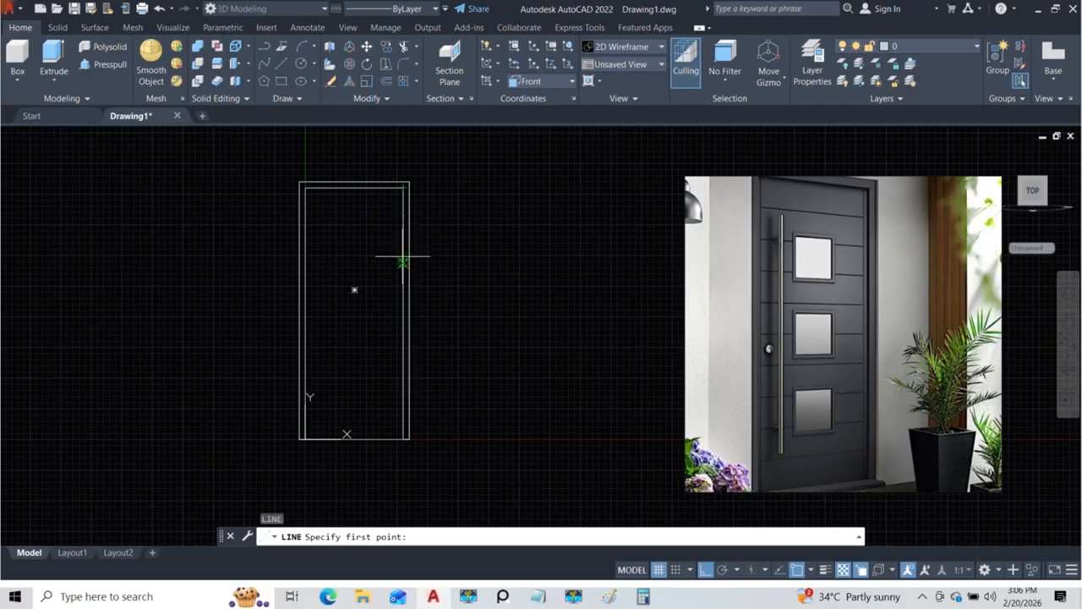
pyautogui.click(404, 212)
pyautogui.click(305, 212)
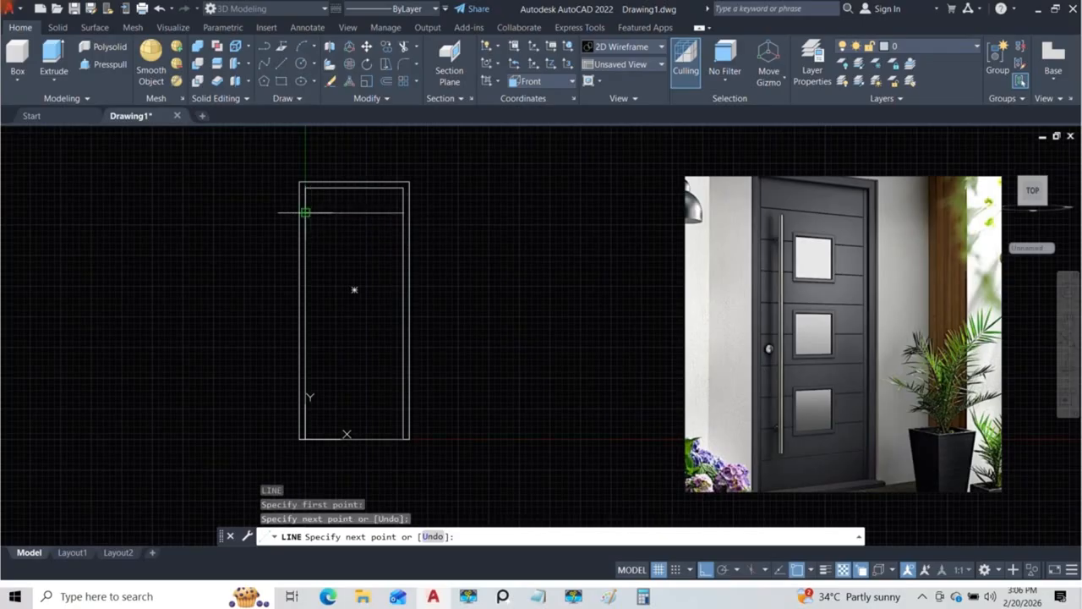
pyautogui.press('Escape')
pyautogui.press('Escape')
# Step: Copy the horizontal line by its right endpoint onto each of the eight remaining division points down the right leg's inner edge
pyautogui.click(375, 225)
pyautogui.click(356, 206)
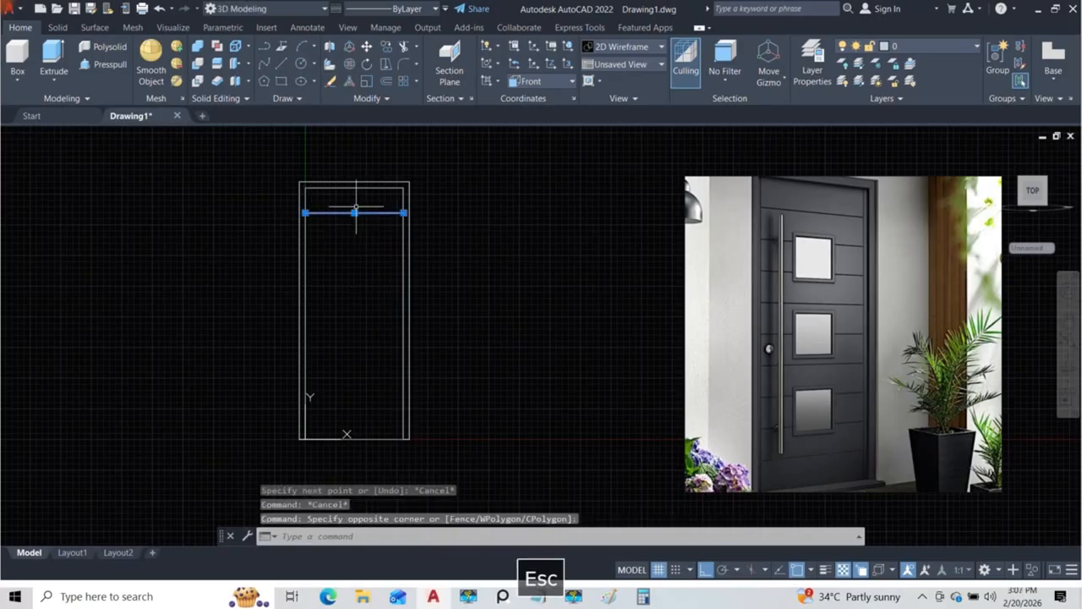
pyautogui.write('co')
pyautogui.press('Return')
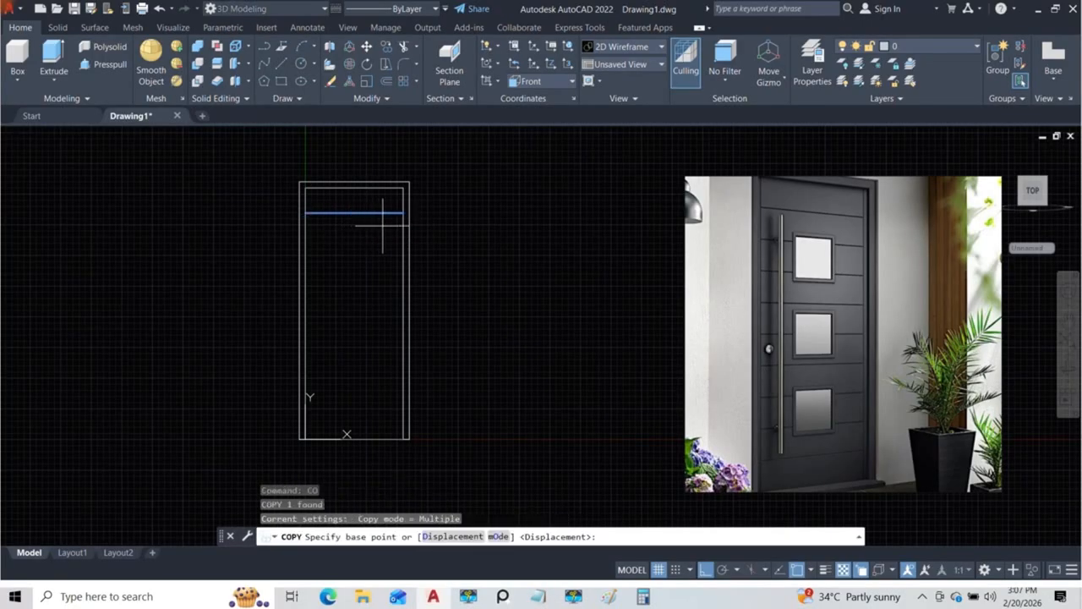
pyautogui.scroll(4, 390, 212)
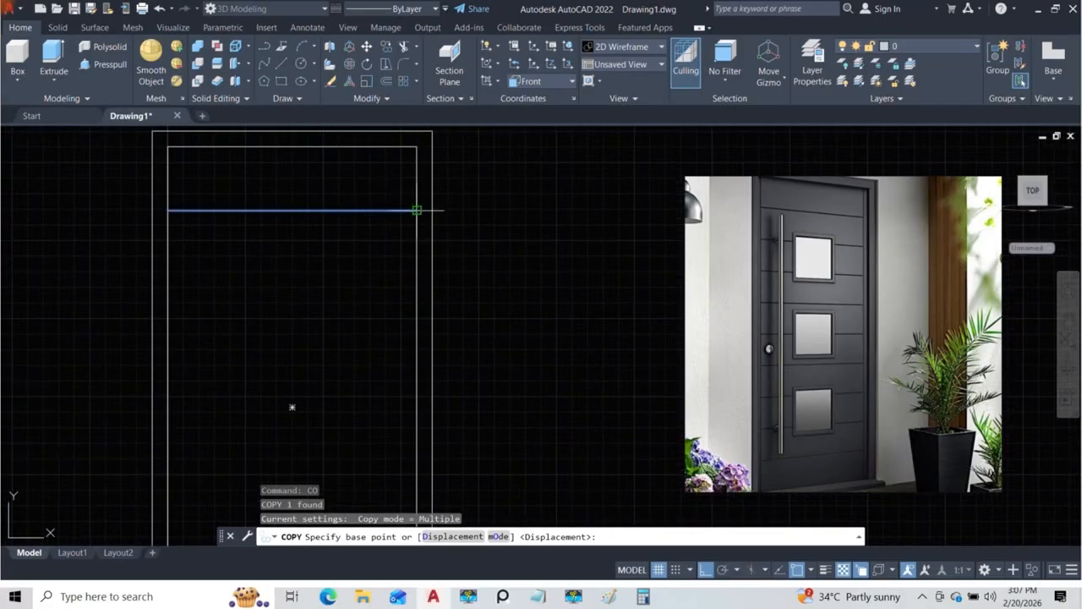
pyautogui.click(416, 209)
pyautogui.click(417, 273)
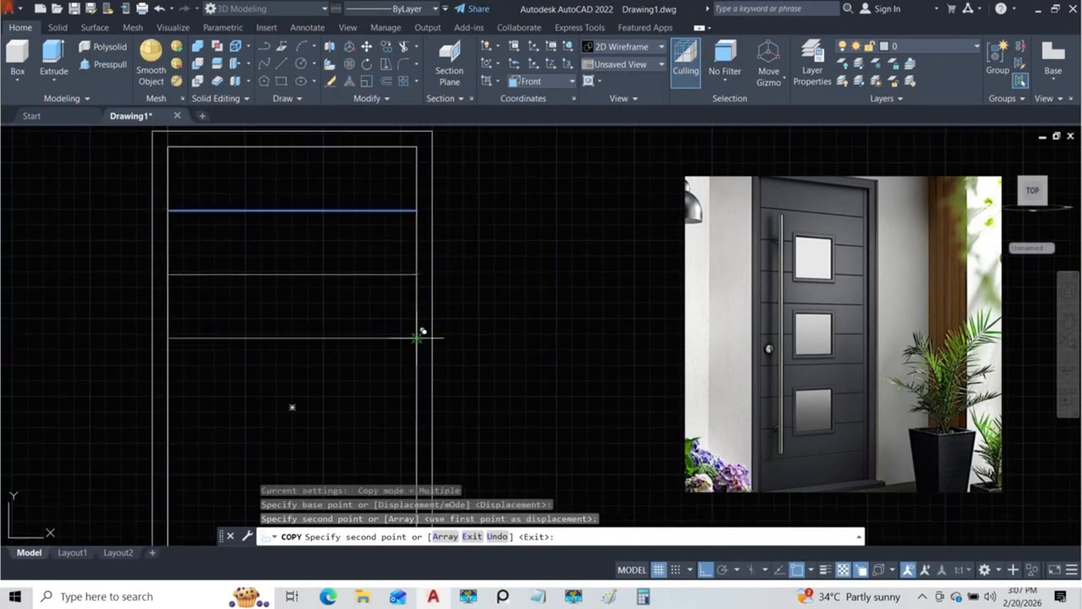
pyautogui.click(344, 336)
pyautogui.moveTo(344, 336); pyautogui.dragTo(344, 230, button='middle')
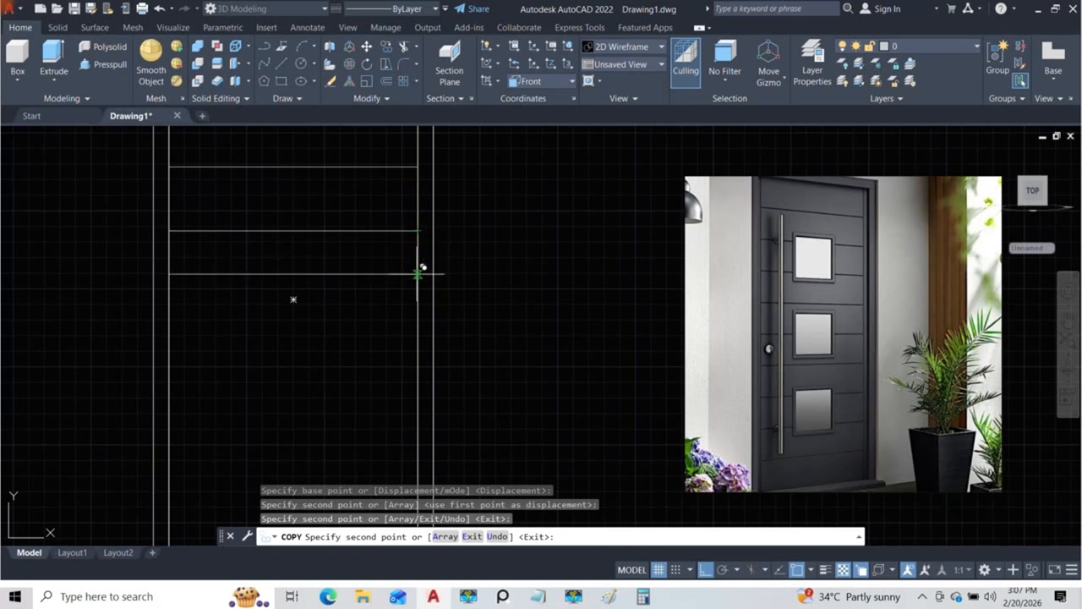
pyautogui.click(417, 295)
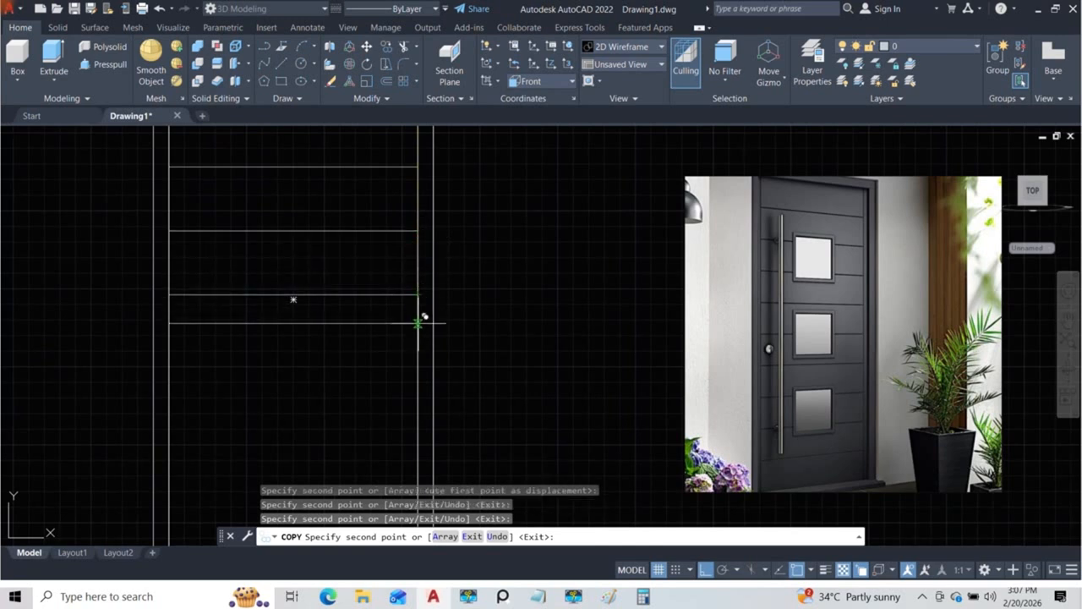
pyautogui.click(417, 359)
pyautogui.moveTo(417, 358); pyautogui.dragTo(417, 247, button='middle')
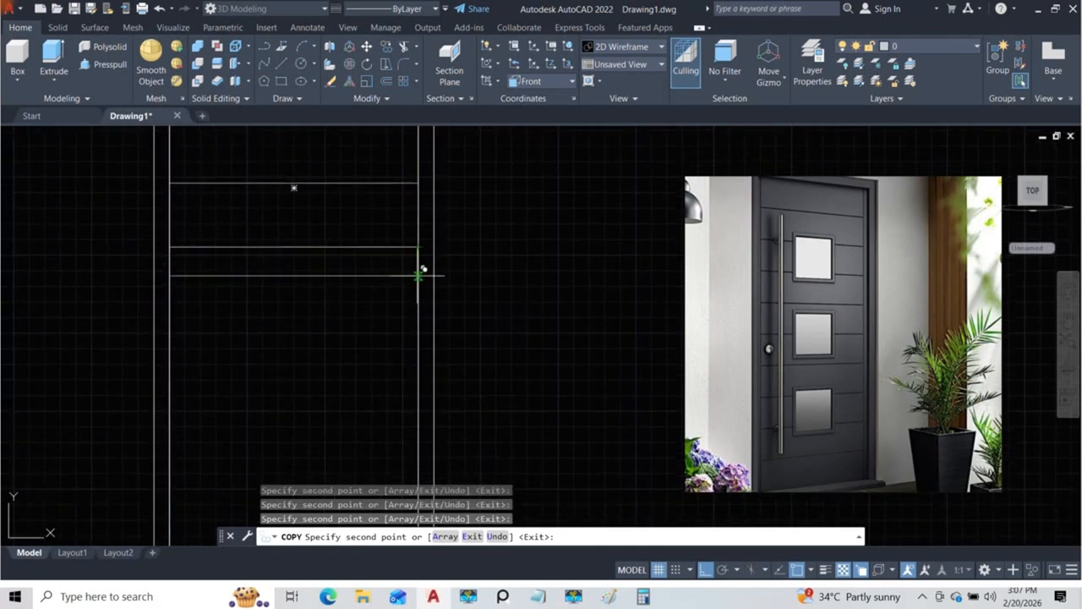
pyautogui.click(418, 310)
pyautogui.click(419, 375)
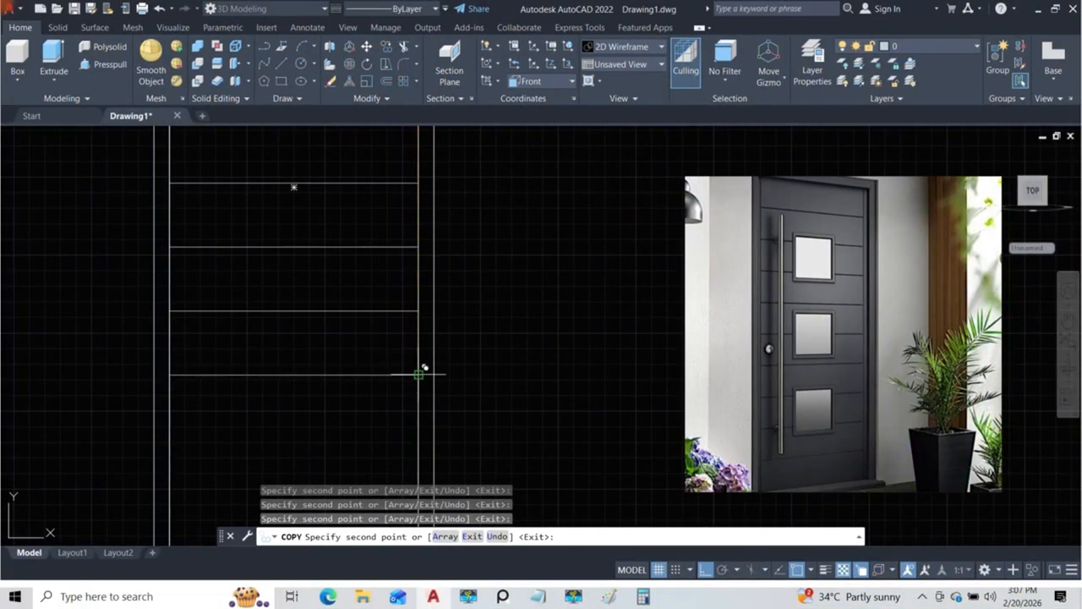
pyautogui.moveTo(421, 375); pyautogui.dragTo(420, 242, button='middle')
pyautogui.click(424, 305)
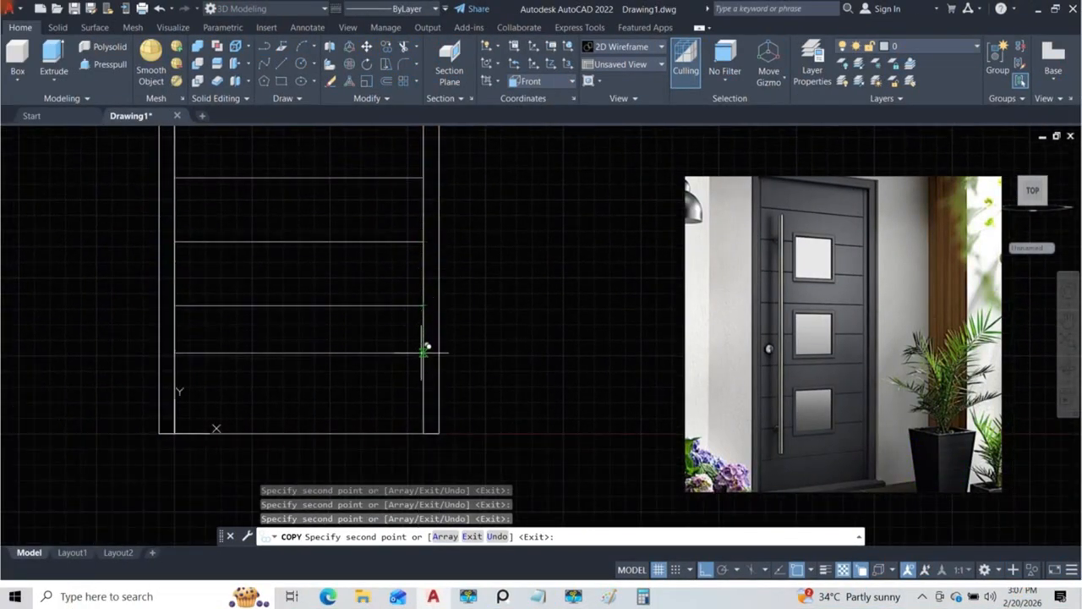
pyautogui.click(424, 370)
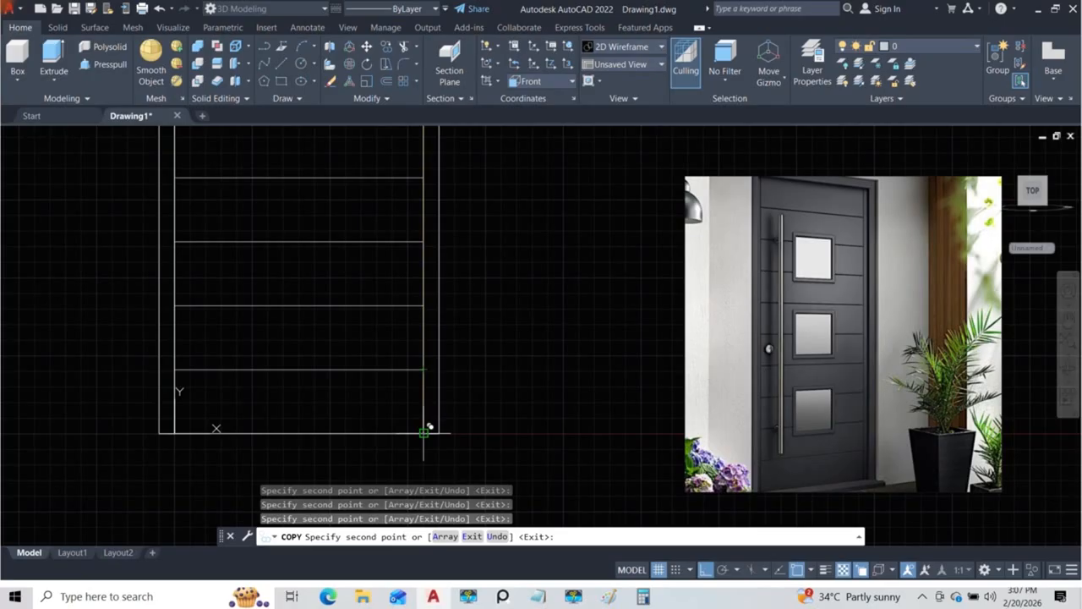
pyautogui.press('Escape')
pyautogui.press('Escape')
pyautogui.press('Escape')
# Step: Examine the spacing of the horizontal lines over the full height of the door opening
pyautogui.scroll(-5, 422, 394)
pyautogui.scroll(4, 403, 345)
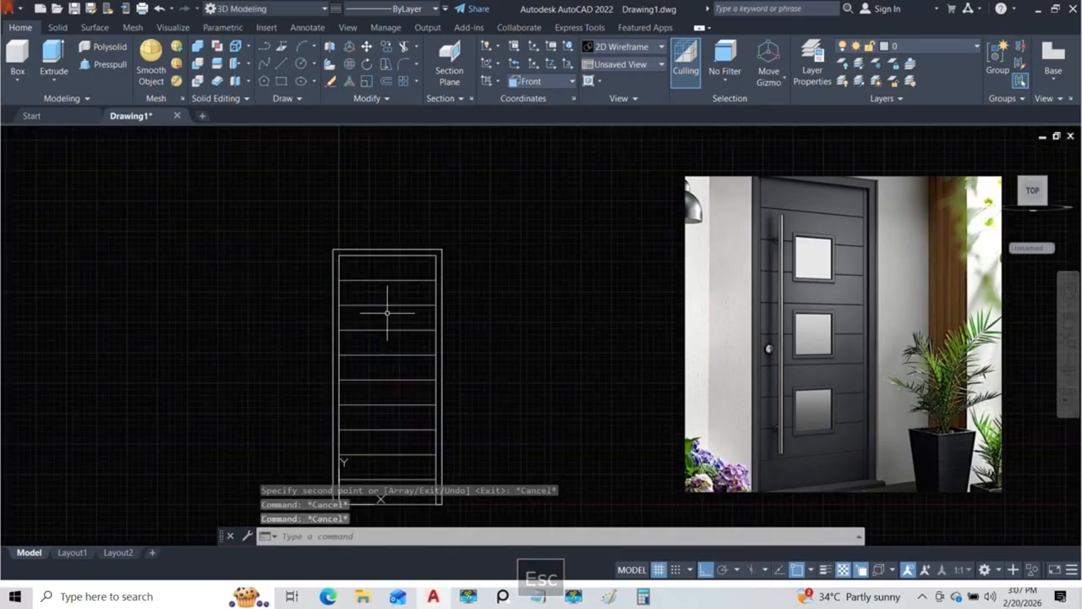
pyautogui.scroll(2, 411, 279)
pyautogui.scroll(-2, 398, 279)
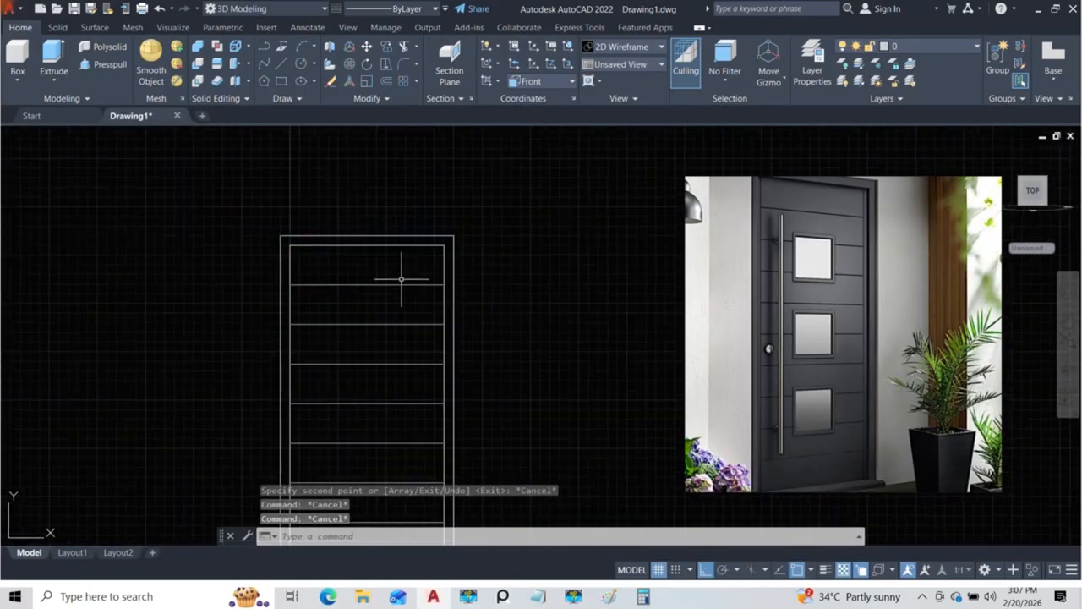
pyautogui.moveTo(415, 285); pyautogui.dragTo(406, 181, button='middle')
pyautogui.scroll(-4, 406, 181)
pyautogui.moveTo(392, 244); pyautogui.dragTo(381, 282, button='middle')
pyautogui.scroll(6, 389, 232)
pyautogui.scroll(-4, 386, 234)
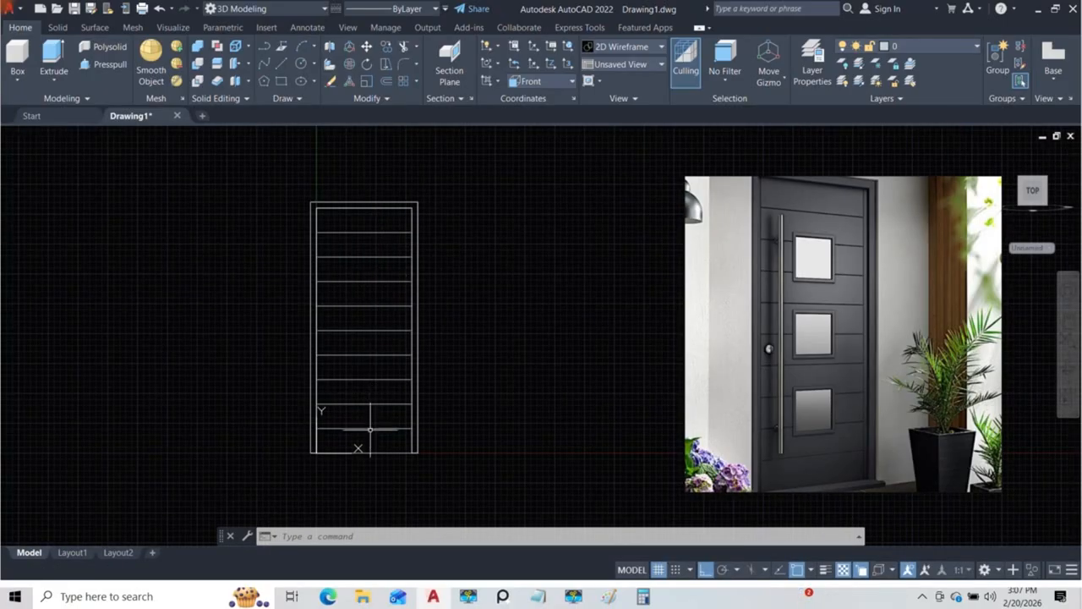
# Step: Outline the top door section with lines along its right, upper and left edges, starting at the first horizontal line's right end
pyautogui.scroll(4, 388, 218)
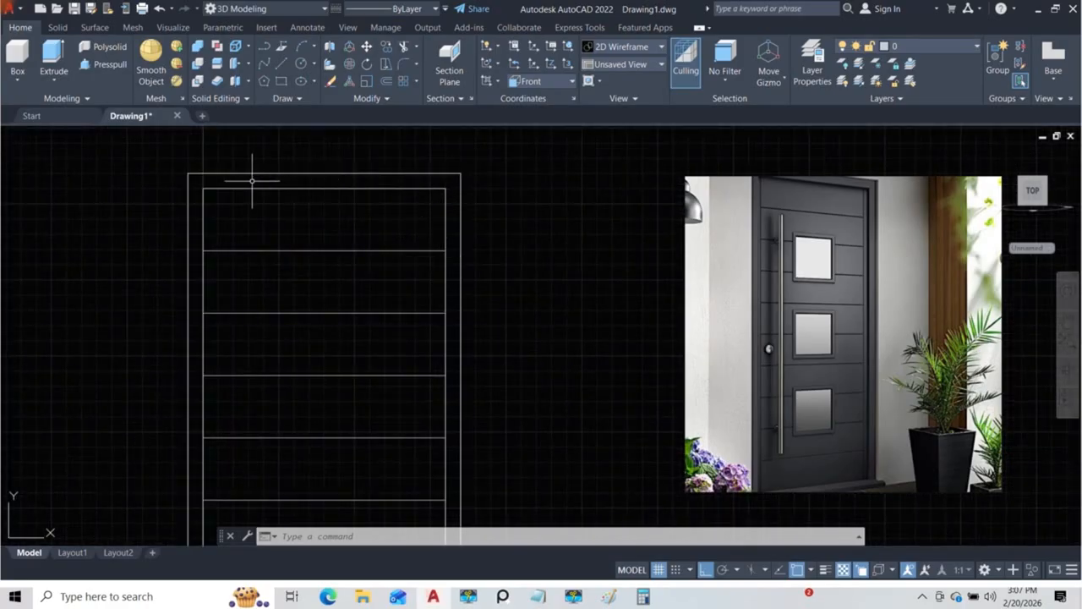
pyautogui.write('l')
pyautogui.press('Return')
pyautogui.click(445, 251)
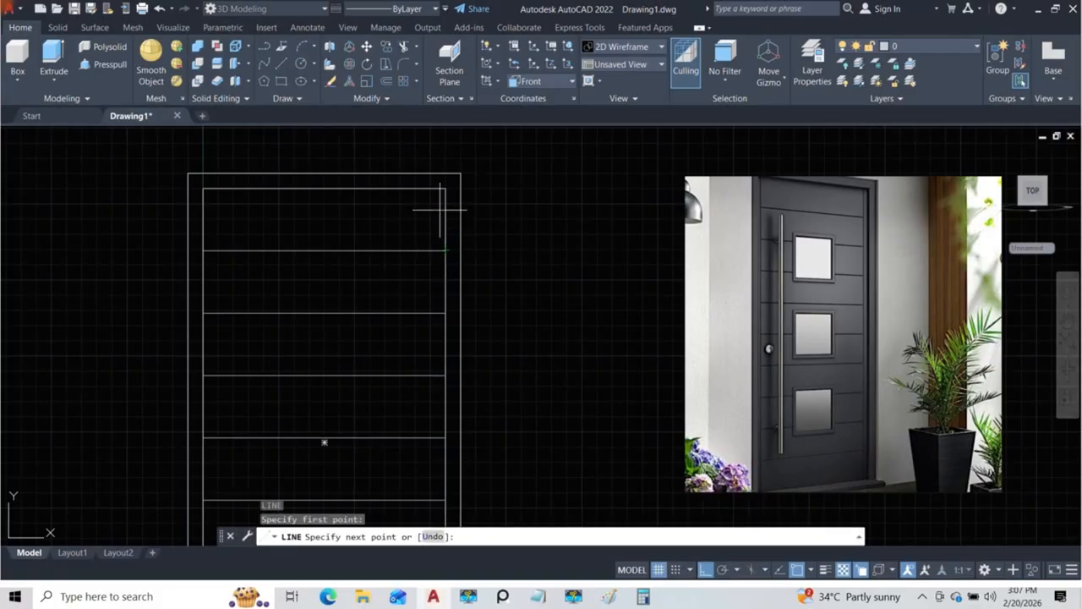
pyautogui.click(446, 187)
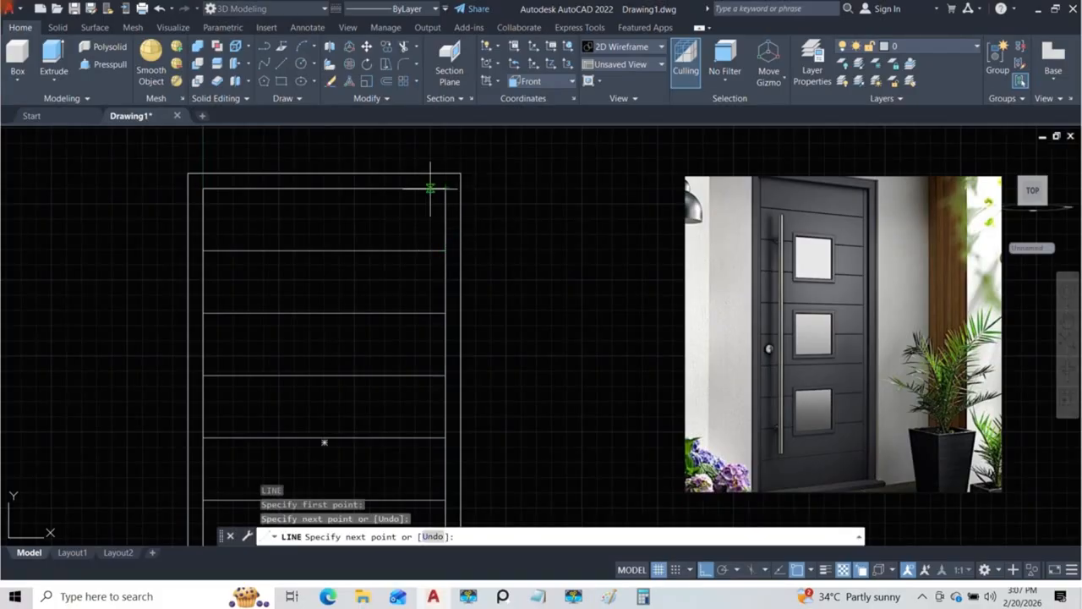
pyautogui.click(203, 188)
pyautogui.press('Escape')
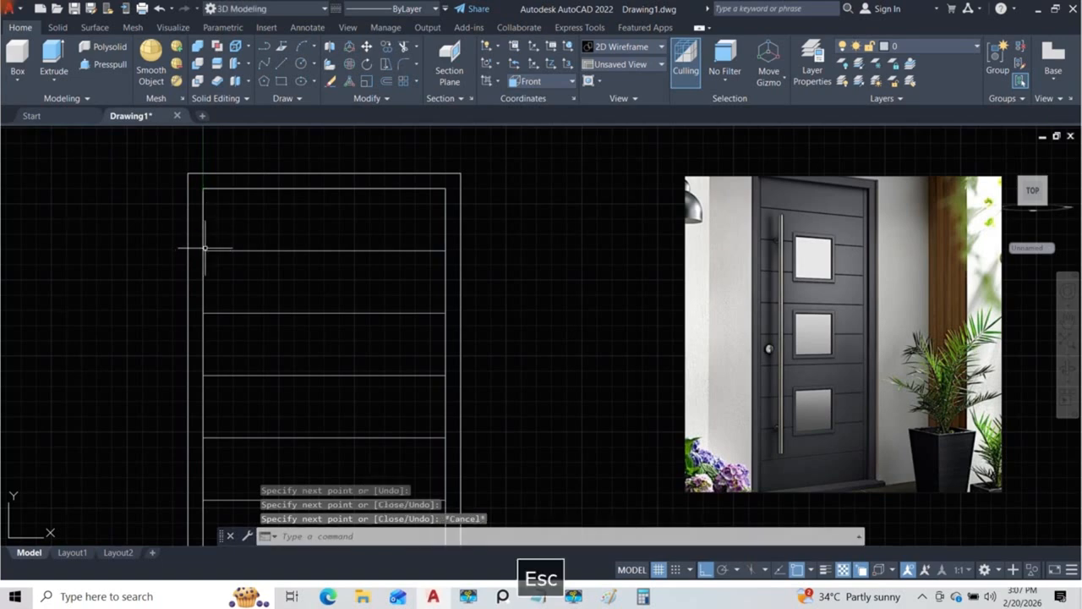
# Step: Join the four lines around the top door section into one polyline, picking only the lines among the overlapping objects
pyautogui.click(203, 227)
pyautogui.click(253, 276)
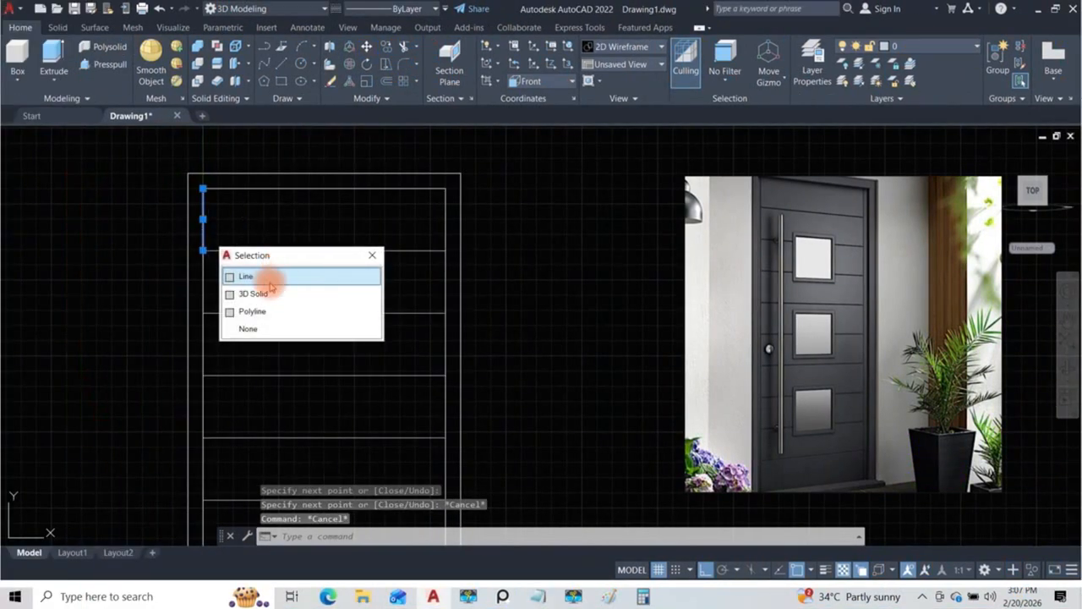
pyautogui.click(294, 261)
pyautogui.click(260, 220)
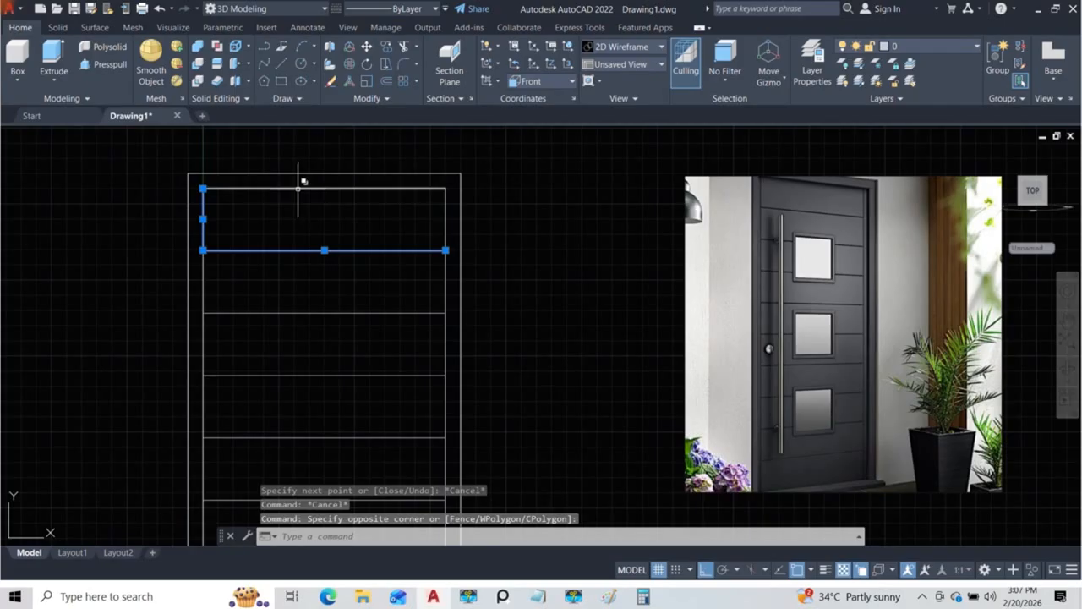
pyautogui.click(300, 188)
pyautogui.click(338, 234)
pyautogui.click(445, 217)
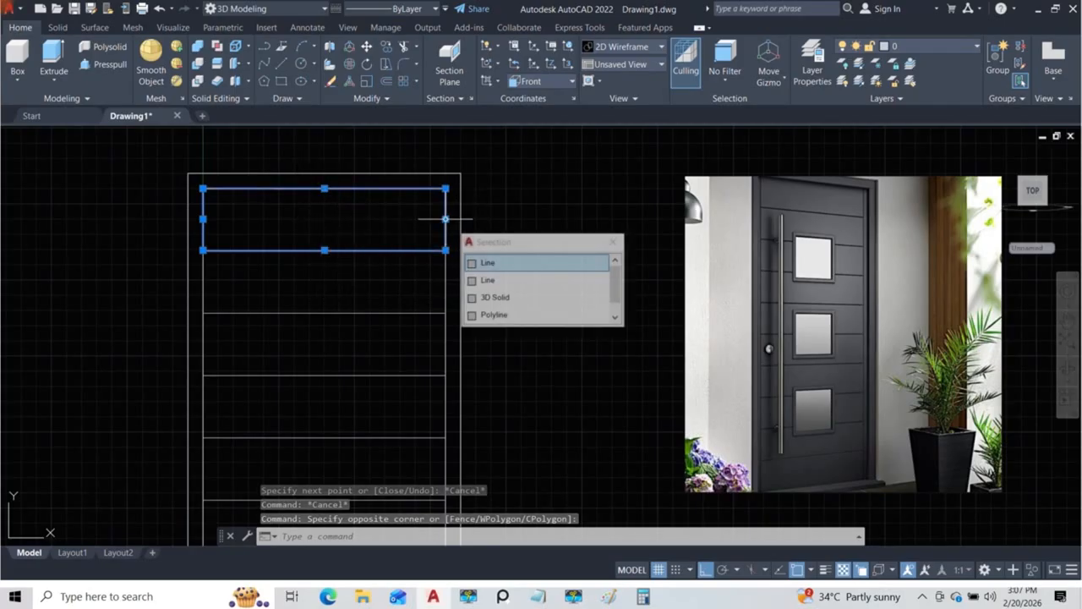
pyautogui.click(490, 262)
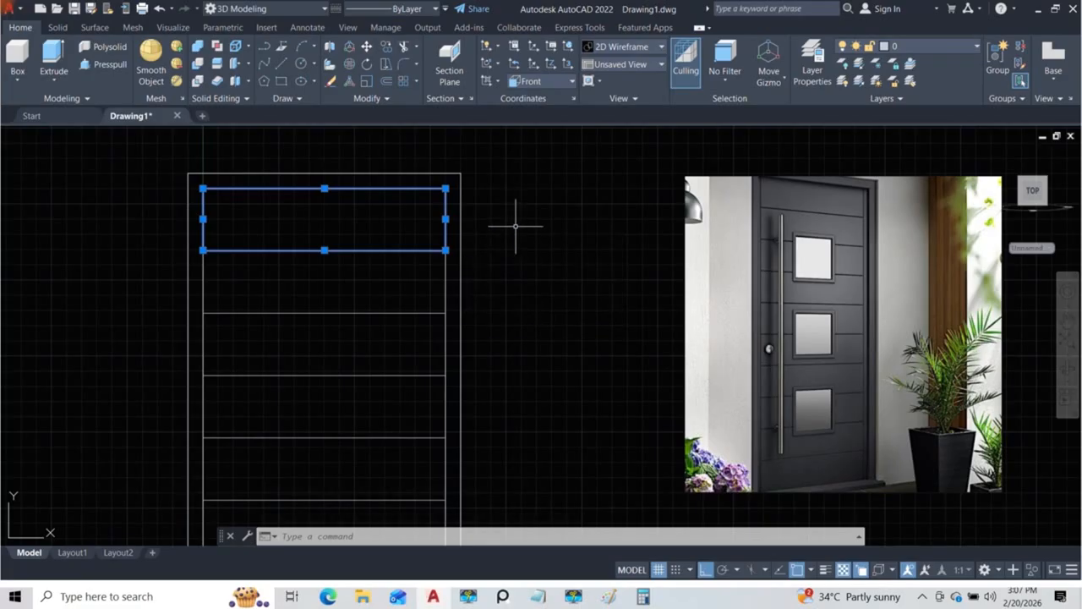
pyautogui.press('Return')
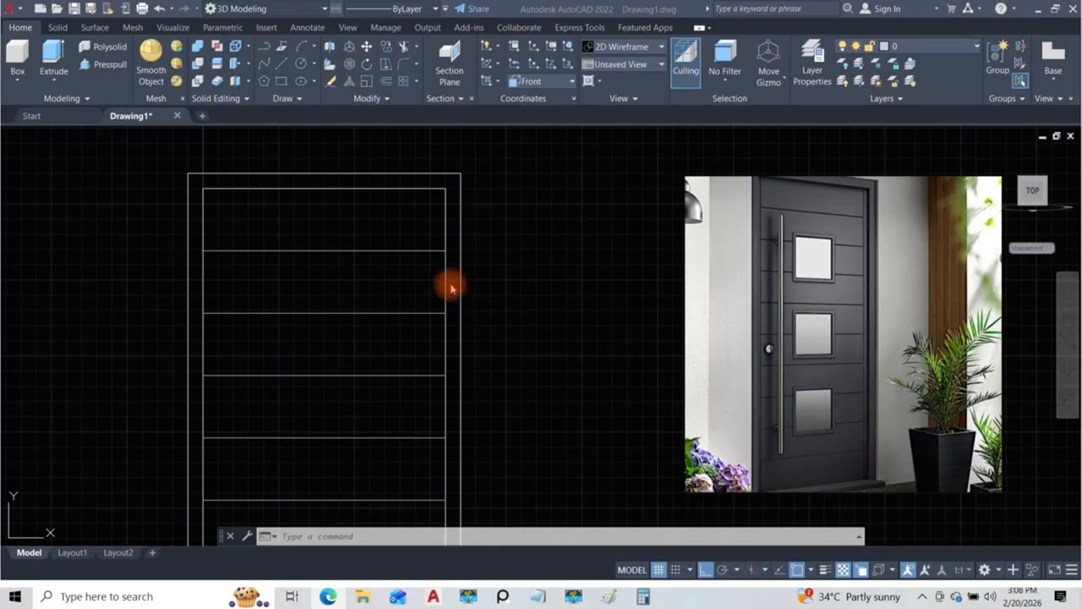
# Step: Move the reference photo off the drawing, orbit to a 3D view of the door and set the coordinate system to World
pyautogui.scroll(-2, 440, 290)
pyautogui.moveTo(822, 184); pyautogui.dragTo(1081, 174)
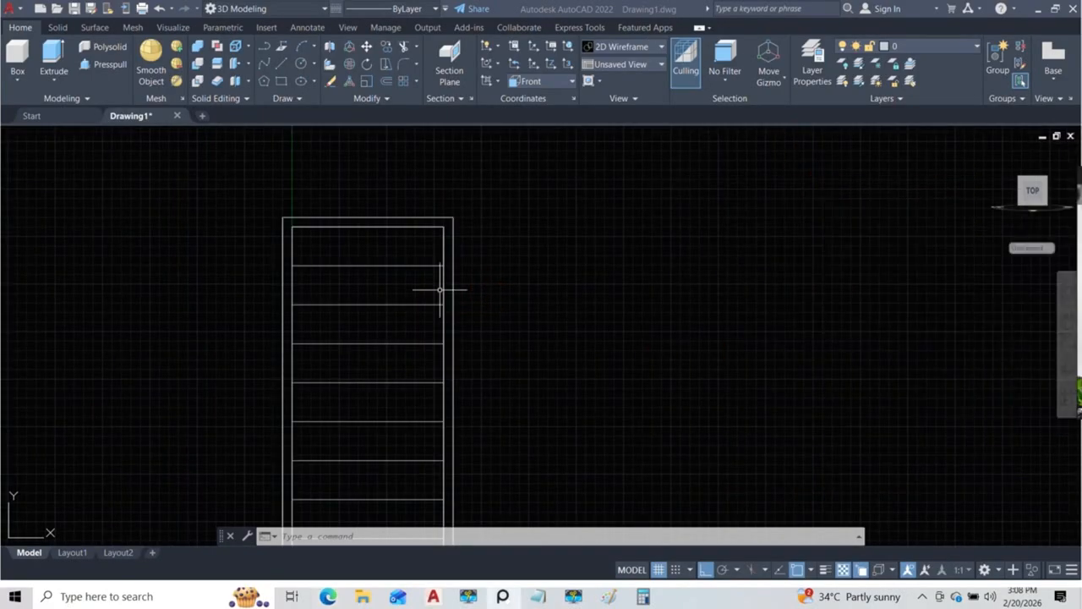
pyautogui.click(605, 315)
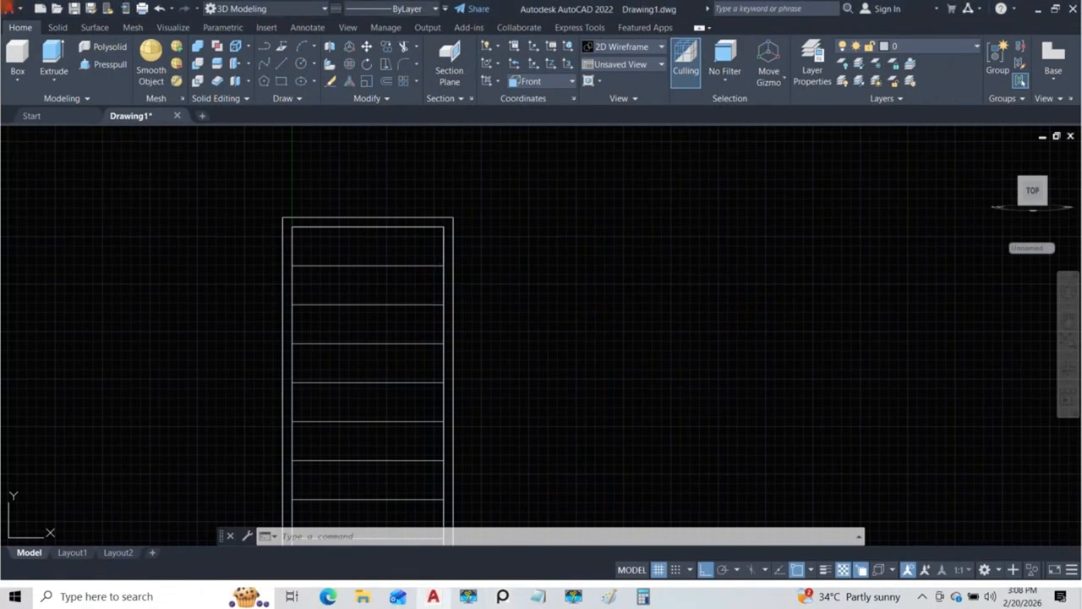
pyautogui.keyDown('shift'); pyautogui.moveTo(601, 303); pyautogui.dragTo(546, 307, button='middle'); pyautogui.keyUp('shift')
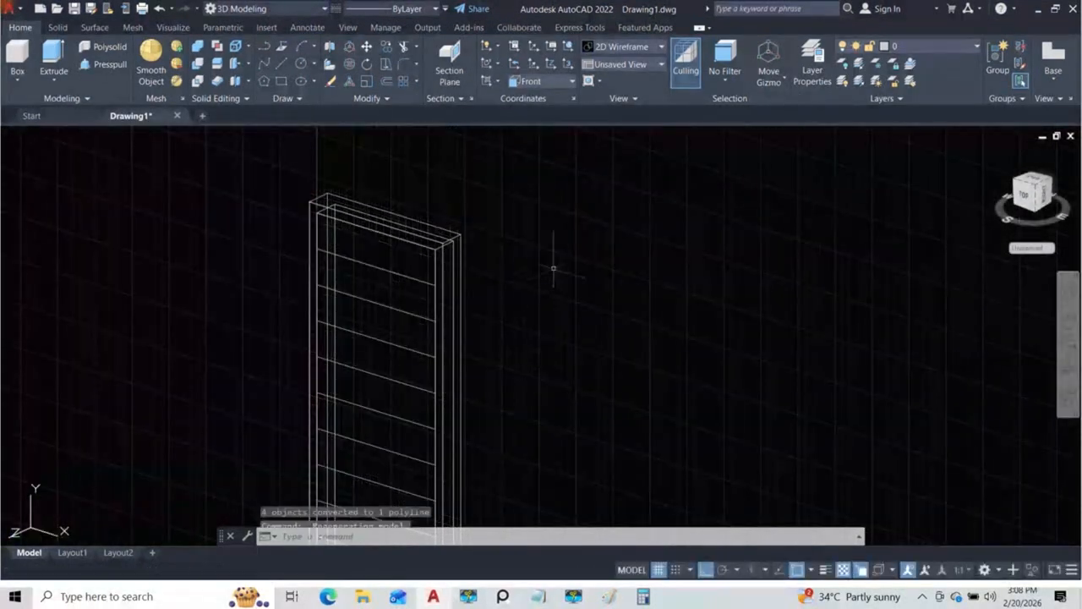
pyautogui.click(541, 82)
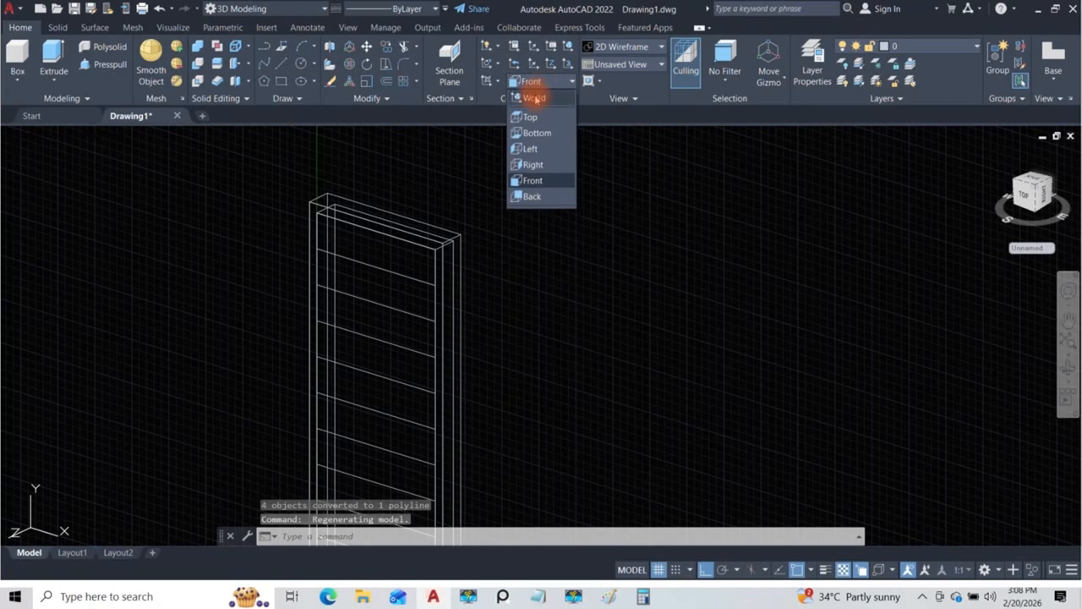
pyautogui.click(534, 96)
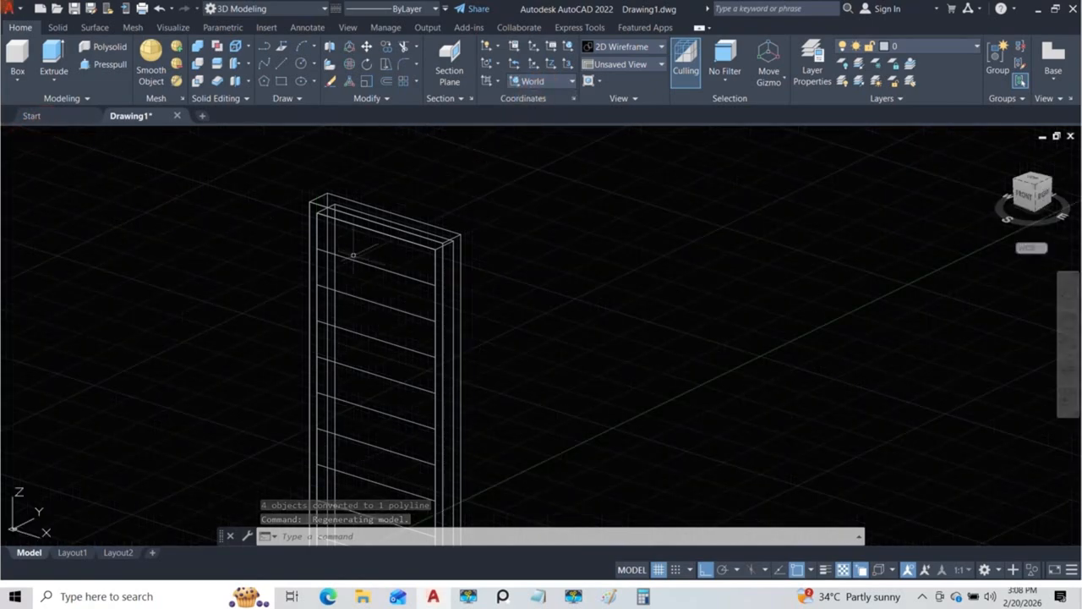
# Step: Compare the top section's position within the frame depth against the reference door photo, and move the photo back off the drawing
pyautogui.scroll(2, 438, 272)
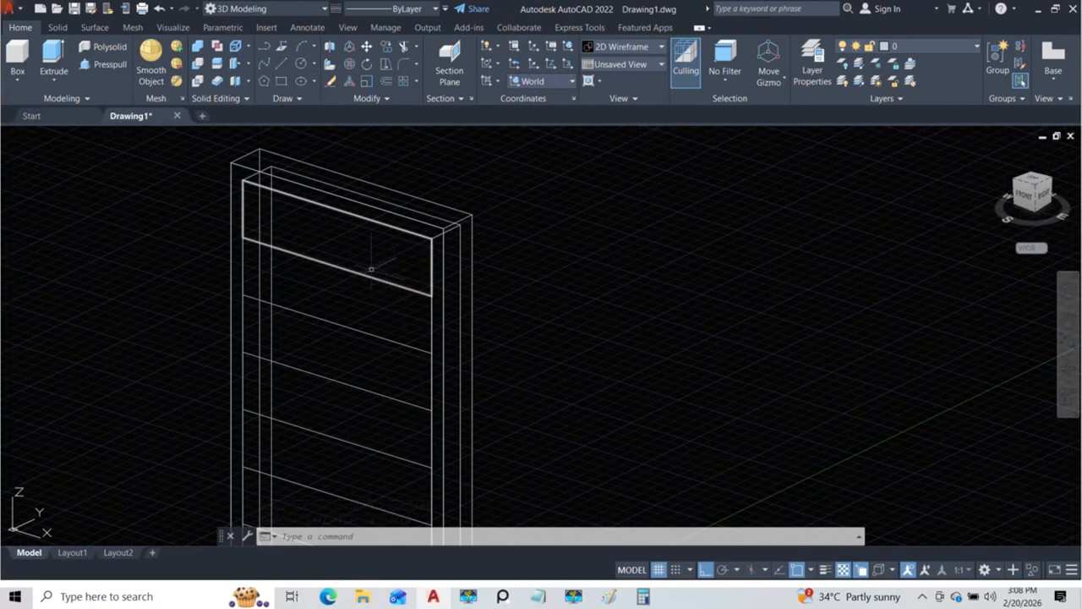
pyautogui.scroll(4, 338, 253)
pyautogui.scroll(-3, 321, 252)
pyautogui.scroll(3, 291, 226)
pyautogui.scroll(-2, 290, 227)
pyautogui.keyDown('shift'); pyautogui.moveTo(291, 226); pyautogui.dragTo(338, 254, button='middle'); pyautogui.keyUp('shift')
pyautogui.scroll(3, 385, 221)
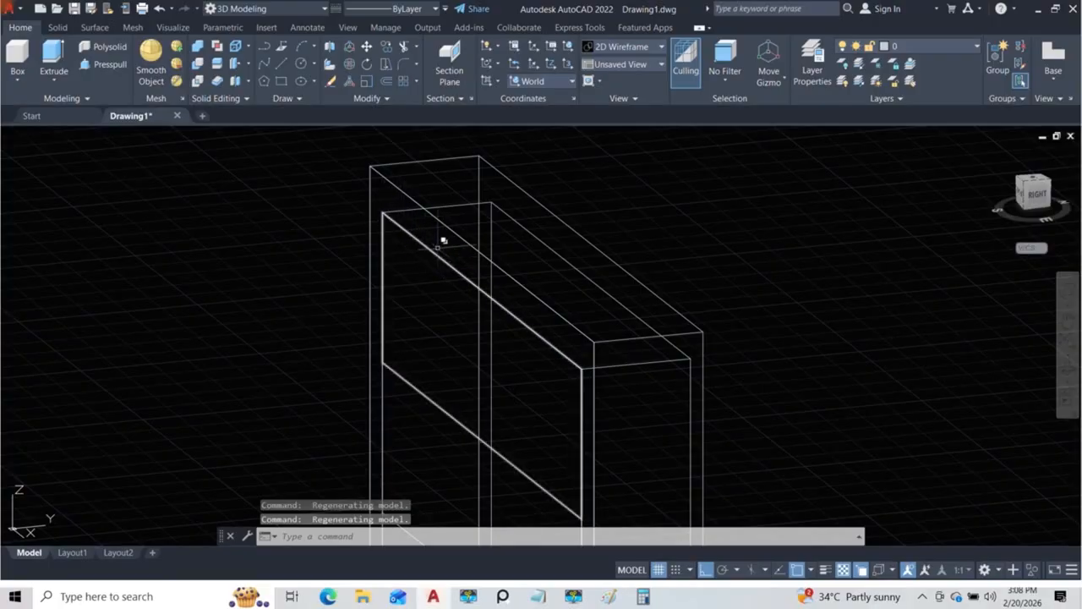
pyautogui.scroll(-3, 427, 210)
pyautogui.moveTo(1081, 187); pyautogui.dragTo(771, 210)
pyautogui.scroll(-3, 768, 279)
pyautogui.scroll(9, 782, 230)
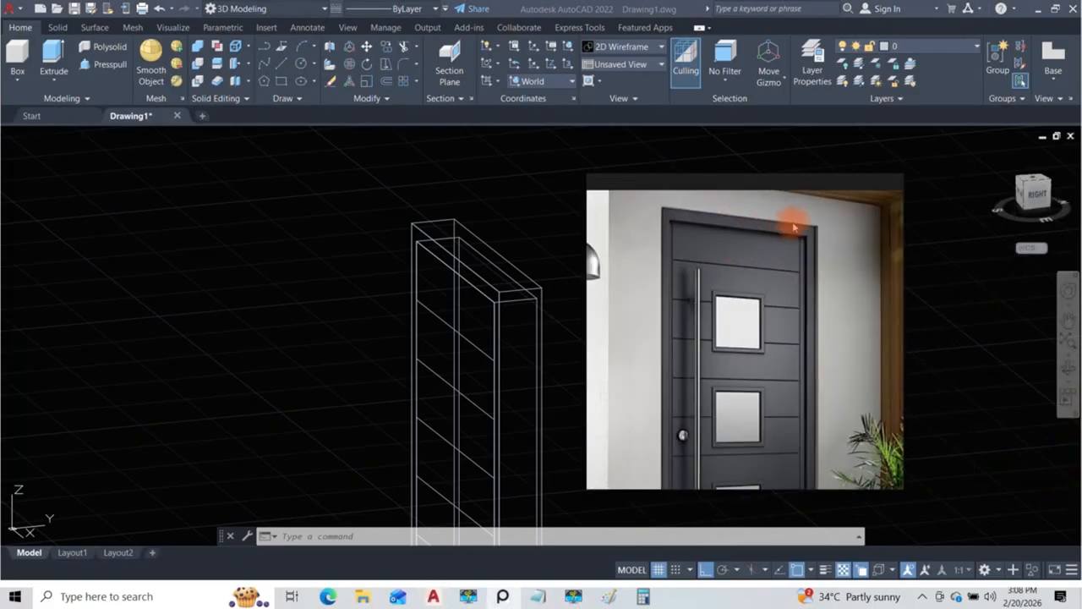
pyautogui.scroll(-8, 781, 273)
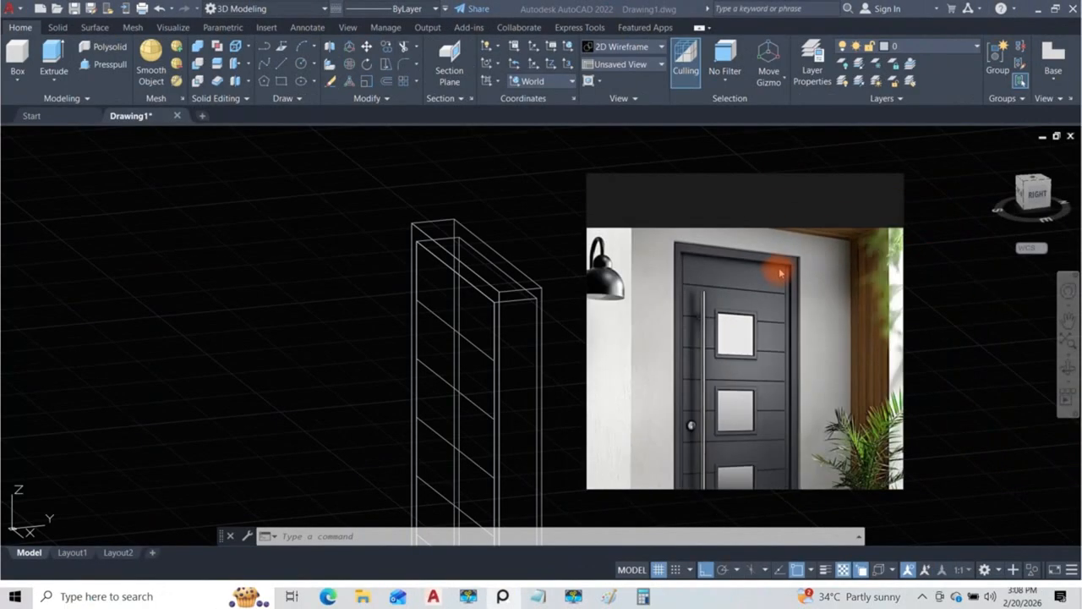
pyautogui.moveTo(742, 187); pyautogui.dragTo(1081, 90)
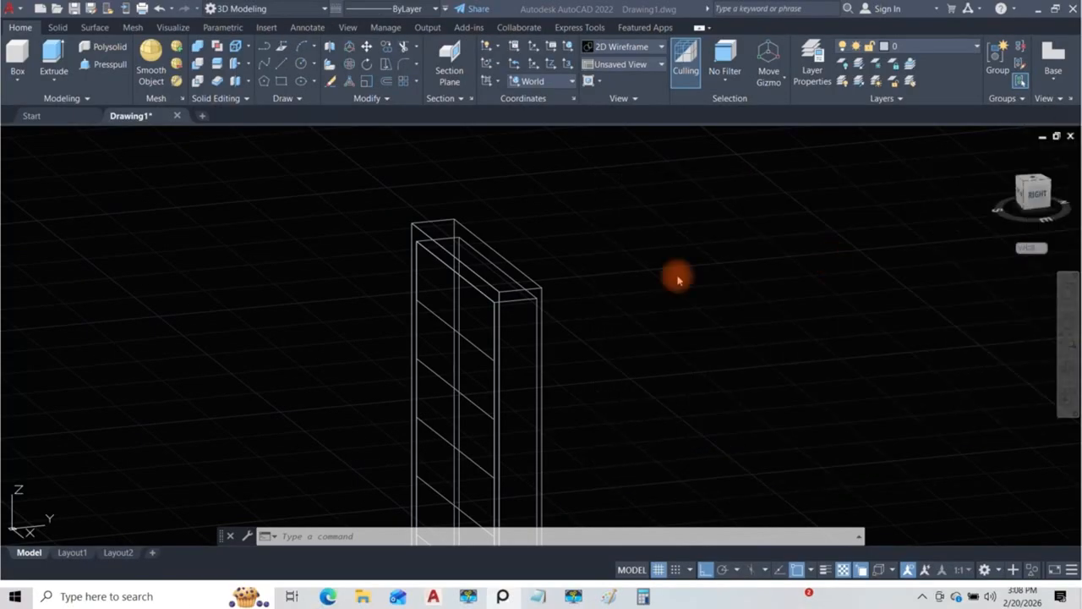
# Step: Draw a vertical guide line from about a third of the way along the frame's upper inner depth edge down past its base
pyautogui.click(471, 273)
pyautogui.keyDown('shift'); pyautogui.moveTo(485, 296); pyautogui.dragTo(436, 321, button='middle'); pyautogui.keyUp('shift')
pyautogui.scroll(5, 429, 307)
pyautogui.press('l')
pyautogui.press('Return')
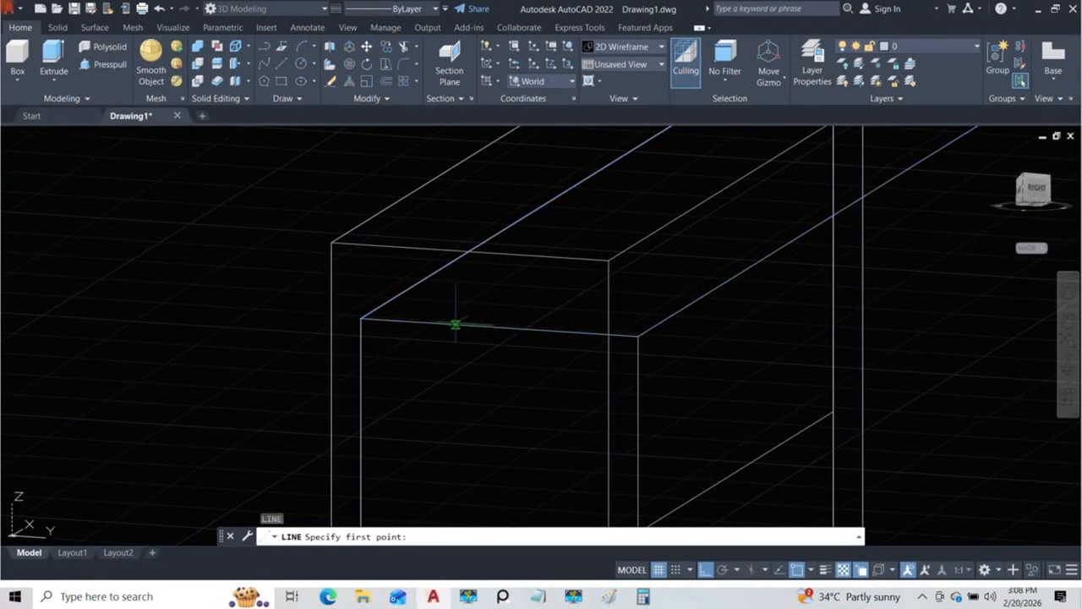
pyautogui.click(452, 323)
pyautogui.scroll(-5, 458, 375)
pyautogui.moveTo(454, 421); pyautogui.dragTo(479, 291, button='middle')
pyautogui.keyDown('shift'); pyautogui.moveTo(495, 364); pyautogui.dragTo(558, 356, button='middle'); pyautogui.keyUp('shift')
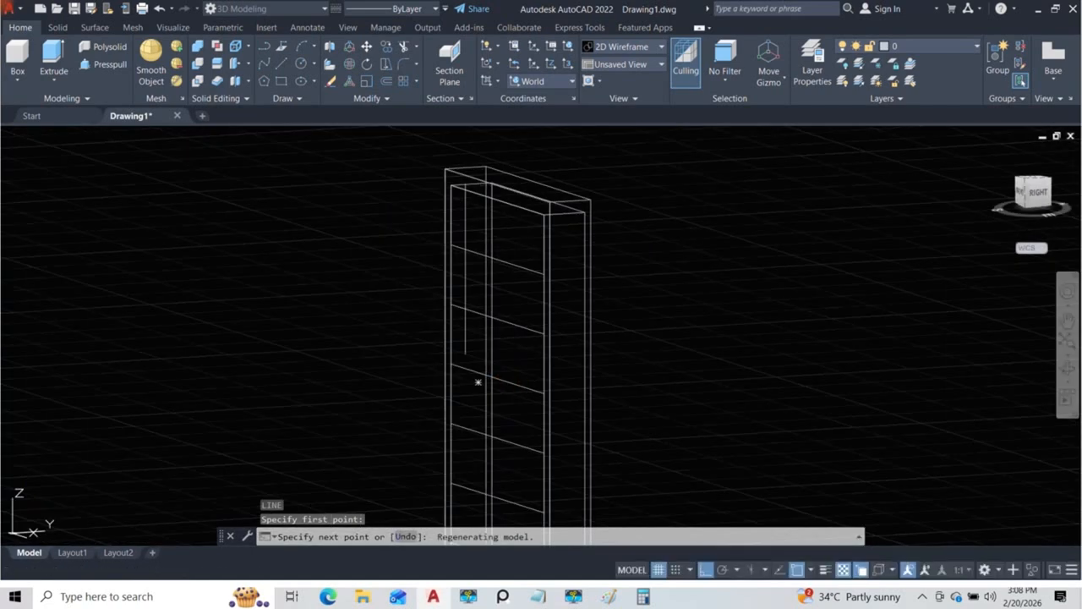
pyautogui.moveTo(462, 453); pyautogui.dragTo(474, 231, button='middle')
pyautogui.moveTo(475, 363); pyautogui.dragTo(488, 211, button='middle')
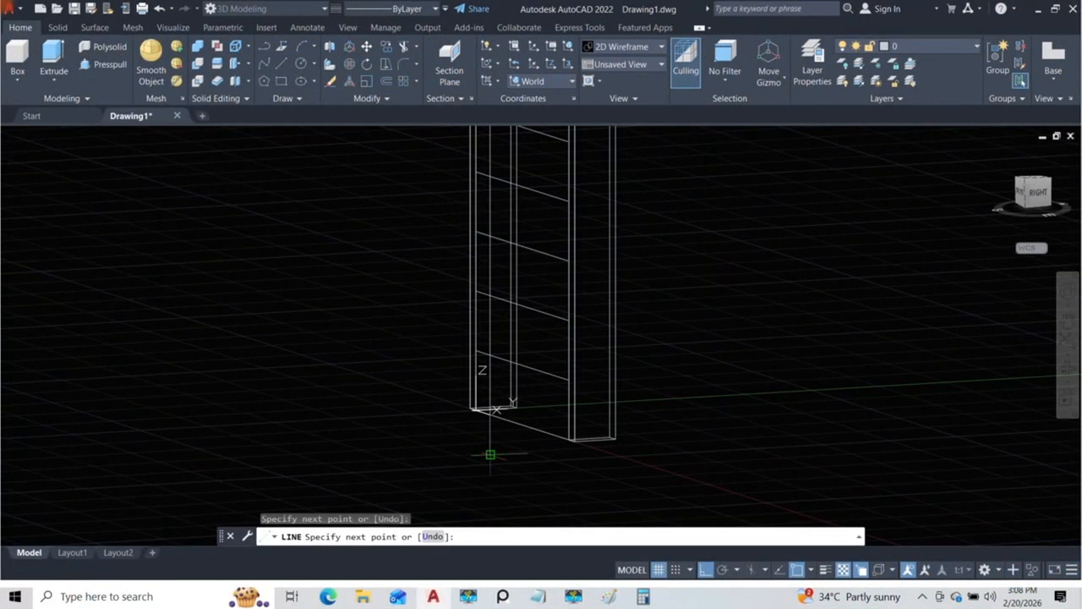
pyautogui.press('Escape')
# Step: Move the top section outline from its upper corner to the guide line's upper end, setting it back within the frame depth
pyautogui.scroll(-5, 491, 422)
pyautogui.scroll(5, 479, 411)
pyautogui.scroll(3, 431, 389)
pyautogui.scroll(-2, 397, 409)
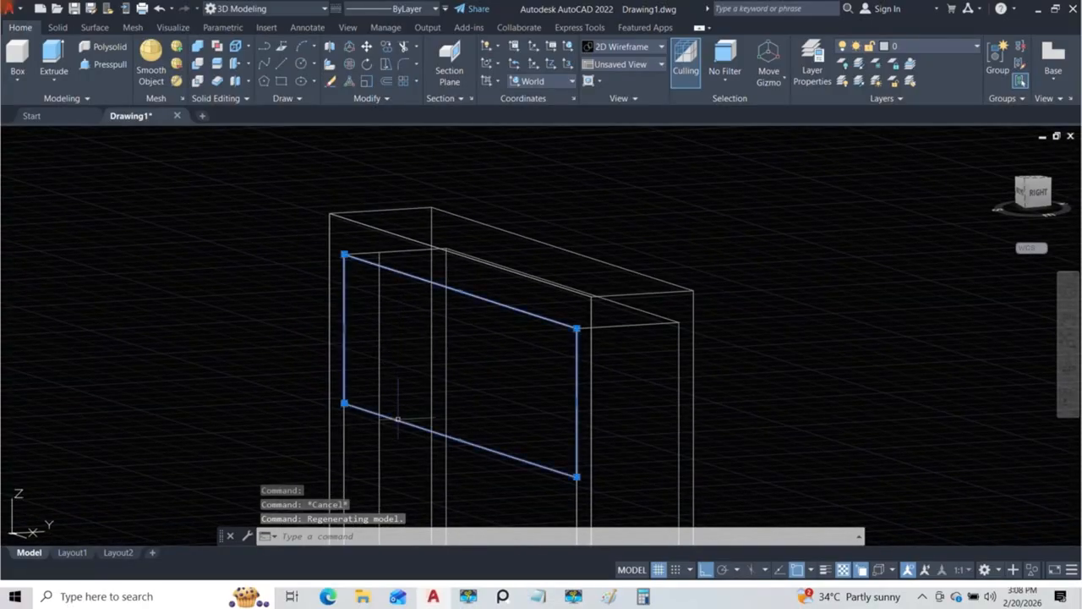
pyautogui.scroll(3, 366, 251)
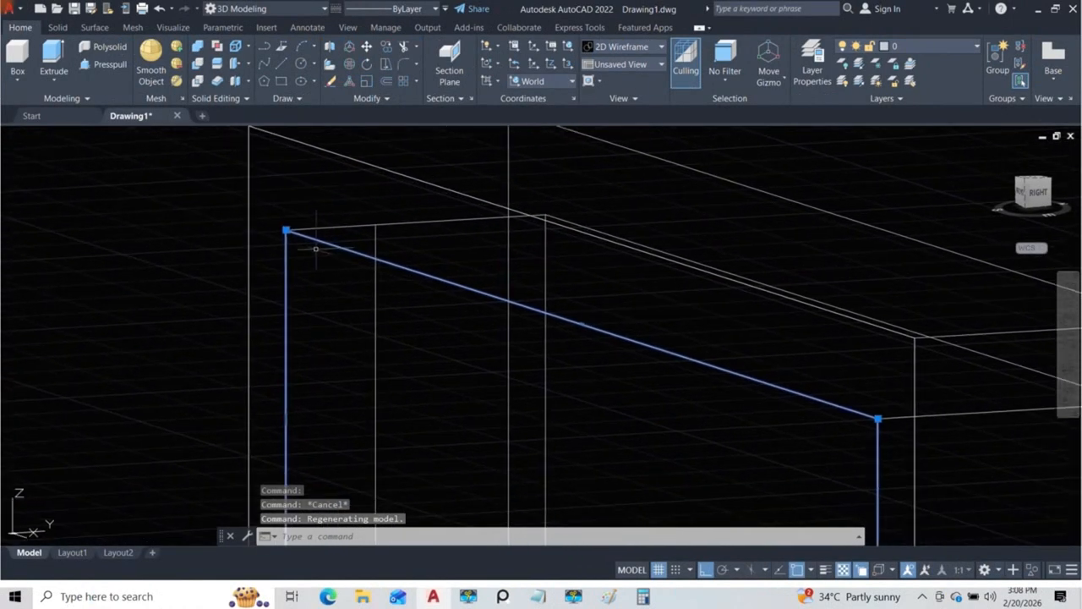
pyautogui.write('m')
pyautogui.press('Return')
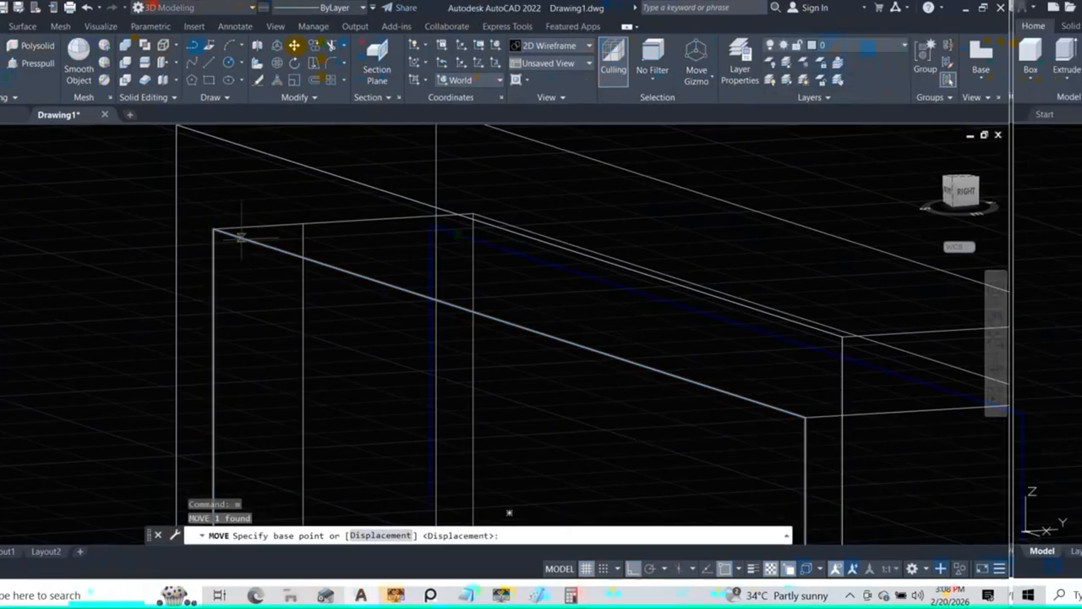
pyautogui.click(288, 230)
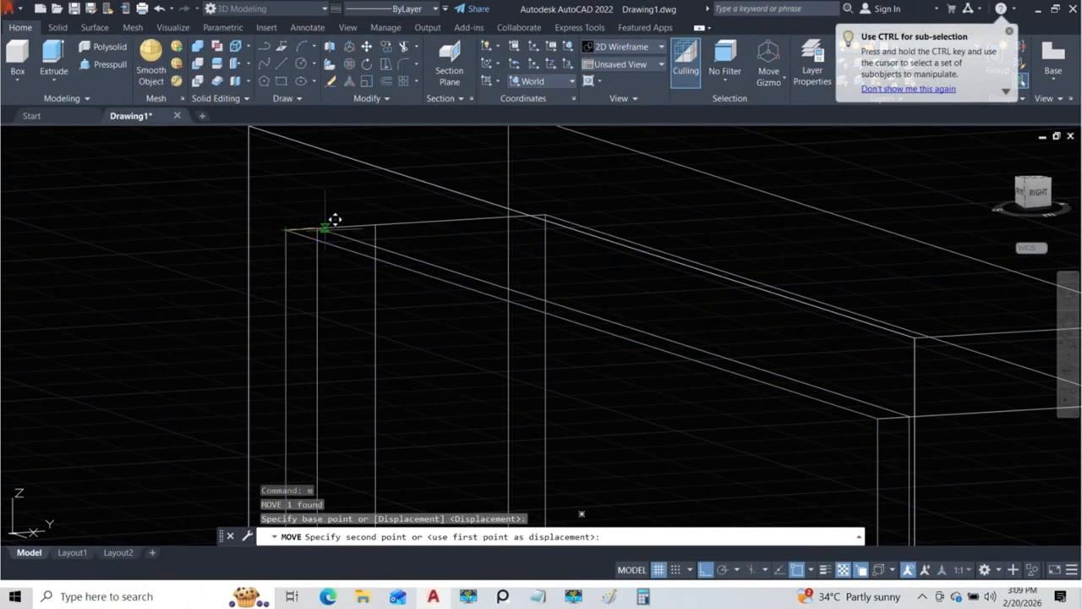
pyautogui.click(378, 220)
pyautogui.scroll(-4, 375, 234)
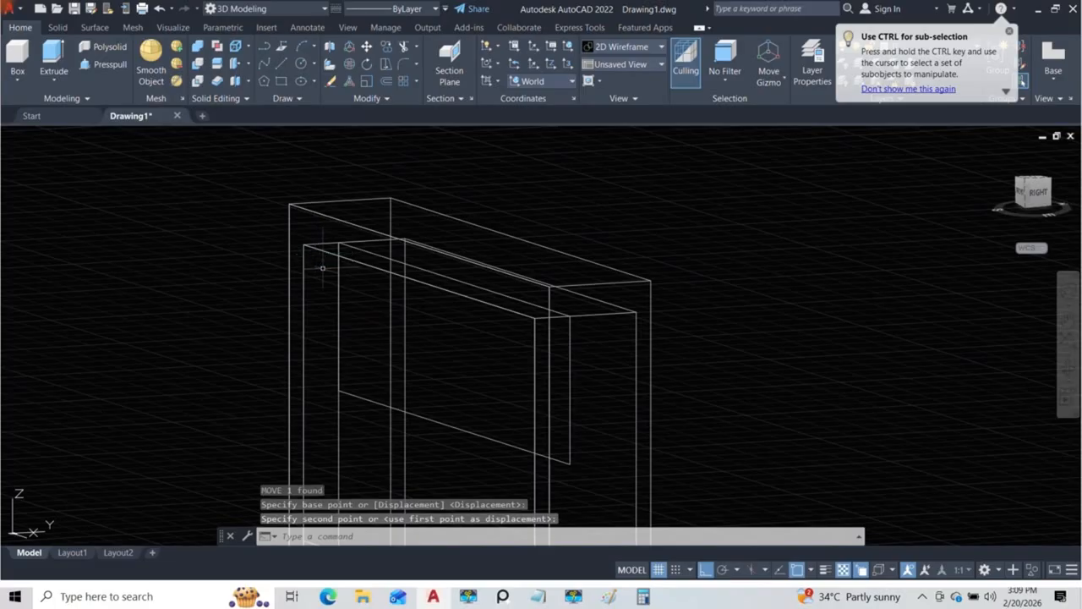
# Step: Copy the vertical guide line along the inner depth edge to about three quarters of the frame depth
pyautogui.moveTo(396, 341)
pyautogui.keyDown('shift'); pyautogui.mouseDown(button='middle')
pyautogui.moveTo(386, 293)
pyautogui.moveTo(358, 293)
pyautogui.moveTo(358, 314)
pyautogui.moveTo(439, 329)
pyautogui.moveTo(502, 365)
pyautogui.moveTo(414, 382)
pyautogui.moveTo(383, 279)
pyautogui.moveTo(490, 372)
pyautogui.moveTo(414, 267)
pyautogui.mouseUp(button='middle'); pyautogui.keyUp('shift')
pyautogui.scroll(4, 383, 279)
pyautogui.scroll(3, 319, 235)
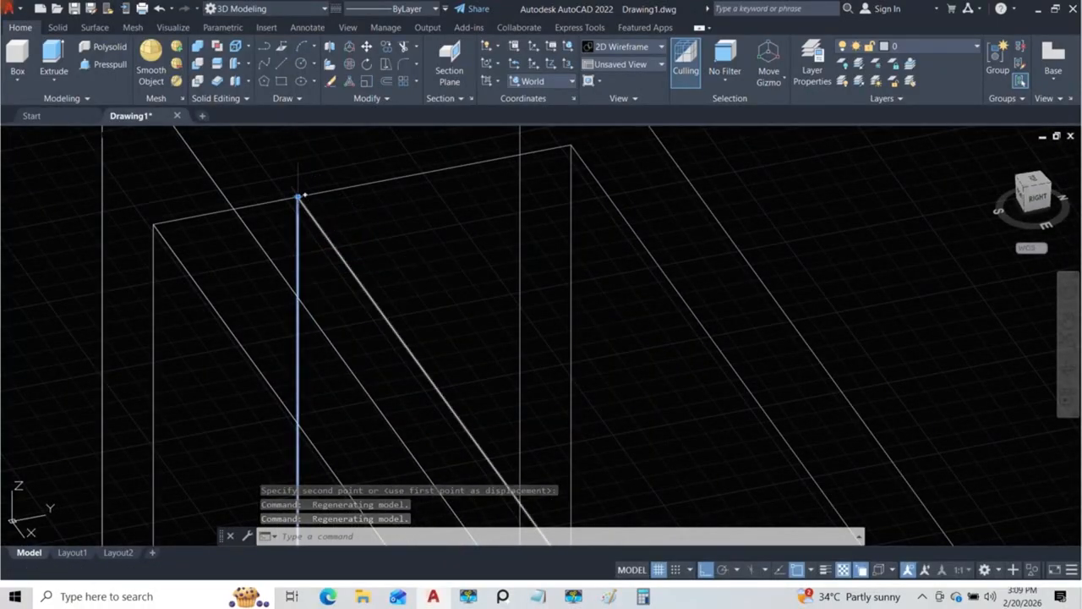
pyautogui.write('co')
pyautogui.press('space')
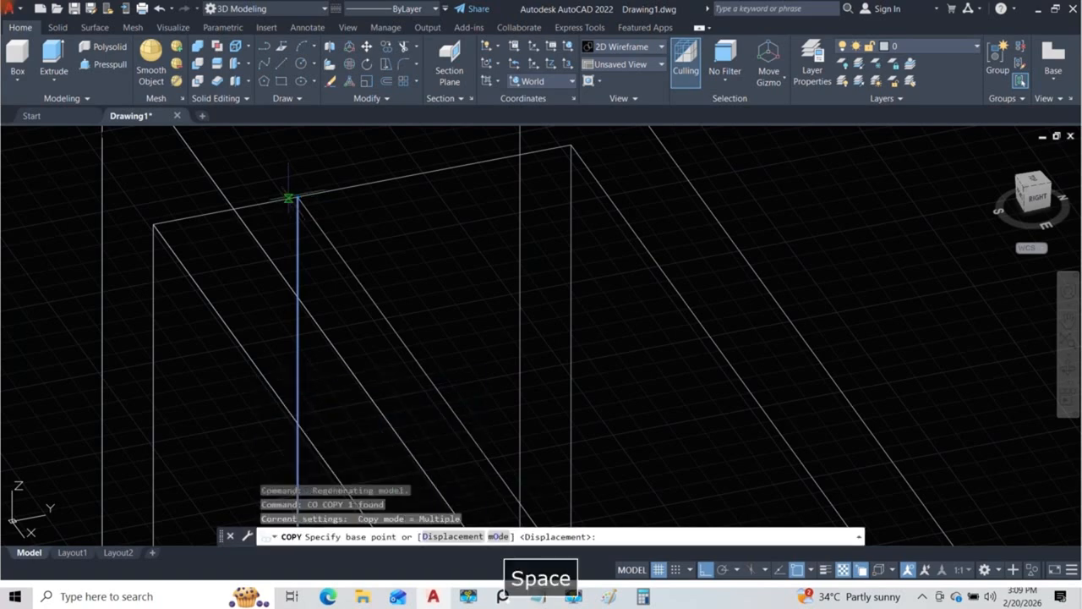
pyautogui.click(296, 198)
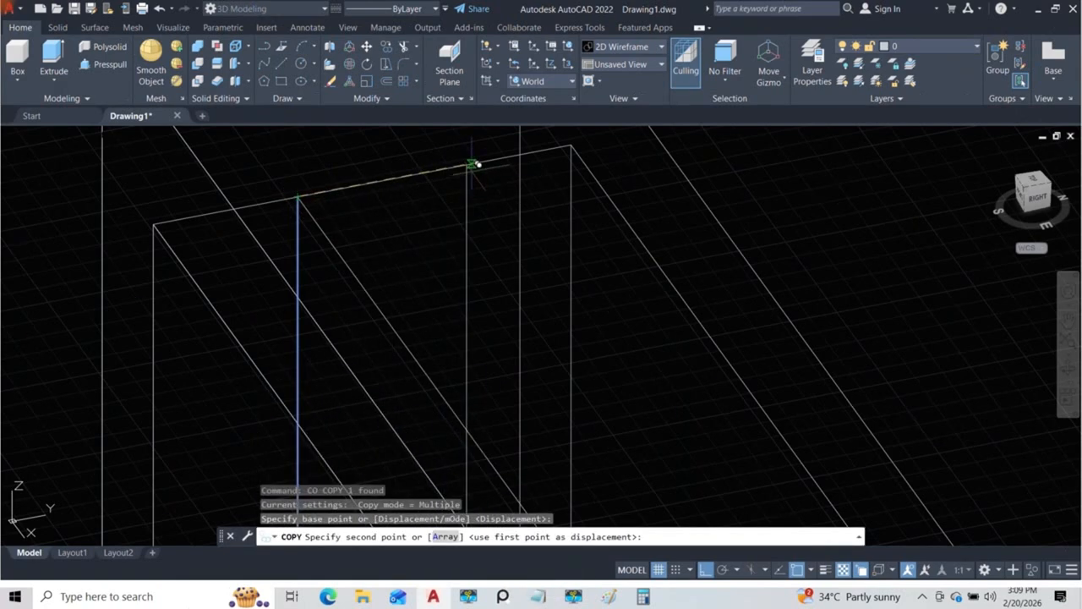
pyautogui.click(486, 157)
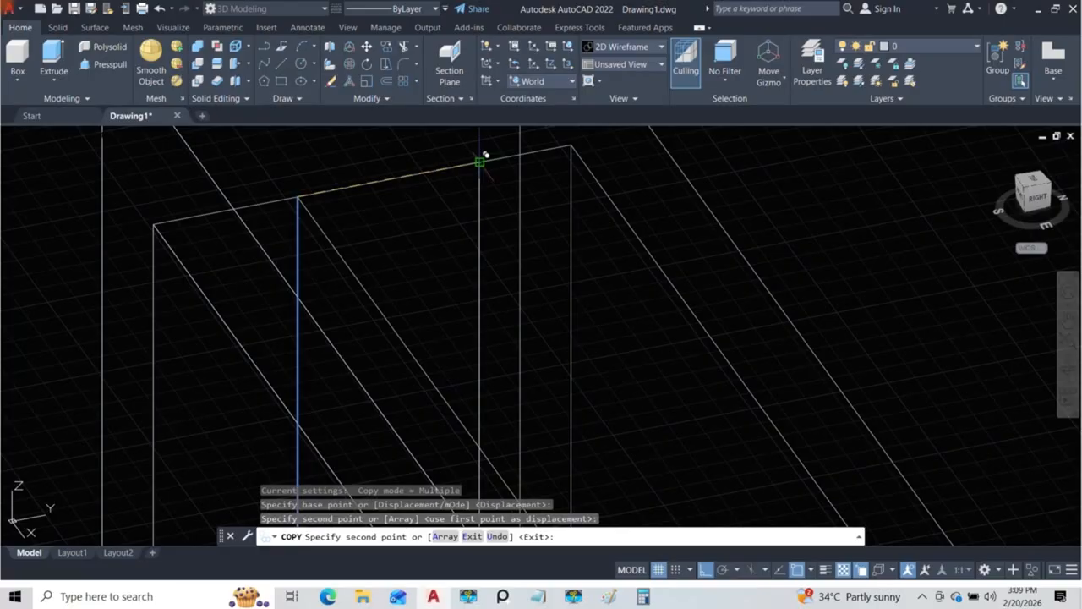
pyautogui.press('Escape')
pyautogui.scroll(-3, 359, 220)
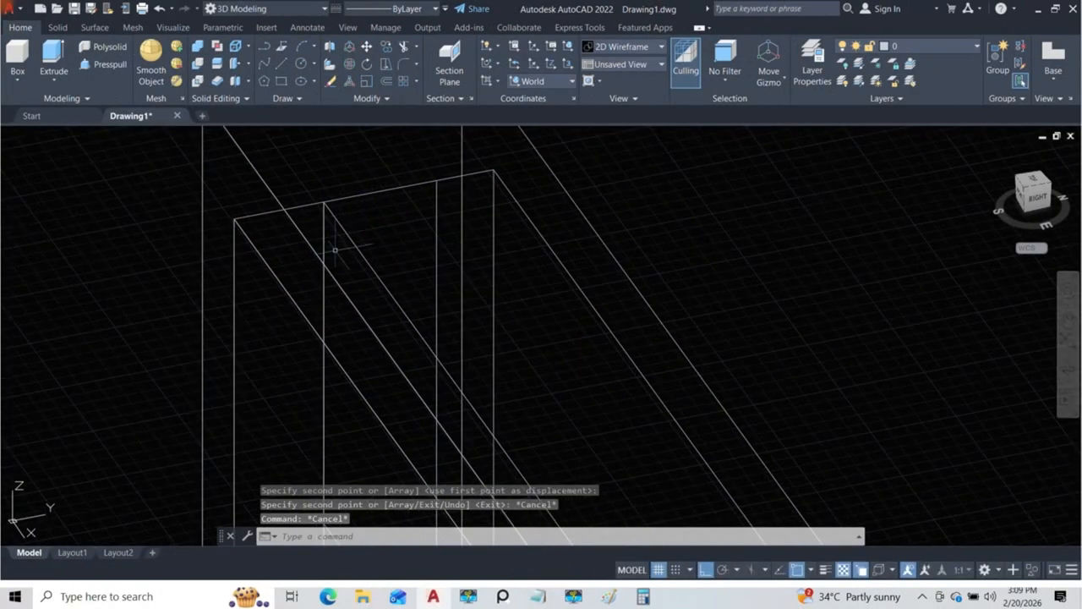
pyautogui.scroll(-5, 437, 188)
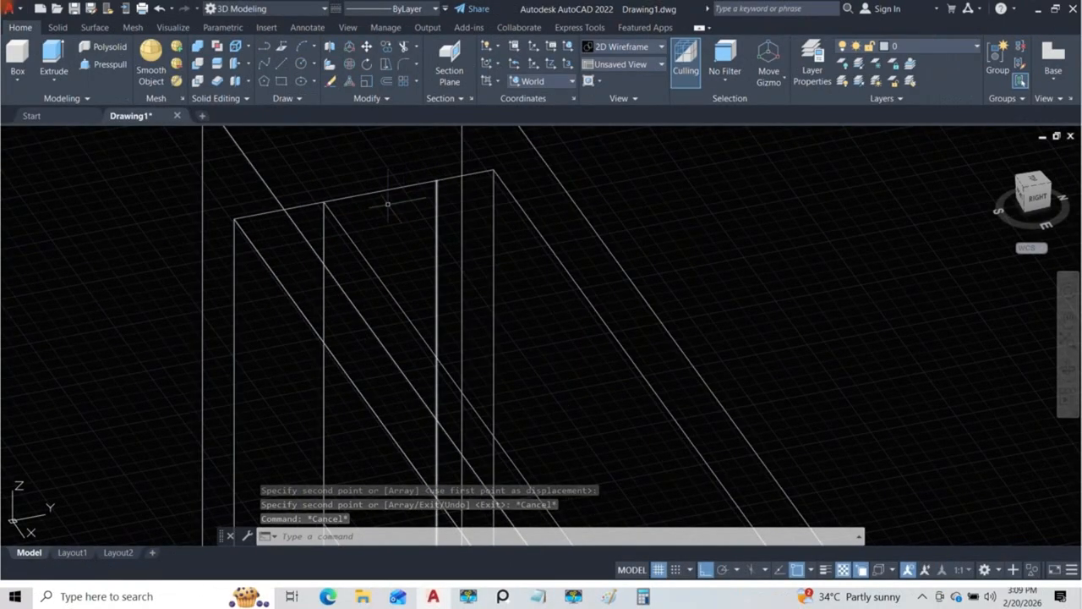
# Step: Extrude the top section outline into a solid reaching back to the copied guide line's upper end
pyautogui.moveTo(347, 213); pyautogui.dragTo(404, 342, button='middle')
pyautogui.click(58, 77)
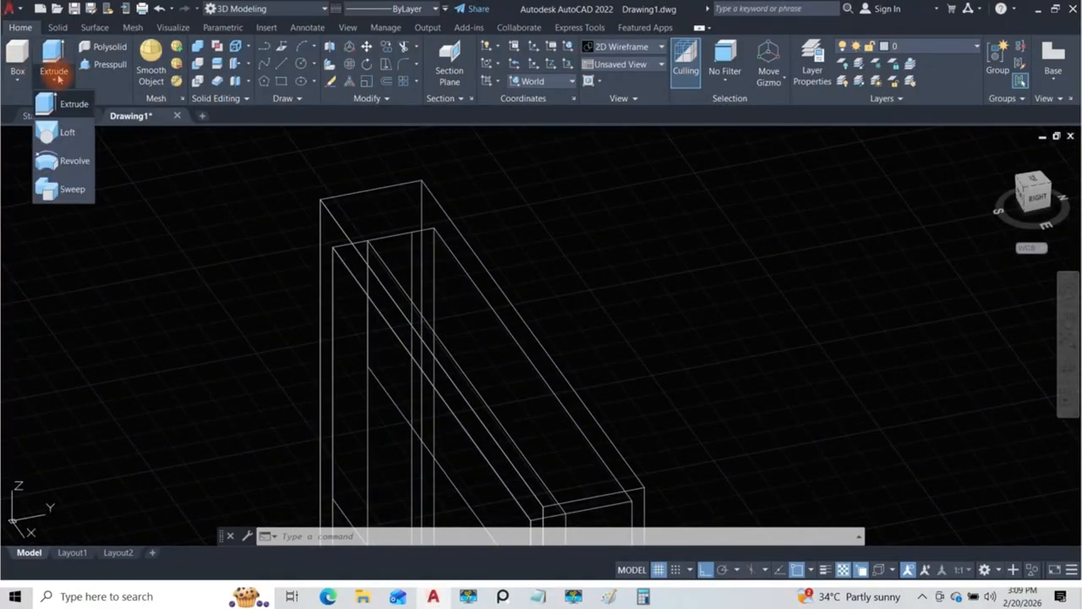
pyautogui.click(66, 108)
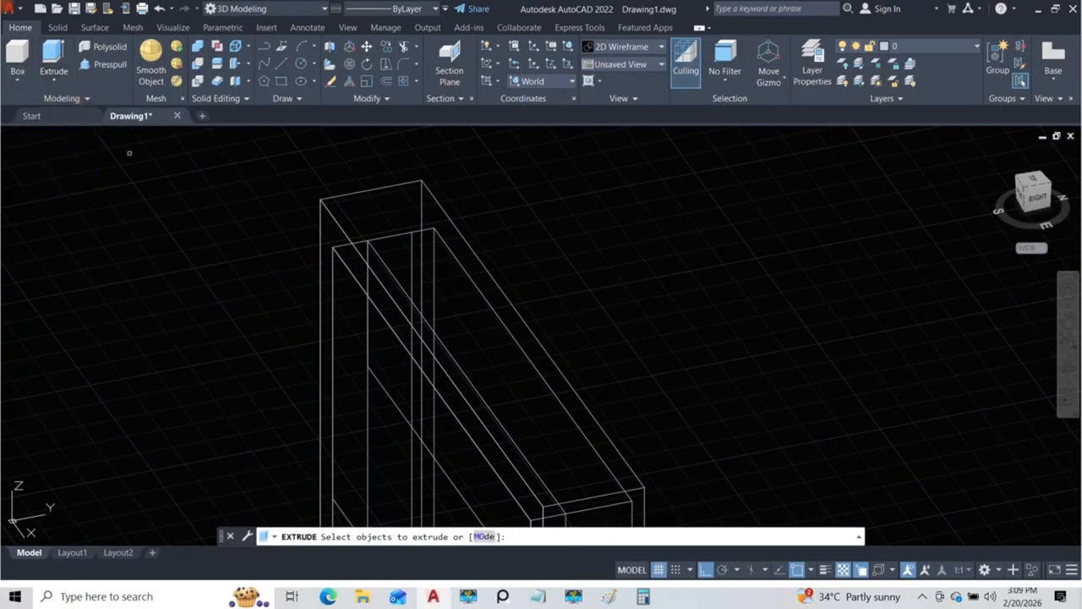
pyautogui.click(381, 382)
pyautogui.press('Return')
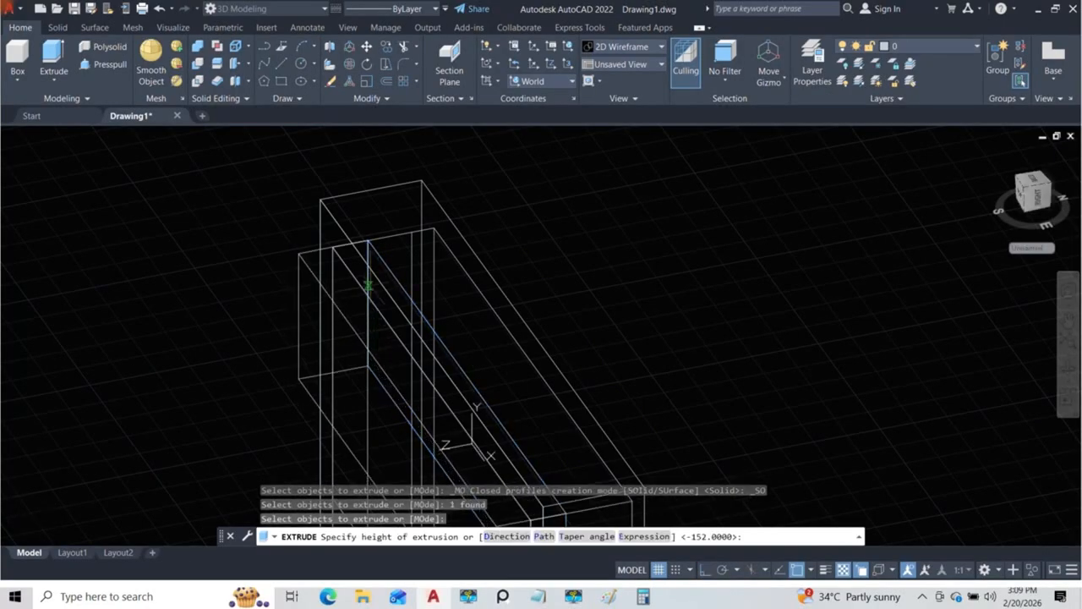
pyautogui.moveTo(412, 230)
pyautogui.keyDown('shift'); pyautogui.mouseDown(button='middle')
pyautogui.moveTo(490, 304)
pyautogui.moveTo(587, 293)
pyautogui.moveTo(435, 285)
pyautogui.moveTo(487, 318)
pyautogui.mouseUp(button='middle'); pyautogui.keyUp('shift')
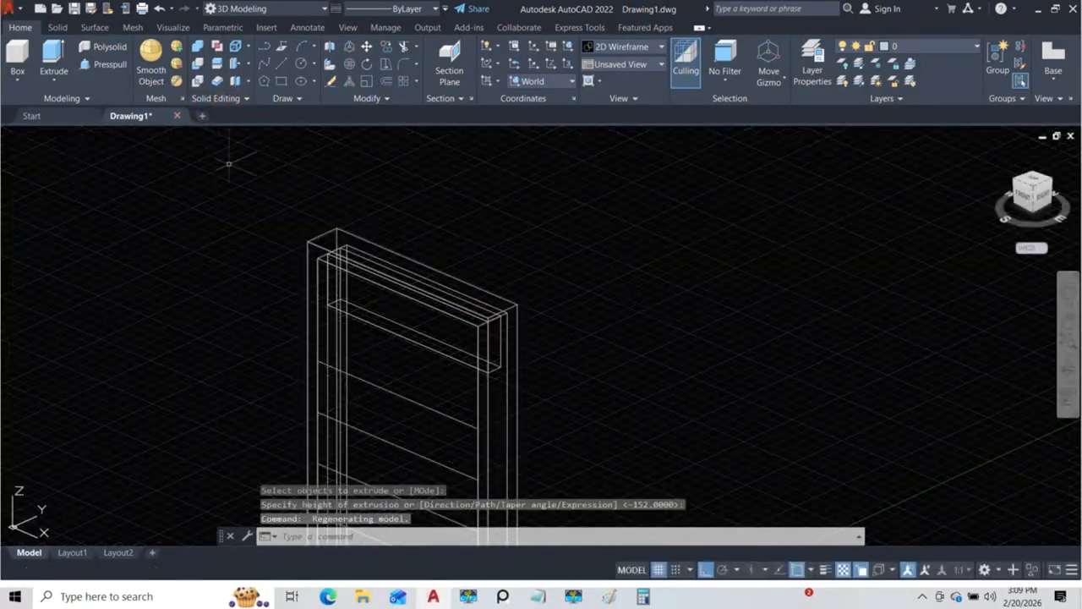
# Step: Switch to the Conceptual visual style and examine the extruded top section inside the frame from several sides
pyautogui.click(93, 138)
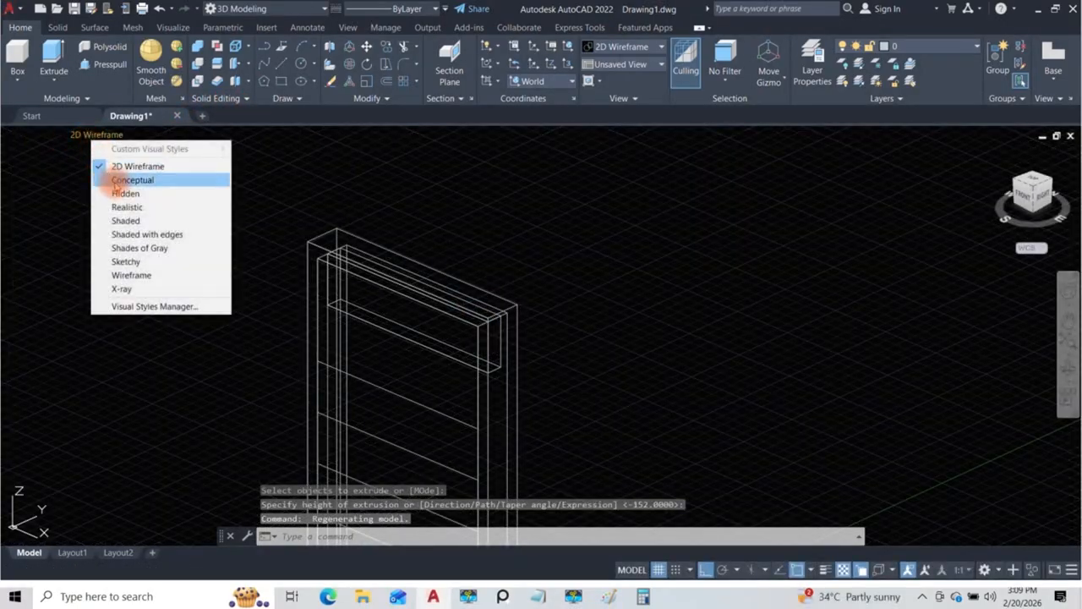
pyautogui.click(110, 176)
pyautogui.keyDown('shift'); pyautogui.moveTo(410, 328); pyautogui.dragTo(644, 253, button='middle'); pyautogui.keyUp('shift')
pyautogui.scroll(4, 556, 310)
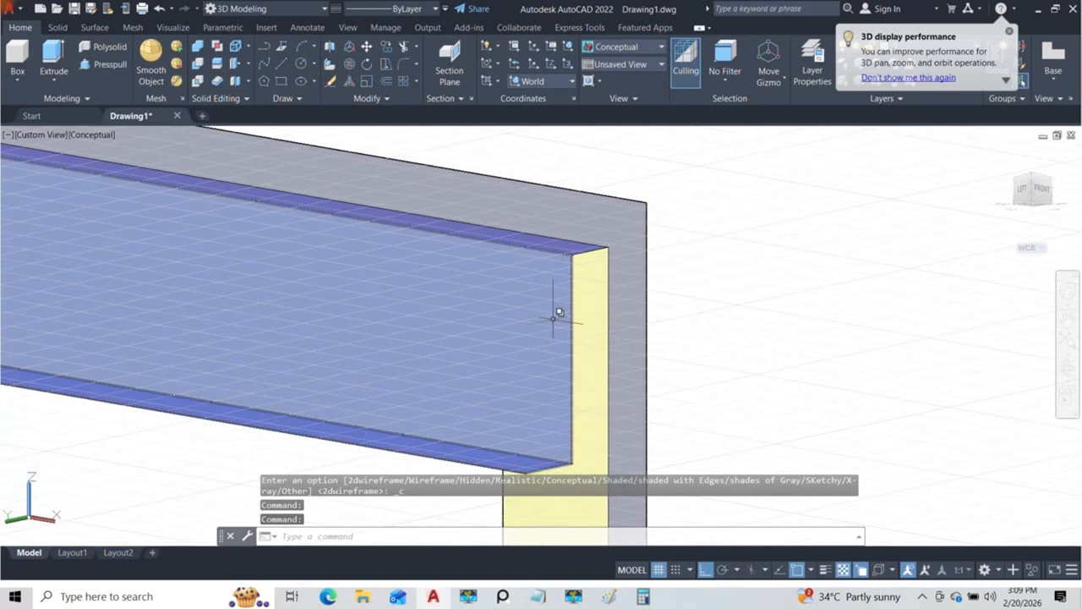
pyautogui.scroll(-5, 560, 334)
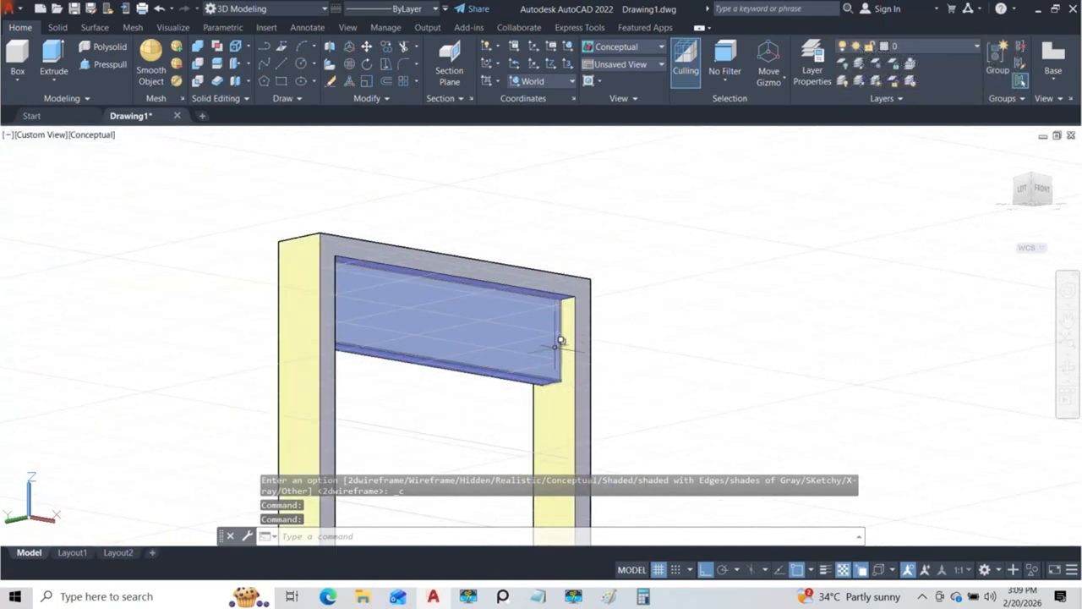
pyautogui.keyDown('shift'); pyautogui.moveTo(560, 340); pyautogui.dragTo(414, 363, button='middle'); pyautogui.keyUp('shift')
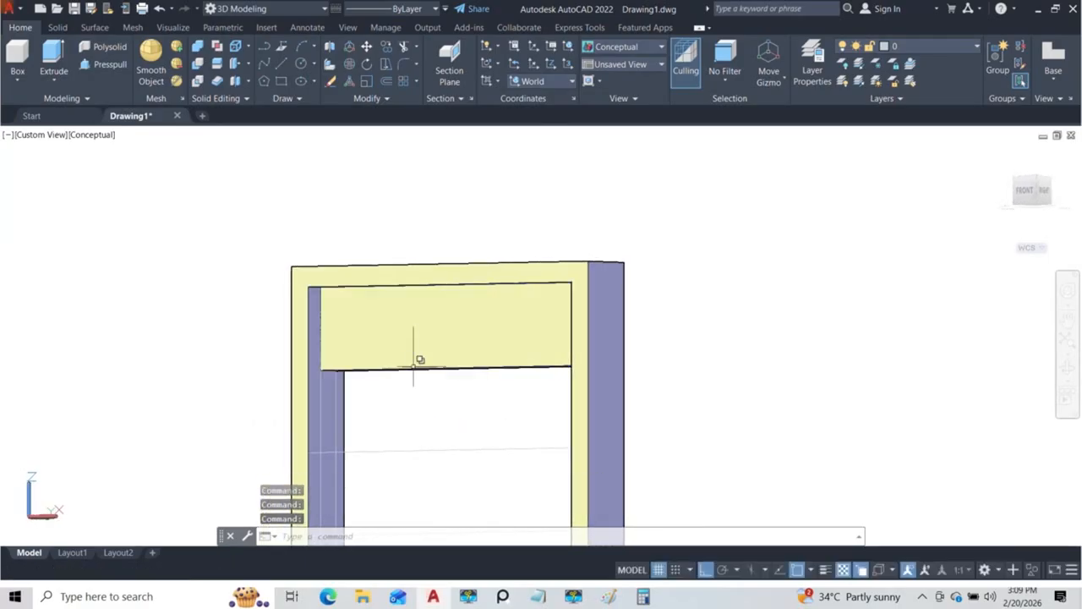
# Step: Compare the top section and the vertical strip beside it with the reference door photo, and examine the model from the front
pyautogui.moveTo(1081, 196); pyautogui.dragTo(825, 211)
pyautogui.scroll(5, 876, 300)
pyautogui.scroll(5, 884, 302)
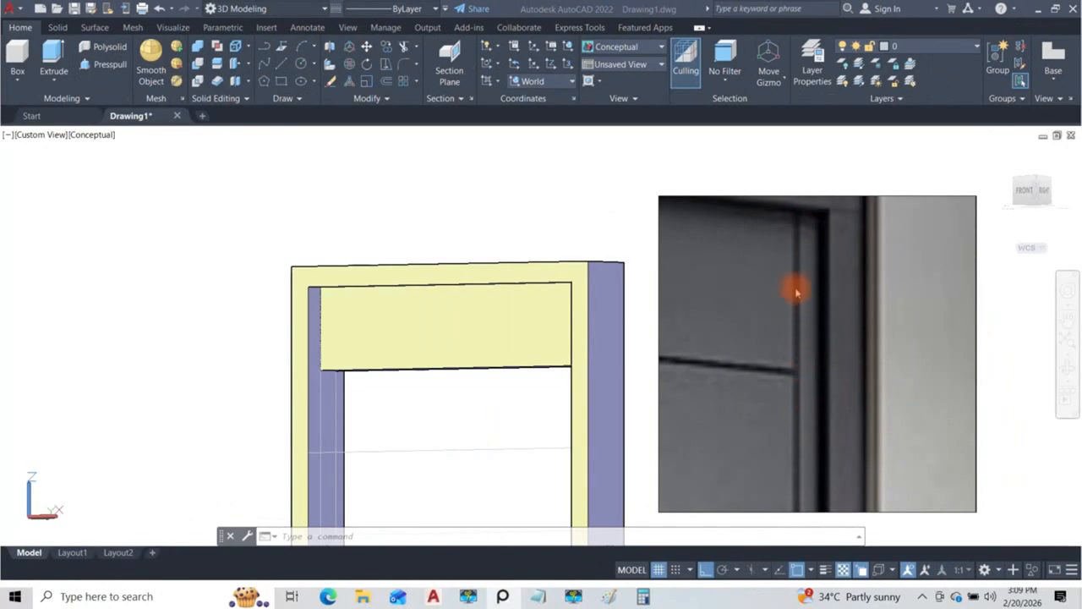
pyautogui.scroll(-4, 794, 292)
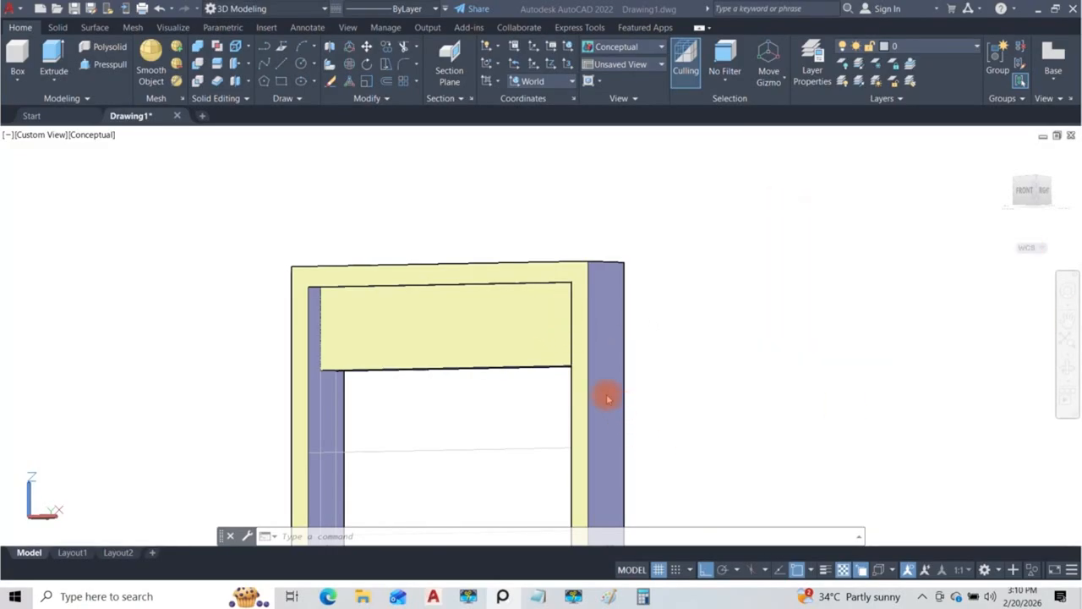
pyautogui.scroll(-10, 536, 323)
pyautogui.keyDown('shift'); pyautogui.moveTo(619, 399); pyautogui.dragTo(558, 363, button='middle'); pyautogui.keyUp('shift')
pyautogui.scroll(8, 561, 338)
pyautogui.moveTo(557, 311); pyautogui.dragTo(561, 393, button='middle')
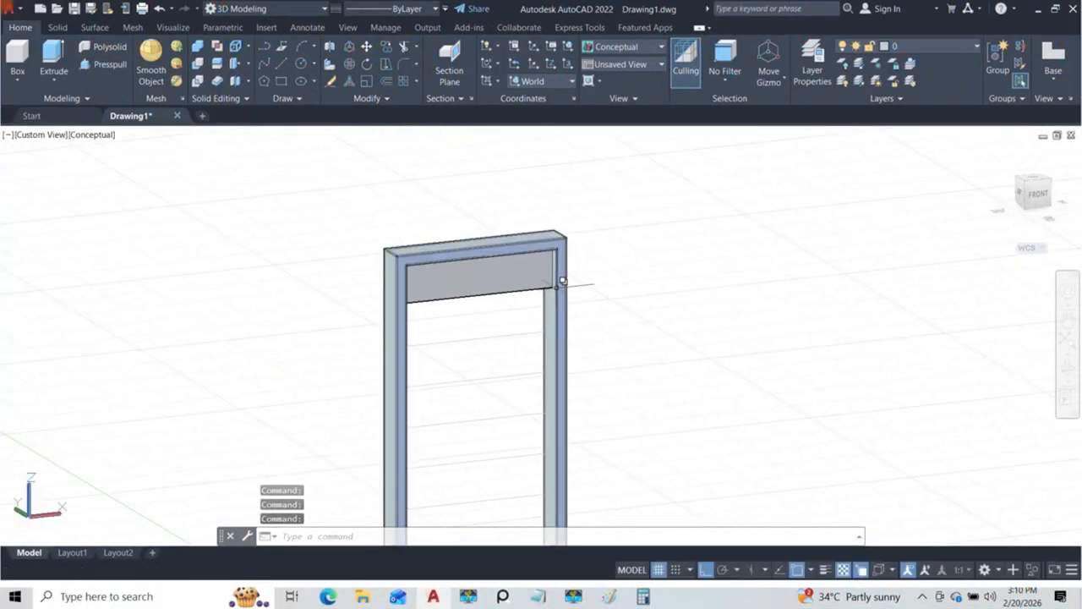
pyautogui.scroll(6, 550, 284)
pyautogui.scroll(-4, 548, 283)
pyautogui.keyDown('shift'); pyautogui.moveTo(543, 268); pyautogui.dragTo(512, 259, button='middle'); pyautogui.keyUp('shift')
# Step: Set the Front view and return to the 2D Wireframe visual style
pyautogui.click(38, 135)
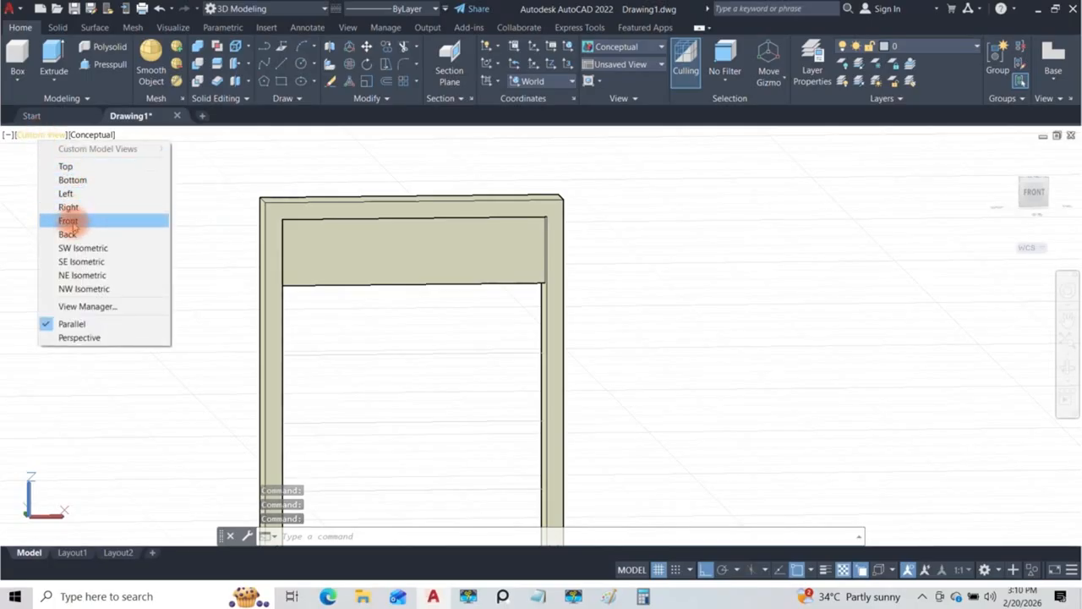
pyautogui.click(67, 221)
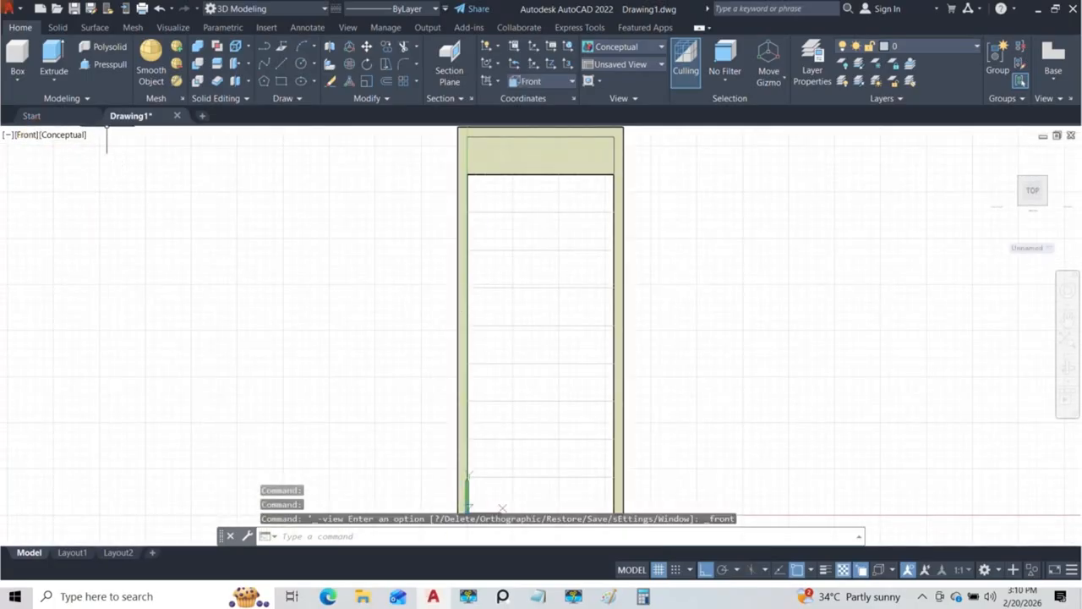
pyautogui.click(62, 138)
pyautogui.click(106, 168)
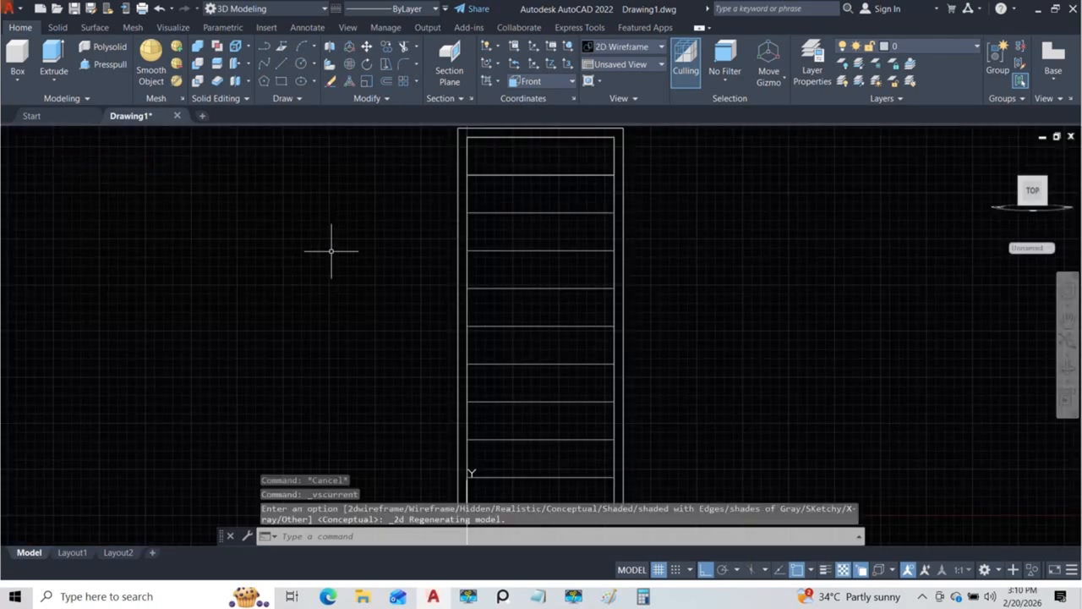
# Step: Draw a narrow full-height rectangle along the inside of the right frame jamb, from the frame's top down to the door base
pyautogui.scroll(5, 499, 295)
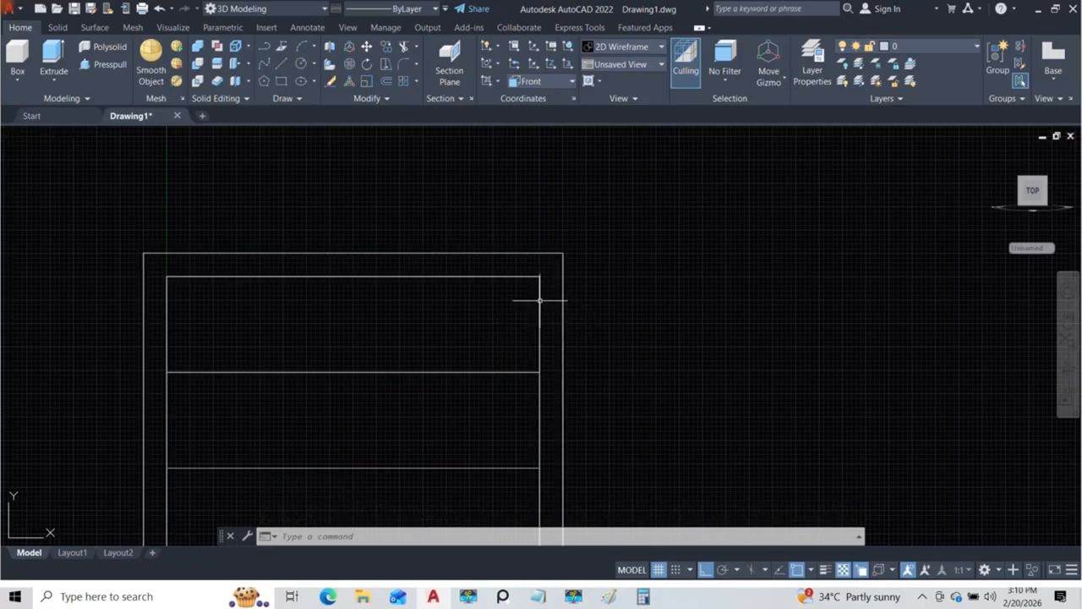
pyautogui.scroll(4, 536, 288)
pyautogui.write('rec')
pyautogui.press('Return')
pyautogui.click(542, 254)
pyautogui.scroll(-5, 541, 262)
pyautogui.moveTo(524, 370); pyautogui.dragTo(511, 204, button='middle')
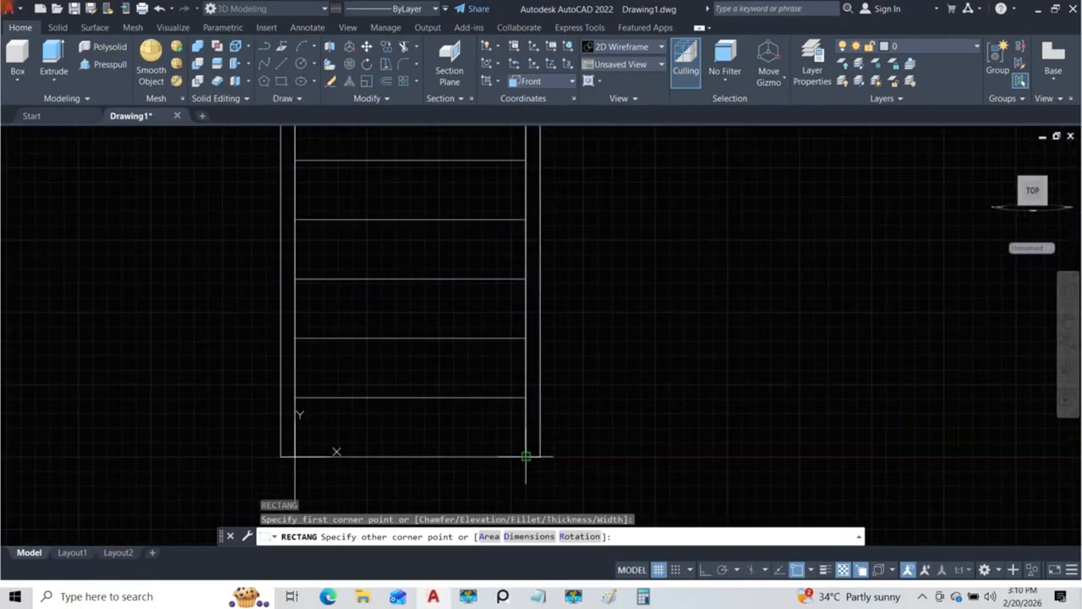
pyautogui.scroll(4, 529, 455)
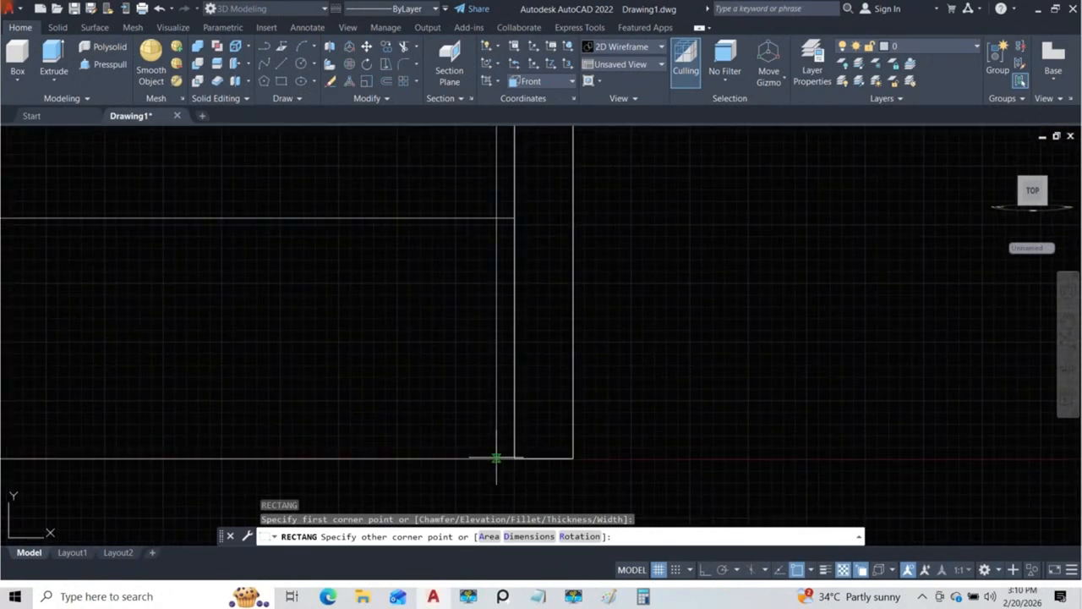
pyautogui.click(500, 458)
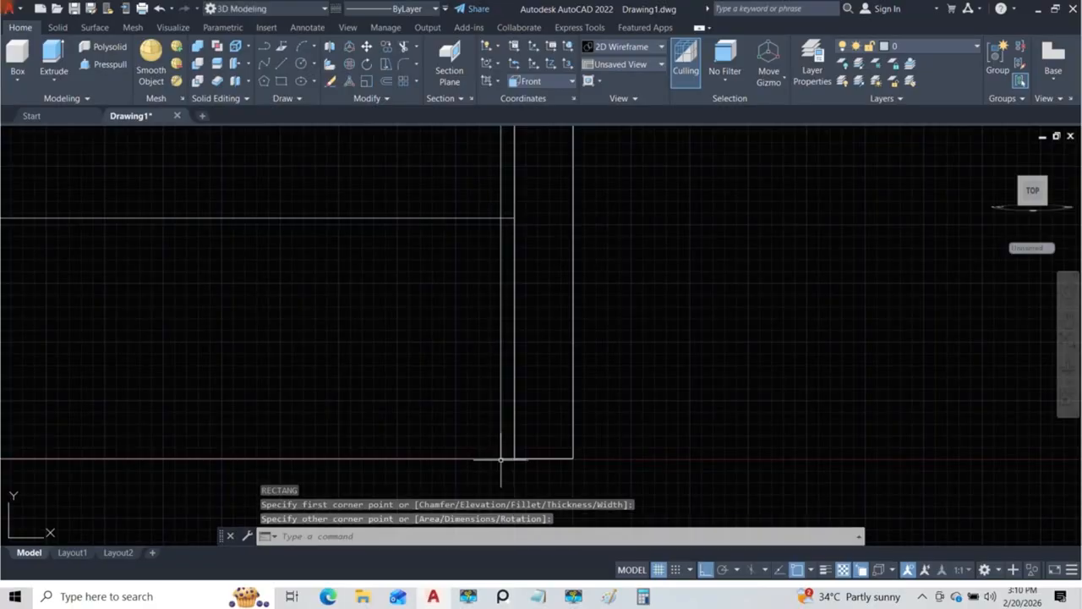
pyautogui.scroll(-4, 501, 474)
pyautogui.press('Escape')
# Step: Stretch the upper end of the narrow rectangle by its grip to meet the frame's inner top edge
pyautogui.scroll(5, 508, 319)
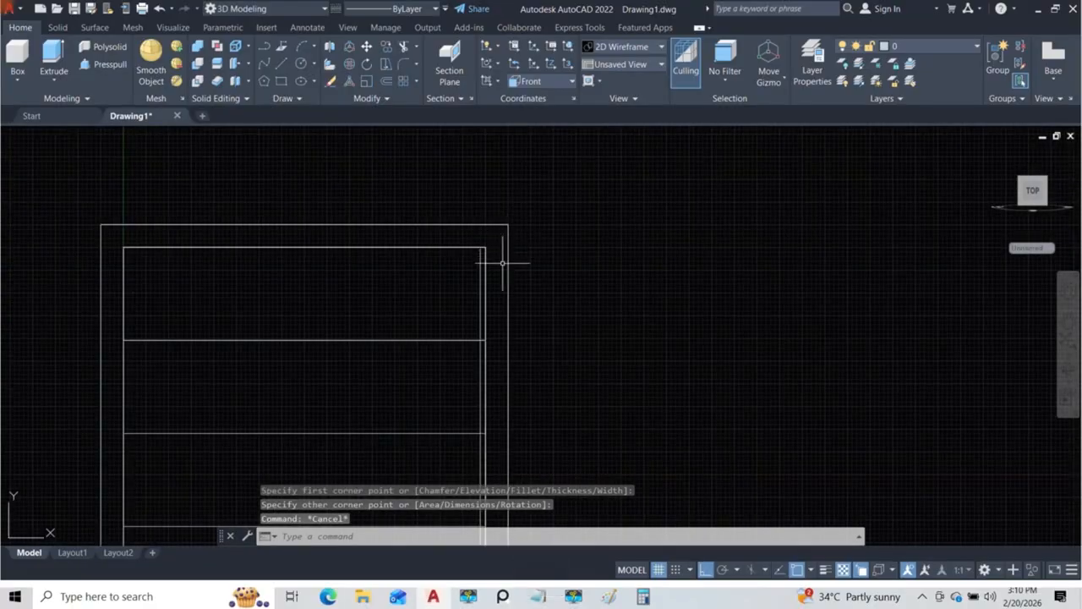
pyautogui.click(488, 317)
pyautogui.scroll(5, 495, 338)
pyautogui.scroll(2, 491, 230)
pyautogui.click(499, 230)
pyautogui.scroll(-8, 498, 253)
pyautogui.moveTo(515, 301); pyautogui.dragTo(516, 303, button='middle')
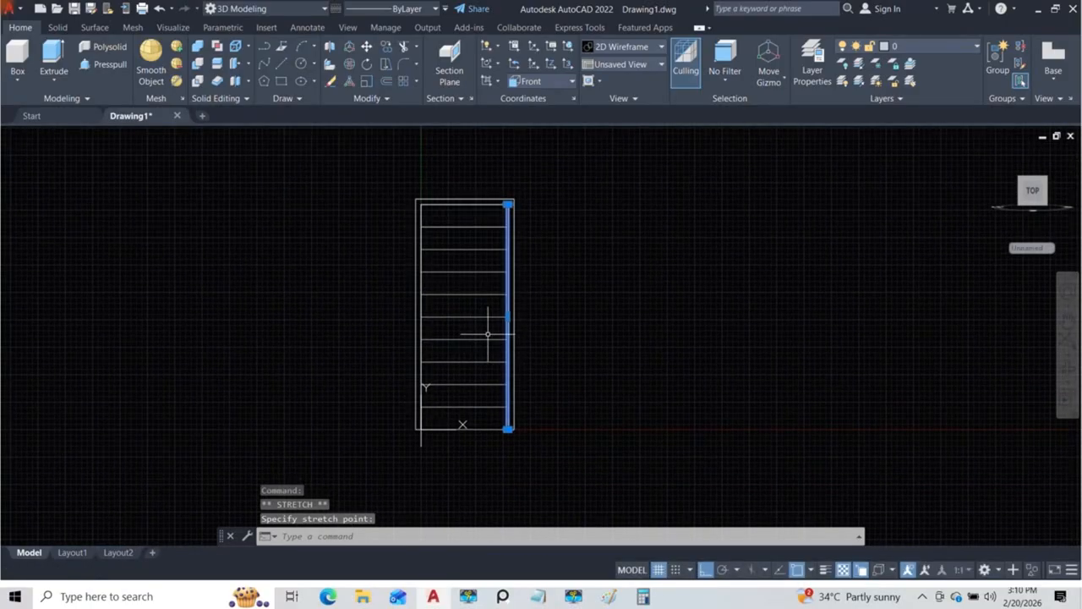
pyautogui.write('mi')
pyautogui.press('Return')
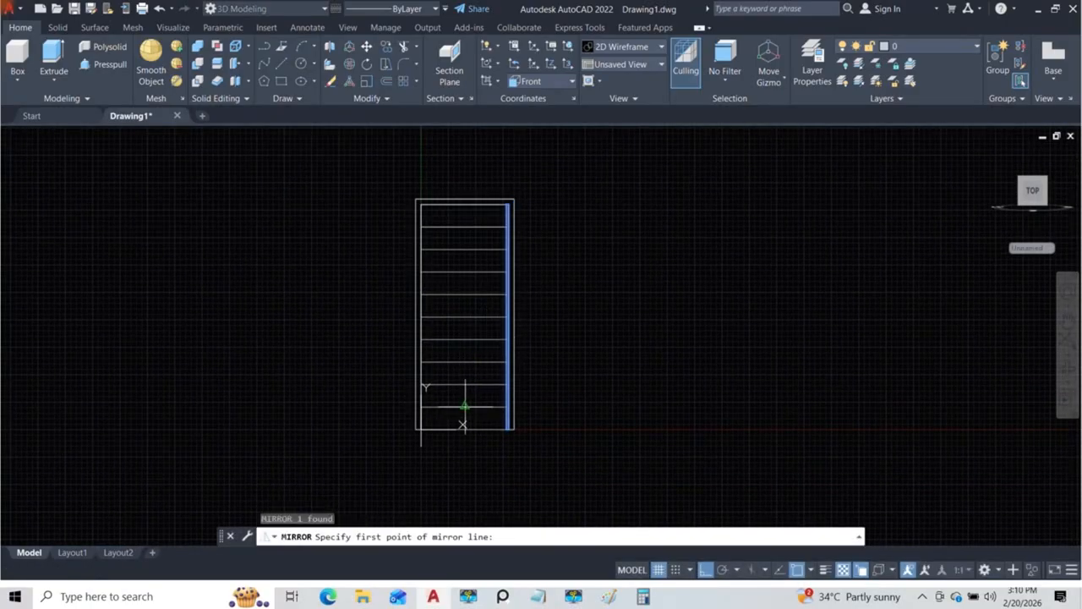
pyautogui.press('Escape')
# Step: Place the reference photo beside the model and draw a short vertical line down from the frame's inner top edge, just in front of the top section
pyautogui.scroll(6, 496, 216)
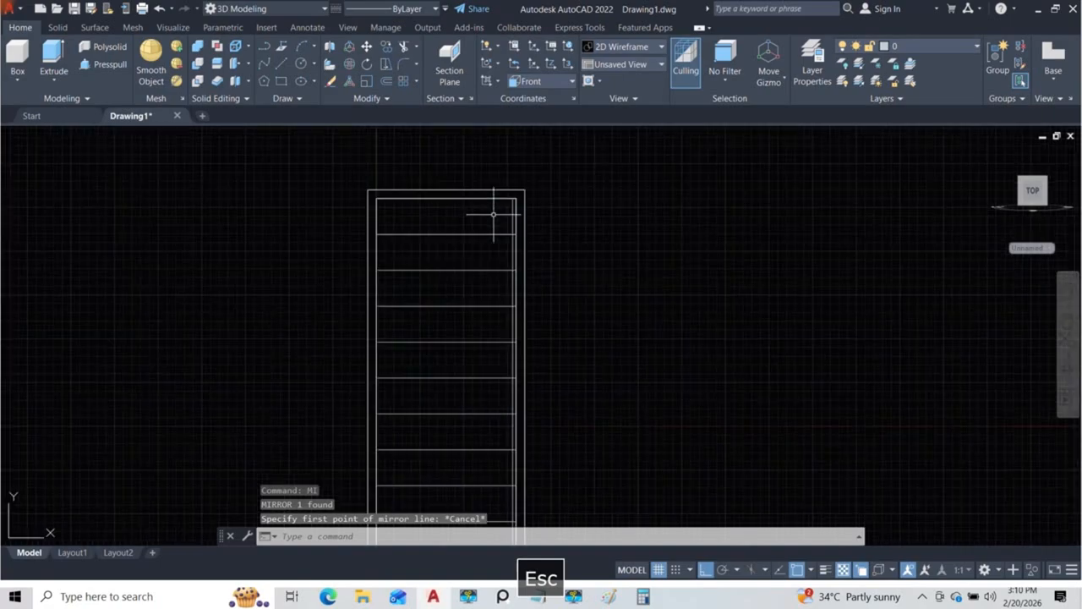
pyautogui.keyDown('shift'); pyautogui.moveTo(522, 245); pyautogui.dragTo(477, 309, button='middle'); pyautogui.keyUp('shift')
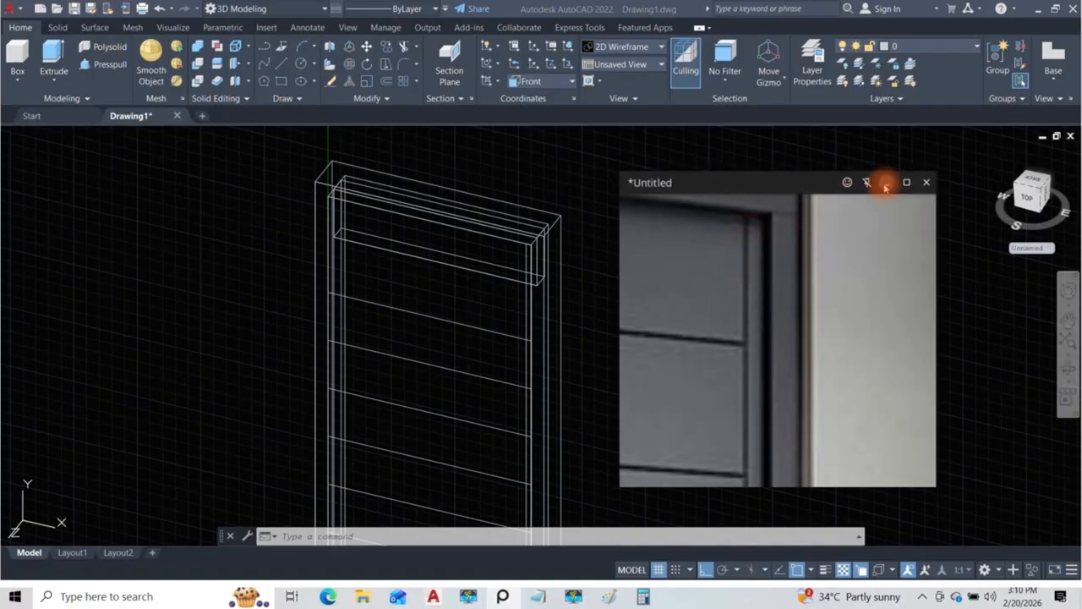
pyautogui.moveTo(811, 182); pyautogui.dragTo(857, 186)
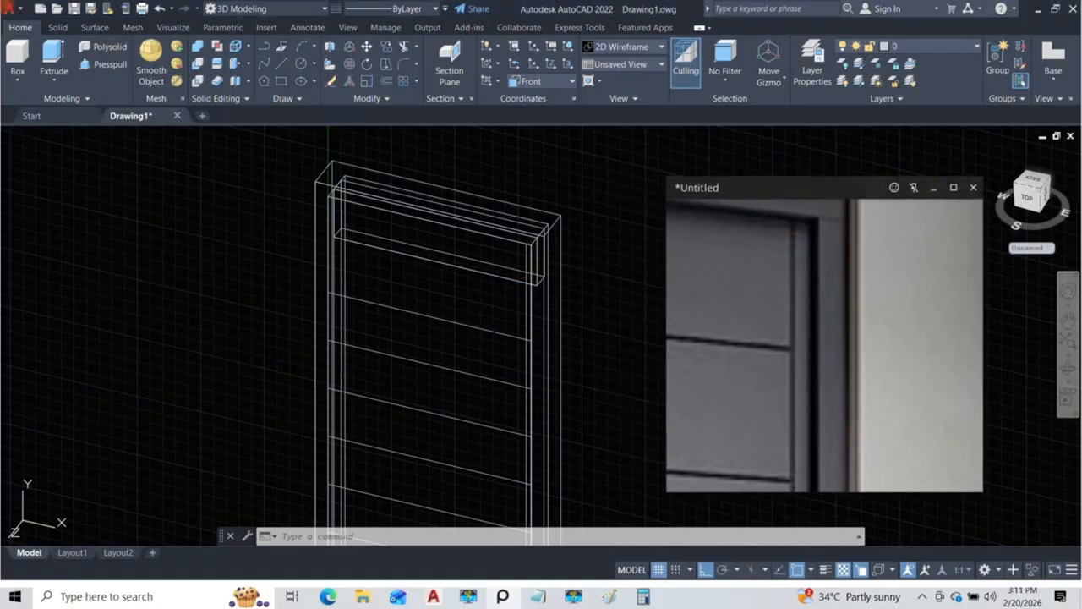
pyautogui.keyDown('shift'); pyautogui.moveTo(438, 305); pyautogui.dragTo(562, 309, button='middle'); pyautogui.keyUp('shift')
pyautogui.scroll(6, 516, 207)
pyautogui.scroll(5, 558, 208)
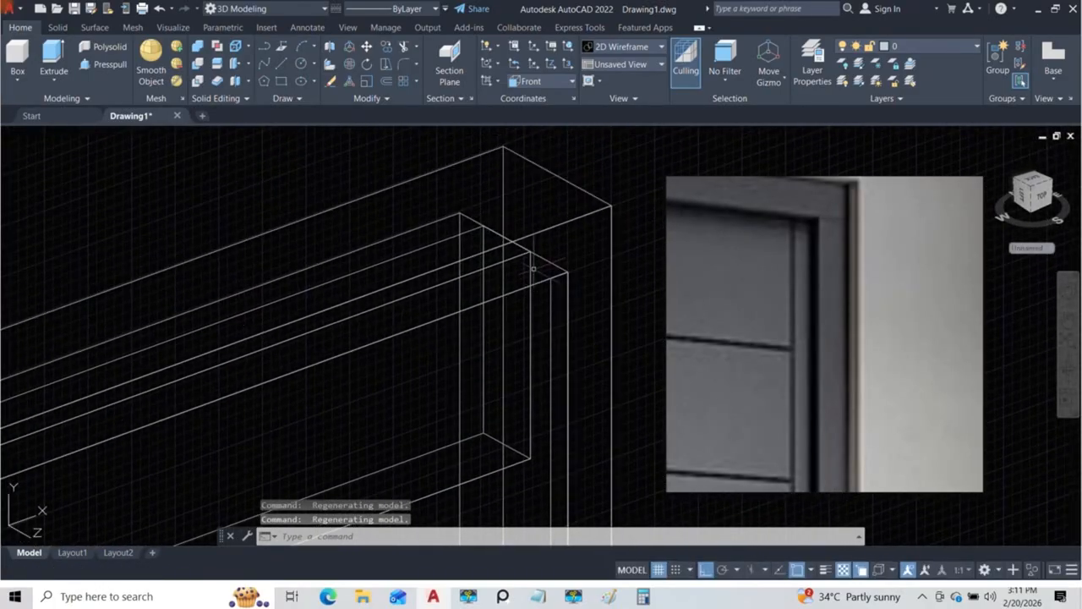
pyautogui.scroll(-4, 530, 232)
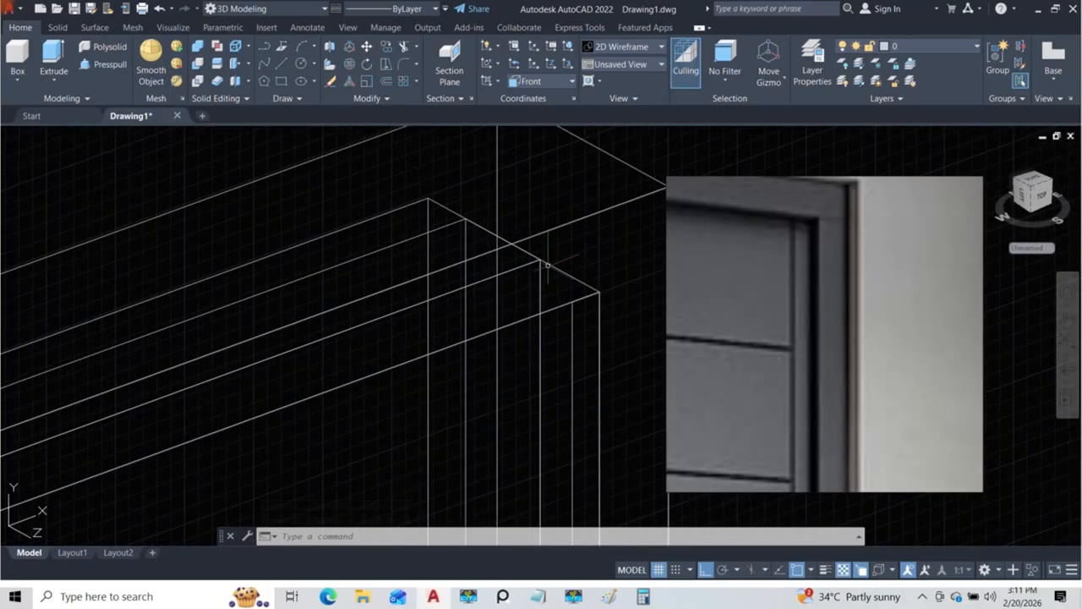
pyautogui.write('1')
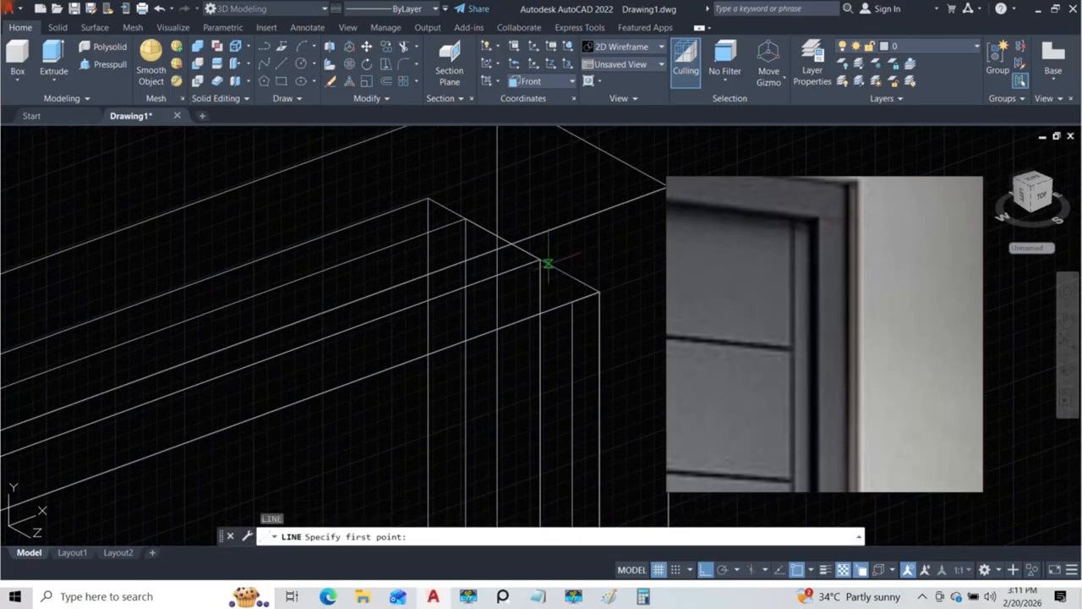
pyautogui.scroll(4, 550, 381)
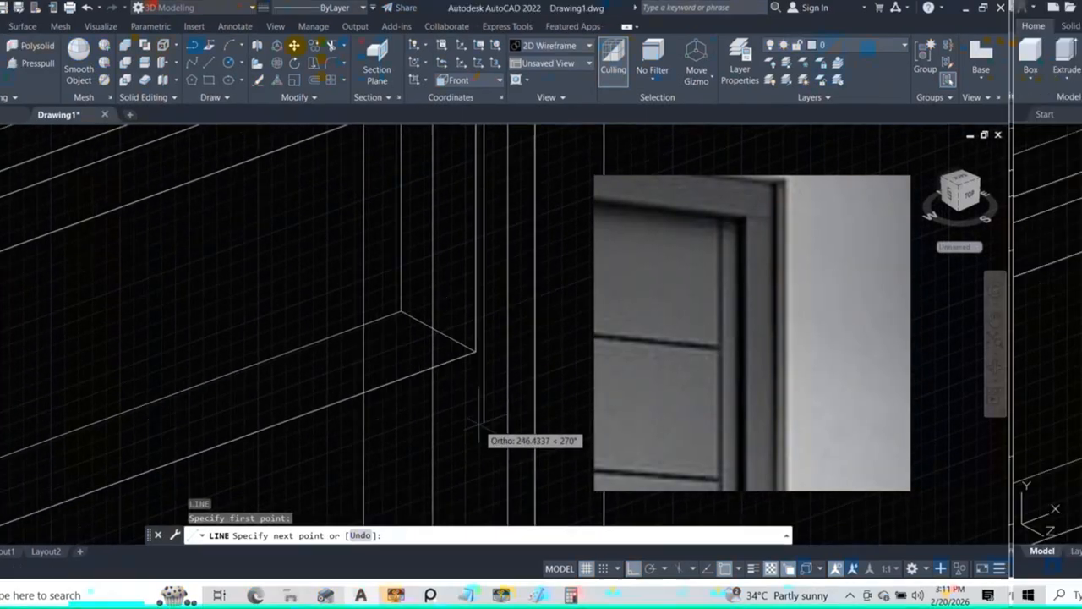
pyautogui.press('Escape')
# Step: Move the narrow strip rectangle back from the frame's inner front corner to the upper end of the short vertical line
pyautogui.scroll(-4, 548, 415)
pyautogui.scroll(2, 561, 263)
pyautogui.click(568, 261)
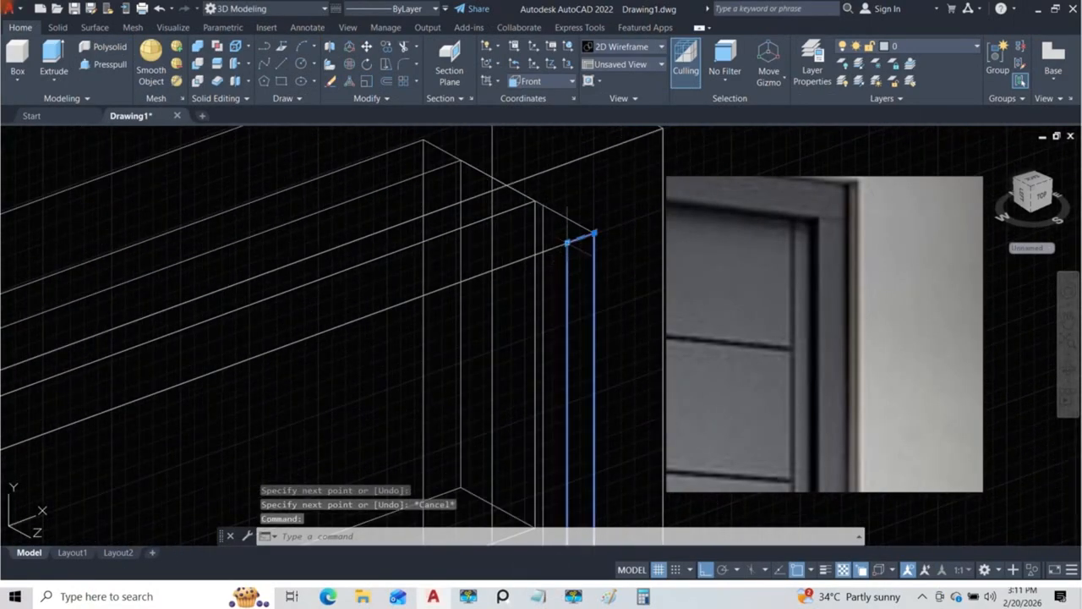
pyautogui.scroll(4, 572, 261)
pyautogui.write('m')
pyautogui.press('space')
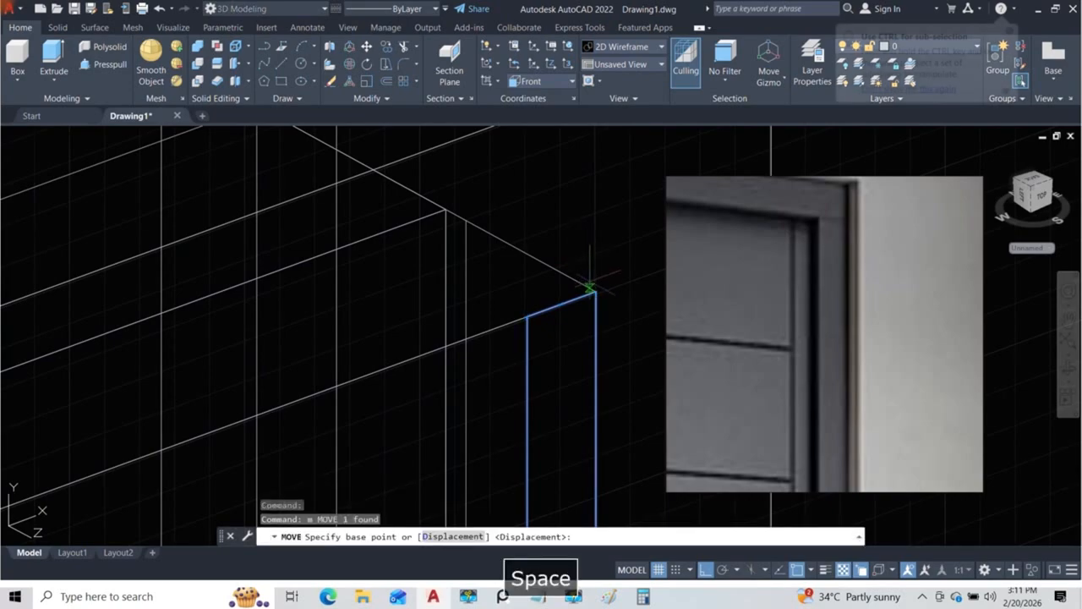
pyautogui.click(596, 292)
pyautogui.click(480, 213)
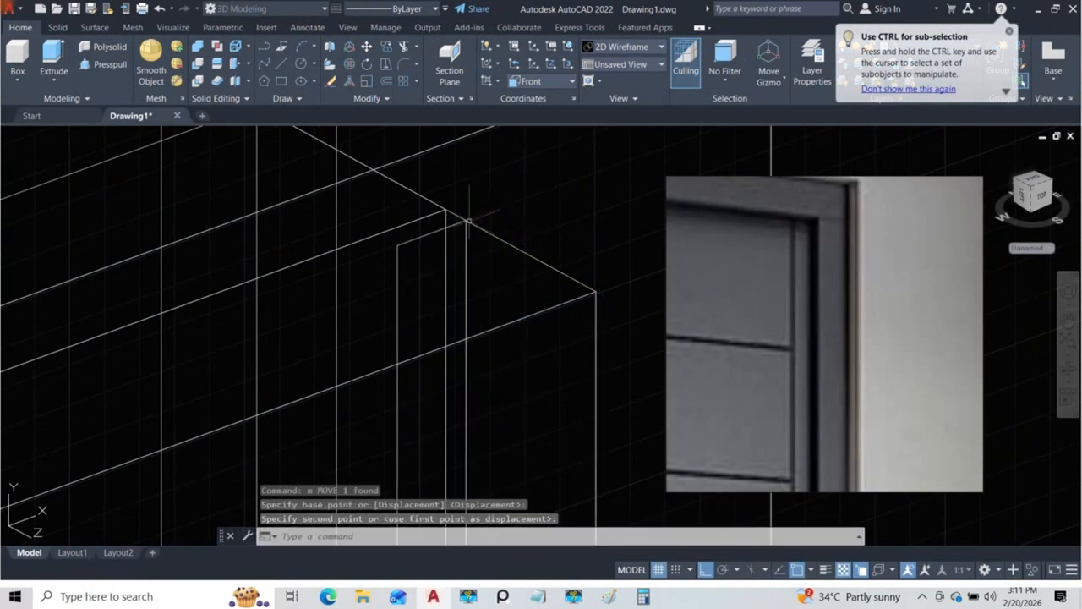
# Step: Mirror the short vertical line at the frame's inner top corner
pyautogui.scroll(-2, 515, 254)
pyautogui.scroll(-3, 515, 266)
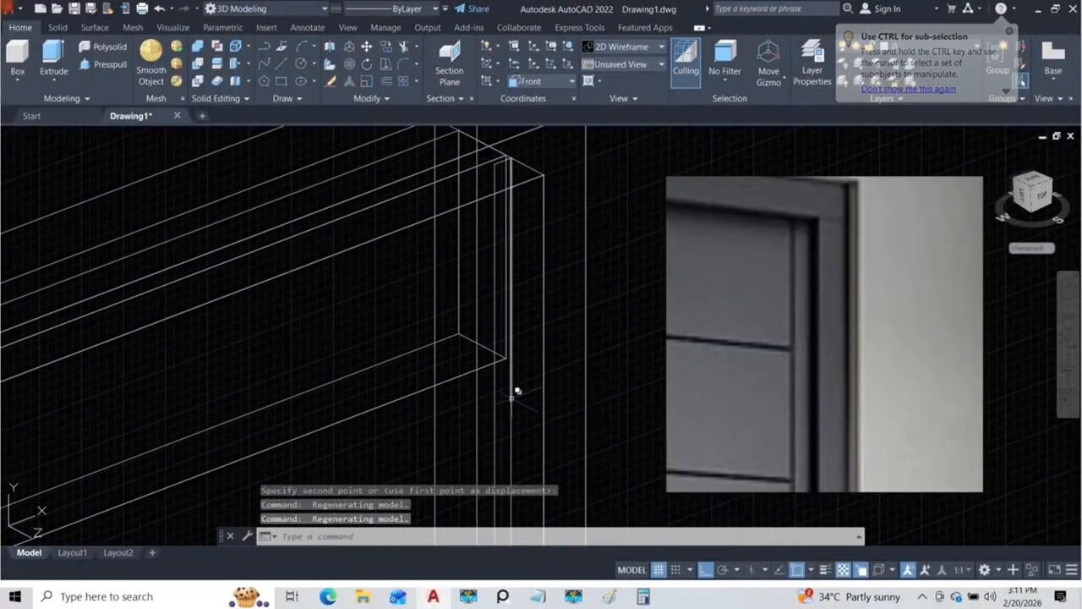
pyautogui.click(511, 396)
pyautogui.click(582, 444)
pyautogui.keyDown('shift'); pyautogui.moveTo(528, 294); pyautogui.dragTo(548, 353, button='middle'); pyautogui.keyUp('shift')
pyautogui.scroll(4, 510, 254)
pyautogui.moveTo(528, 271)
pyautogui.keyDown('shift'); pyautogui.mouseDown(button='middle')
pyautogui.moveTo(543, 285)
pyautogui.moveTo(531, 287)
pyautogui.mouseUp(button='middle'); pyautogui.keyUp('shift')
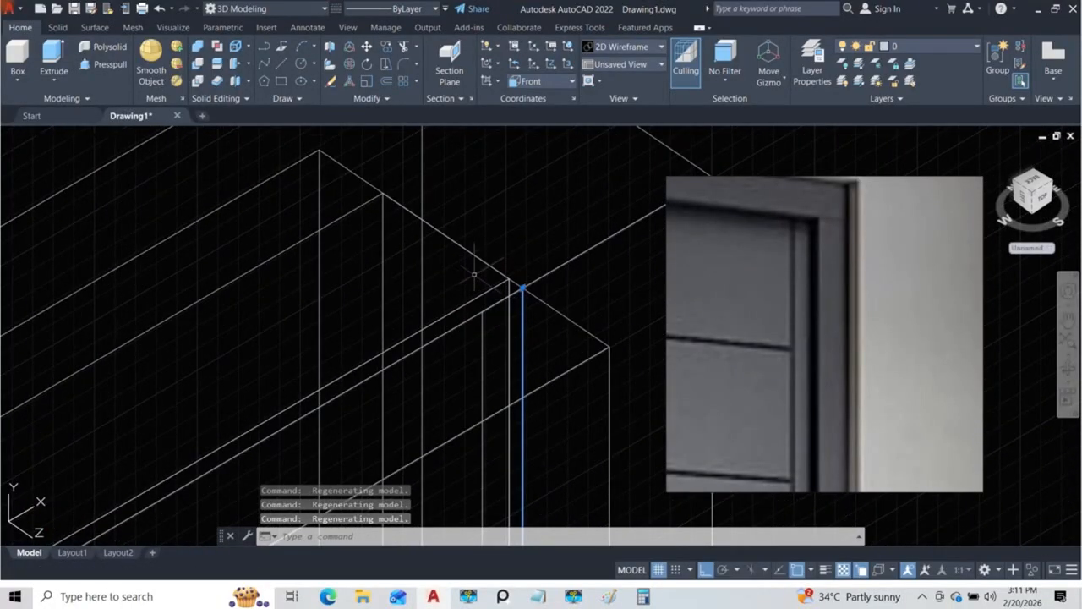
pyautogui.write('mi')
pyautogui.press('Return')
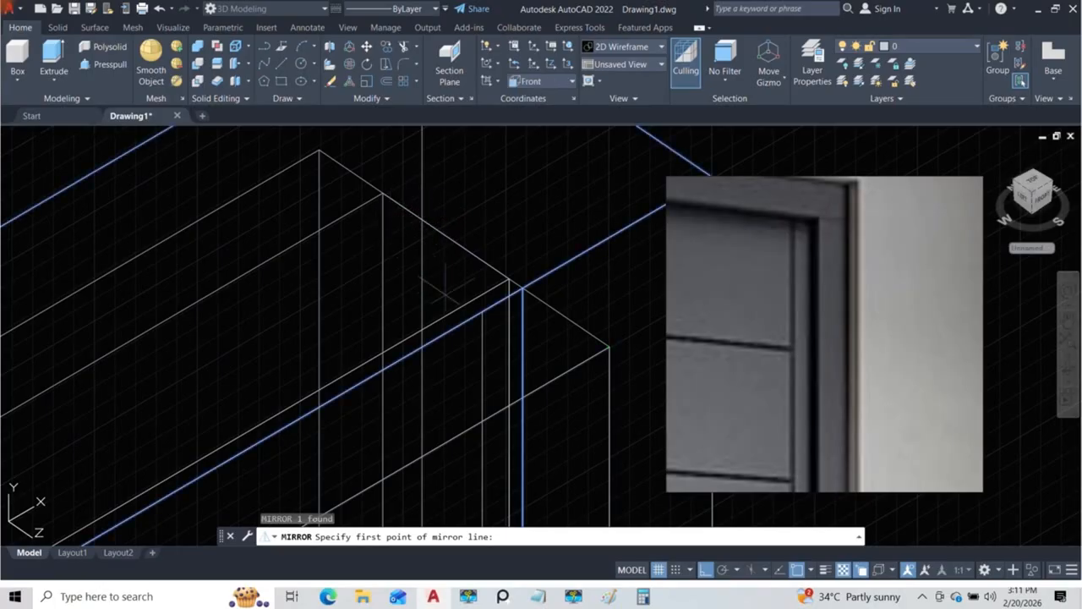
pyautogui.scroll(-2, 465, 279)
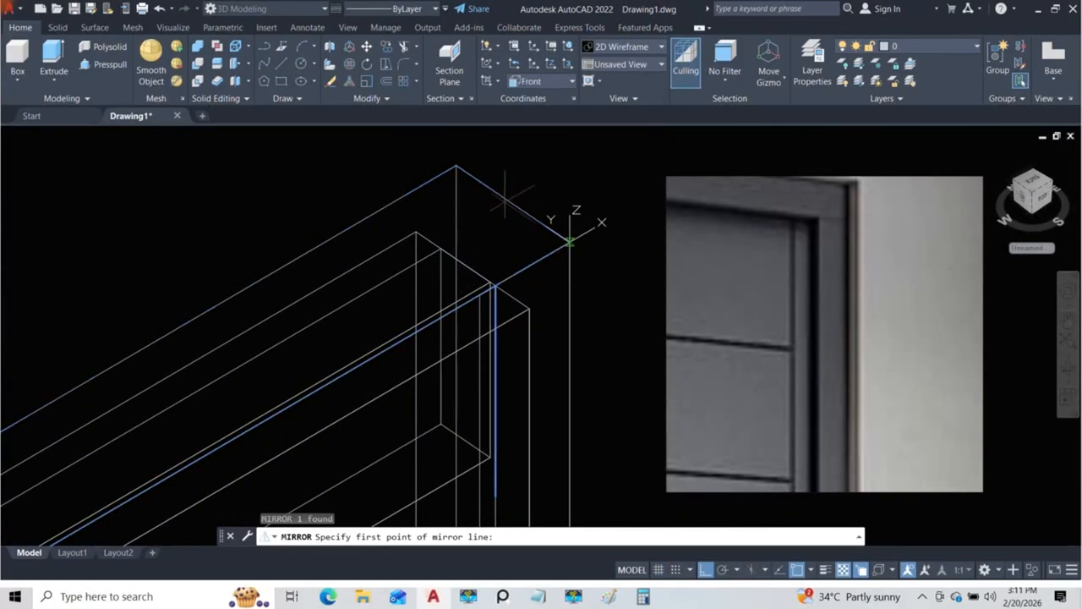
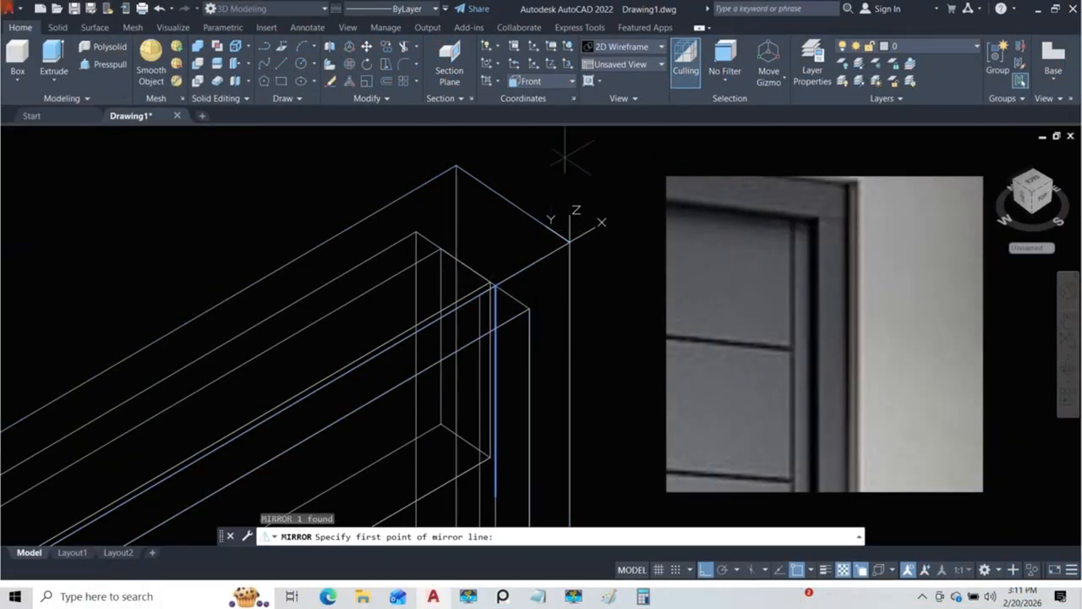
# Step: Switch the coordinate system to World and cancel the pending mirror of the short vertical line
pyautogui.click(555, 84)
pyautogui.click(530, 95)
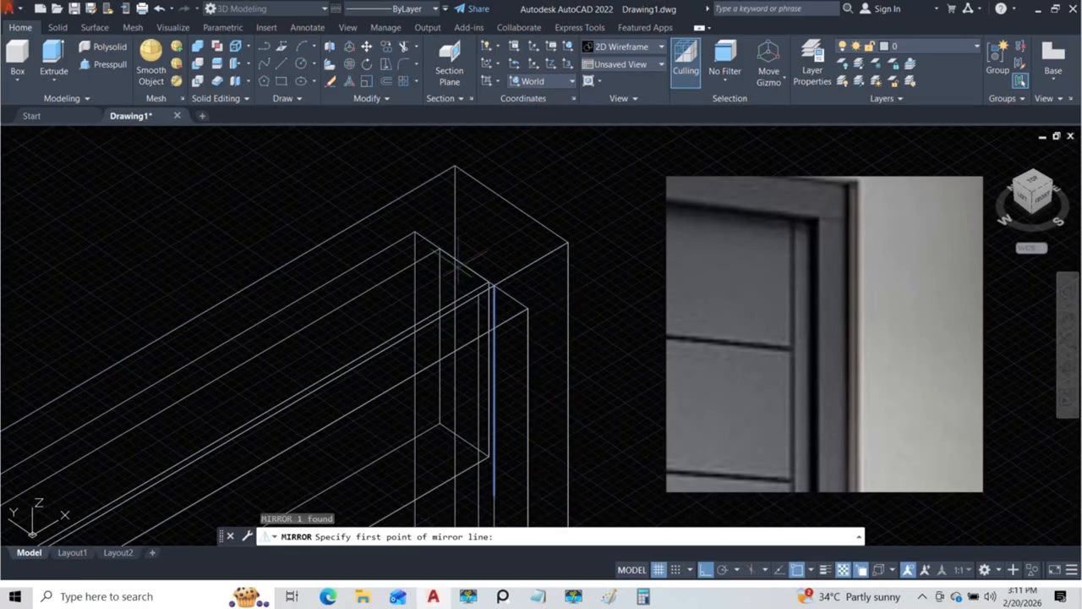
pyautogui.press('Escape')
pyautogui.moveTo(490, 462); pyautogui.dragTo(482, 340, button='middle')
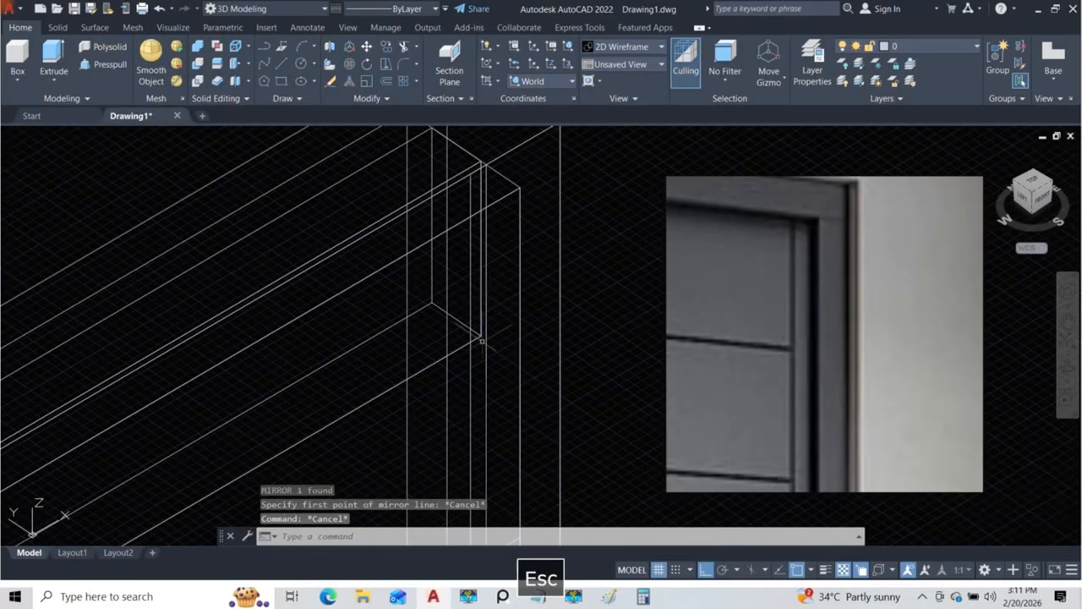
pyautogui.click(484, 365)
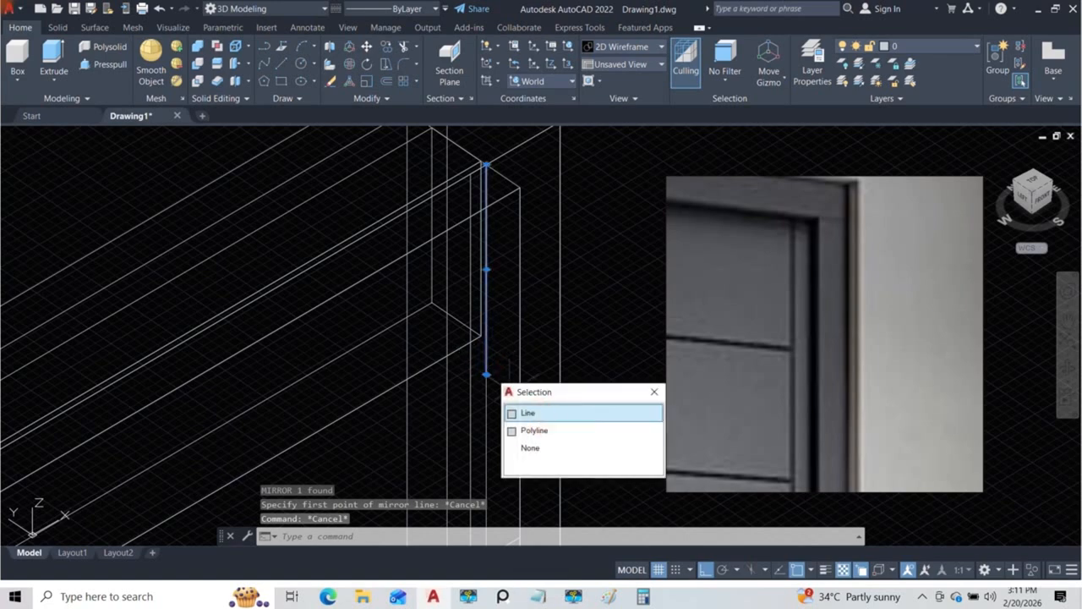
pyautogui.scroll(-4, 503, 350)
pyautogui.scroll(5, 492, 298)
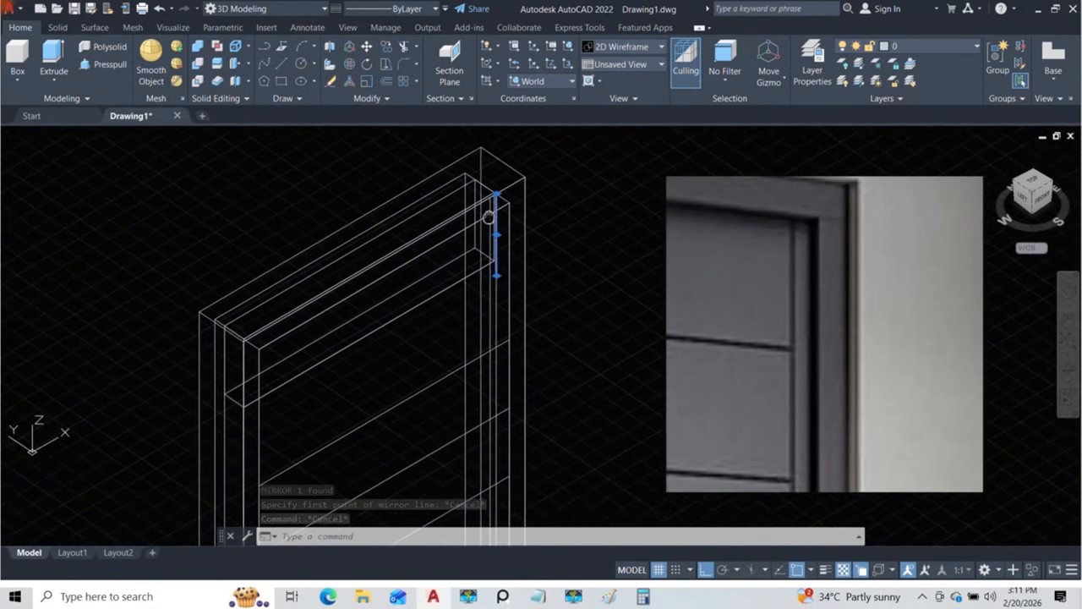
pyautogui.scroll(2, 503, 217)
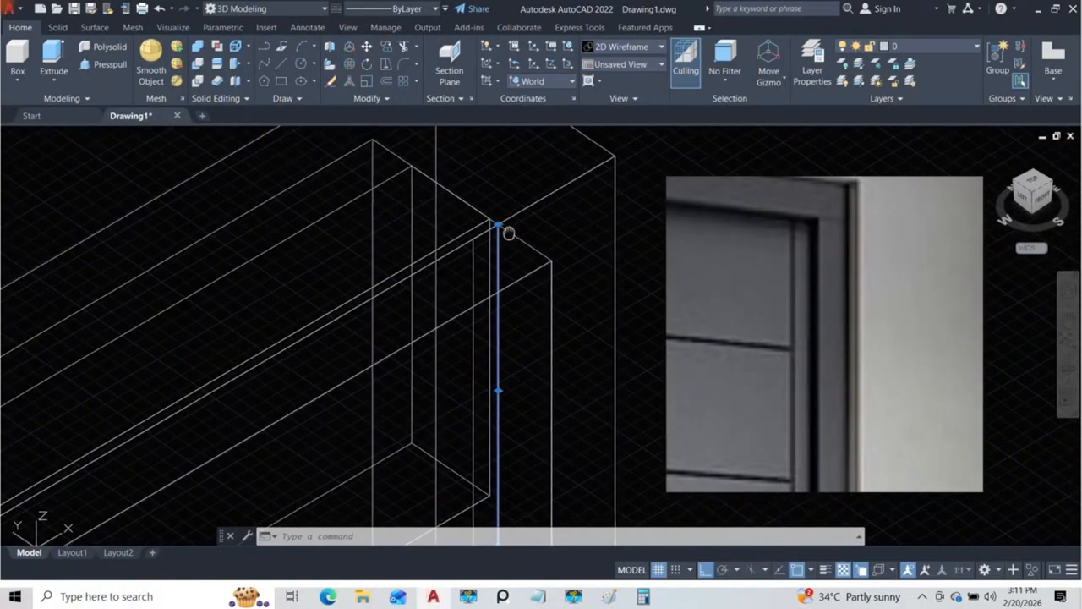
pyautogui.keyDown('shift'); pyautogui.moveTo(532, 299); pyautogui.dragTo(548, 354, button='middle'); pyautogui.keyUp('shift')
pyautogui.scroll(5, 493, 266)
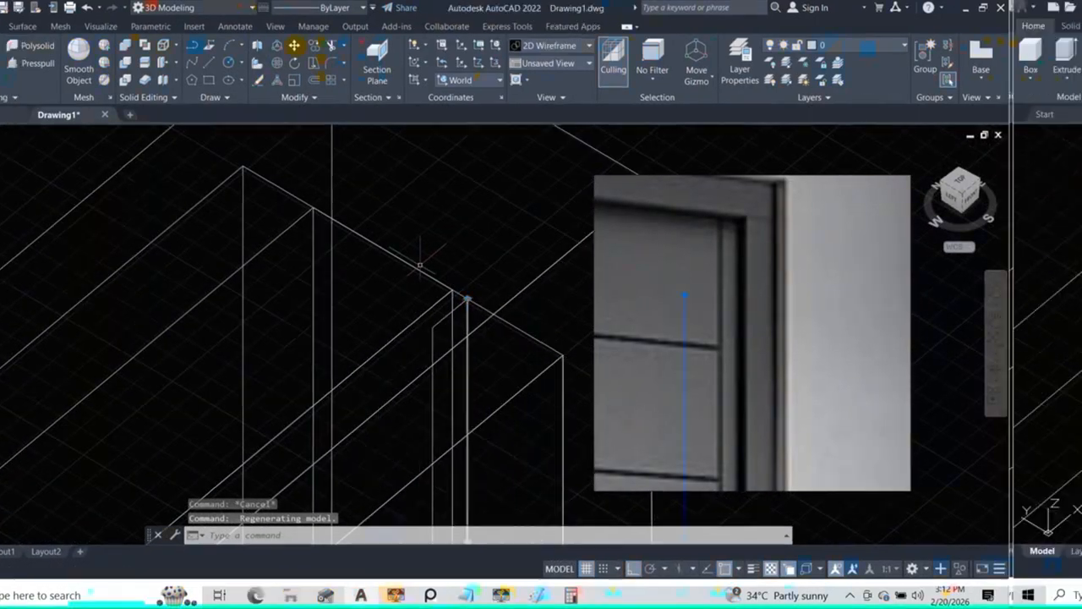
pyautogui.write('mi')
pyautogui.press('Return')
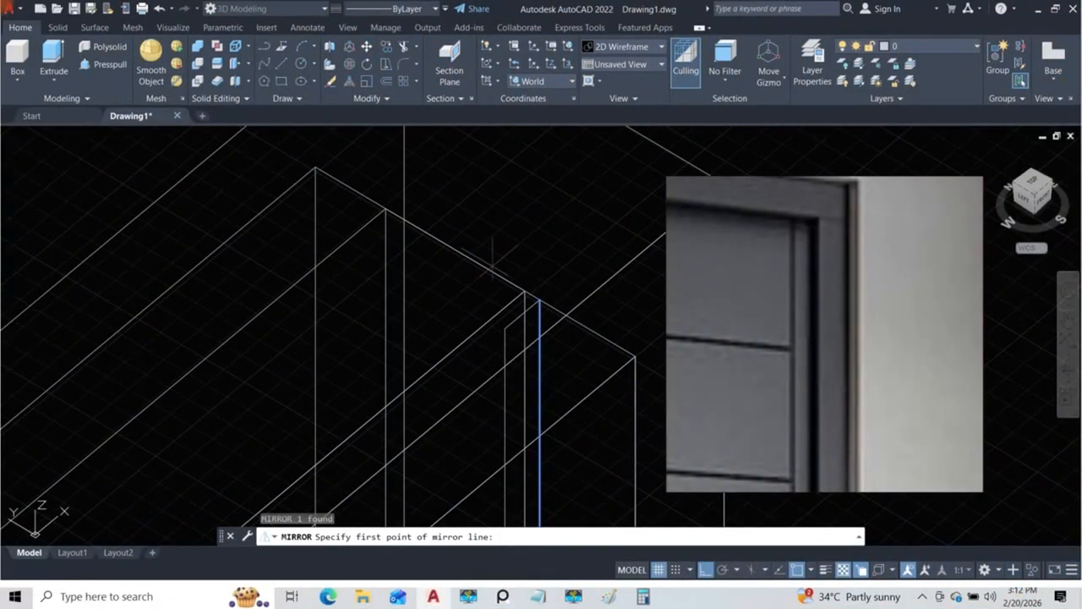
pyautogui.scroll(-2, 389, 237)
pyautogui.moveTo(425, 269); pyautogui.dragTo(429, 305, button='middle')
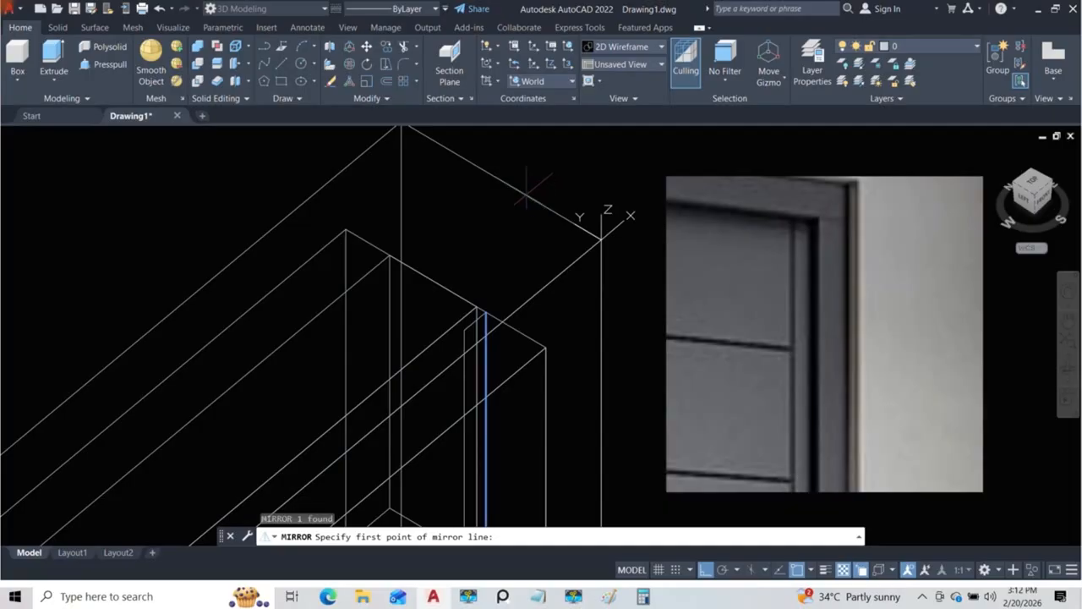
pyautogui.click(811, 573)
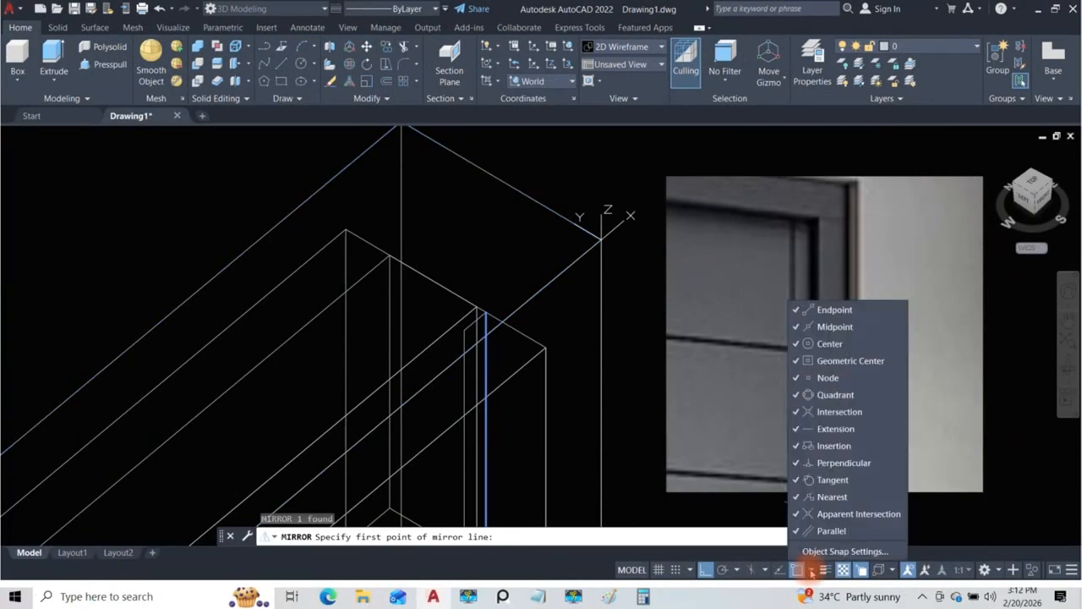
pyautogui.click(811, 572)
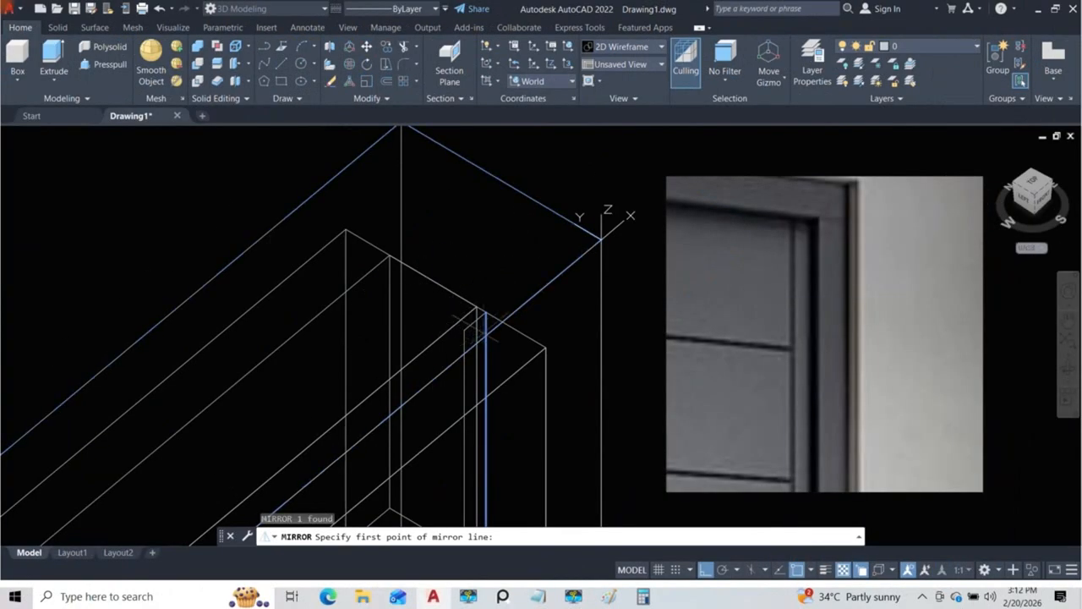
pyautogui.press('Escape')
pyautogui.press('Escape')
pyautogui.press('Escape')
pyautogui.scroll(5, 486, 362)
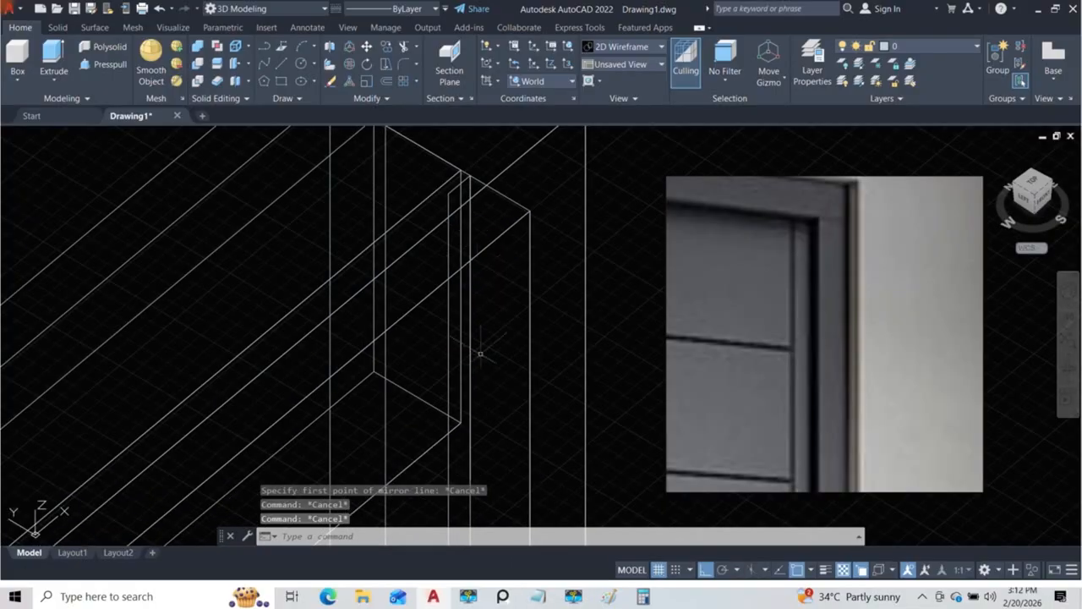
# Step: Copy the short vertical line from its upper end to a point on the frame's inner top edge just behind the top section
pyautogui.press('F7')
pyautogui.click(463, 354)
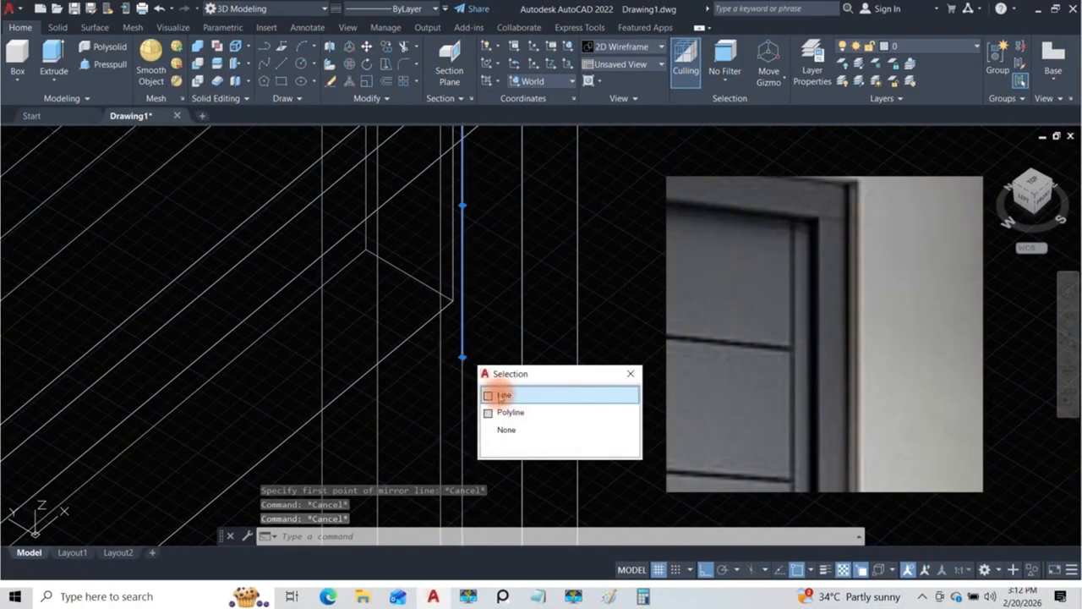
pyautogui.click(497, 389)
pyautogui.scroll(4, 500, 378)
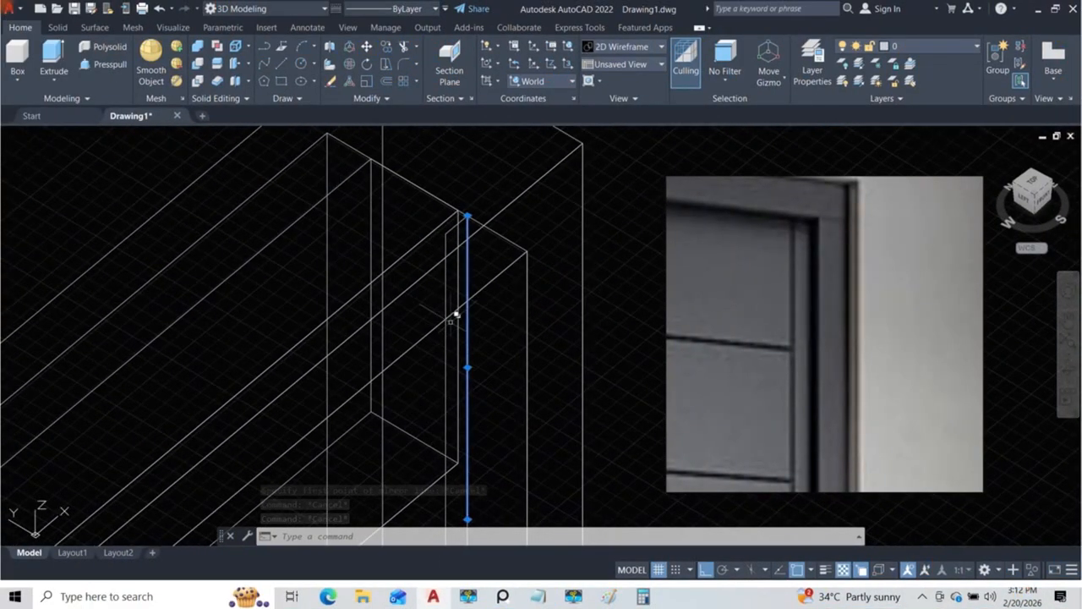
pyautogui.write('co')
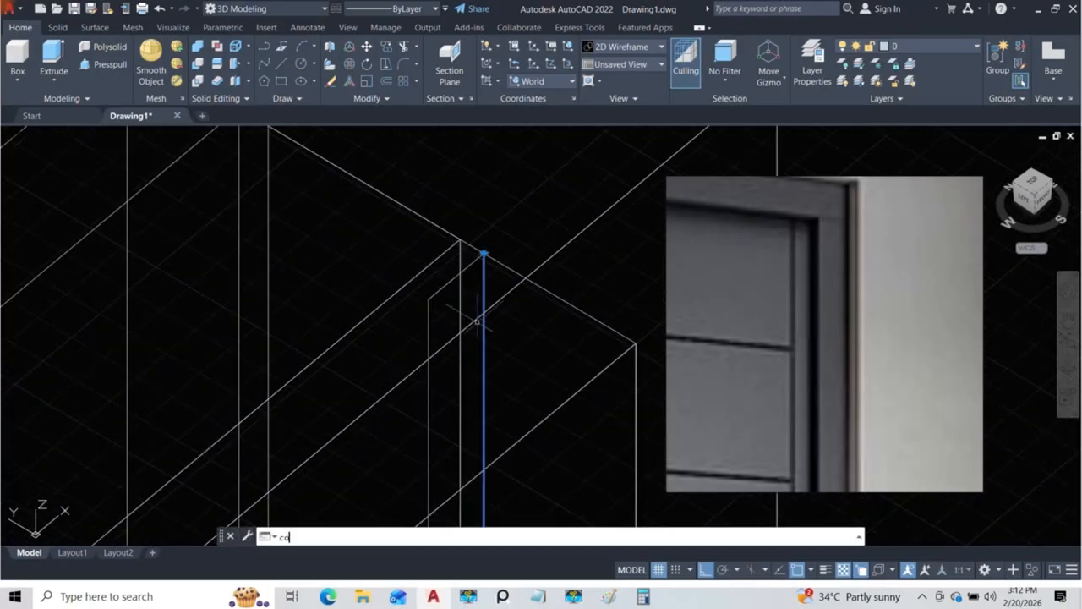
pyautogui.press('Return')
pyautogui.click(484, 253)
pyautogui.moveTo(485, 244); pyautogui.dragTo(533, 329, button='middle')
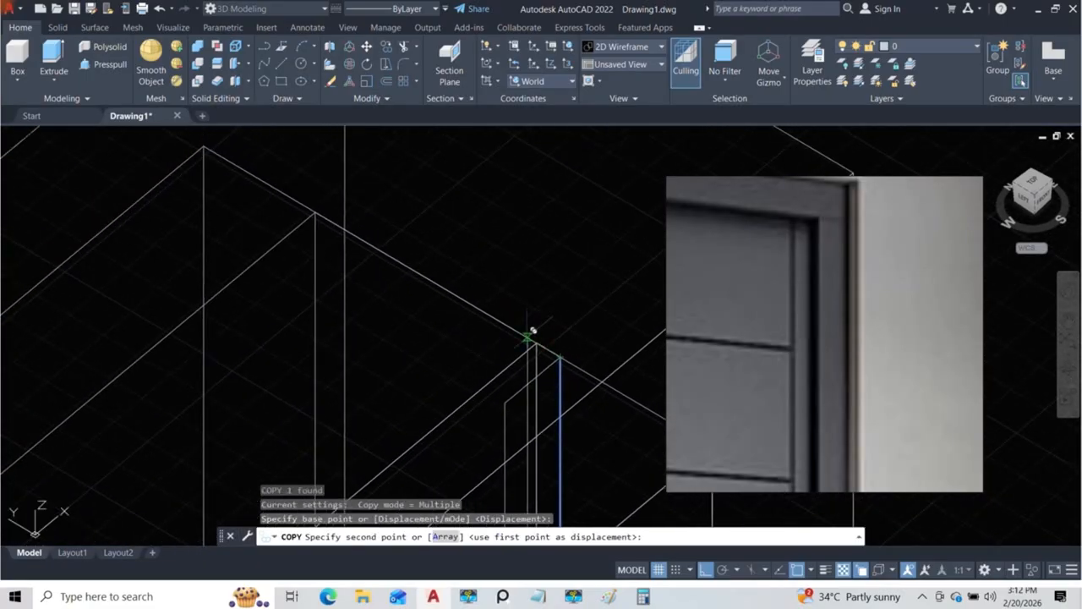
pyautogui.click(295, 194)
pyautogui.press('Escape')
pyautogui.press('Escape')
# Step: Extrude the narrow strip rectangle back along the frame's inner top edge to the upper end of the copied line
pyautogui.scroll(-6, 296, 215)
pyautogui.scroll(4, 388, 263)
pyautogui.moveTo(387, 265); pyautogui.dragTo(476, 298, button='middle')
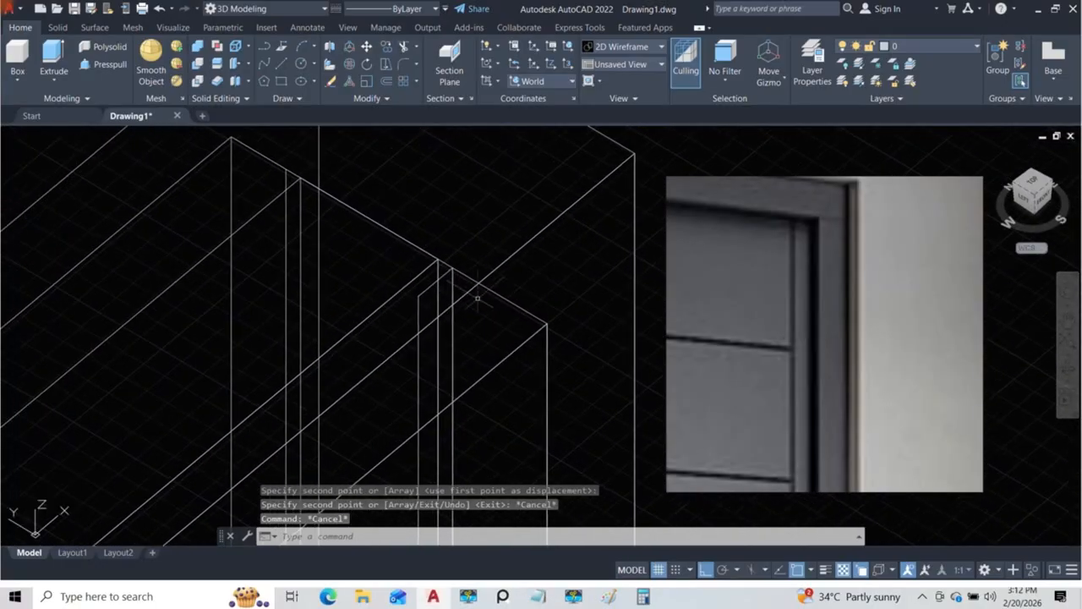
pyautogui.click(53, 85)
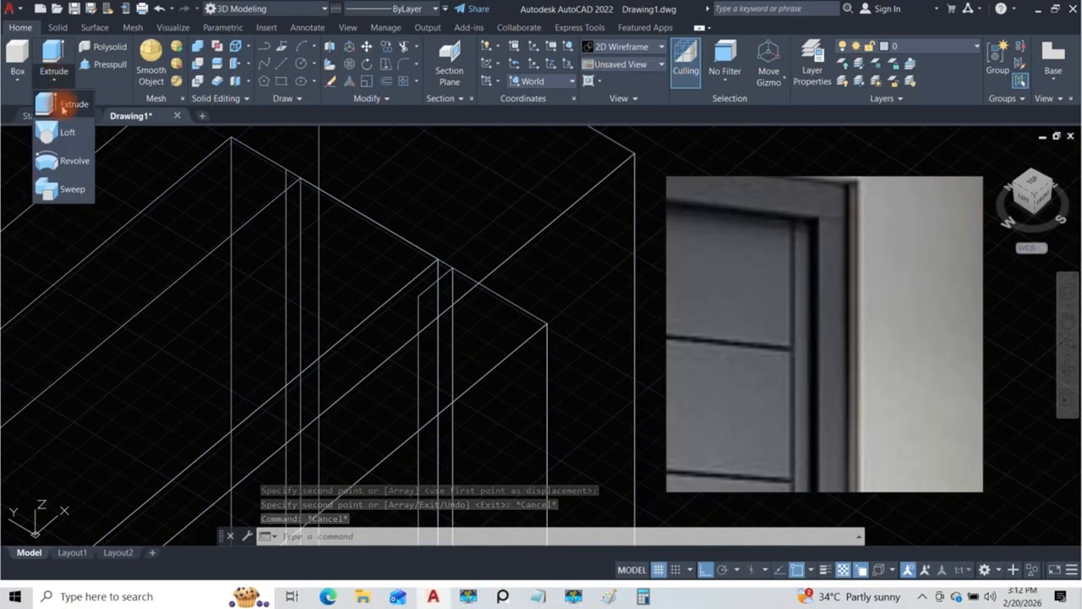
pyautogui.click(62, 105)
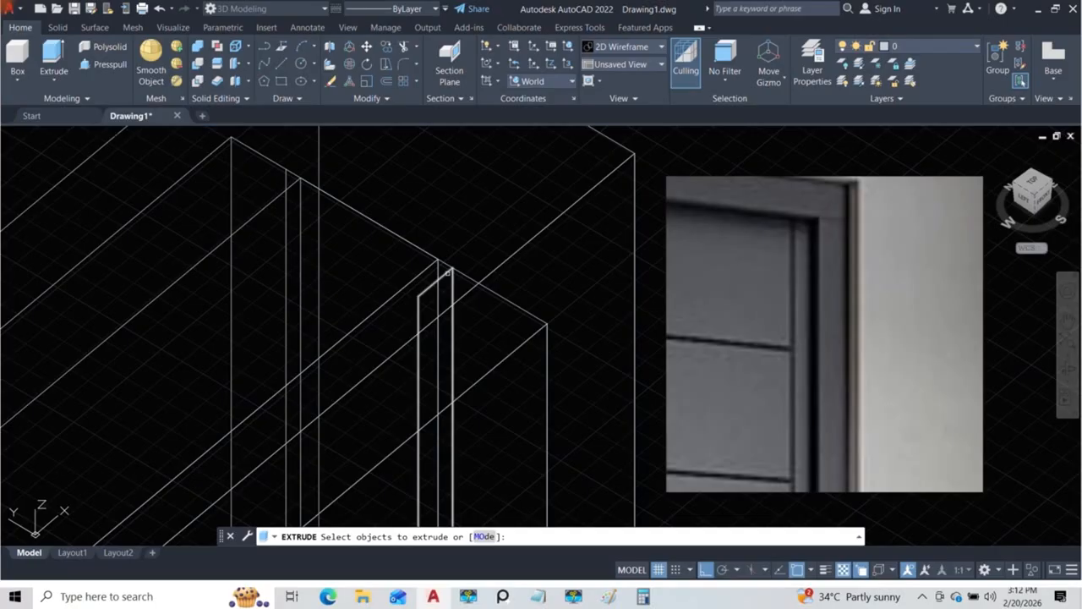
pyautogui.click(448, 271)
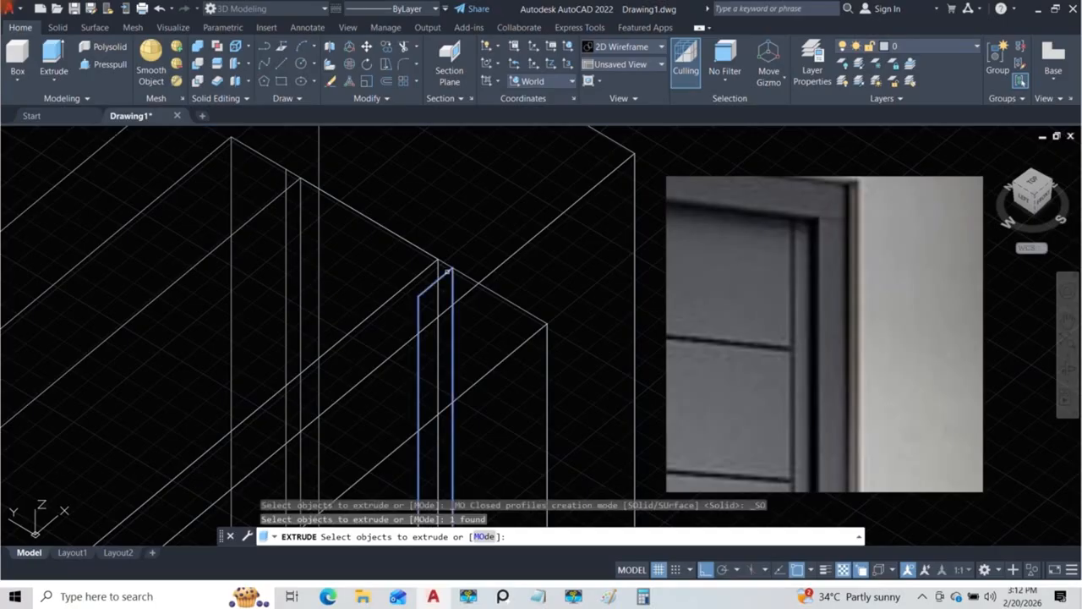
pyautogui.press('Return')
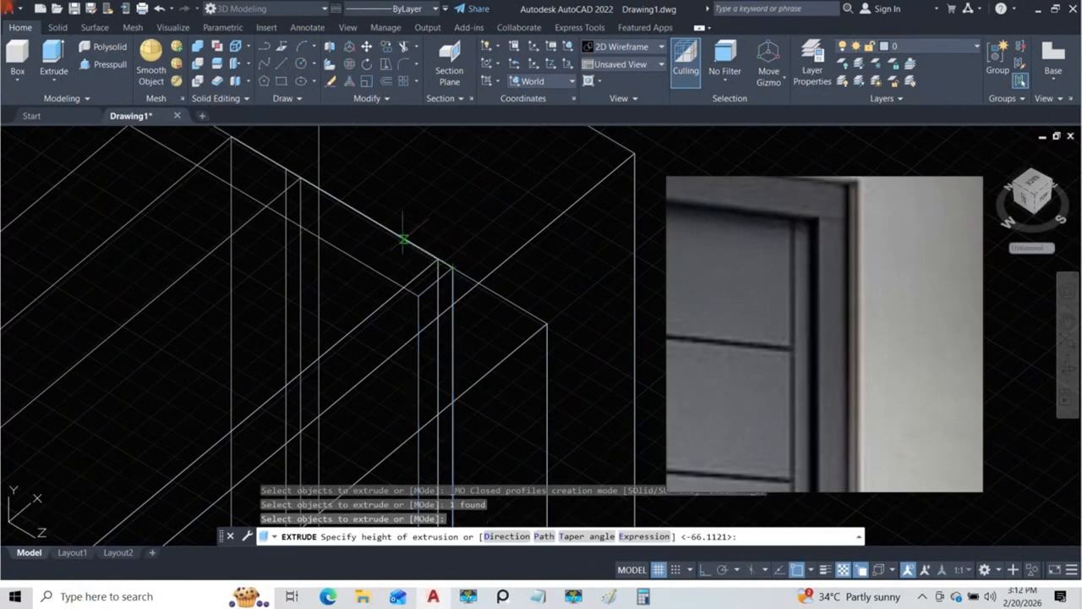
pyautogui.scroll(2, 286, 198)
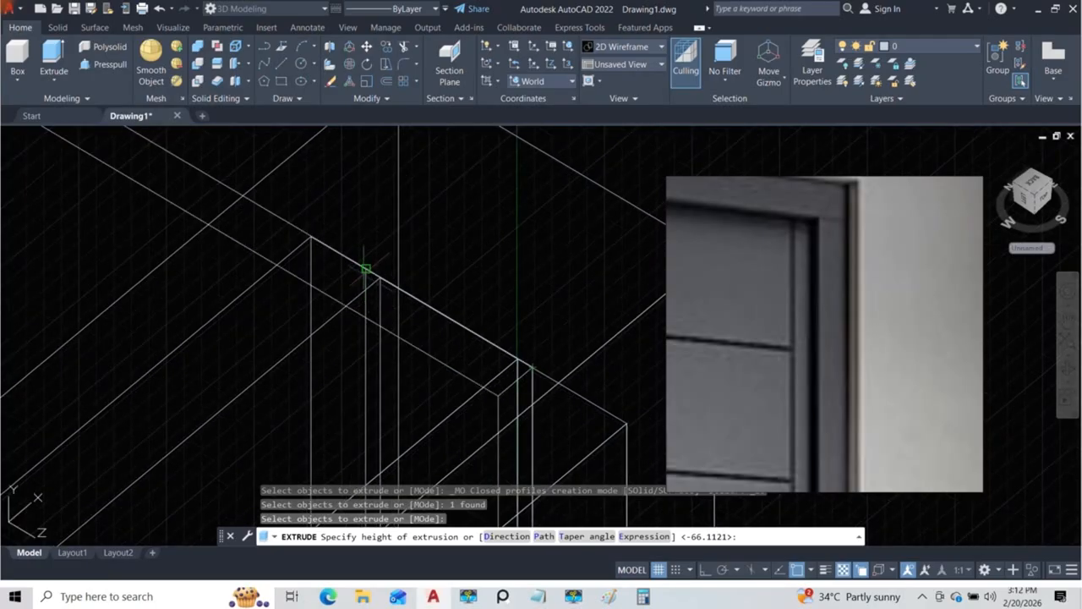
pyautogui.keyDown('shift'); pyautogui.moveTo(365, 271); pyautogui.dragTo(110, 150, button='middle'); pyautogui.keyUp('shift')
# Step: Set the visual style to Conceptual and inspect the extruded side strip and the top section from several angles
pyautogui.click(100, 137)
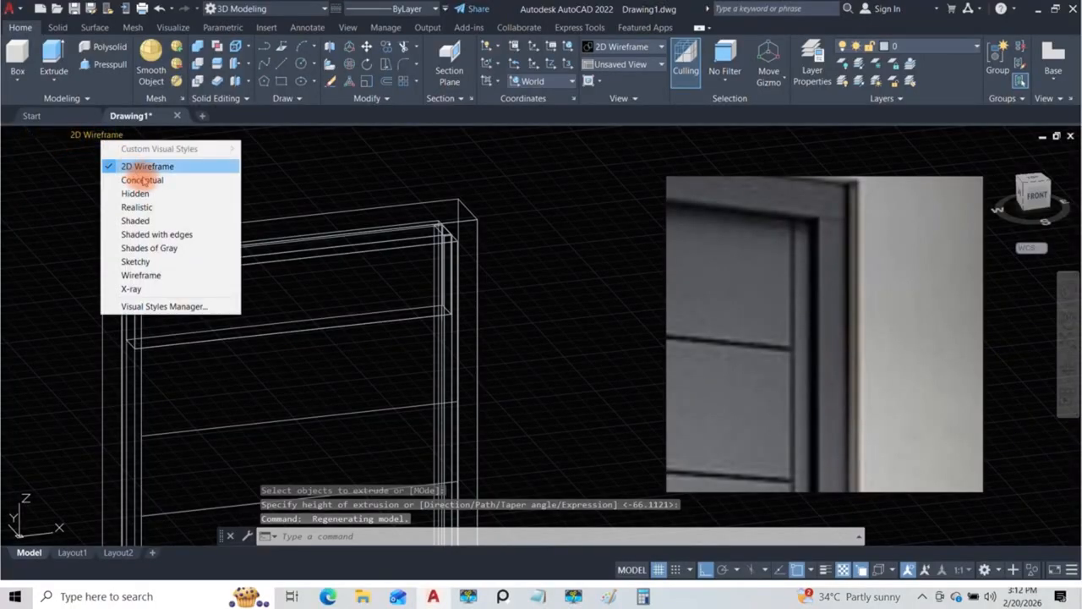
pyautogui.click(169, 178)
pyautogui.keyDown('shift'); pyautogui.moveTo(357, 269); pyautogui.dragTo(404, 294, button='middle'); pyautogui.keyUp('shift')
pyautogui.scroll(3, 405, 294)
pyautogui.click(473, 355)
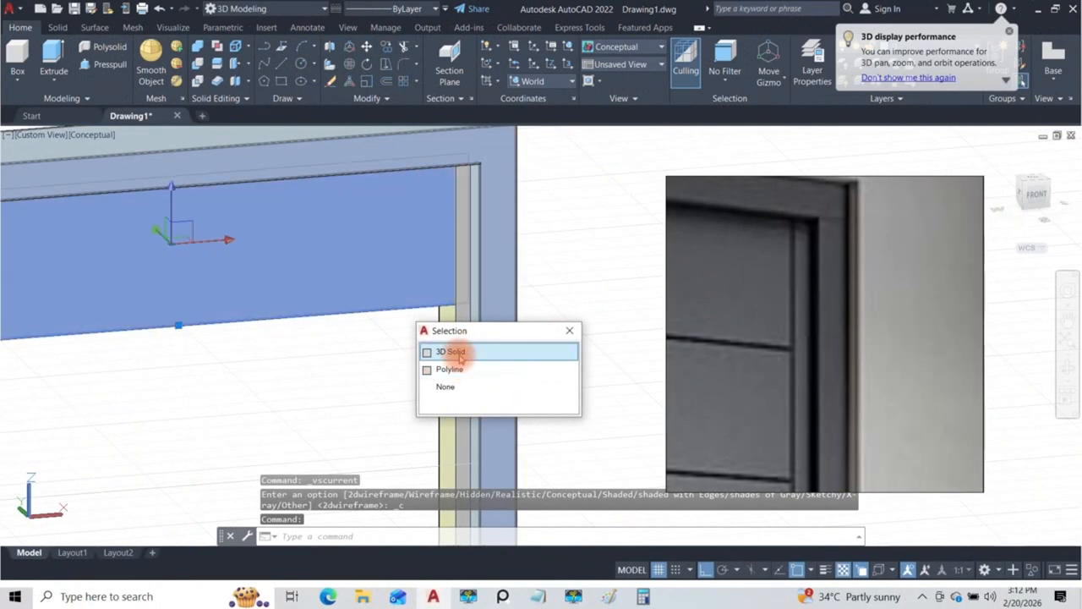
pyautogui.click(459, 350)
pyautogui.keyDown('shift'); pyautogui.moveTo(459, 350); pyautogui.dragTo(412, 314, button='middle'); pyautogui.keyUp('shift')
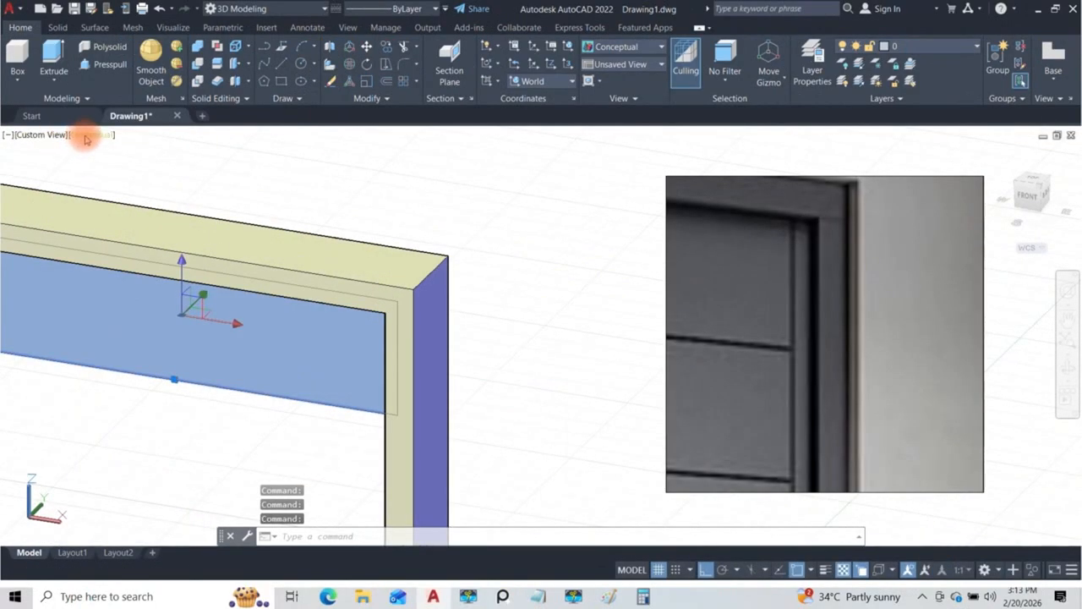
# Step: Examine how the side strip meets the top section in the X-ray visual style and return to 2D Wireframe
pyautogui.click(85, 134)
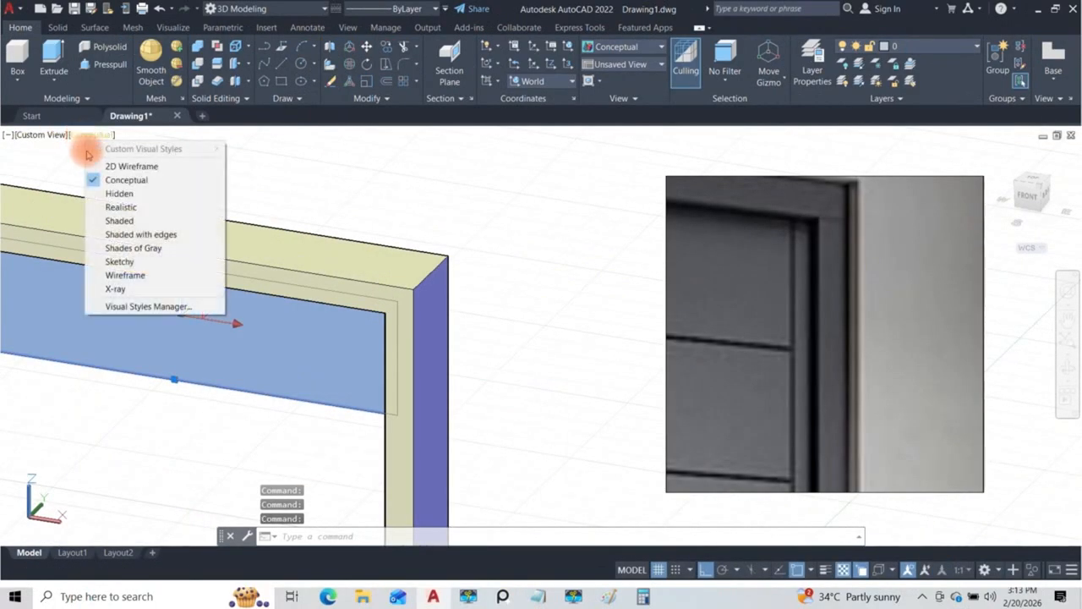
pyautogui.click(113, 289)
pyautogui.keyDown('shift'); pyautogui.moveTo(159, 319); pyautogui.dragTo(288, 225, button='middle'); pyautogui.keyUp('shift')
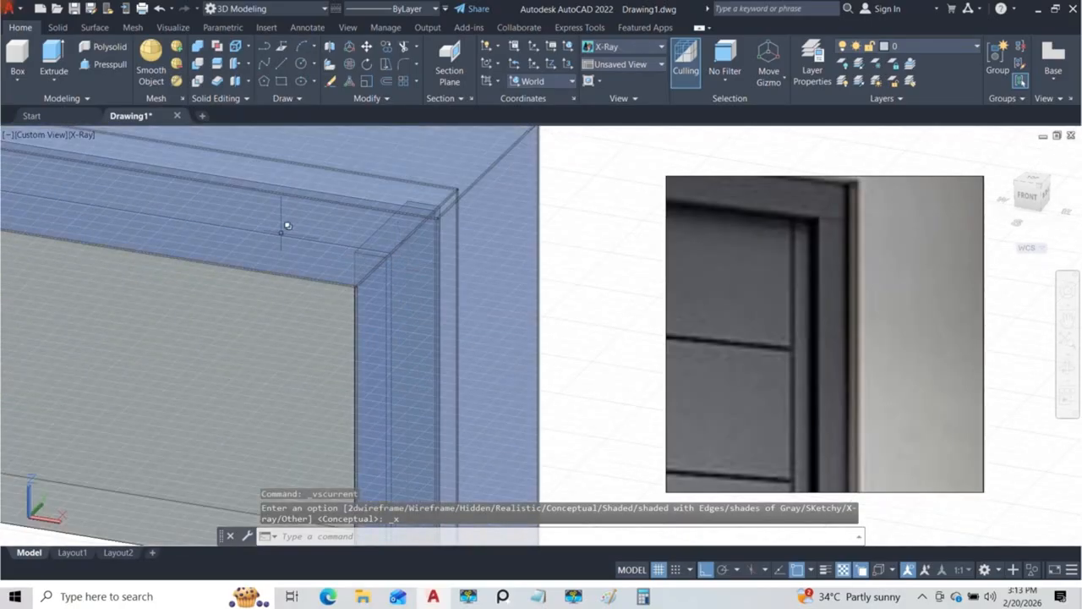
pyautogui.click(81, 136)
pyautogui.click(116, 162)
pyautogui.keyDown('shift'); pyautogui.moveTo(410, 281); pyautogui.dragTo(332, 221, button='middle'); pyautogui.keyUp('shift')
pyautogui.click(108, 64)
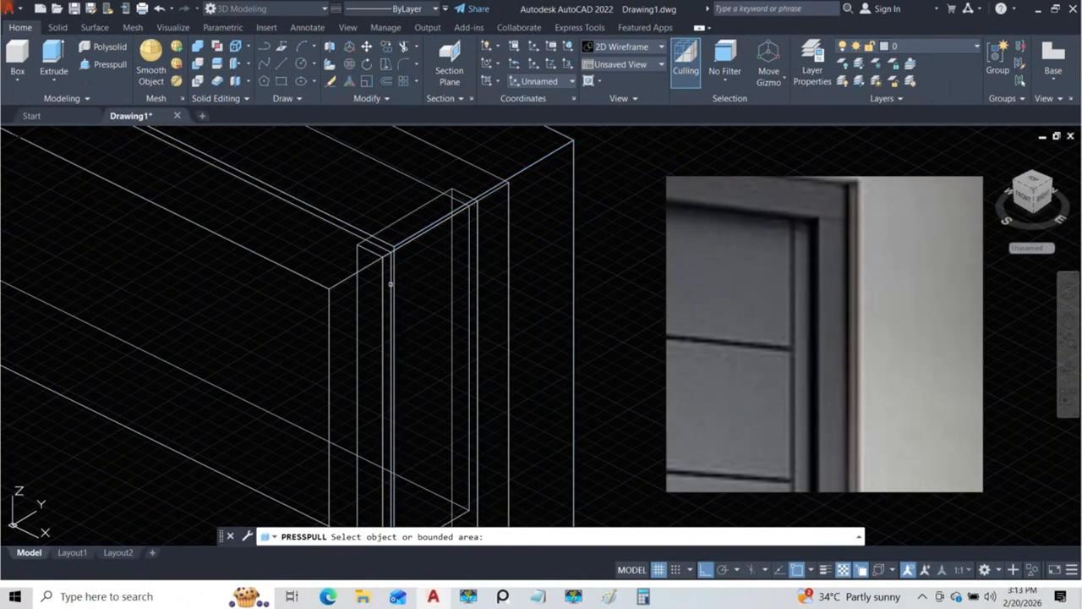
pyautogui.keyDown('shift'); pyautogui.moveTo(419, 276); pyautogui.dragTo(405, 195, button='middle'); pyautogui.keyUp('shift')
pyautogui.keyDown('shift'); pyautogui.moveTo(384, 249); pyautogui.dragTo(444, 292, button='middle'); pyautogui.keyUp('shift')
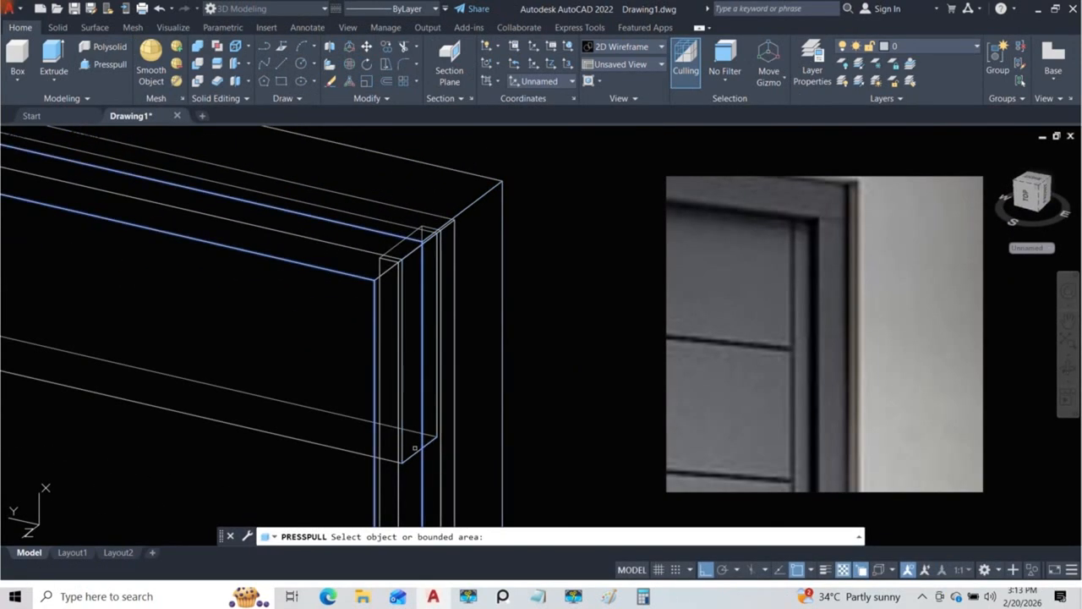
pyautogui.scroll(-3, 417, 274)
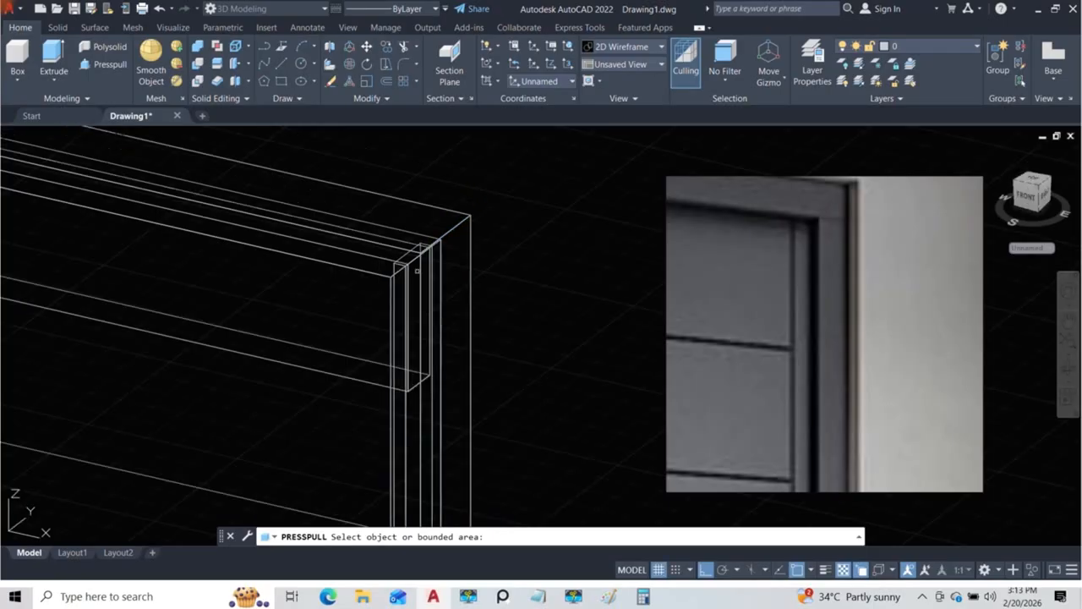
pyautogui.scroll(5, 414, 340)
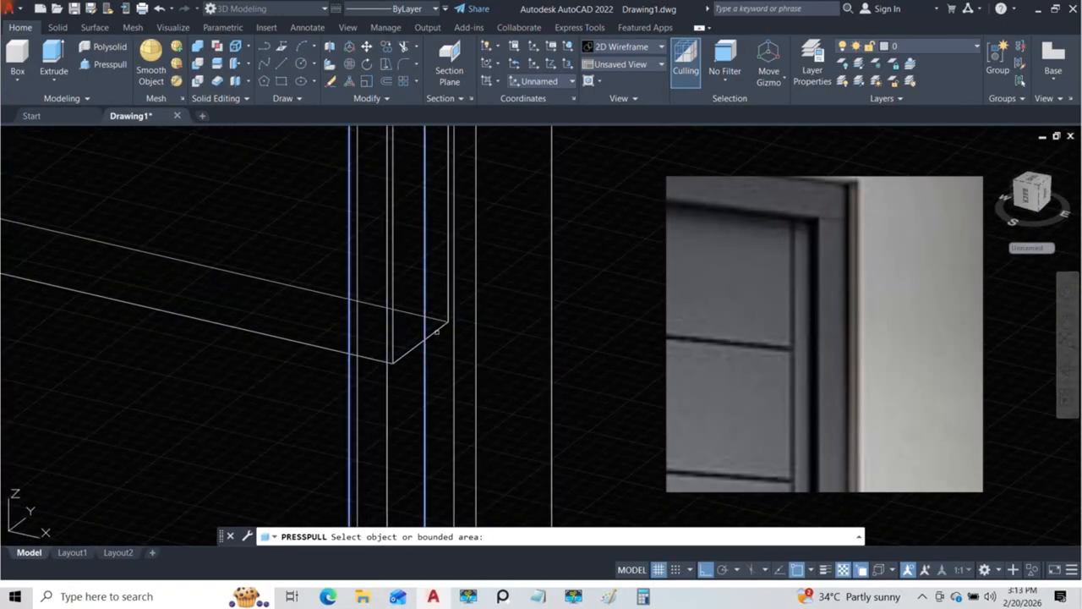
pyautogui.moveTo(438, 330); pyautogui.dragTo(428, 425, button='middle')
pyautogui.scroll(-2, 429, 424)
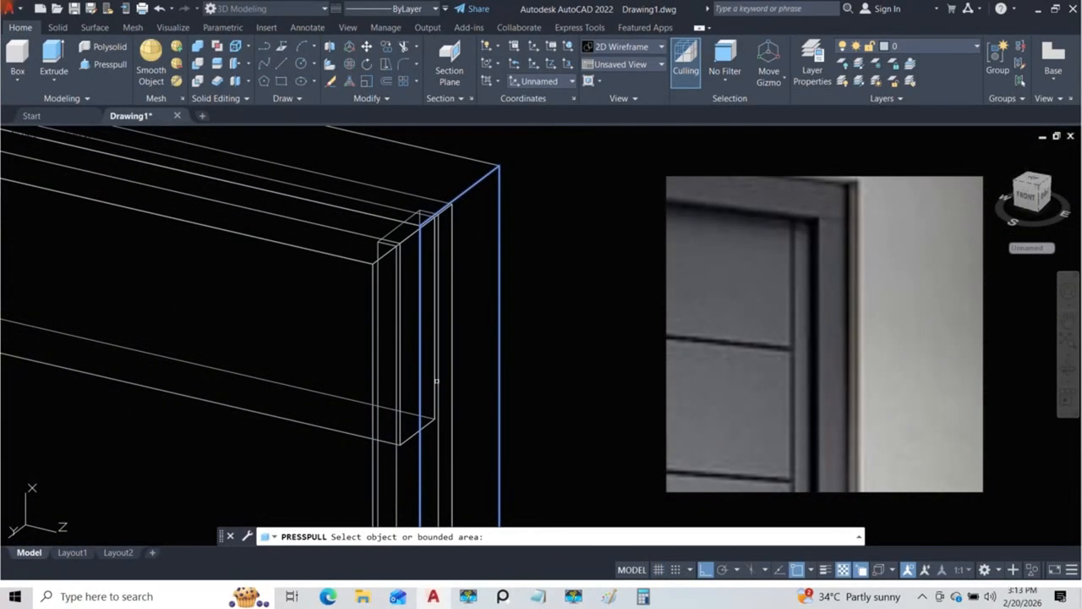
pyautogui.press('Escape')
# Step: Set the visual style to Wireframe for the view of the door frame's upper corner
pyautogui.moveTo(250, 284); pyautogui.dragTo(333, 335, button='middle')
pyautogui.click(102, 137)
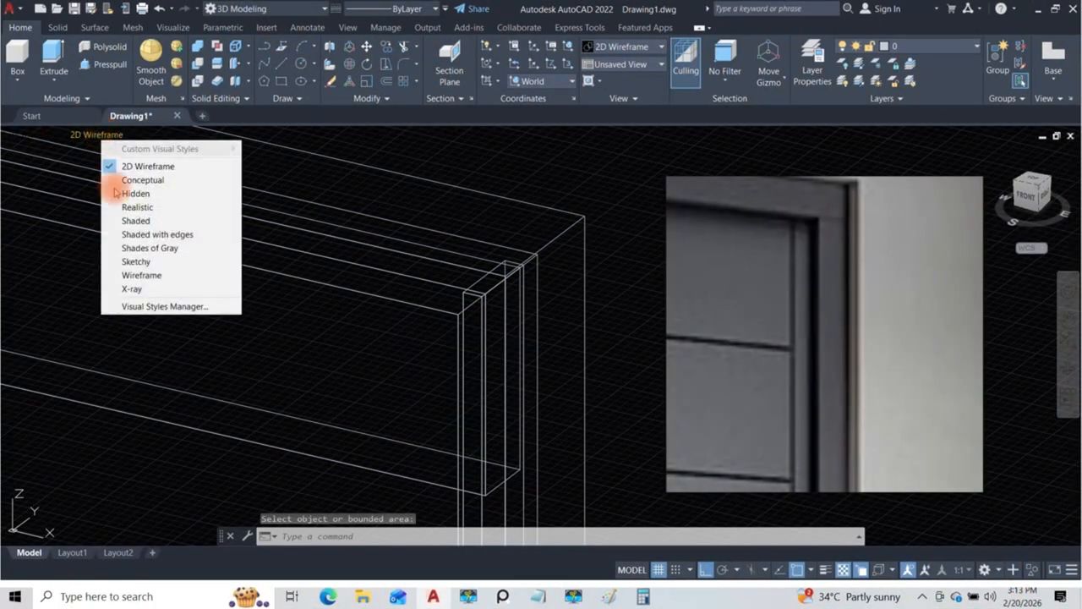
pyautogui.click(130, 275)
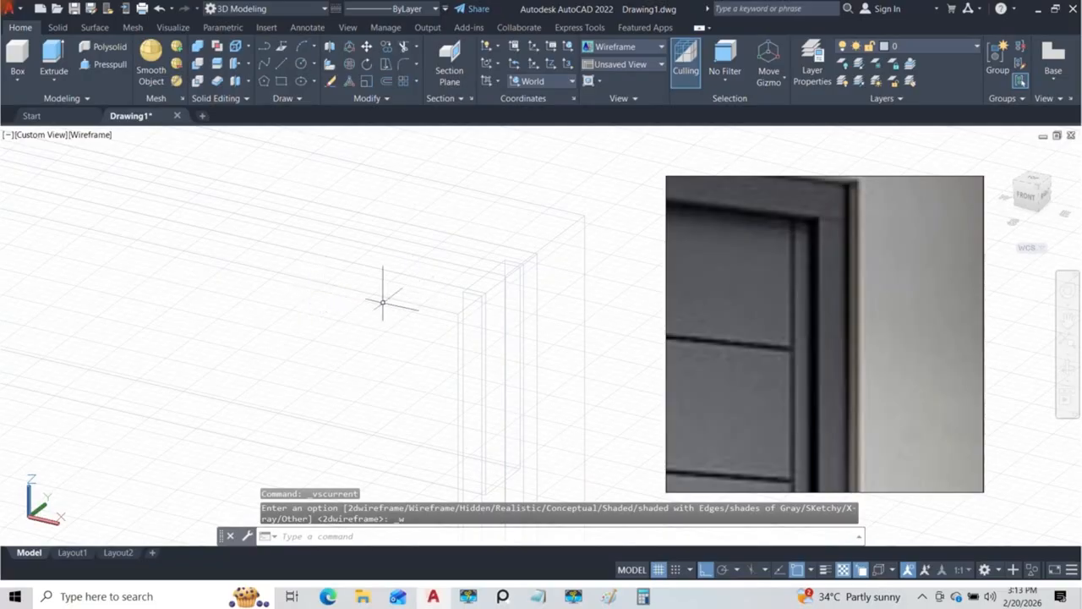
pyautogui.click(75, 135)
pyautogui.click(75, 136)
# Step: Set the view projection to Perspective and bring the upper part of the door into view
pyautogui.click(47, 135)
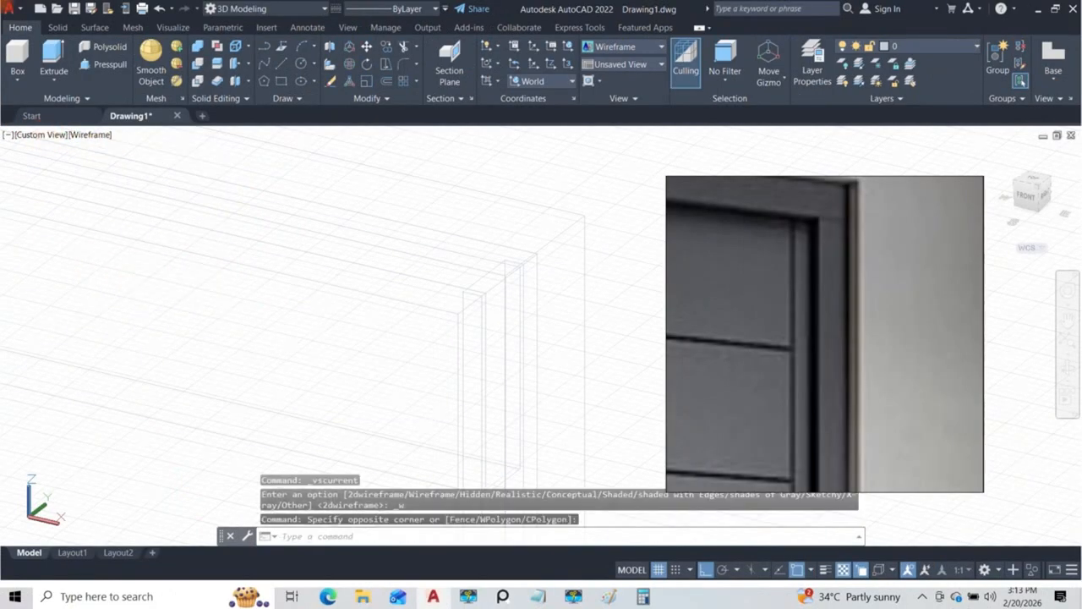
pyautogui.click(38, 136)
pyautogui.click(79, 341)
pyautogui.scroll(-5, 380, 438)
pyautogui.moveTo(442, 418); pyautogui.dragTo(311, 347, button='middle')
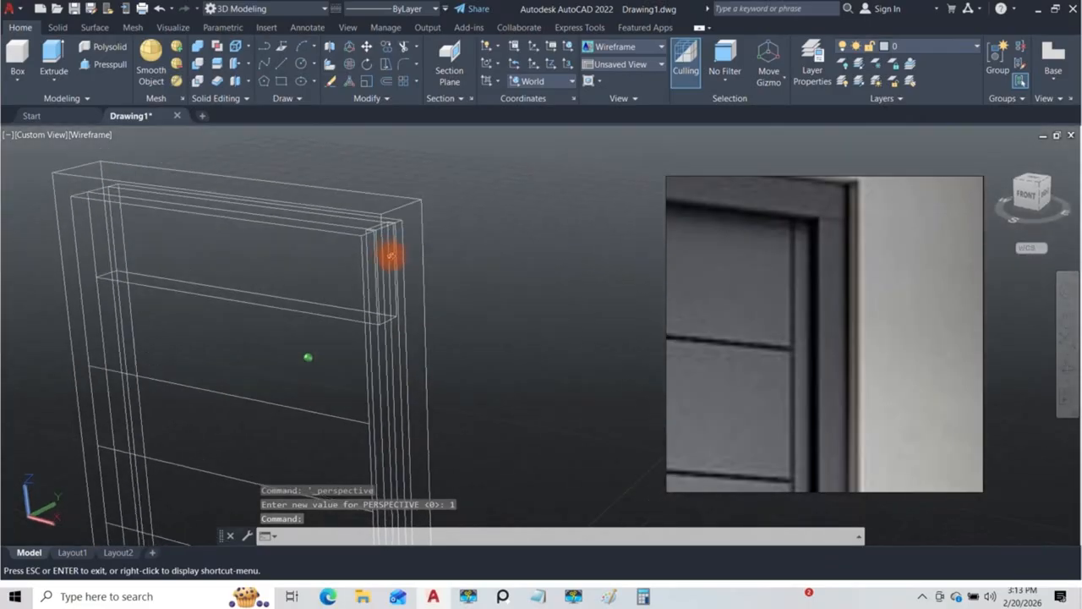
pyautogui.scroll(3, 386, 250)
pyautogui.scroll(-3, 386, 250)
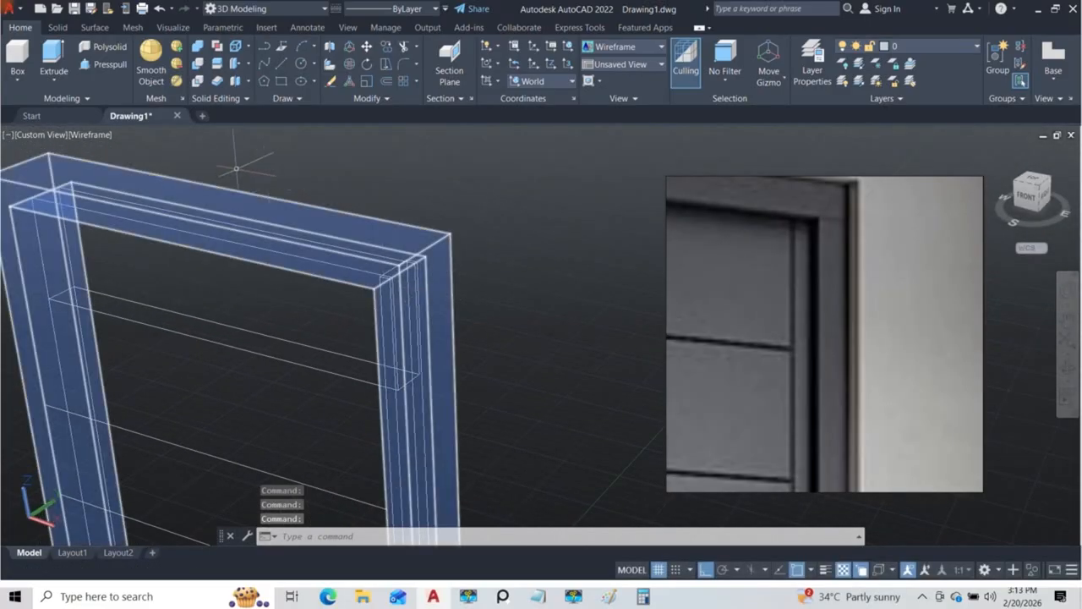
pyautogui.click(105, 67)
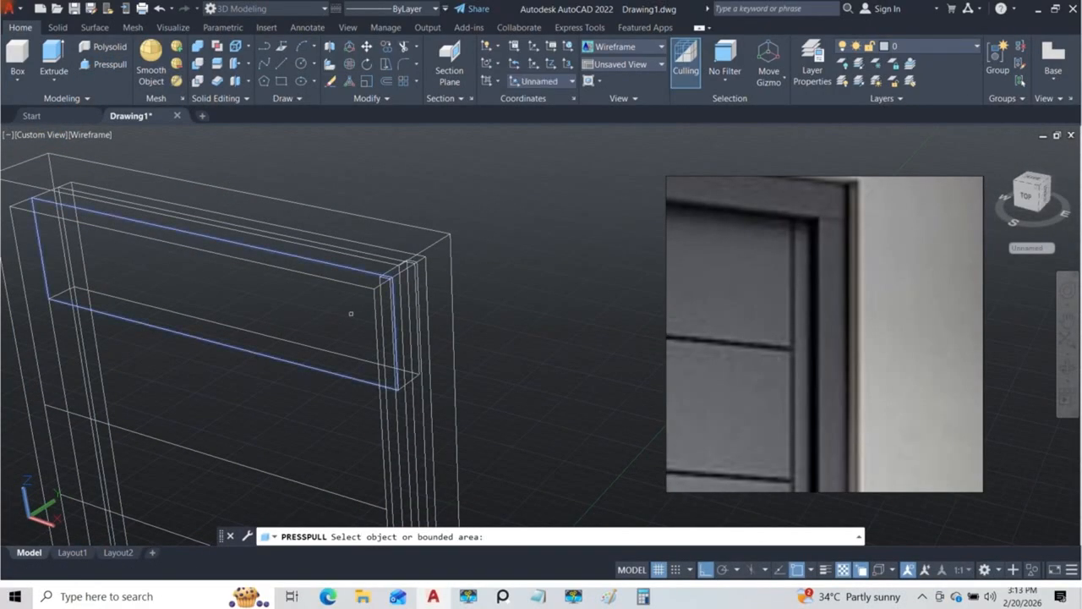
pyautogui.scroll(2, 409, 279)
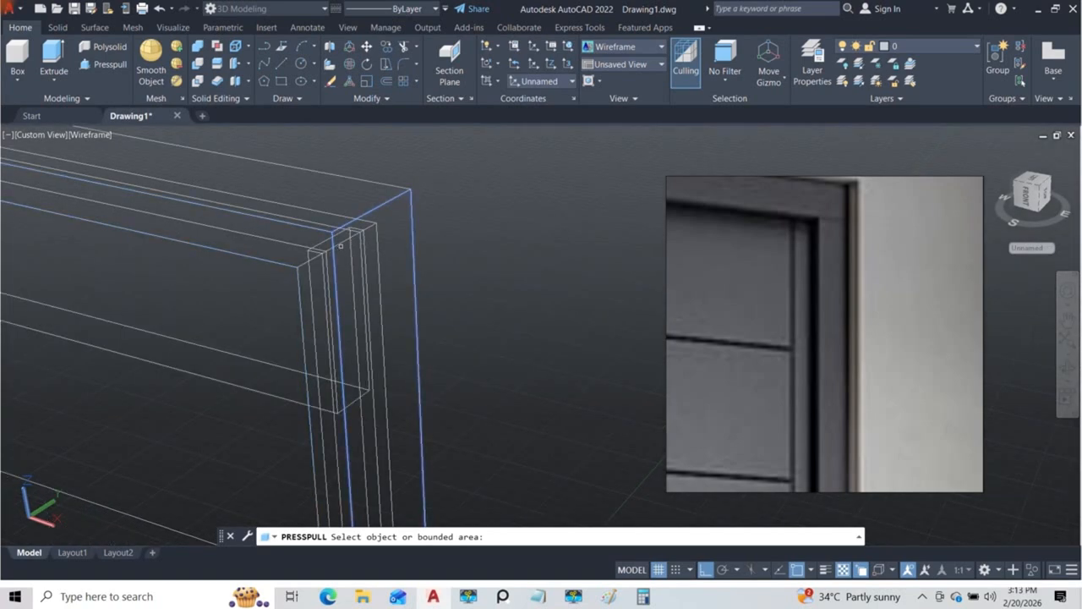
pyautogui.press('Escape')
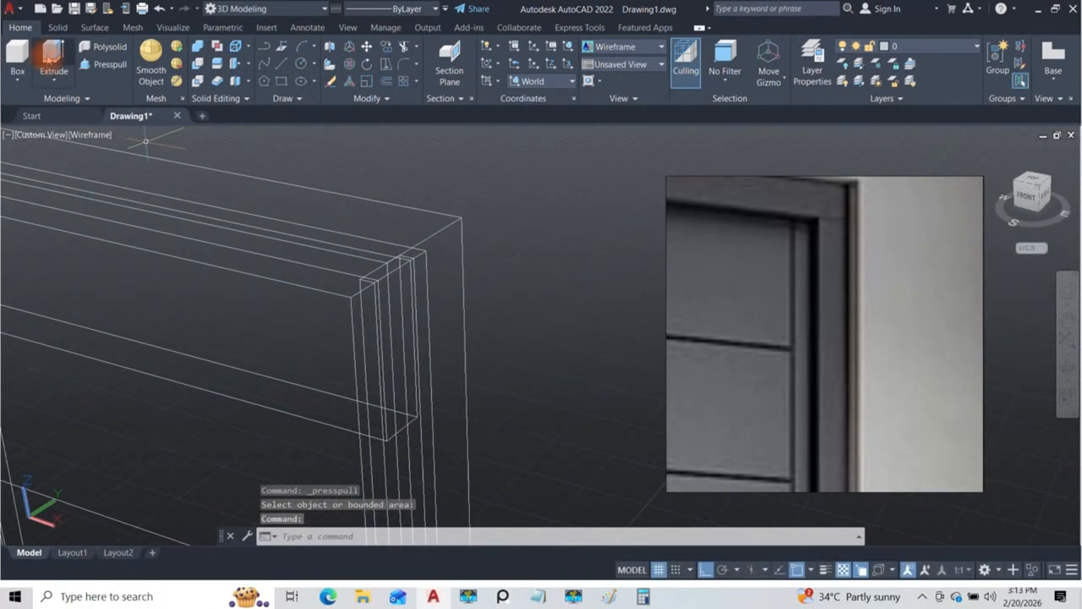
pyautogui.click(101, 68)
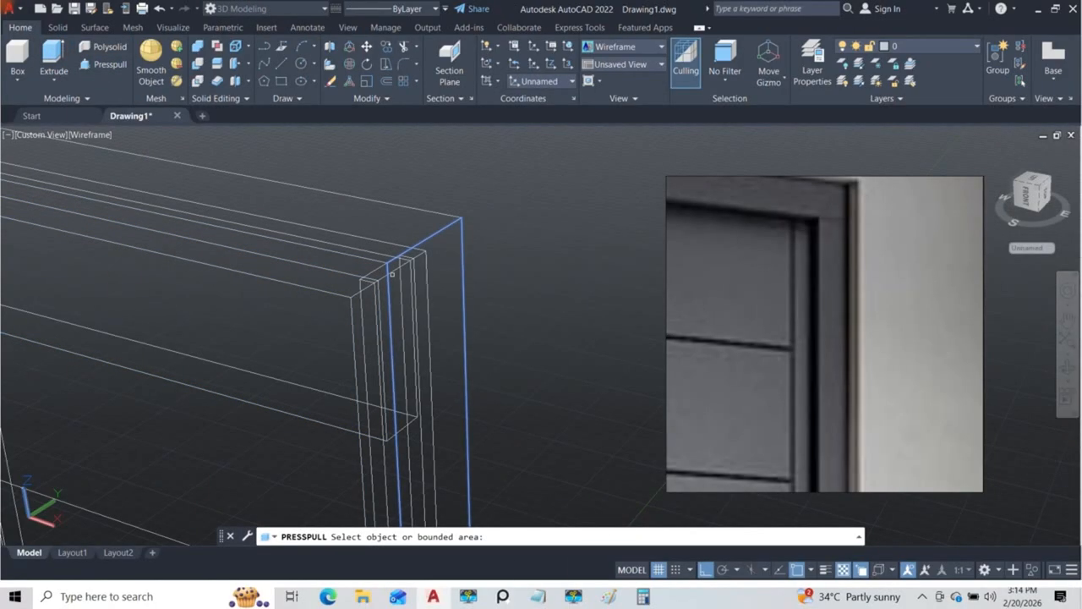
pyautogui.press('Escape')
pyautogui.press('Escape')
# Step: Isolate the top door section and the adjacent narrow side strip from the rest of the model
pyautogui.keyDown('shift'); pyautogui.moveTo(385, 288); pyautogui.dragTo(378, 262, button='middle'); pyautogui.keyUp('shift')
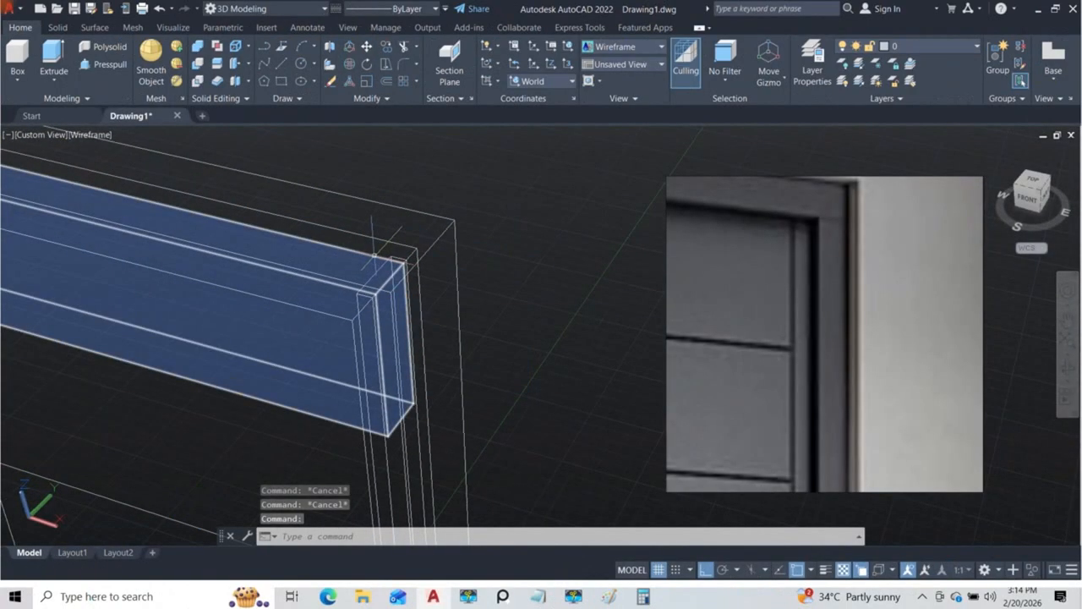
pyautogui.click(374, 254)
pyautogui.keyDown('shift'); pyautogui.moveTo(392, 303); pyautogui.dragTo(442, 293, button='middle'); pyautogui.keyUp('shift')
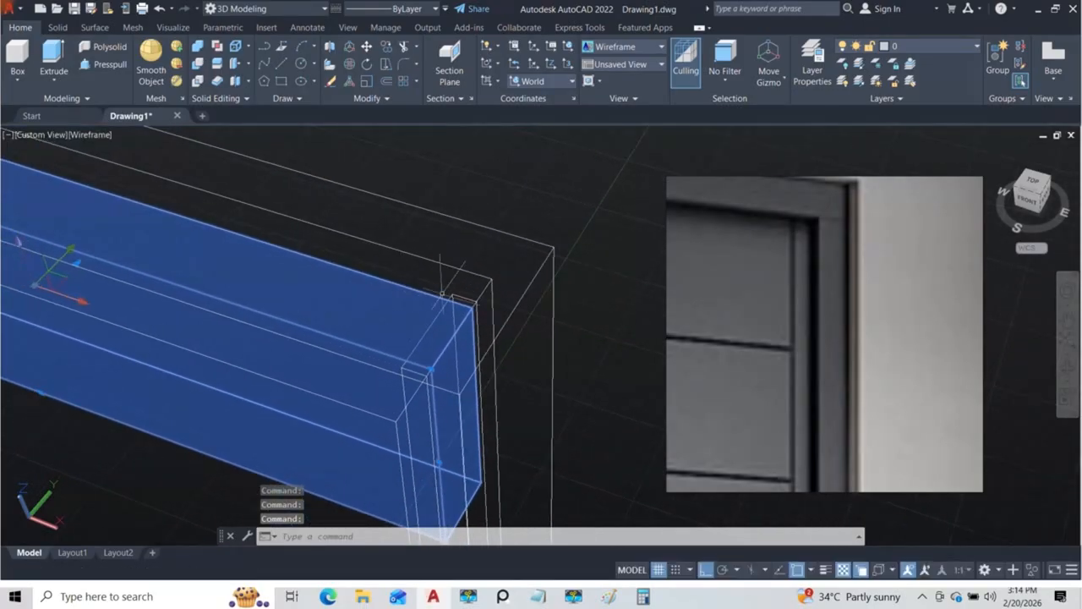
pyautogui.click(460, 297)
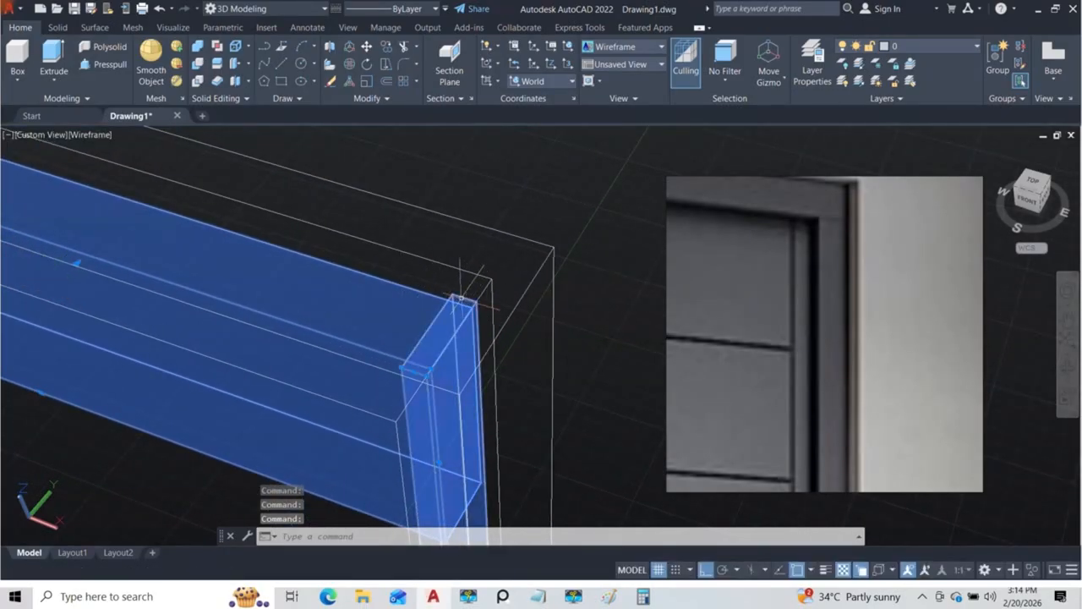
pyautogui.scroll(-5, 431, 281)
pyautogui.keyDown('shift'); pyautogui.moveTo(427, 278); pyautogui.dragTo(484, 347, button='middle'); pyautogui.keyUp('shift')
pyautogui.click(510, 345)
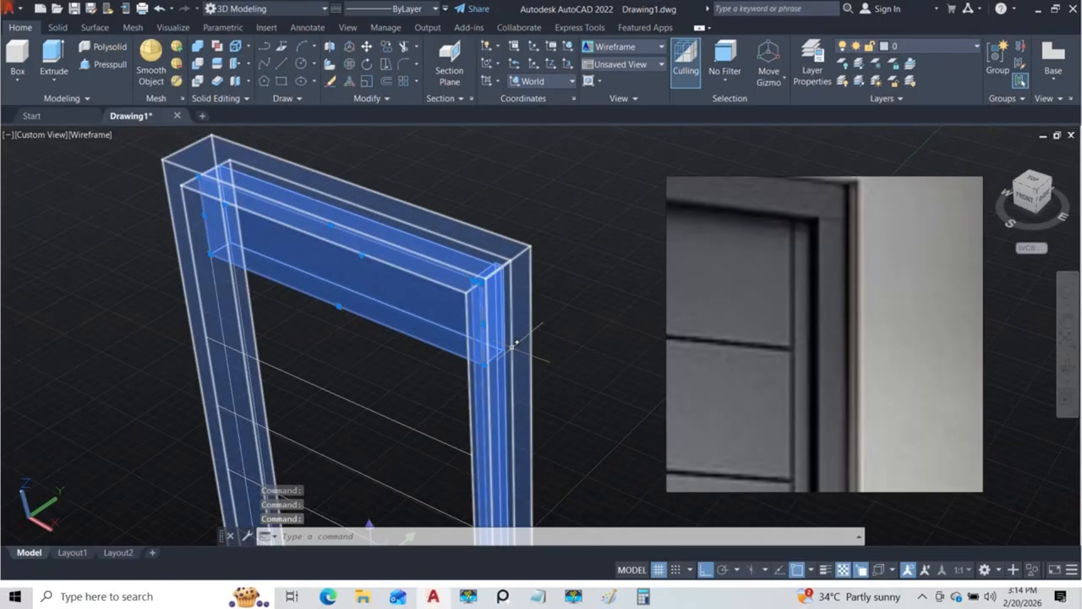
pyautogui.write('isi')
pyautogui.press('BackSpace')
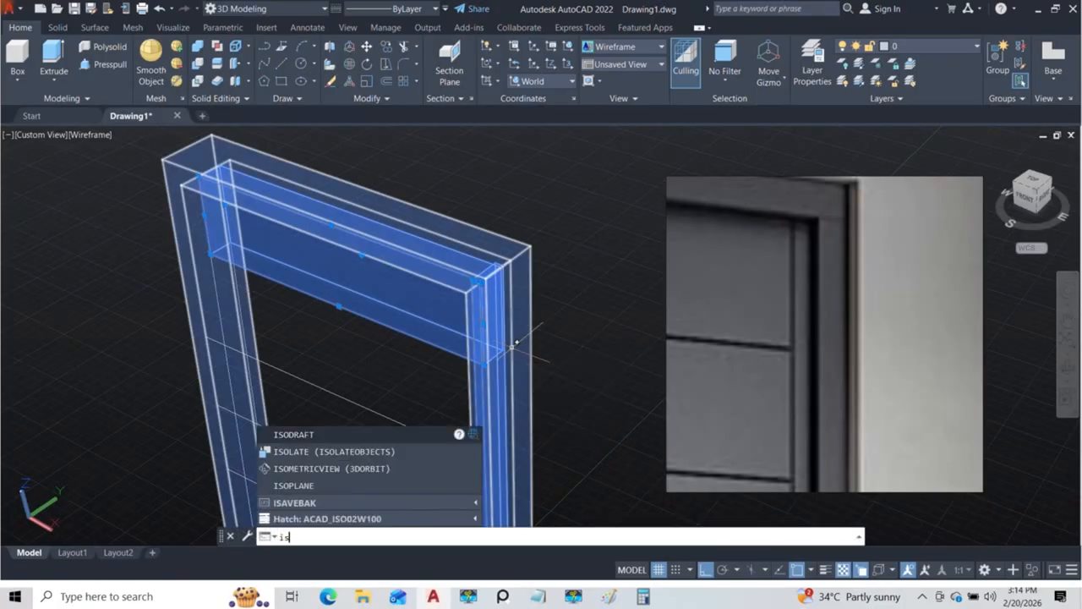
pyautogui.write('olate')
pyautogui.press('Return')
# Step: Presspull the end face of the top section back to the inner edge of the side strip, removing the overlap
pyautogui.scroll(3, 459, 267)
pyautogui.moveTo(453, 227); pyautogui.dragTo(508, 297, button='middle')
pyautogui.press('Escape')
pyautogui.scroll(3, 476, 391)
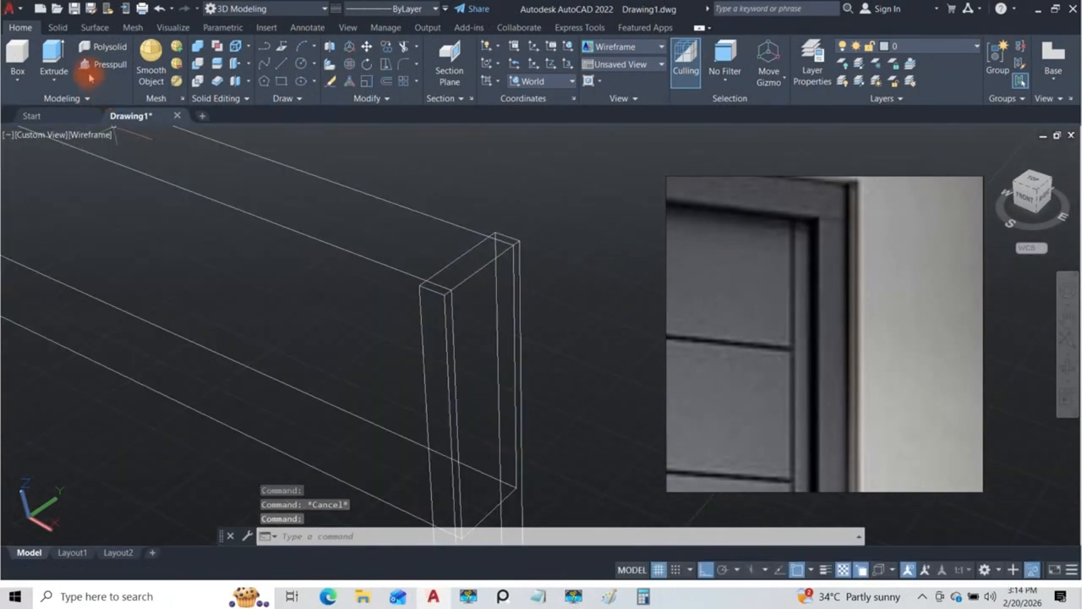
pyautogui.click(99, 67)
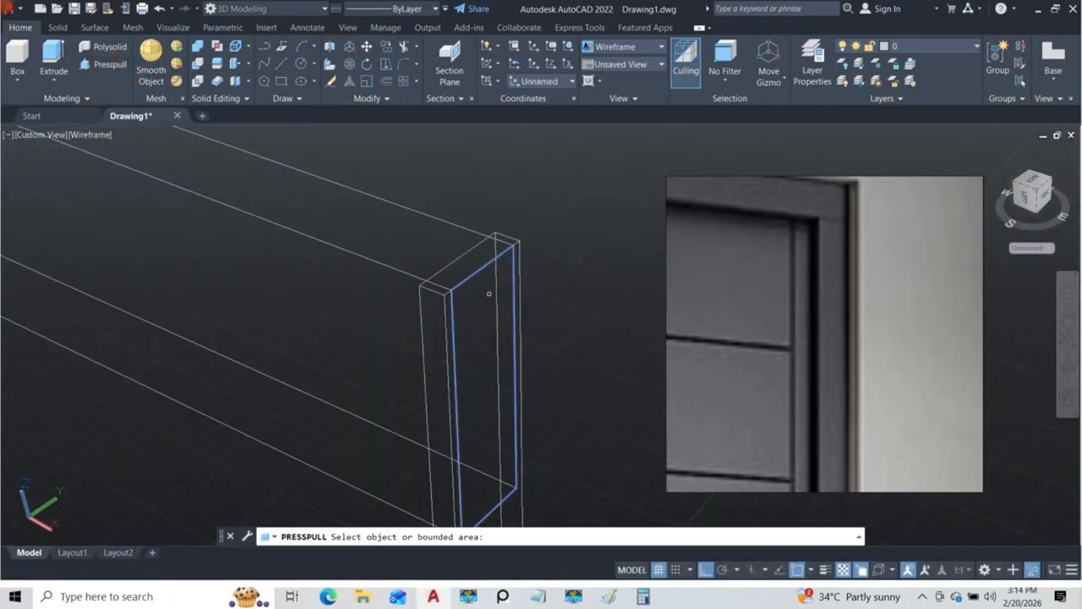
pyautogui.click(490, 288)
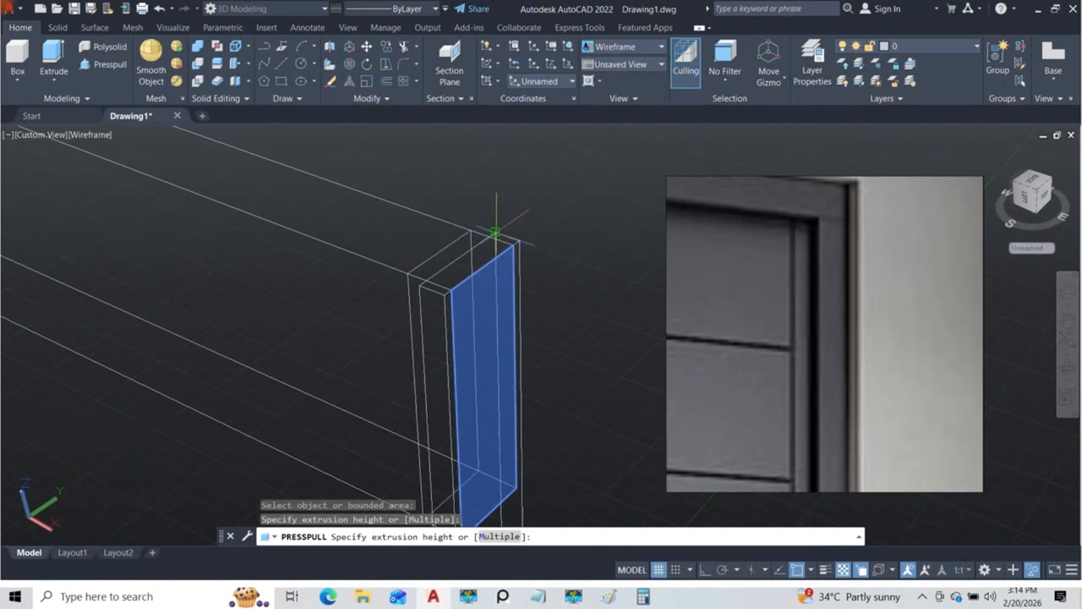
pyautogui.click(495, 231)
pyautogui.keyDown('shift'); pyautogui.moveTo(450, 322); pyautogui.dragTo(492, 292, button='middle'); pyautogui.keyUp('shift')
pyautogui.scroll(-3, 510, 284)
pyautogui.press('Escape')
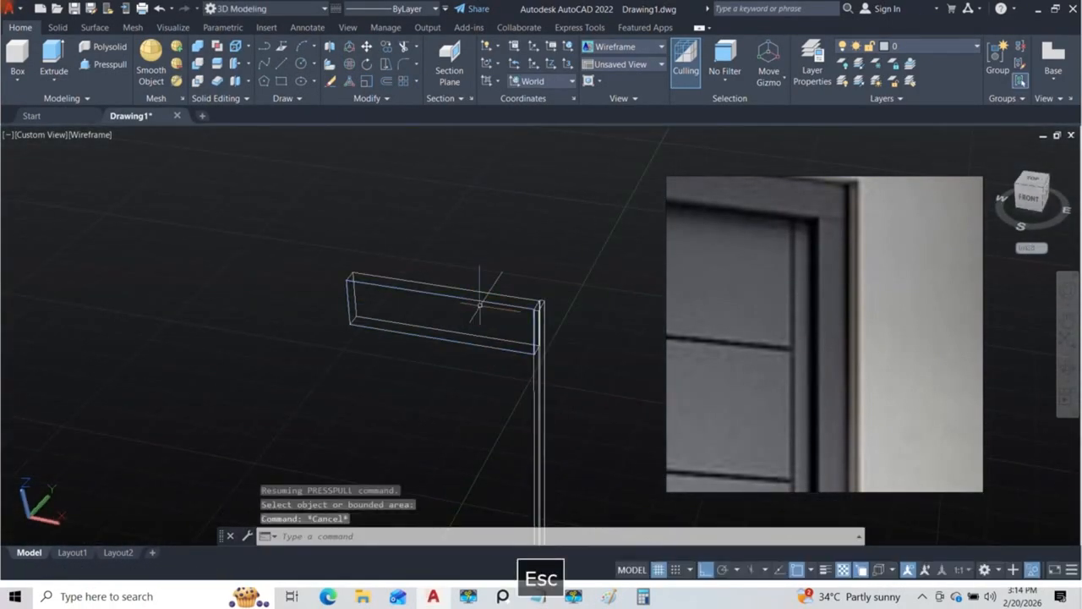
# Step: End the object isolation to bring the whole door back
pyautogui.write('UNisol')
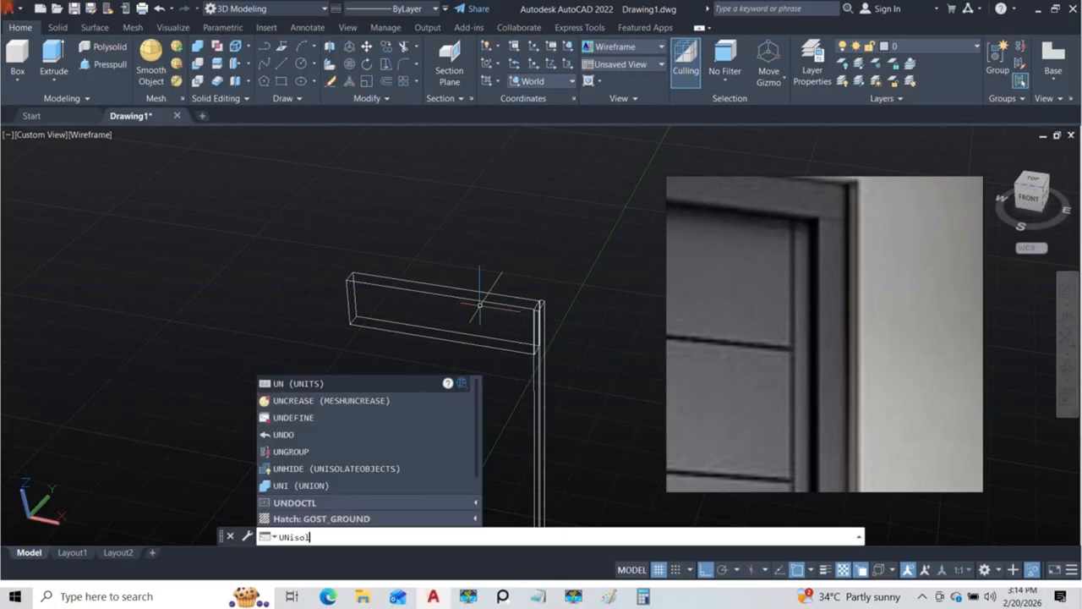
pyautogui.write('ate')
pyautogui.press('Return')
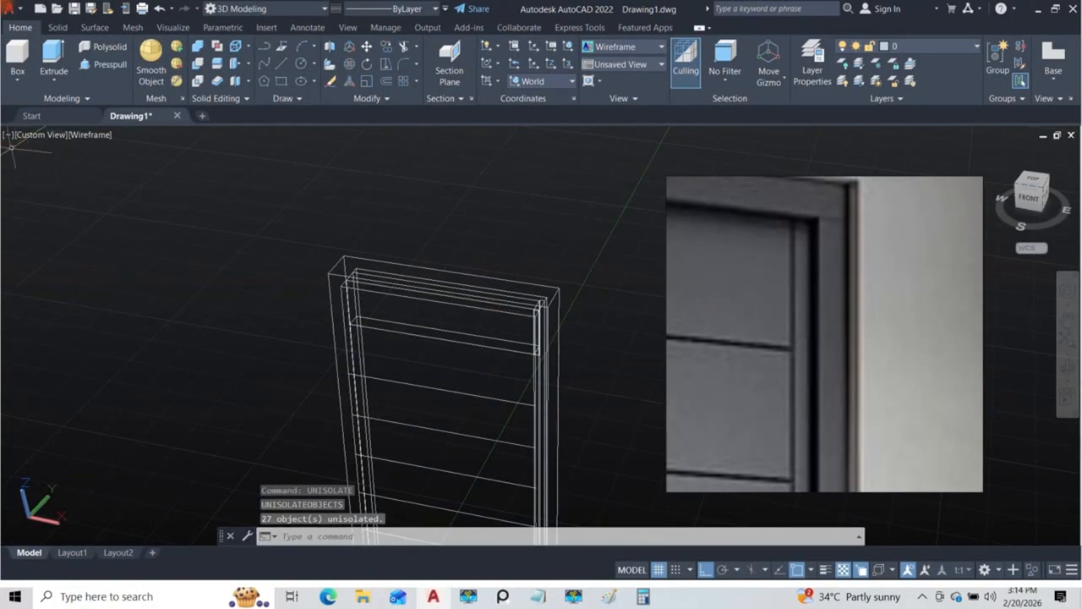
# Step: Set the view to Front with the Conceptual visual style and Parallel projection
pyautogui.click(36, 139)
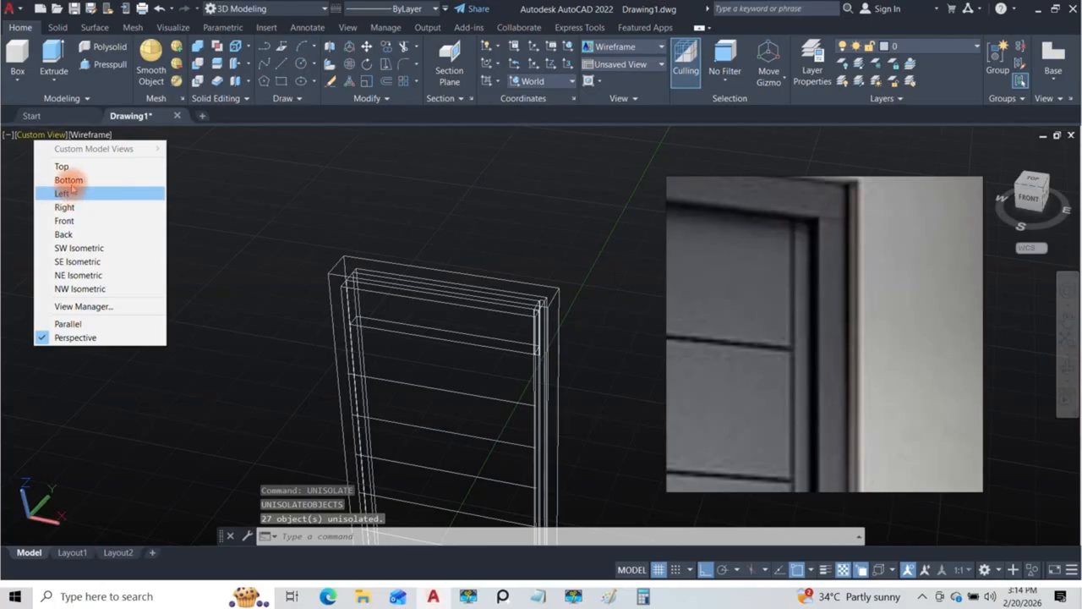
pyautogui.click(68, 222)
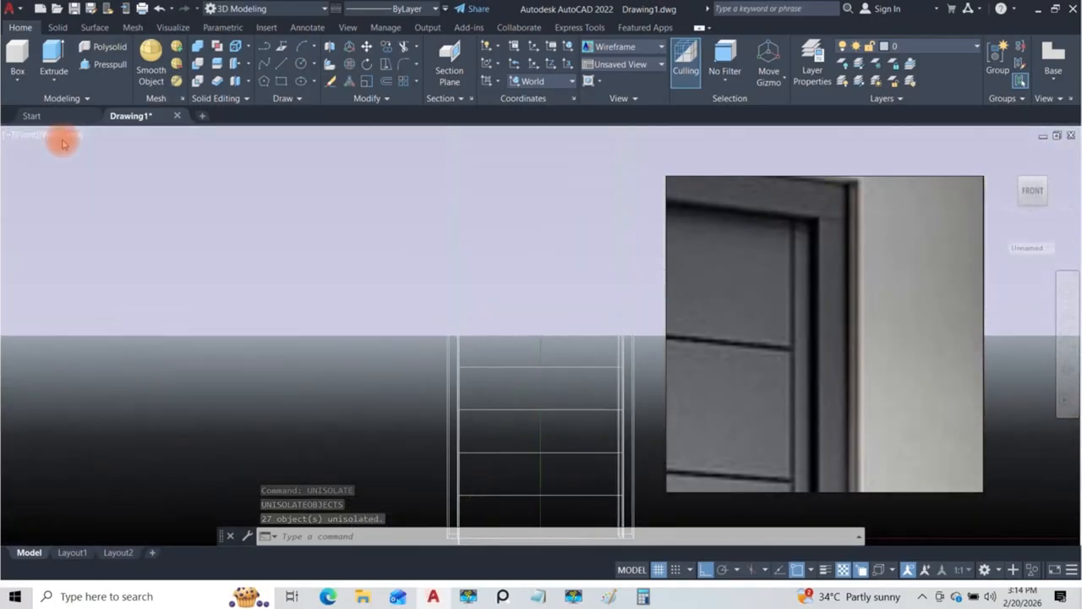
pyautogui.click(61, 137)
pyautogui.click(103, 179)
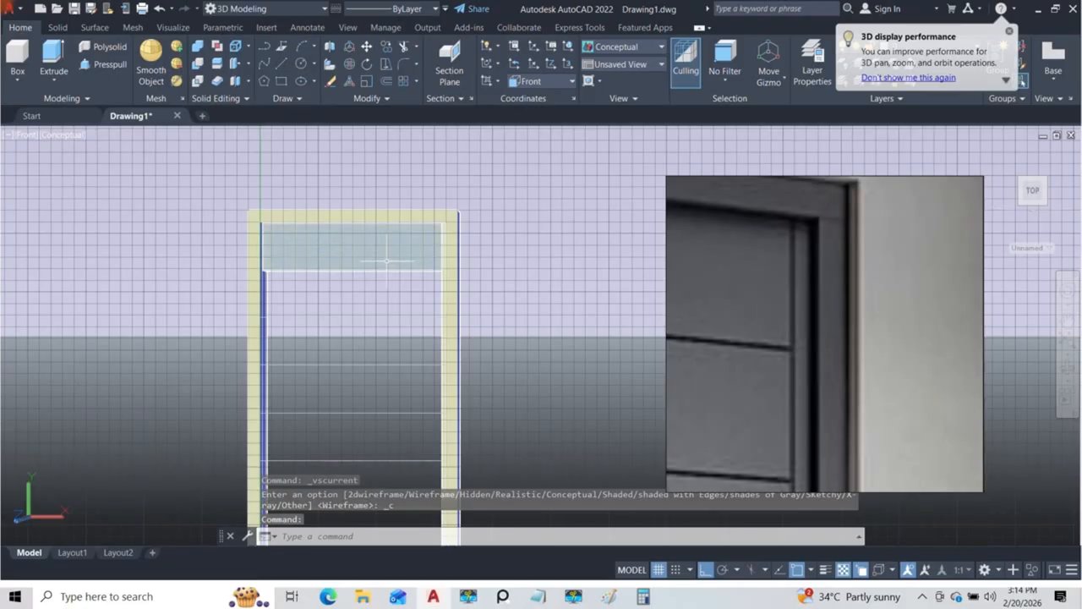
pyautogui.scroll(5, 386, 260)
pyautogui.scroll(3, 512, 259)
pyautogui.scroll(-4, 512, 258)
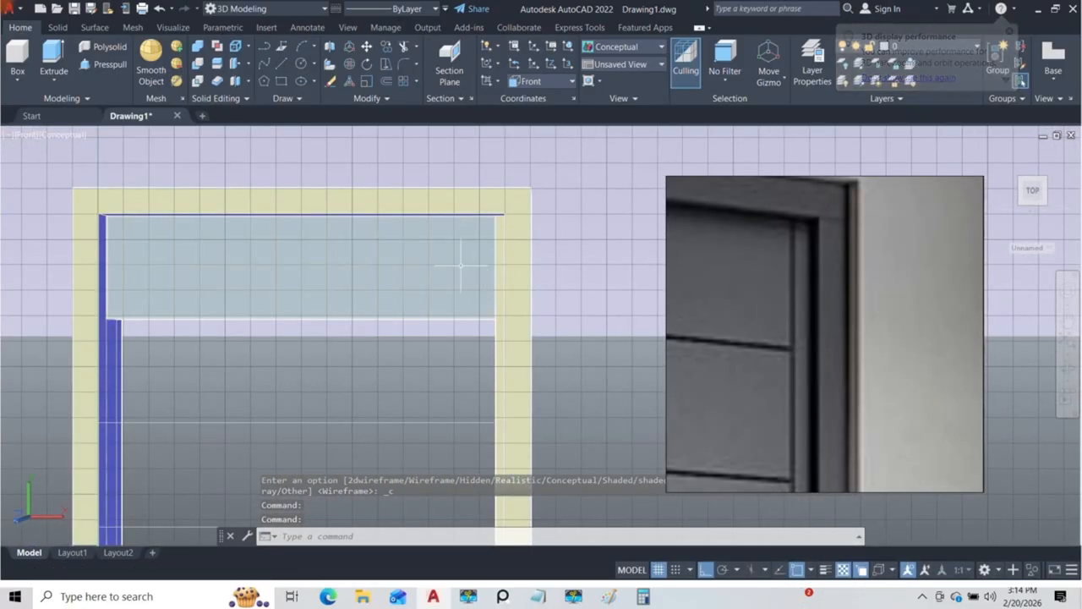
pyautogui.click(25, 135)
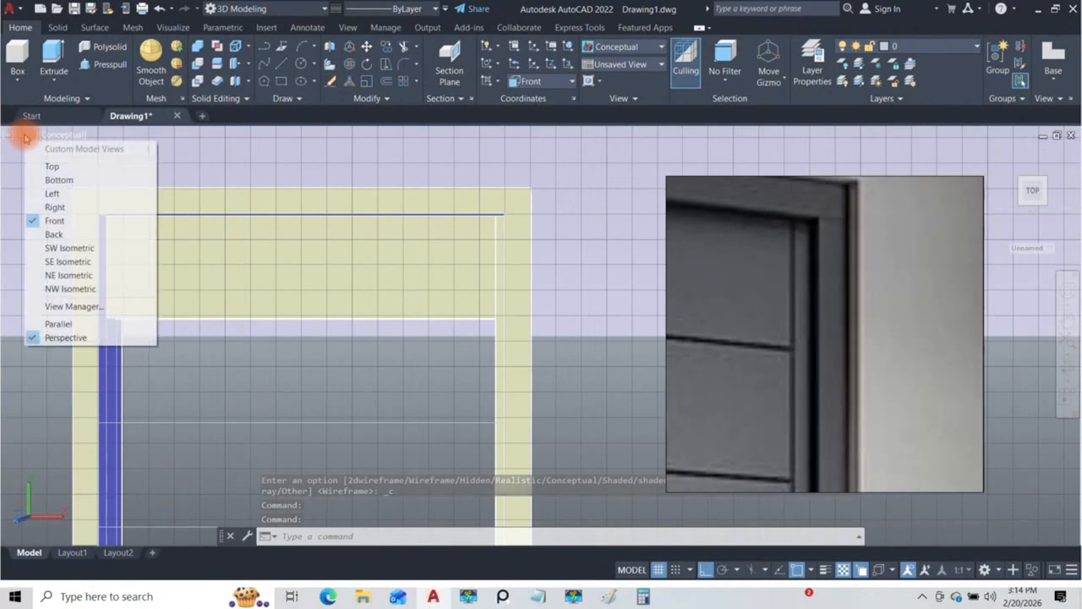
pyautogui.click(59, 324)
# Step: Inspect the joint between the top section, the side strip and the frame from several angles
pyautogui.scroll(2, 457, 254)
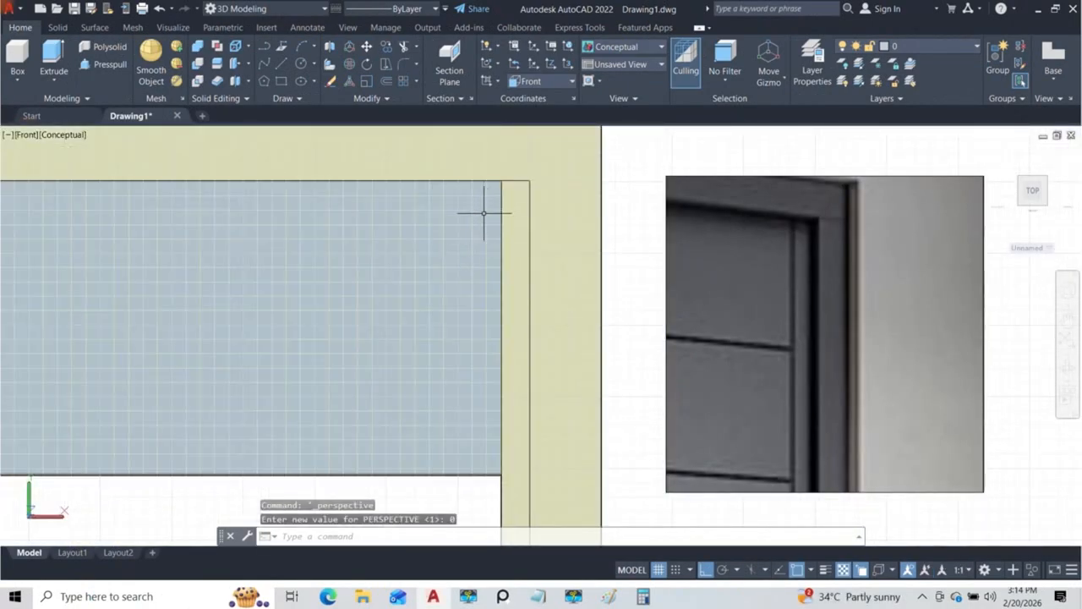
pyautogui.scroll(-3, 430, 355)
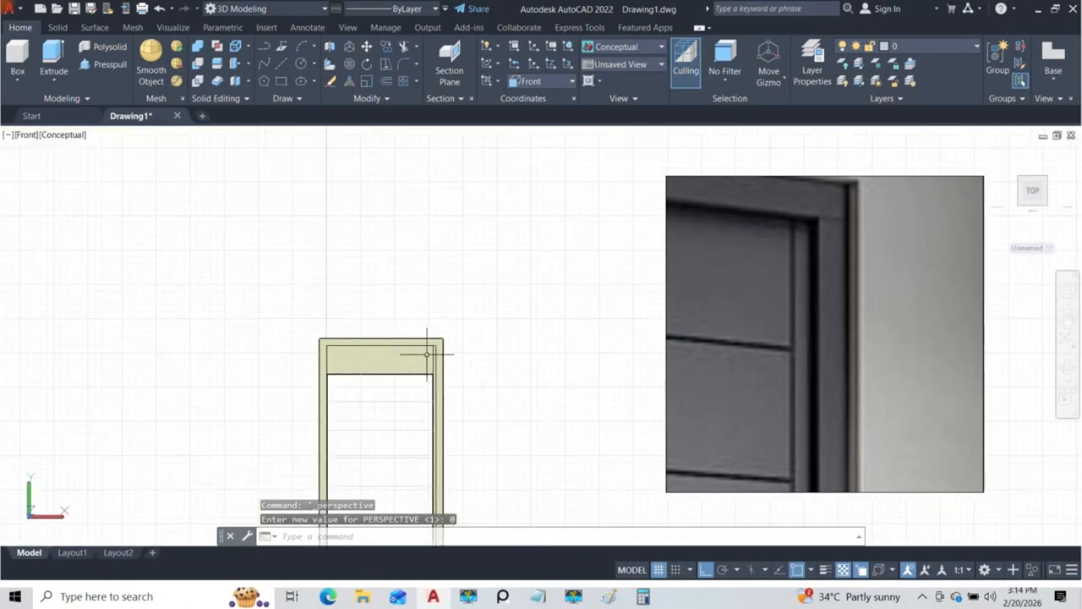
pyautogui.keyDown('shift'); pyautogui.moveTo(429, 357); pyautogui.dragTo(392, 406, button='middle'); pyautogui.keyUp('shift')
pyautogui.scroll(2, 406, 369)
pyautogui.keyDown('shift'); pyautogui.moveTo(405, 369); pyautogui.dragTo(347, 415, button='middle'); pyautogui.keyUp('shift')
pyautogui.scroll(-4, 326, 339)
pyautogui.scroll(4, 350, 349)
pyautogui.scroll(-2, 356, 344)
pyautogui.moveTo(362, 348)
pyautogui.keyDown('shift'); pyautogui.mouseDown(button='middle')
pyautogui.moveTo(397, 343)
pyautogui.moveTo(364, 363)
pyautogui.mouseUp(button='middle'); pyautogui.keyUp('shift')
pyautogui.scroll(5, 363, 364)
pyautogui.scroll(3, 397, 330)
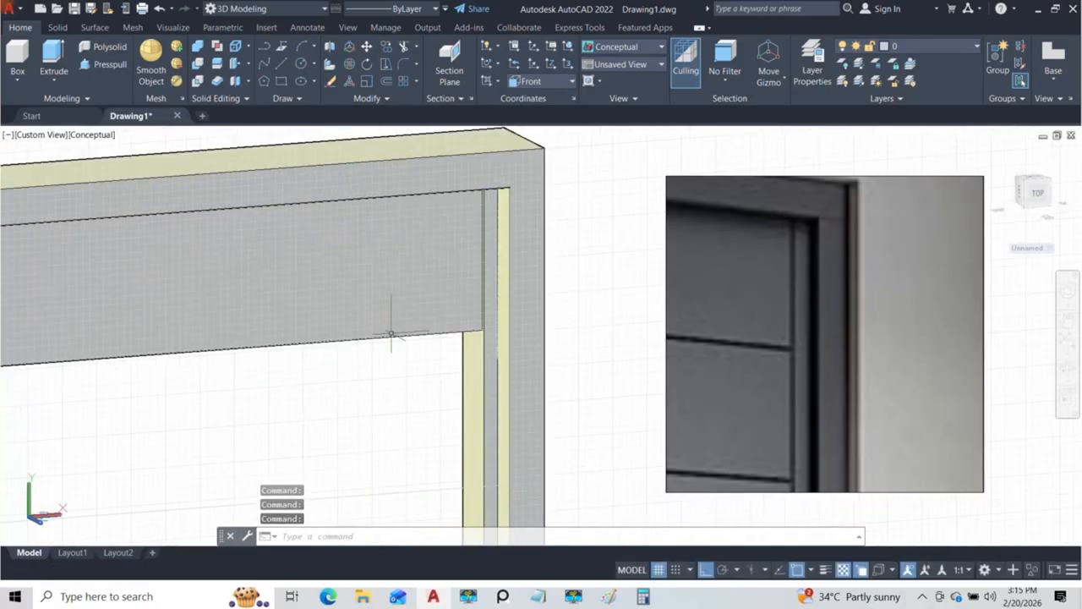
# Step: Select the top section's lower edge and compare its corner at the side strip with the groove in the reference image
pyautogui.click(398, 333)
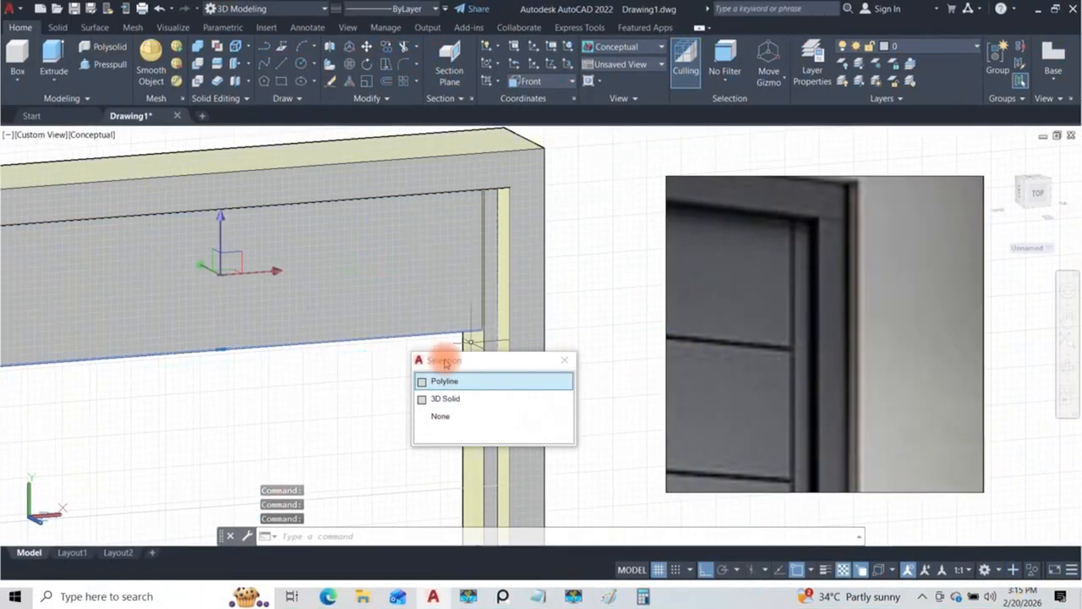
pyautogui.click(384, 295)
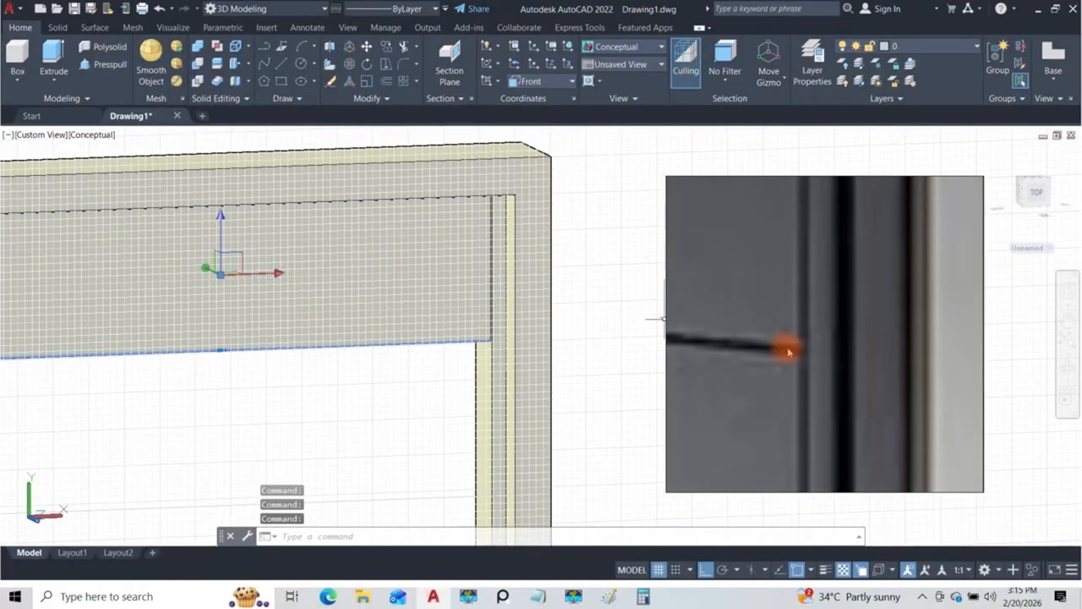
pyautogui.scroll(-5, 536, 322)
pyautogui.moveTo(502, 346)
pyautogui.keyDown('shift'); pyautogui.mouseDown(button='middle')
pyautogui.moveTo(508, 312)
pyautogui.moveTo(528, 310)
pyautogui.moveTo(542, 342)
pyautogui.mouseUp(button='middle'); pyautogui.keyUp('shift')
pyautogui.scroll(5, 444, 365)
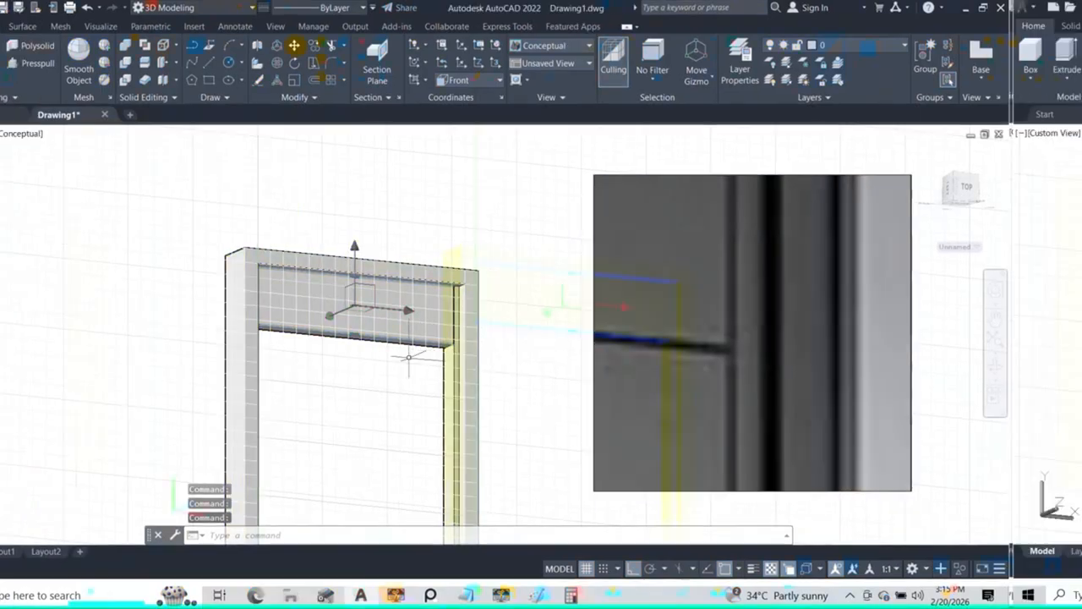
pyautogui.moveTo(550, 313); pyautogui.dragTo(447, 370, button='middle')
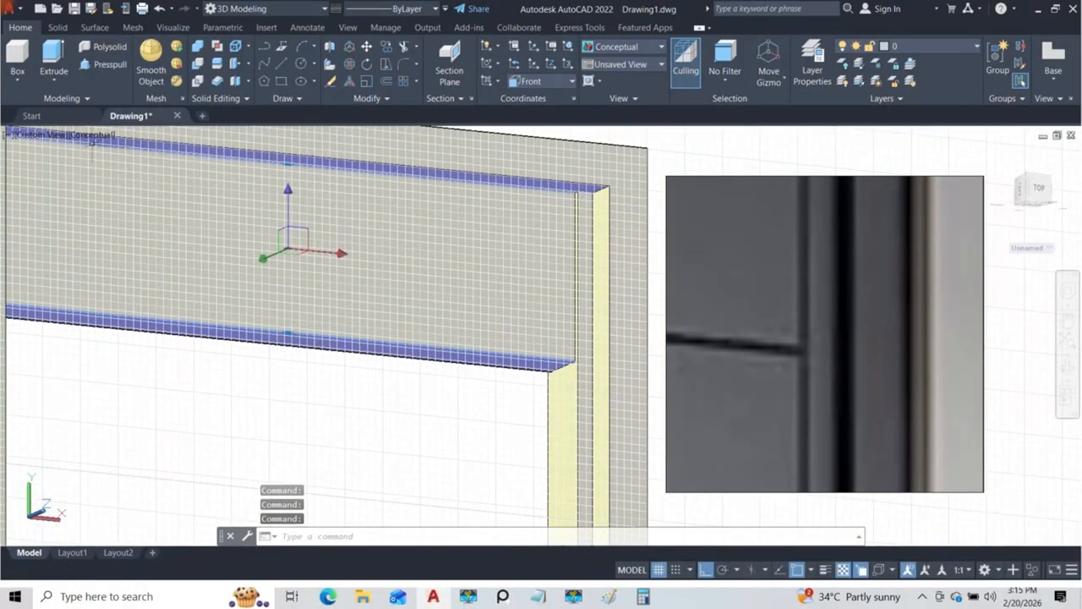
# Step: Clear the selection, try the Perspective projection and return to Parallel
pyautogui.click(86, 138)
pyautogui.click(54, 140)
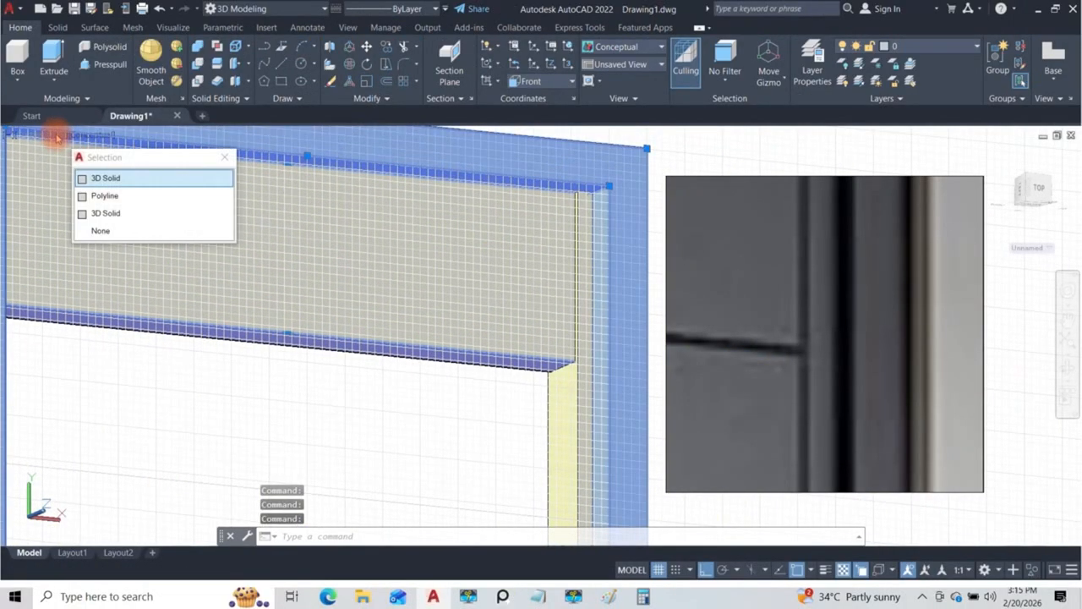
pyautogui.press('Escape')
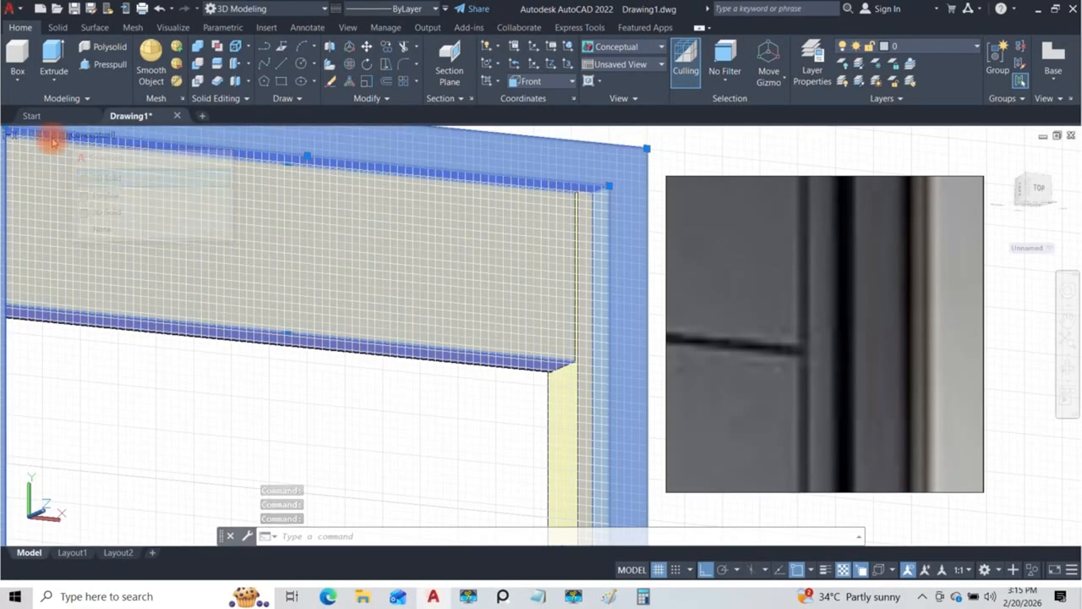
pyautogui.click(48, 137)
pyautogui.click(93, 338)
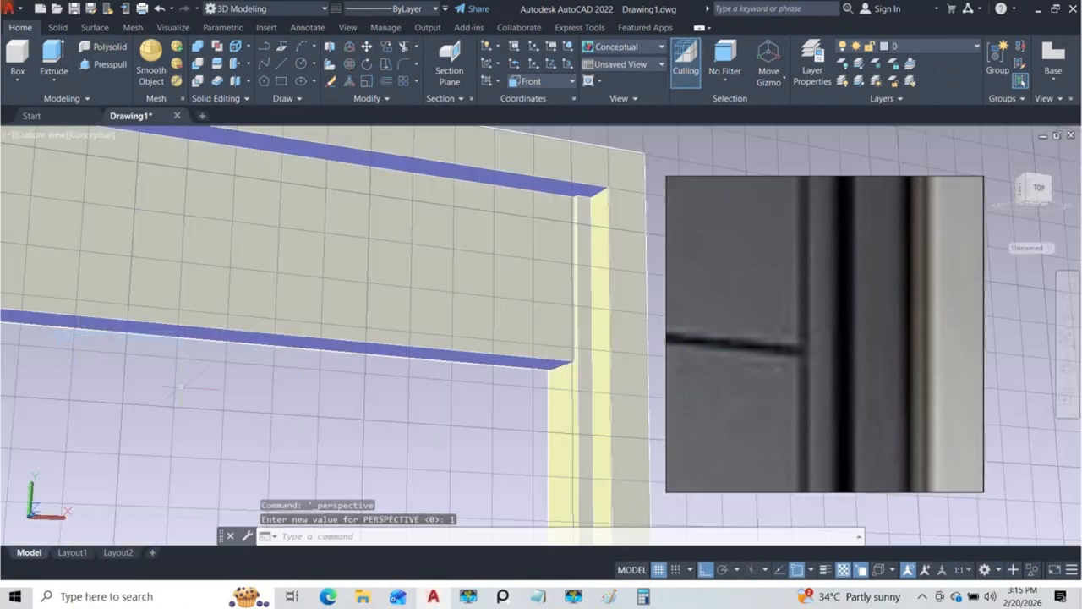
pyautogui.click(50, 137)
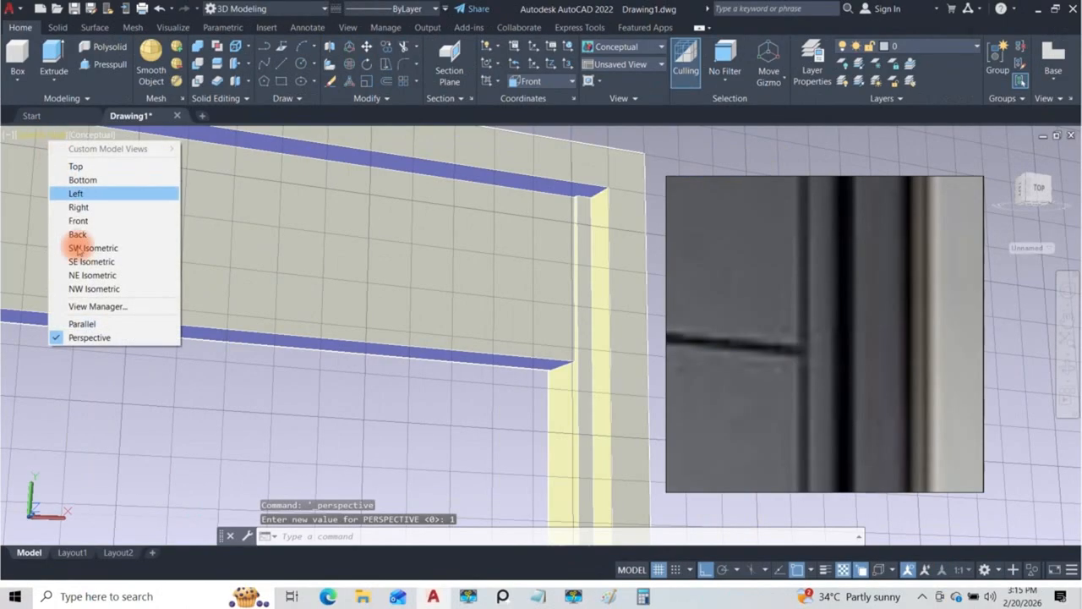
pyautogui.click(81, 323)
# Step: Set the visual style to X-Ray for a close view of the top section's lower corner at the side strip
pyautogui.scroll(-5, 364, 298)
pyautogui.keyDown('shift'); pyautogui.moveTo(368, 302); pyautogui.dragTo(398, 326, button='middle'); pyautogui.keyUp('shift')
pyautogui.scroll(6, 396, 324)
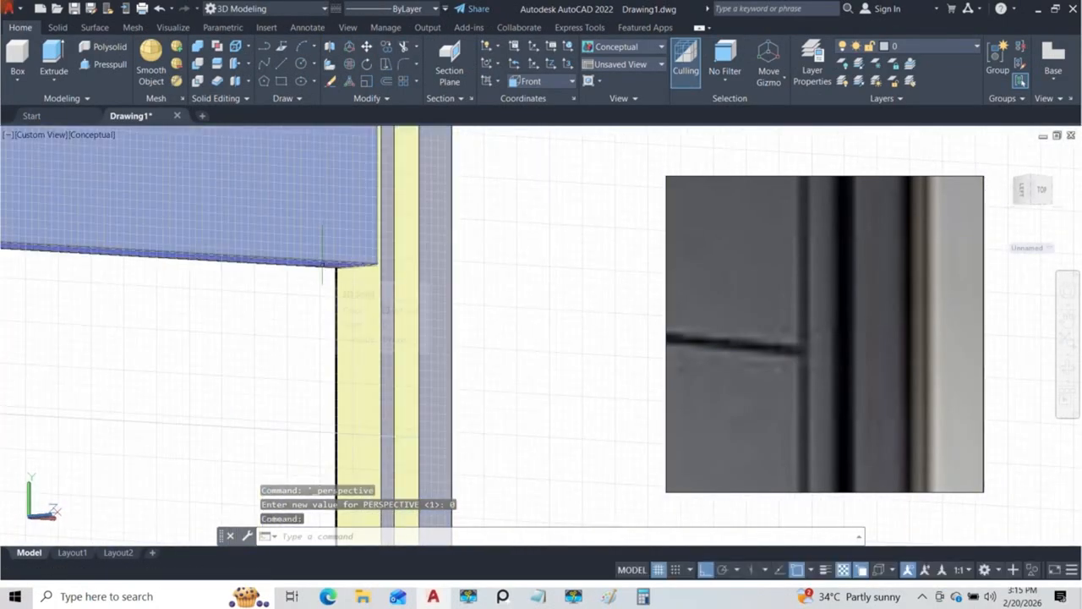
pyautogui.keyDown('shift'); pyautogui.moveTo(324, 271); pyautogui.dragTo(155, 139, button='middle'); pyautogui.keyUp('shift')
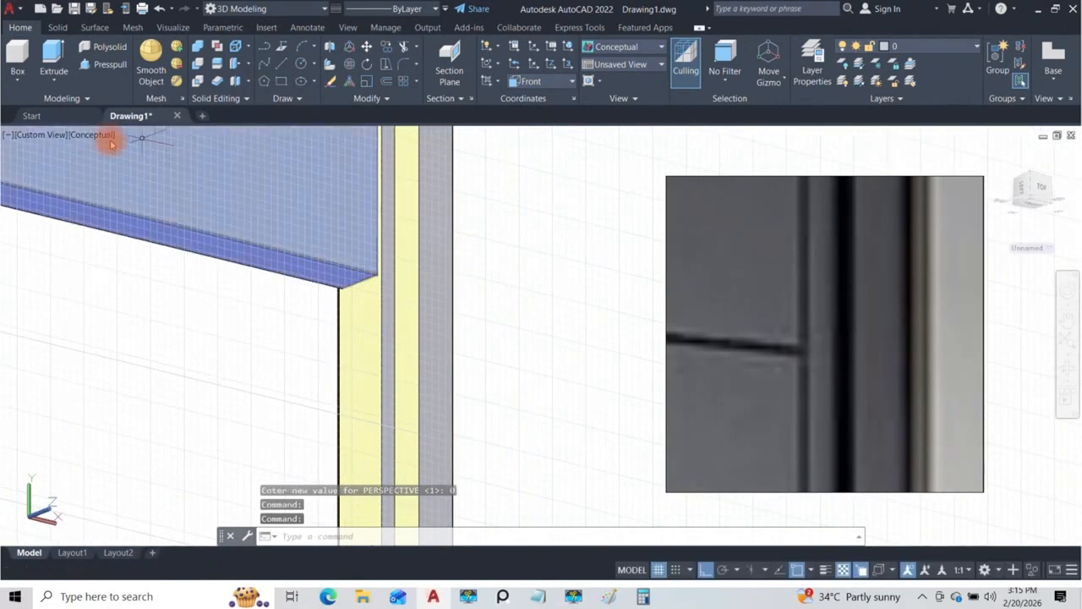
pyautogui.click(89, 137)
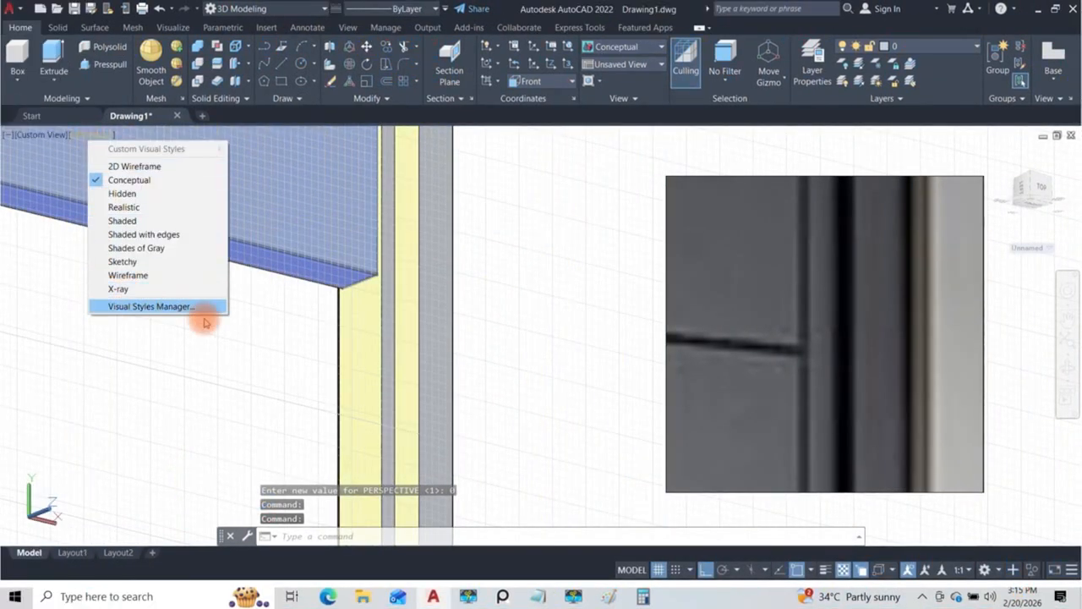
pyautogui.click(119, 289)
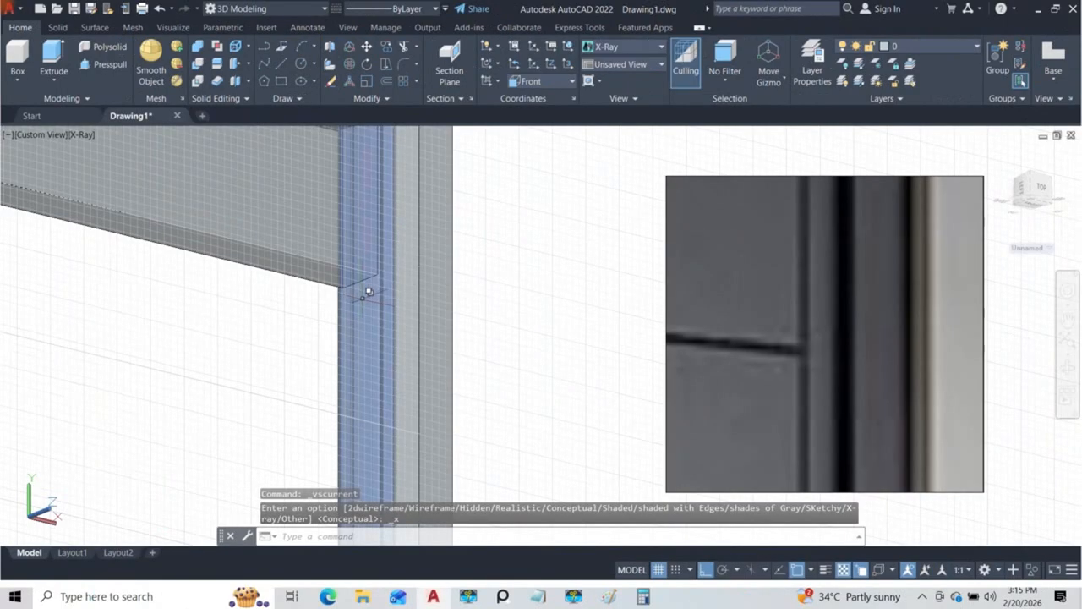
# Step: Set the visual style back to Conceptual and turn off the grid display
pyautogui.scroll(-5, 363, 290)
pyautogui.click(79, 137)
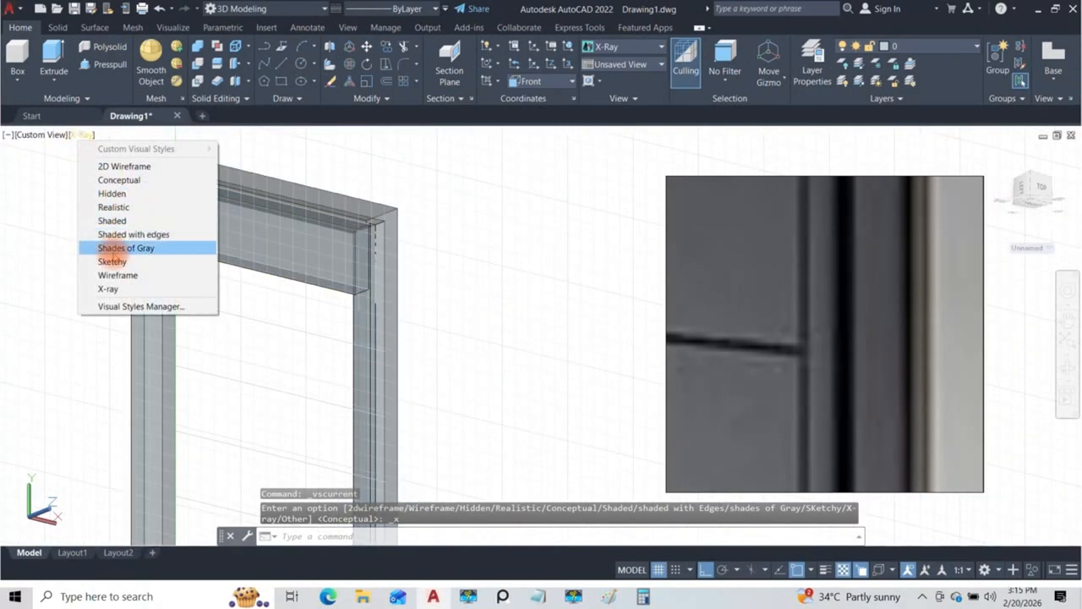
pyautogui.click(119, 179)
pyautogui.moveTo(282, 288)
pyautogui.keyDown('shift'); pyautogui.mouseDown(button='middle')
pyautogui.moveTo(418, 386)
pyautogui.moveTo(331, 307)
pyautogui.mouseUp(button='middle'); pyautogui.keyUp('shift')
pyautogui.scroll(5, 312, 271)
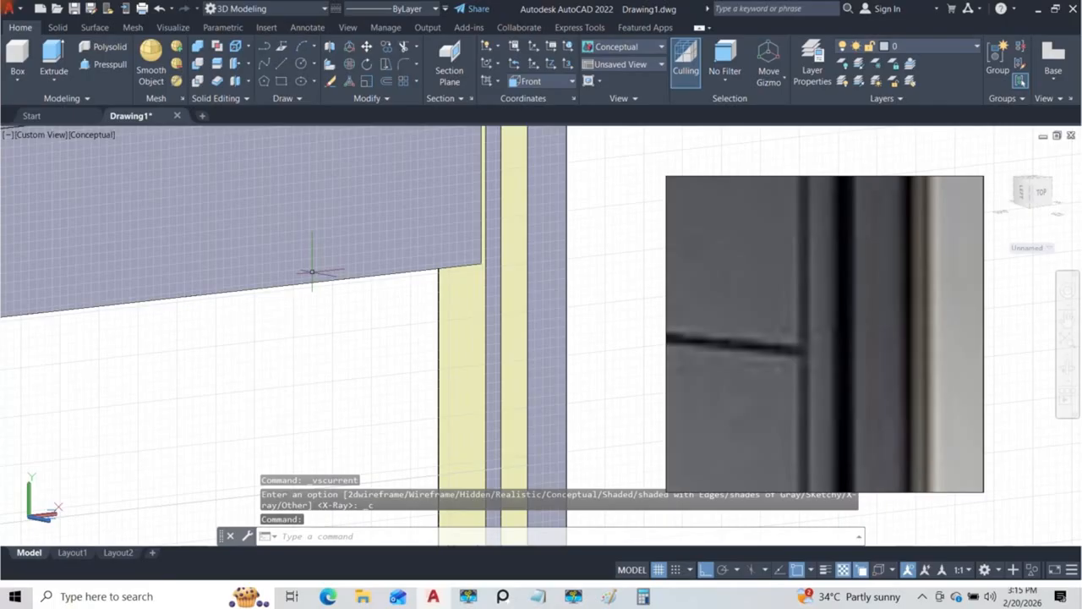
pyautogui.click(660, 569)
pyautogui.scroll(-3, 374, 327)
pyautogui.keyDown('shift'); pyautogui.moveTo(375, 326); pyautogui.dragTo(512, 130, button='middle'); pyautogui.keyUp('shift')
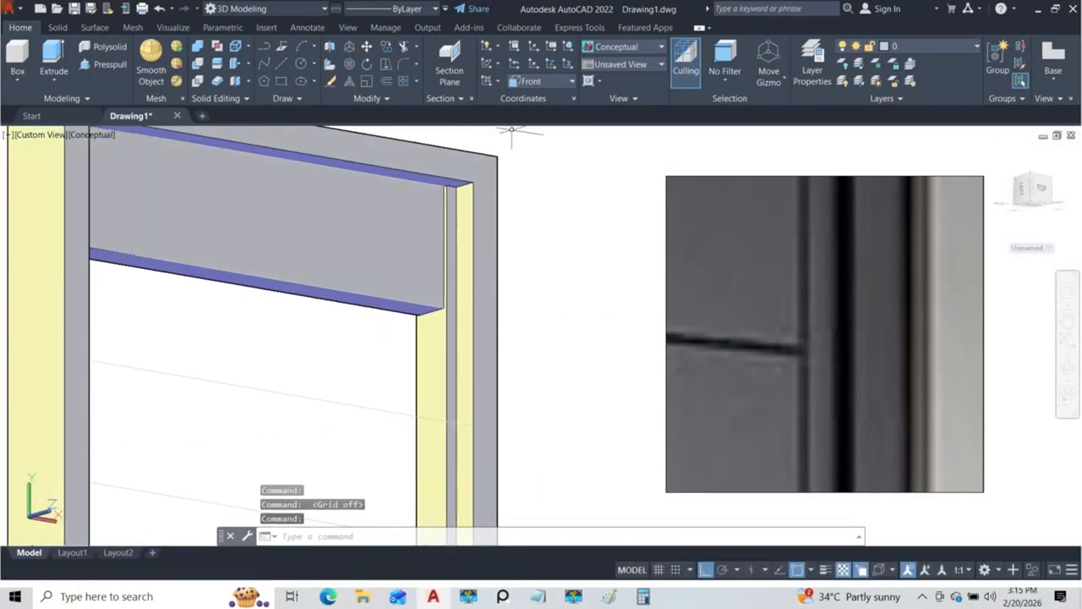
# Step: Set the coordinate system to World with the door's upper part in view
pyautogui.click(540, 87)
pyautogui.click(528, 96)
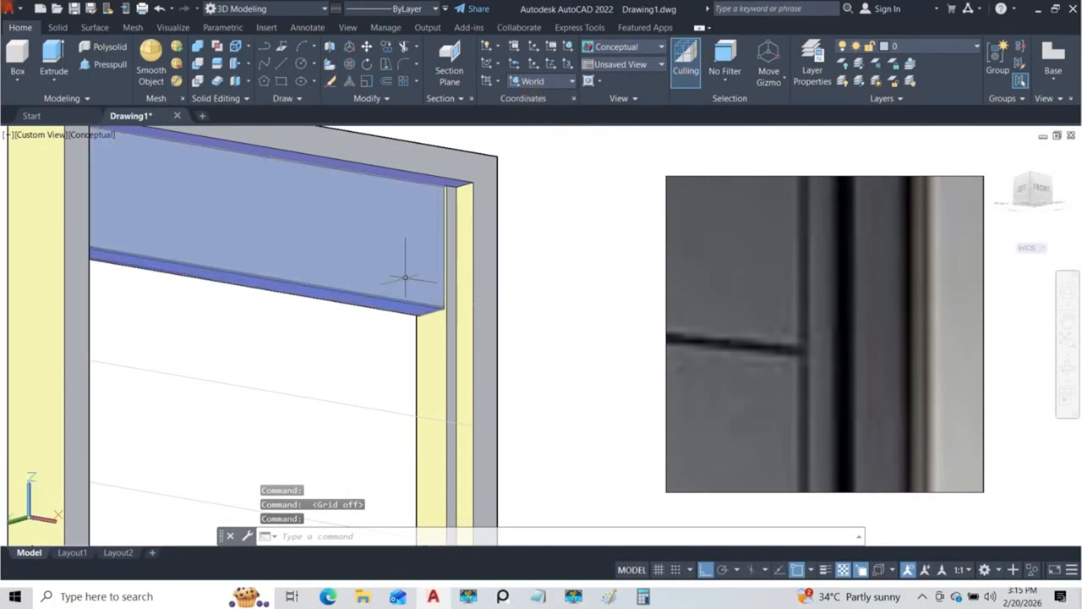
pyautogui.scroll(-2, 425, 312)
pyautogui.keyDown('shift'); pyautogui.moveTo(425, 311); pyautogui.dragTo(394, 367, button='middle'); pyautogui.keyUp('shift')
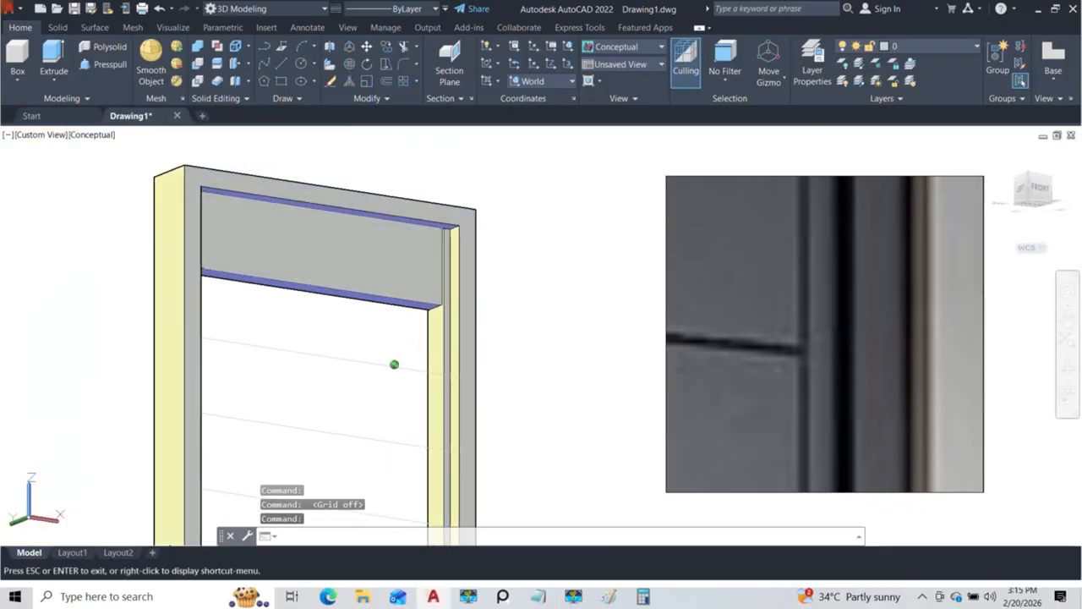
# Step: Use Fillet Edge with radius 5 on the top section's front lower edge, front vertical edge by the side strip and rear lower edge
pyautogui.click(105, 30)
pyautogui.click(58, 28)
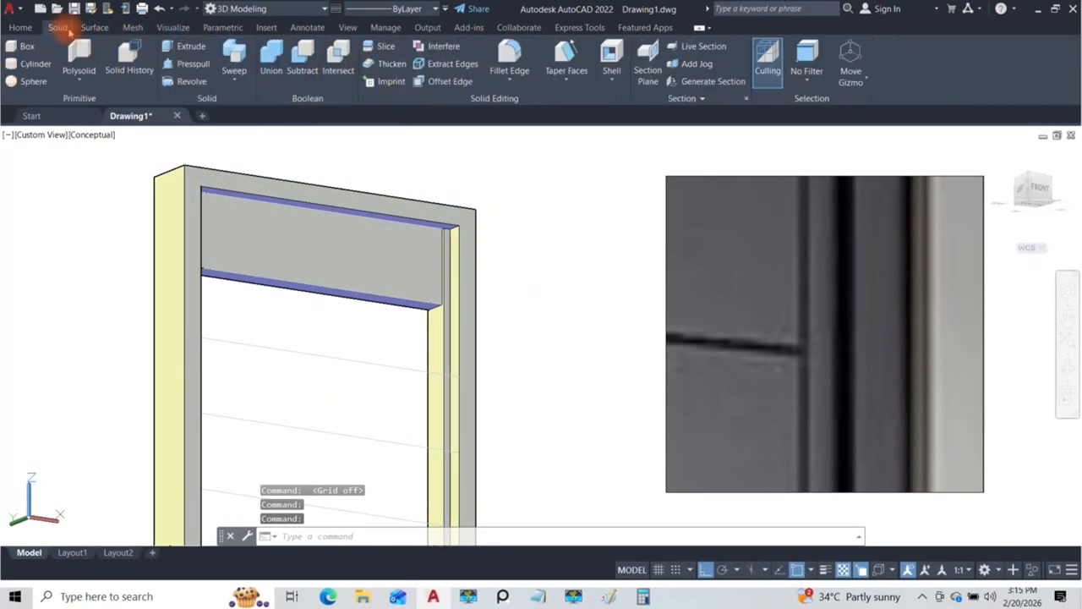
pyautogui.click(509, 76)
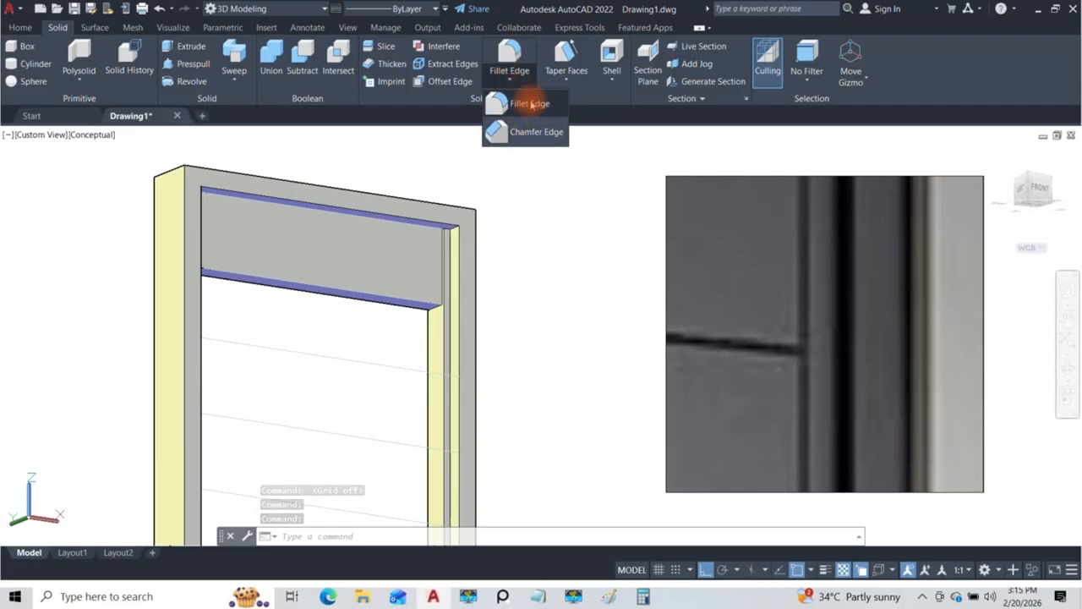
pyautogui.click(521, 102)
pyautogui.scroll(3, 391, 287)
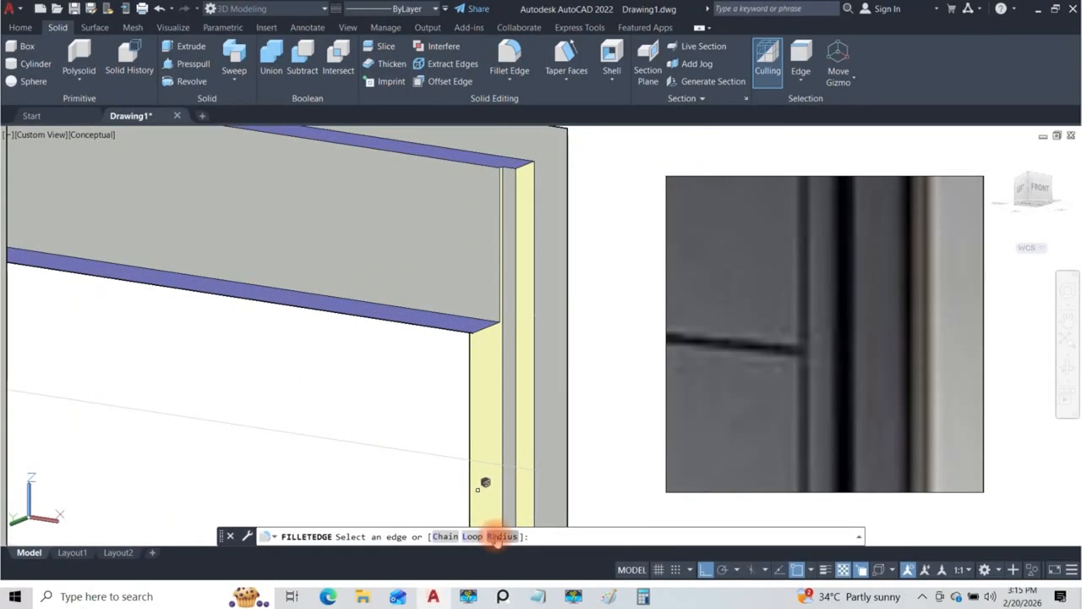
pyautogui.click(501, 536)
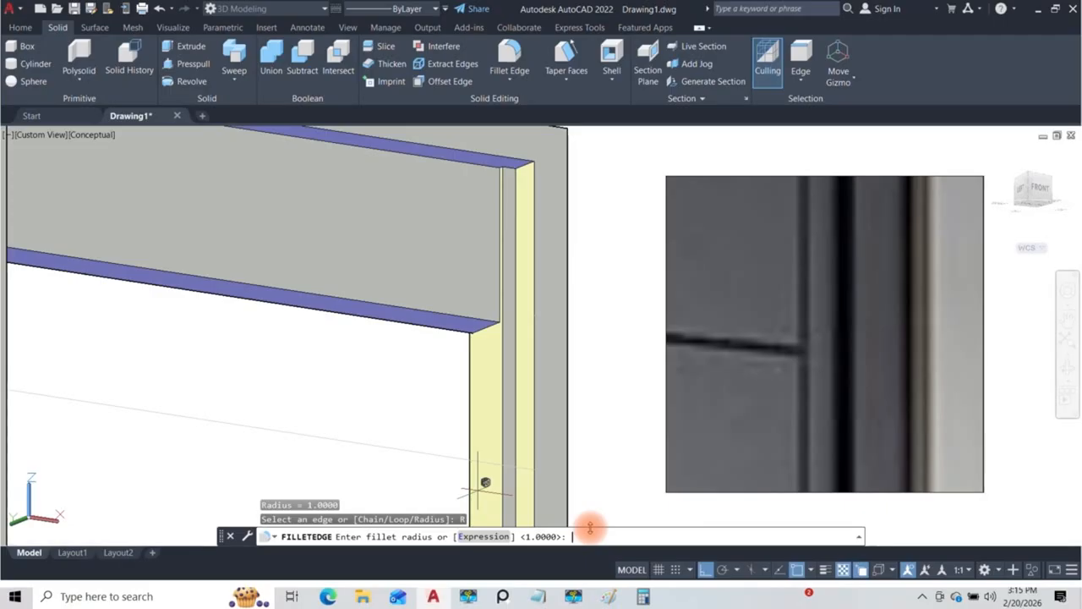
pyautogui.press('Return')
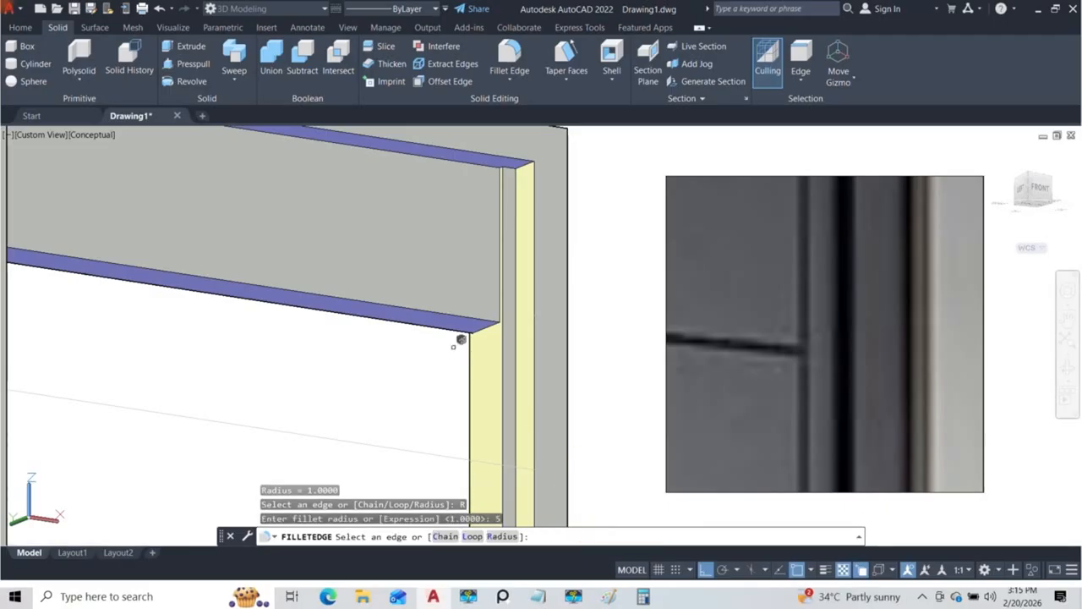
pyautogui.click(452, 315)
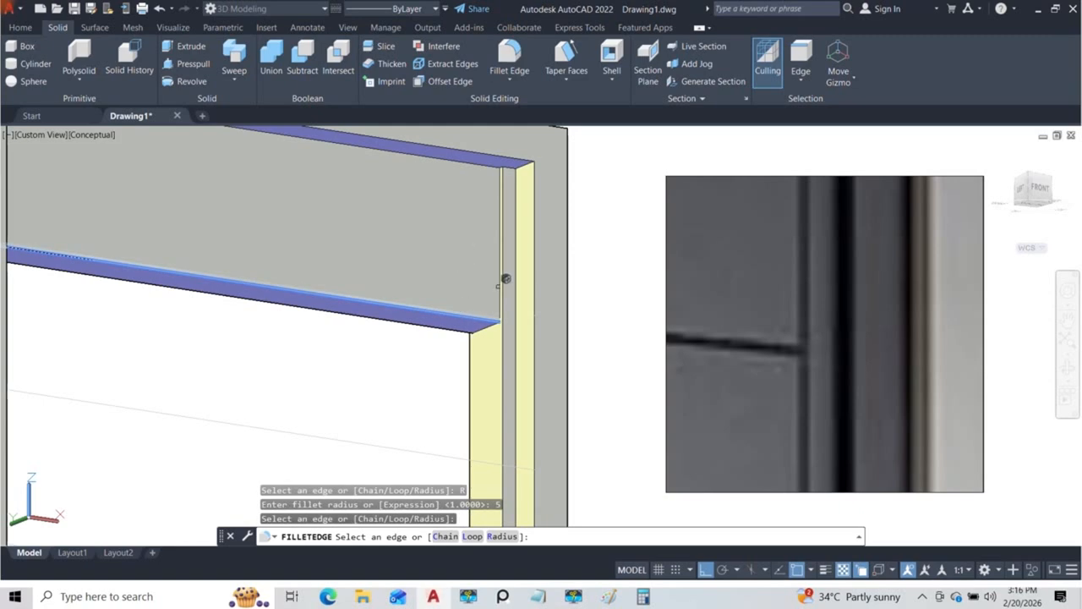
pyautogui.scroll(2, 505, 277)
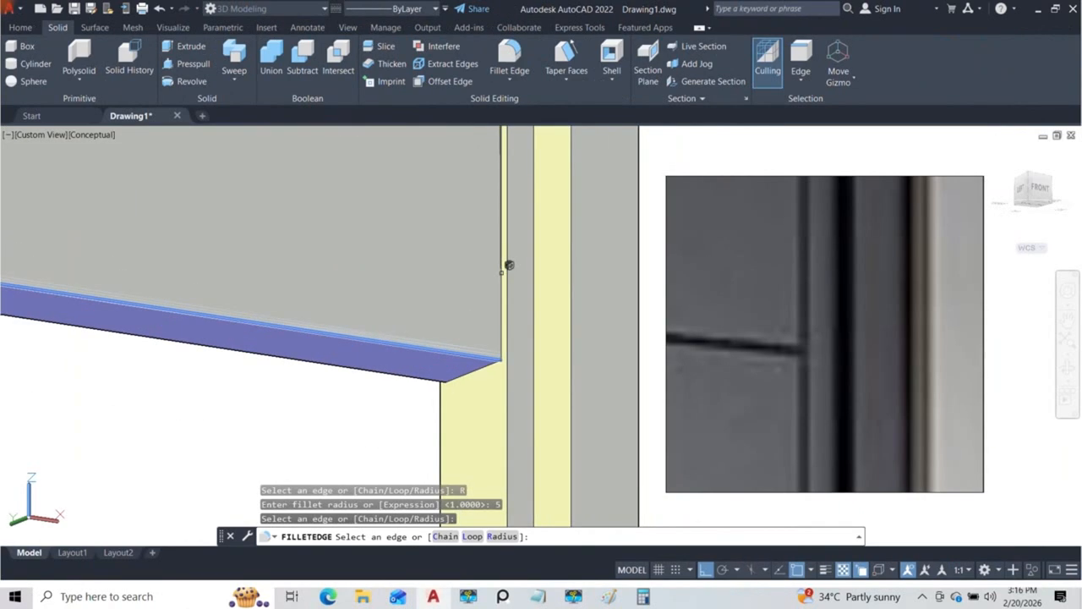
pyautogui.click(502, 271)
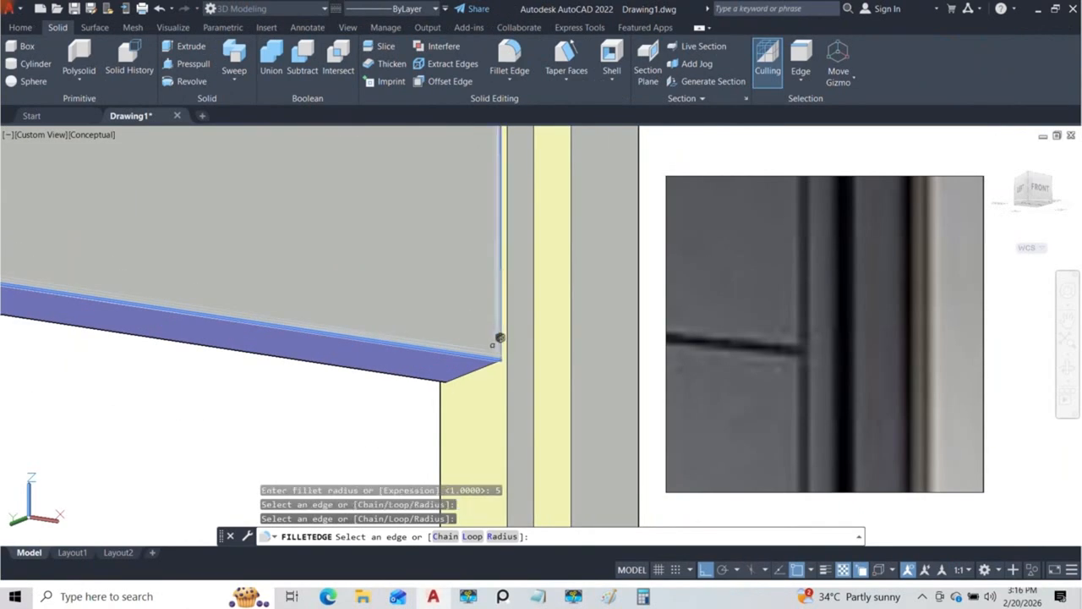
pyautogui.click(434, 372)
# Step: Add the top section's rear vertical and upper edges and its front upper edge to the fillet selection, and apply the fillets
pyautogui.keyDown('shift'); pyautogui.moveTo(363, 339); pyautogui.dragTo(464, 430, button='middle'); pyautogui.keyUp('shift')
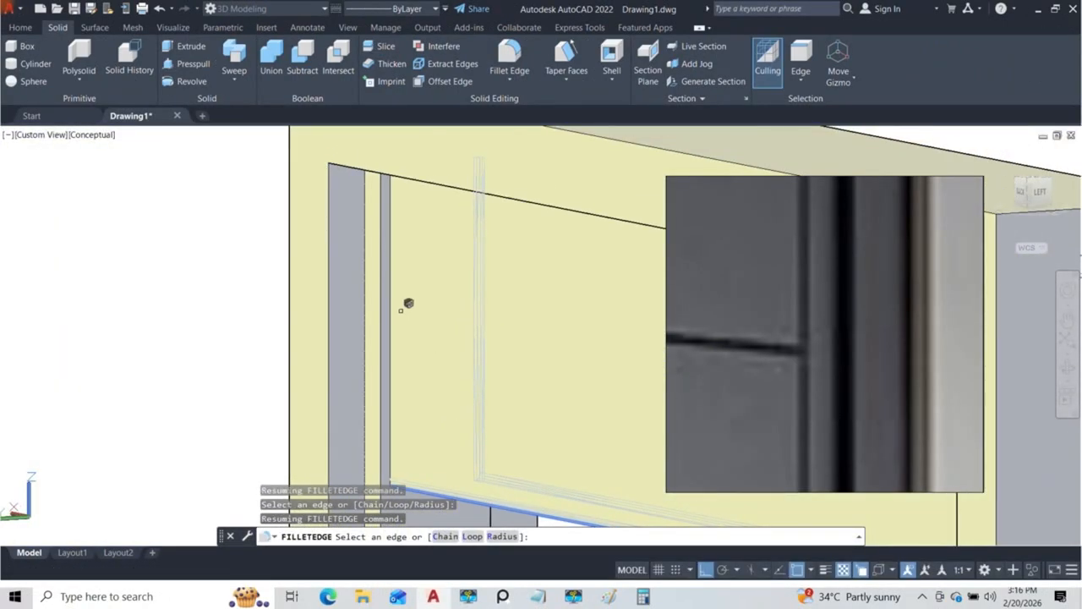
pyautogui.keyDown('shift'); pyautogui.moveTo(415, 341); pyautogui.dragTo(456, 278, button='middle'); pyautogui.keyUp('shift')
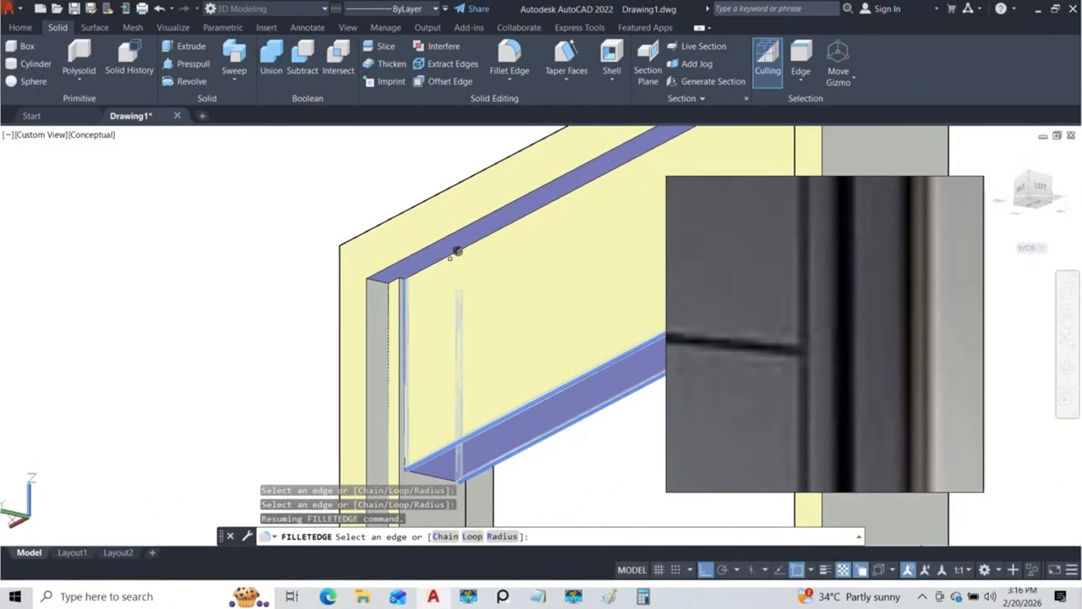
pyautogui.keyDown('shift'); pyautogui.moveTo(471, 314); pyautogui.dragTo(325, 347, button='middle'); pyautogui.keyUp('shift')
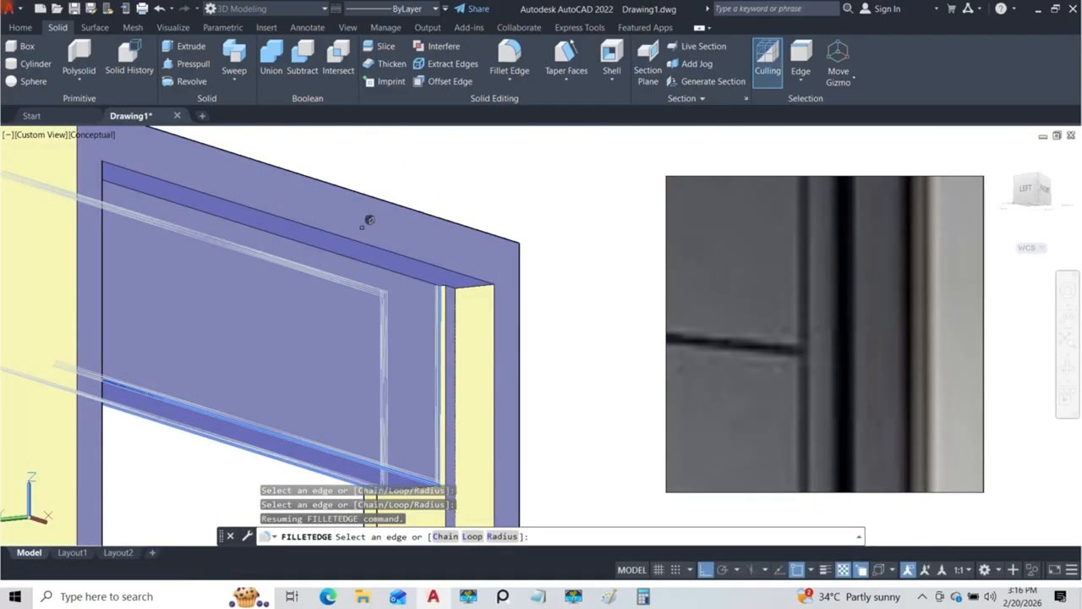
pyautogui.click(363, 251)
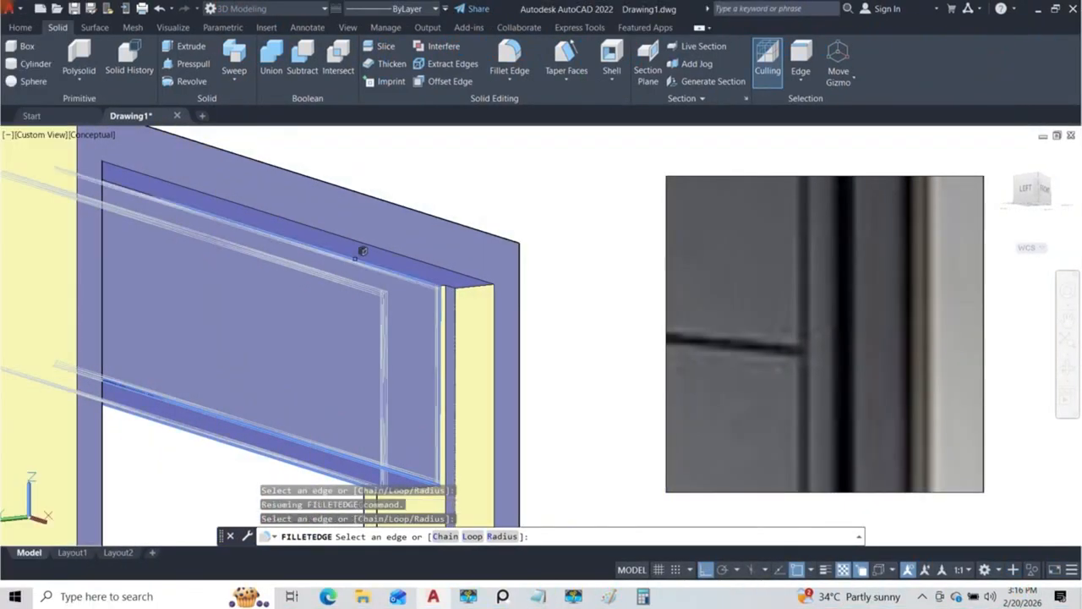
pyautogui.keyDown('shift'); pyautogui.moveTo(412, 339); pyautogui.dragTo(282, 356, button='middle'); pyautogui.keyUp('shift')
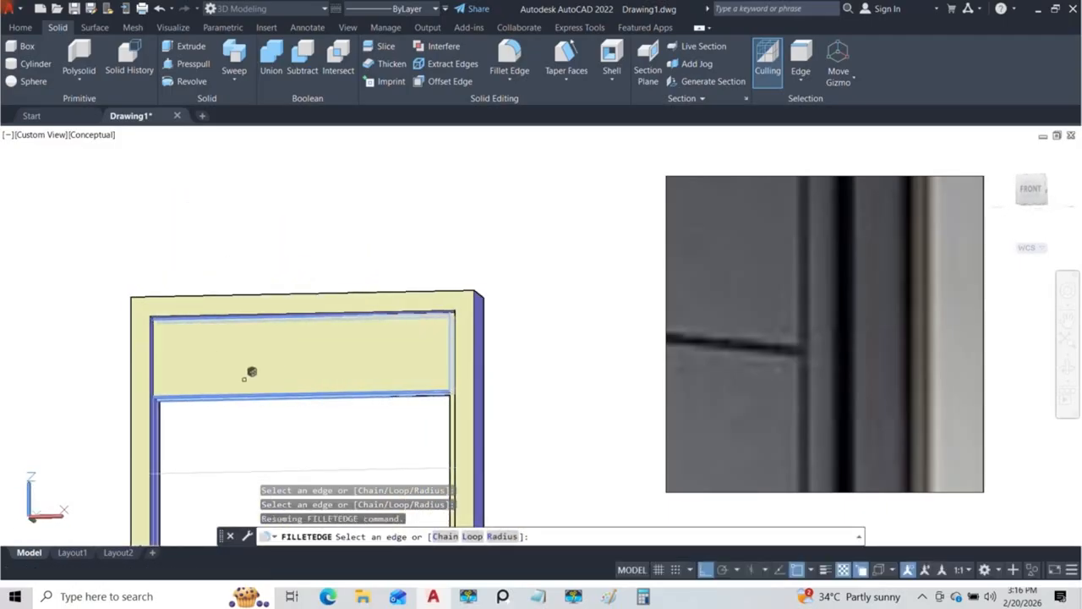
pyautogui.press('Return')
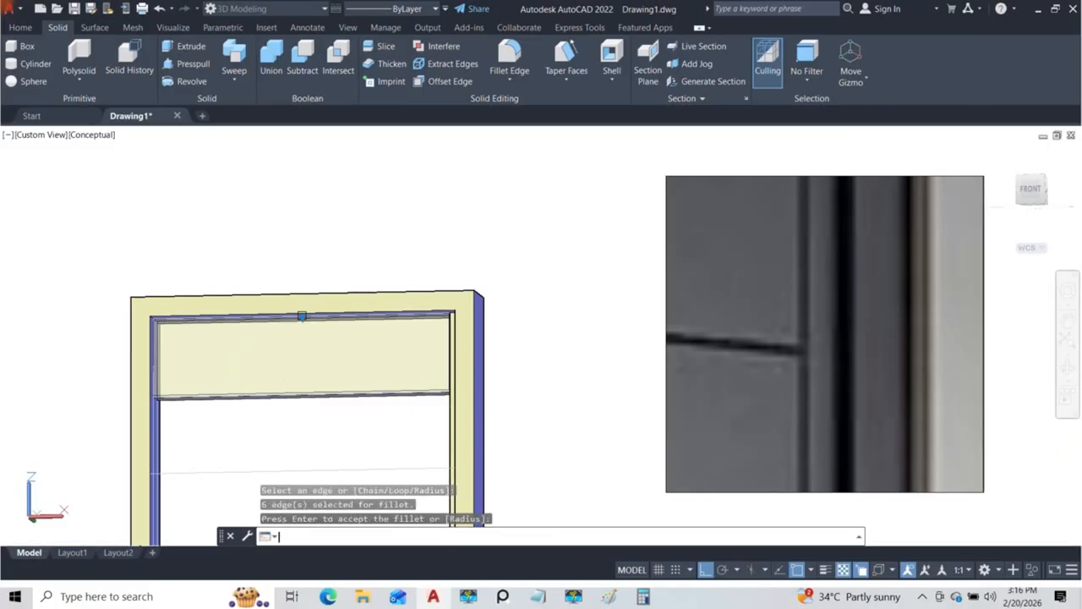
# Step: Examine the filleted edges of the top section at the side strip and frame from several angles
pyautogui.keyDown('shift'); pyautogui.moveTo(237, 386); pyautogui.dragTo(364, 277, button='middle'); pyautogui.keyUp('shift')
pyautogui.scroll(5, 373, 394)
pyautogui.scroll(-5, 385, 318)
pyautogui.scroll(4, 417, 254)
pyautogui.scroll(-5, 427, 253)
pyautogui.keyDown('shift'); pyautogui.moveTo(437, 253); pyautogui.dragTo(497, 234, button='middle'); pyautogui.keyUp('shift')
pyautogui.scroll(-5, 421, 243)
pyautogui.scroll(4, 423, 279)
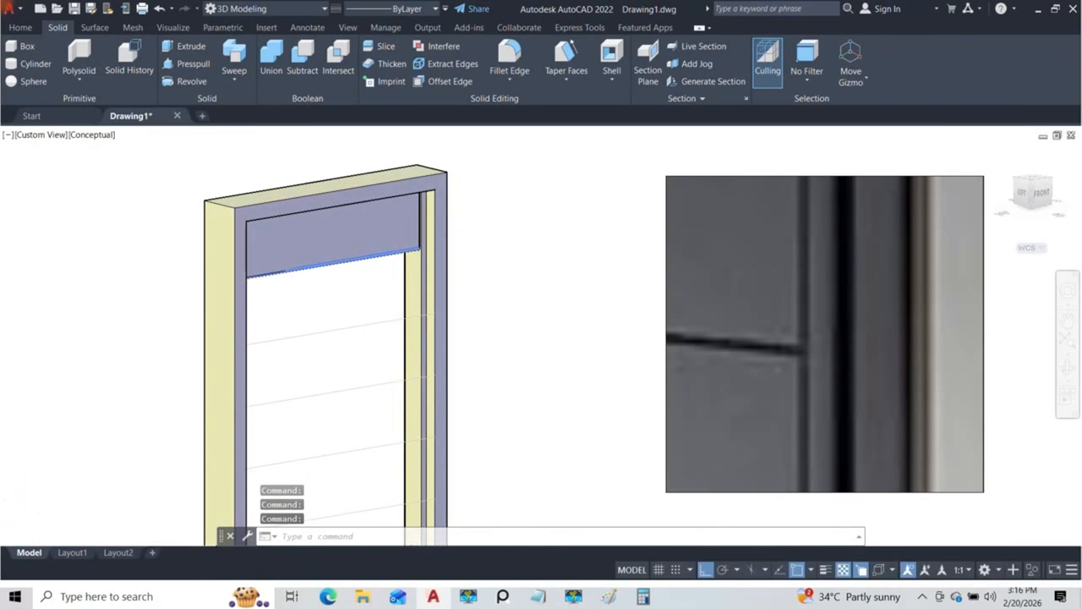
pyautogui.scroll(3, 418, 266)
pyautogui.keyDown('shift'); pyautogui.moveTo(417, 266); pyautogui.dragTo(383, 263, button='middle'); pyautogui.keyUp('shift')
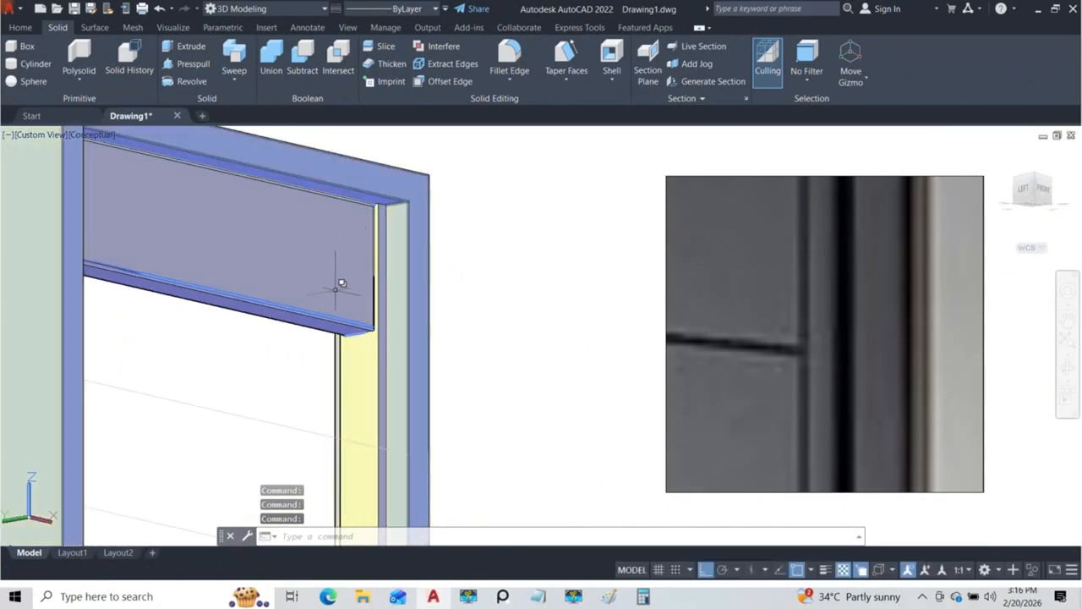
# Step: Switch to the Front view and set the visual style to 2D Wireframe
pyautogui.click(292, 346)
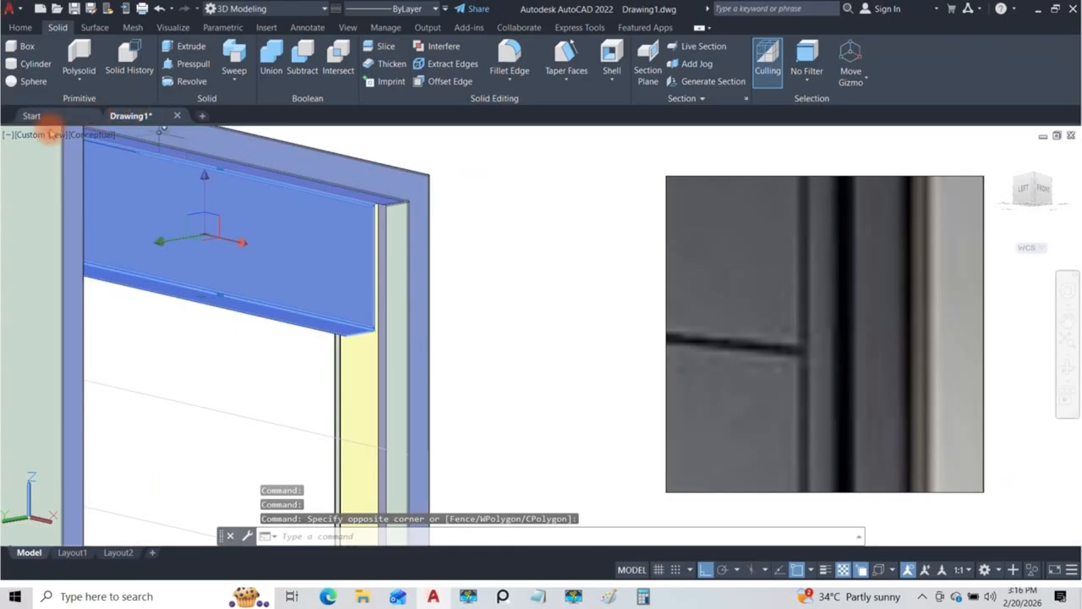
pyautogui.click(49, 138)
pyautogui.click(61, 222)
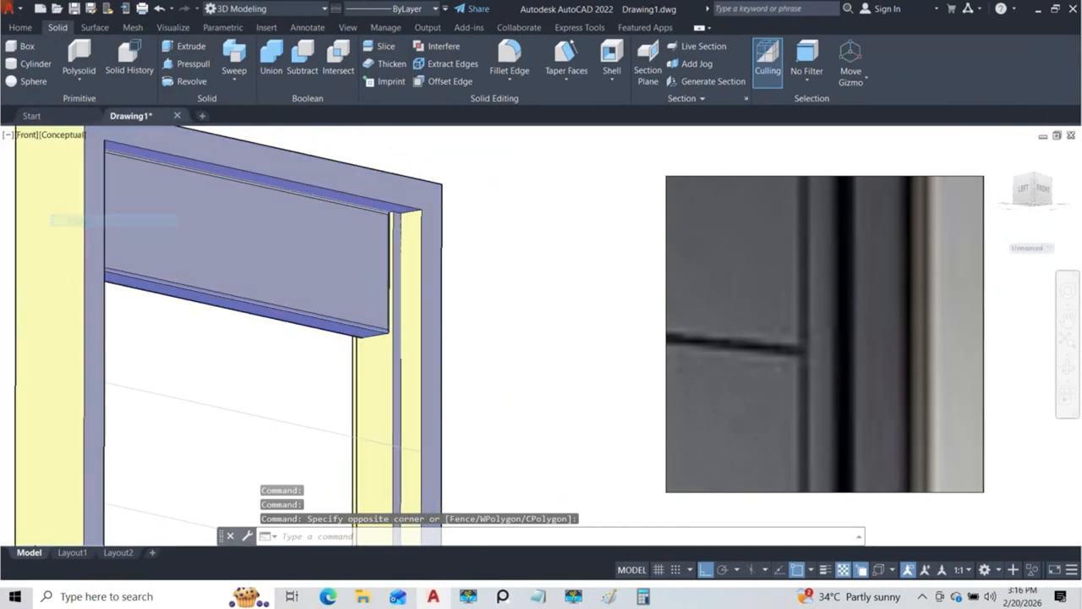
pyautogui.click(71, 135)
pyautogui.click(80, 164)
pyautogui.scroll(-2, 420, 220)
pyautogui.scroll(5, 420, 220)
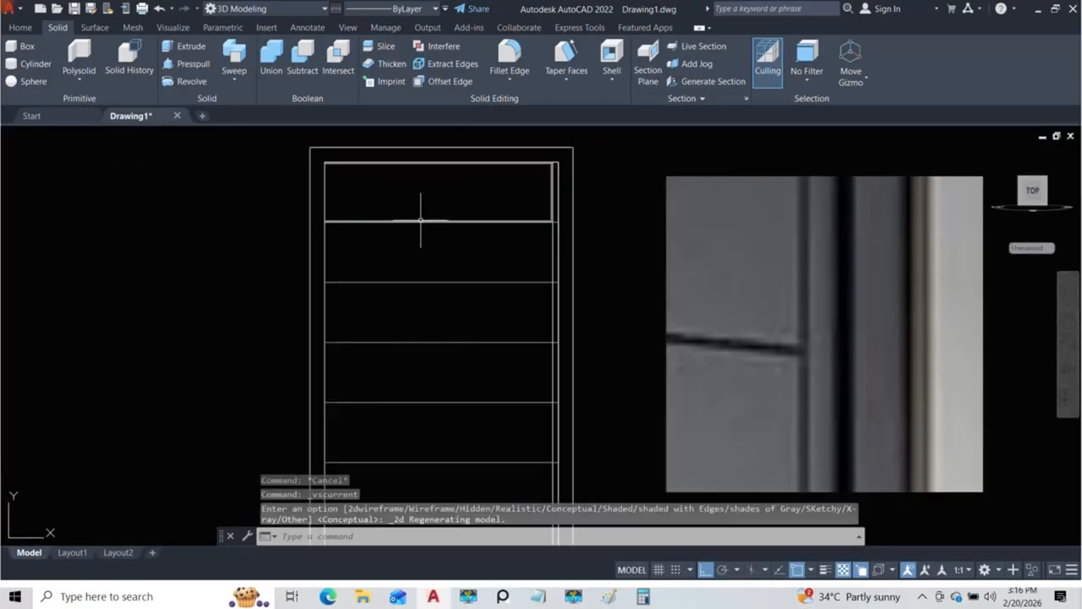
# Step: Copy the filleted top section solid straight down onto the second panel row, aligned with the row's dividing line
pyautogui.click(427, 203)
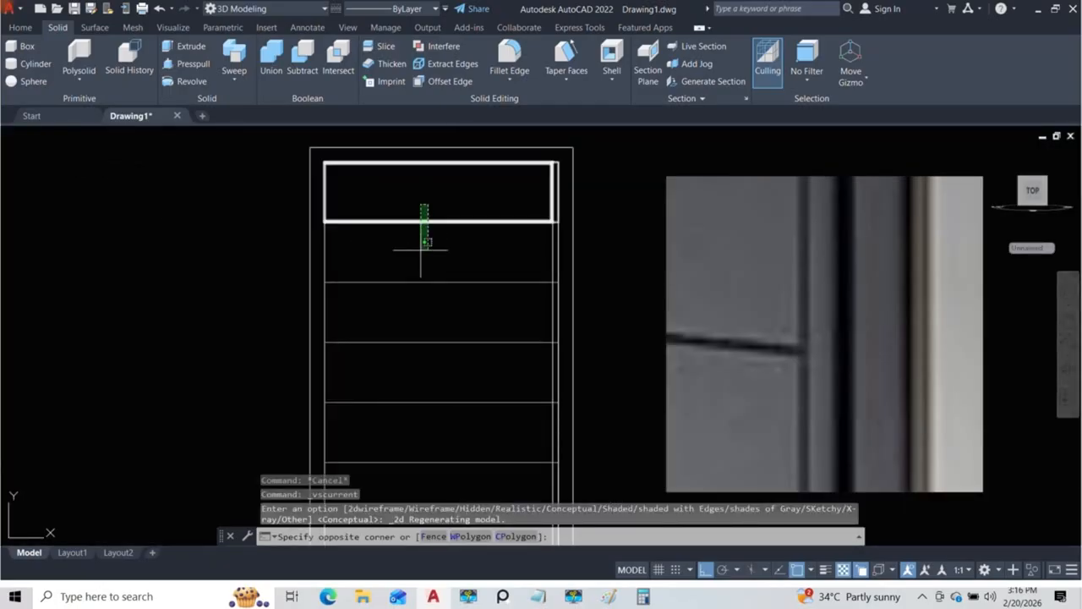
pyautogui.click(380, 188)
pyautogui.click(387, 162)
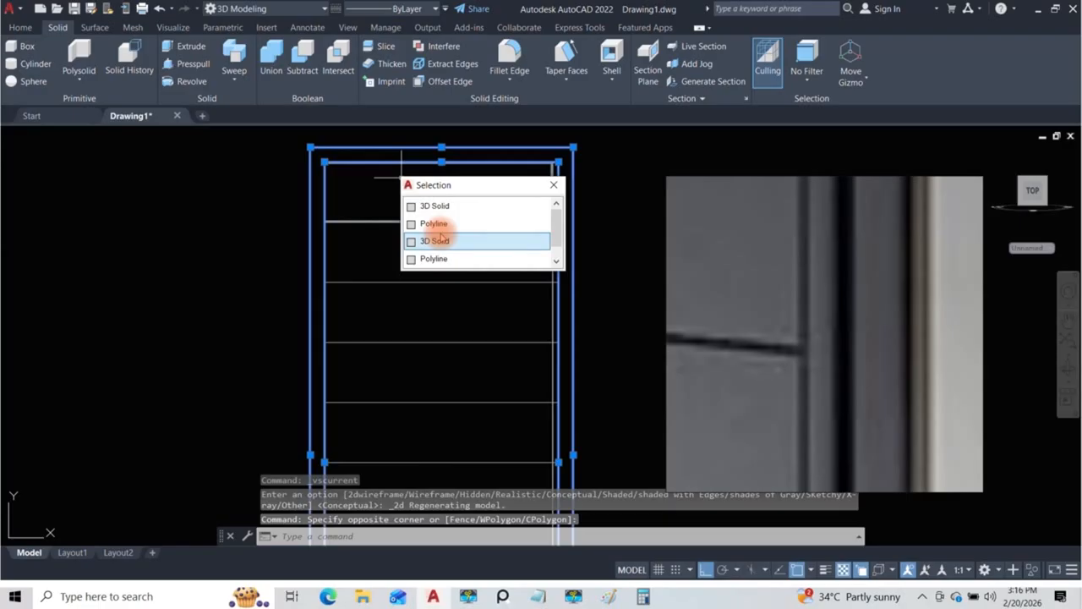
pyautogui.click(434, 206)
pyautogui.moveTo(442, 225); pyautogui.dragTo(338, 276, button='middle')
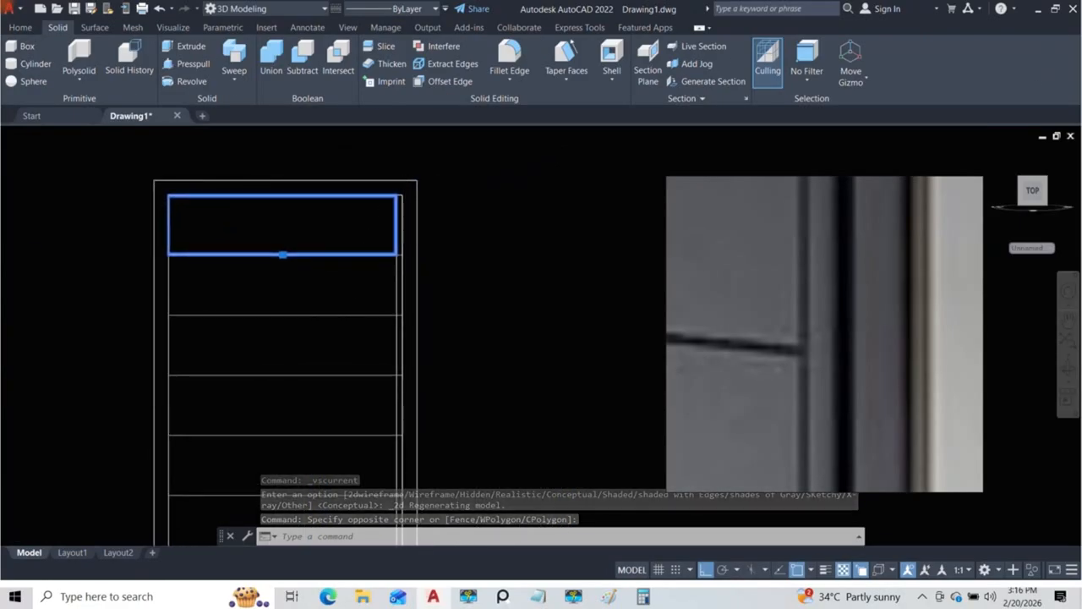
pyautogui.scroll(2, 410, 203)
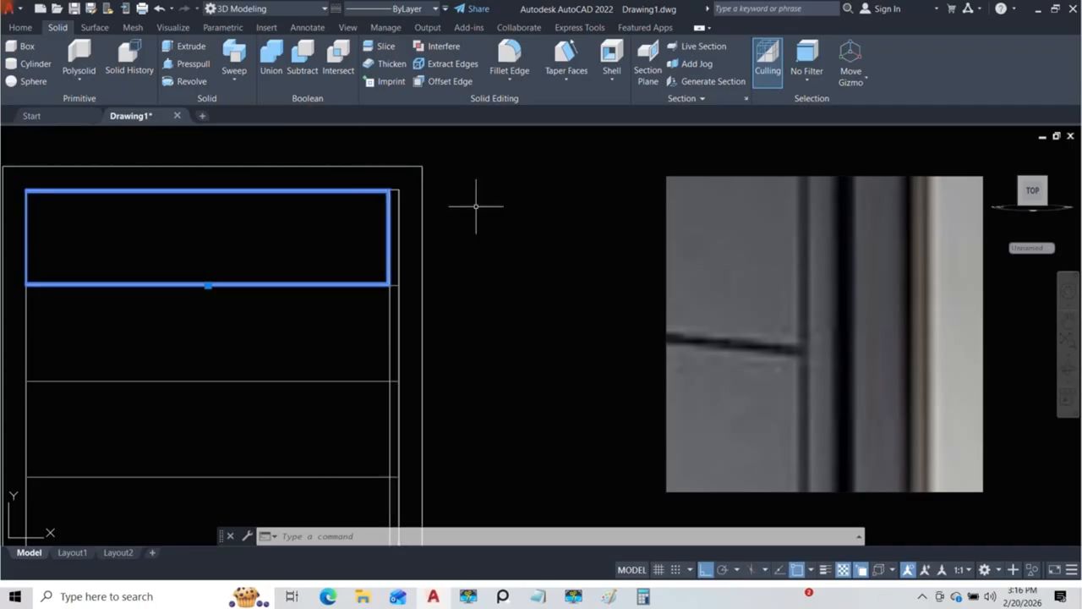
pyautogui.write('co')
pyautogui.press('Return')
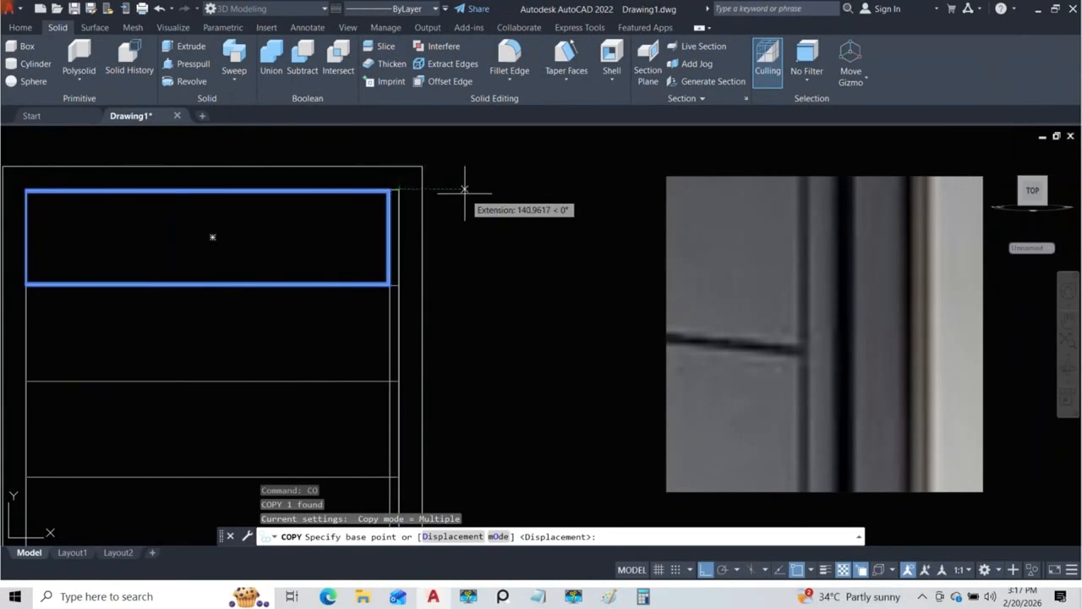
pyautogui.click(467, 190)
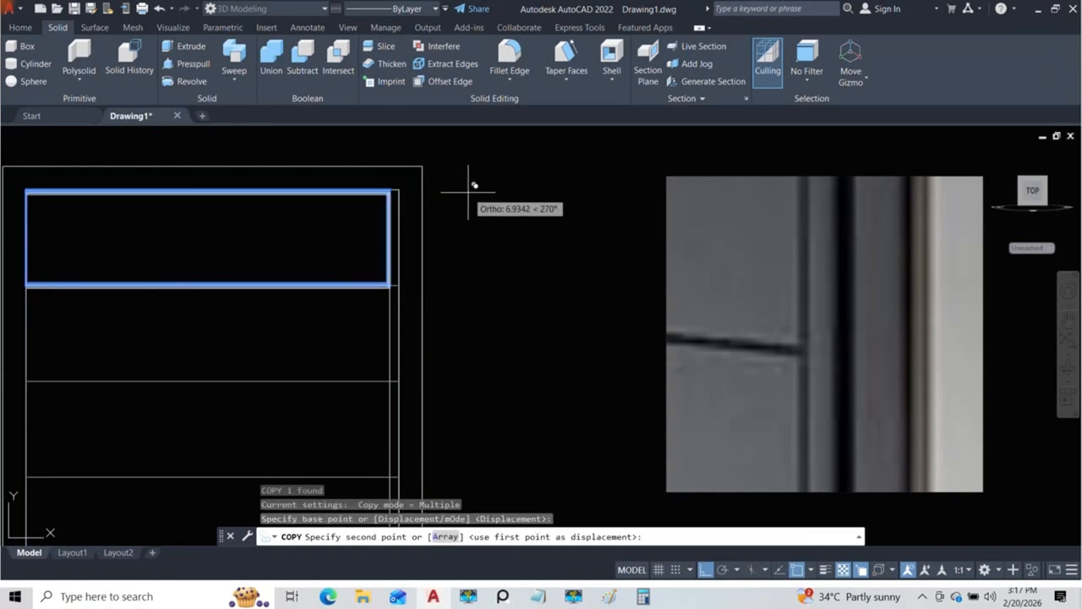
pyautogui.click(443, 284)
# Step: Continue copying the filleted top section solid down onto the third and following panel rows, aligned with each row's dividing line
pyautogui.moveTo(444, 306); pyautogui.dragTo(454, 226, button='middle')
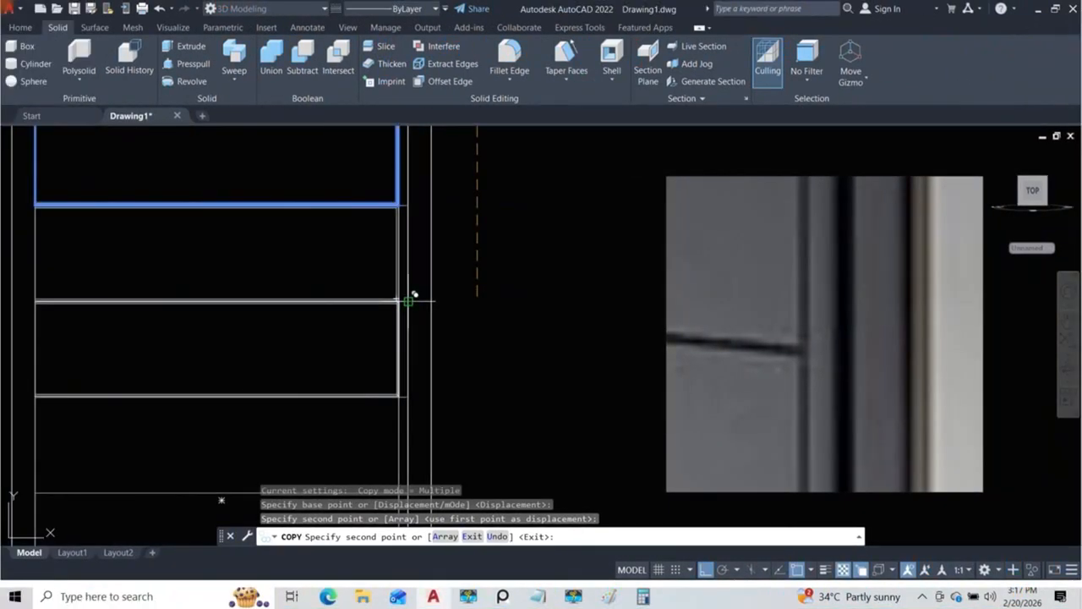
pyautogui.click(455, 300)
pyautogui.moveTo(448, 331); pyautogui.dragTo(460, 217, button='middle')
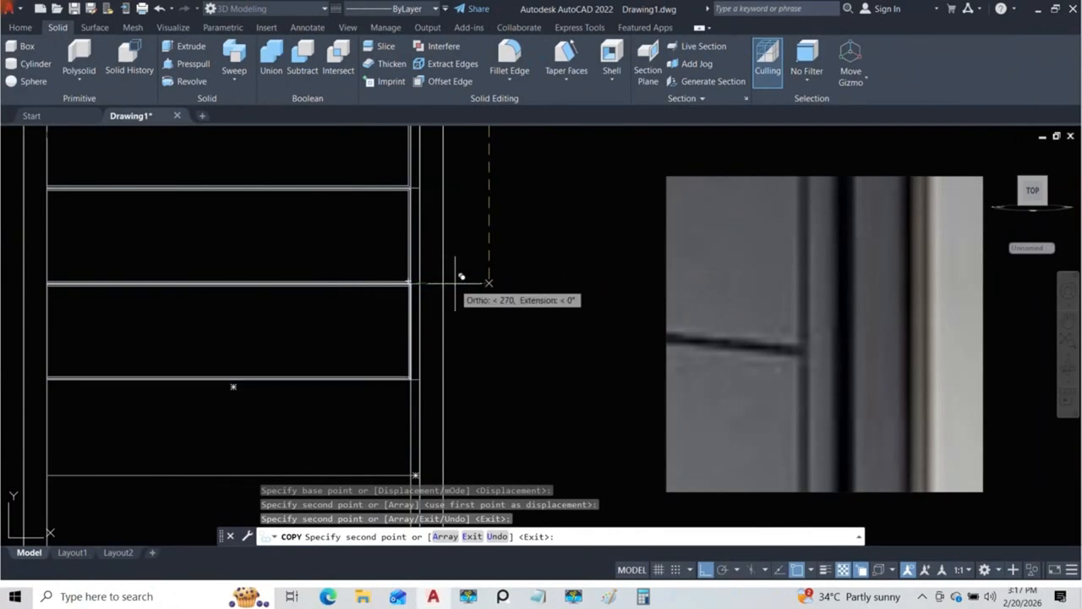
pyautogui.click(455, 283)
pyautogui.scroll(-2, 455, 284)
pyautogui.scroll(6, 455, 283)
pyautogui.moveTo(457, 285); pyautogui.dragTo(454, 176, button='middle')
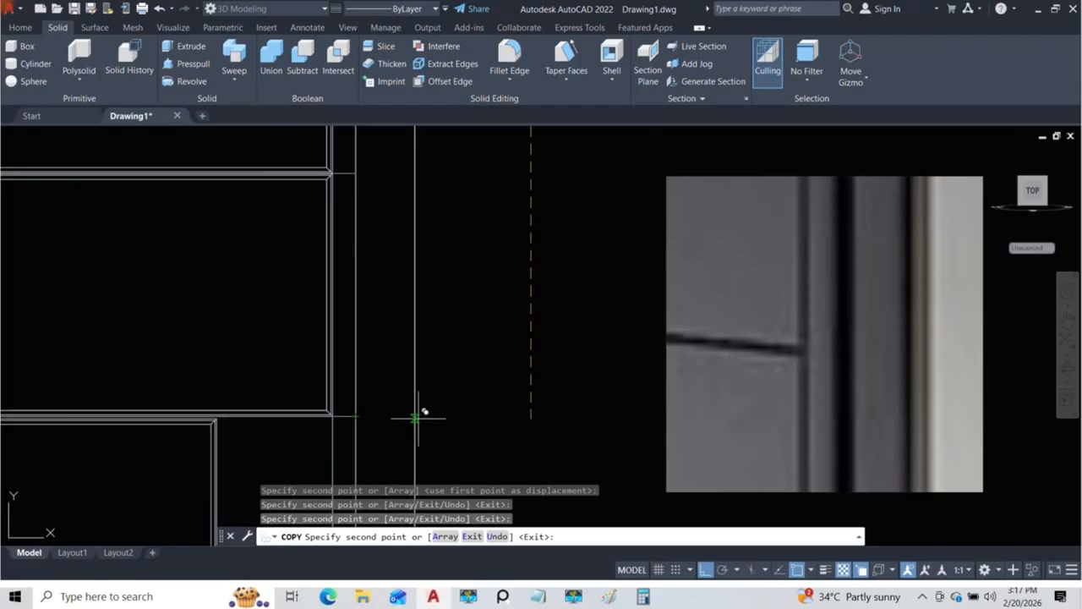
pyautogui.click(434, 415)
pyautogui.moveTo(434, 415)
pyautogui.mouseDown(button='middle')
pyautogui.moveTo(441, 293)
pyautogui.moveTo(450, 423)
pyautogui.mouseUp(button='middle')
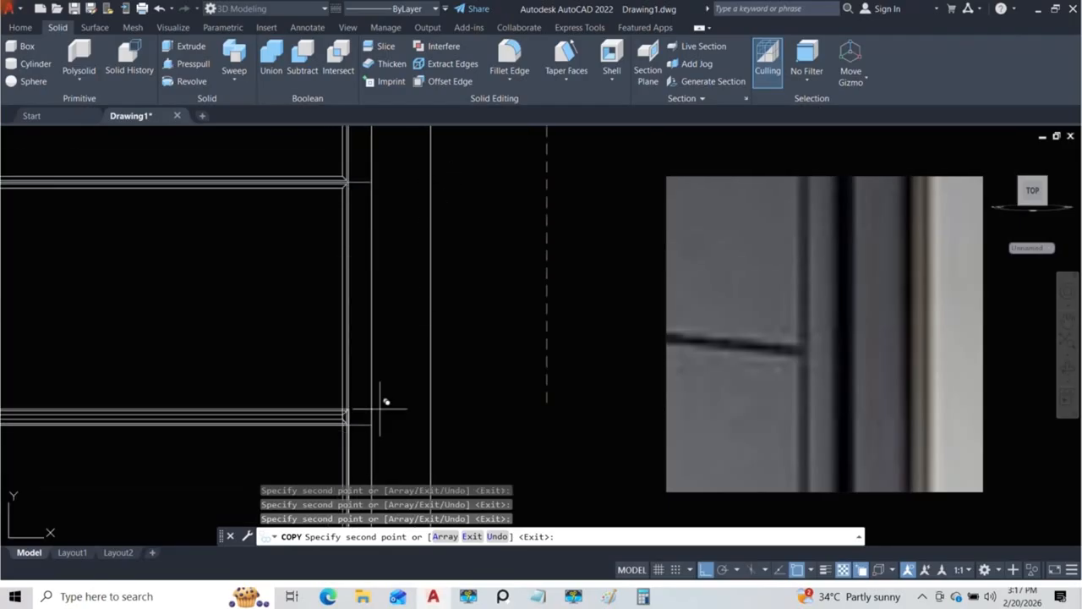
# Step: Copy the section solid onto the remaining lower panel rows down to the base of the door, and end the Copy command
pyautogui.moveTo(394, 411); pyautogui.dragTo(406, 206, button='middle')
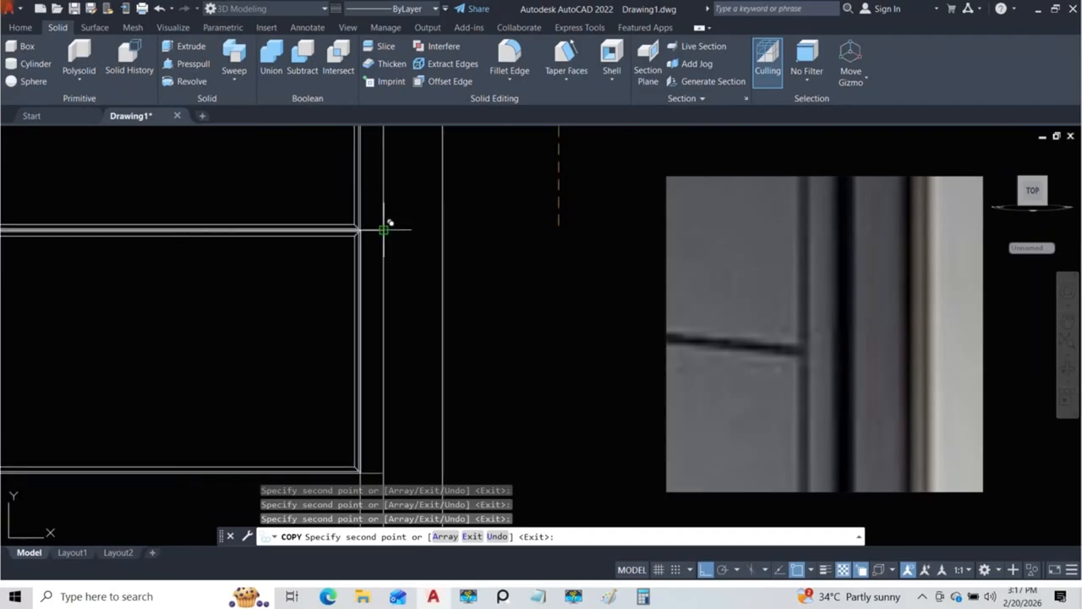
pyautogui.moveTo(407, 189); pyautogui.dragTo(420, 171, button='middle')
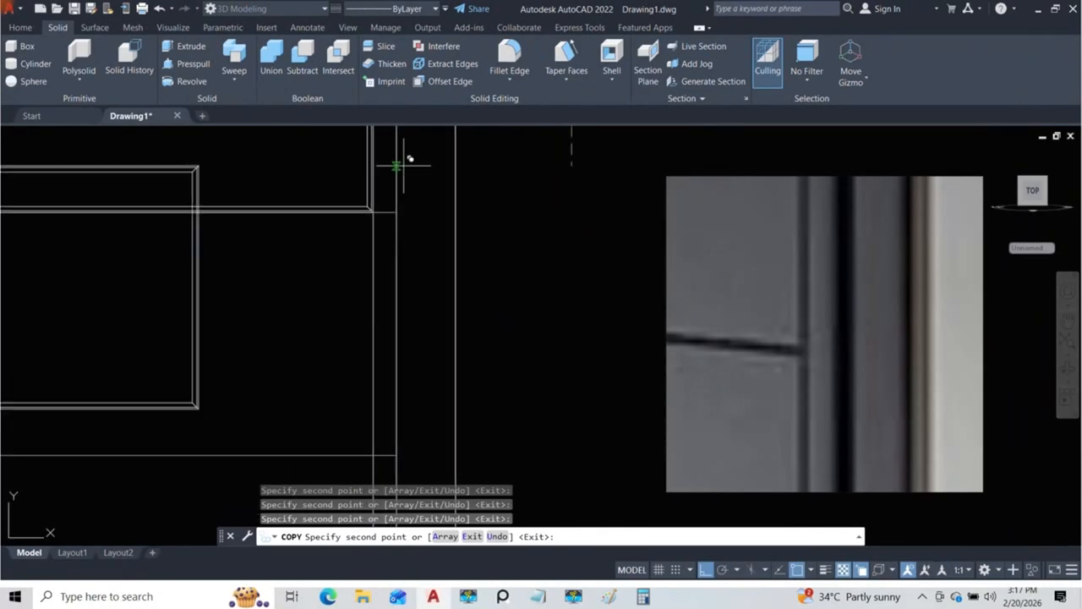
pyautogui.scroll(-2, 426, 210)
pyautogui.scroll(-4, 435, 266)
pyautogui.moveTo(435, 290)
pyautogui.mouseDown(button='middle')
pyautogui.moveTo(429, 242)
pyautogui.moveTo(423, 285)
pyautogui.moveTo(398, 234)
pyautogui.moveTo(399, 326)
pyautogui.mouseUp(button='middle')
pyautogui.scroll(5, 414, 262)
pyautogui.scroll(-3, 419, 333)
pyautogui.press('Escape')
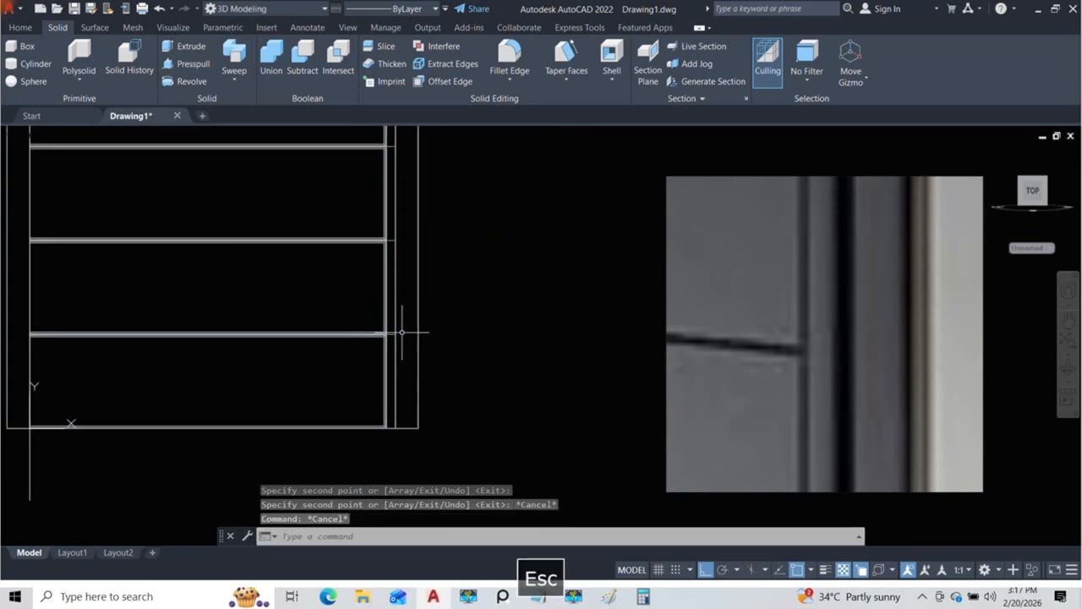
pyautogui.scroll(-4, 404, 309)
pyautogui.moveTo(403, 309); pyautogui.dragTo(426, 426, button='middle')
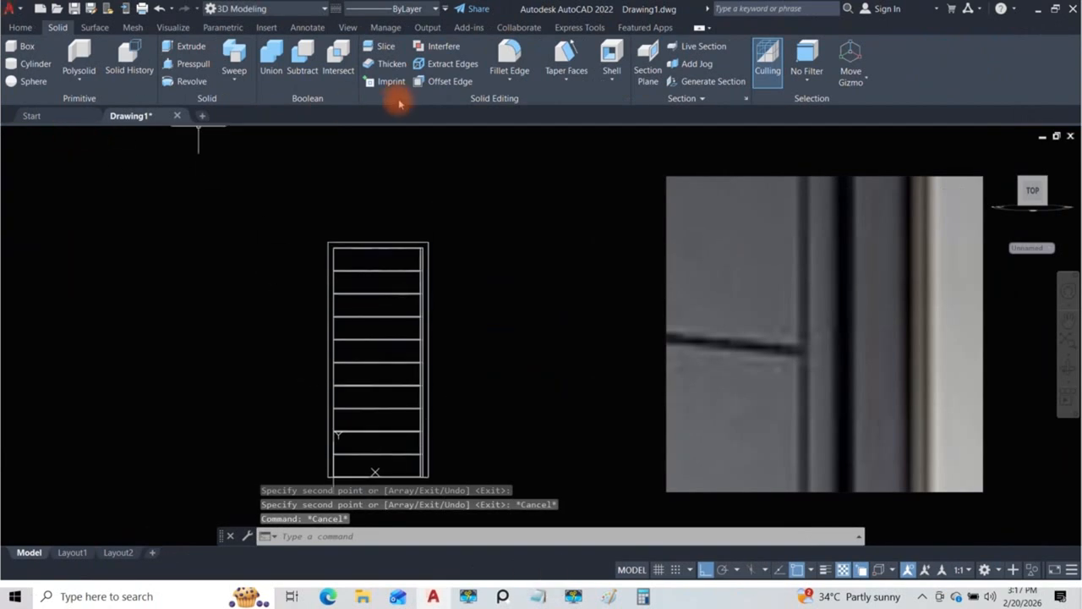
# Step: Set the visual style to Conceptual and examine the grooves between the copied panel sections from an angle
pyautogui.click(76, 137)
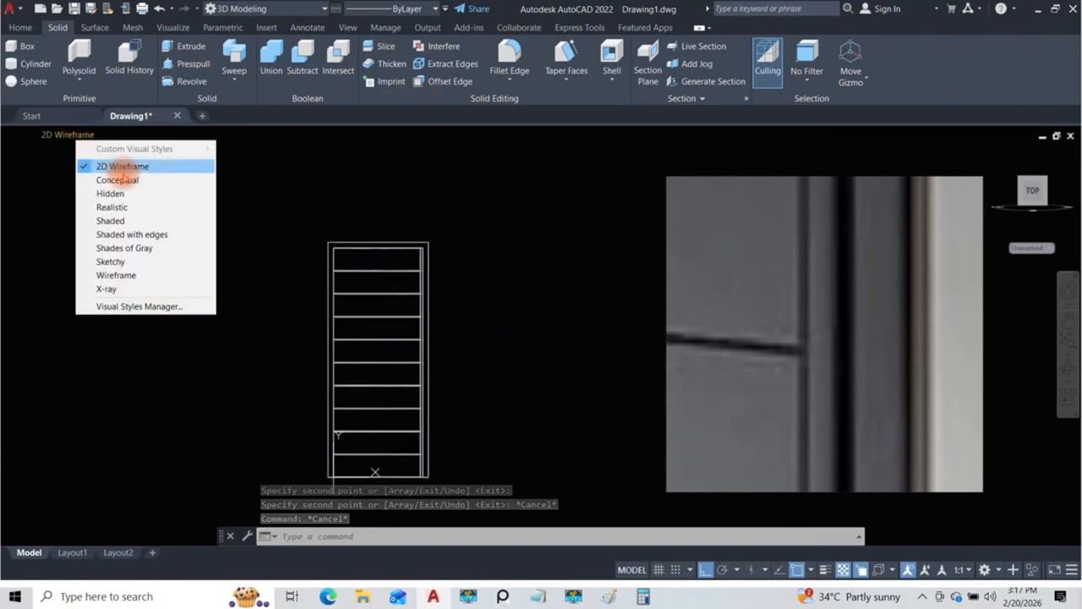
pyautogui.click(108, 179)
pyautogui.scroll(5, 394, 297)
pyautogui.keyDown('shift'); pyautogui.moveTo(411, 321); pyautogui.dragTo(474, 314, button='middle'); pyautogui.keyUp('shift')
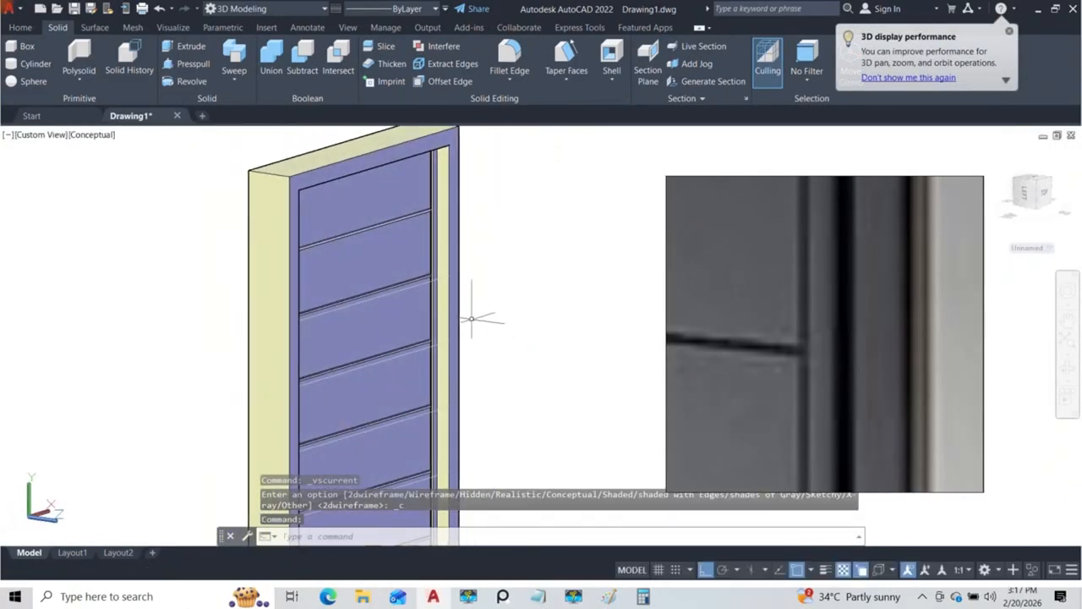
pyautogui.scroll(5, 411, 295)
pyautogui.scroll(-7, 428, 254)
pyautogui.keyDown('shift'); pyautogui.moveTo(430, 357); pyautogui.dragTo(369, 314, button='middle'); pyautogui.keyUp('shift')
pyautogui.scroll(-4, 389, 316)
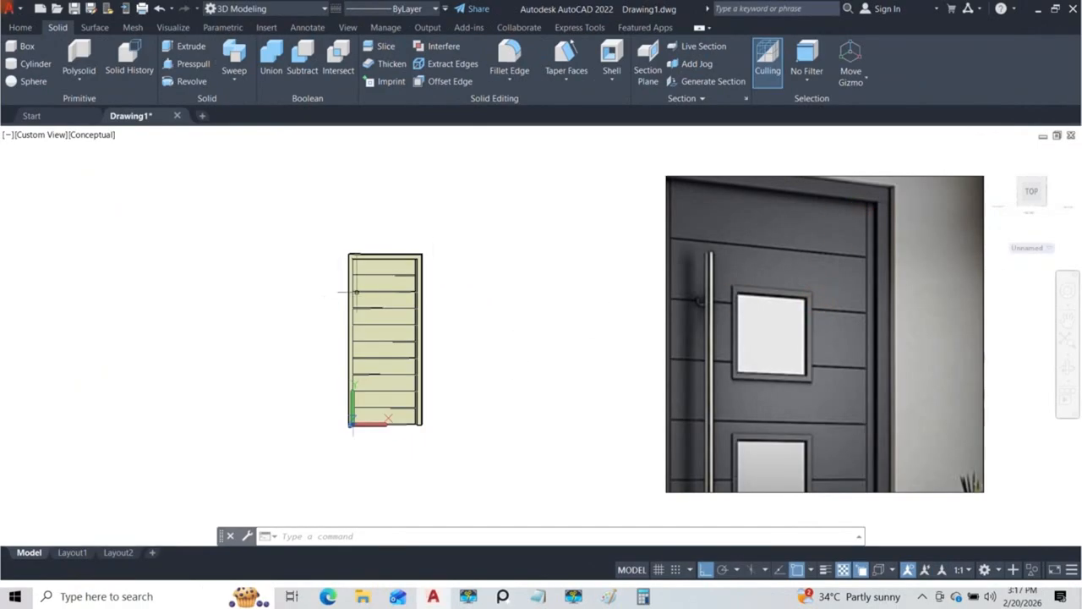
# Step: Orbit around the door and compare its side strips and panel rows with the reference image
pyautogui.keyDown('shift'); pyautogui.moveTo(357, 293); pyautogui.dragTo(468, 306, button='middle'); pyautogui.keyUp('shift')
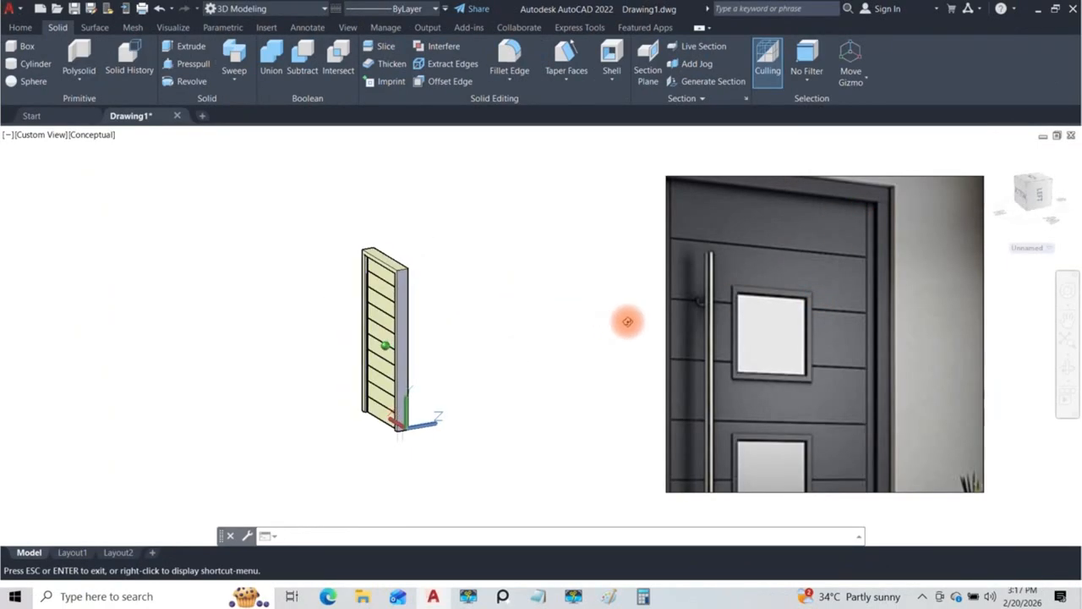
pyautogui.keyDown('shift'); pyautogui.moveTo(628, 321); pyautogui.dragTo(605, 319, button='middle'); pyautogui.keyUp('shift')
pyautogui.scroll(6, 425, 297)
pyautogui.keyDown('shift'); pyautogui.moveTo(425, 292); pyautogui.dragTo(178, 295, button='middle'); pyautogui.keyUp('shift')
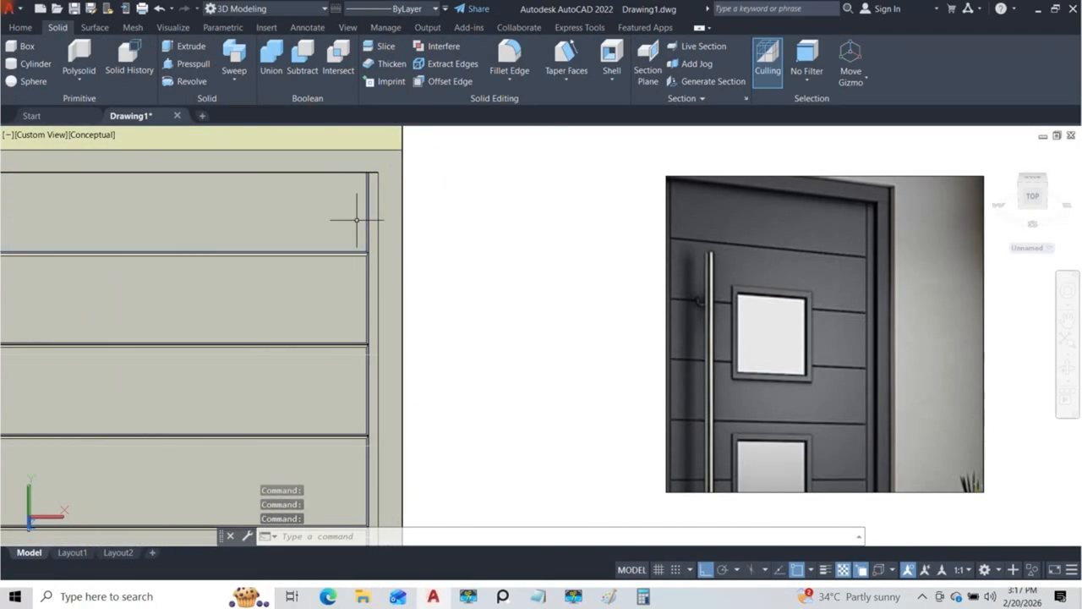
pyautogui.scroll(-5, 357, 217)
pyautogui.keyDown('shift'); pyautogui.moveTo(375, 224); pyautogui.dragTo(404, 263, button='middle'); pyautogui.keyUp('shift')
pyautogui.scroll(6, 370, 223)
pyautogui.scroll(-5, 393, 218)
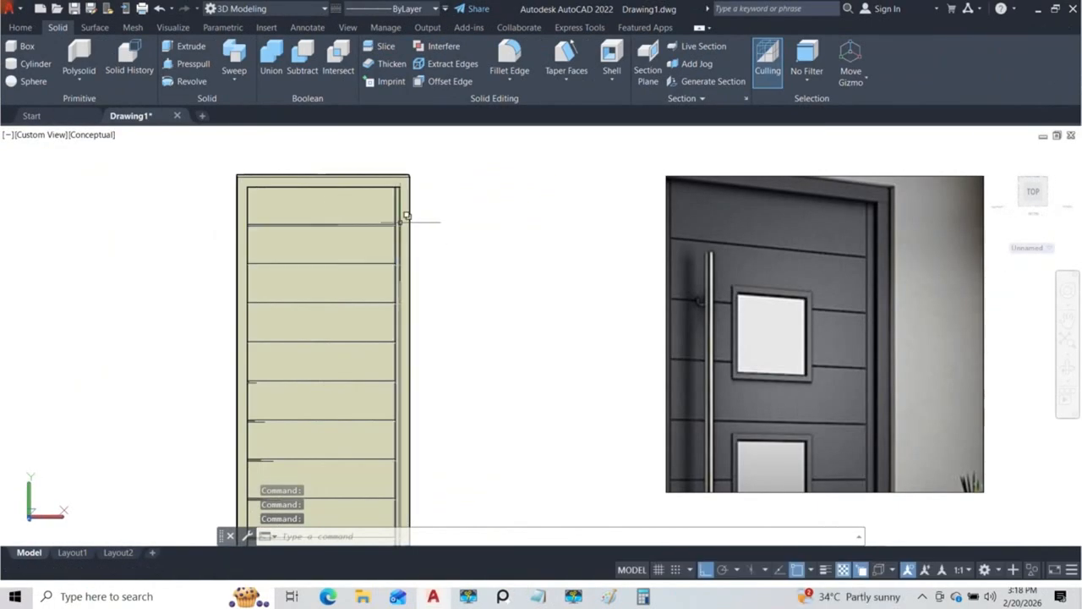
# Step: Undo the visual style change and the section copies, leaving only the original filleted top section
pyautogui.hotkey('ctrl', 'z')
pyautogui.hotkey('ctrl', 'z')
pyautogui.hotkey('ctrl', 'z')
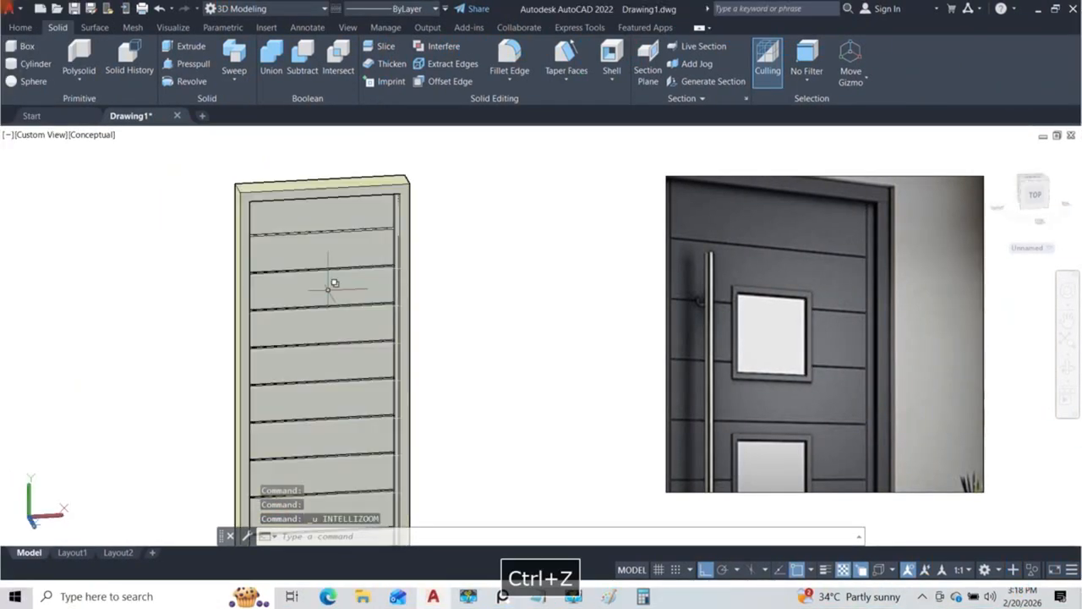
pyautogui.hotkey('ctrl', 'z')
pyautogui.hotkey('ctrl', 'z')
pyautogui.hotkey('ctrl', 'z')
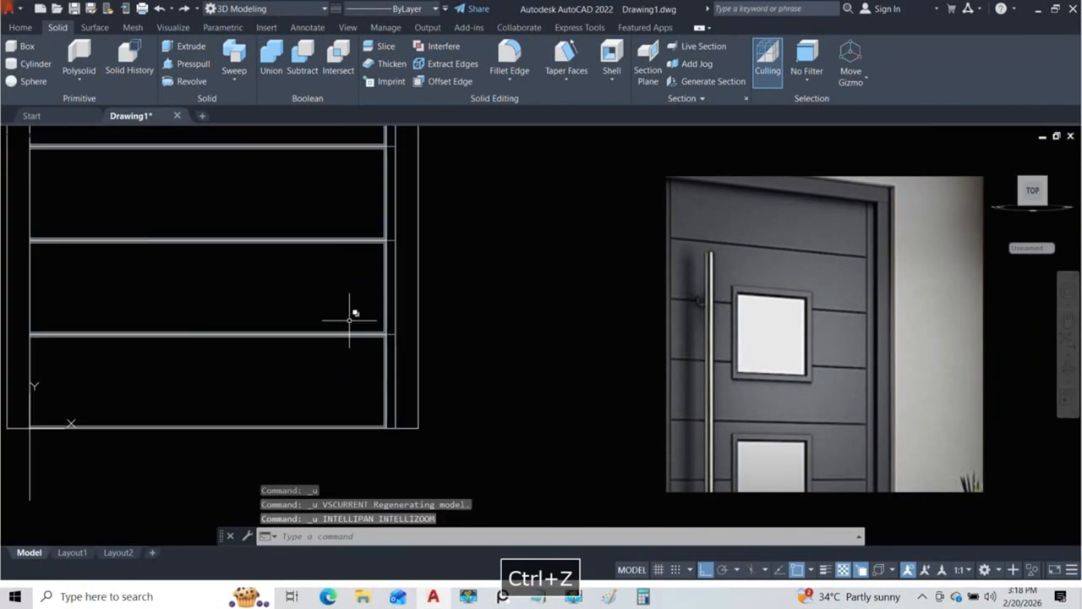
pyautogui.moveTo(515, 238); pyautogui.dragTo(350, 312, button='middle')
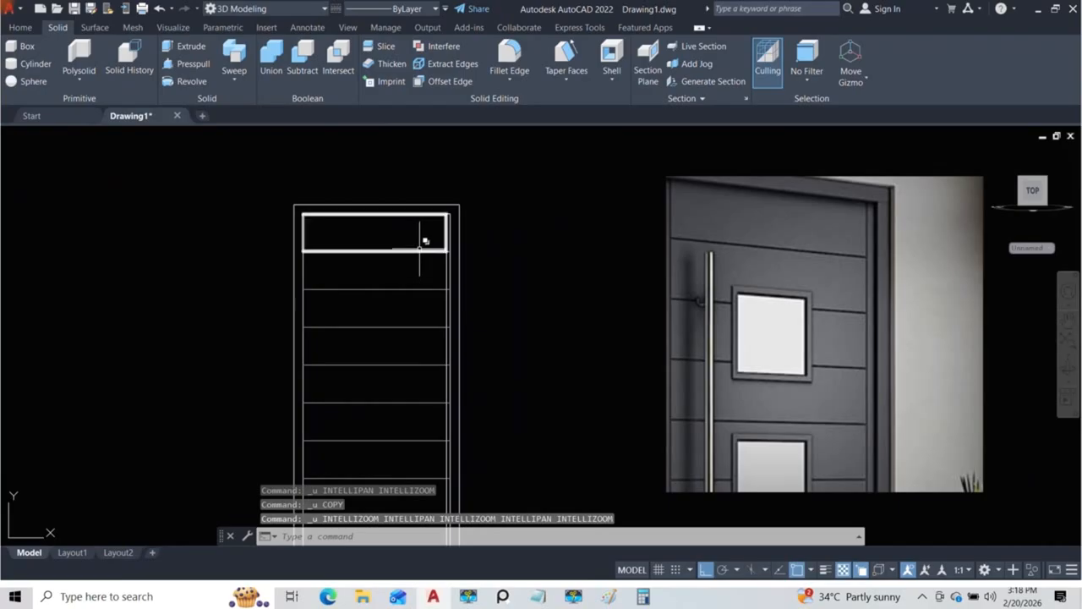
# Step: Mirror the narrow side strip to the opposite side of the door about the midpoints of the panel dividing lines, keeping the original strip
pyautogui.scroll(5, 421, 244)
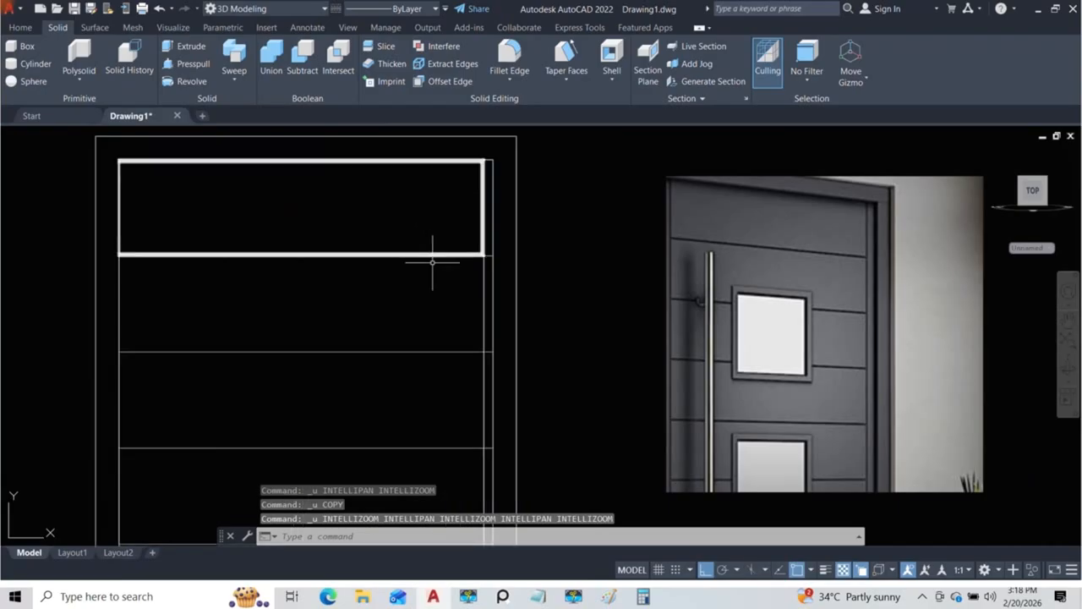
pyautogui.click(487, 305)
pyautogui.click(525, 367)
pyautogui.scroll(-4, 338, 213)
pyautogui.moveTo(346, 217)
pyautogui.mouseDown(button='middle')
pyautogui.moveTo(377, 261)
pyautogui.moveTo(394, 242)
pyautogui.moveTo(521, 249)
pyautogui.mouseUp(button='middle')
pyautogui.scroll(6, 394, 241)
pyautogui.scroll(-2, 424, 239)
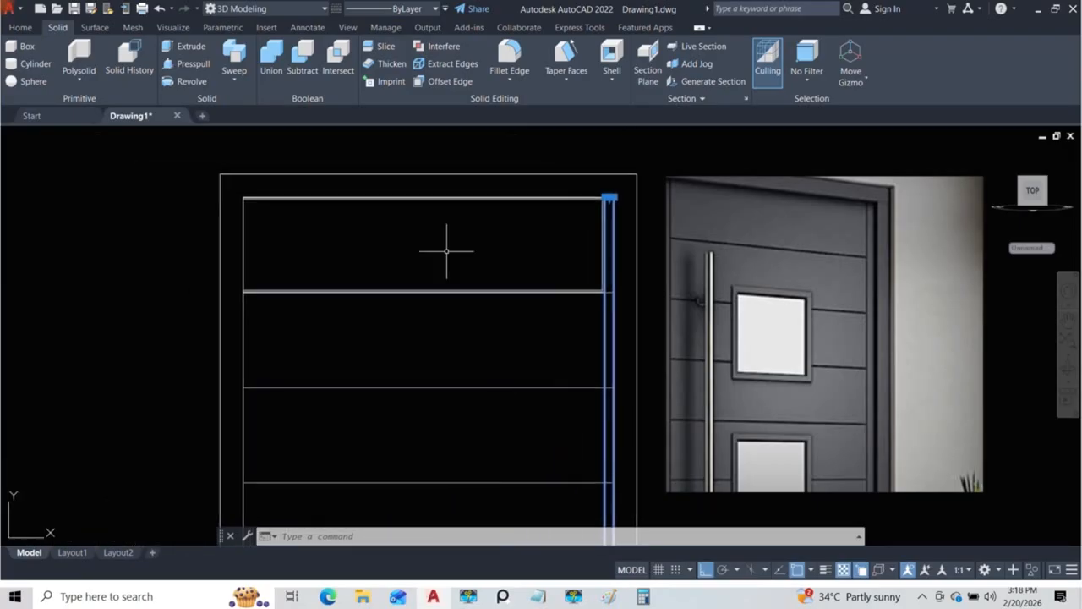
pyautogui.scroll(-2, 327, 203)
pyautogui.moveTo(382, 266); pyautogui.dragTo(386, 236, button='middle')
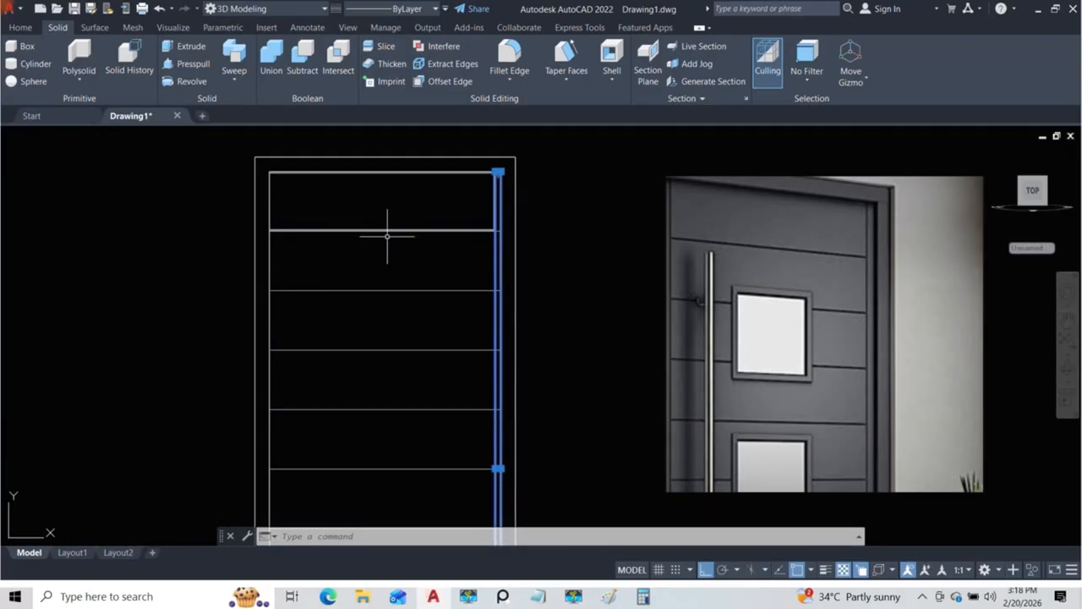
pyautogui.write('i')
pyautogui.press('Return')
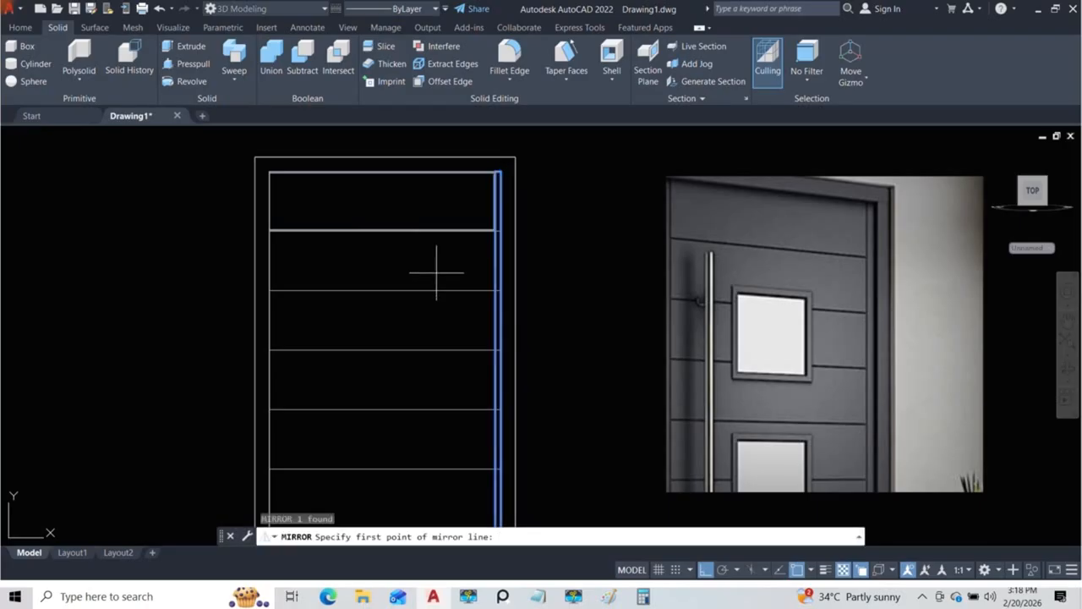
pyautogui.click(385, 348)
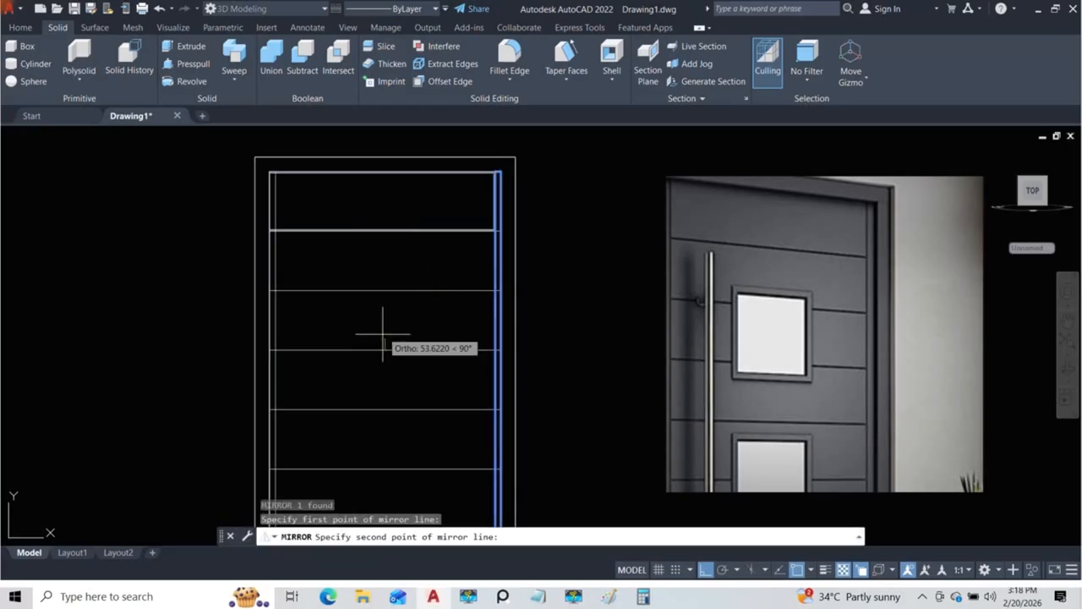
pyautogui.click(384, 290)
pyautogui.press('Return')
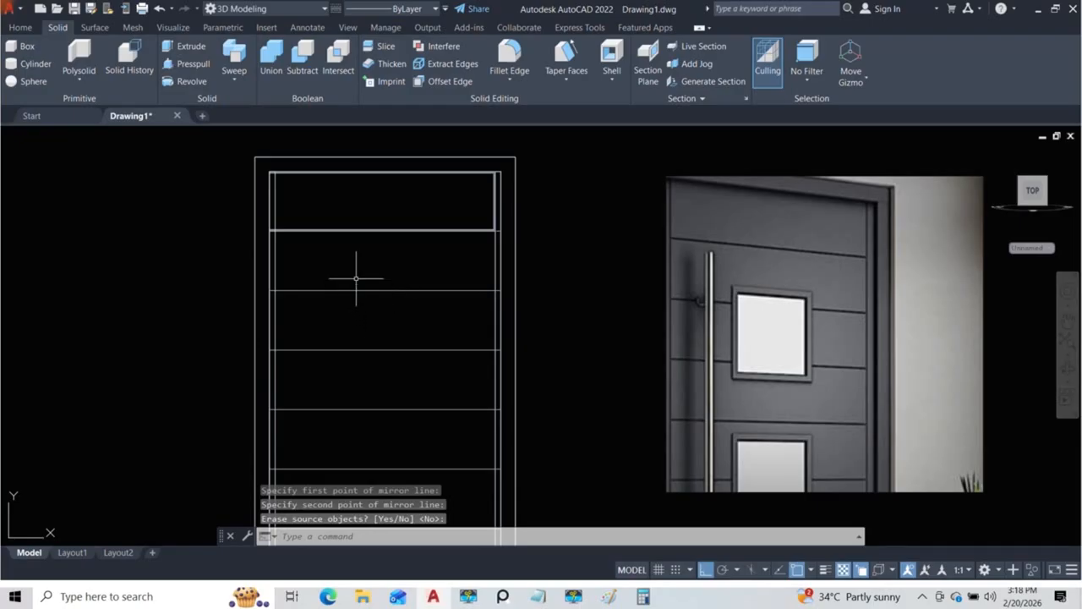
# Step: Isolate the mirrored side strip and the filleted top section solid
pyautogui.scroll(5, 362, 319)
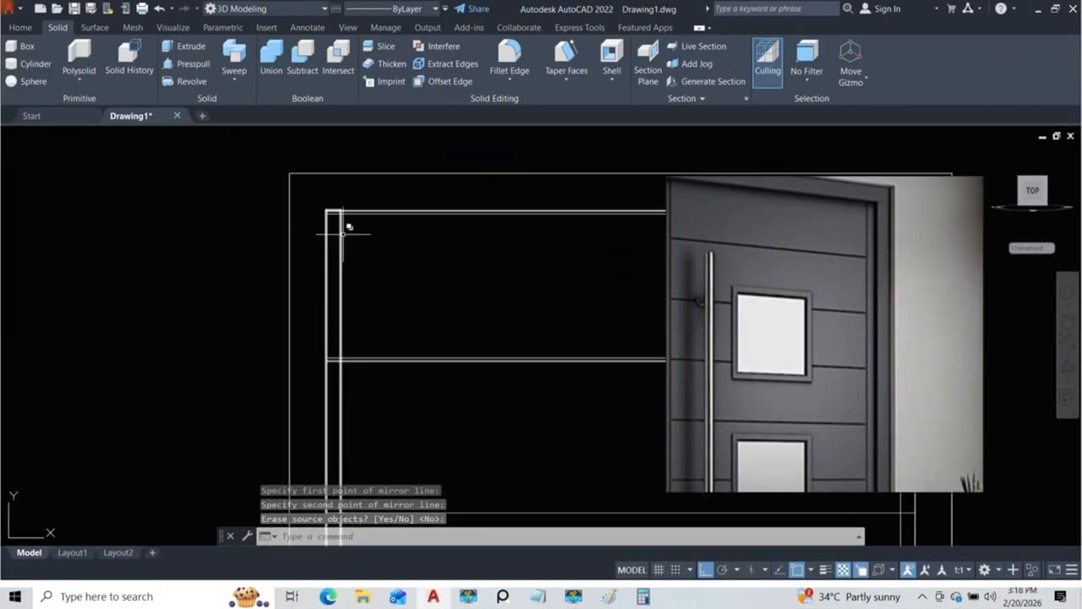
pyautogui.click(343, 247)
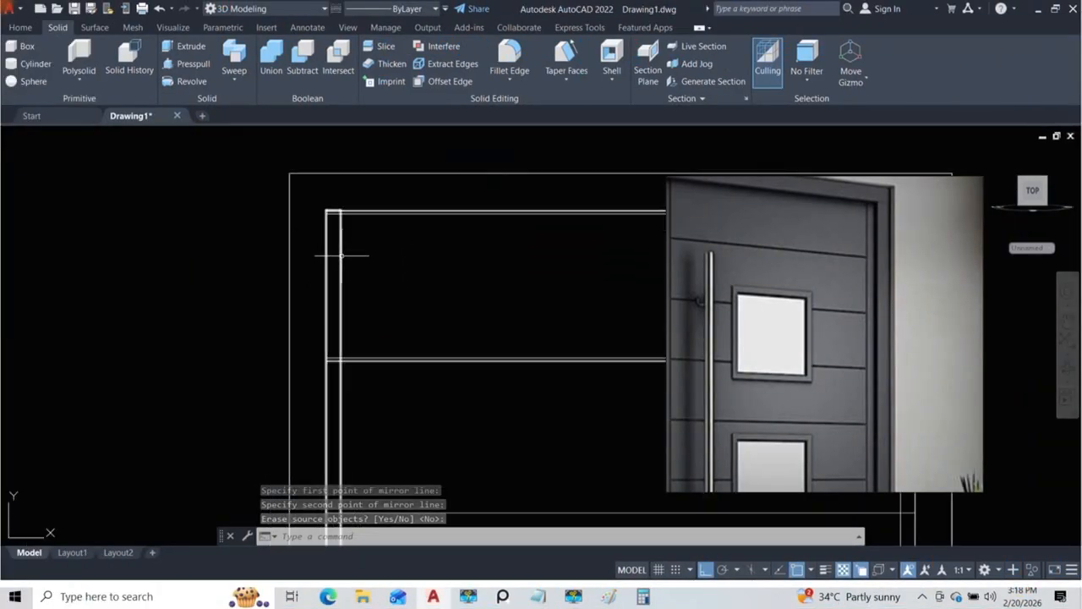
pyautogui.click(422, 356)
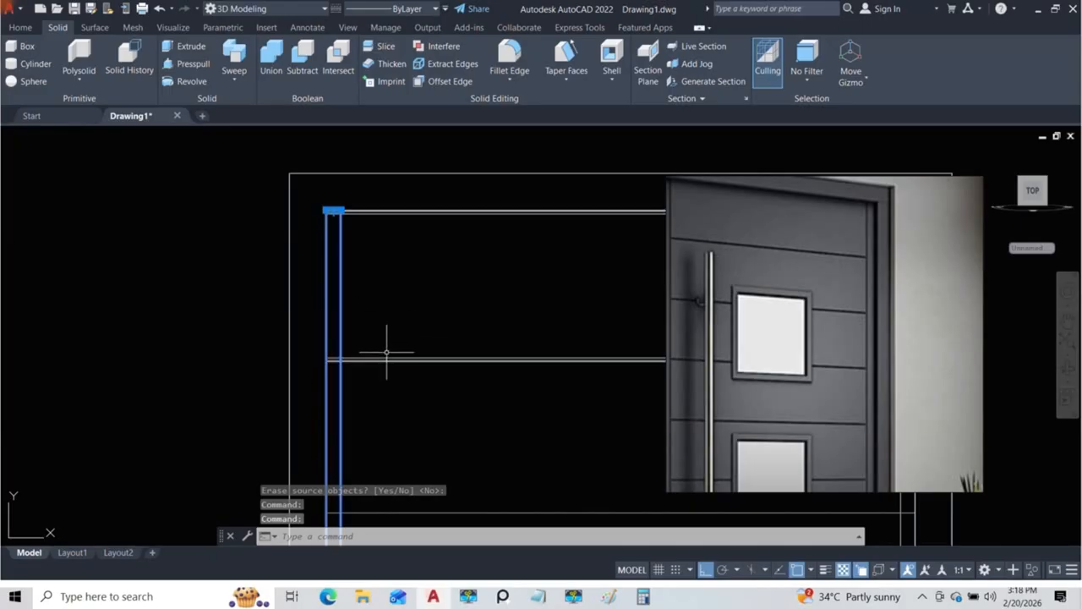
pyautogui.click(422, 356)
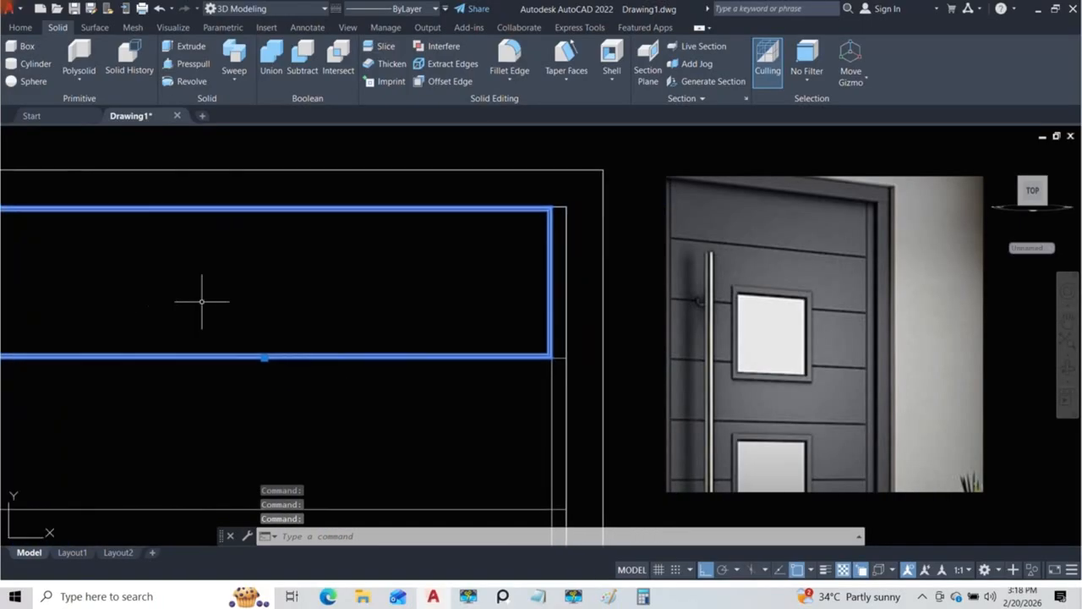
pyautogui.scroll(-4, 358, 239)
pyautogui.moveTo(350, 245); pyautogui.dragTo(461, 266, button='middle')
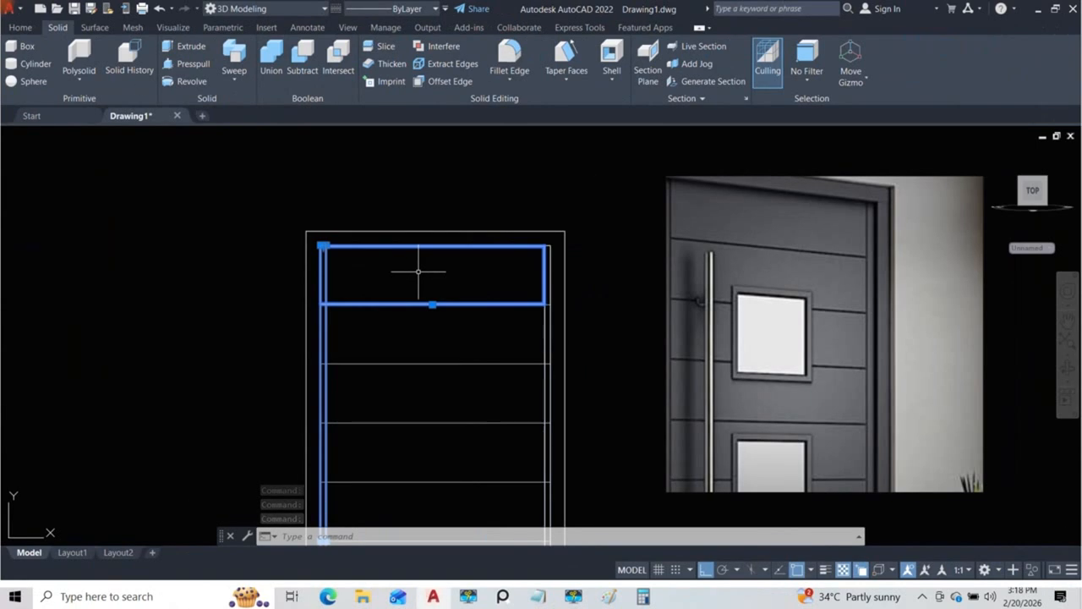
pyautogui.write('isolate')
pyautogui.press('Return')
# Step: Try to presspull the top section's end face back to the inner edge of the mirrored side strip
pyautogui.moveTo(380, 285)
pyautogui.keyDown('shift'); pyautogui.mouseDown(button='middle')
pyautogui.moveTo(467, 331)
pyautogui.moveTo(358, 290)
pyautogui.moveTo(370, 307)
pyautogui.moveTo(361, 290)
pyautogui.mouseUp(button='middle'); pyautogui.keyUp('shift')
pyautogui.click(21, 28)
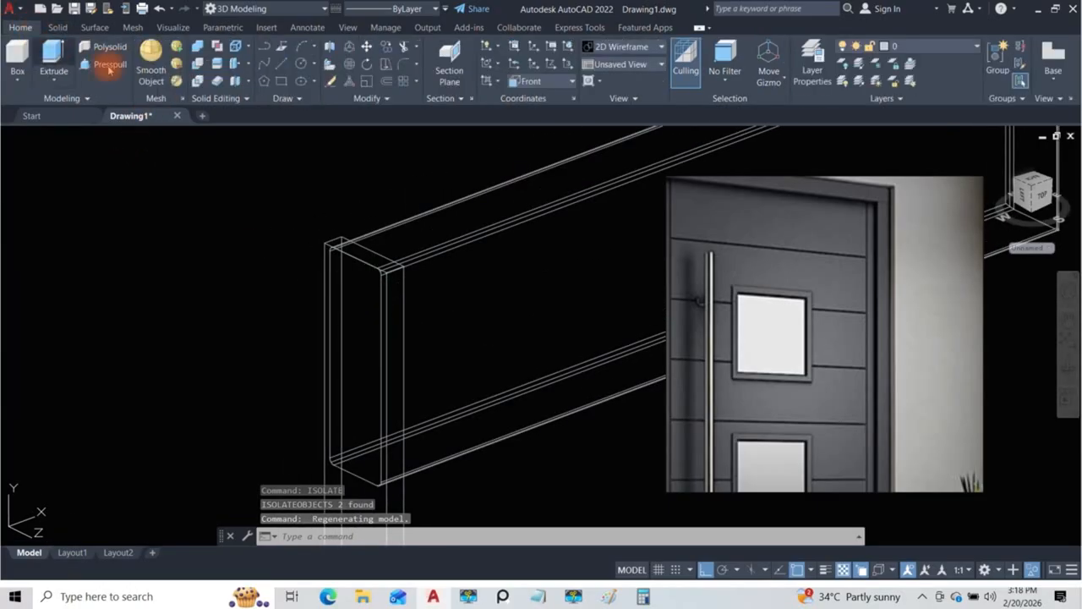
pyautogui.click(113, 65)
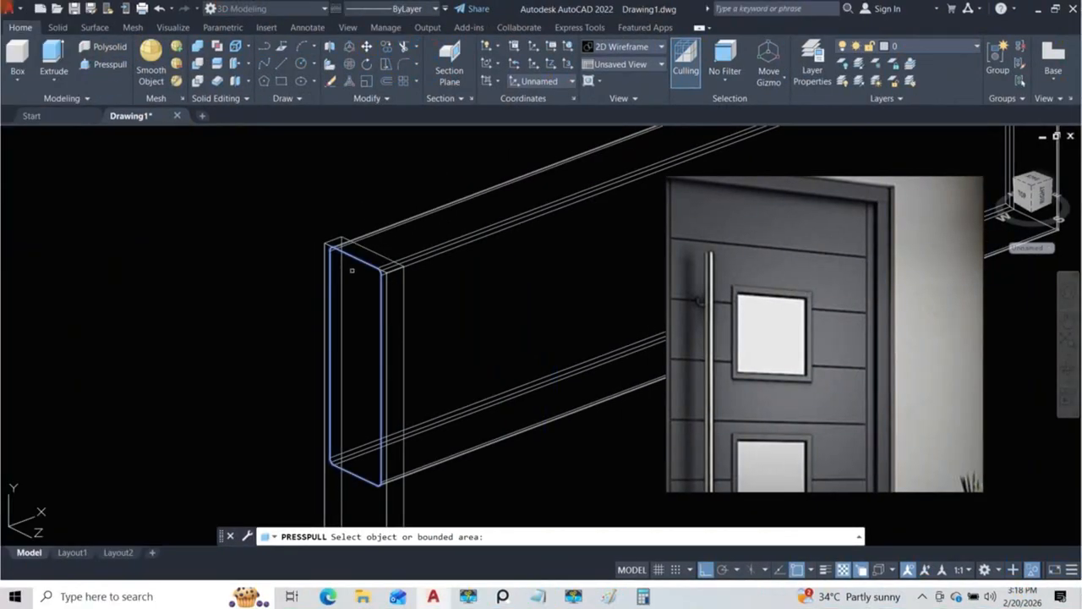
pyautogui.click(352, 271)
pyautogui.click(403, 266)
pyautogui.scroll(-2, 418, 311)
pyautogui.keyDown('shift'); pyautogui.moveTo(418, 313); pyautogui.dragTo(426, 344, button='middle'); pyautogui.keyUp('shift')
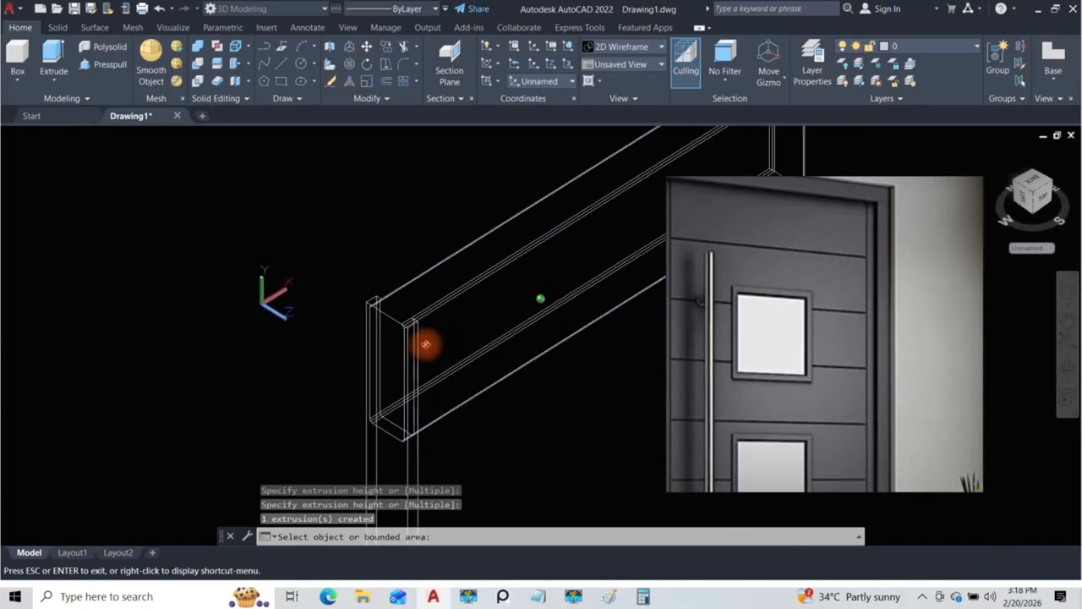
# Step: Leave the Presspull command and undo the change to the top section's end face
pyautogui.hotkey('ctrl', 'z')
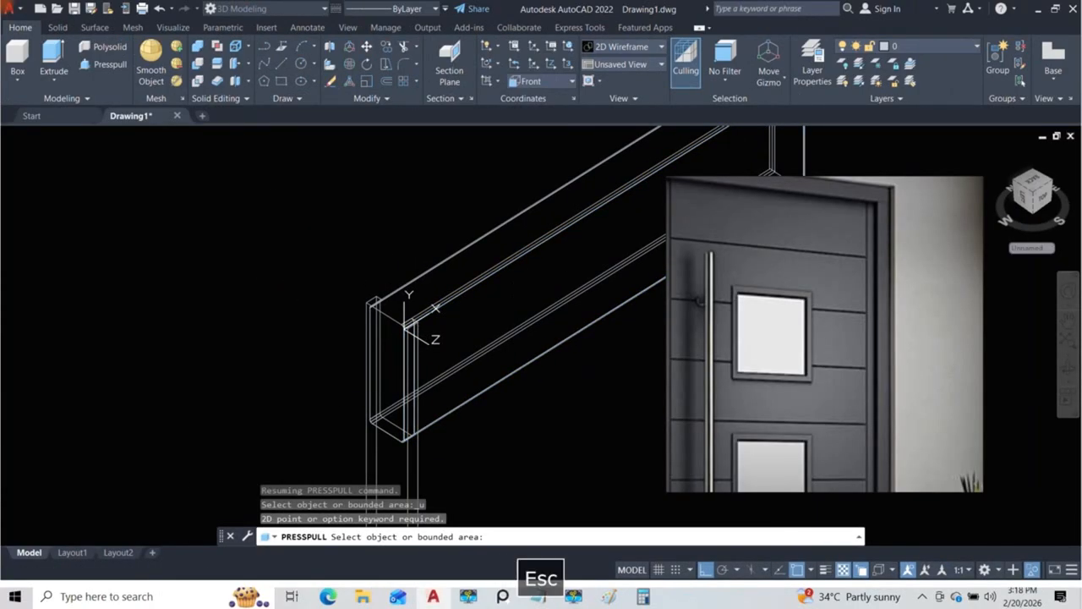
pyautogui.hotkey('ctrl', 'z')
pyautogui.hotkey('ctrl', 'z')
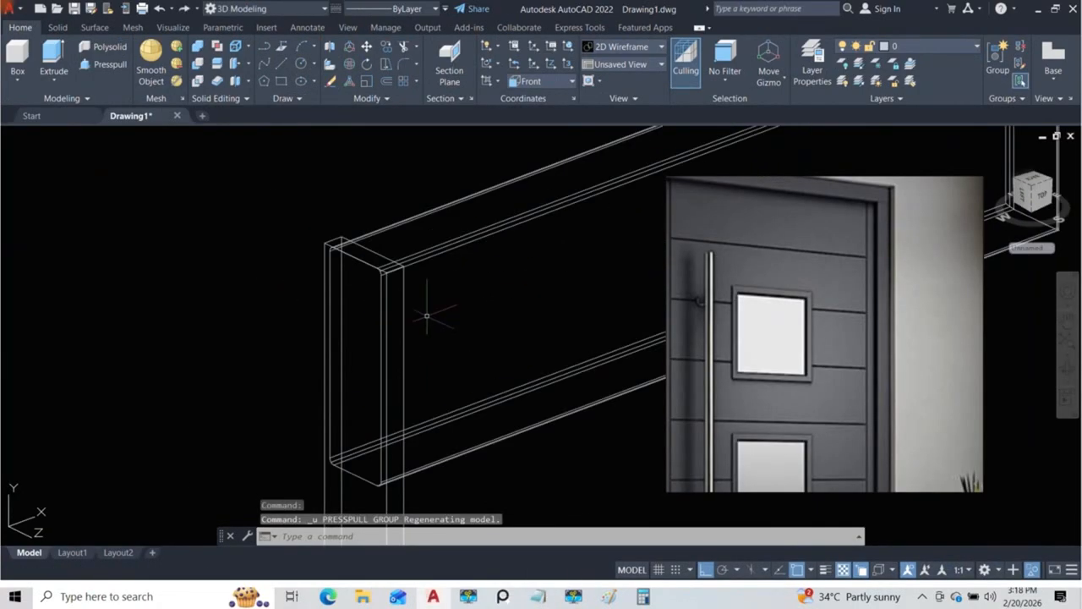
pyautogui.click(328, 257)
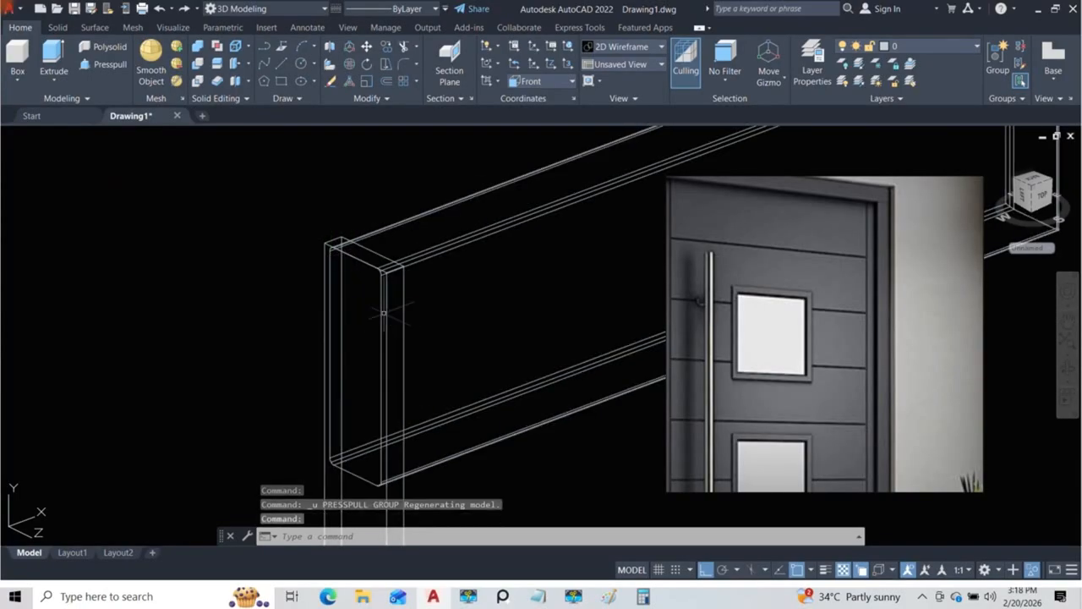
pyautogui.click(330, 270)
pyautogui.moveTo(359, 472); pyautogui.dragTo(338, 395, button='middle')
pyautogui.click(430, 394)
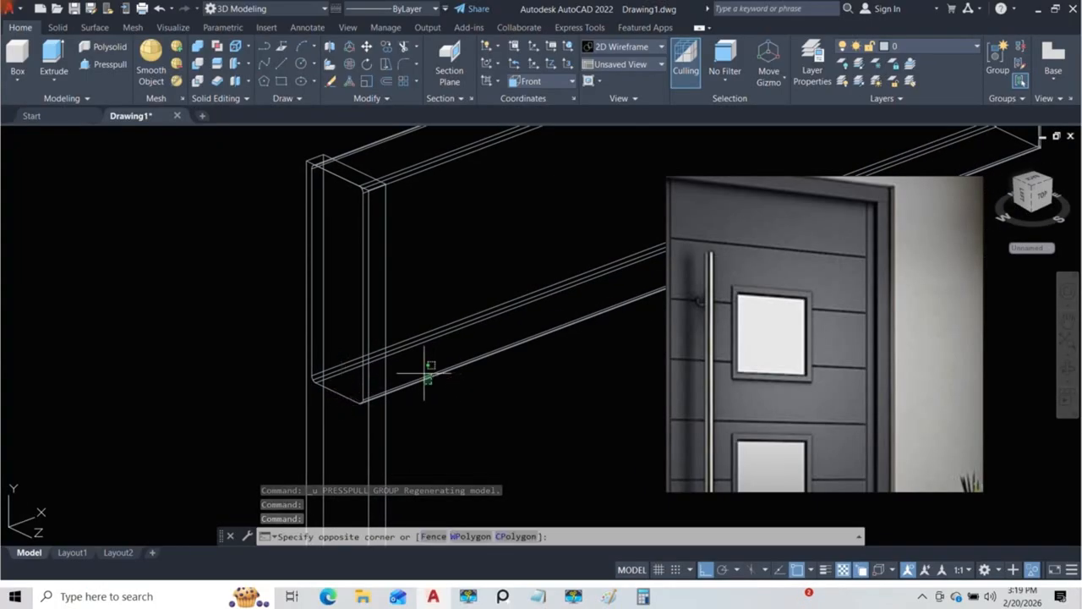
pyautogui.keyDown('shift'); pyautogui.moveTo(406, 274); pyautogui.dragTo(414, 321, button='middle'); pyautogui.keyUp('shift')
pyautogui.press('Escape')
pyautogui.press('Escape')
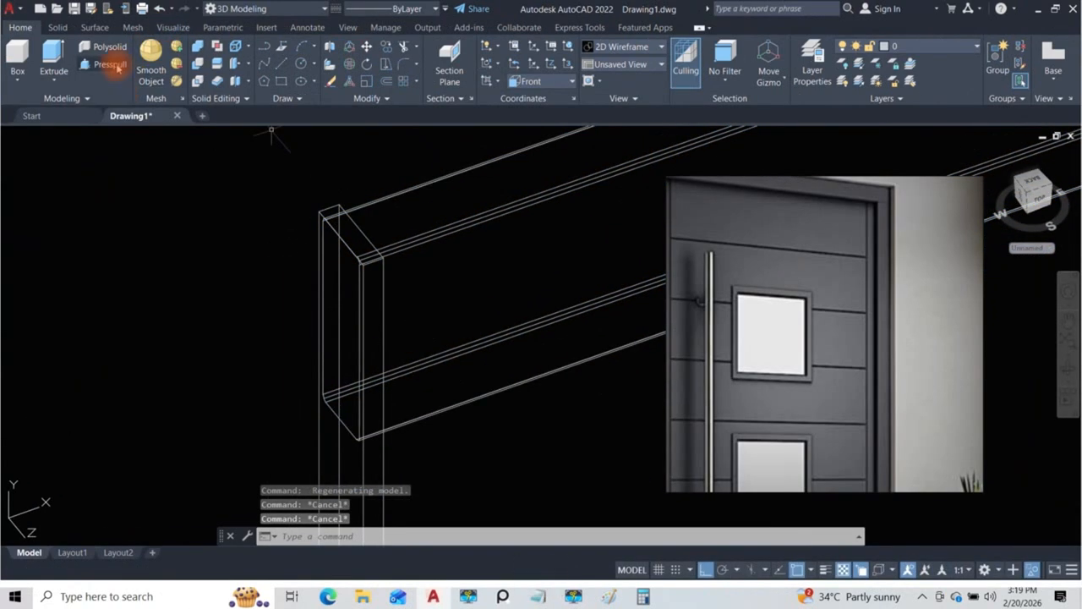
# Step: Try to presspull the top section's end face back to the endpoint on the mirrored side strip's edge
pyautogui.click(109, 65)
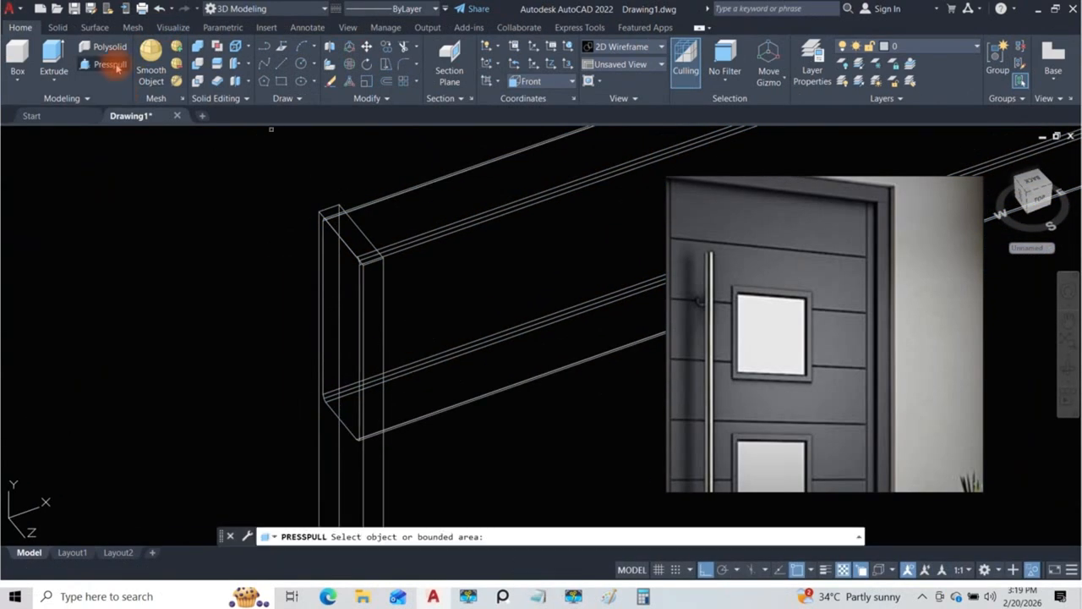
pyautogui.click(345, 424)
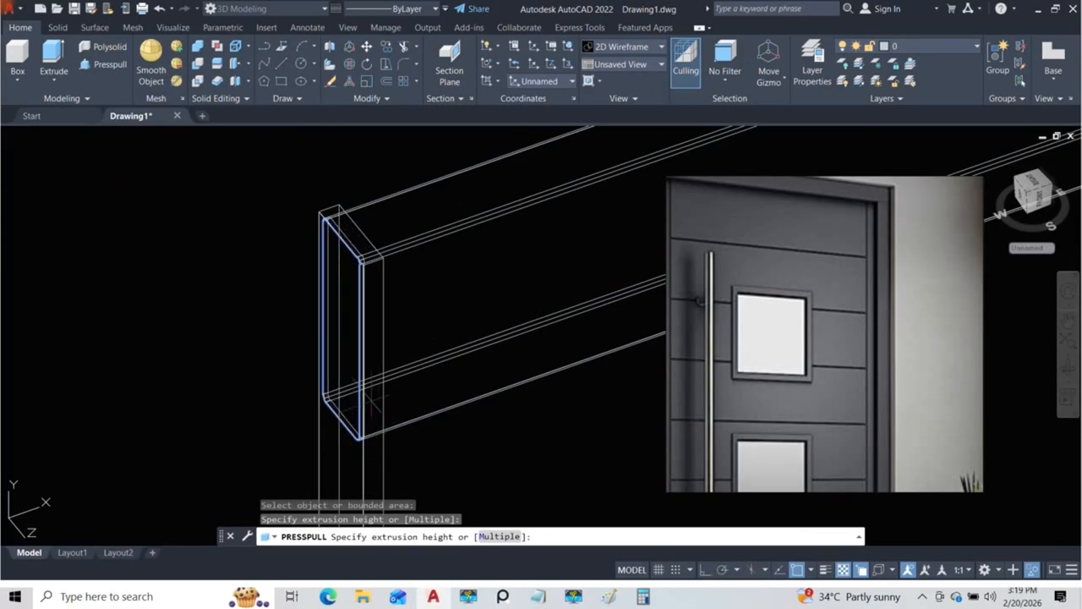
pyautogui.click(383, 257)
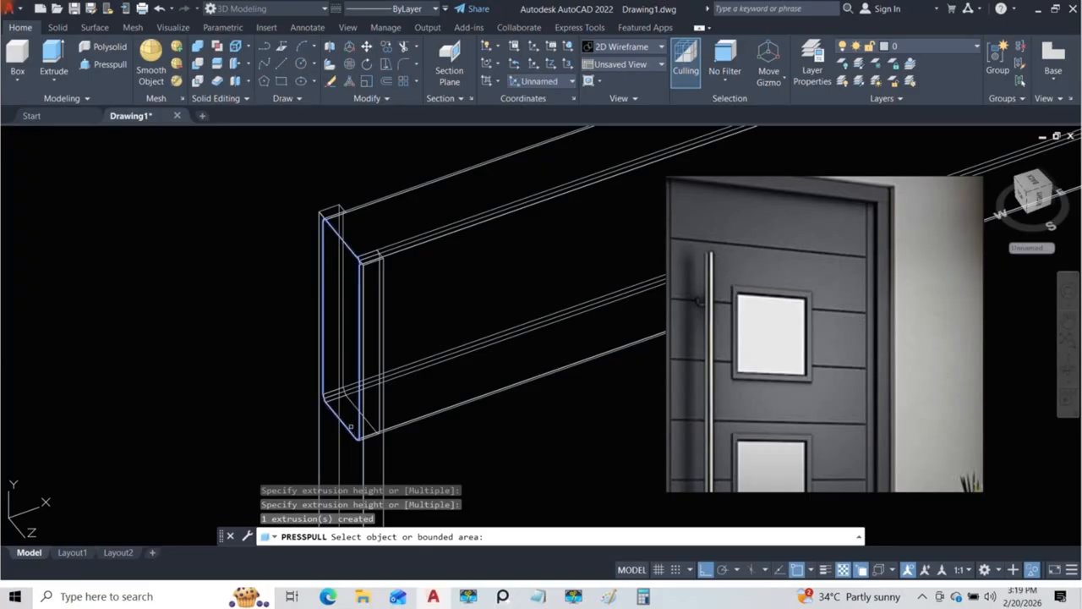
pyautogui.click(350, 427)
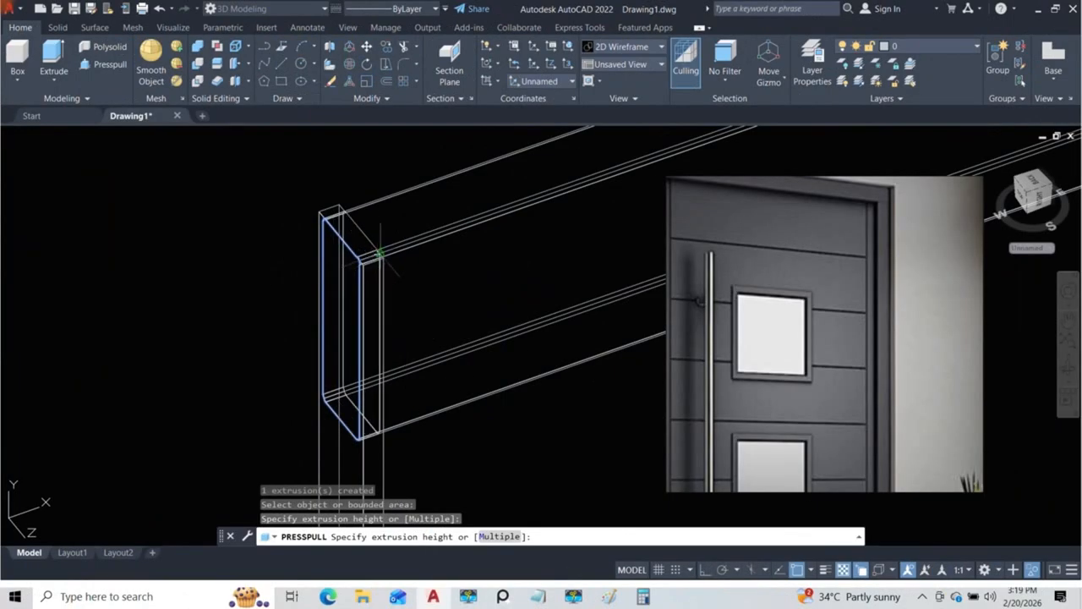
pyautogui.scroll(5, 377, 256)
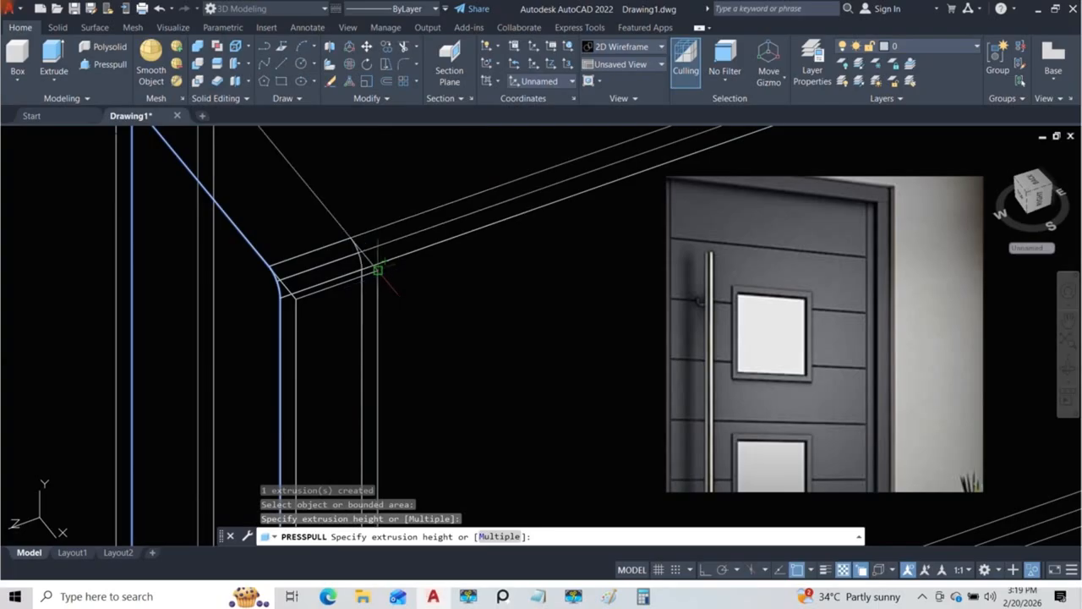
pyautogui.click(385, 286)
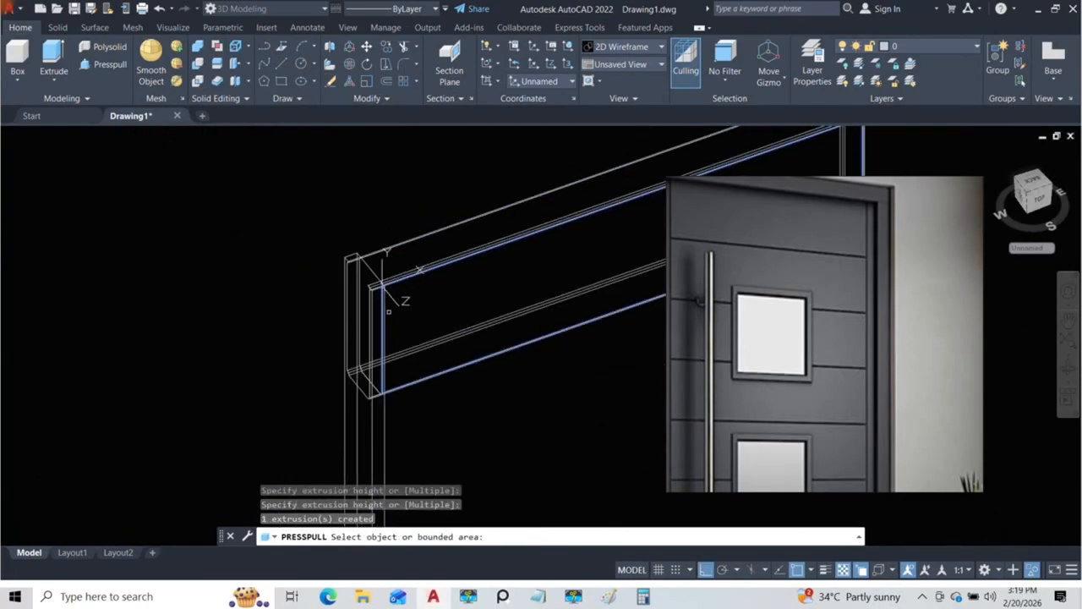
# Step: Examine the pulled end of the top section against the side strip from several angles and leave Presspull
pyautogui.keyDown('shift'); pyautogui.moveTo(451, 270); pyautogui.dragTo(387, 306, button='middle'); pyautogui.keyUp('shift')
pyautogui.scroll(3, 381, 309)
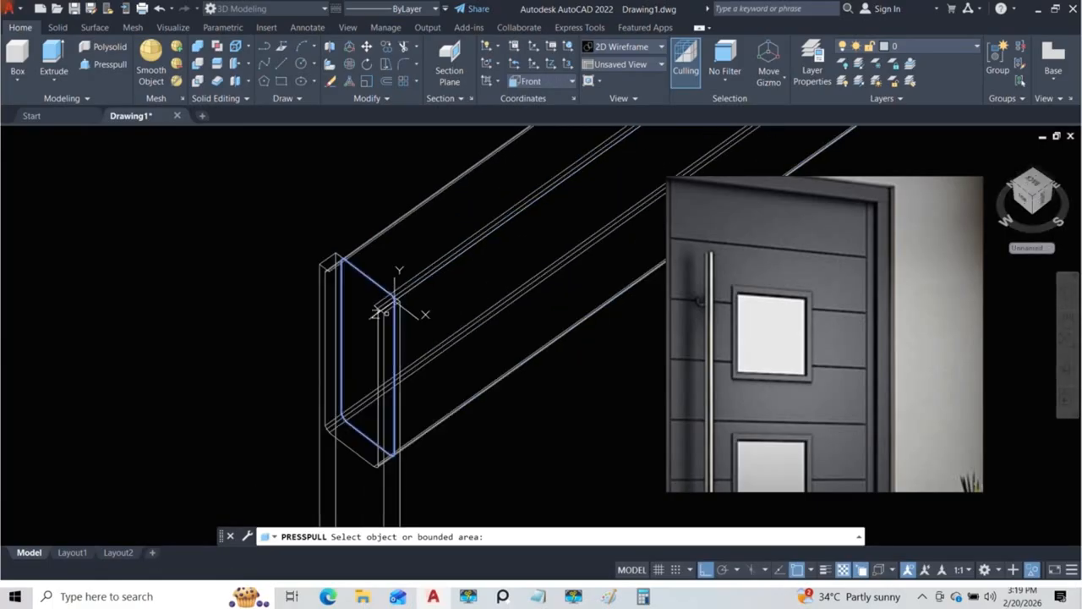
pyautogui.scroll(4, 387, 314)
pyautogui.click(307, 253)
pyautogui.keyDown('shift'); pyautogui.moveTo(522, 253); pyautogui.dragTo(478, 200, button='middle'); pyautogui.keyUp('shift')
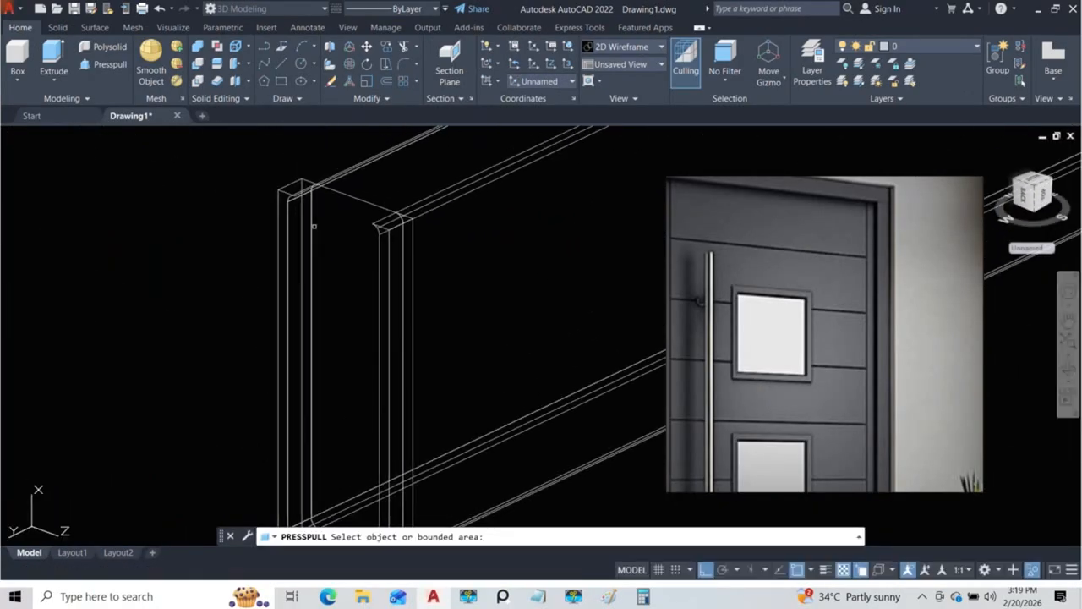
pyautogui.keyDown('shift'); pyautogui.moveTo(315, 235); pyautogui.dragTo(218, 237, button='middle'); pyautogui.keyUp('shift')
pyautogui.scroll(4, 328, 249)
pyautogui.scroll(5, 375, 186)
pyautogui.scroll(-7, 375, 190)
pyautogui.keyDown('shift'); pyautogui.moveTo(316, 226); pyautogui.dragTo(490, 226, button='middle'); pyautogui.keyUp('shift')
pyautogui.scroll(5, 269, 213)
pyautogui.keyDown('shift'); pyautogui.moveTo(277, 207); pyautogui.dragTo(356, 257, button='middle'); pyautogui.keyUp('shift')
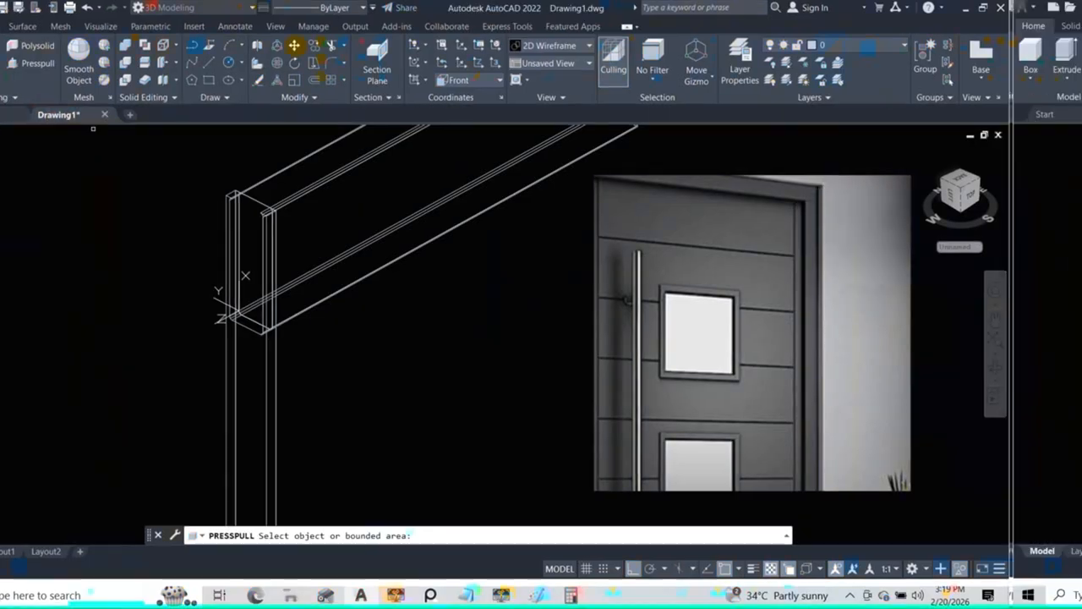
pyautogui.press('Escape')
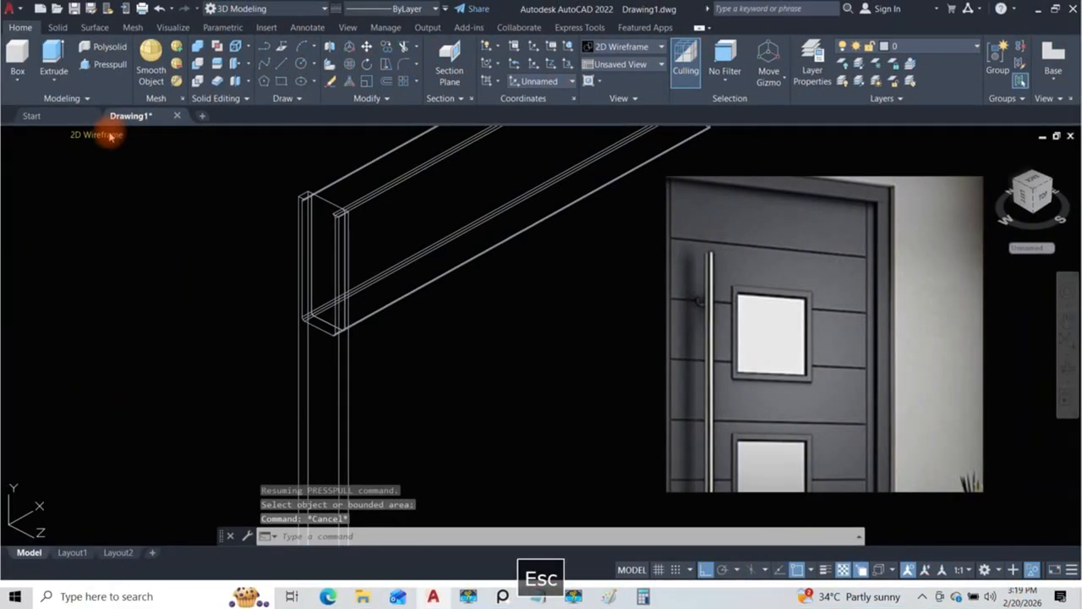
# Step: Switch the visual style to Conceptual and examine how the top section meets the mirrored side strip
pyautogui.click(110, 137)
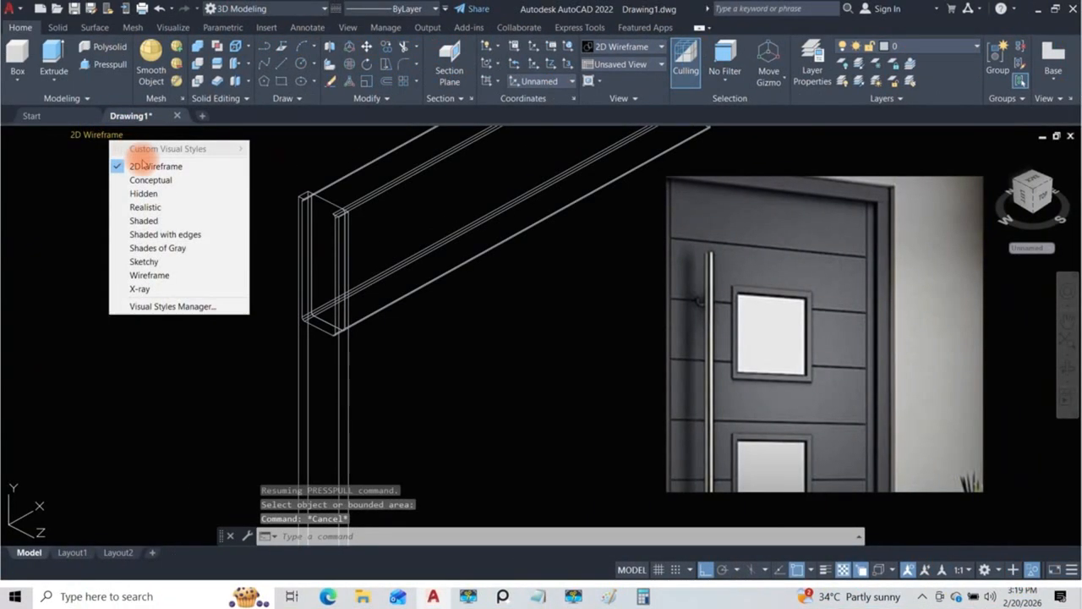
pyautogui.click(150, 176)
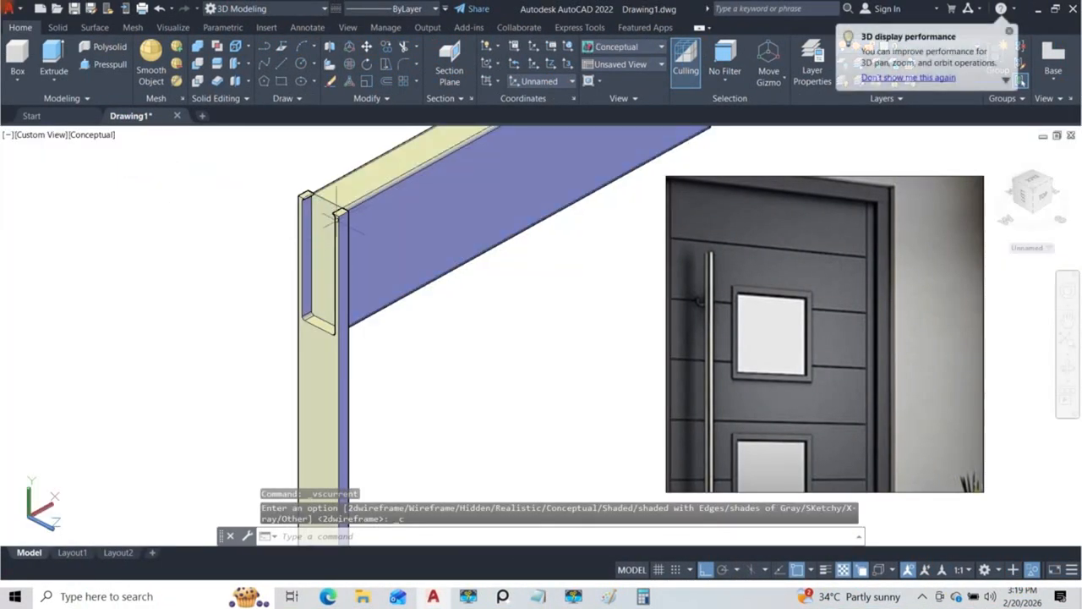
pyautogui.keyDown('shift'); pyautogui.moveTo(317, 217); pyautogui.dragTo(378, 243, button='middle'); pyautogui.keyUp('shift')
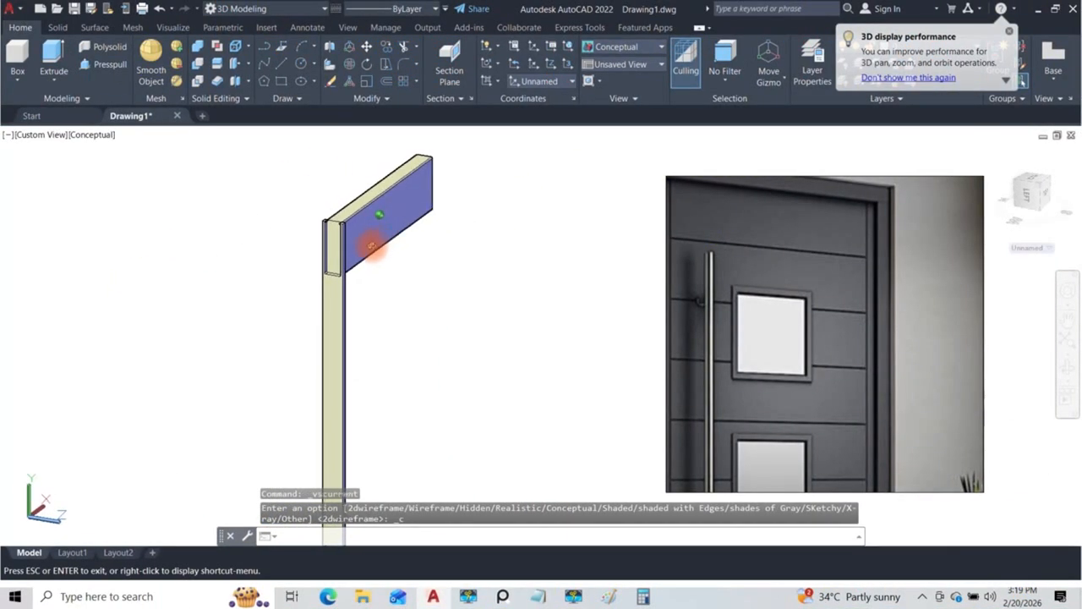
pyautogui.scroll(5, 355, 241)
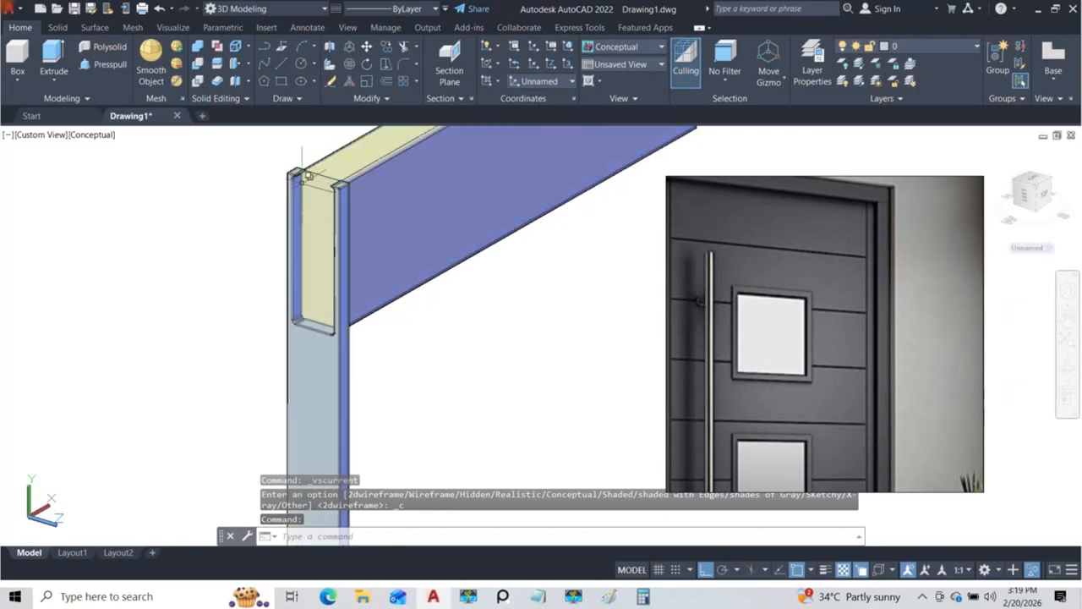
pyautogui.keyDown('shift'); pyautogui.moveTo(307, 175); pyautogui.dragTo(361, 193, button='middle'); pyautogui.keyUp('shift')
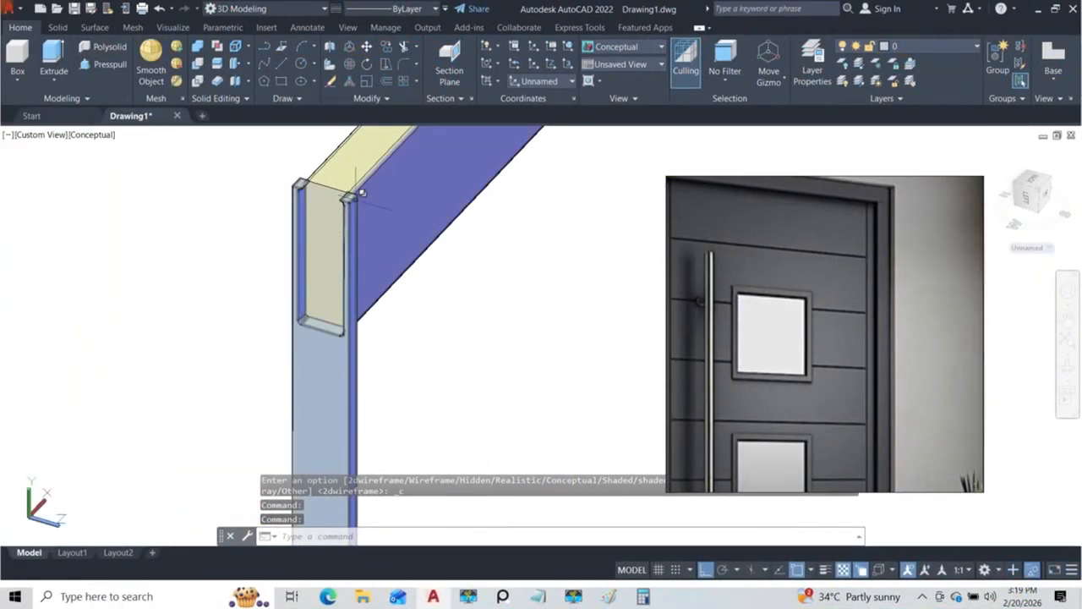
pyautogui.scroll(5, 361, 193)
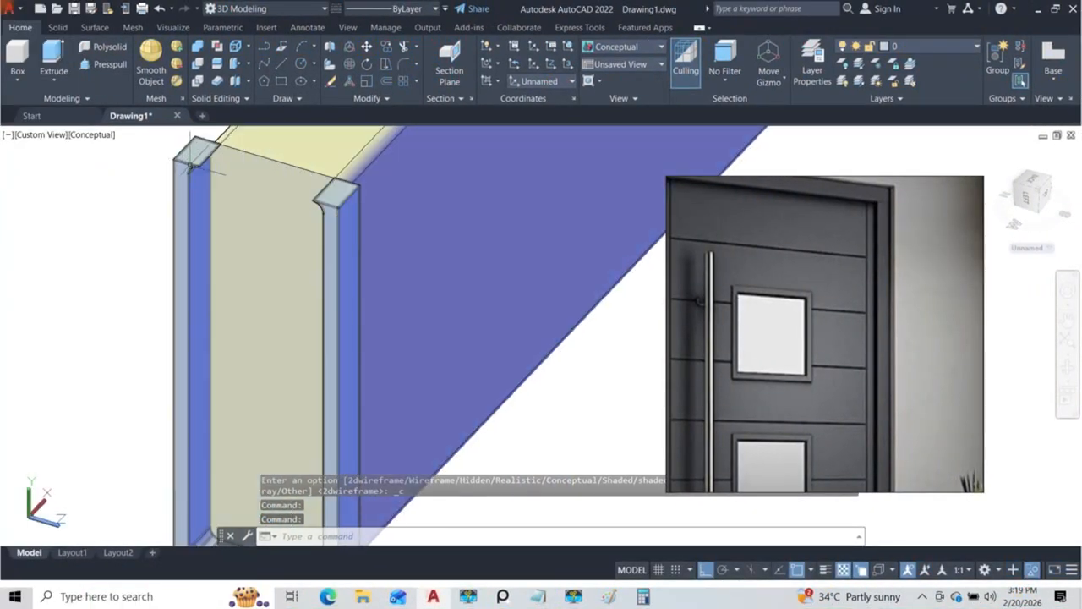
pyautogui.scroll(-9, 298, 239)
pyautogui.moveTo(392, 218); pyautogui.dragTo(353, 347, button='middle')
pyautogui.scroll(4, 292, 333)
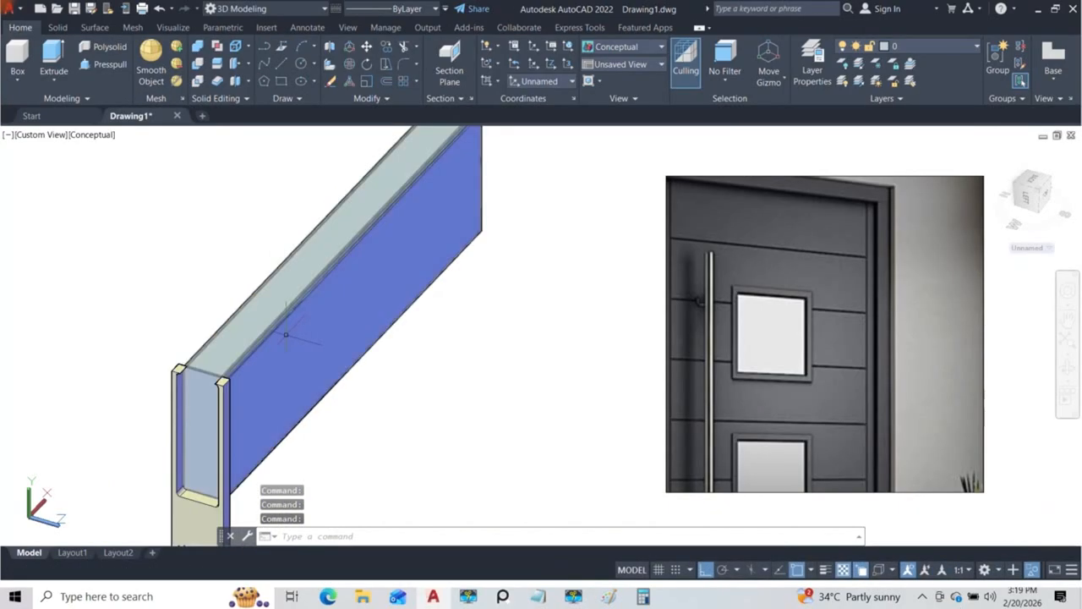
pyautogui.moveTo(285, 334); pyautogui.dragTo(298, 307, button='middle')
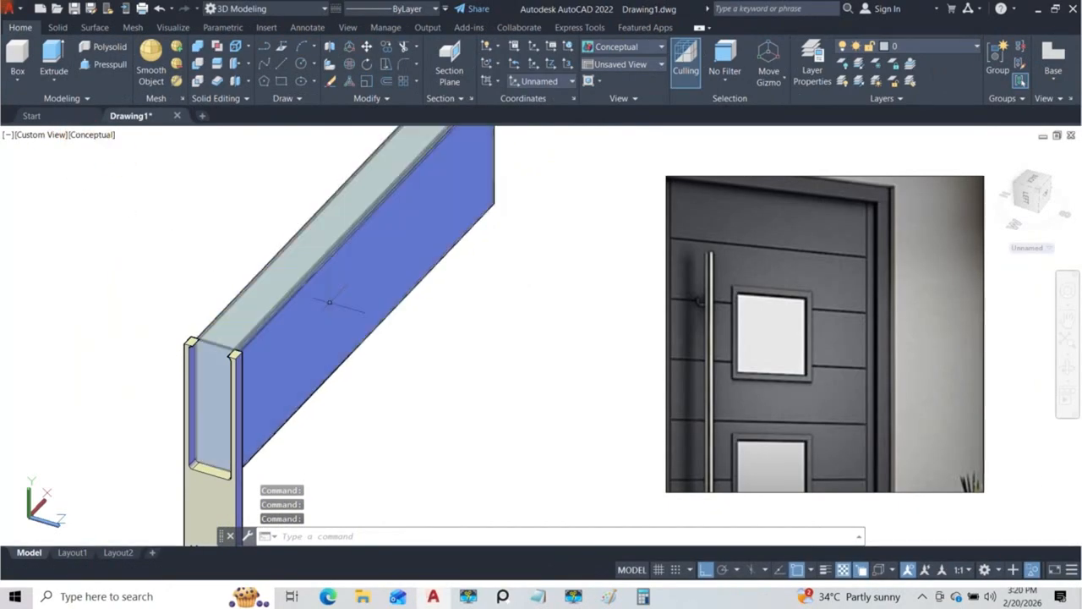
# Step: Unisolate the hidden objects and isolate only the top section with both narrow side strips
pyautogui.write('isolate')
pyautogui.press('Return')
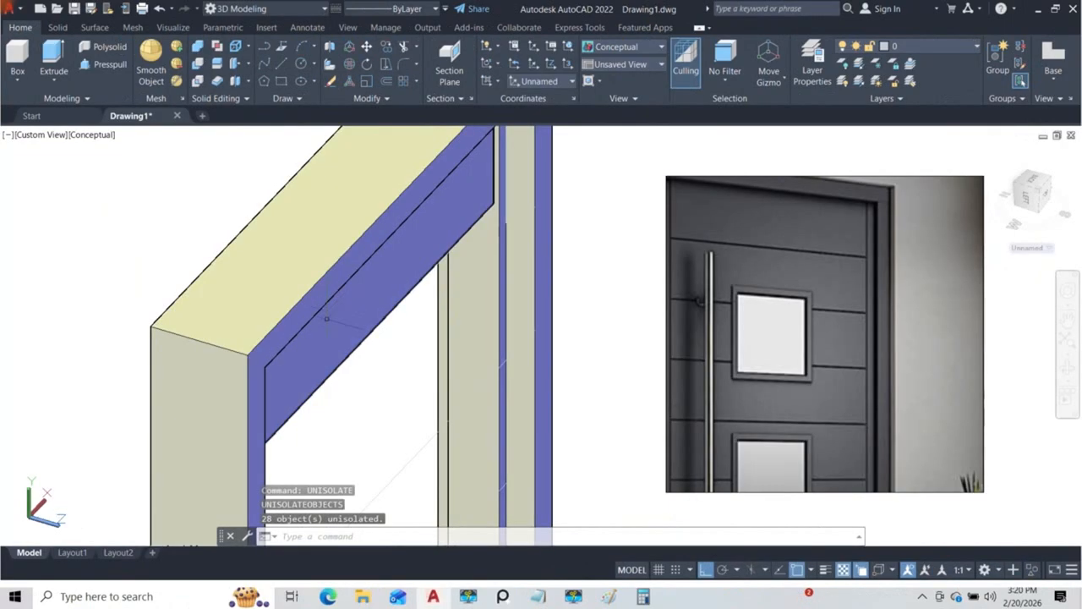
pyautogui.keyDown('shift'); pyautogui.moveTo(336, 283); pyautogui.dragTo(350, 229, button='middle'); pyautogui.keyUp('shift')
pyautogui.click(424, 207)
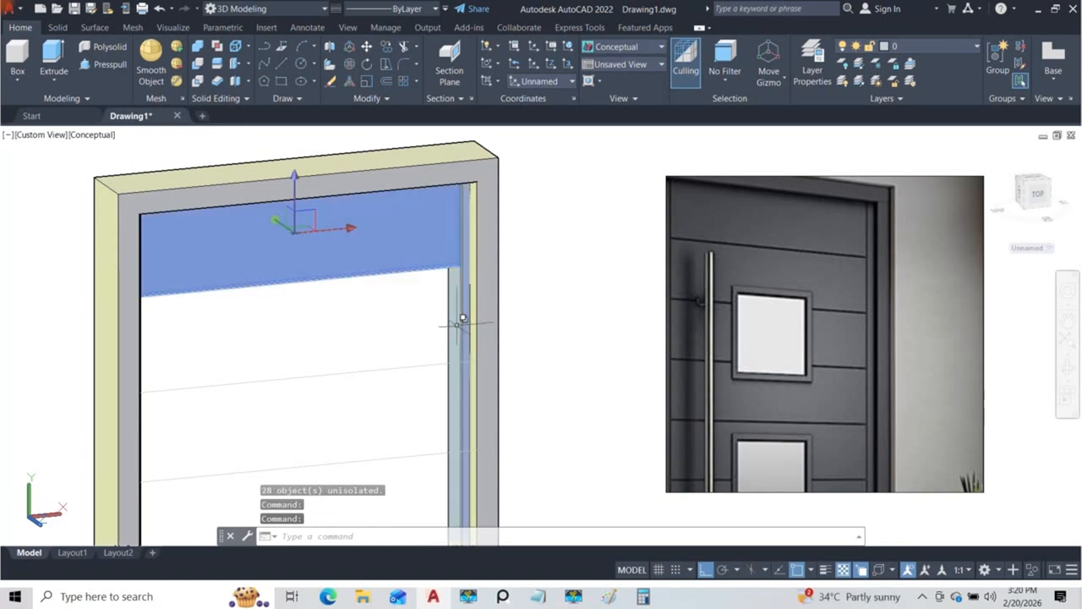
pyautogui.click(451, 314)
pyautogui.click(508, 373)
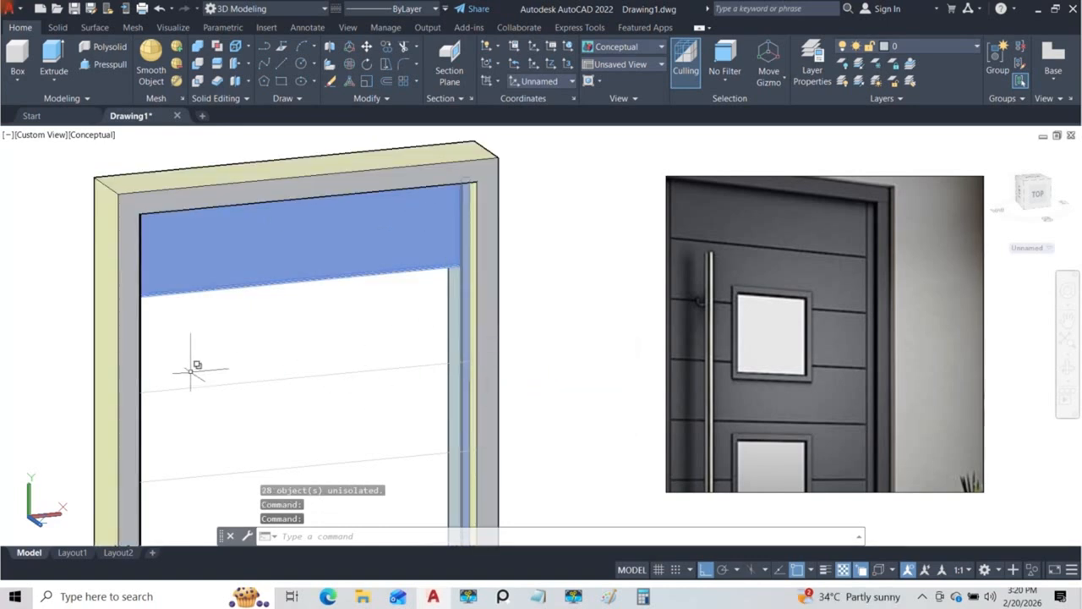
pyautogui.keyDown('shift'); pyautogui.moveTo(158, 362); pyautogui.dragTo(137, 336, button='middle'); pyautogui.keyUp('shift')
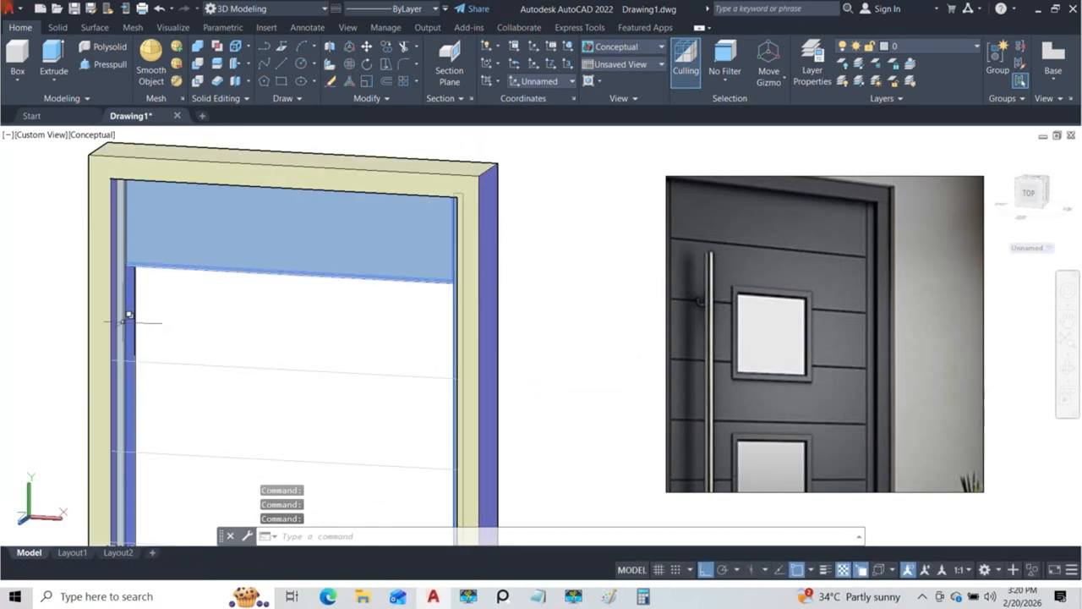
pyautogui.click(128, 316)
pyautogui.click(202, 383)
pyautogui.click(199, 367)
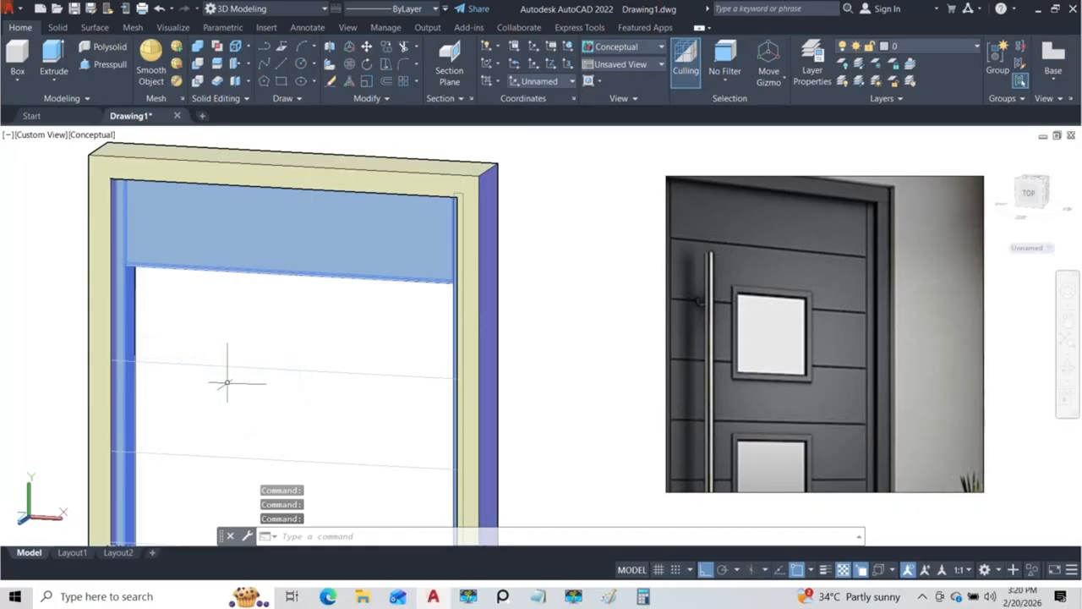
pyautogui.write('isolate')
pyautogui.press('Return')
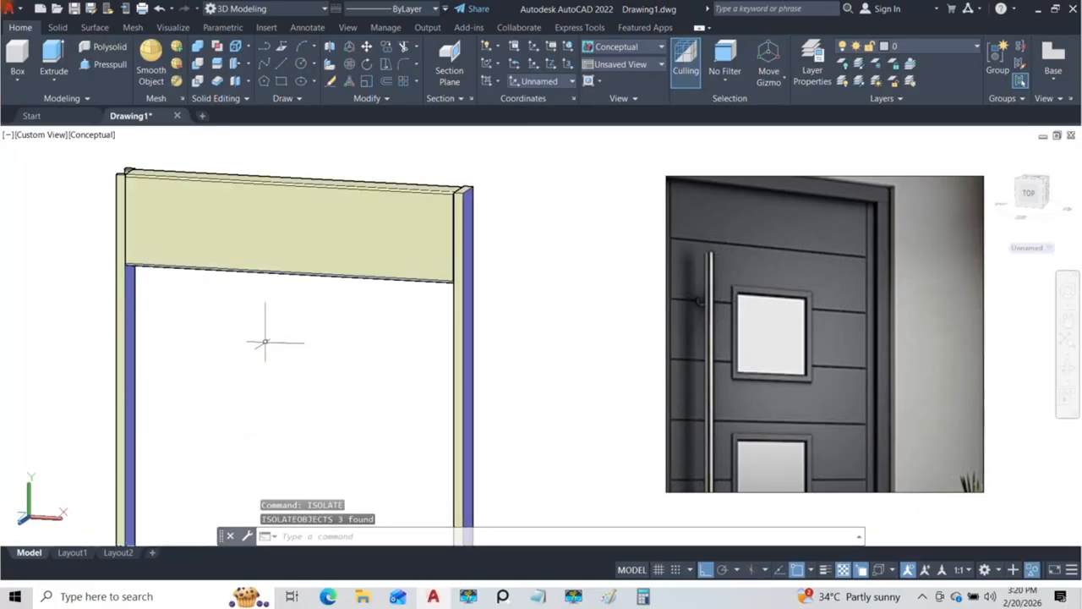
pyautogui.moveTo(329, 278)
pyautogui.keyDown('shift'); pyautogui.mouseDown(button='middle')
pyautogui.moveTo(261, 288)
pyautogui.moveTo(454, 295)
pyautogui.moveTo(302, 290)
pyautogui.mouseUp(button='middle'); pyautogui.keyUp('shift')
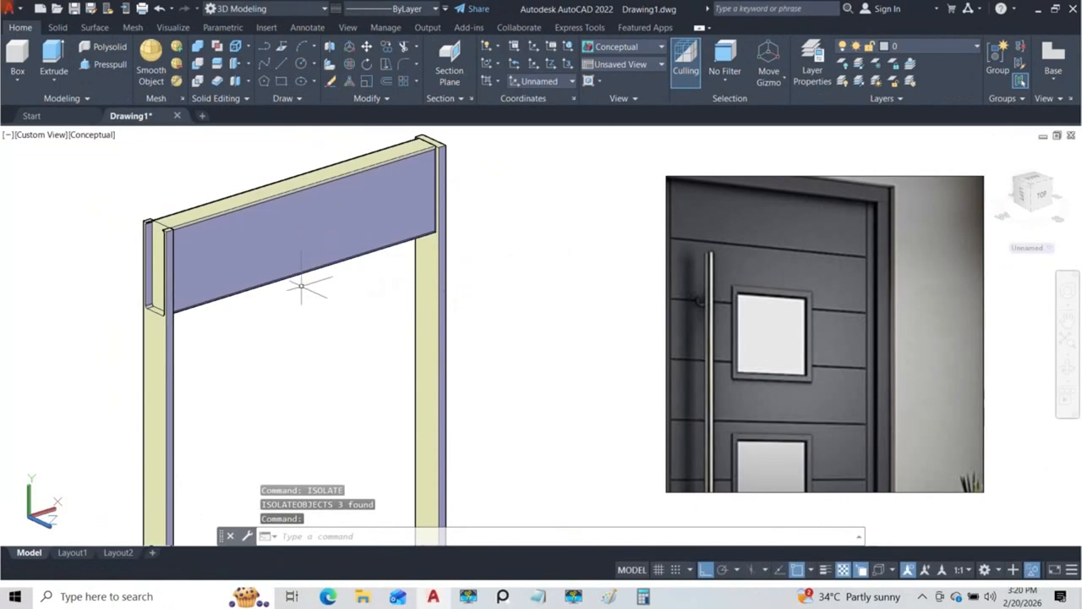
# Step: Undo the object isolation, the Conceptual visual style and the Presspull change to the top section's end face
pyautogui.hotkey('ctrl', 'z')
pyautogui.hotkey('ctrl', 'z')
pyautogui.hotkey('ctrl', 'z')
pyautogui.hotkey('ctrl', 'z')
pyautogui.hotkey('ctrl', 'z')
pyautogui.hotkey('ctrl', 'z')
pyautogui.hotkey('ctrl', 'z')
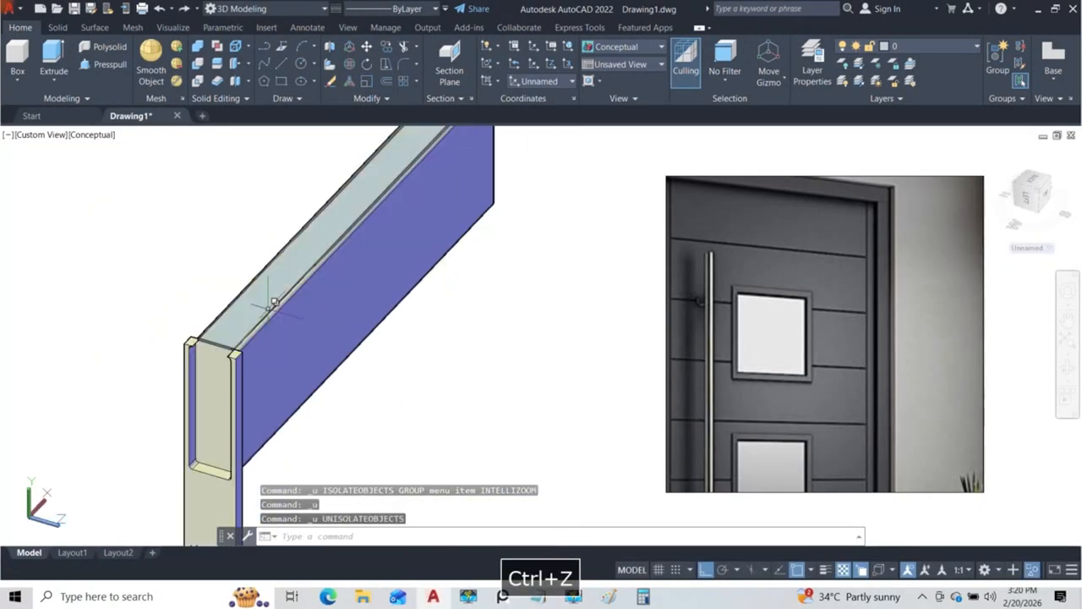
pyautogui.hotkey('ctrl', 'z')
pyautogui.hotkey('ctrl', 'z')
pyautogui.hotkey('ctrl', 'z')
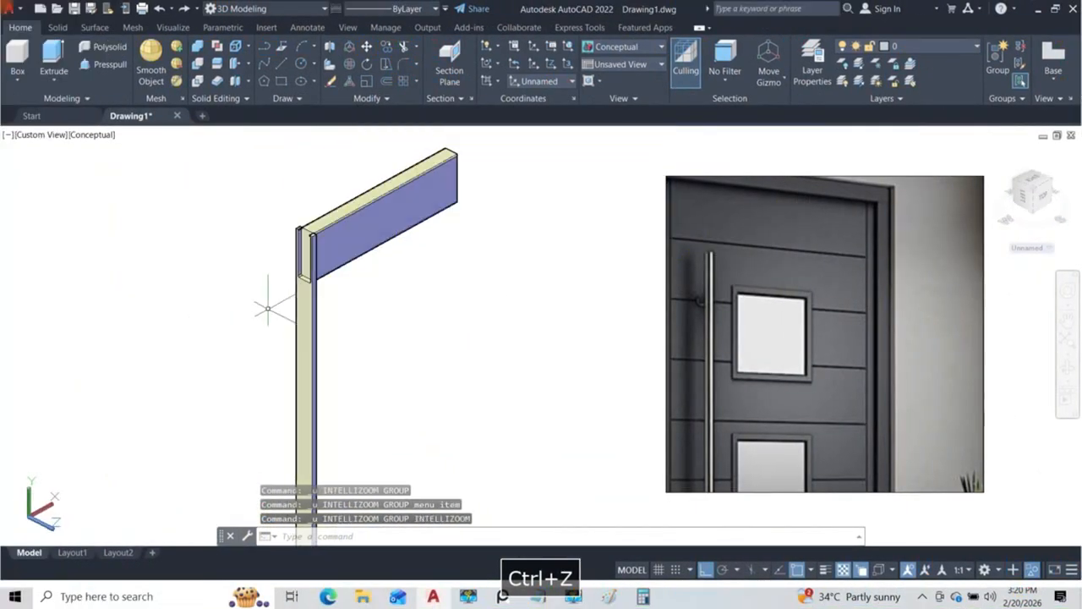
pyautogui.hotkey('ctrl', 'z')
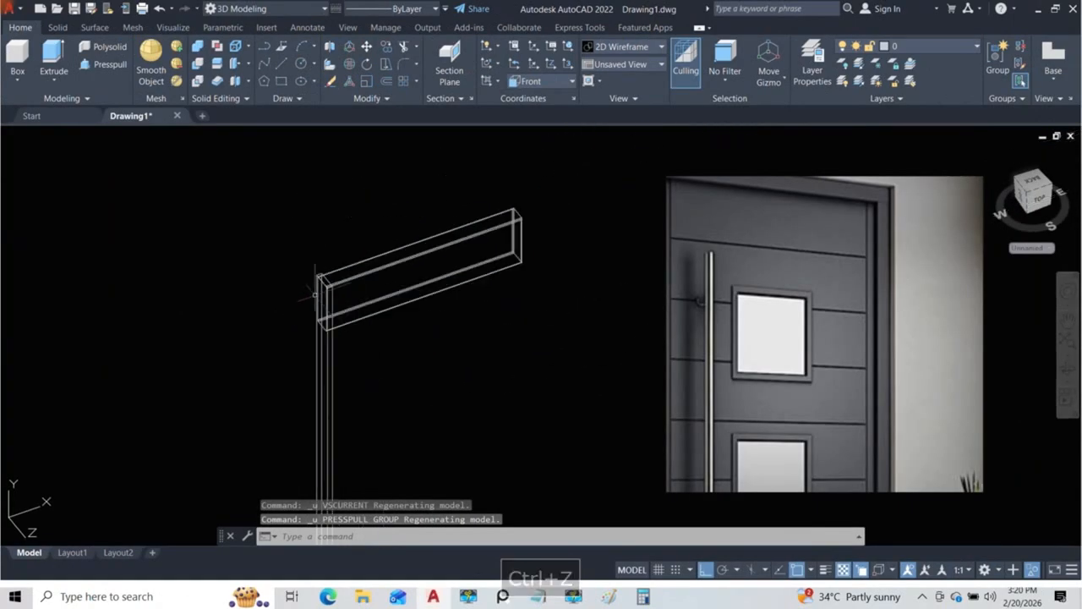
# Step: Unisolate all hidden door objects
pyautogui.write('un')
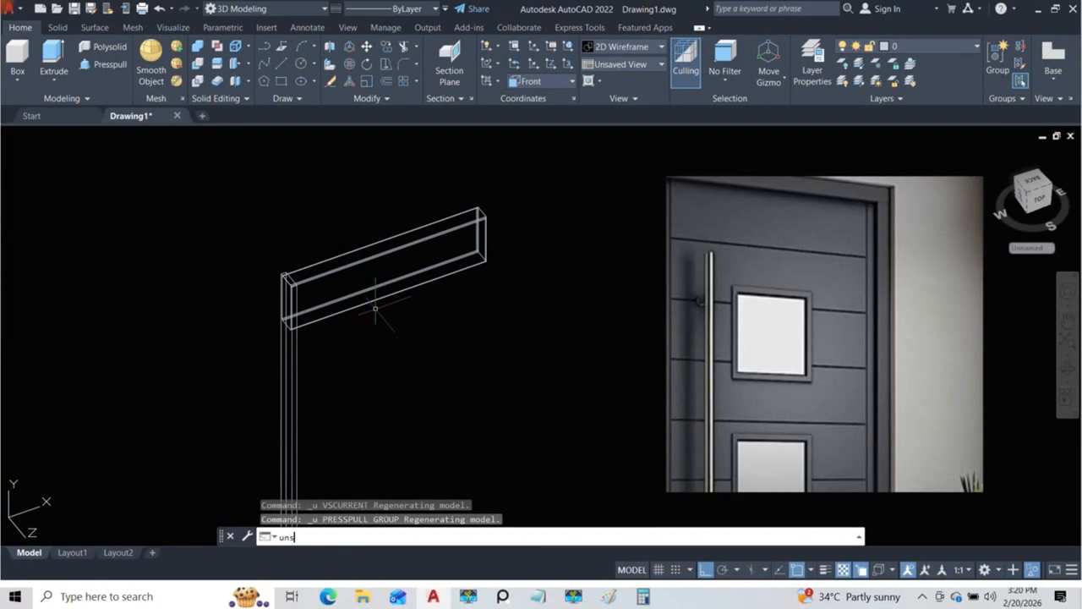
pyautogui.write('isola')
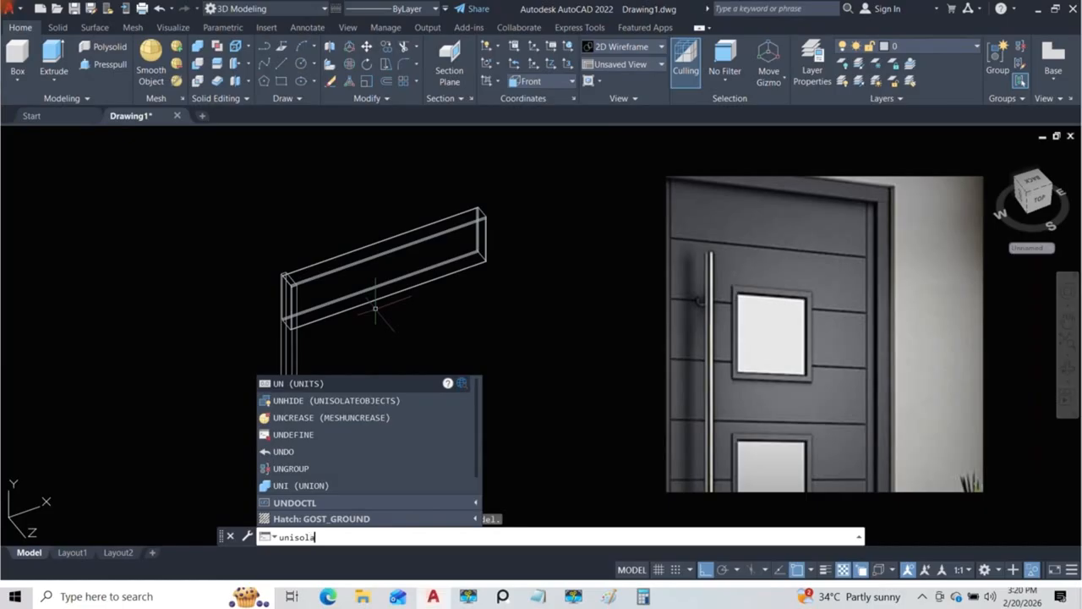
pyautogui.write('te')
pyautogui.press('Return')
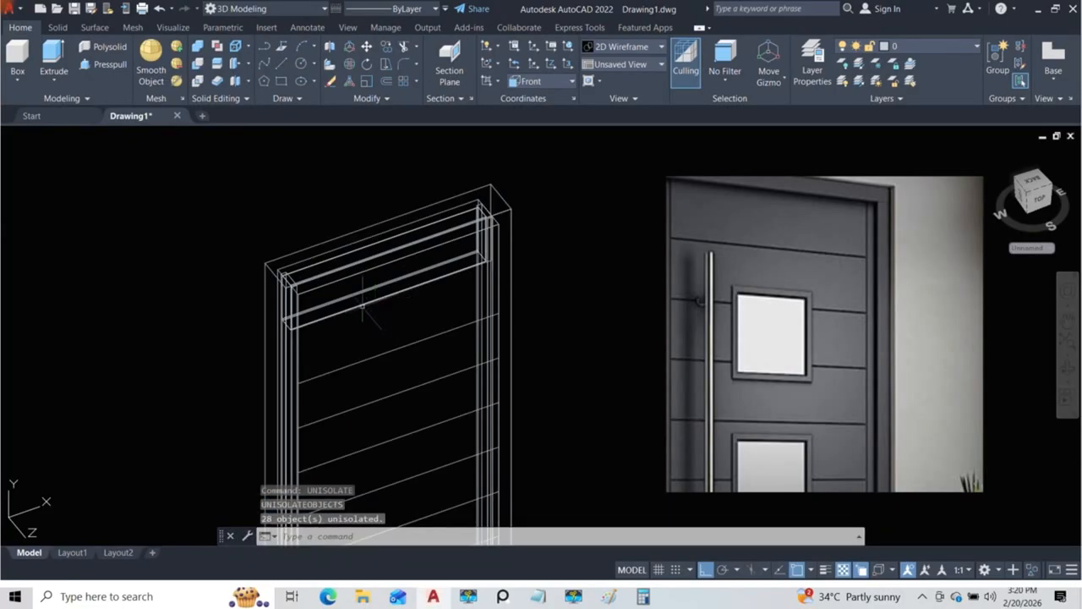
pyautogui.keyDown('shift'); pyautogui.moveTo(408, 357); pyautogui.dragTo(337, 311, button='middle'); pyautogui.keyUp('shift')
pyautogui.scroll(5, 283, 256)
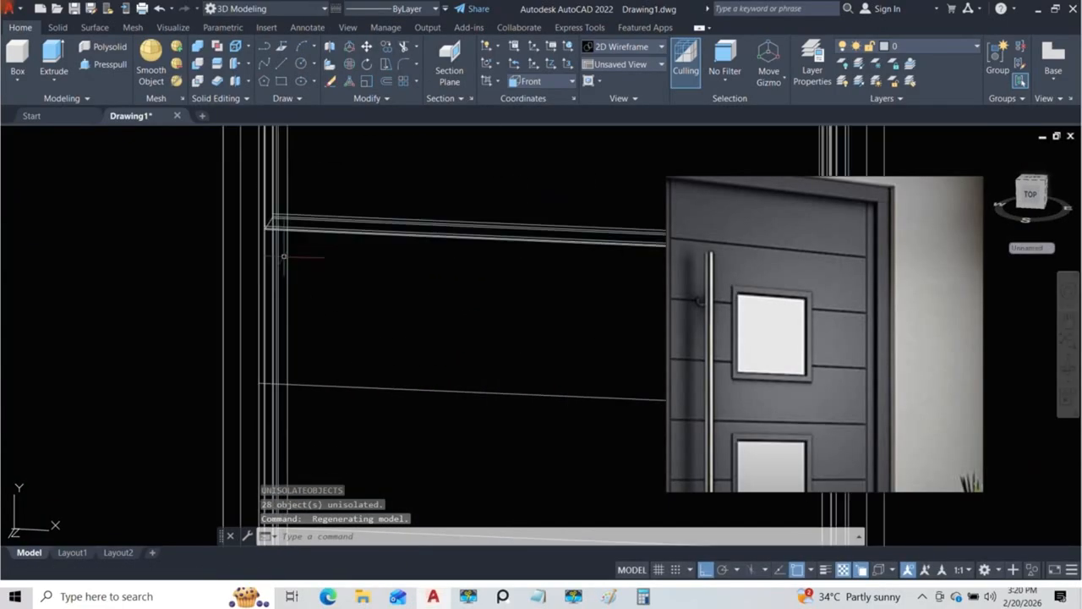
# Step: Select the top section together with the adjoining narrow strip parts on both sides and isolate them
pyautogui.click(278, 257)
pyautogui.click(356, 305)
pyautogui.click(439, 273)
pyautogui.click(420, 208)
pyautogui.scroll(-5, 404, 295)
pyautogui.keyDown('shift'); pyautogui.moveTo(484, 301); pyautogui.dragTo(534, 301, button='middle'); pyautogui.keyUp('shift')
pyautogui.scroll(4, 565, 254)
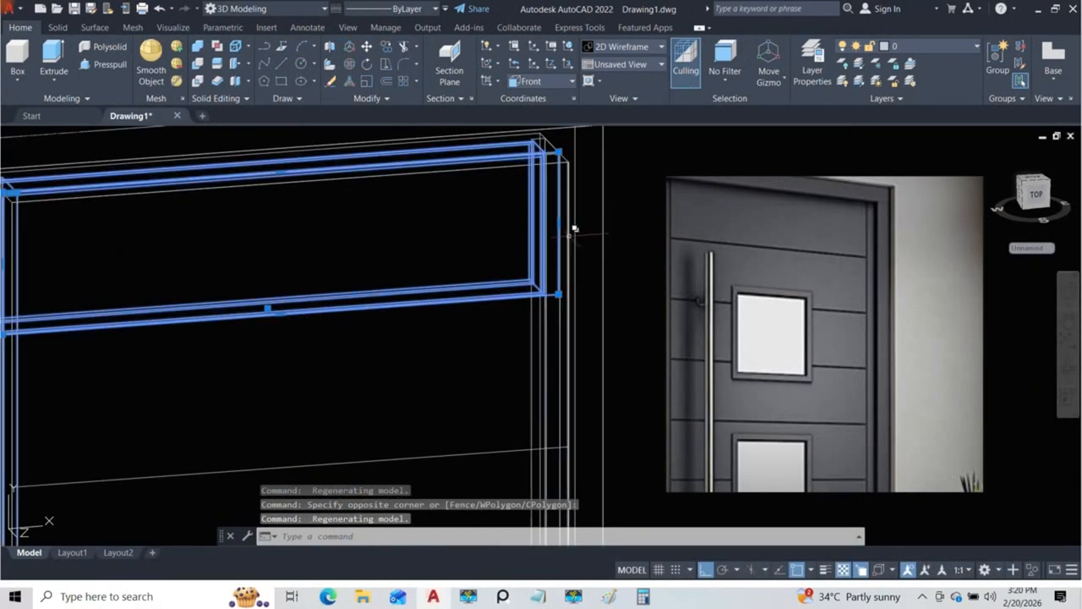
pyautogui.keyDown('shift'); pyautogui.moveTo(566, 155); pyautogui.dragTo(570, 273, button='middle'); pyautogui.keyUp('shift')
pyautogui.scroll(4, 569, 221)
pyautogui.keyDown('shift'); pyautogui.moveTo(570, 273); pyautogui.dragTo(549, 218, button='middle'); pyautogui.keyUp('shift')
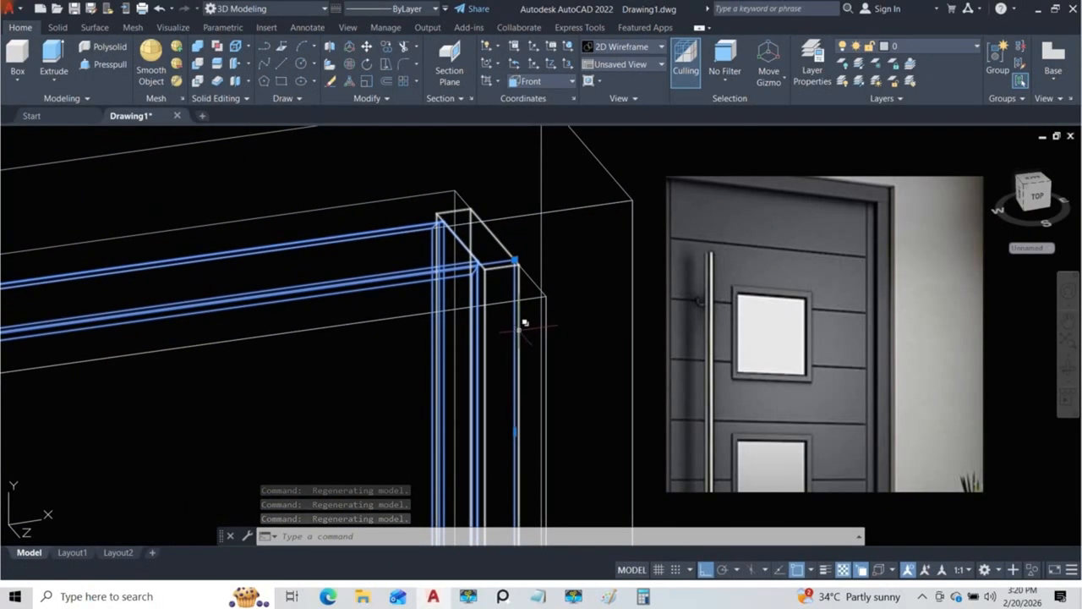
pyautogui.click(517, 314)
pyautogui.click(565, 377)
pyautogui.scroll(-3, 448, 331)
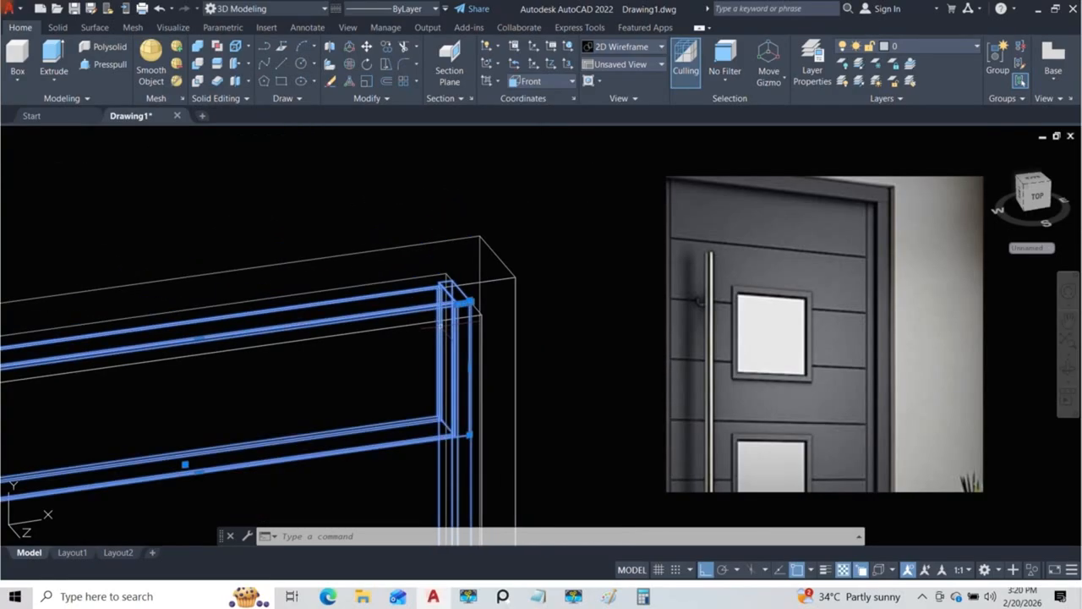
pyautogui.write('sol')
pyautogui.press('Return')
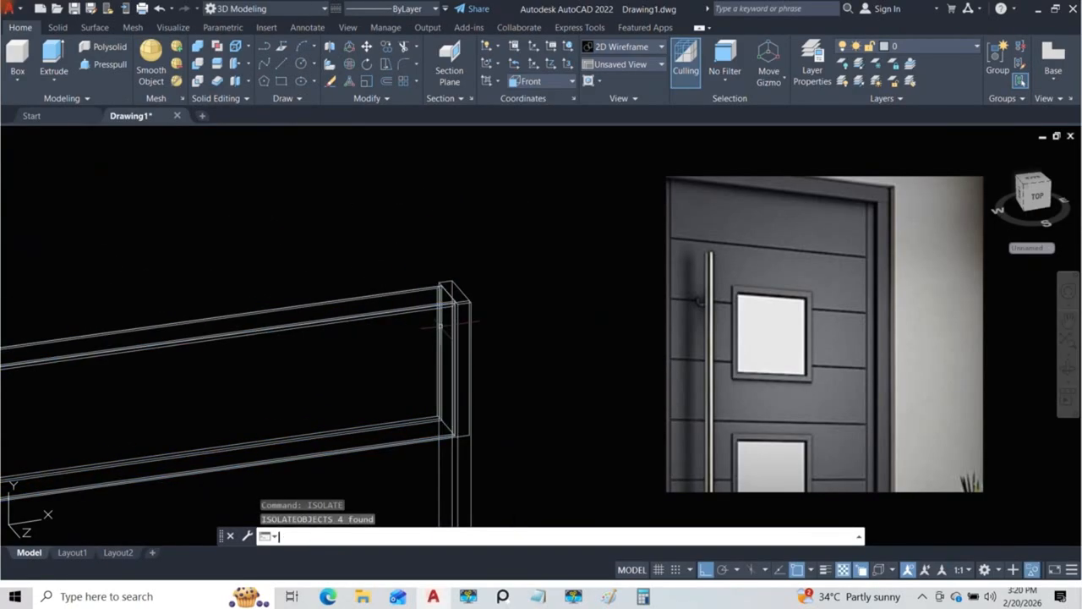
# Step: Switch the visual style to Conceptual and examine how the top section's end sits in the side strip
pyautogui.scroll(-4, 448, 324)
pyautogui.moveTo(447, 324)
pyautogui.keyDown('shift'); pyautogui.mouseDown(button='middle')
pyautogui.moveTo(399, 358)
pyautogui.moveTo(438, 336)
pyautogui.mouseUp(button='middle'); pyautogui.keyUp('shift')
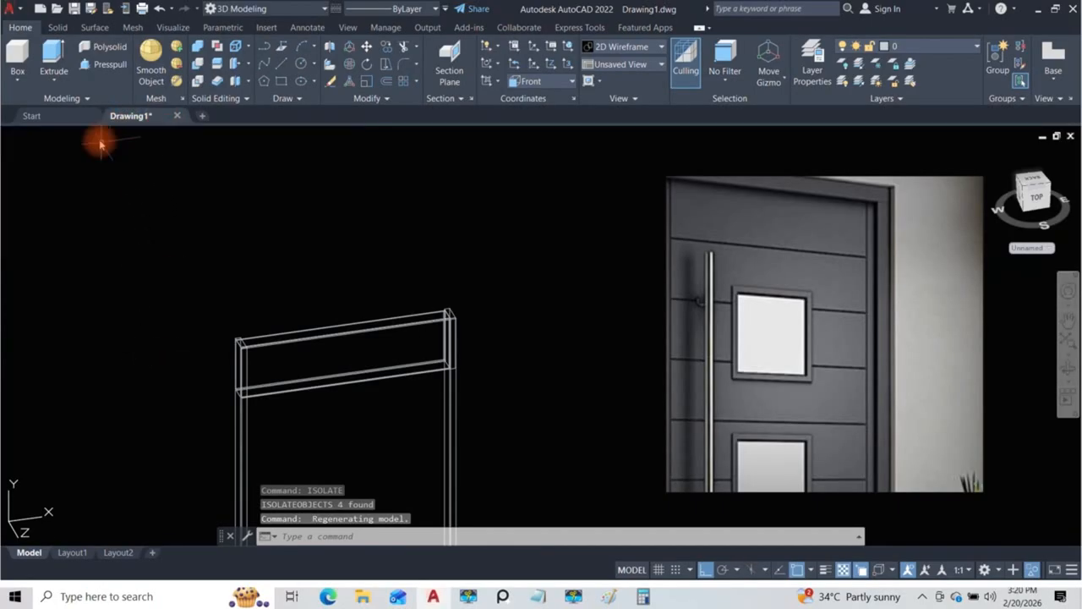
pyautogui.click(98, 137)
pyautogui.click(142, 177)
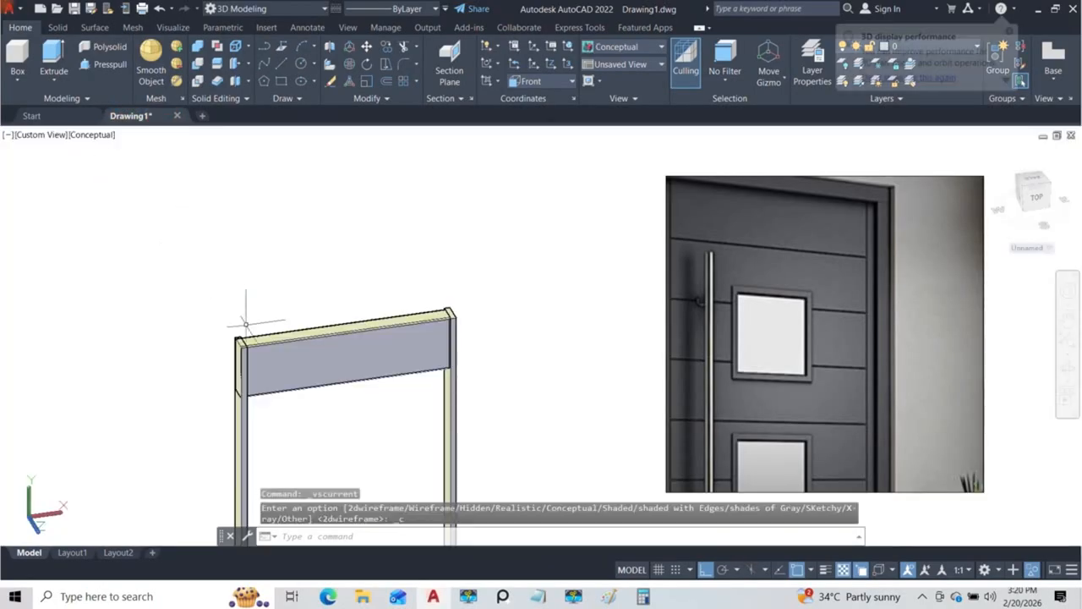
pyautogui.click(260, 335)
pyautogui.keyDown('shift'); pyautogui.moveTo(273, 353); pyautogui.dragTo(344, 390, button='middle'); pyautogui.keyUp('shift')
pyautogui.moveTo(344, 392); pyautogui.dragTo(307, 284, button='middle')
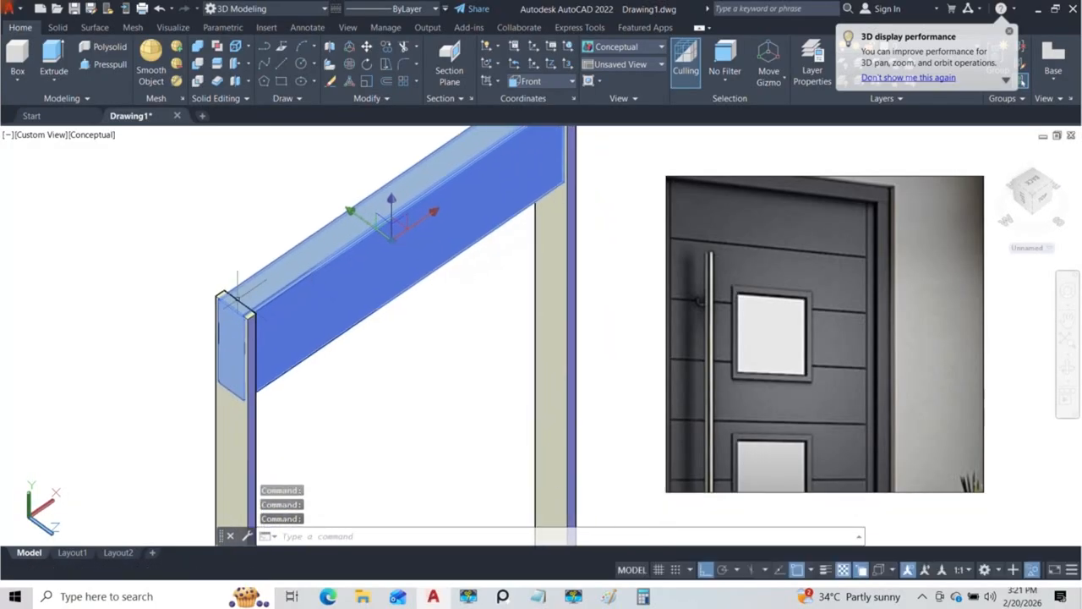
pyautogui.scroll(-5, 269, 325)
pyautogui.keyDown('shift'); pyautogui.moveTo(284, 299); pyautogui.dragTo(254, 315, button='middle'); pyautogui.keyUp('shift')
pyautogui.scroll(5, 224, 318)
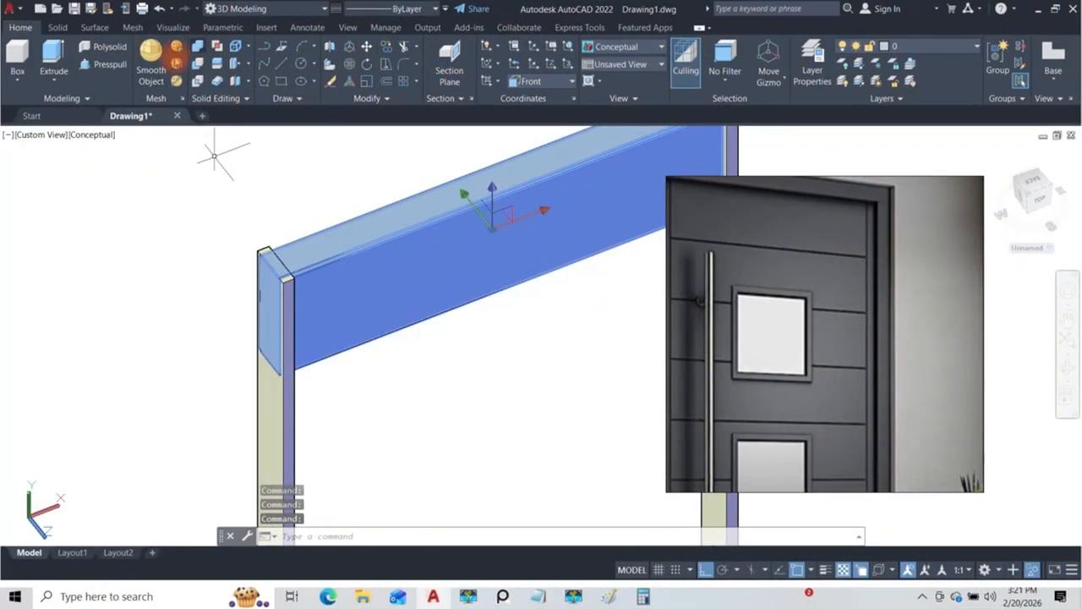
# Step: Presspull the top section's end face back to the inner edge of the side strip
pyautogui.click(110, 65)
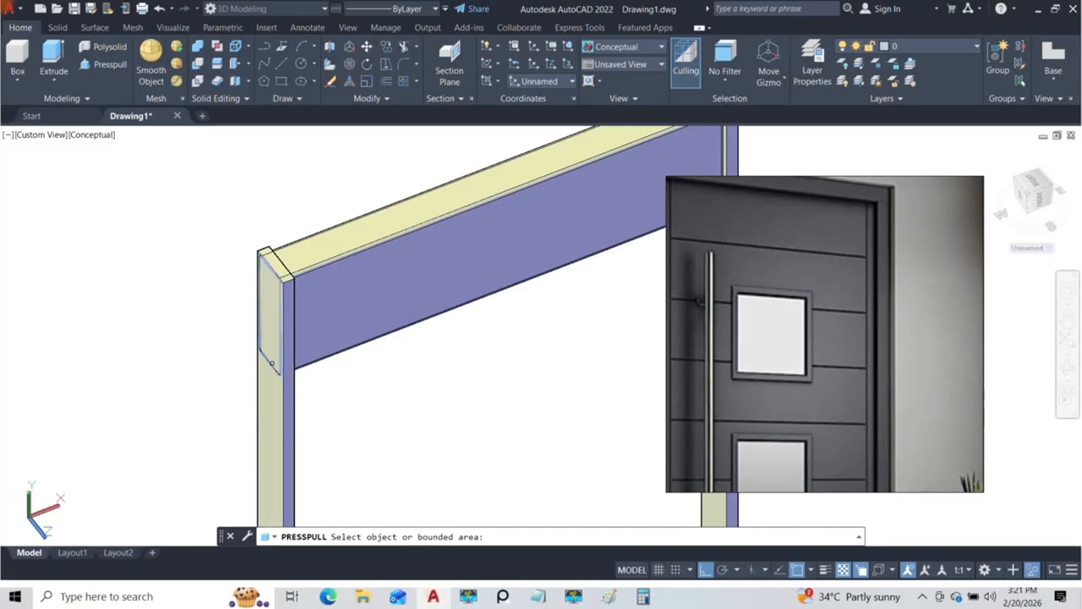
pyautogui.scroll(2, 267, 276)
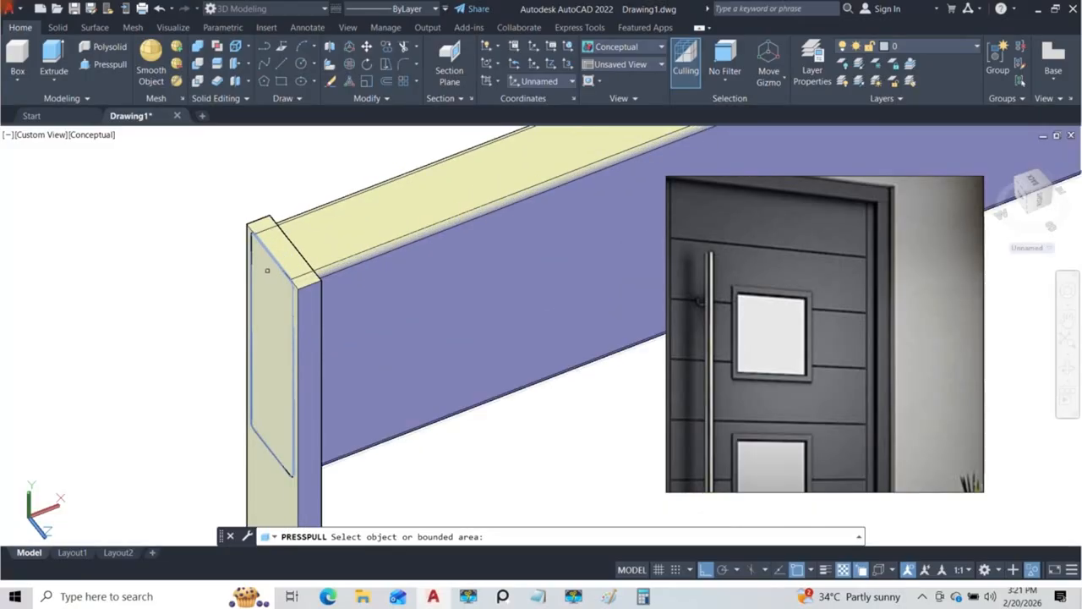
pyautogui.click(267, 276)
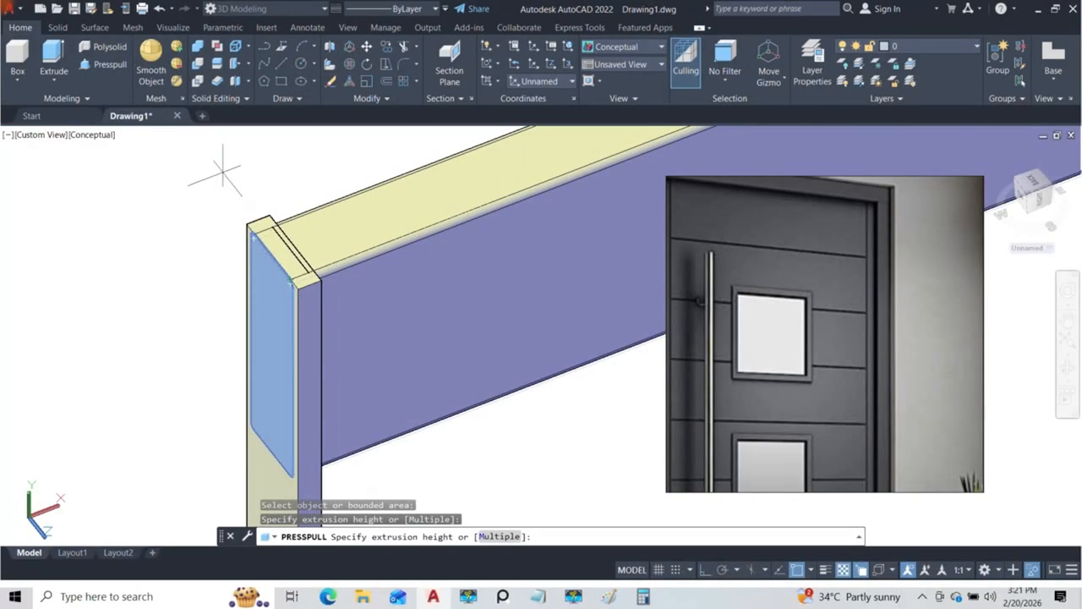
pyautogui.click(295, 249)
pyautogui.keyDown('shift'); pyautogui.moveTo(398, 253); pyautogui.dragTo(333, 375, button='middle'); pyautogui.keyUp('shift')
pyautogui.press('Escape')
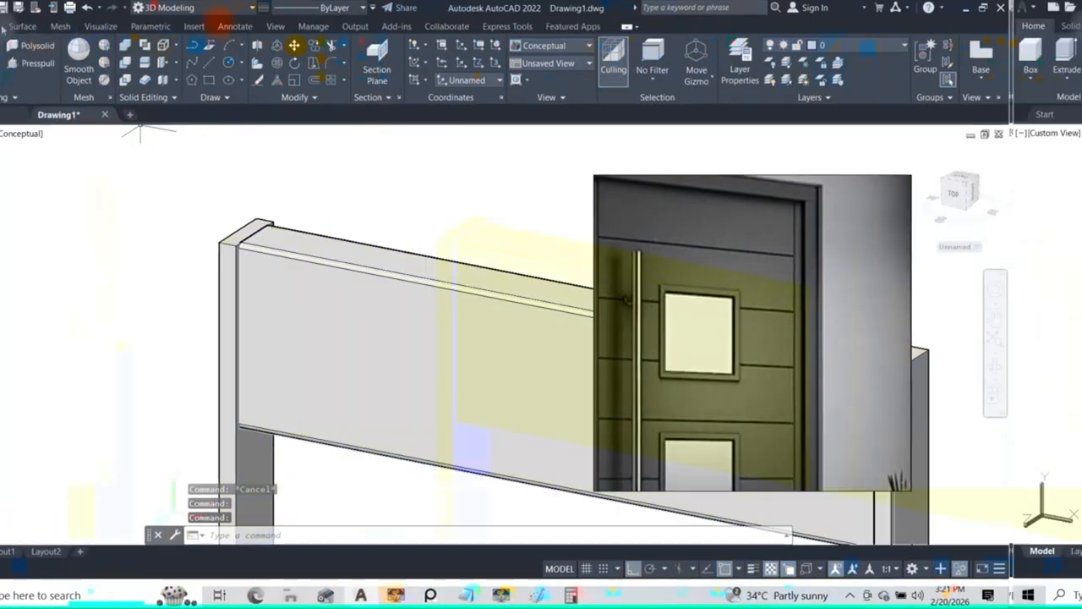
pyautogui.click(58, 27)
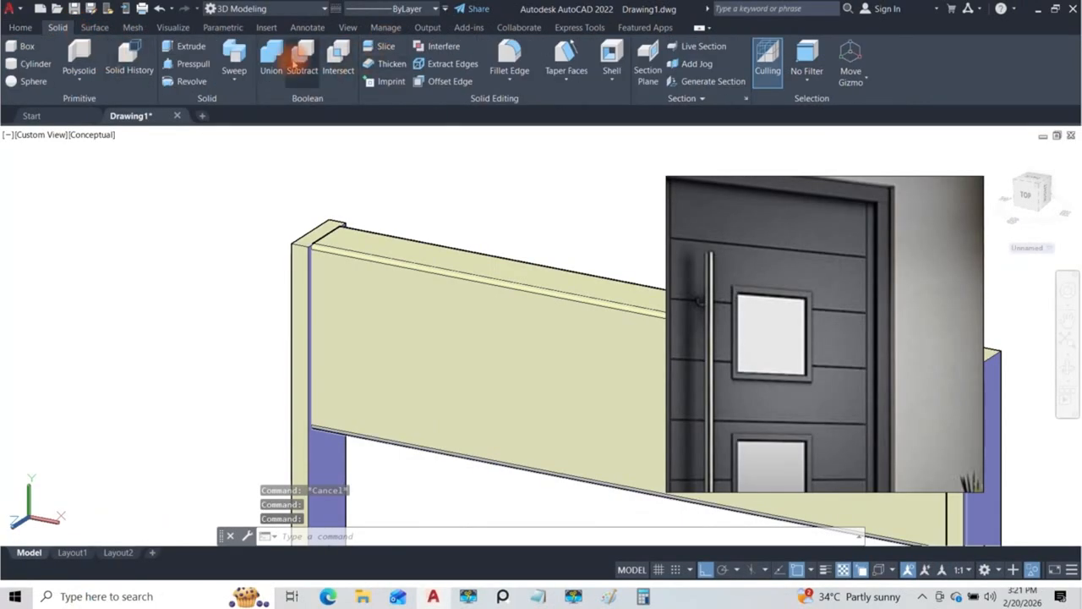
pyautogui.click(509, 57)
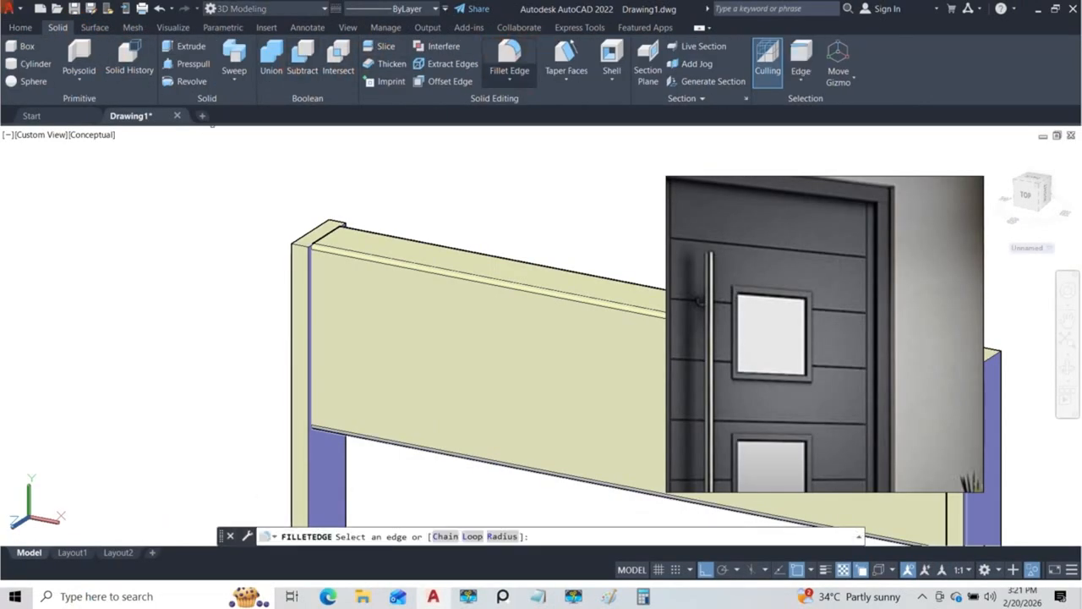
pyautogui.click(503, 536)
pyautogui.press('Return')
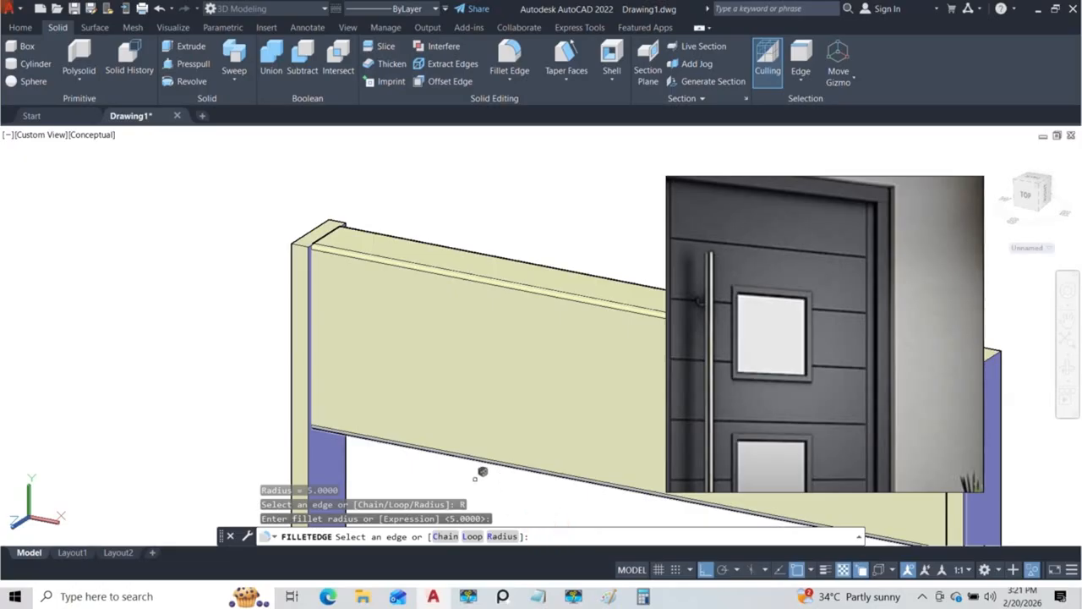
pyautogui.scroll(3, 337, 318)
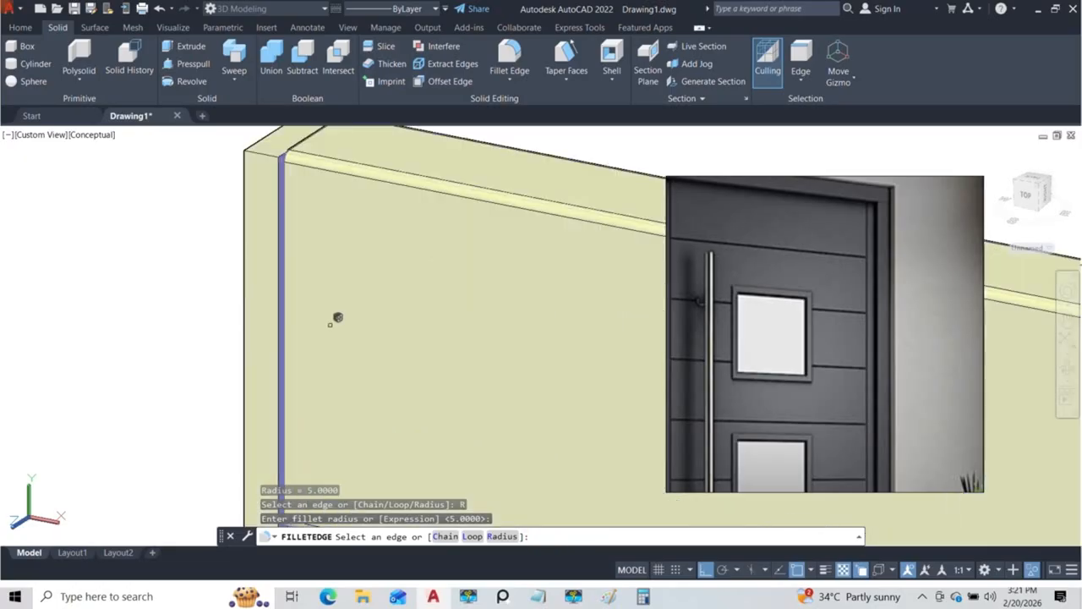
pyautogui.click(285, 278)
pyautogui.scroll(-2, 321, 325)
pyautogui.keyDown('shift'); pyautogui.moveTo(131, 144); pyautogui.dragTo(217, 212, button='middle'); pyautogui.keyUp('shift')
pyautogui.click(296, 255)
pyautogui.keyDown('shift'); pyautogui.moveTo(302, 249); pyautogui.dragTo(310, 237, button='middle'); pyautogui.keyUp('shift')
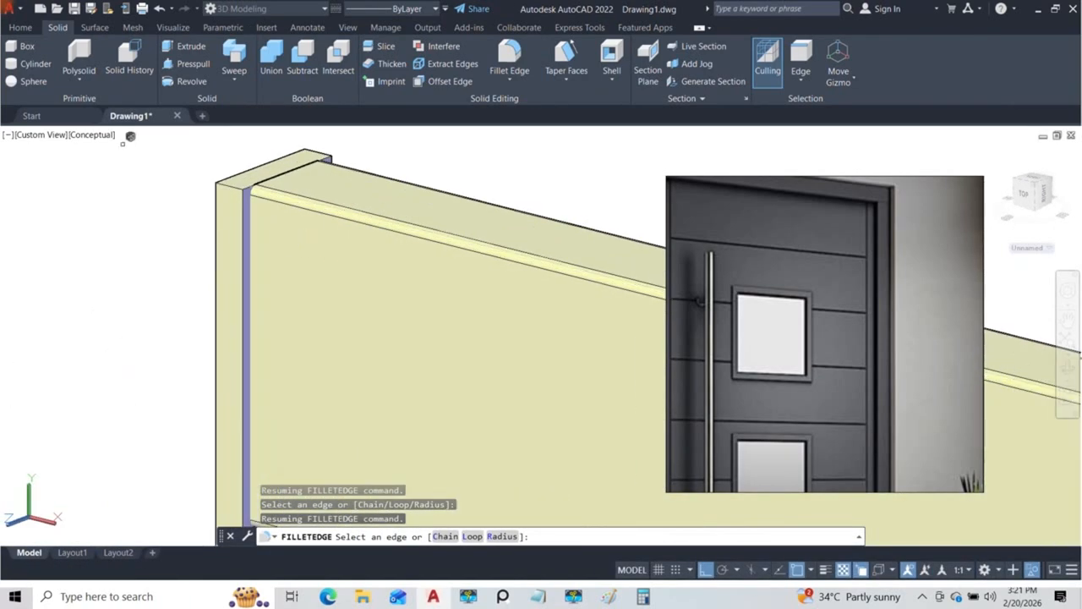
pyautogui.press('Escape')
pyautogui.press('Escape')
pyautogui.press('Escape')
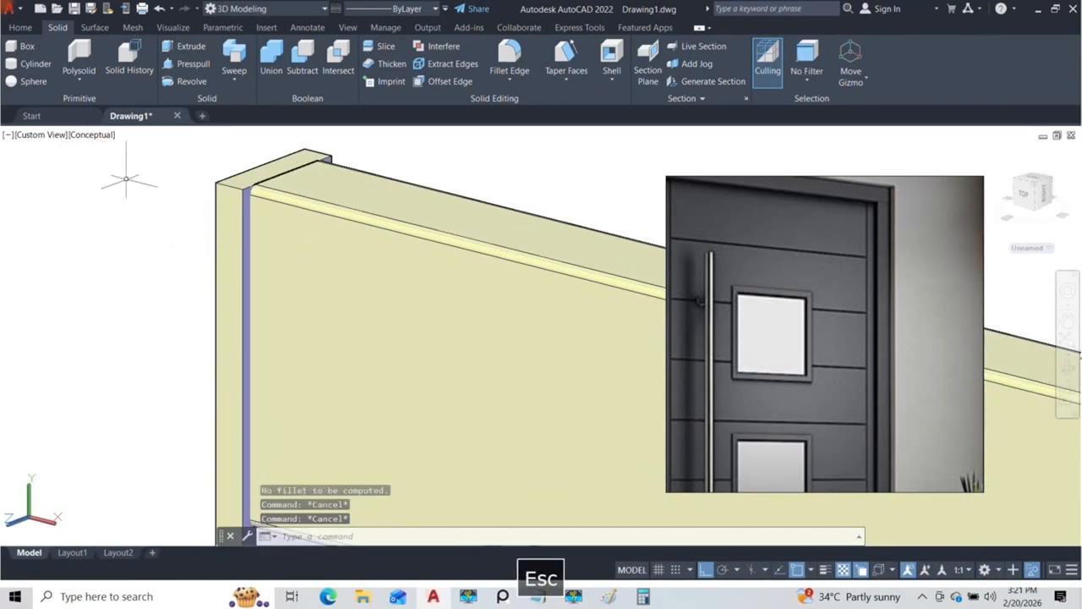
# Step: Switch to the 2D Wireframe visual style and fillet the top section's two front vertical end edges with radius 5
pyautogui.click(85, 136)
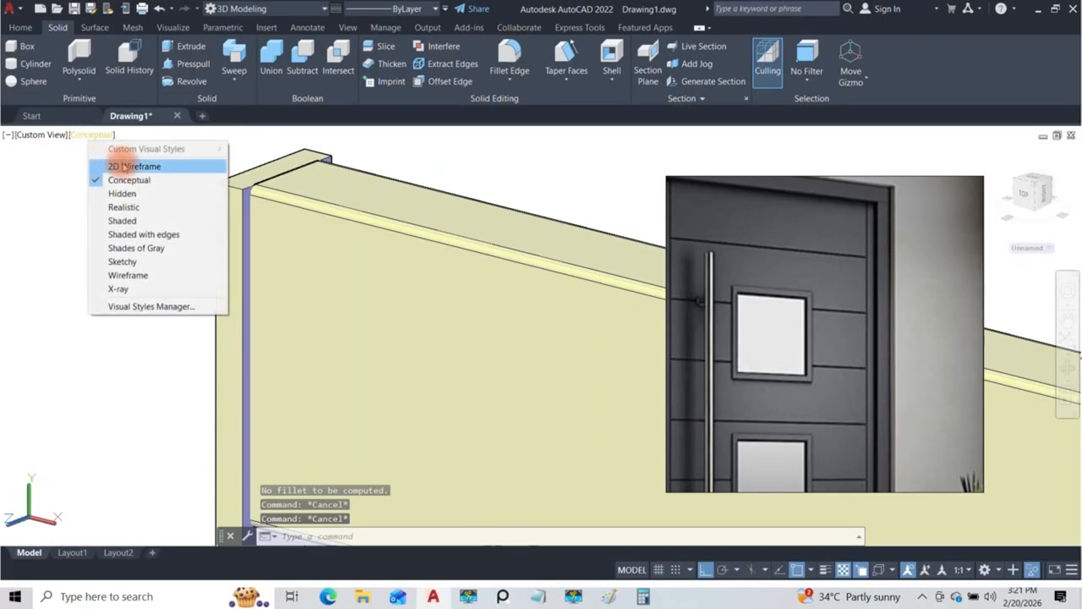
pyautogui.click(124, 167)
pyautogui.keyDown('shift'); pyautogui.moveTo(343, 271); pyautogui.dragTo(194, 113, button='middle'); pyautogui.keyUp('shift')
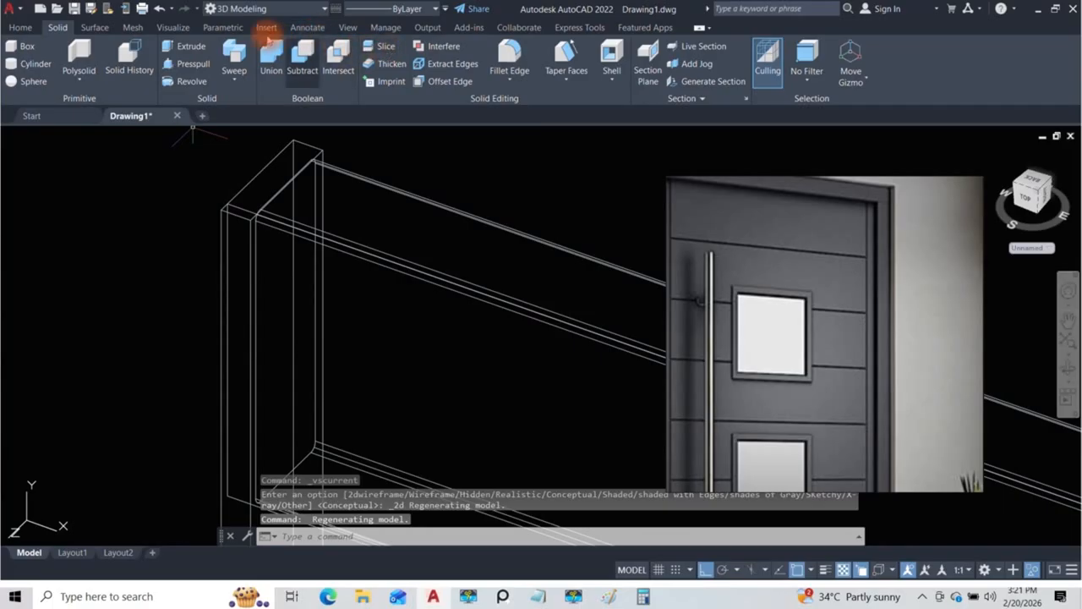
pyautogui.click(510, 53)
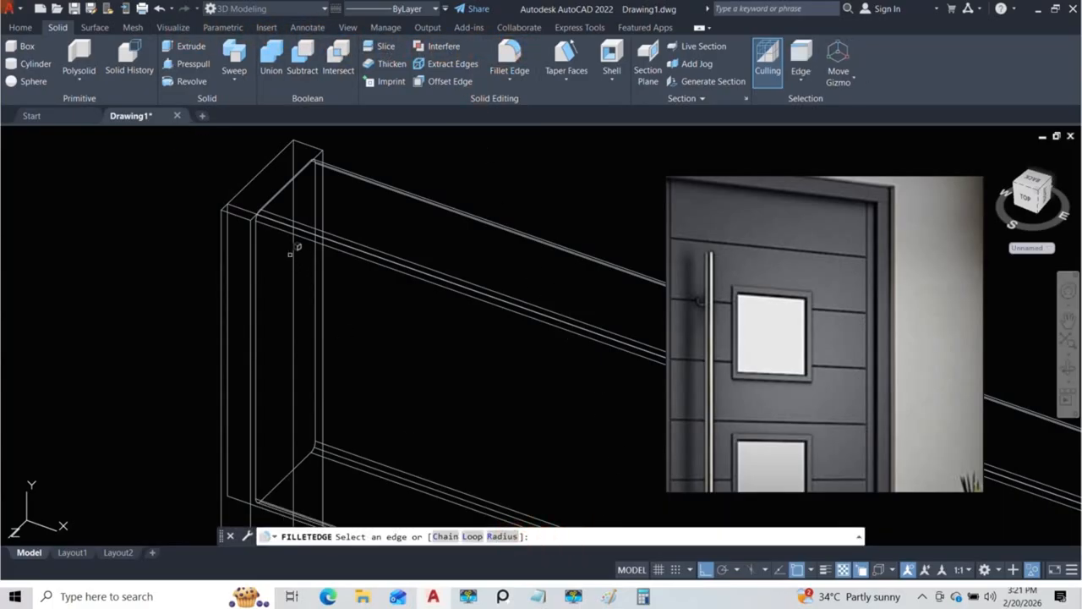
pyautogui.click(261, 230)
pyautogui.keyDown('shift'); pyautogui.moveTo(253, 230); pyautogui.dragTo(186, 195, button='middle'); pyautogui.keyUp('shift')
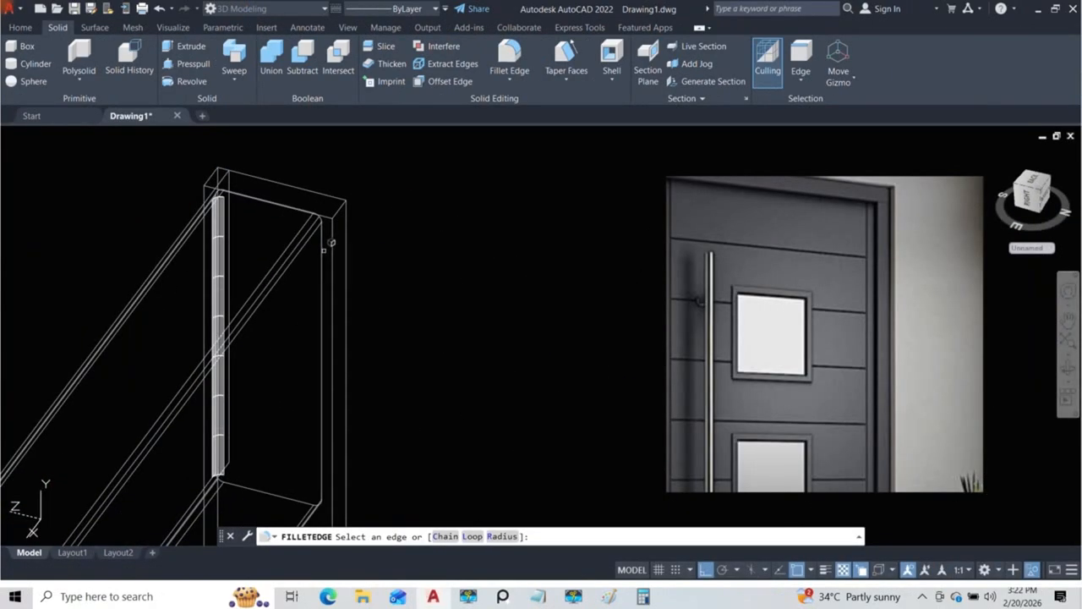
pyautogui.keyDown('shift'); pyautogui.moveTo(329, 244); pyautogui.dragTo(318, 273, button='middle'); pyautogui.keyUp('shift')
pyautogui.press('Return')
pyautogui.press('Return')
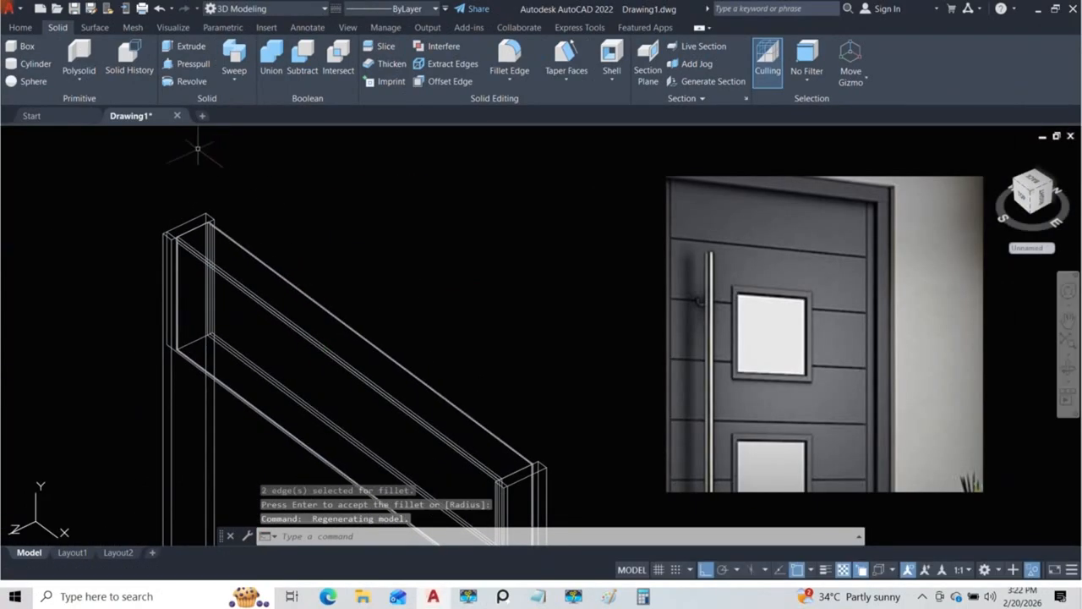
# Step: Check the filleted top section in the Conceptual visual style and unisolate all hidden door objects
pyautogui.click(98, 135)
pyautogui.click(126, 177)
pyautogui.moveTo(126, 176)
pyautogui.keyDown('shift'); pyautogui.mouseDown(button='middle')
pyautogui.moveTo(228, 221)
pyautogui.moveTo(237, 245)
pyautogui.moveTo(259, 227)
pyautogui.moveTo(244, 219)
pyautogui.mouseUp(button='middle'); pyautogui.keyUp('shift')
pyautogui.scroll(-5, 243, 218)
pyautogui.moveTo(296, 296)
pyautogui.keyDown('shift'); pyautogui.mouseDown(button='middle')
pyautogui.moveTo(326, 292)
pyautogui.moveTo(325, 226)
pyautogui.mouseUp(button='middle'); pyautogui.keyUp('shift')
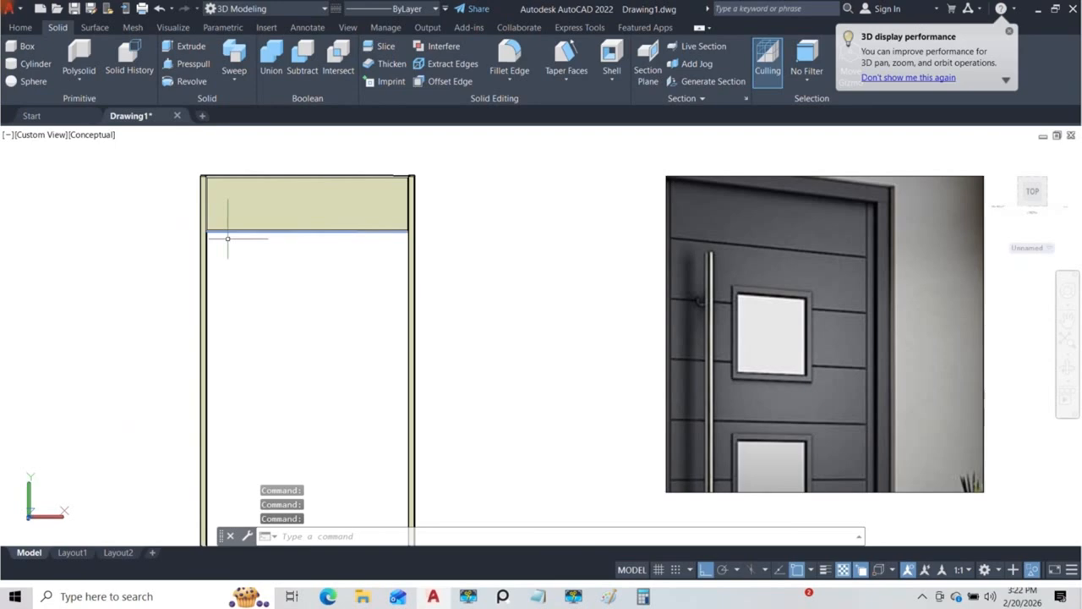
pyautogui.write('UN')
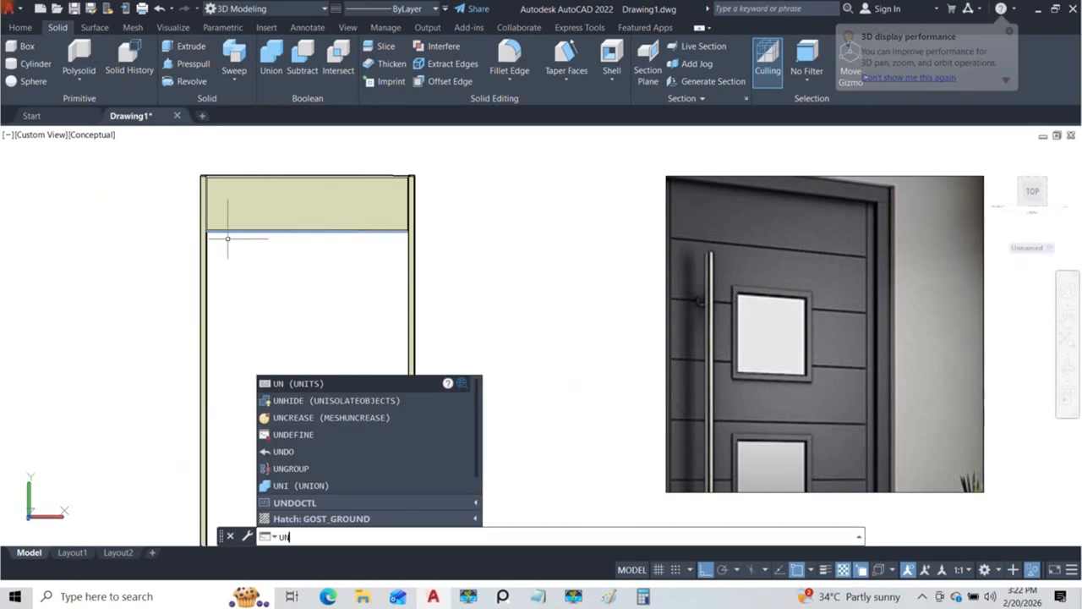
pyautogui.write('isolate')
pyautogui.press('Return')
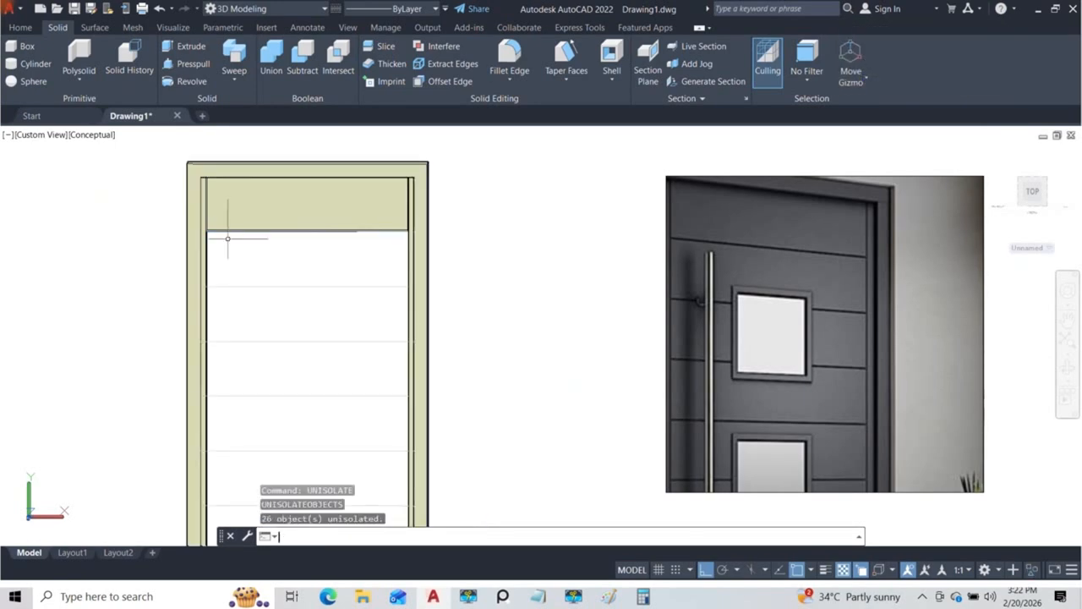
# Step: Set the viewport to the Front view with the 2D Wireframe visual style
pyautogui.click(43, 136)
pyautogui.click(72, 220)
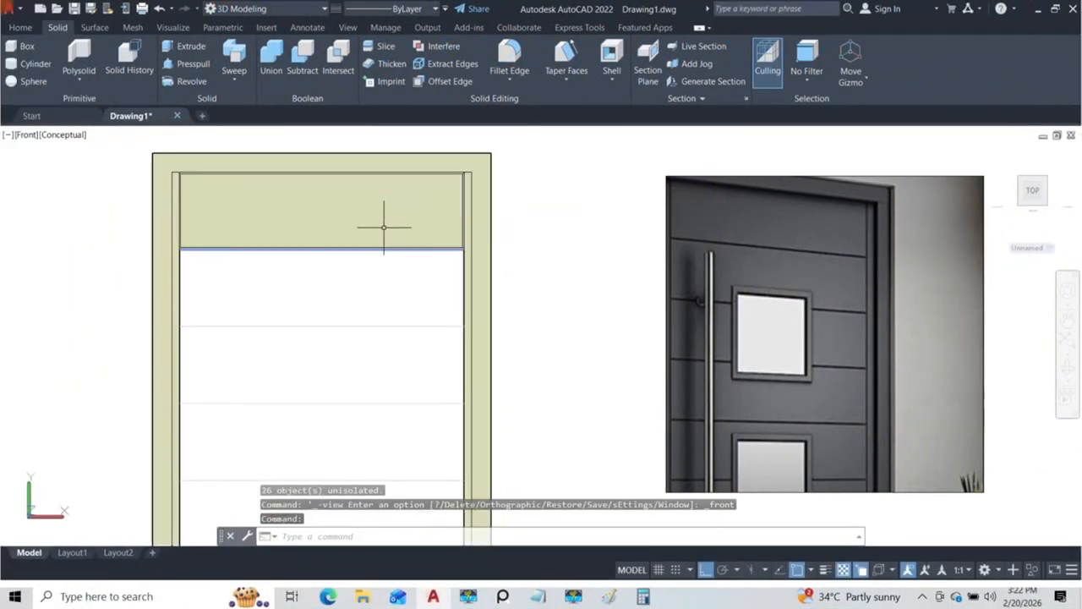
pyautogui.click(70, 137)
pyautogui.click(89, 166)
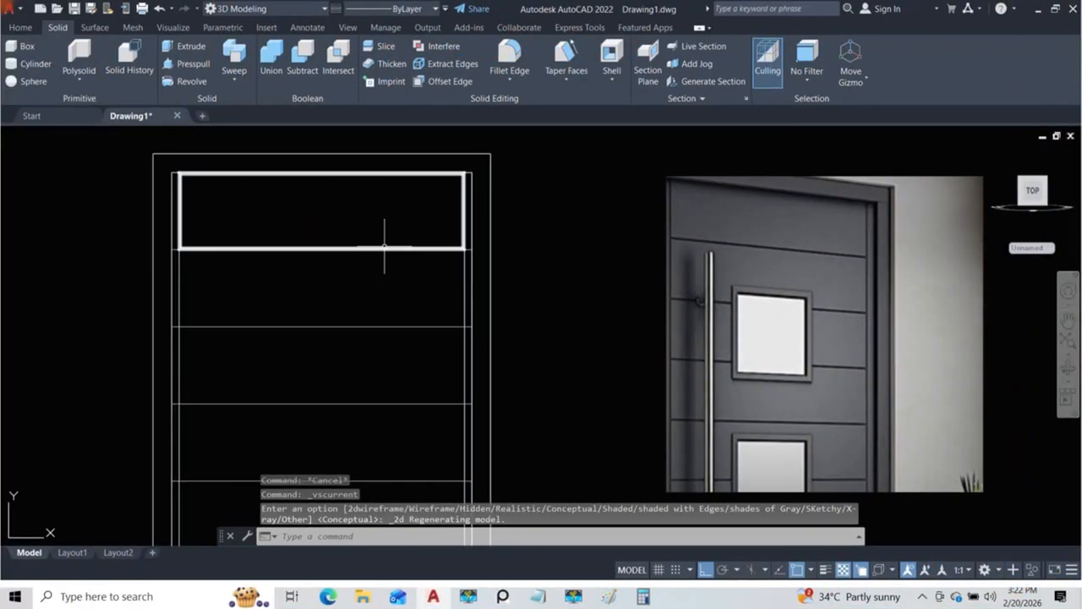
pyautogui.click(385, 247)
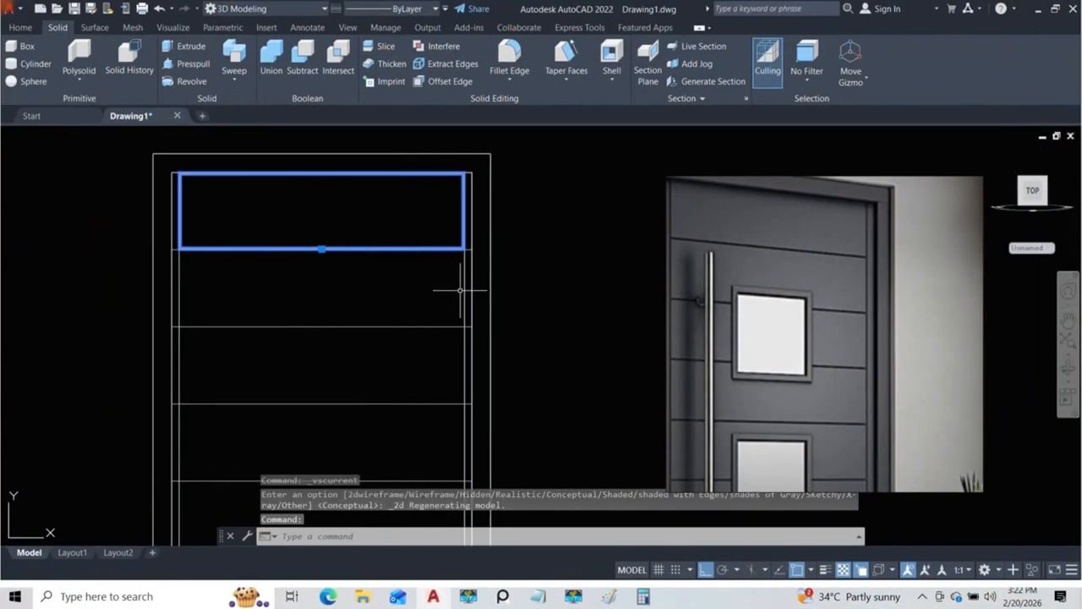
pyautogui.write('CO')
pyautogui.press('Return')
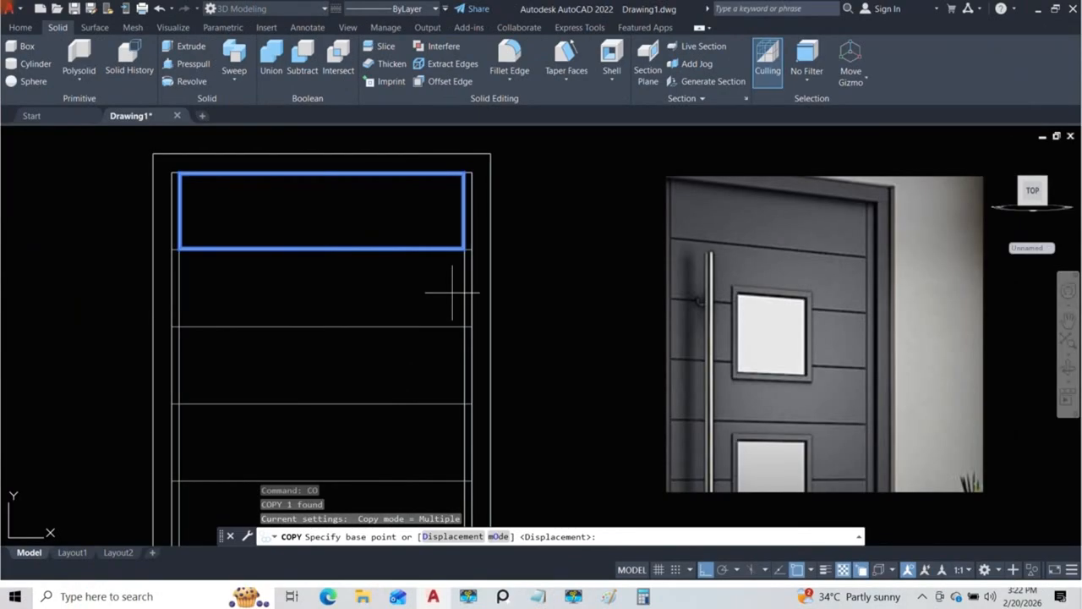
pyautogui.scroll(3, 491, 211)
pyautogui.scroll(3, 485, 217)
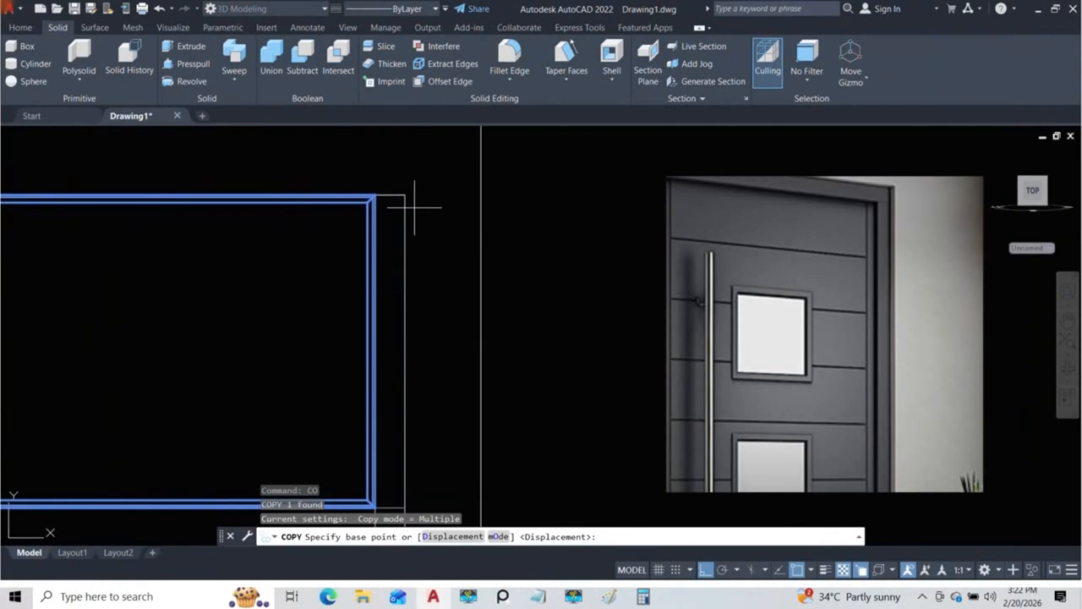
pyautogui.click(537, 194)
pyautogui.moveTo(444, 210); pyautogui.dragTo(387, 339, button='middle')
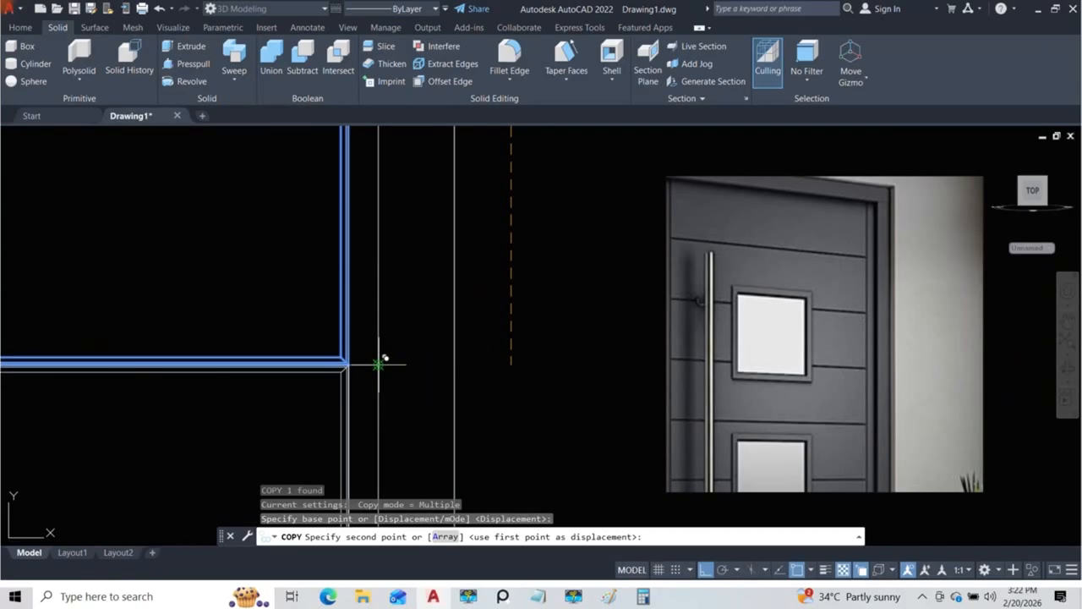
pyautogui.scroll(-2, 378, 362)
pyautogui.moveTo(381, 355); pyautogui.dragTo(361, 296, button='middle')
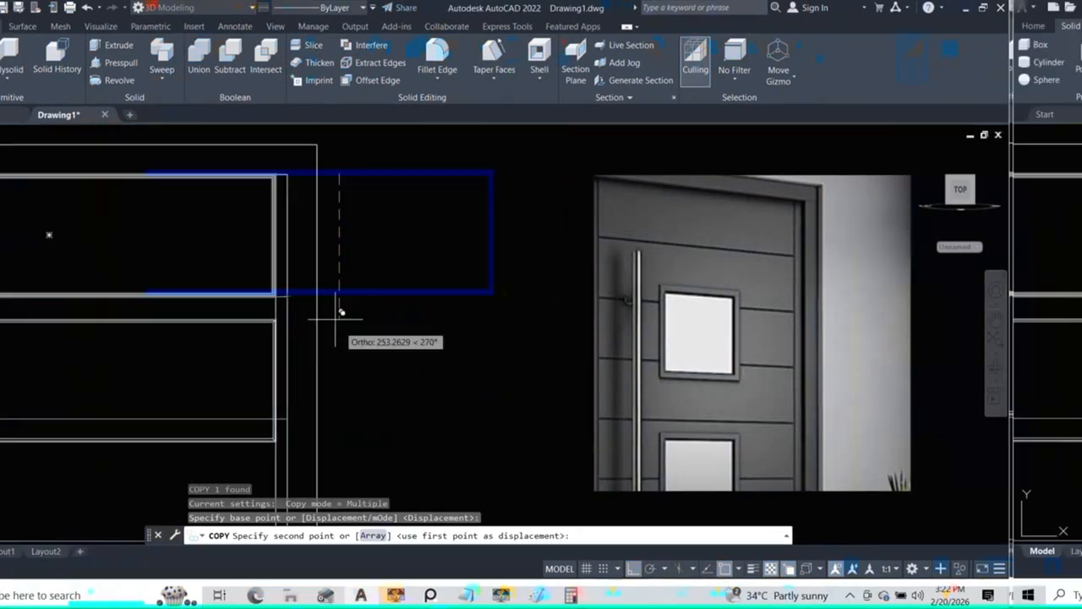
pyautogui.press('Escape')
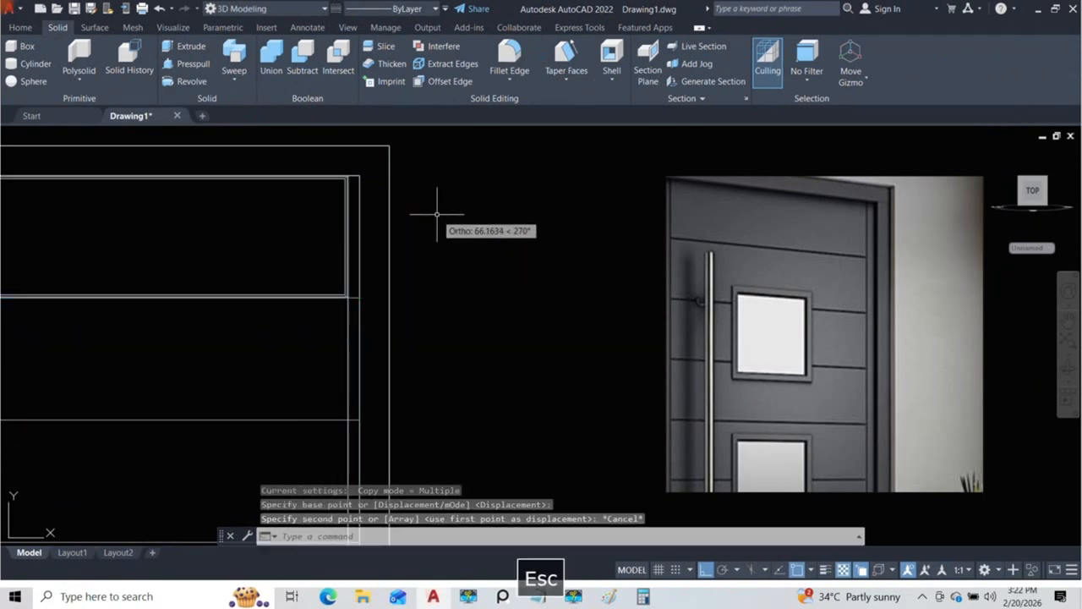
# Step: Copy the filleted top section down the door from its upper corner into each of the remaining section positions
pyautogui.click(345, 242)
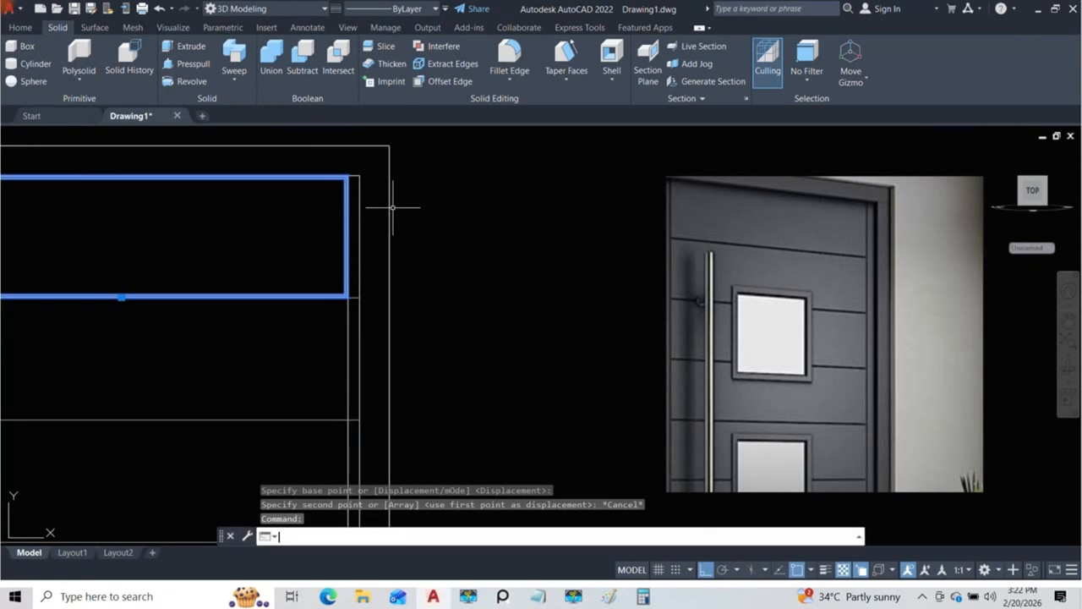
pyautogui.write('co')
pyautogui.press('Return')
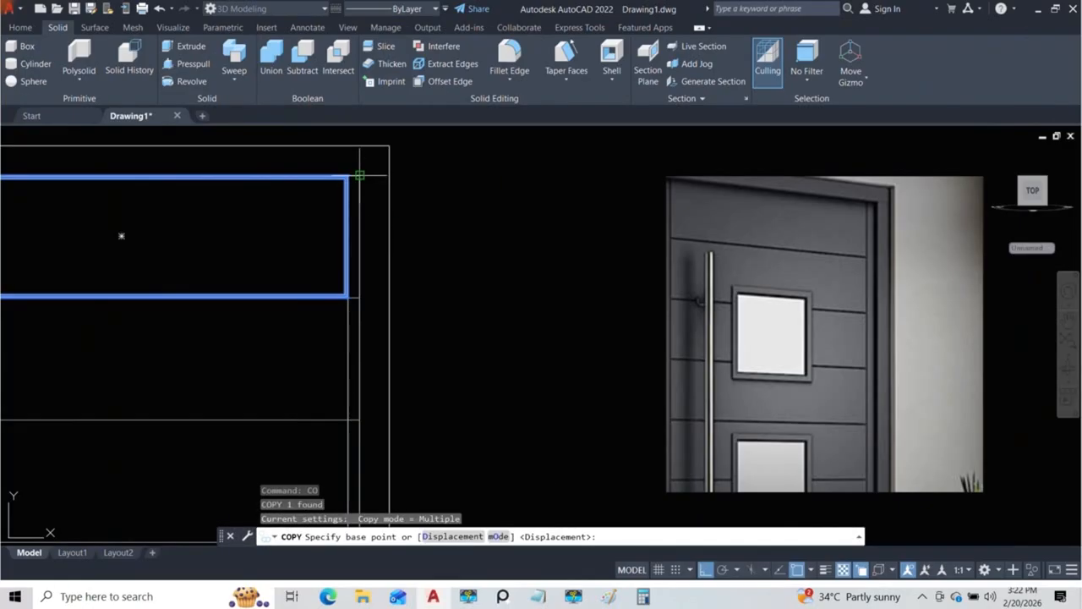
pyautogui.click(359, 175)
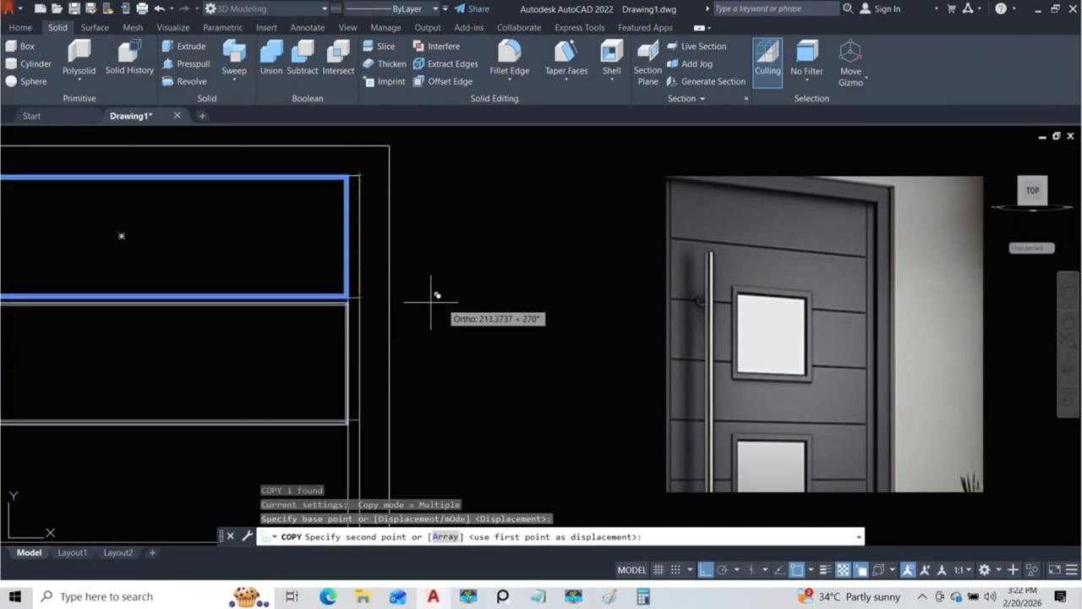
pyautogui.click(359, 297)
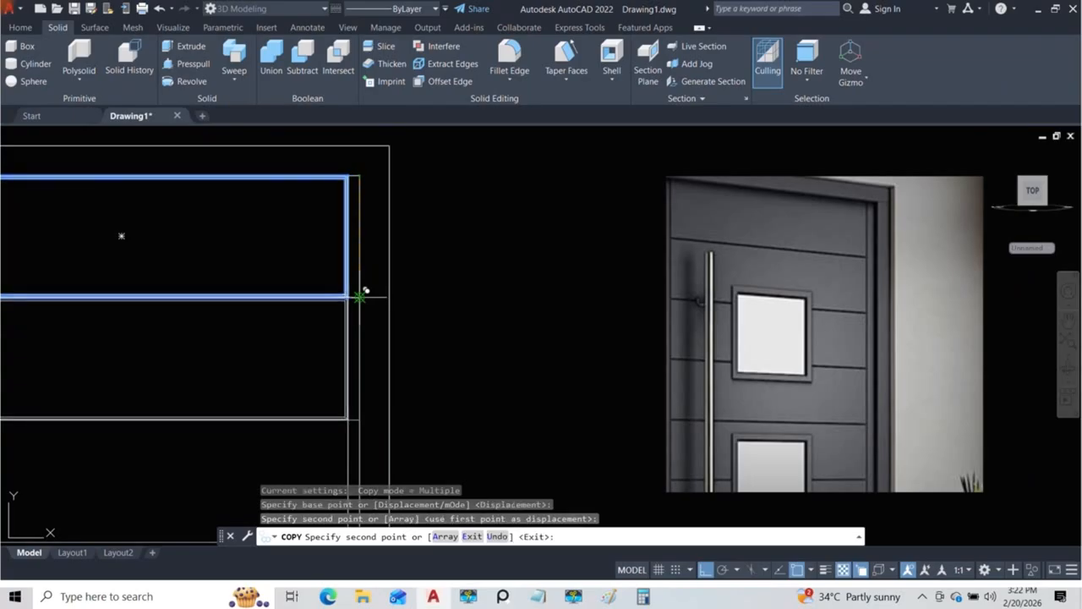
pyautogui.moveTo(361, 297); pyautogui.dragTo(365, 170, button='middle')
pyautogui.click(365, 293)
pyautogui.moveTo(365, 317); pyautogui.dragTo(372, 205, button='middle')
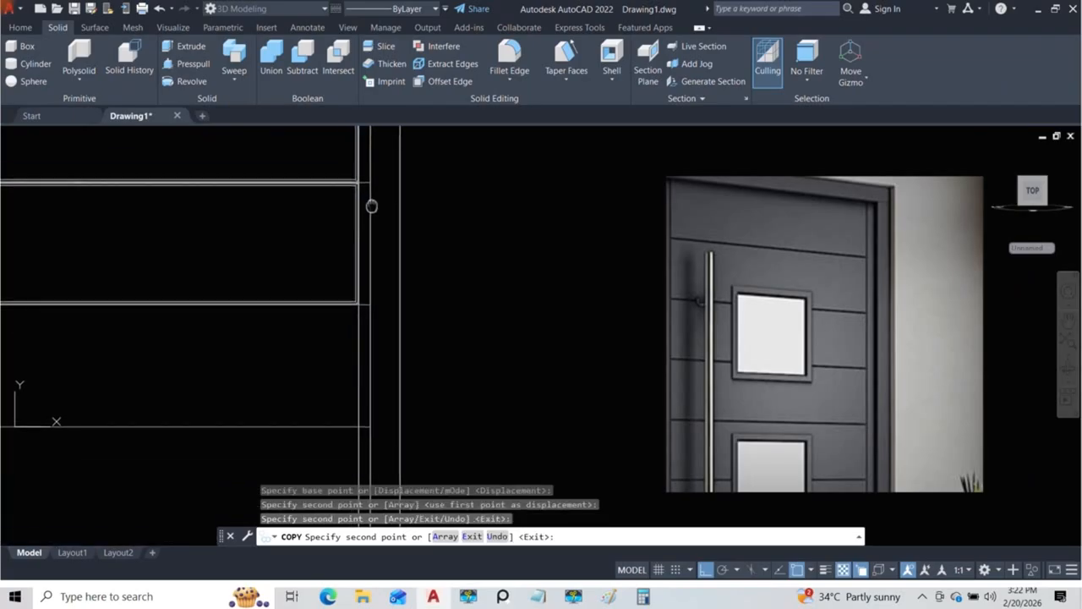
pyautogui.click(372, 304)
pyautogui.moveTo(370, 305); pyautogui.dragTo(378, 168, button='middle')
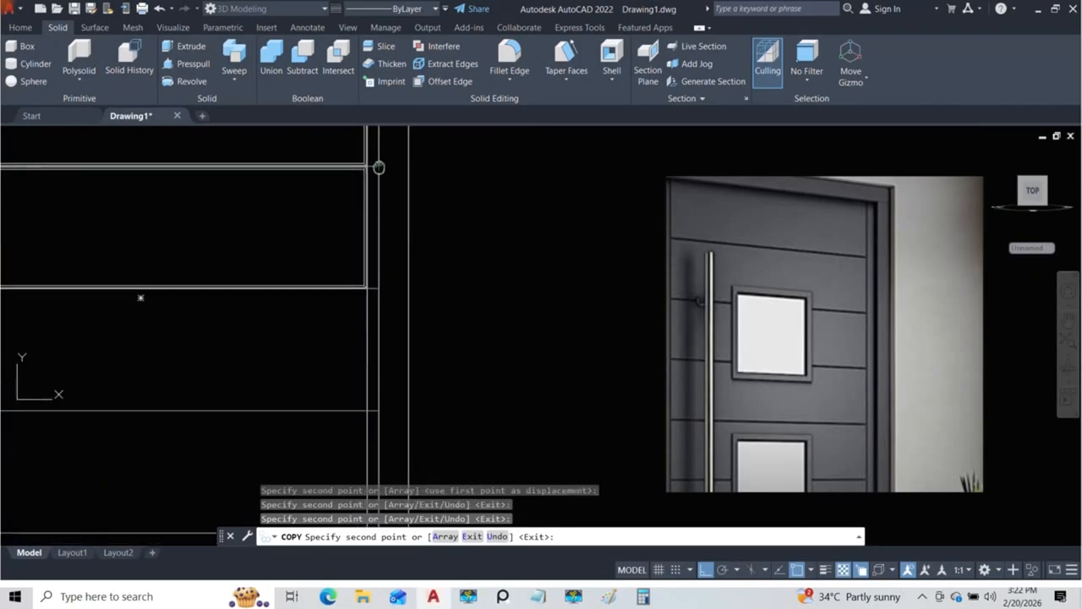
pyautogui.click(379, 289)
pyautogui.moveTo(379, 289); pyautogui.dragTo(380, 175, button='middle')
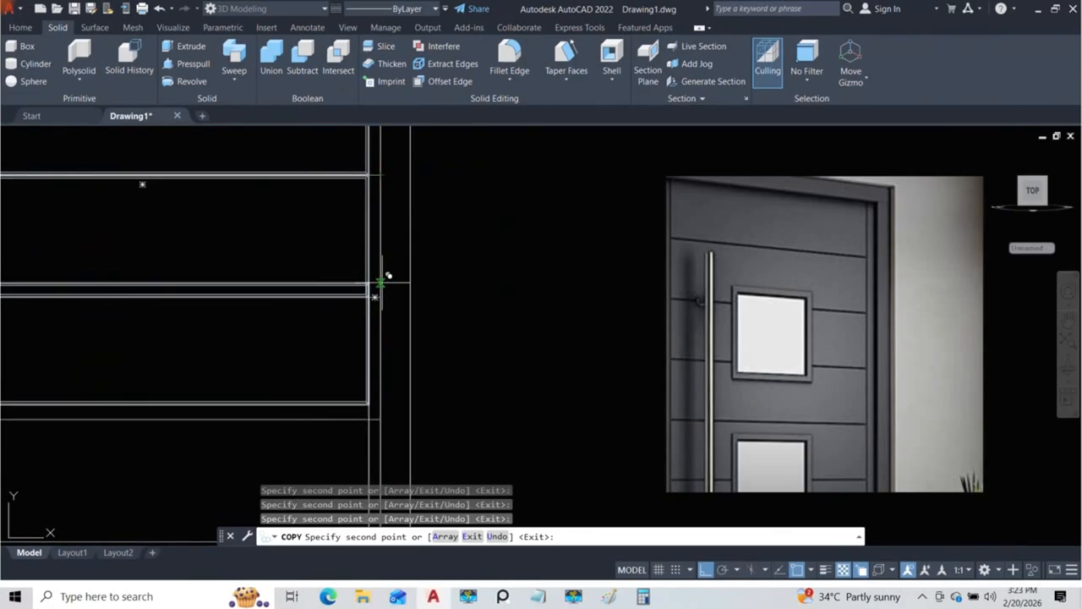
pyautogui.click(381, 290)
pyautogui.moveTo(381, 290); pyautogui.dragTo(381, 164, button='middle')
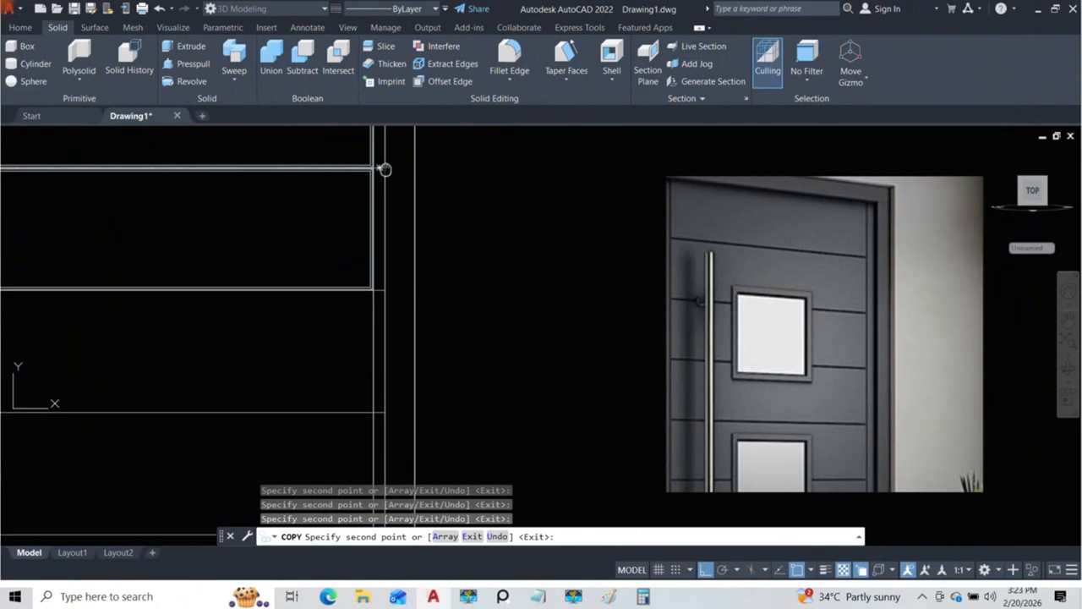
pyautogui.click(386, 282)
pyautogui.moveTo(386, 282); pyautogui.dragTo(379, 144, button='middle')
pyautogui.click(379, 267)
pyautogui.moveTo(385, 278); pyautogui.dragTo(378, 148, button='middle')
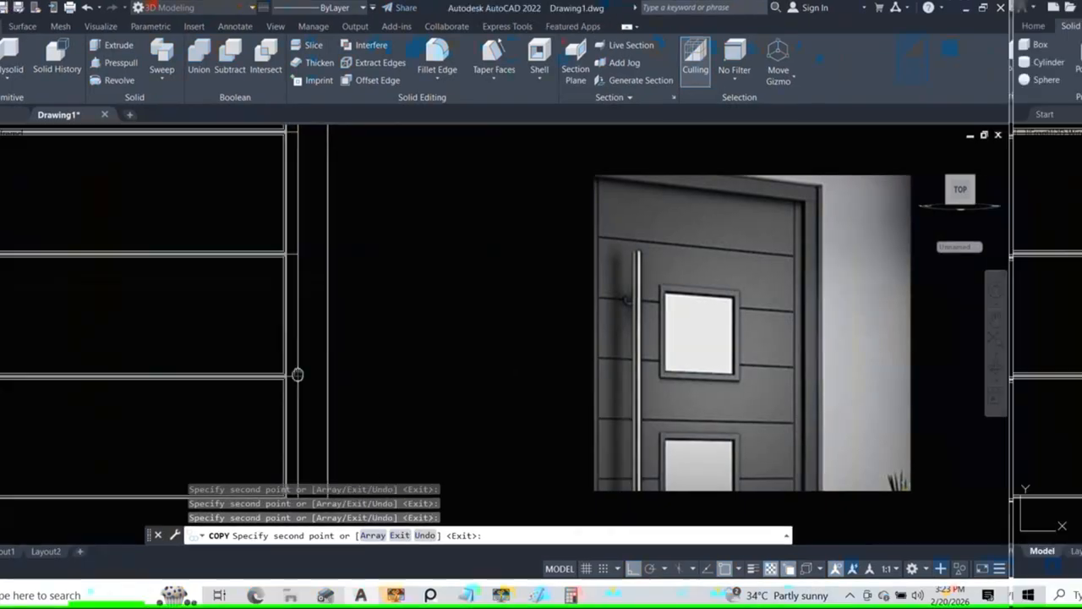
pyautogui.moveTo(377, 375)
pyautogui.mouseDown(button='middle')
pyautogui.moveTo(369, 280)
pyautogui.moveTo(368, 318)
pyautogui.mouseUp(button='middle')
pyautogui.press('Escape')
pyautogui.scroll(-5, 372, 315)
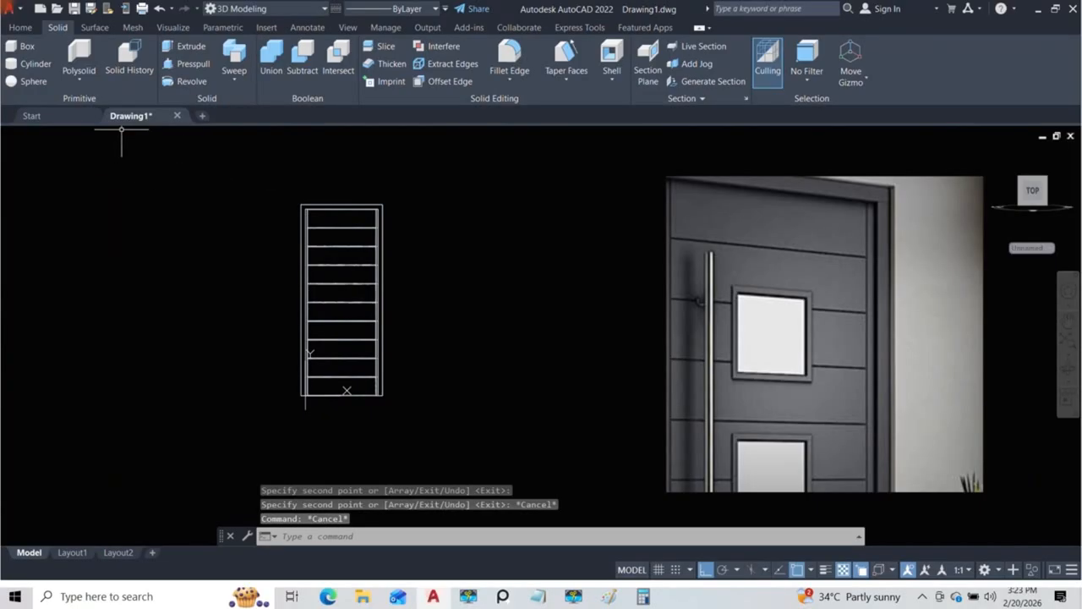
# Step: Check the copied sections in the Conceptual visual style and return the viewport to the Front view
pyautogui.click(76, 134)
pyautogui.click(98, 179)
pyautogui.keyDown('shift'); pyautogui.moveTo(377, 299); pyautogui.dragTo(380, 266, button='middle'); pyautogui.keyUp('shift')
pyautogui.scroll(8, 314, 246)
pyautogui.scroll(-6, 252, 240)
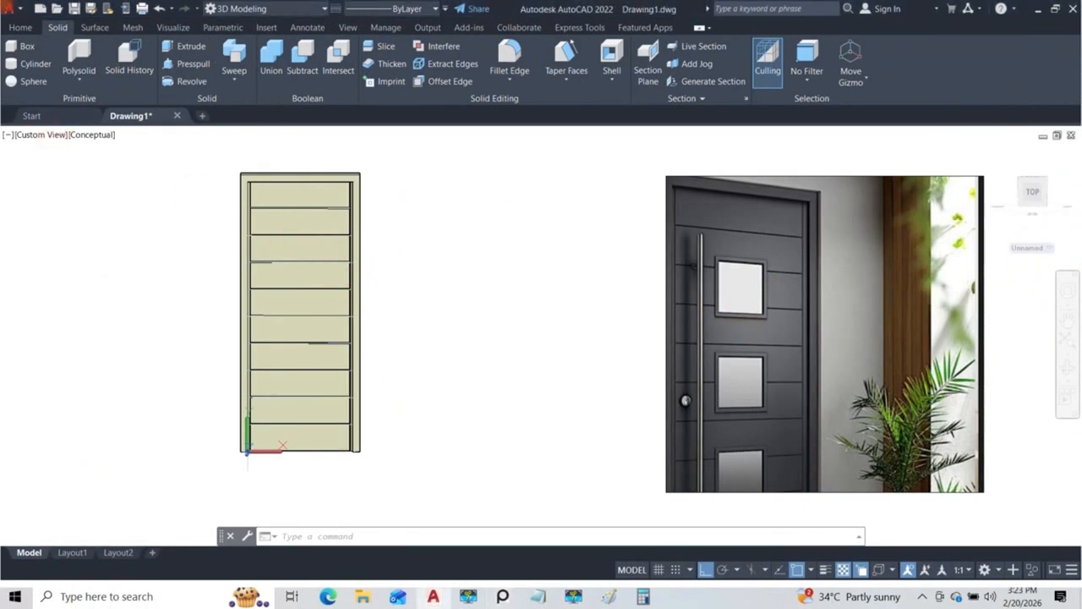
pyautogui.click(47, 135)
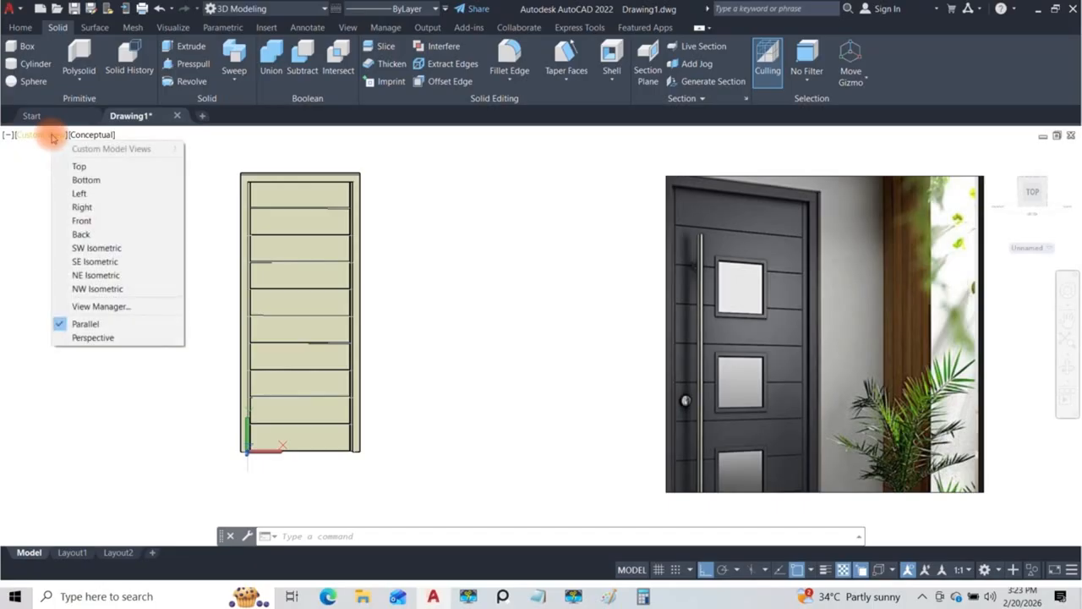
pyautogui.click(84, 221)
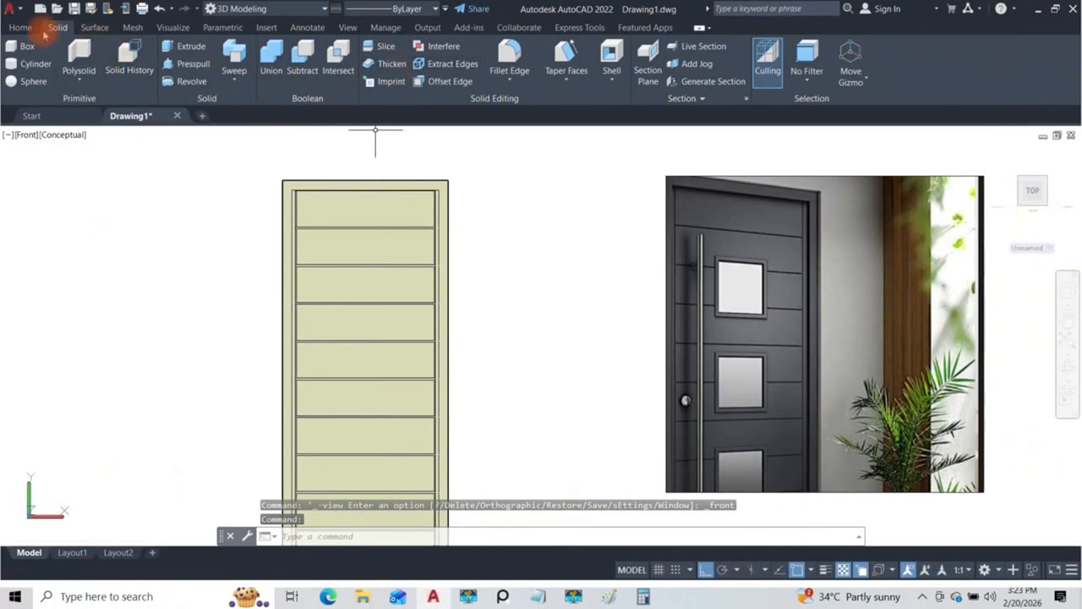
# Step: Align the UCS to the front face of the second section from the top, with its origin near the face's centre
pyautogui.click(20, 27)
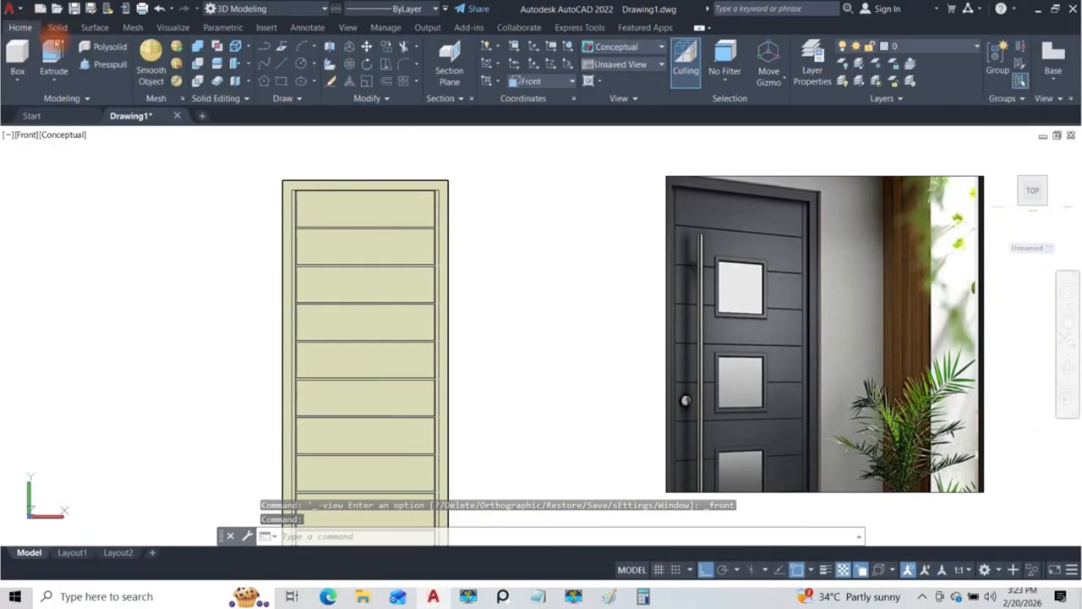
pyautogui.click(489, 82)
pyautogui.click(495, 160)
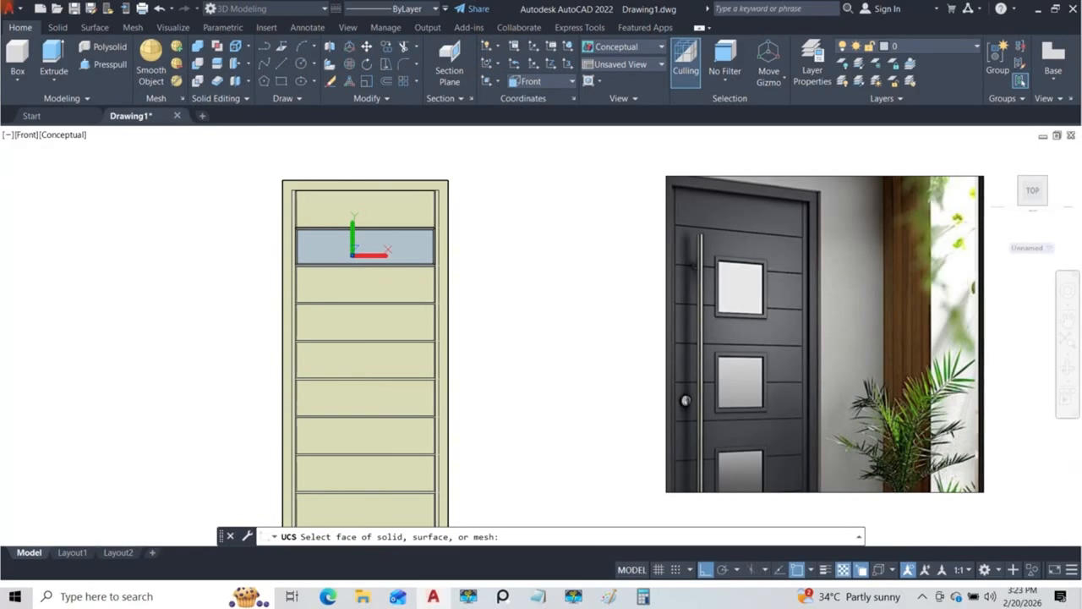
pyautogui.click(353, 254)
pyautogui.press('Return')
pyautogui.press('Return')
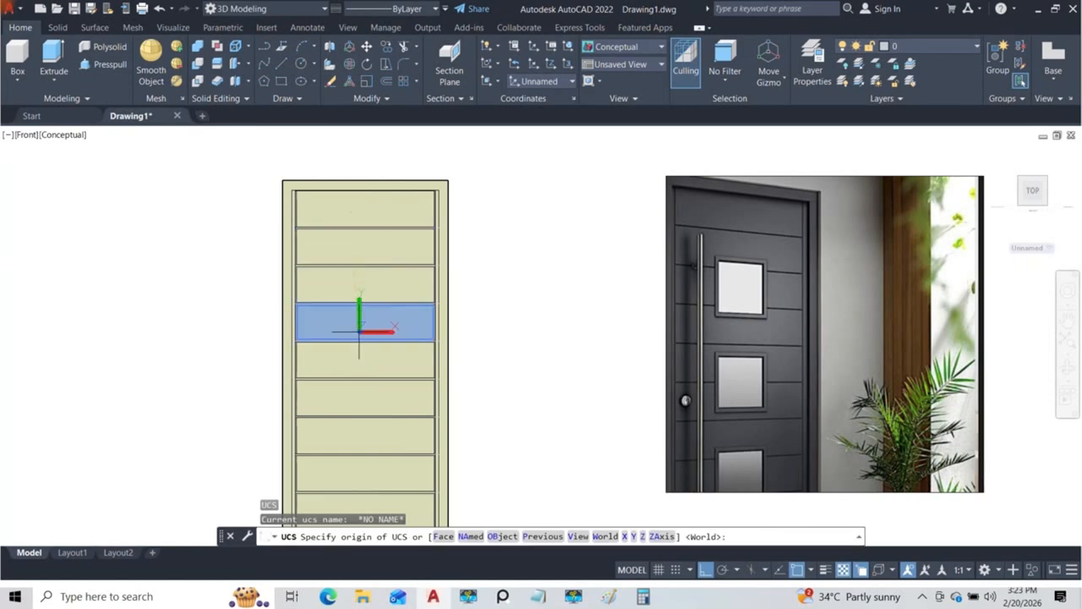
pyautogui.click(353, 250)
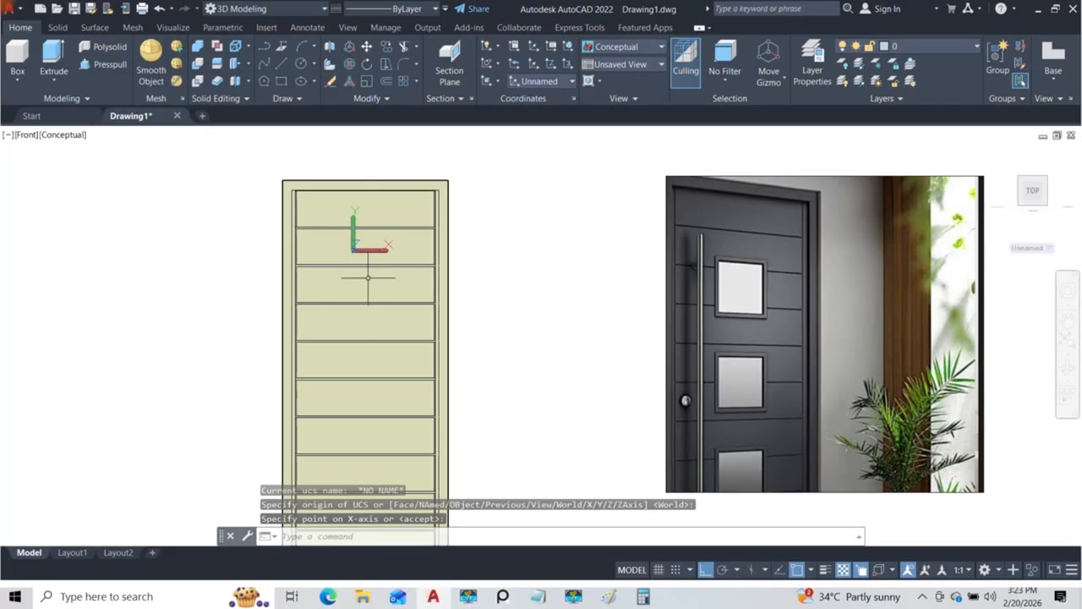
pyautogui.scroll(3, 389, 279)
pyautogui.moveTo(381, 273); pyautogui.dragTo(422, 288, button='middle')
pyautogui.press('Return')
pyautogui.press('Return')
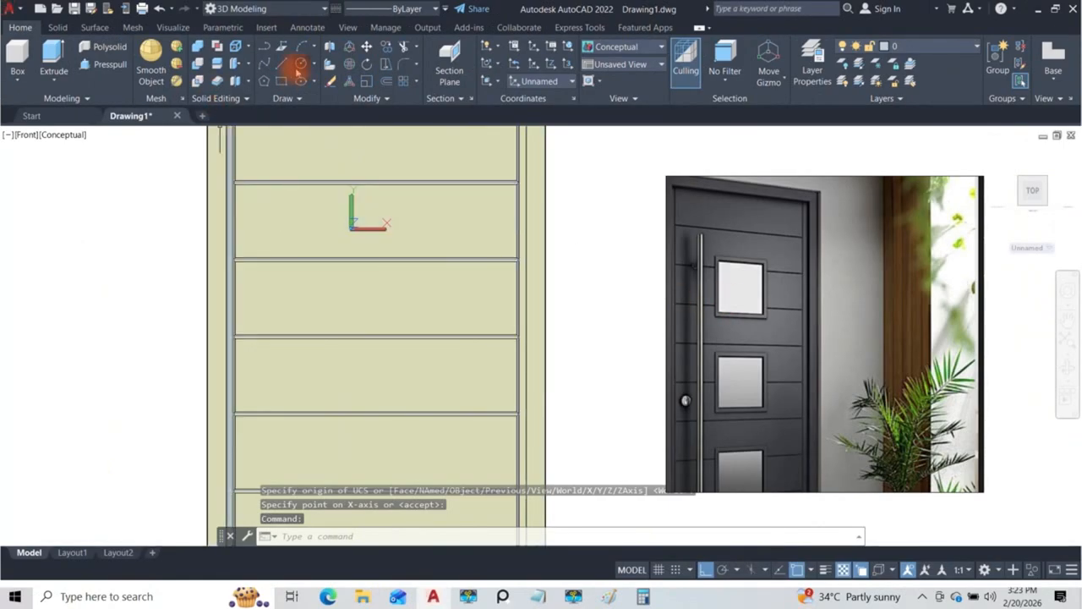
pyautogui.click(281, 81)
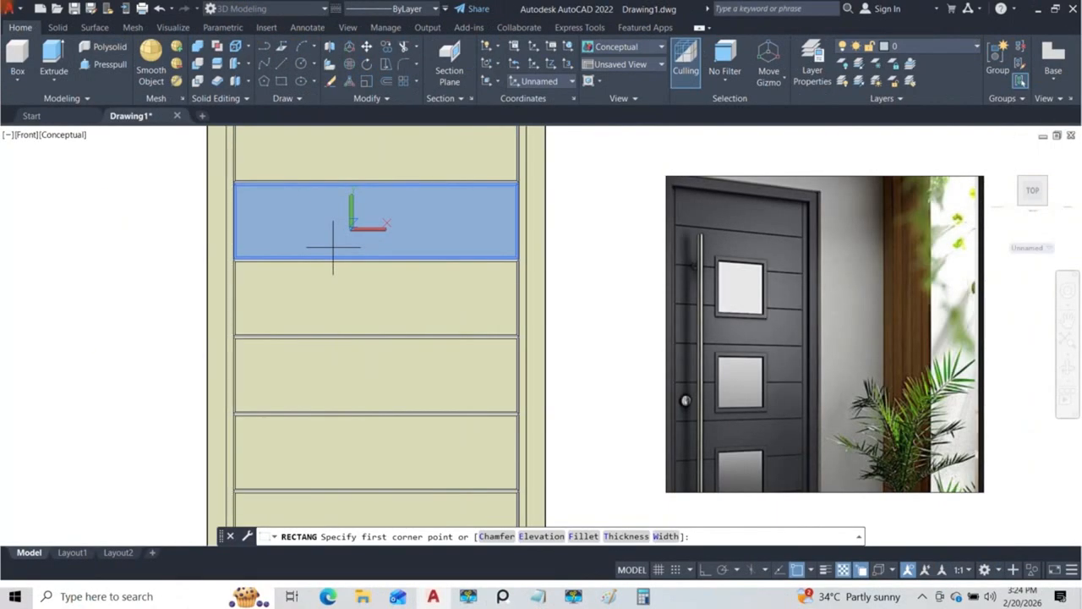
pyautogui.moveTo(92, 302); pyautogui.dragTo(191, 302, button='middle')
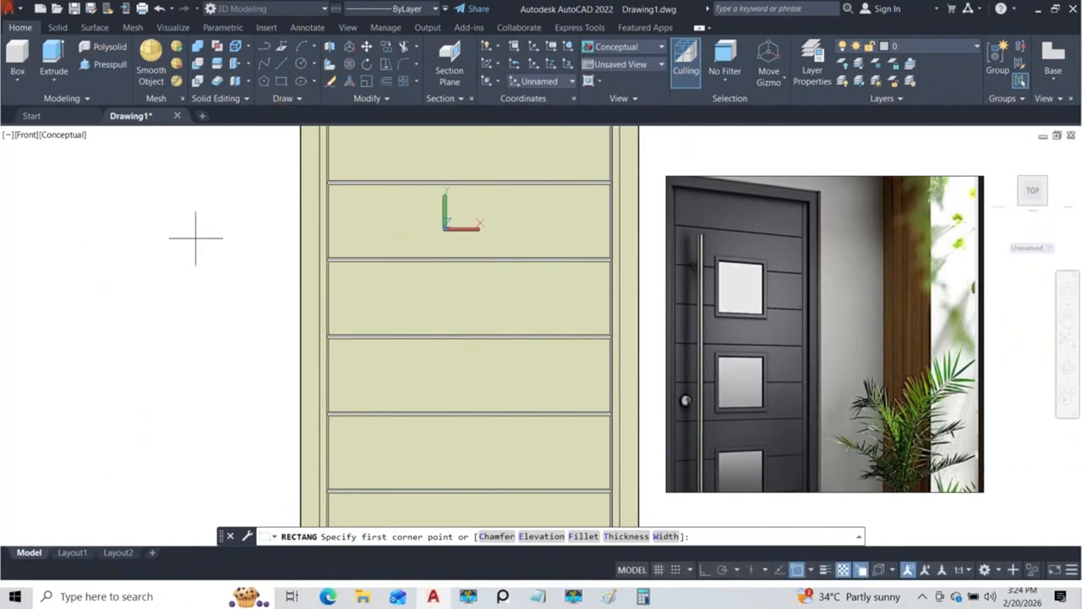
pyautogui.click(283, 49)
pyautogui.click(108, 285)
pyautogui.press('F8')
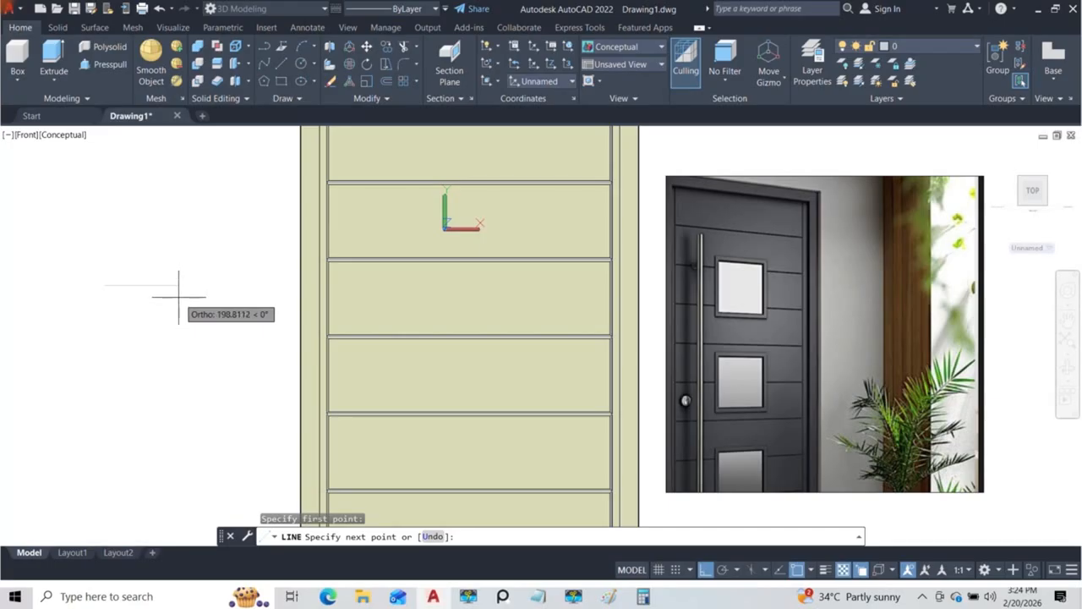
pyautogui.press('Escape')
# Step: Draw a 200 by 200 rectangle on the door front, from the lower part of the second section across the third
pyautogui.click(281, 82)
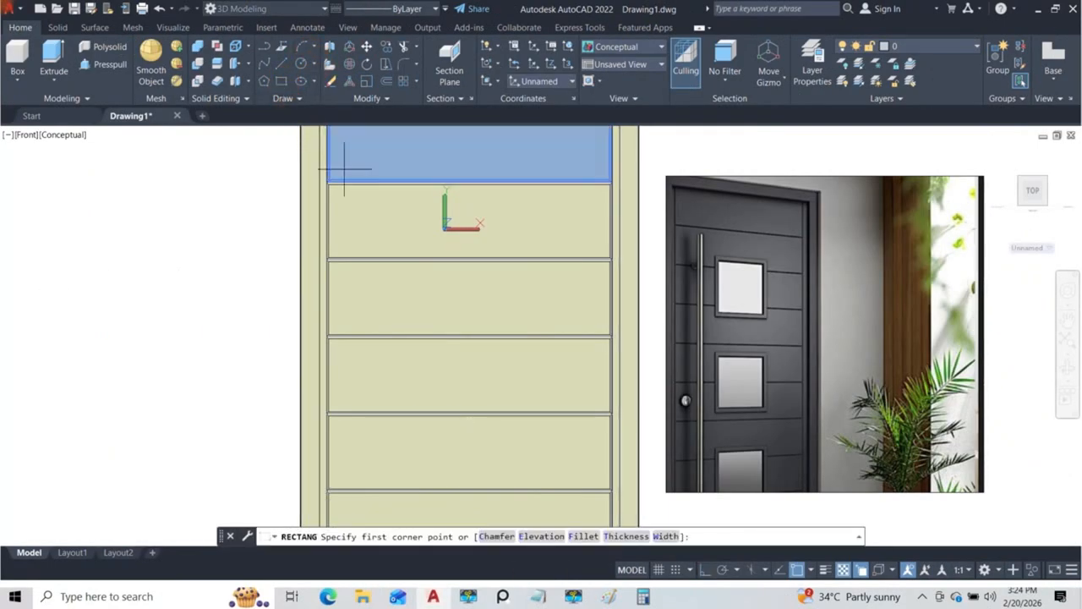
pyautogui.scroll(-2, 438, 237)
pyautogui.moveTo(437, 237); pyautogui.dragTo(391, 234, button='middle')
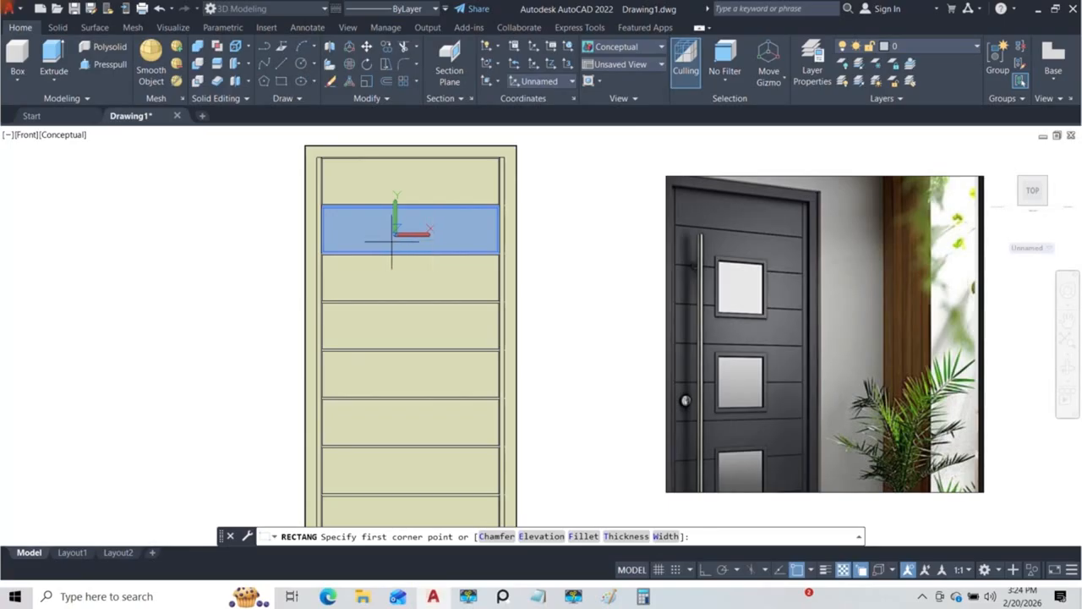
pyautogui.scroll(2, 395, 246)
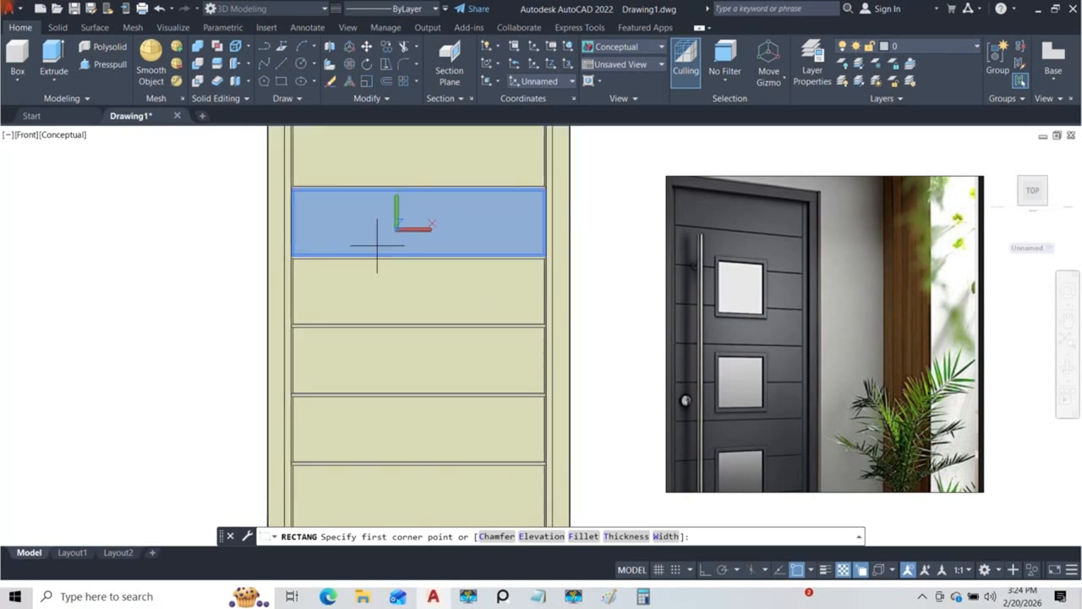
pyautogui.click(380, 245)
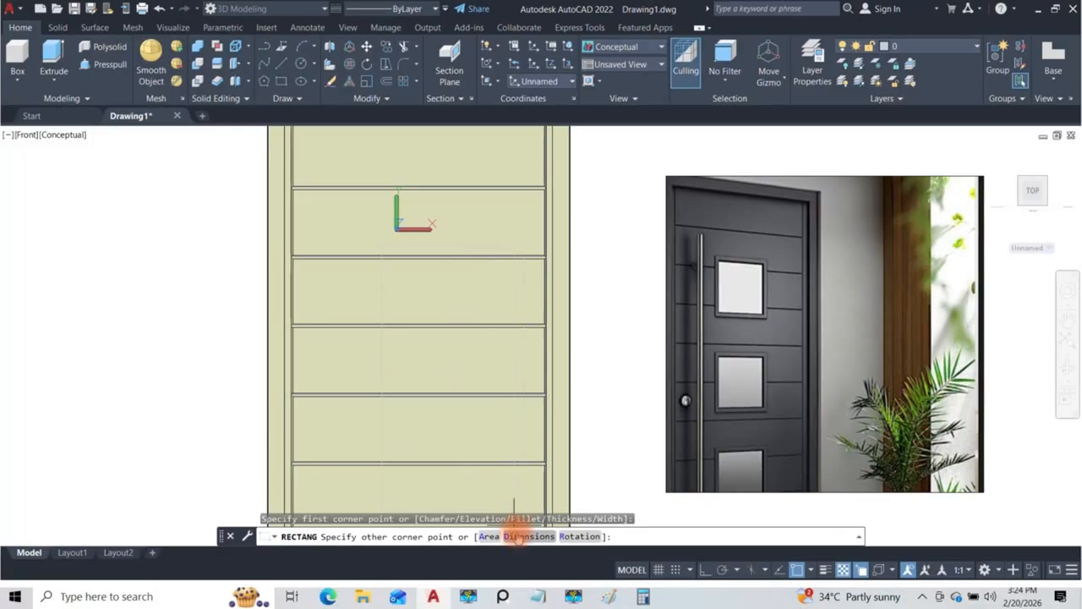
pyautogui.click(519, 536)
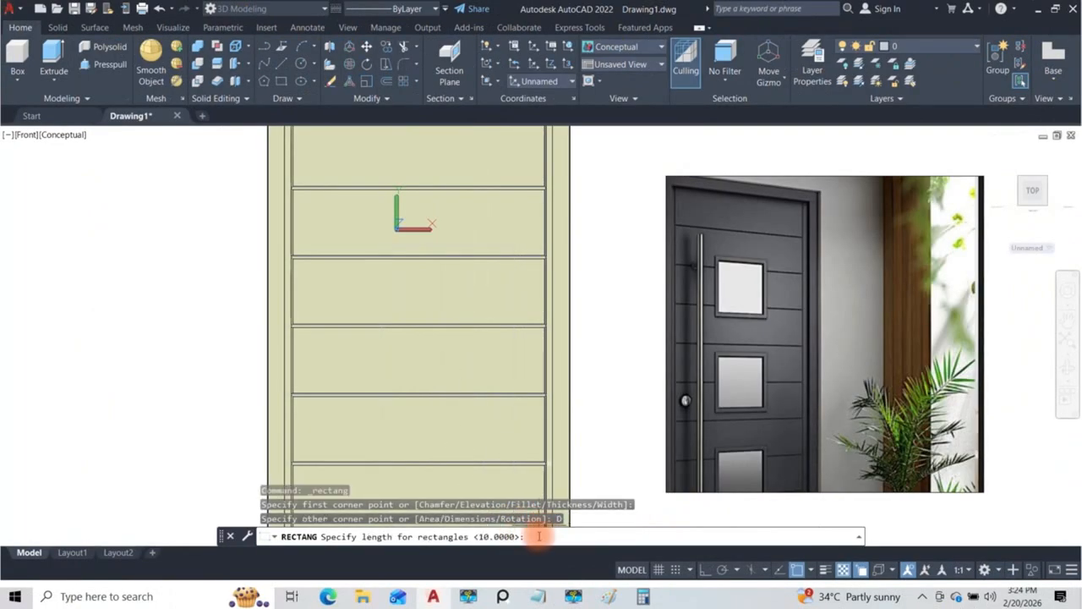
pyautogui.write('200')
pyautogui.press('Return')
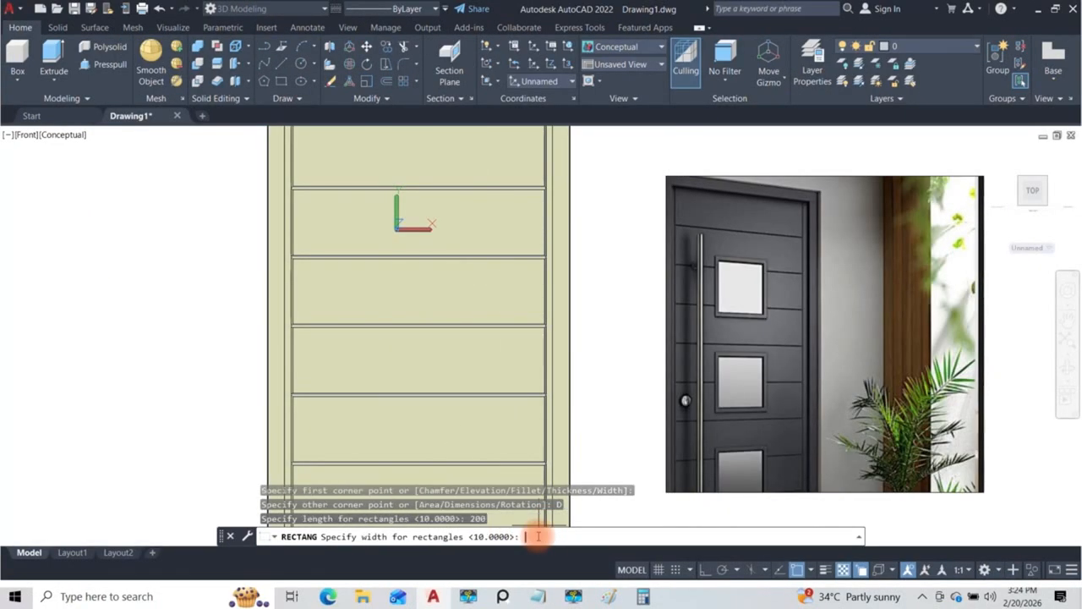
pyautogui.write('200')
pyautogui.press('Return')
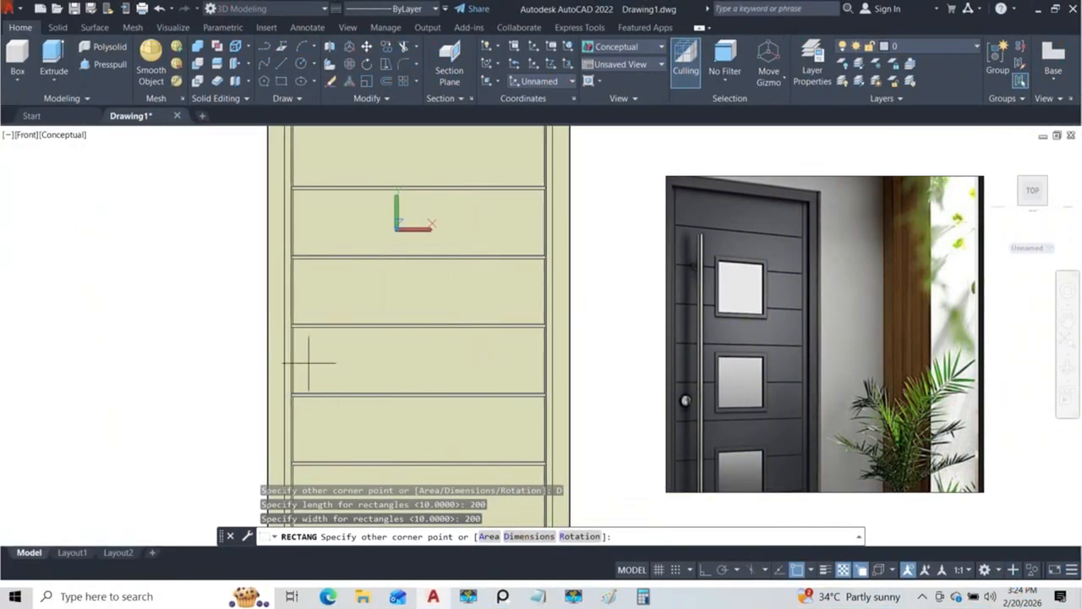
pyautogui.click(467, 314)
# Step: Erase the 200 by 200 rectangle polyline from the door front
pyautogui.scroll(-1, 425, 313)
pyautogui.scroll(4, 411, 249)
pyautogui.scroll(-4, 419, 286)
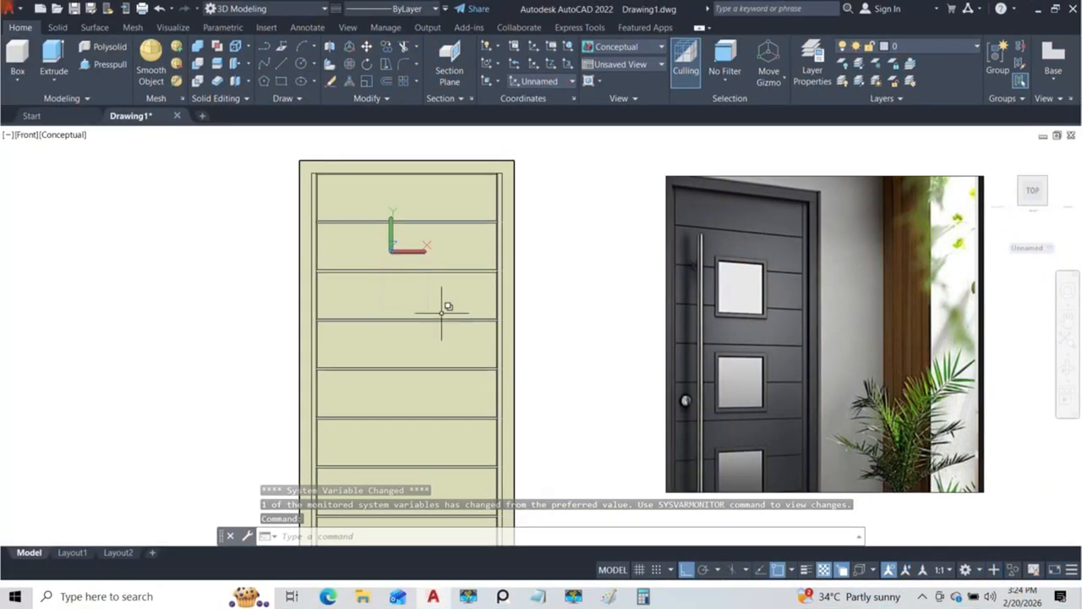
pyautogui.scroll(3, 428, 290)
pyautogui.click(429, 275)
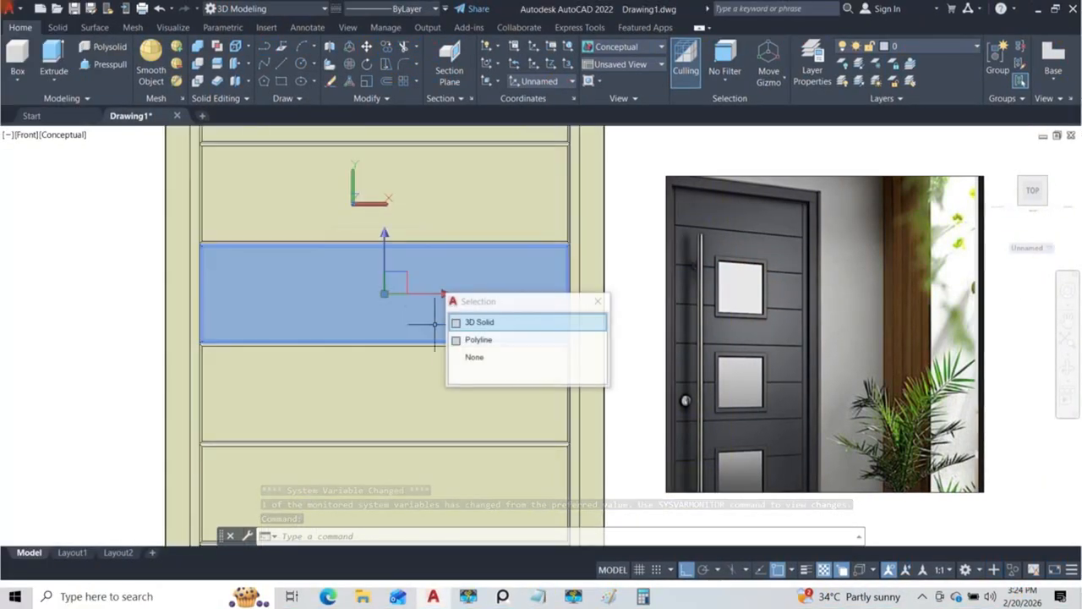
pyautogui.click(485, 339)
pyautogui.scroll(-5, 371, 238)
pyautogui.moveTo(394, 269); pyautogui.dragTo(385, 279, button='middle')
pyautogui.scroll(2, 384, 280)
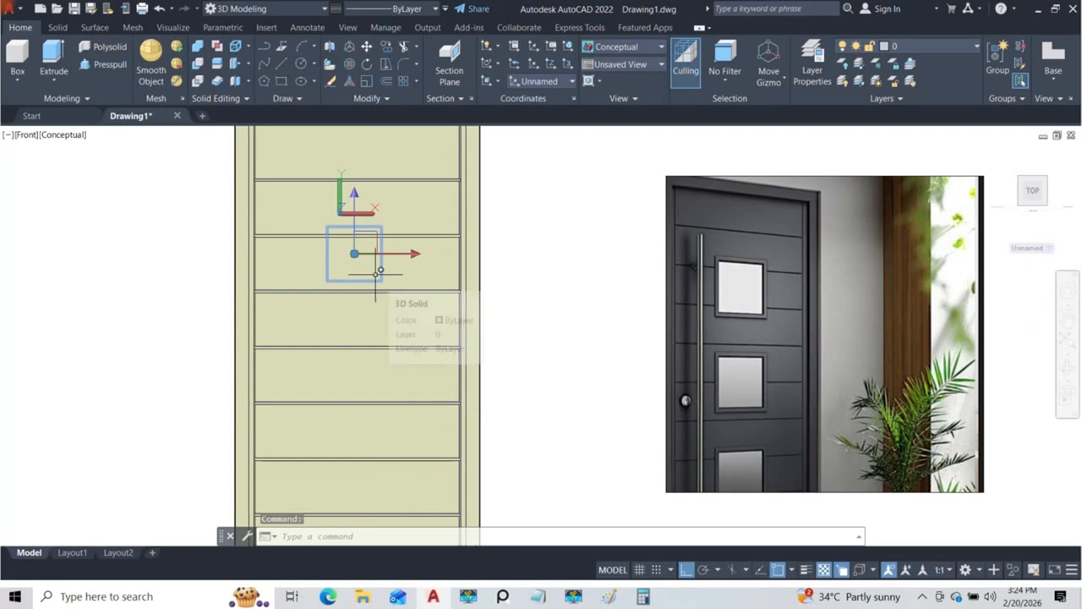
pyautogui.press('Delete')
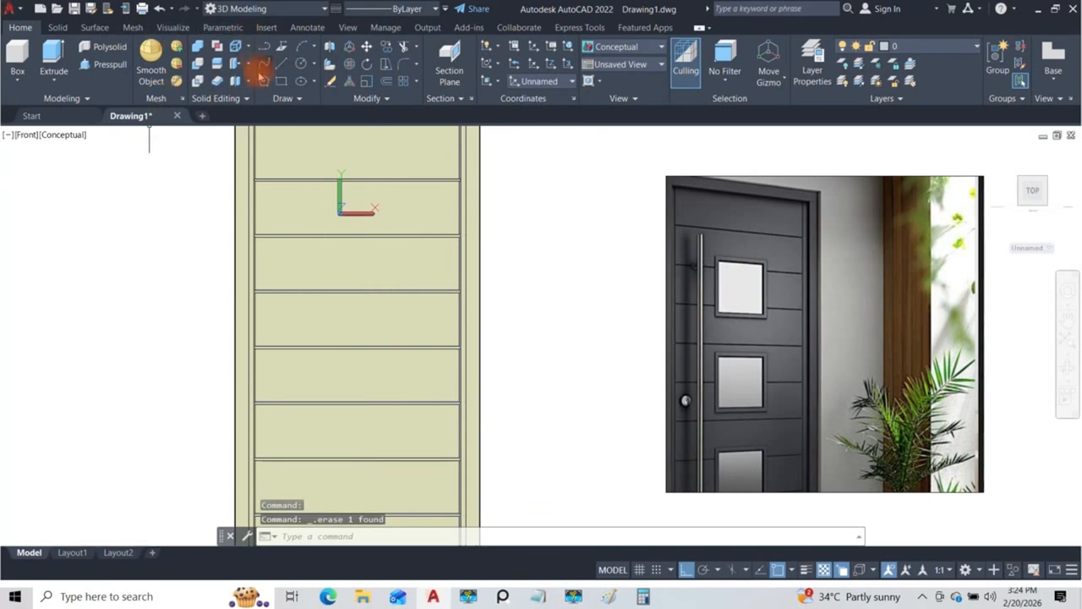
# Step: Draw a 300 by 300 rectangle on the door front, from the lower part of the second section across the third into the fourth
pyautogui.click(282, 81)
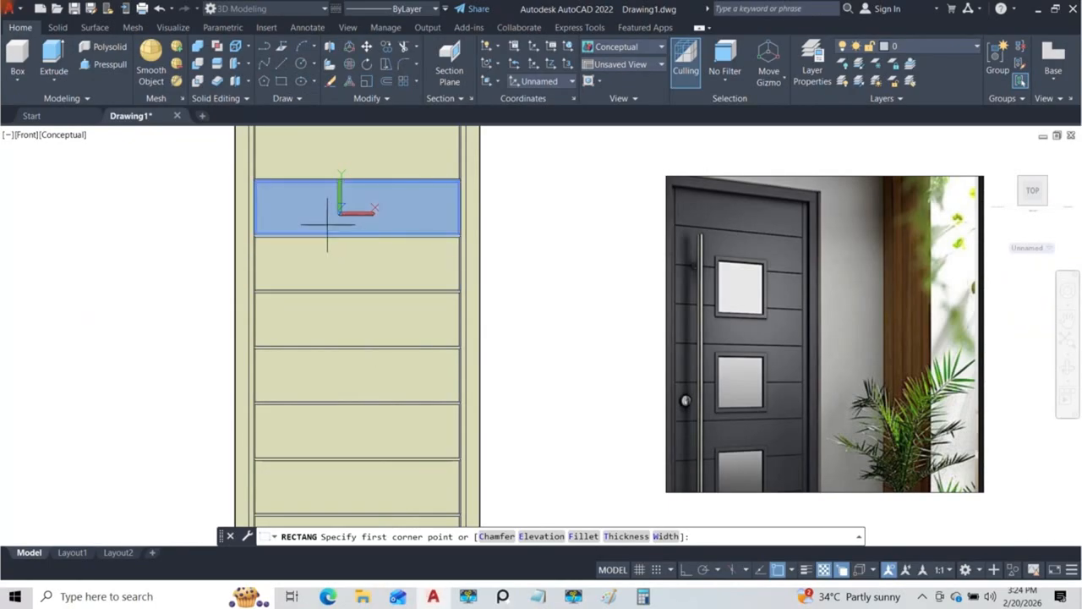
pyautogui.click(327, 223)
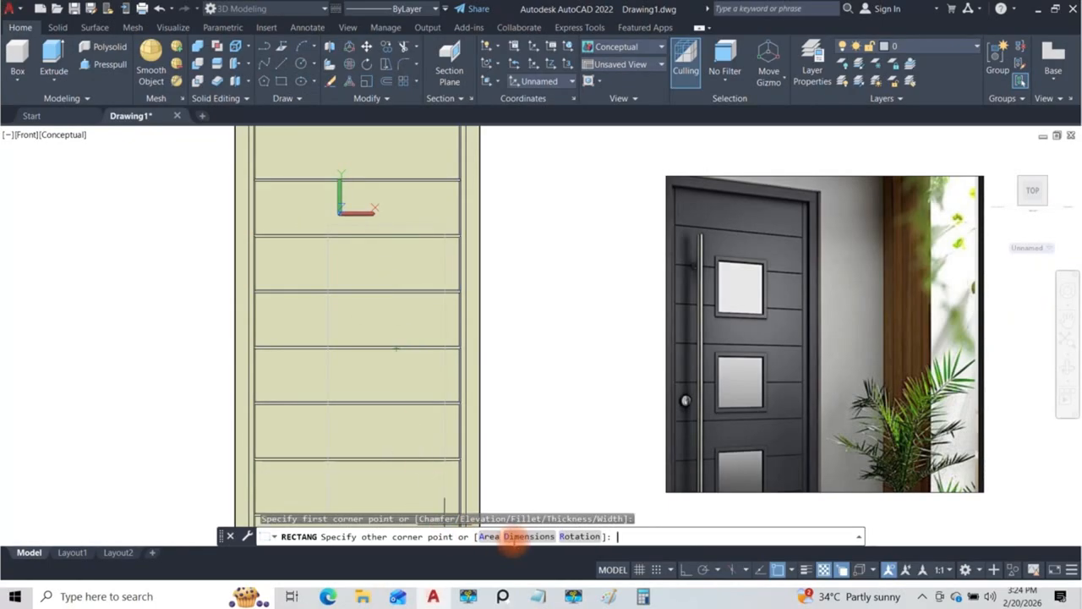
pyautogui.click(511, 536)
pyautogui.press('Return')
pyautogui.write('300')
pyautogui.press('Return')
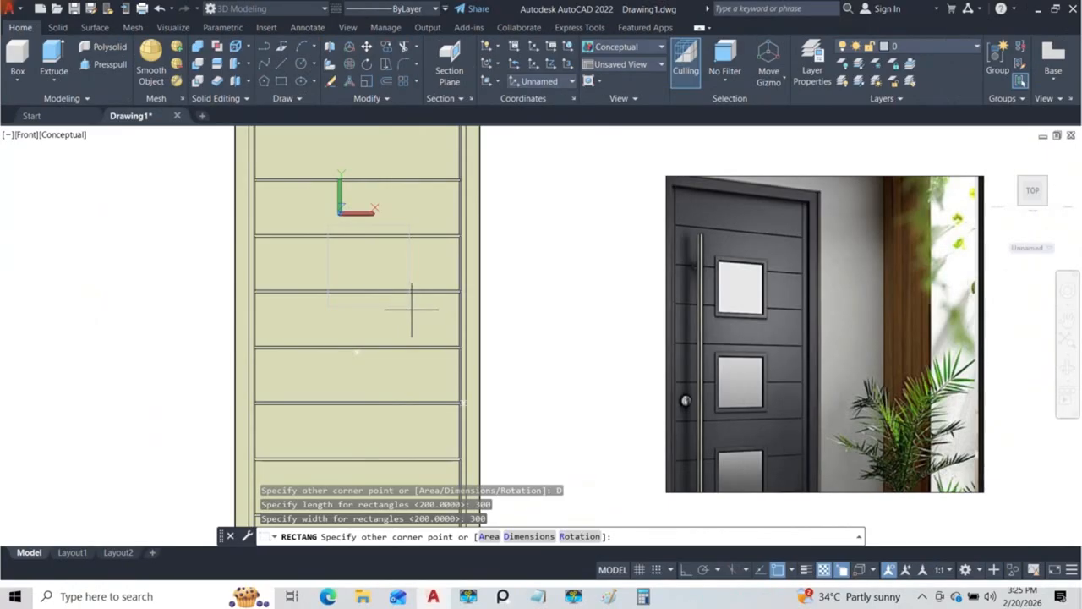
pyautogui.click(410, 309)
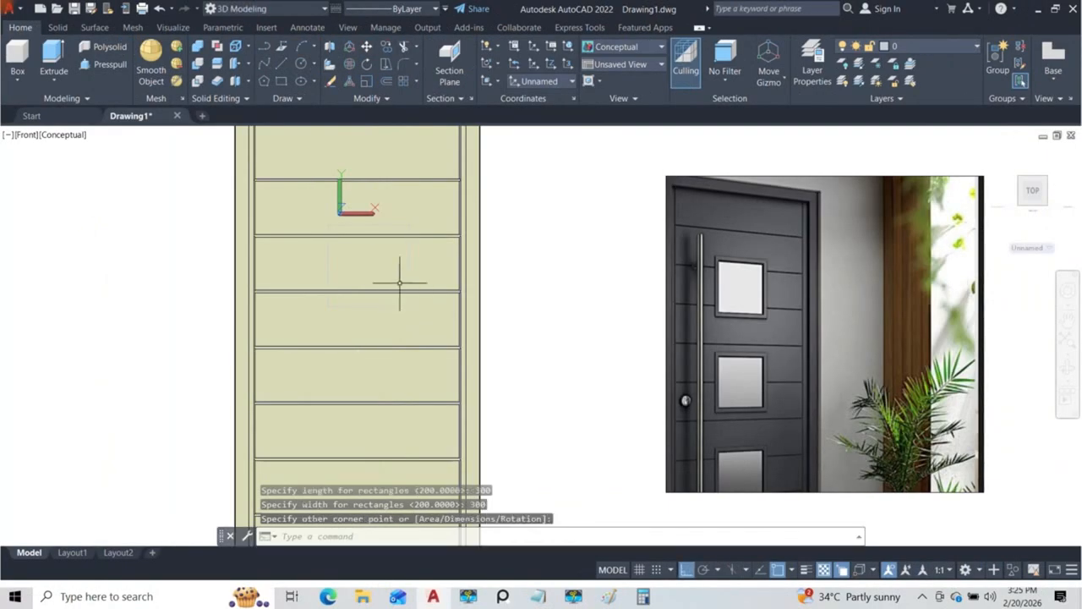
# Step: Switch to the 2D Wireframe visual style and move the 300 by 300 rectangle slightly up, centring it vertically on the third section
pyautogui.click(69, 134)
pyautogui.click(94, 165)
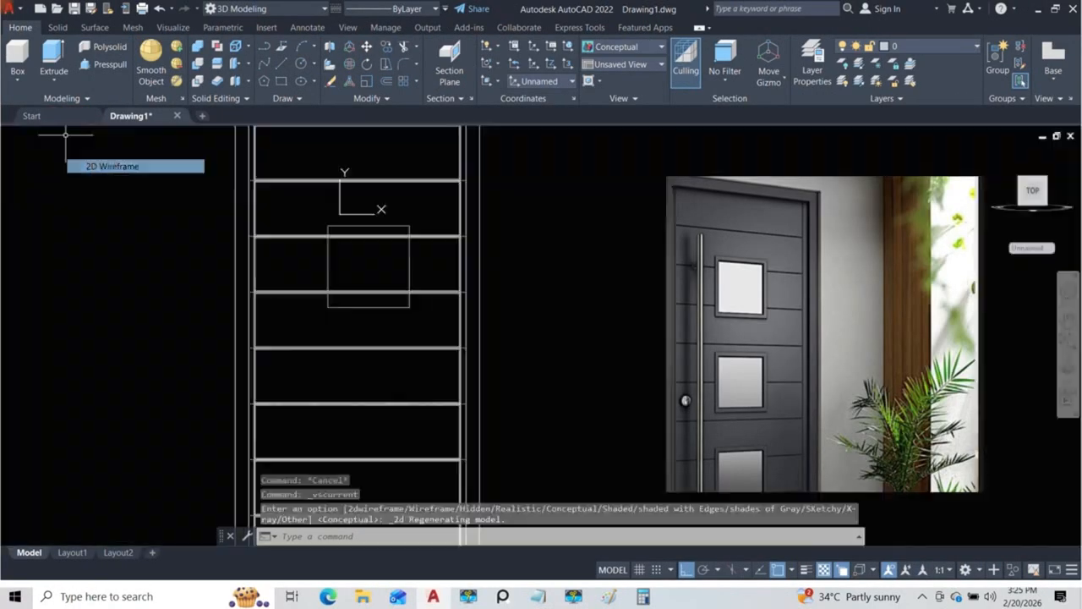
pyautogui.scroll(2, 406, 271)
pyautogui.click(423, 254)
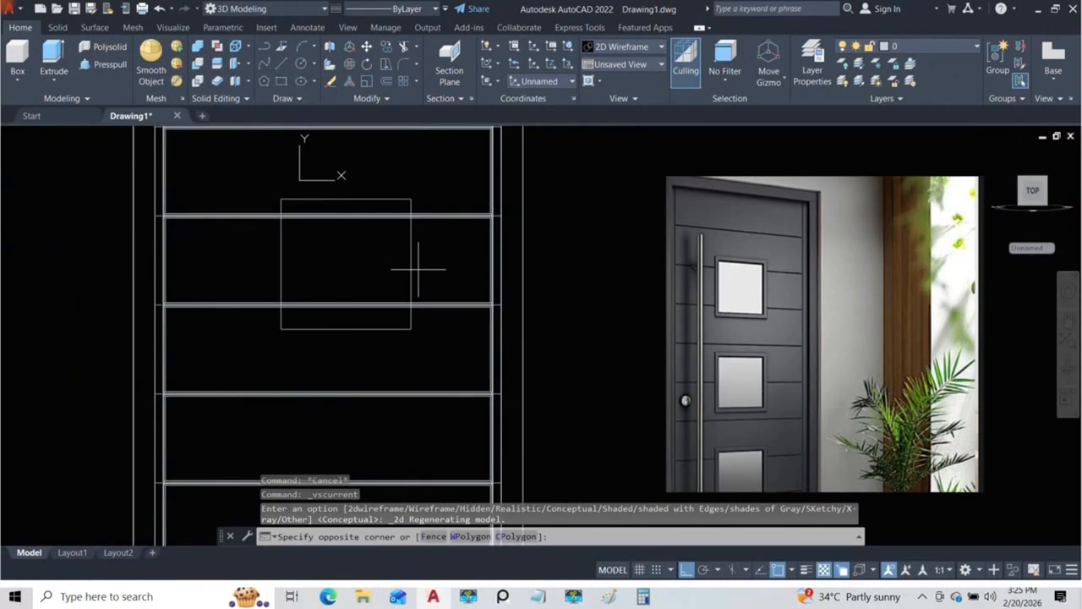
pyautogui.click(314, 265)
pyautogui.moveTo(286, 265); pyautogui.dragTo(327, 311, button='middle')
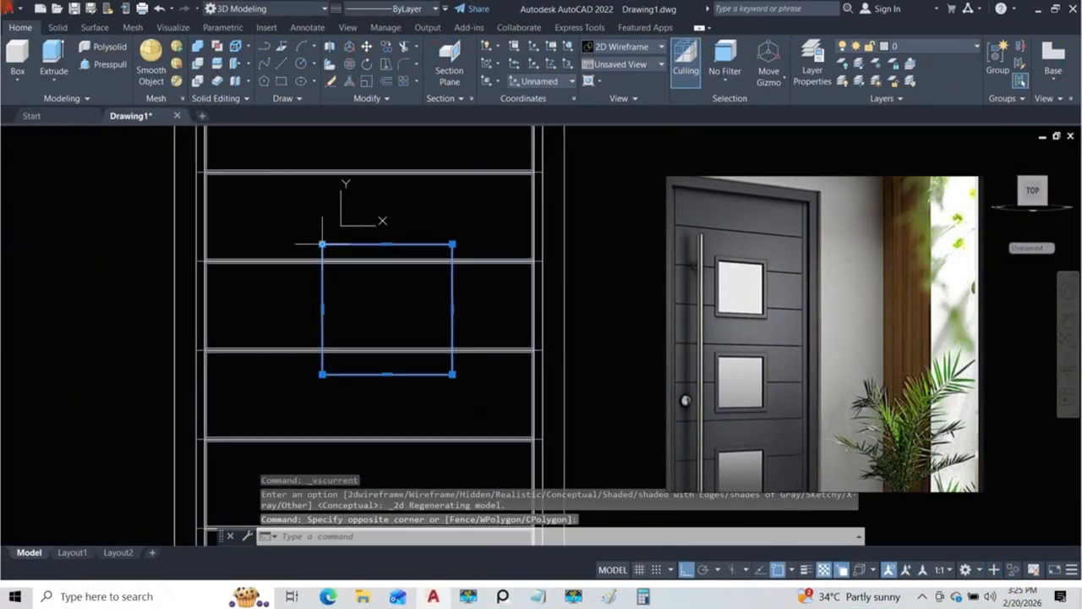
pyautogui.write('m')
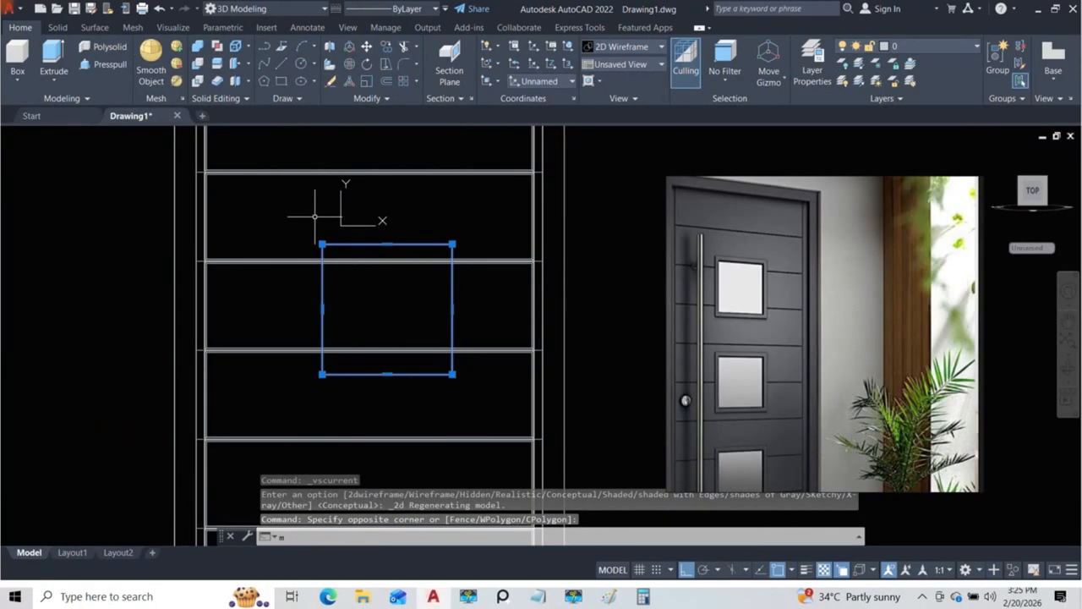
pyautogui.press('Return')
pyautogui.scroll(2, 315, 235)
pyautogui.click(325, 250)
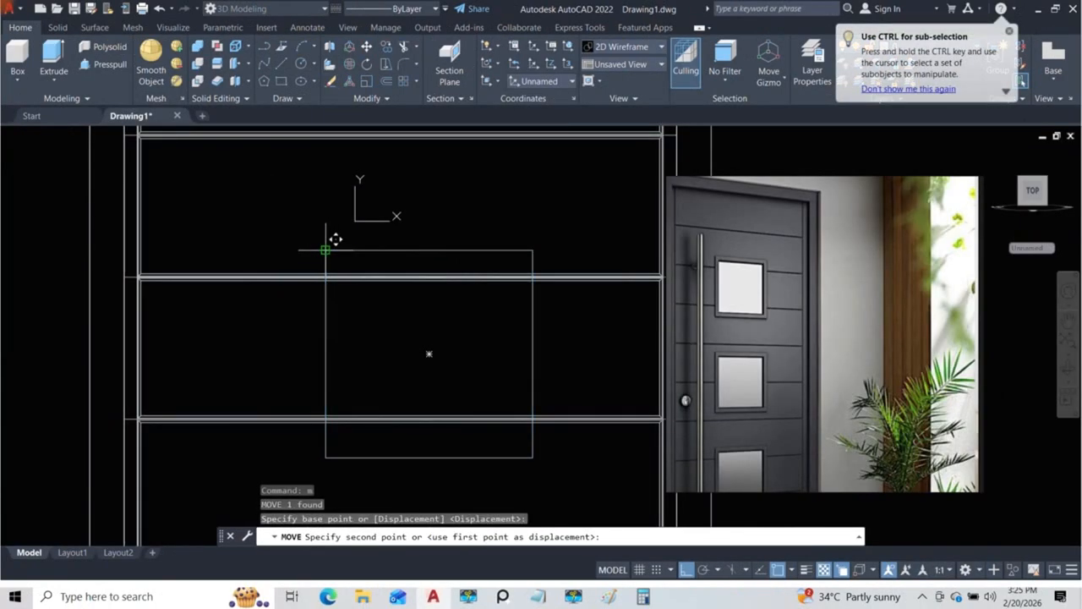
pyautogui.click(327, 243)
pyautogui.scroll(-4, 356, 244)
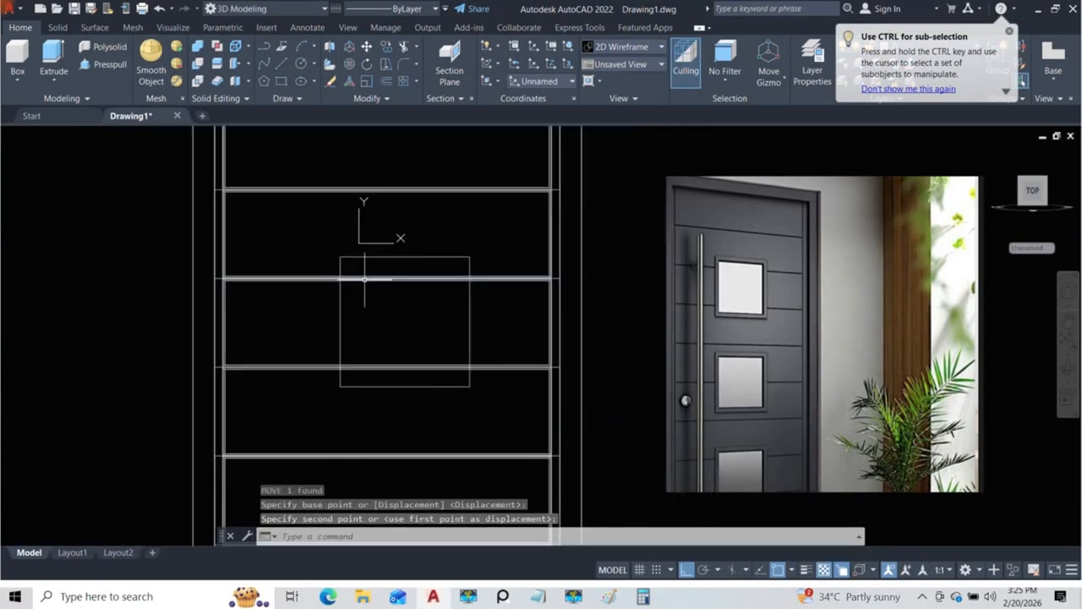
# Step: Copy the 300 by 300 rectangle straight down the door front for the next window opening
pyautogui.scroll(-2, 415, 280)
pyautogui.moveTo(411, 276); pyautogui.dragTo(356, 230, button='middle')
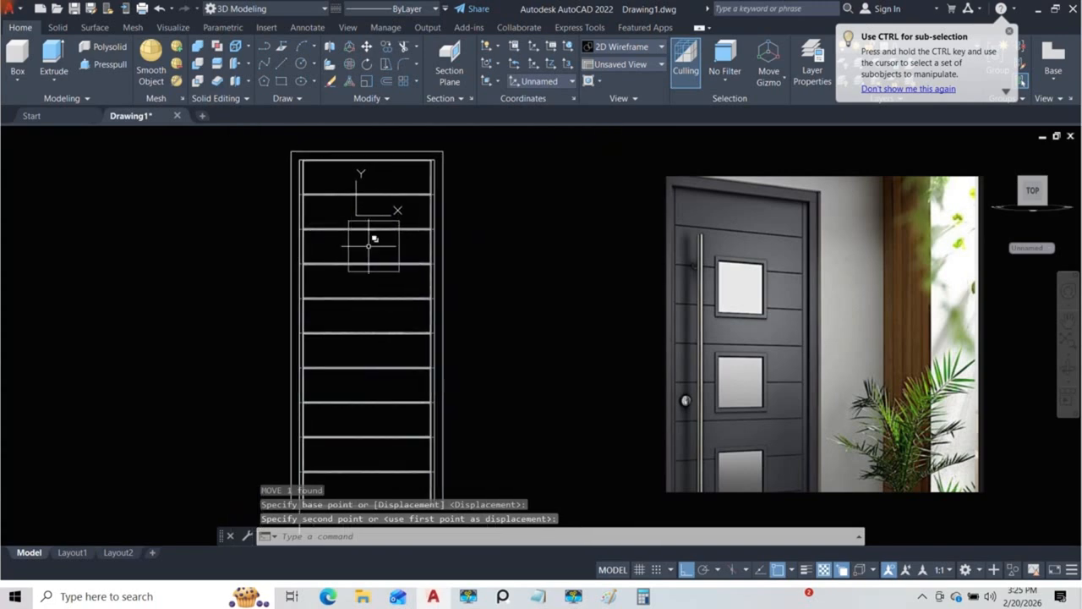
pyautogui.moveTo(378, 276); pyautogui.dragTo(353, 234, button='middle')
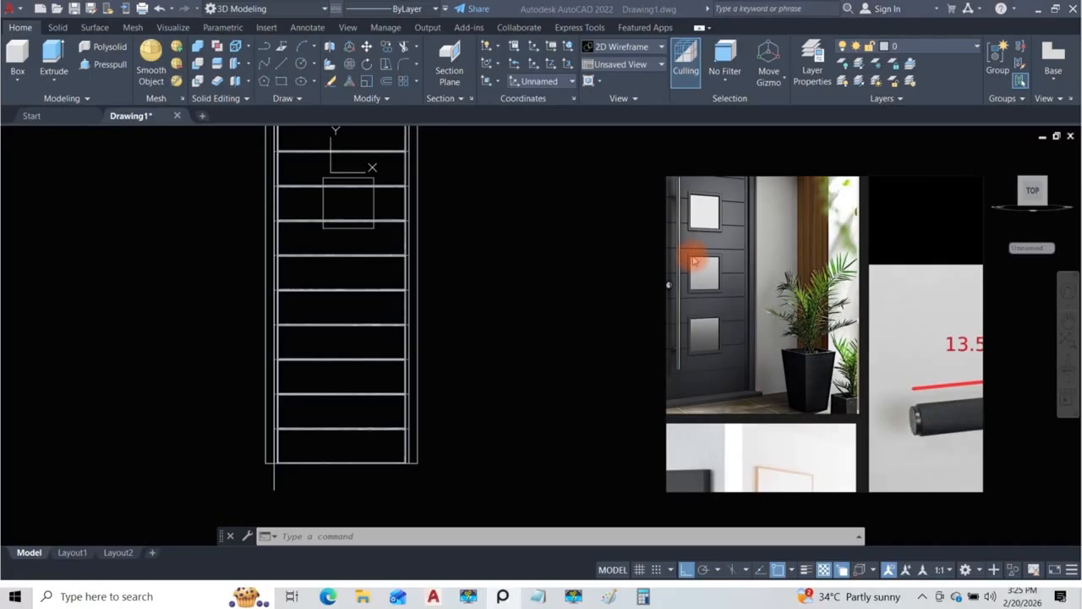
pyautogui.click(372, 208)
pyautogui.click(370, 236)
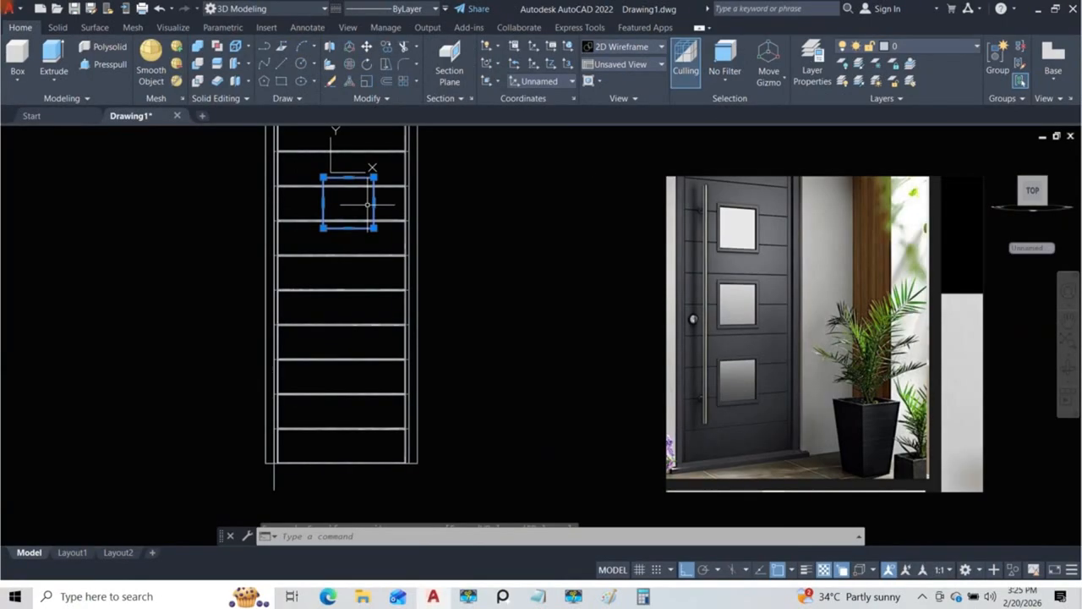
pyautogui.write('o')
pyautogui.press('Return')
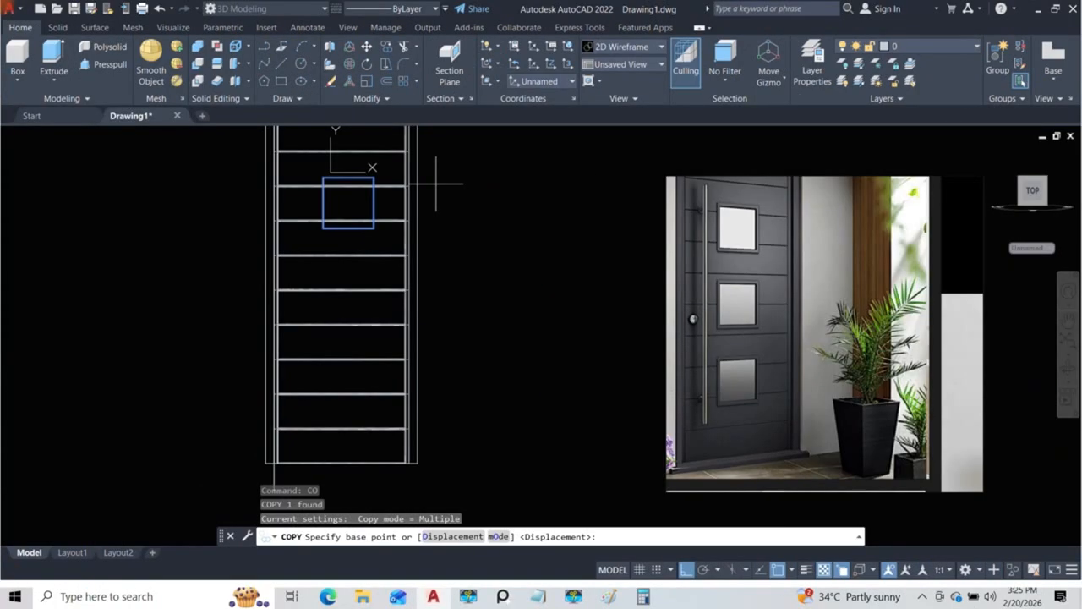
pyautogui.click(436, 182)
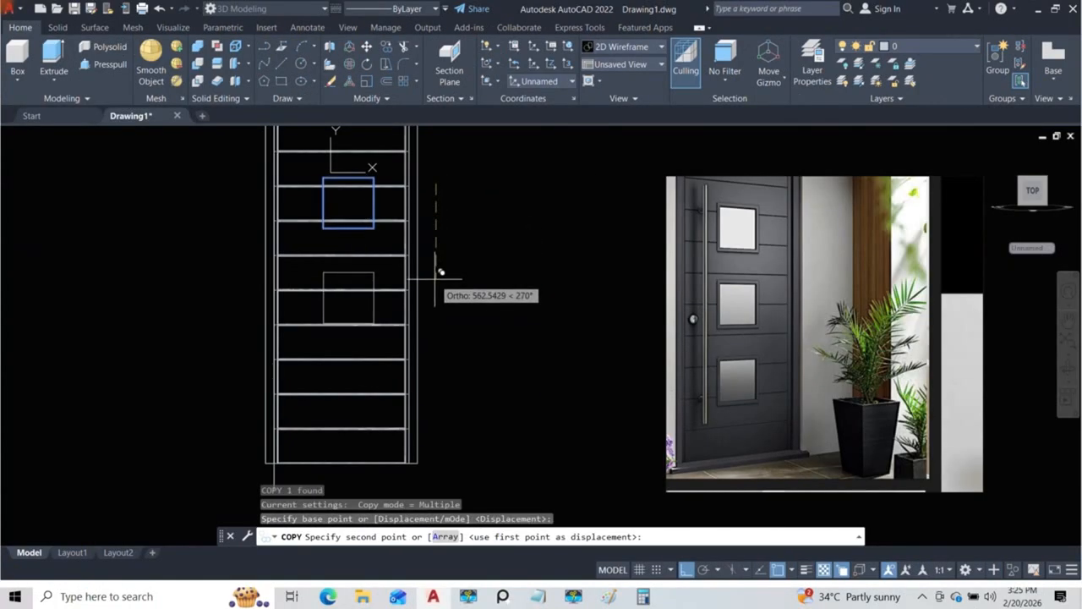
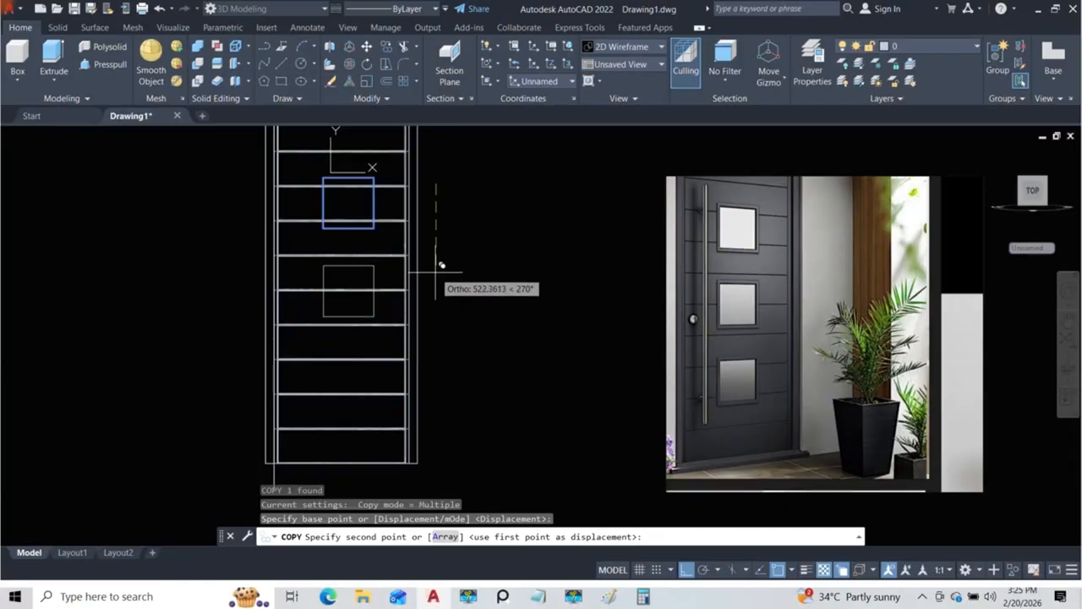
# Step: Place two copies of the 300 by 300 rectangle straight down the door front, about 522 and 1041 below the original
pyautogui.click(440, 265)
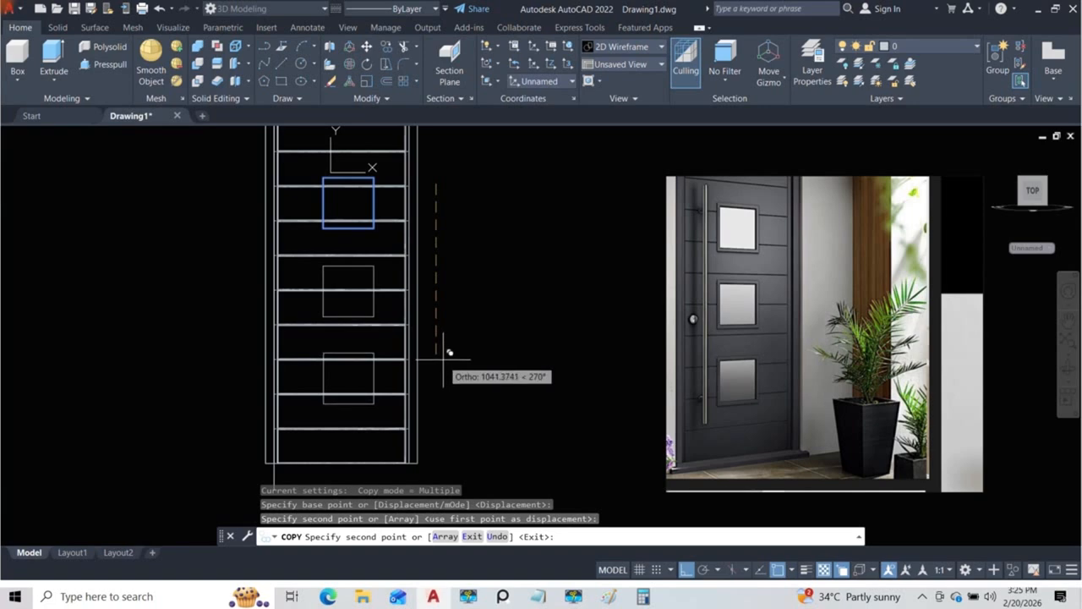
pyautogui.press('Escape')
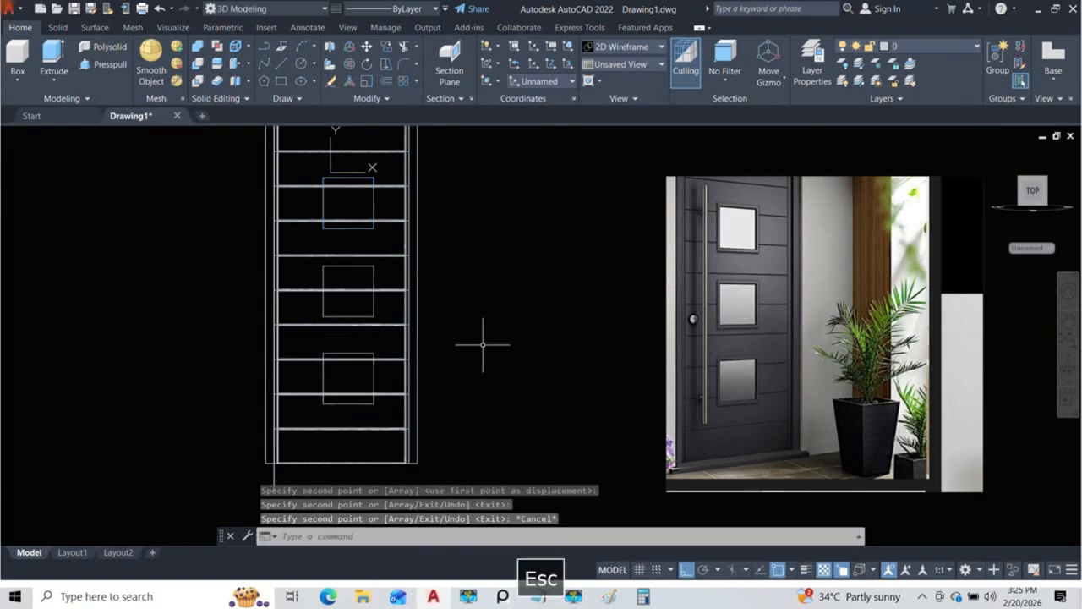
pyautogui.press('Escape')
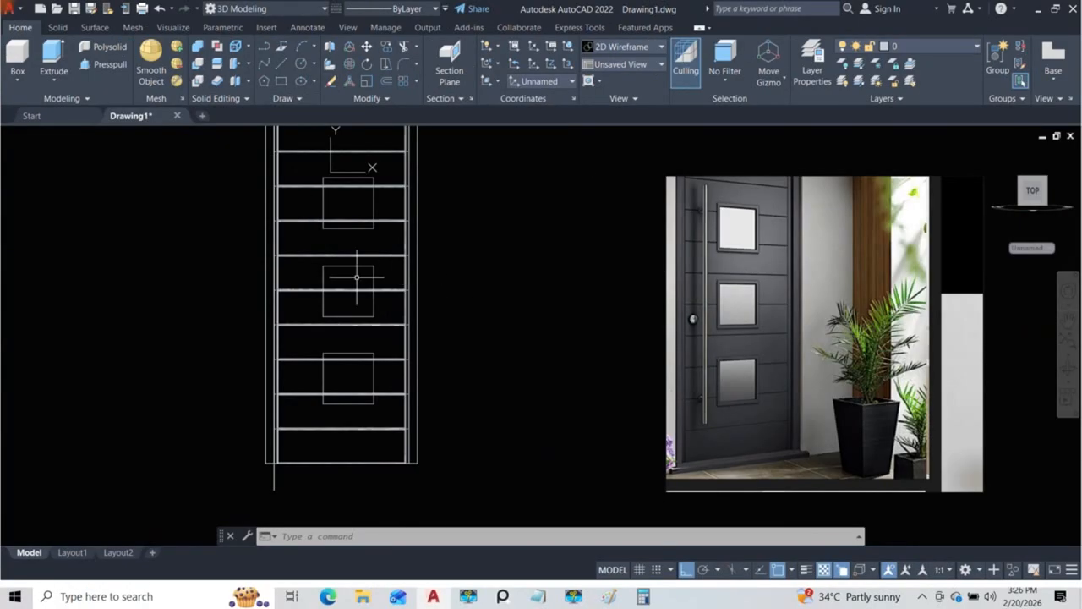
# Step: Orbit to an angled 3D view of the door and switch to the Conceptual visual style
pyautogui.moveTo(359, 238)
pyautogui.keyDown('shift'); pyautogui.mouseDown(button='middle')
pyautogui.moveTo(350, 232)
pyautogui.moveTo(408, 283)
pyautogui.moveTo(492, 289)
pyautogui.moveTo(463, 292)
pyautogui.mouseUp(button='middle'); pyautogui.keyUp('shift')
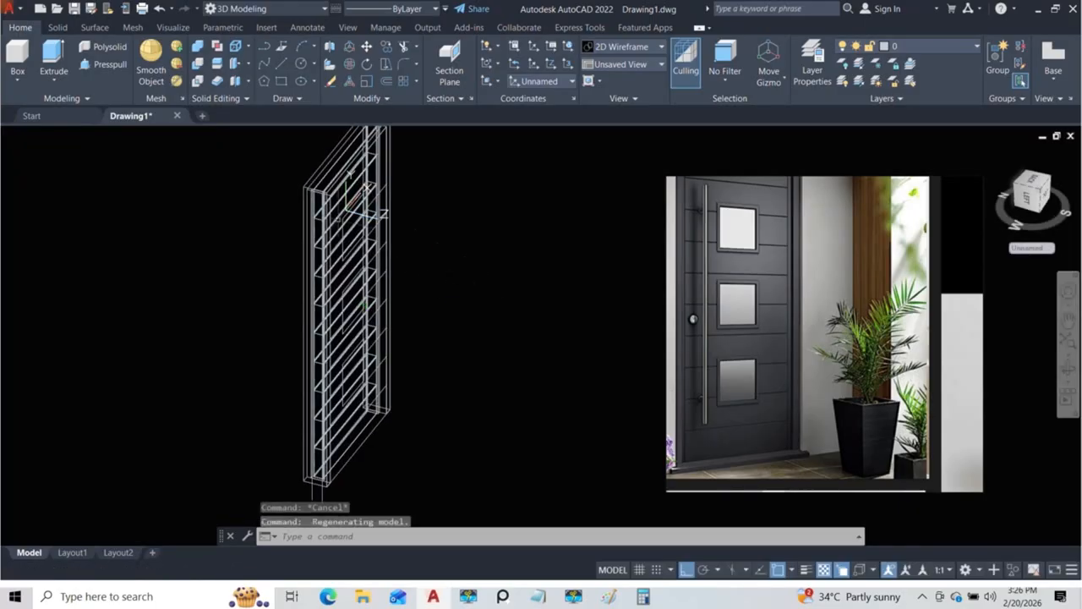
pyautogui.click(117, 141)
pyautogui.click(122, 177)
pyautogui.scroll(5, 358, 226)
pyautogui.scroll(2, 373, 240)
pyautogui.click(104, 64)
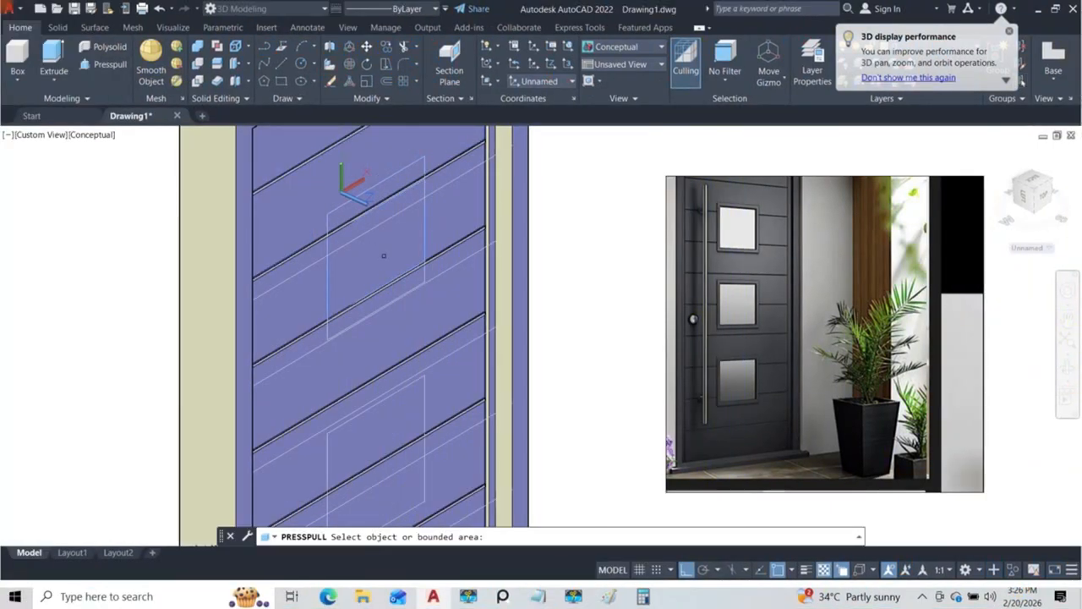
pyautogui.scroll(-1, 389, 263)
pyautogui.middleClick(411, 246)
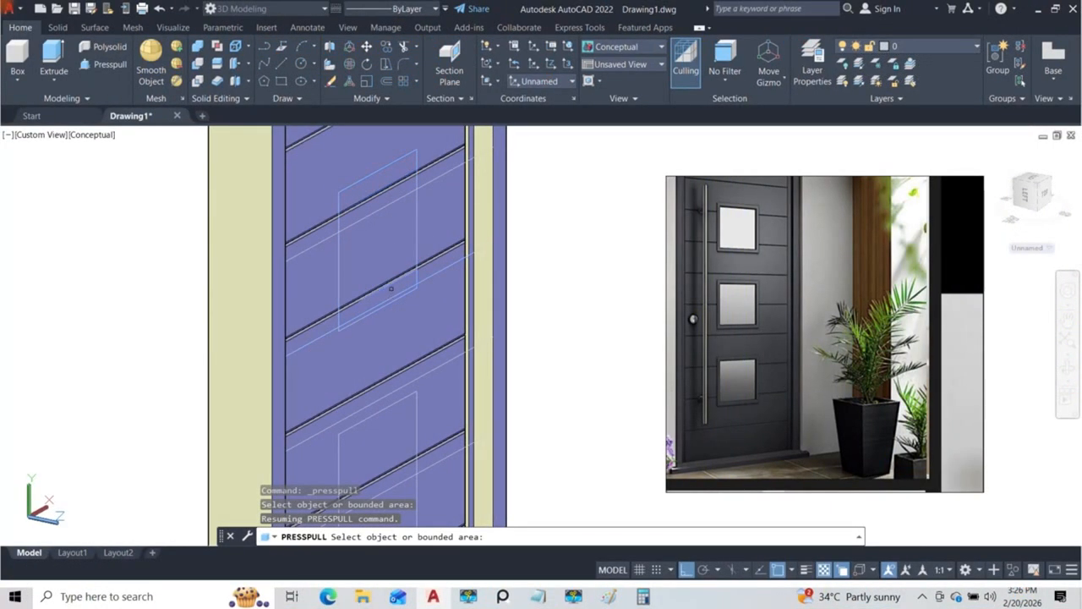
pyautogui.keyDown('shift'); pyautogui.moveTo(408, 256); pyautogui.dragTo(396, 180, button='middle'); pyautogui.keyUp('shift')
pyautogui.press('Escape')
pyautogui.scroll(-3, 401, 259)
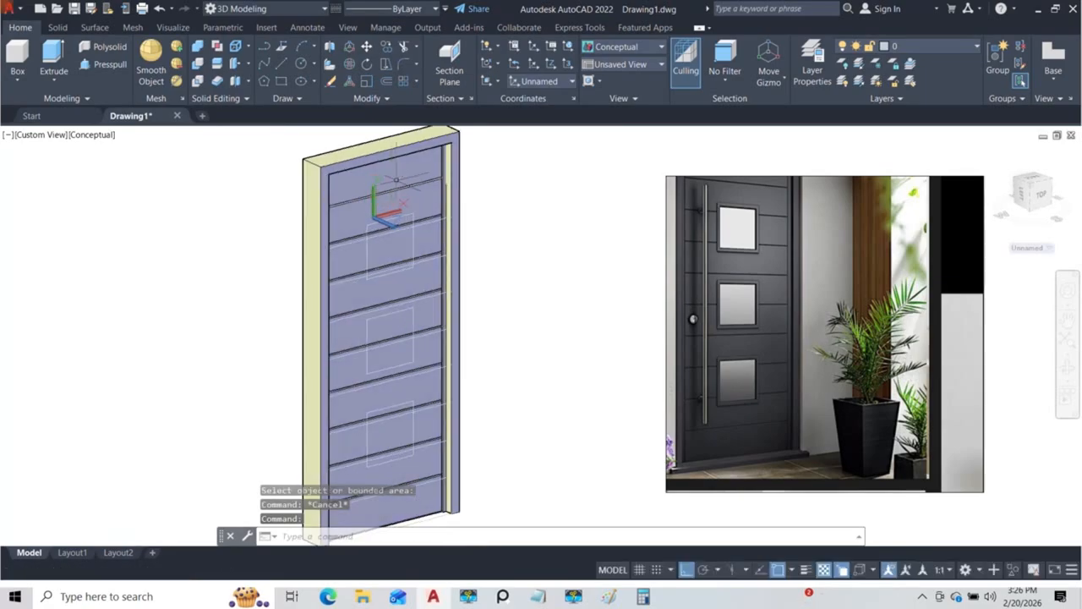
pyautogui.click(397, 179)
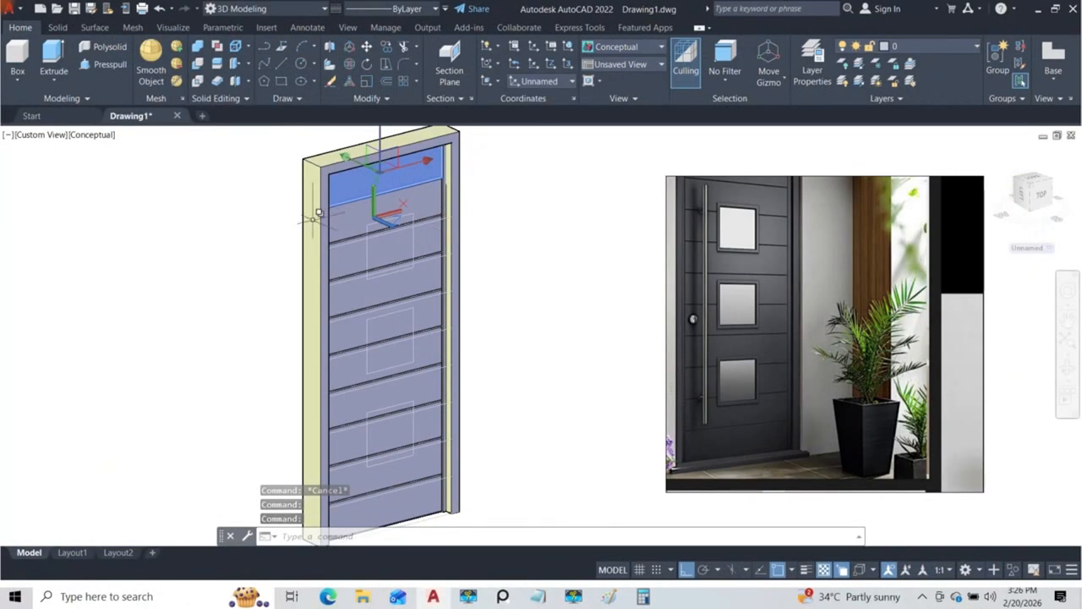
pyautogui.keyDown('shift'); pyautogui.moveTo(403, 249); pyautogui.dragTo(427, 215, button='middle'); pyautogui.keyUp('shift')
pyautogui.scroll(5, 424, 199)
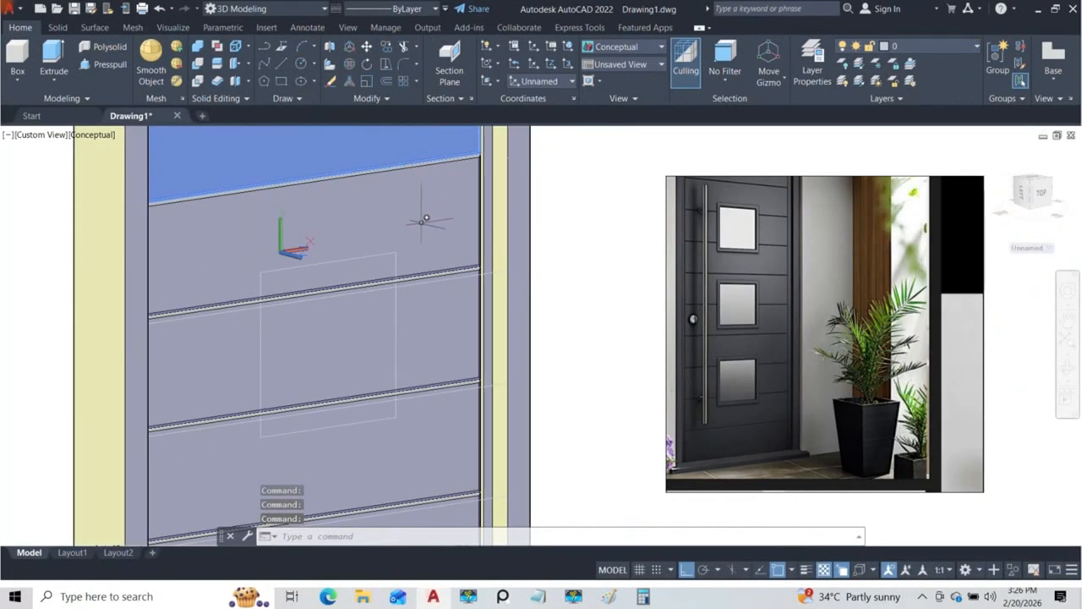
pyautogui.press('Escape')
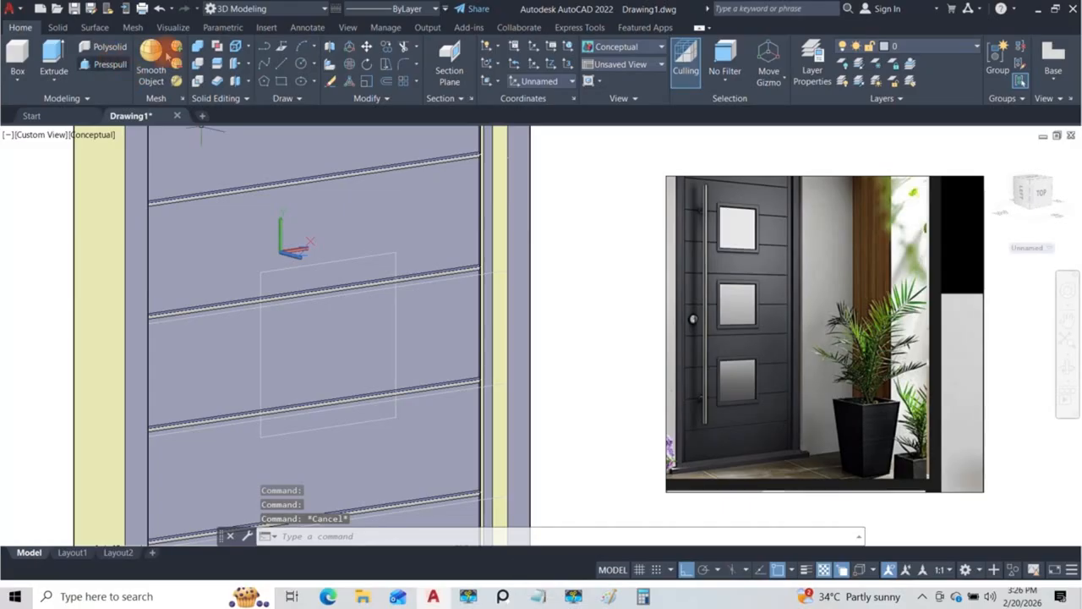
# Step: Union the ten horizontal door sections and the two vertical side strips into one solid
pyautogui.click(199, 47)
pyautogui.click(310, 145)
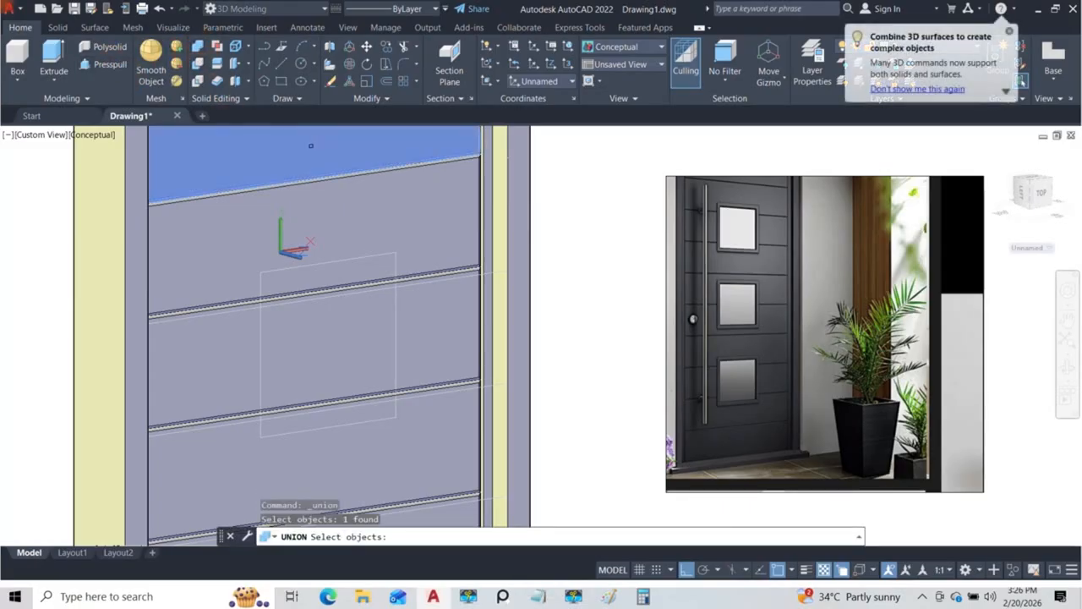
pyautogui.click(396, 217)
pyautogui.click(439, 287)
pyautogui.moveTo(437, 338); pyautogui.dragTo(411, 328, button='middle')
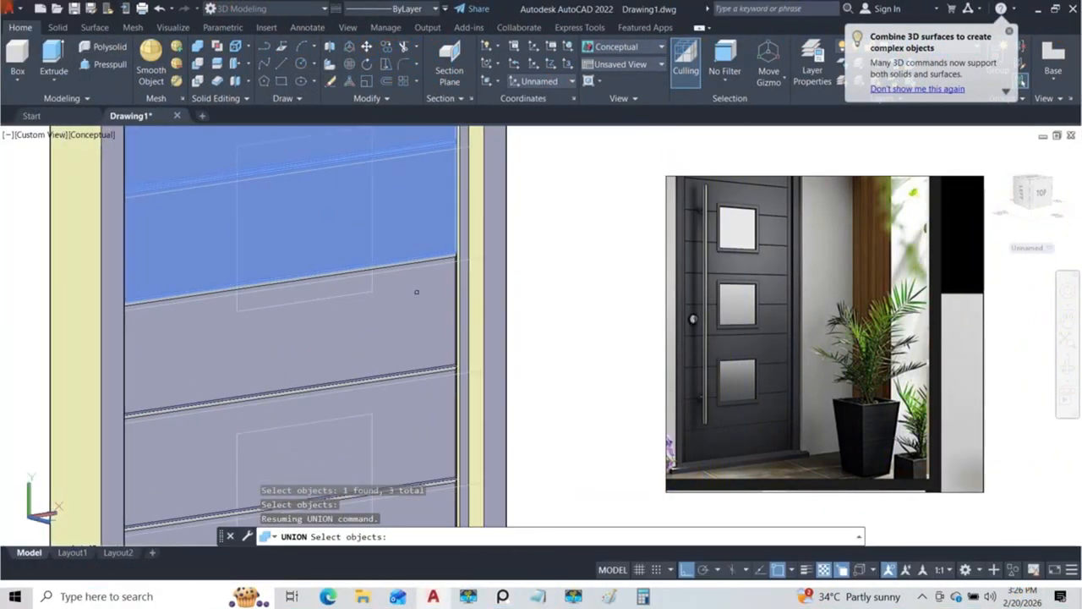
pyautogui.click(416, 363)
pyautogui.click(418, 428)
pyautogui.moveTo(418, 428); pyautogui.dragTo(403, 237, button='middle')
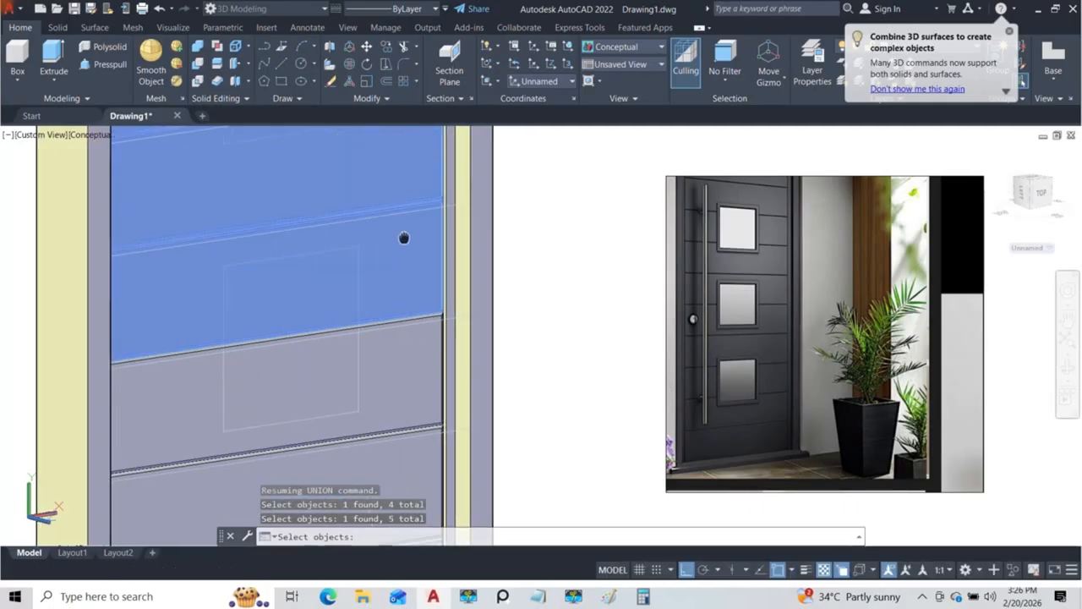
pyautogui.click(397, 346)
pyautogui.moveTo(397, 399); pyautogui.dragTo(396, 252, button='middle')
pyautogui.click(394, 330)
pyautogui.moveTo(401, 376); pyautogui.dragTo(387, 268, button='middle')
pyautogui.click(381, 330)
pyautogui.moveTo(396, 388); pyautogui.dragTo(386, 297, button='middle')
pyautogui.click(387, 296)
pyautogui.click(385, 394)
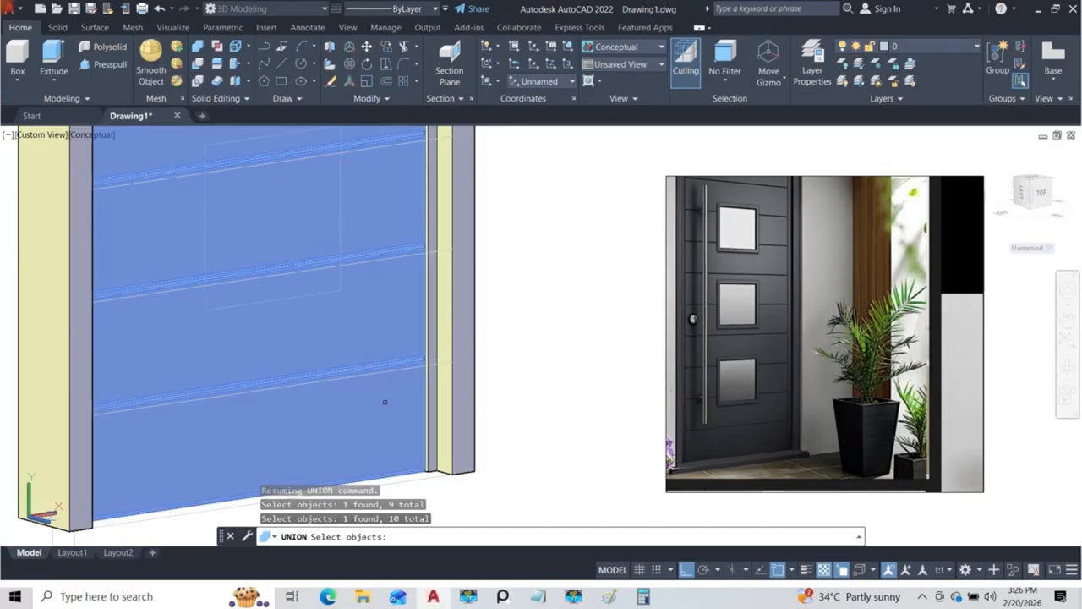
pyautogui.scroll(-3, 413, 273)
pyautogui.scroll(4, 414, 272)
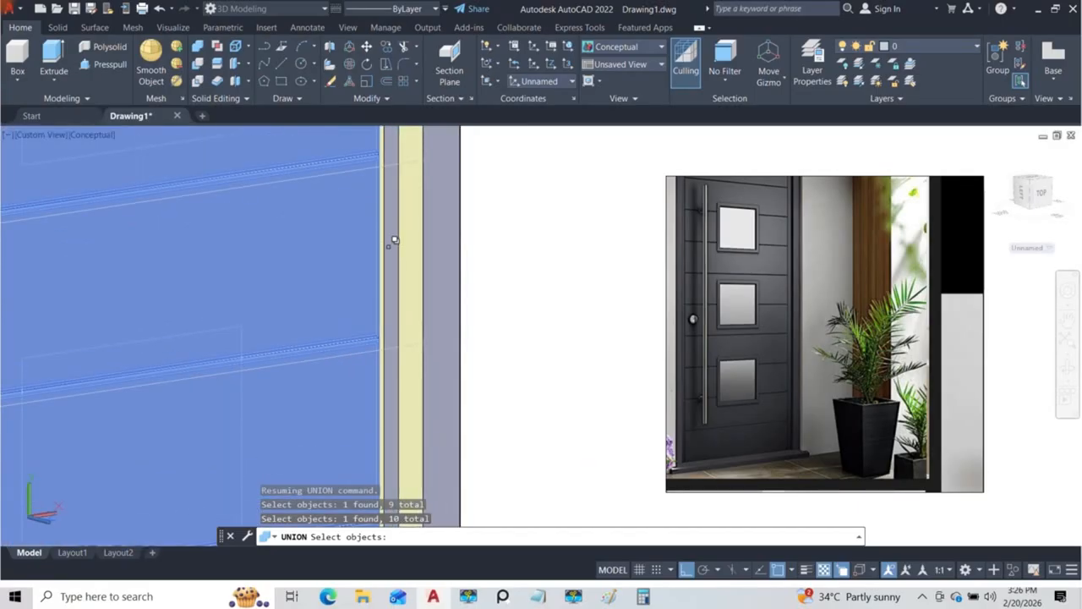
pyautogui.click(392, 243)
pyautogui.click(415, 294)
pyautogui.scroll(-4, 415, 297)
pyautogui.keyDown('shift'); pyautogui.moveTo(415, 297); pyautogui.dragTo(290, 304, button='middle'); pyautogui.keyUp('shift')
pyautogui.scroll(4, 290, 304)
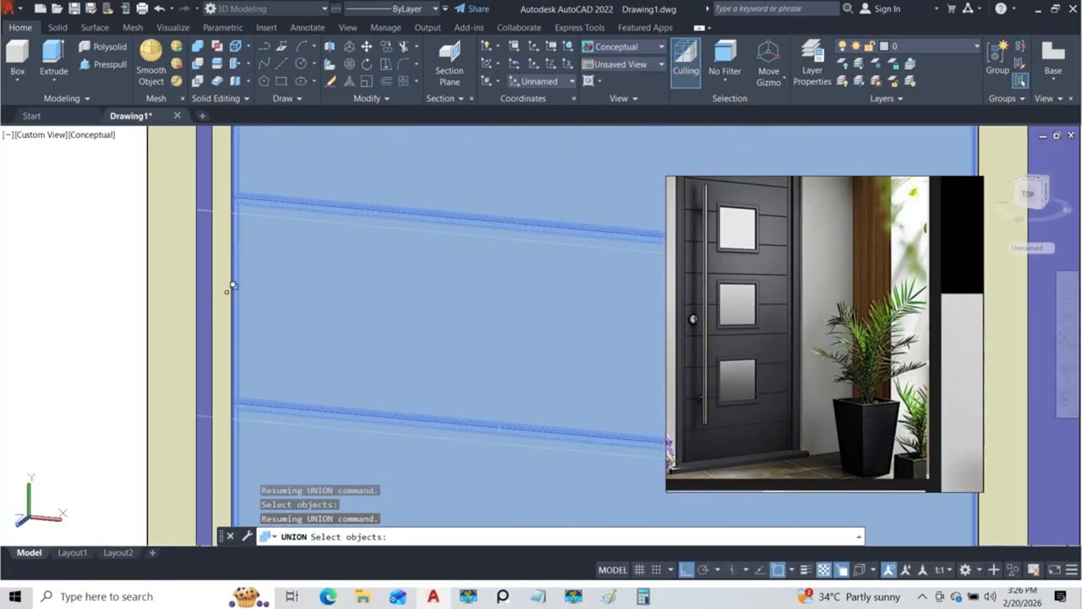
pyautogui.click(233, 286)
pyautogui.click(276, 336)
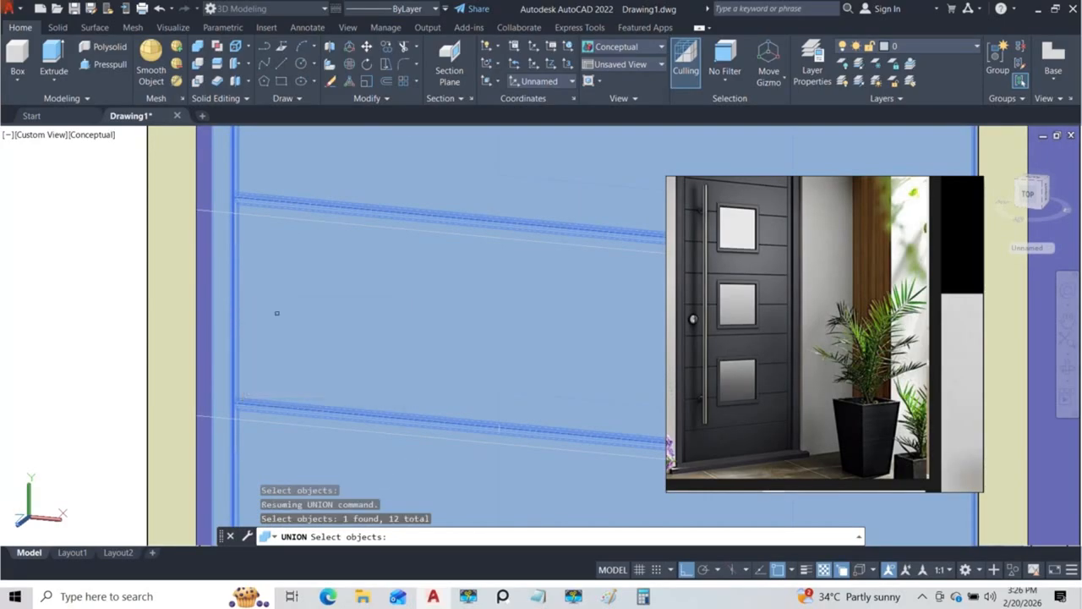
pyautogui.keyDown('shift'); pyautogui.moveTo(276, 309); pyautogui.dragTo(276, 313, button='middle'); pyautogui.keyUp('shift')
pyautogui.press('Return')
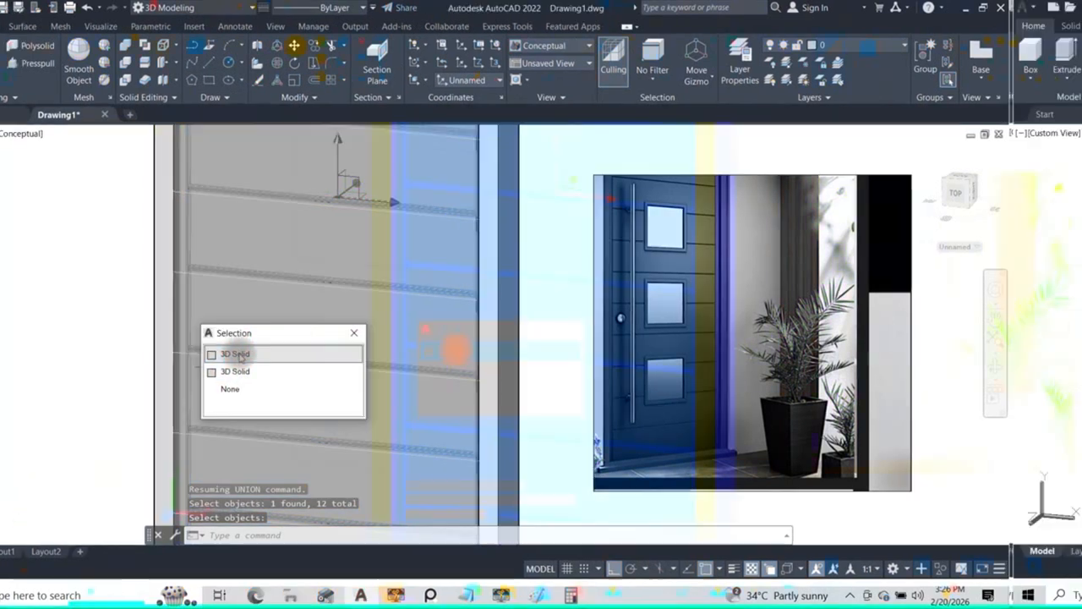
pyautogui.press('Escape')
pyautogui.scroll(-5, 311, 353)
pyautogui.keyDown('shift'); pyautogui.moveTo(318, 297); pyautogui.dragTo(372, 293, button='middle'); pyautogui.keyUp('shift')
pyautogui.moveTo(355, 225); pyautogui.dragTo(372, 254, button='middle')
pyautogui.scroll(4, 367, 270)
pyautogui.click(104, 64)
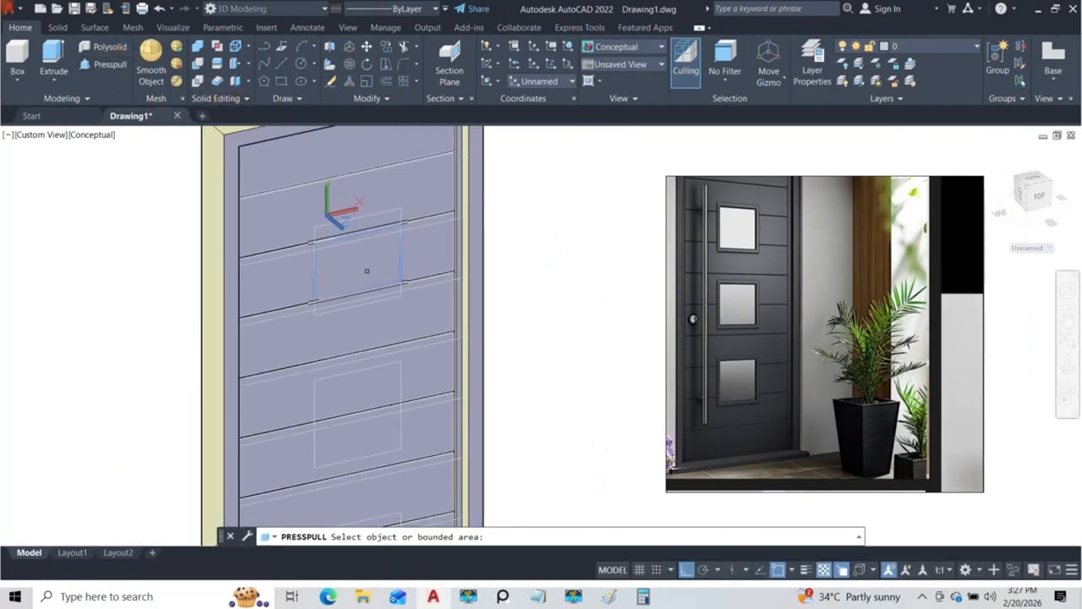
pyautogui.press('Escape')
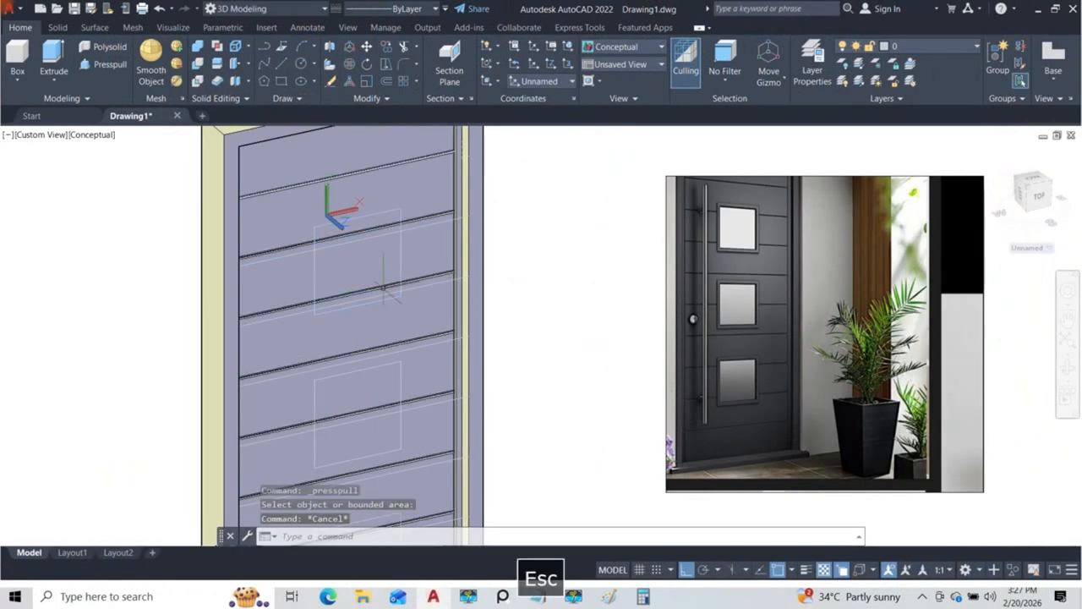
pyautogui.keyDown('shift'); pyautogui.moveTo(369, 283); pyautogui.dragTo(381, 287, button='middle'); pyautogui.keyUp('shift')
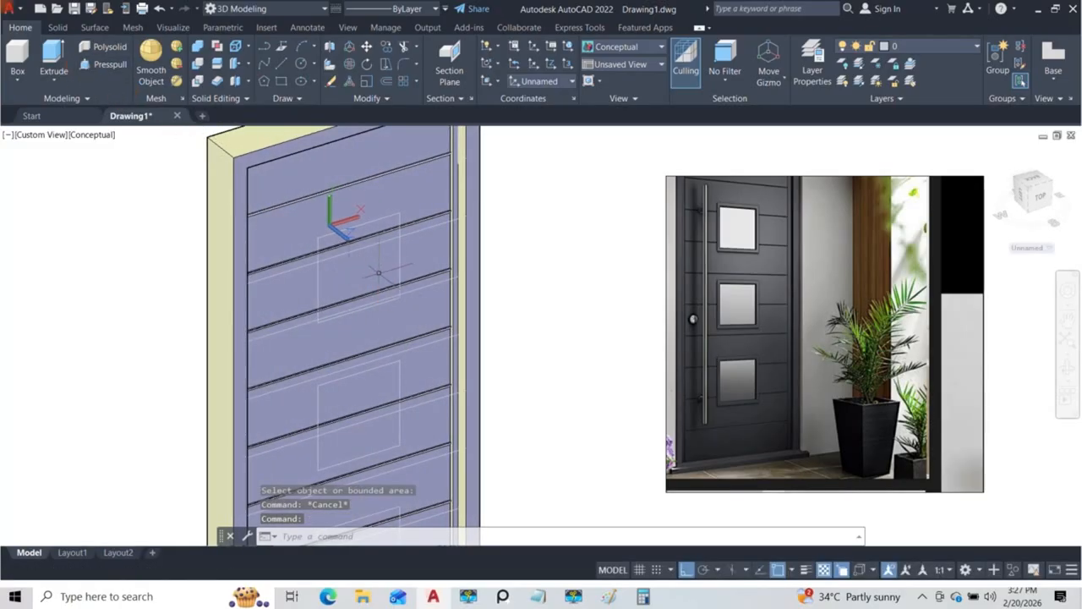
# Step: Extrude the top 300 by 300 window polyline backwards through the door by about 755
pyautogui.click(52, 57)
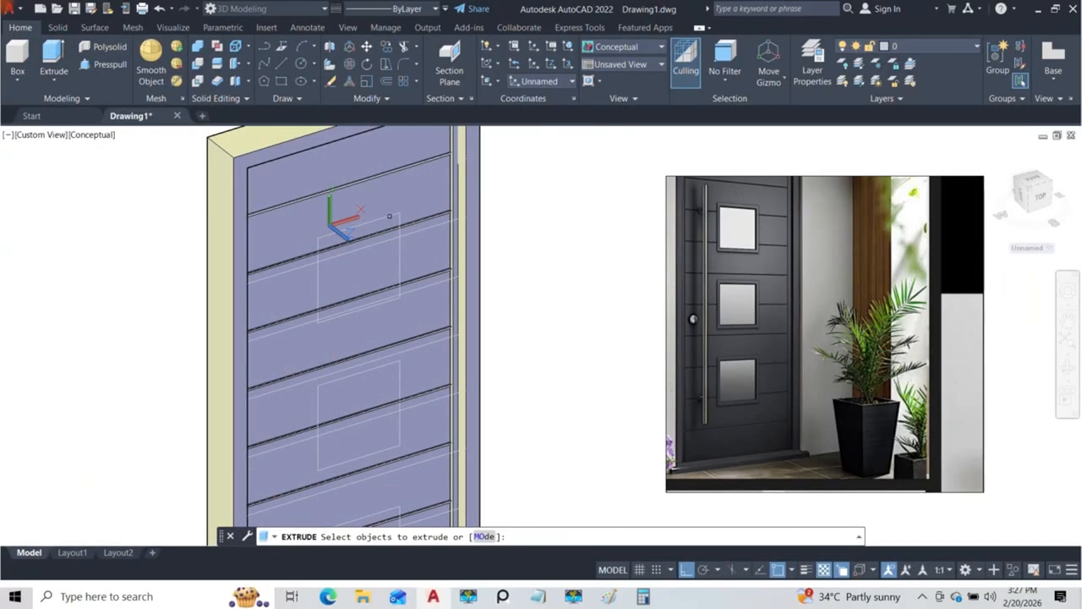
pyautogui.click(399, 235)
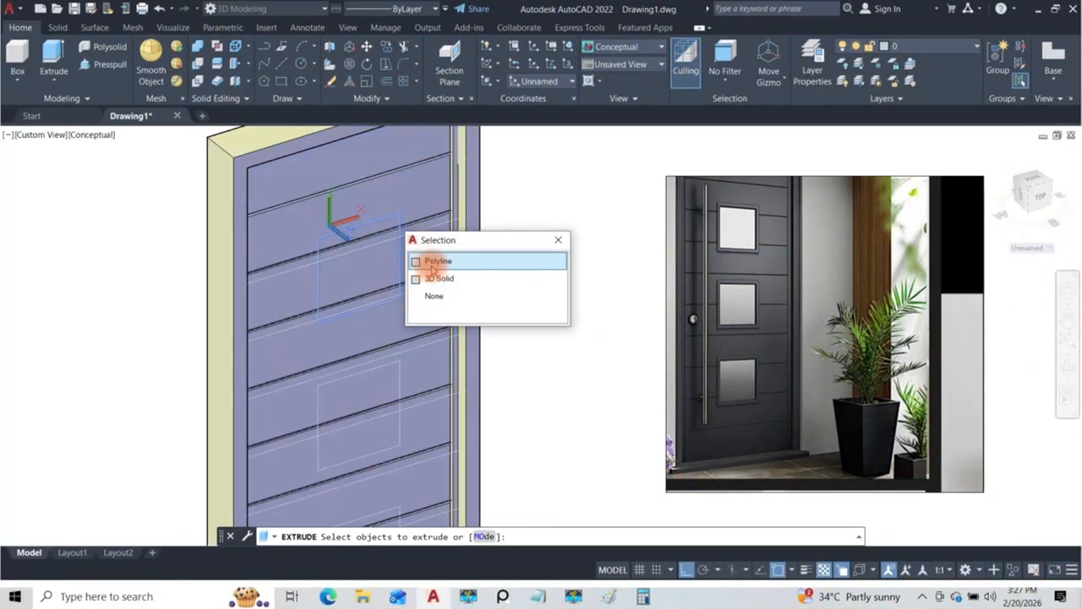
pyautogui.click(429, 256)
pyautogui.press('Return')
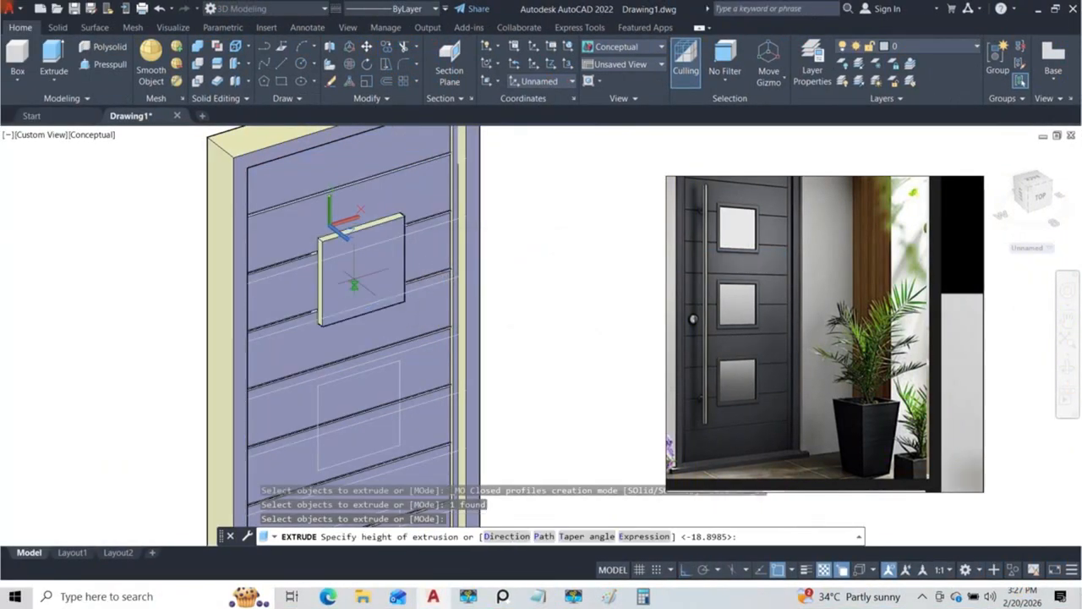
pyautogui.moveTo(291, 287); pyautogui.dragTo(388, 312, button='middle')
pyautogui.click(263, 259)
pyautogui.scroll(-5, 268, 257)
pyautogui.scroll(3, 353, 269)
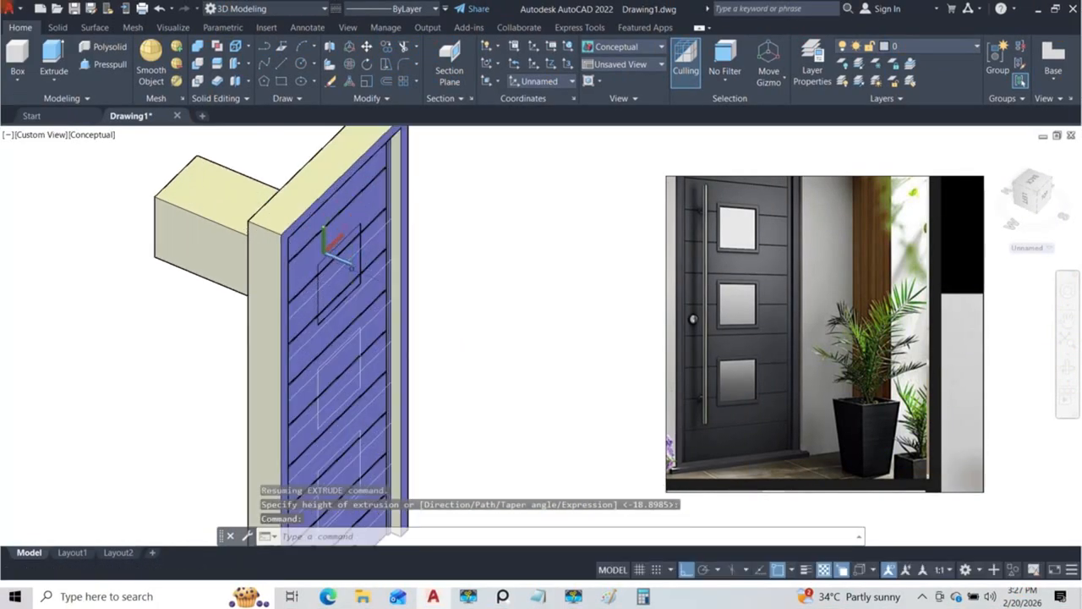
# Step: Extrude the middle window polyline backwards through the door by about 585
pyautogui.moveTo(352, 268); pyautogui.dragTo(346, 232, button='middle')
pyautogui.click(54, 57)
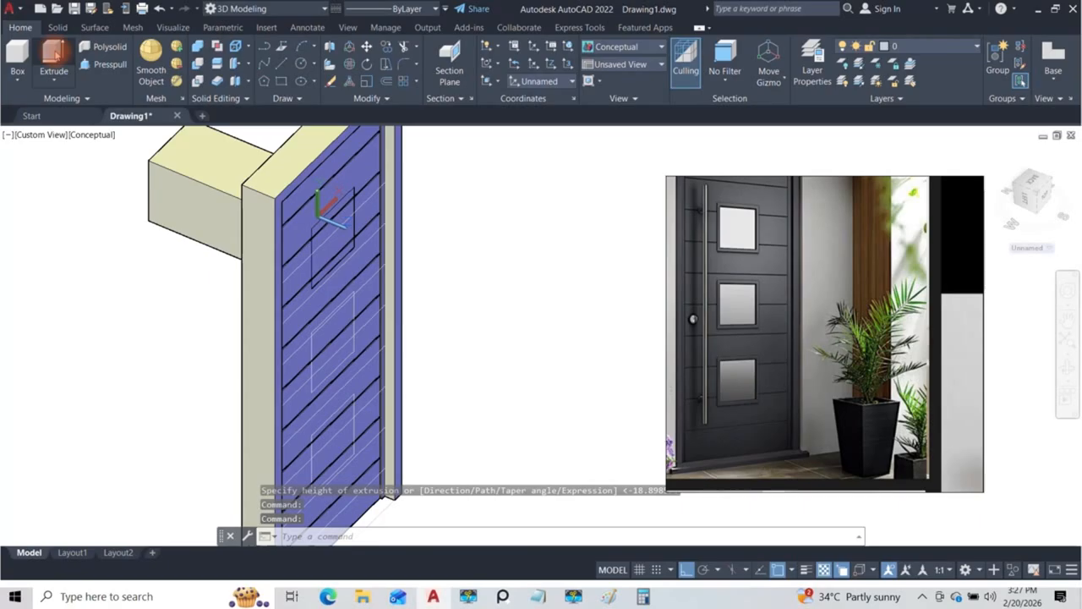
pyautogui.click(353, 312)
pyautogui.click(403, 358)
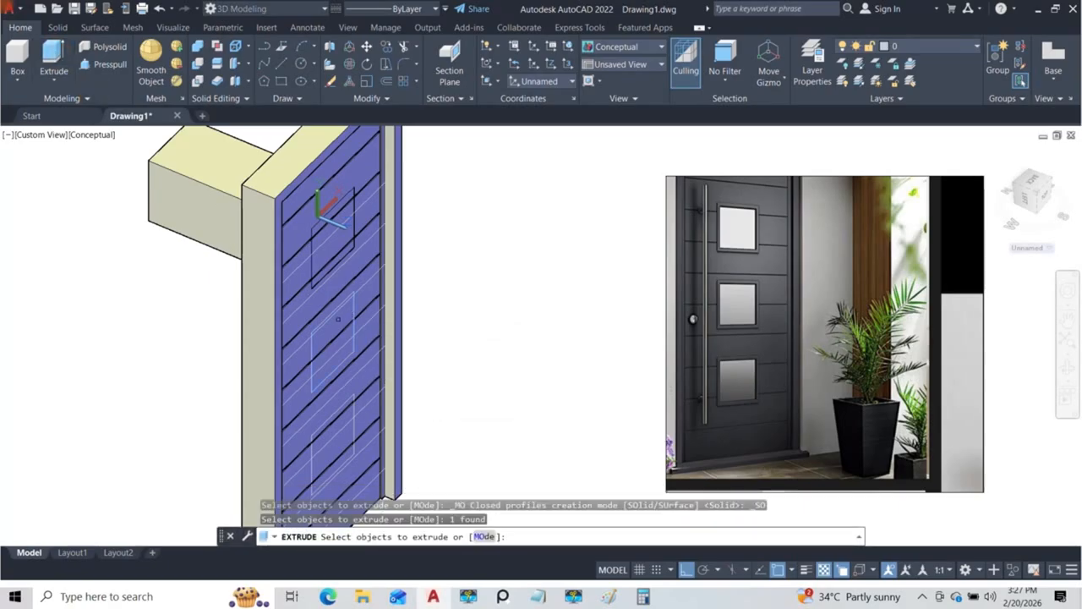
pyautogui.press('Return')
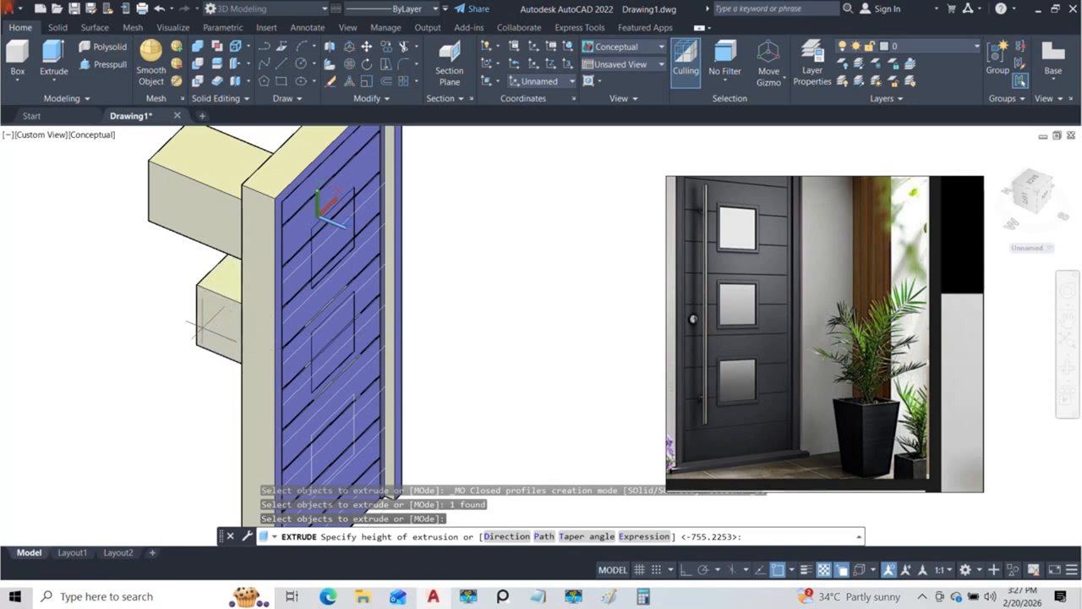
pyautogui.press('Return')
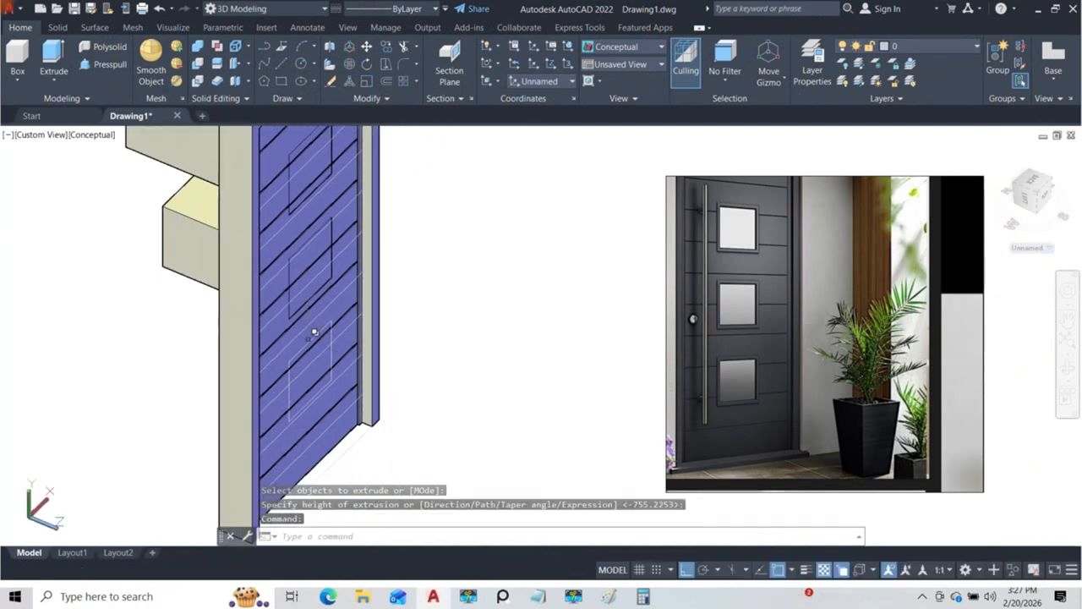
# Step: Extrude the bottom window polyline backwards so that it passes through the door
pyautogui.click(54, 58)
pyautogui.click(337, 349)
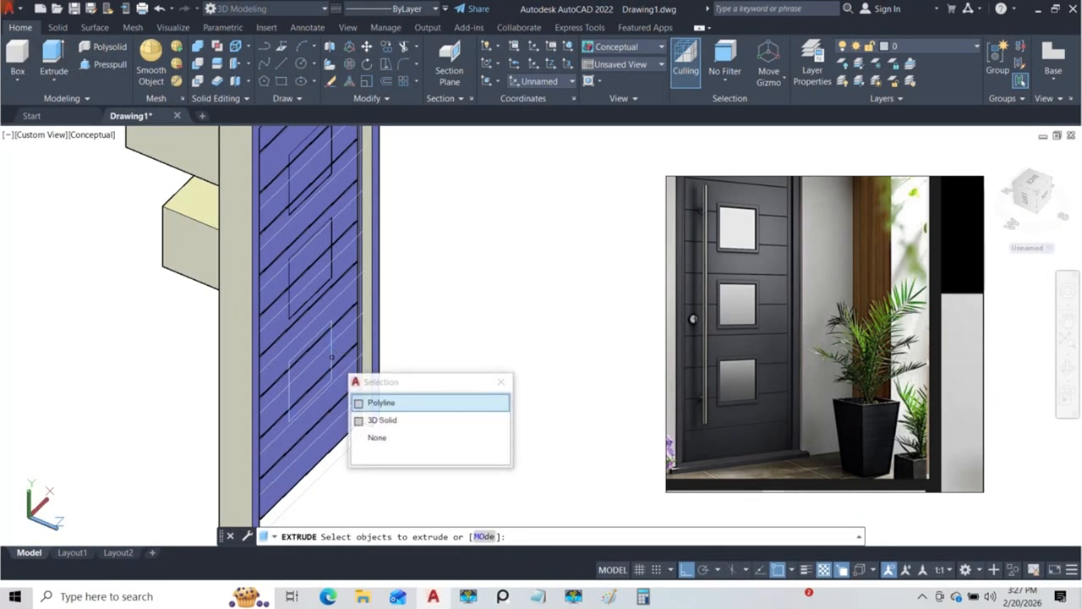
pyautogui.click(377, 402)
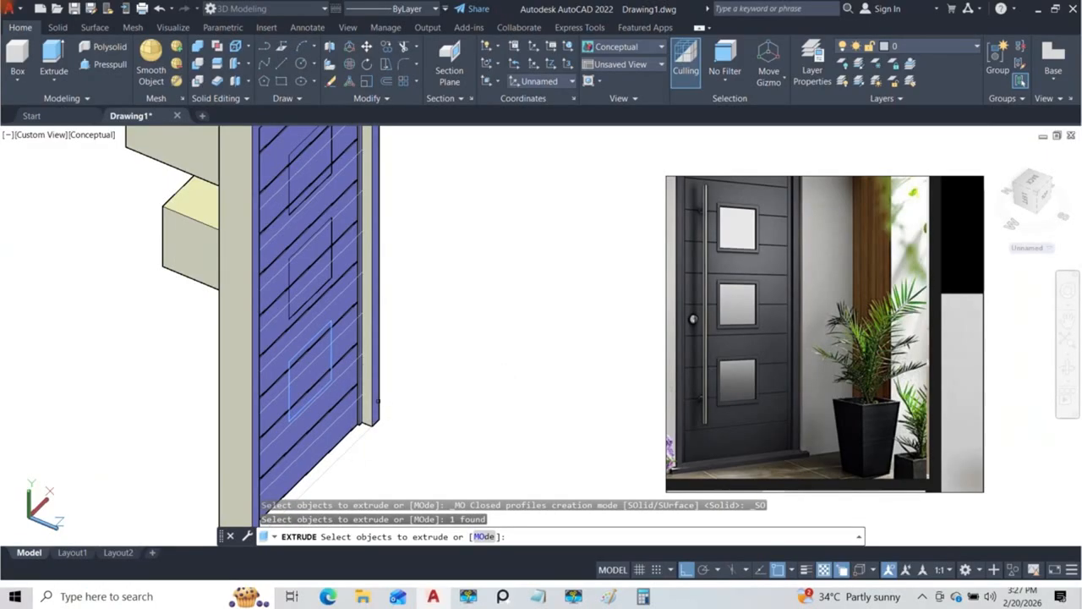
pyautogui.press('Return')
pyautogui.scroll(-3, 201, 330)
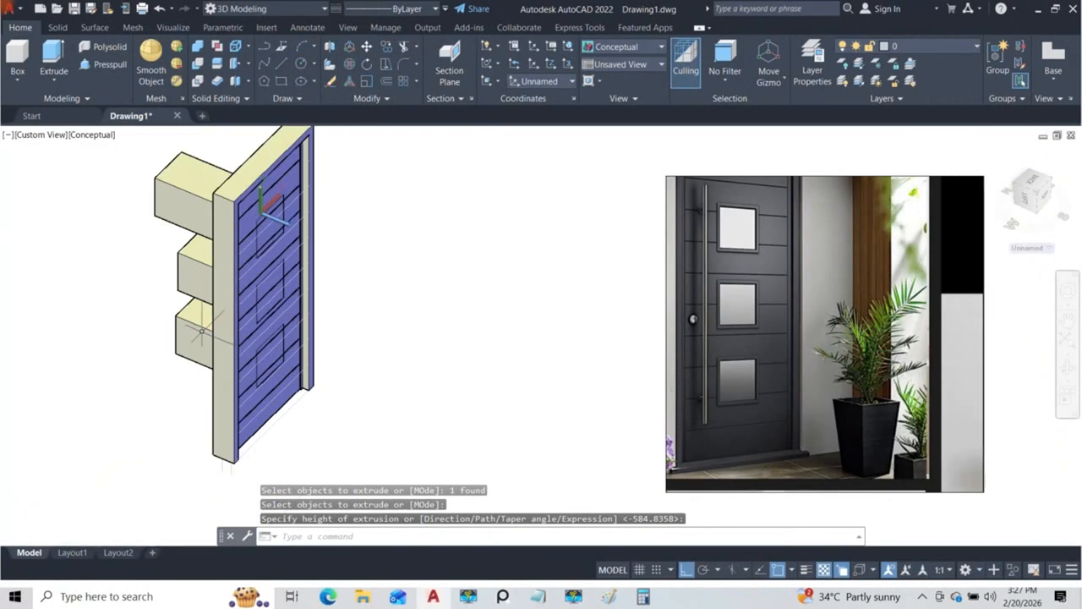
# Step: Move the three extruded window blocks forward together so they project from both faces of the door
pyautogui.keyDown('shift'); pyautogui.moveTo(188, 349); pyautogui.dragTo(230, 335, button='middle'); pyautogui.keyUp('shift')
pyautogui.click(213, 406)
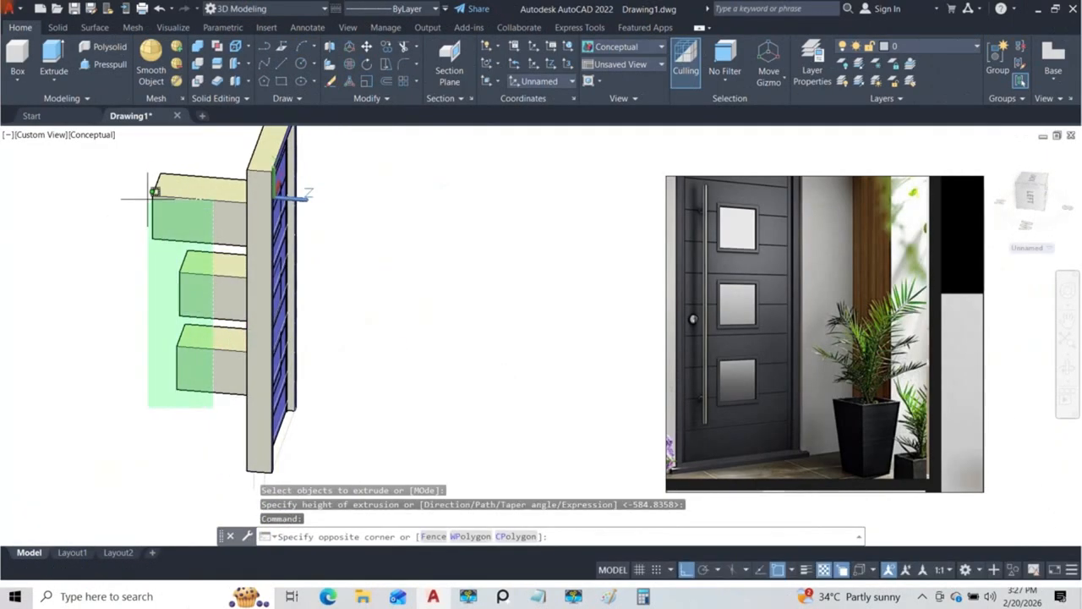
pyautogui.click(143, 213)
pyautogui.scroll(3, 182, 284)
pyautogui.click(284, 281)
pyautogui.click(311, 281)
pyautogui.scroll(-4, 316, 323)
pyautogui.keyDown('shift'); pyautogui.moveTo(316, 322); pyautogui.dragTo(268, 326, button='middle'); pyautogui.keyUp('shift')
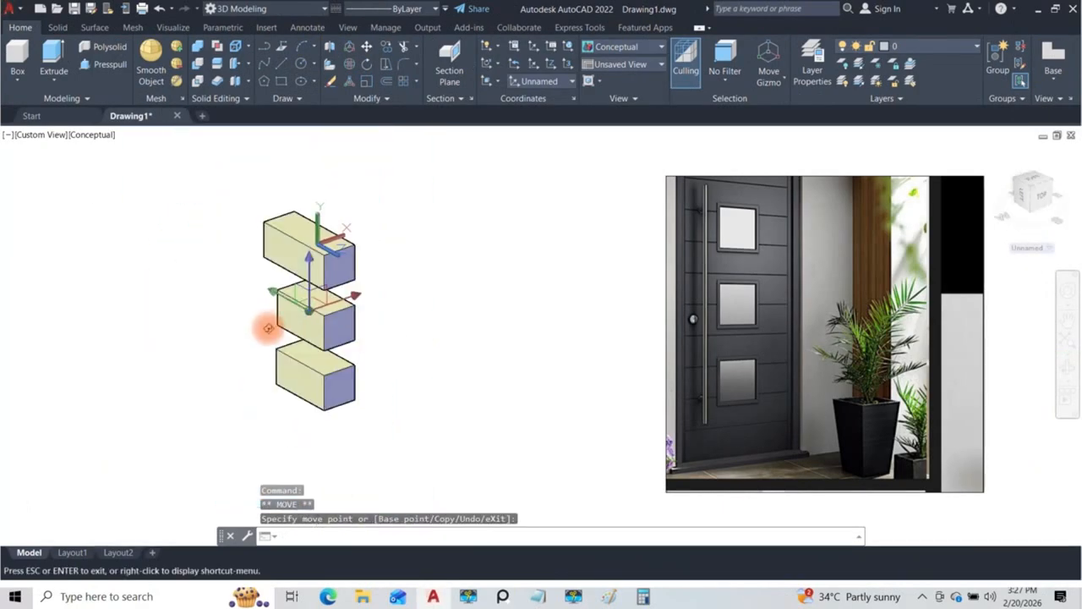
pyautogui.press('Escape')
pyautogui.press('Escape')
pyautogui.scroll(3, 331, 269)
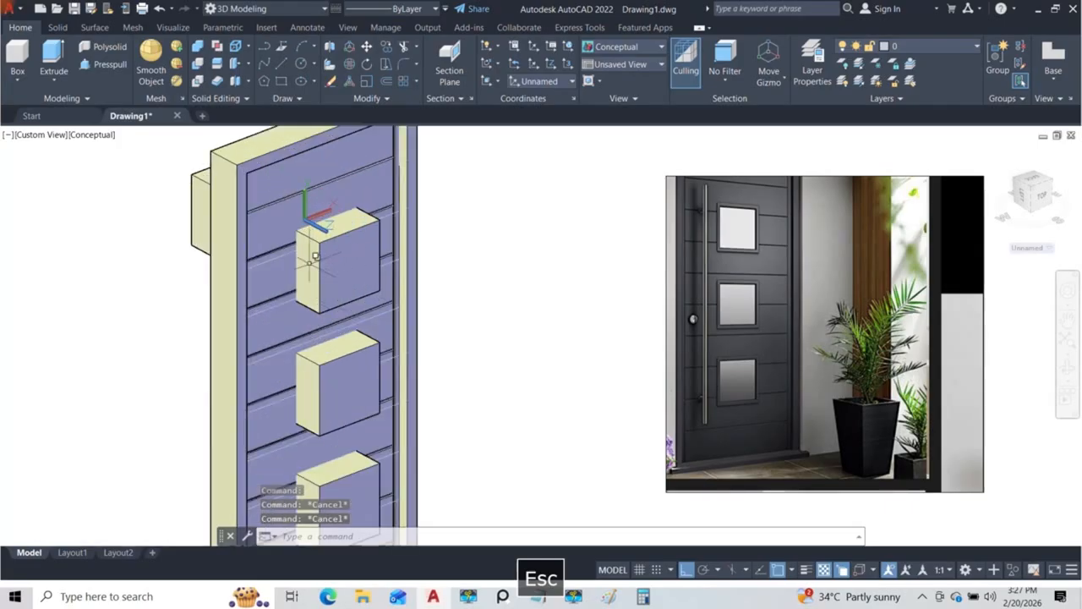
# Step: Subtract the top window block from the door panel to cut the top opening
pyautogui.scroll(-3, 331, 249)
pyautogui.keyDown('shift'); pyautogui.moveTo(331, 249); pyautogui.dragTo(372, 296, button='middle'); pyautogui.keyUp('shift')
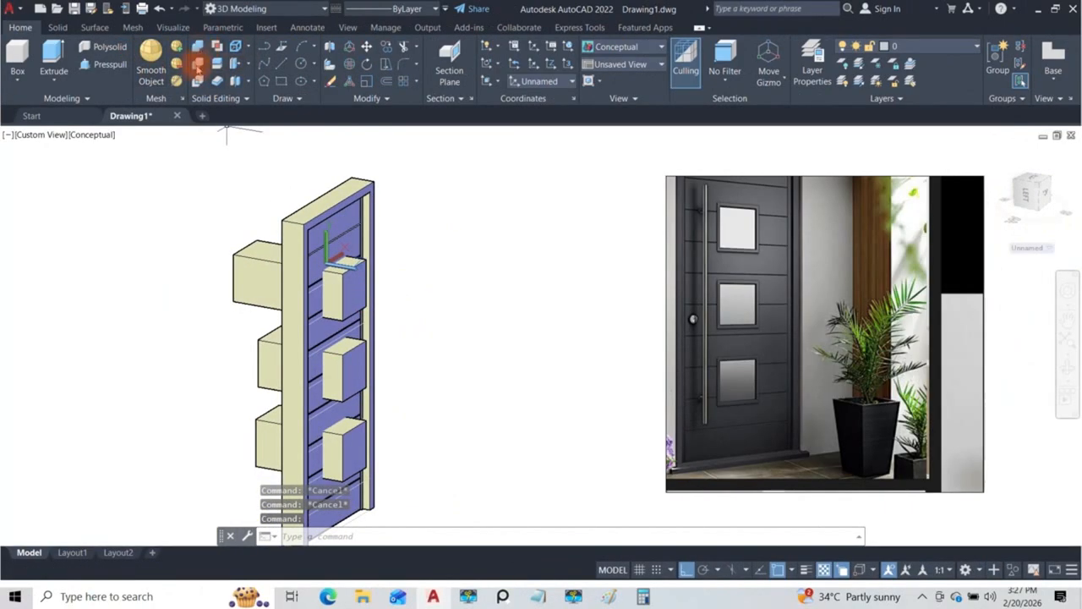
pyautogui.click(197, 65)
pyautogui.keyDown('shift'); pyautogui.moveTo(256, 158); pyautogui.dragTo(335, 222, button='middle'); pyautogui.keyUp('shift')
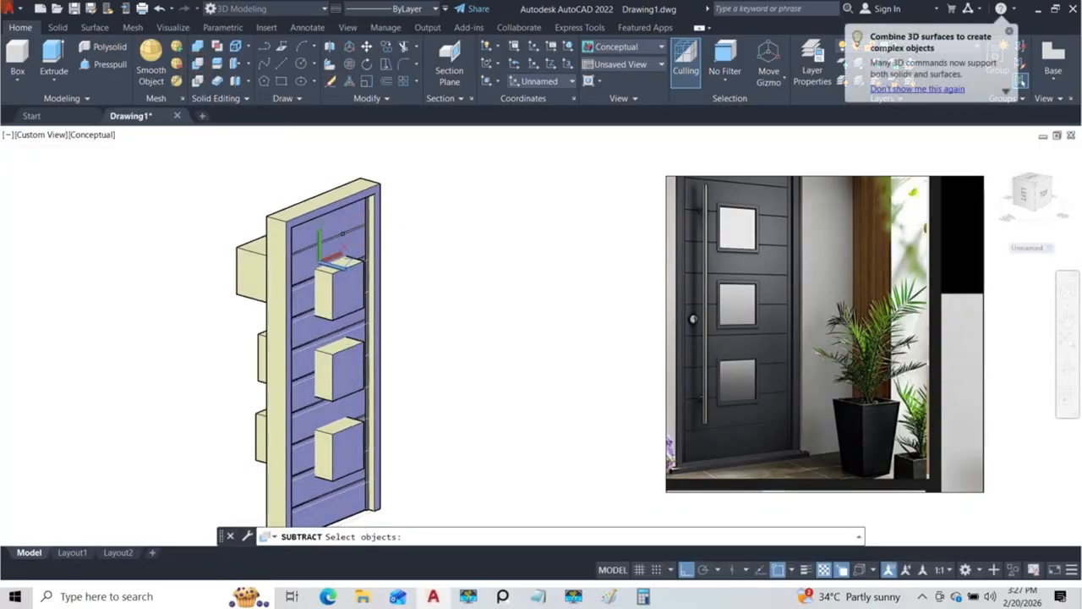
pyautogui.click(335, 222)
pyautogui.press('Return')
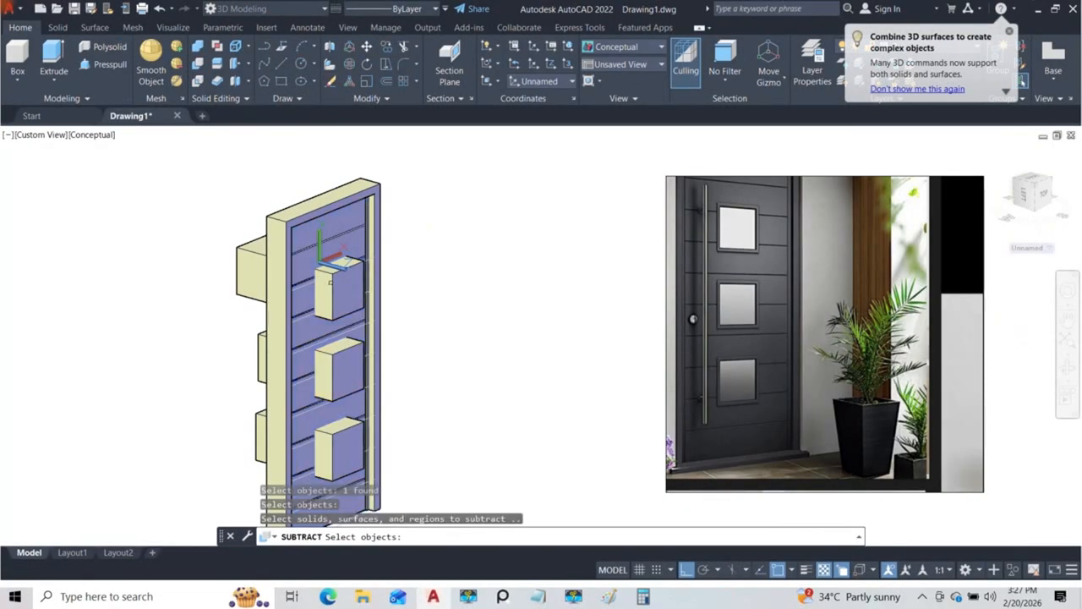
pyautogui.click(339, 293)
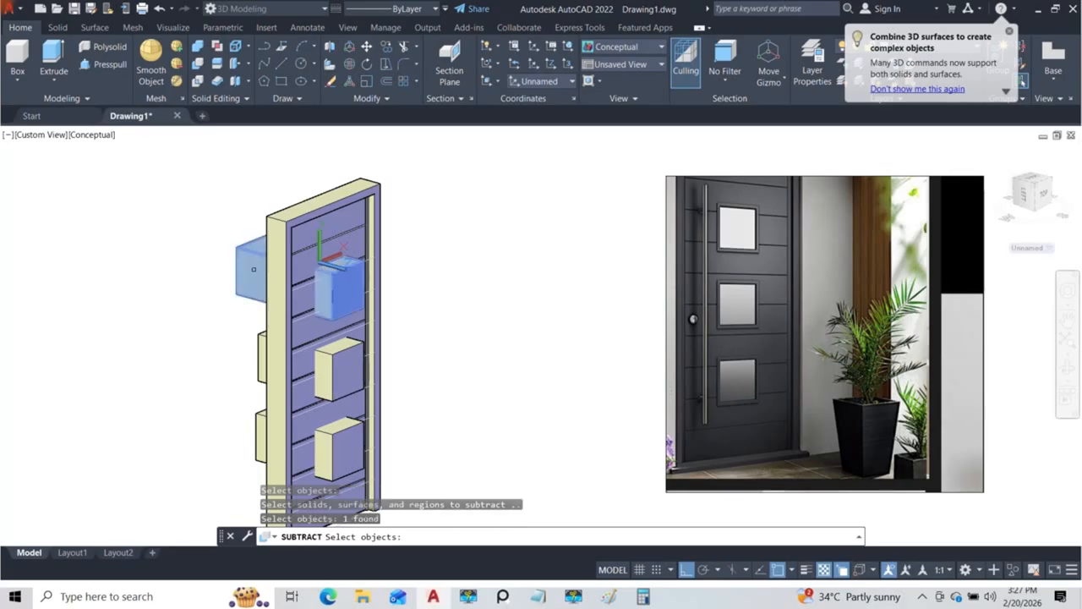
pyautogui.press('Return')
pyautogui.keyDown('shift'); pyautogui.moveTo(360, 308); pyautogui.dragTo(343, 327, button='middle'); pyautogui.keyUp('shift')
pyautogui.scroll(4, 345, 325)
pyautogui.press('space')
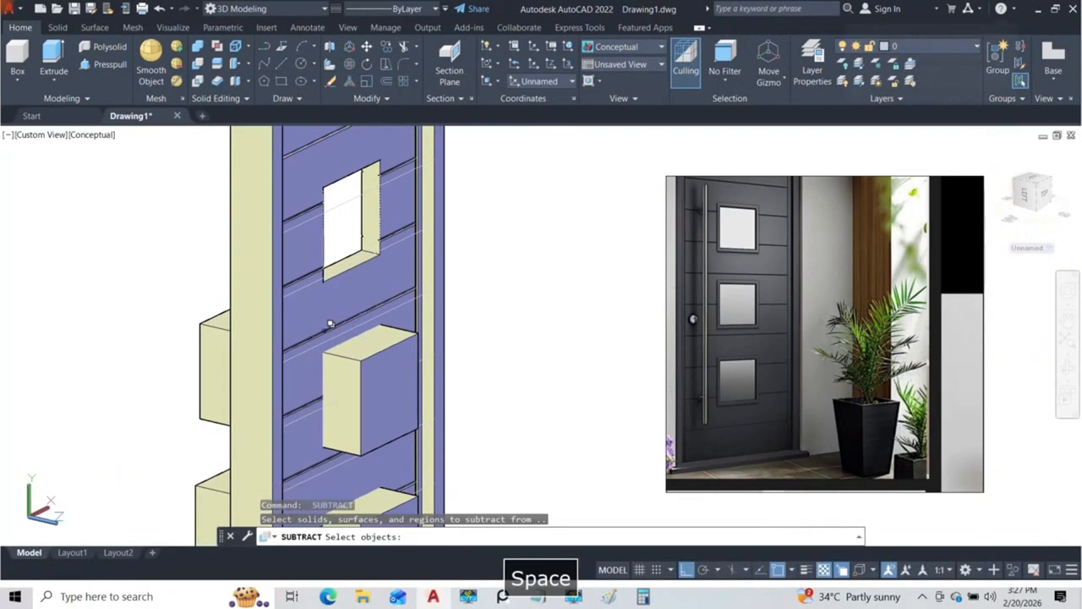
pyautogui.click(317, 304)
pyautogui.press('space')
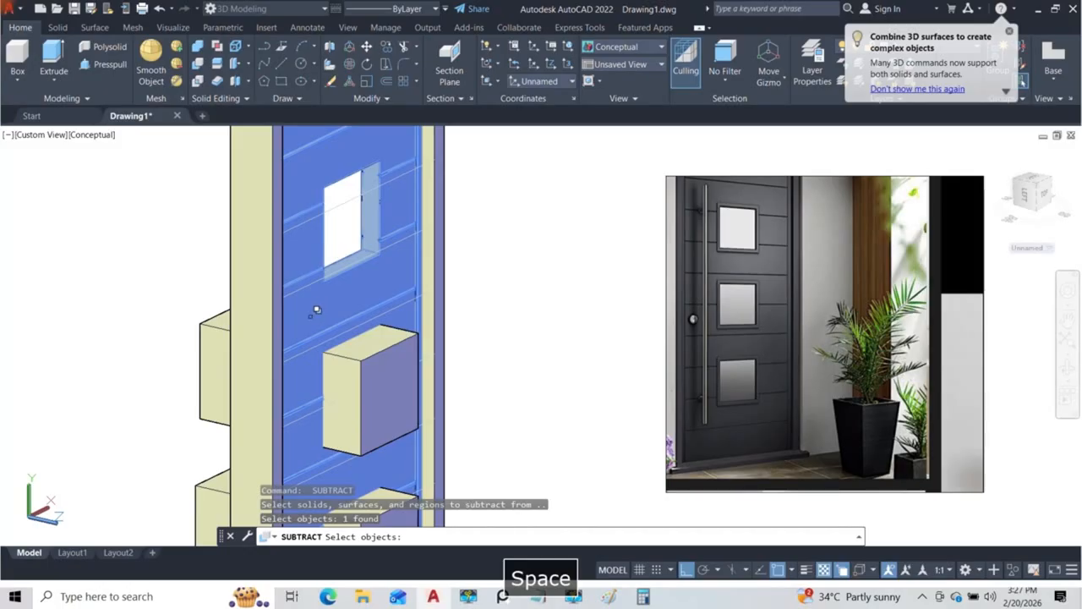
pyautogui.click(217, 348)
pyautogui.press('space')
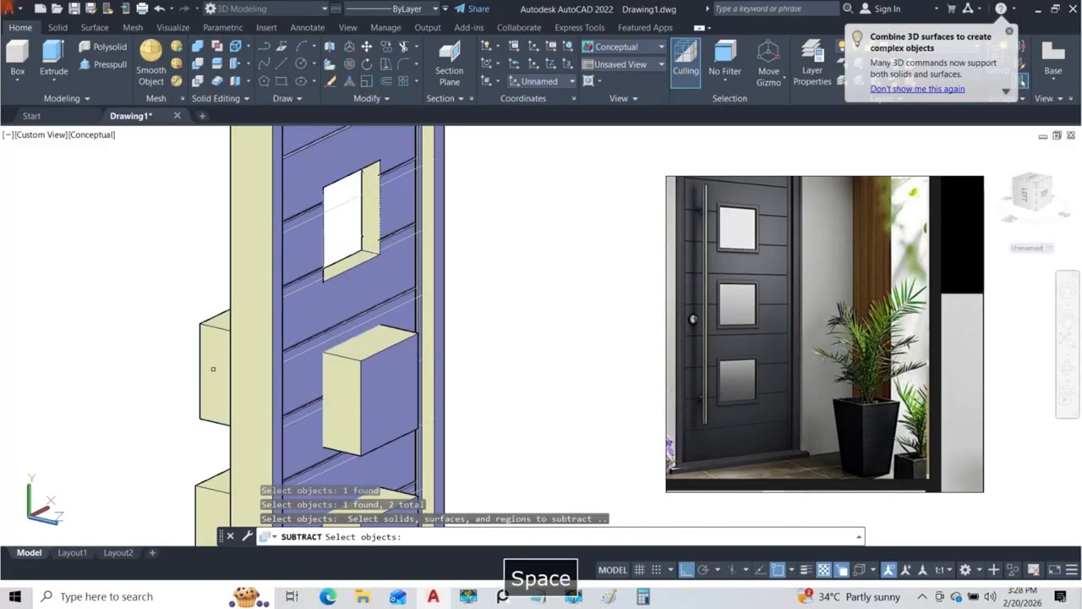
pyautogui.hotkey('ctrl', 'z')
pyautogui.press('Escape')
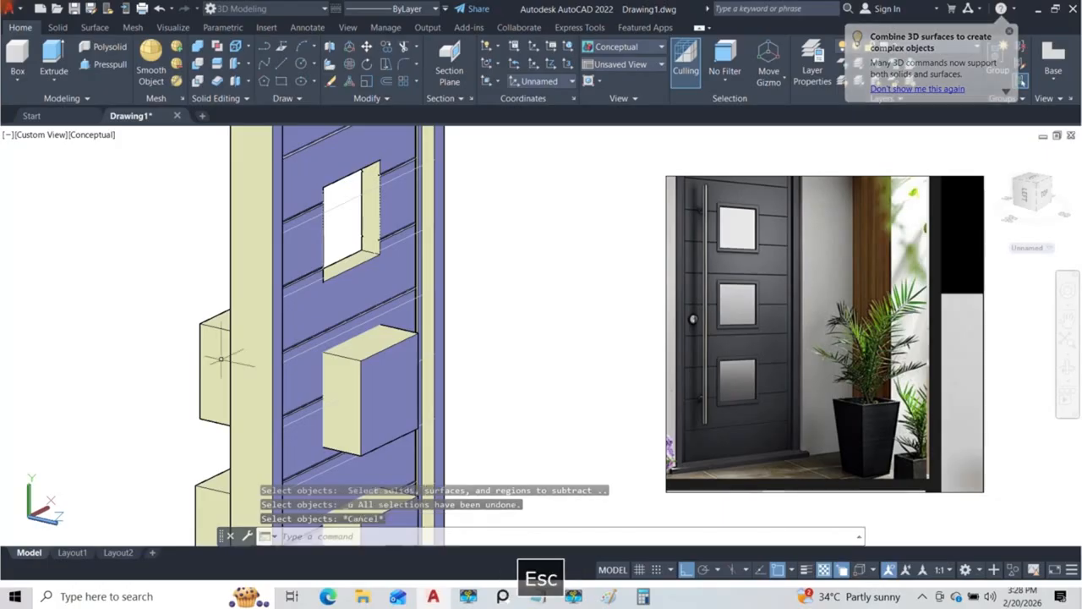
# Step: Subtract the middle window block from the door panel to cut the middle opening
pyautogui.click(201, 64)
pyautogui.click(322, 309)
pyautogui.click(377, 356)
pyautogui.press('Return')
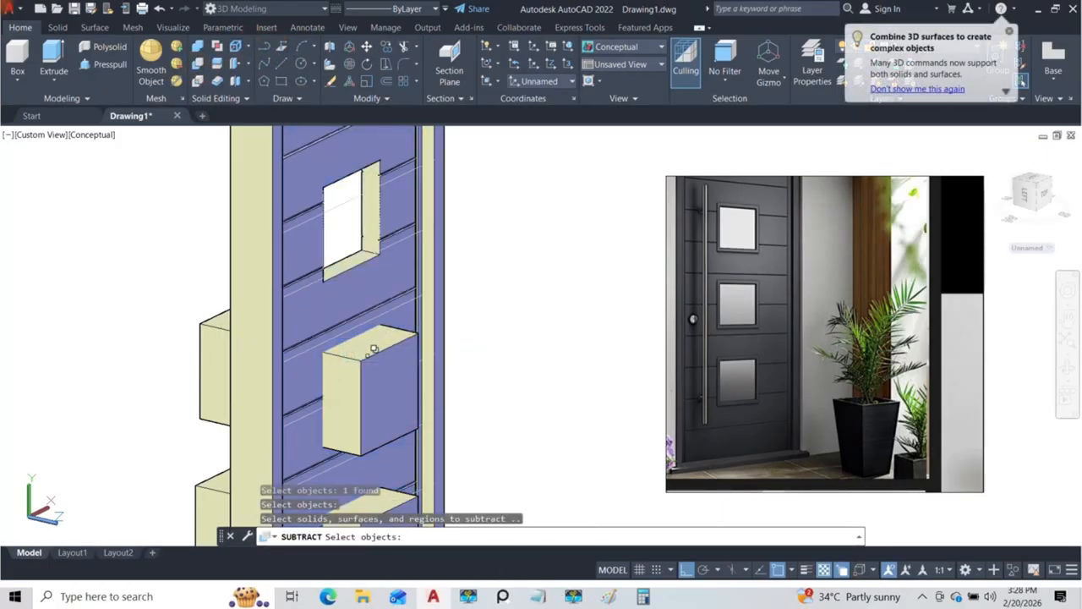
pyautogui.click(371, 391)
pyautogui.press('Return')
# Step: Subtract the bottom window block from the door panel to cut the bottom opening
pyautogui.moveTo(262, 350); pyautogui.dragTo(297, 302, button='middle')
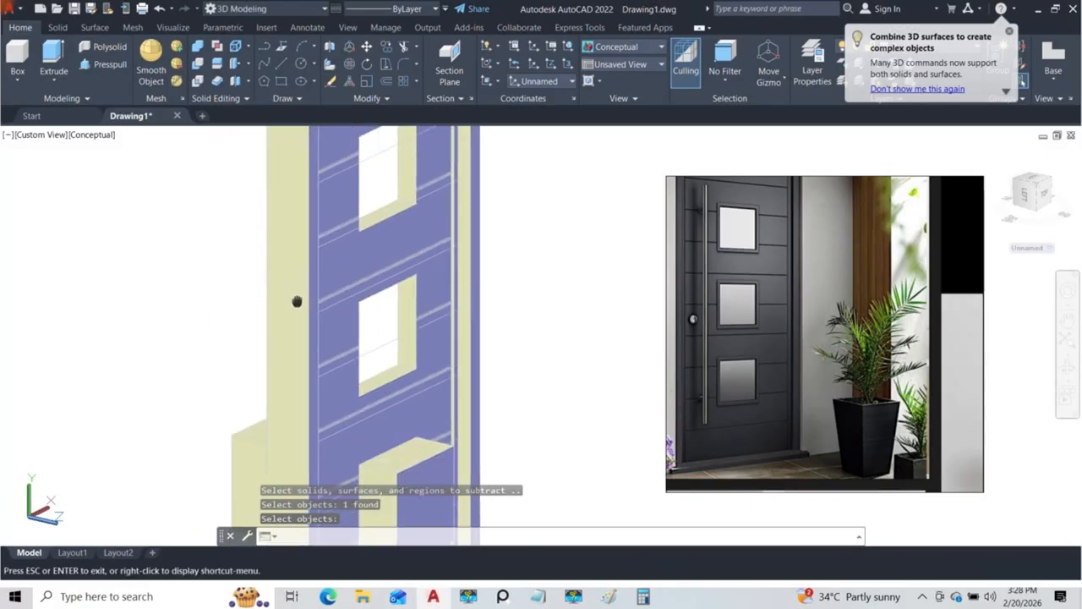
pyautogui.click(197, 63)
pyautogui.moveTo(334, 405); pyautogui.dragTo(366, 315, button='middle')
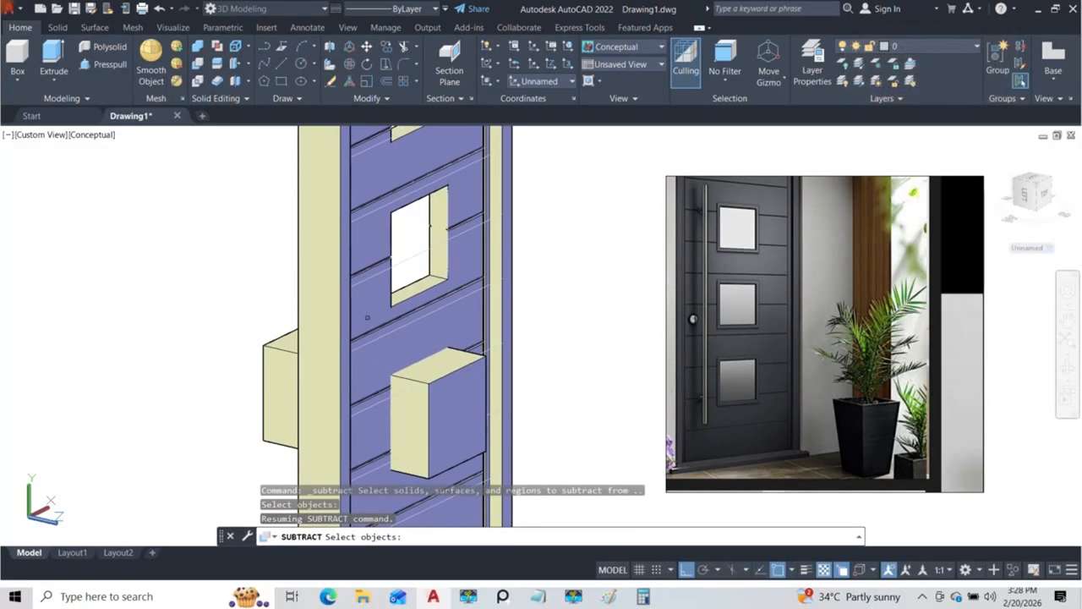
pyautogui.click(377, 363)
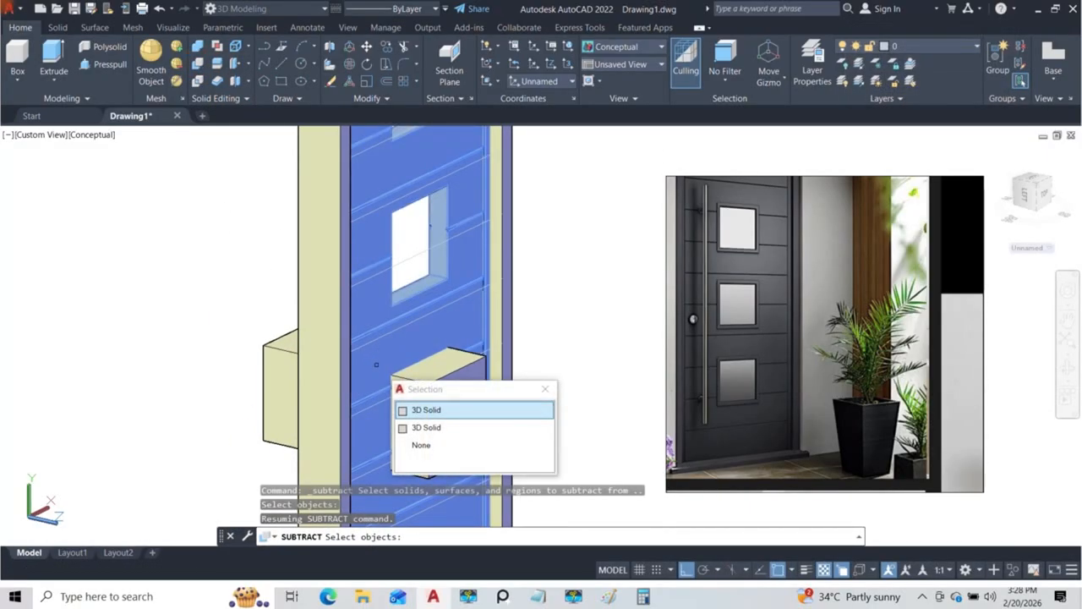
pyautogui.click(426, 409)
pyautogui.press('Return')
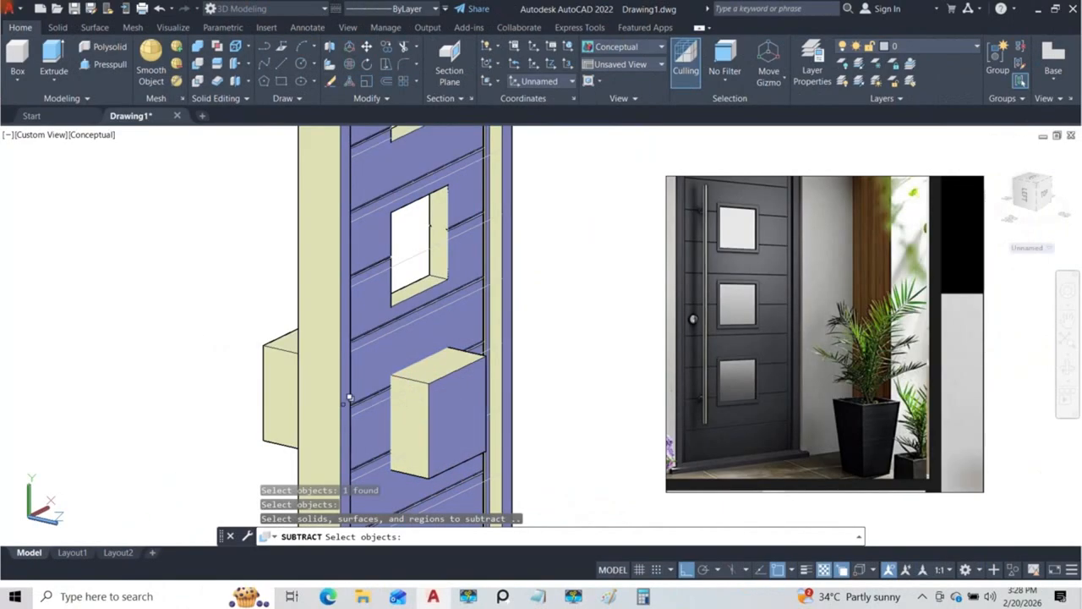
pyautogui.click(274, 385)
pyautogui.press('Return')
pyautogui.scroll(-3, 347, 347)
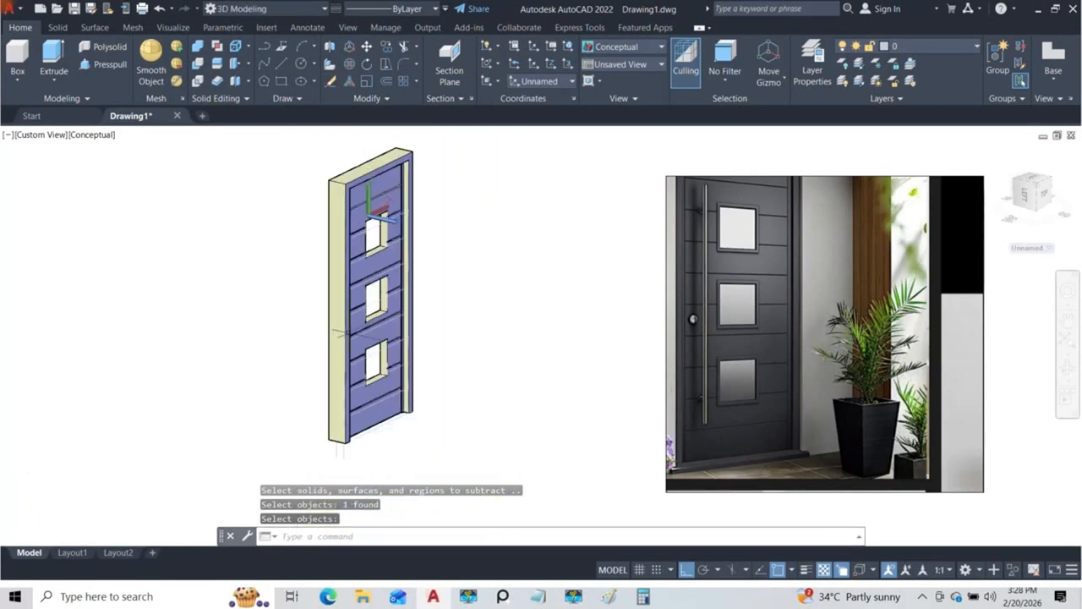
# Step: Examine the window openings from the front and compare their edges with the window trim in the reference photo
pyautogui.click(376, 335)
pyautogui.keyDown('shift'); pyautogui.moveTo(376, 336); pyautogui.dragTo(324, 337, button='middle'); pyautogui.keyUp('shift')
pyautogui.press('Return')
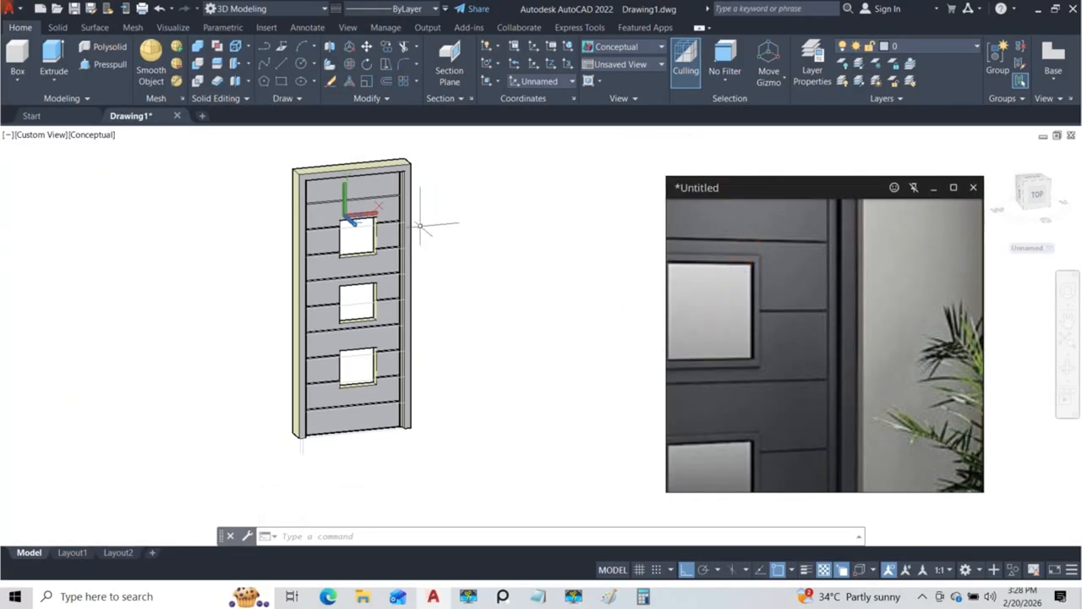
pyautogui.scroll(4, 420, 224)
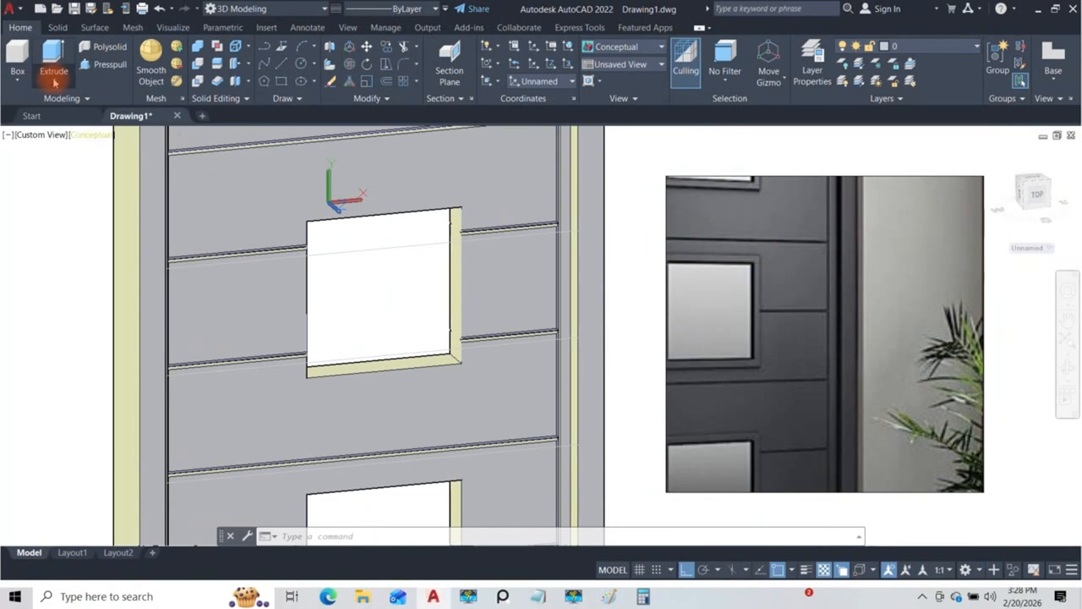
pyautogui.click(54, 81)
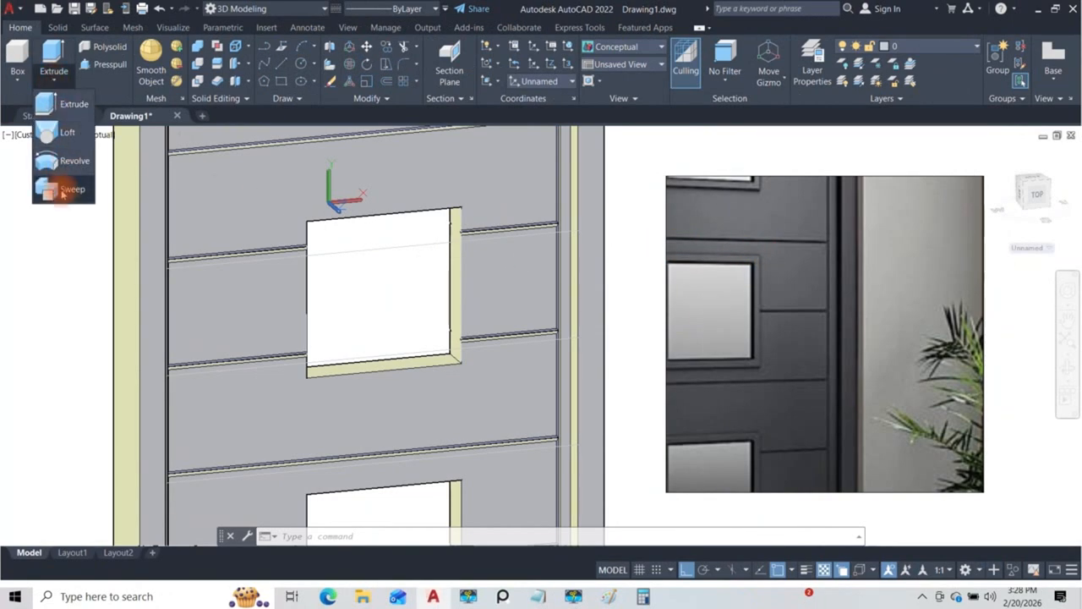
pyautogui.press('Escape')
pyautogui.keyDown('shift'); pyautogui.moveTo(355, 230); pyautogui.dragTo(411, 229, button='middle'); pyautogui.keyUp('shift')
pyautogui.scroll(3, 411, 229)
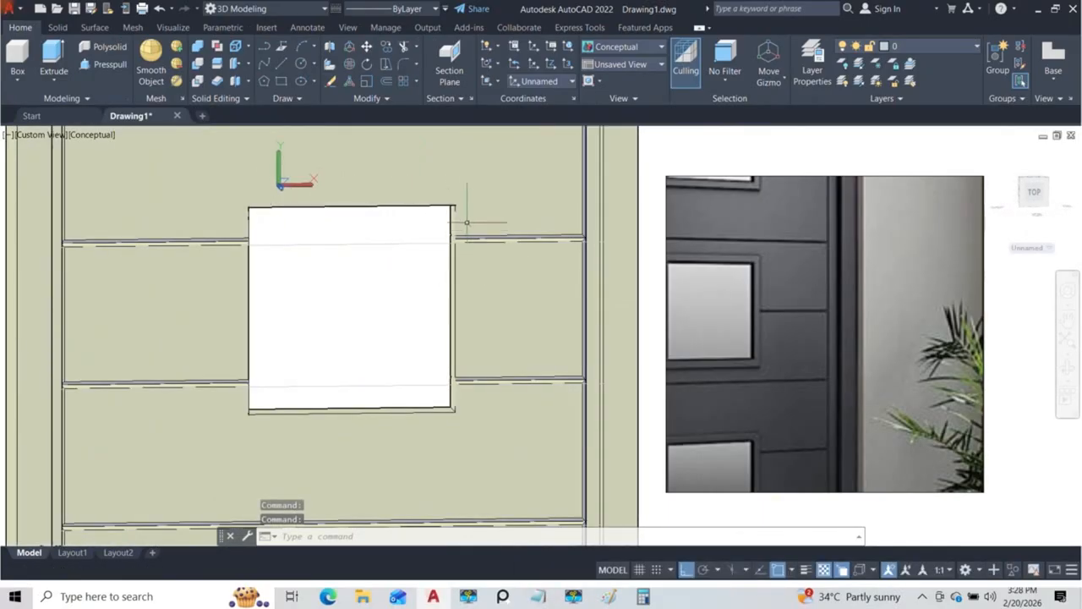
# Step: Set the coordinate system to World for drawing a trim profile at the window opening's upper corner
pyautogui.keyDown('shift'); pyautogui.moveTo(454, 208); pyautogui.dragTo(471, 266, button='middle'); pyautogui.keyUp('shift')
pyautogui.scroll(5, 445, 260)
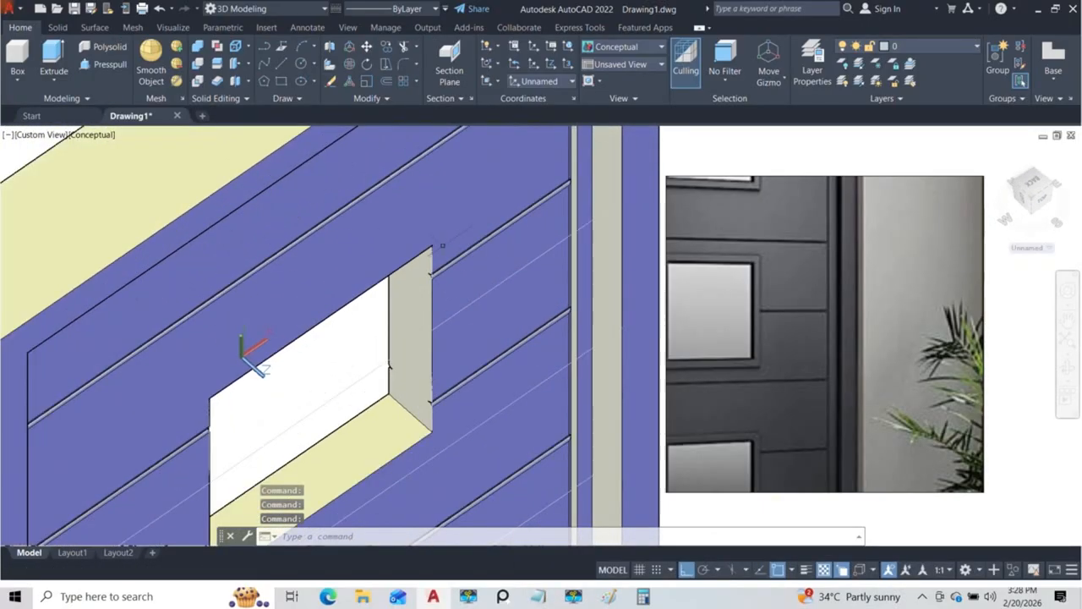
pyautogui.scroll(-5, 434, 223)
pyautogui.moveTo(434, 230)
pyautogui.keyDown('shift'); pyautogui.mouseDown(button='middle')
pyautogui.moveTo(445, 237)
pyautogui.moveTo(432, 240)
pyautogui.mouseUp(button='middle'); pyautogui.keyUp('shift')
pyautogui.scroll(4, 432, 240)
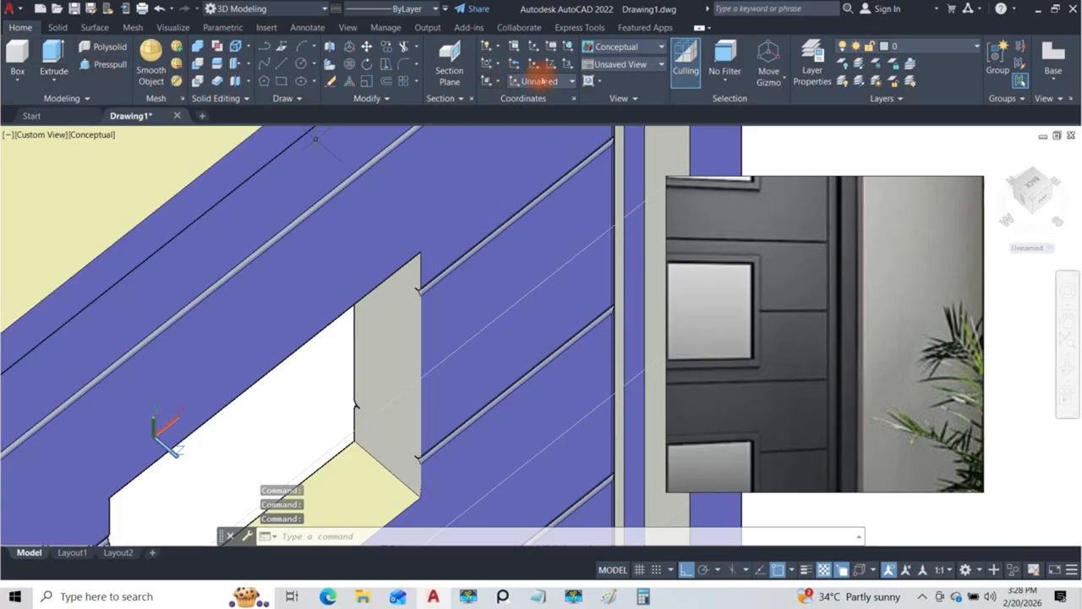
pyautogui.click(550, 82)
pyautogui.click(531, 119)
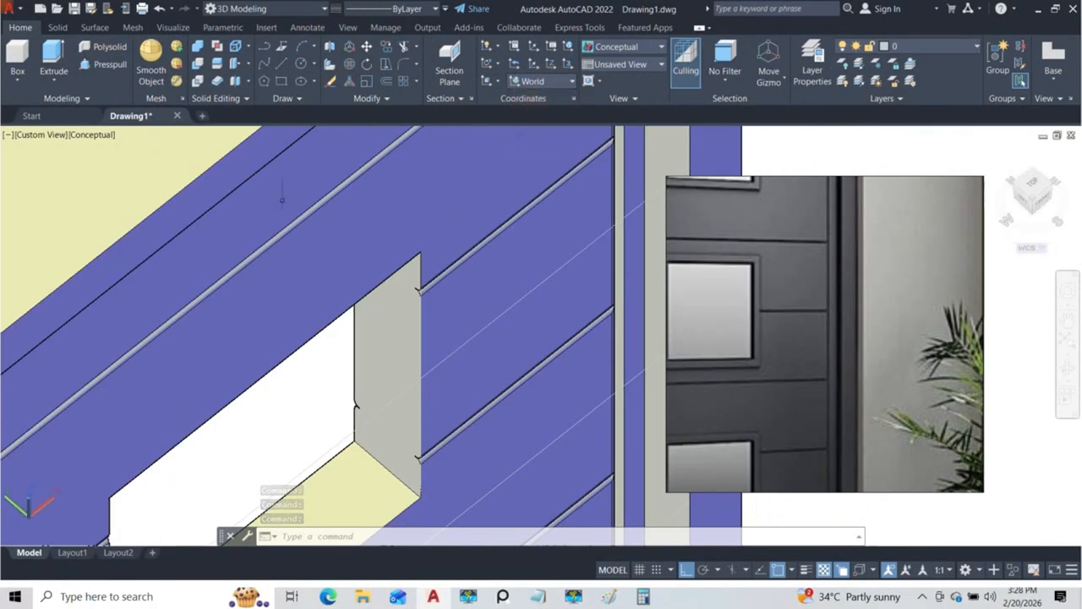
pyautogui.click(273, 82)
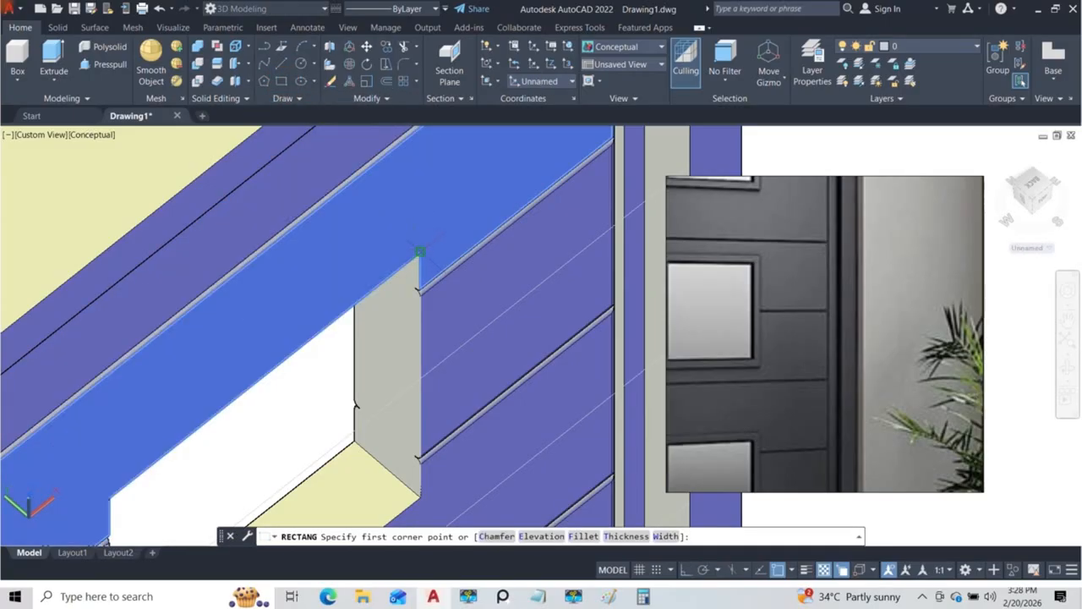
pyautogui.click(420, 252)
pyautogui.scroll(3, 437, 240)
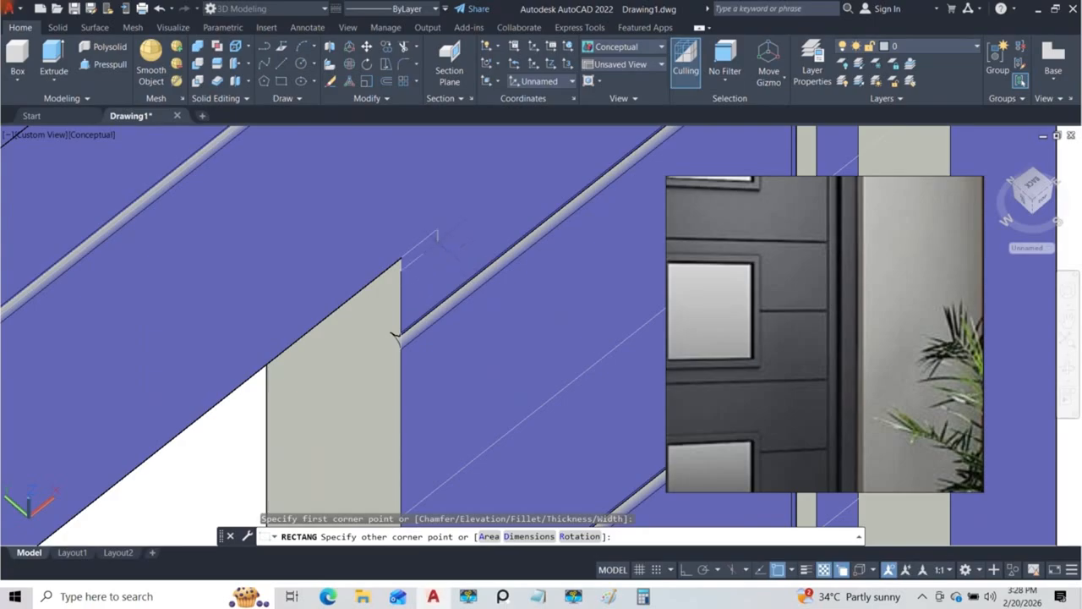
pyautogui.press('Escape')
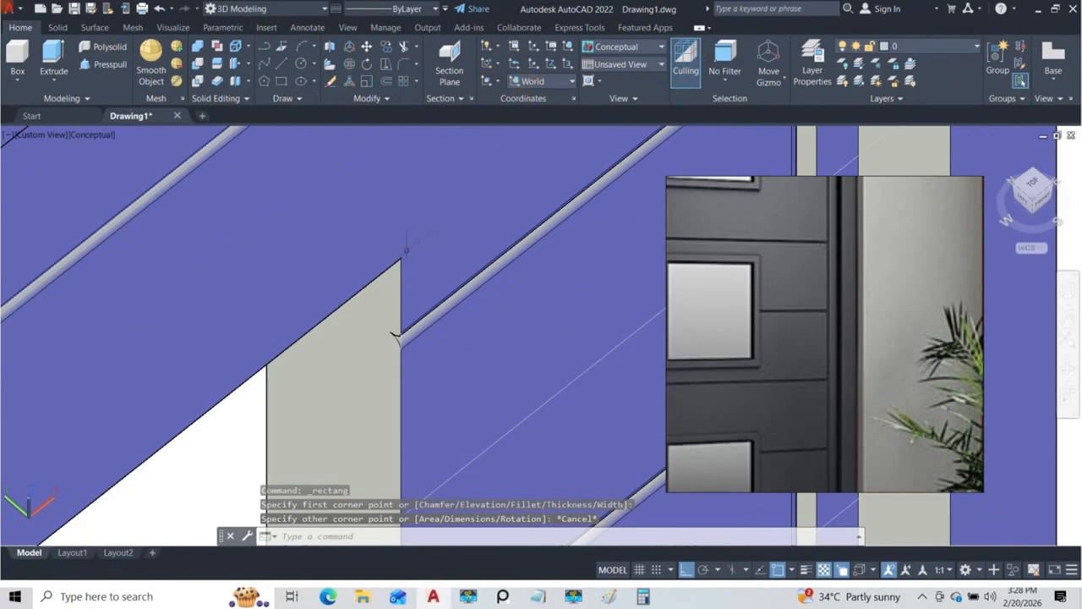
# Step: Draw a small, narrow rectangle in the empty space in front of the door's base as the window trim profile
pyautogui.write('rec')
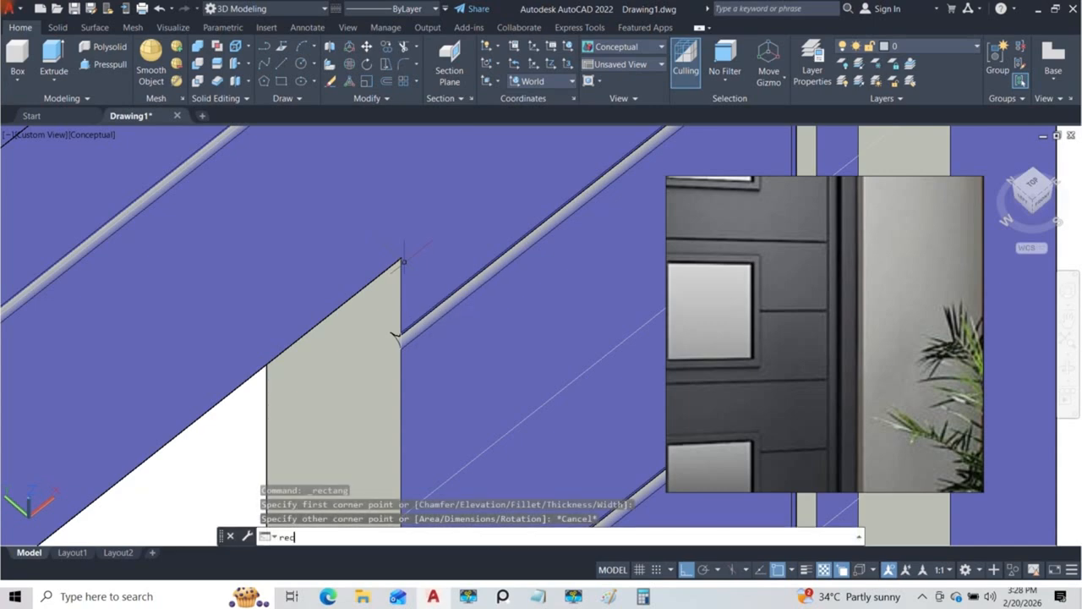
pyautogui.press('space')
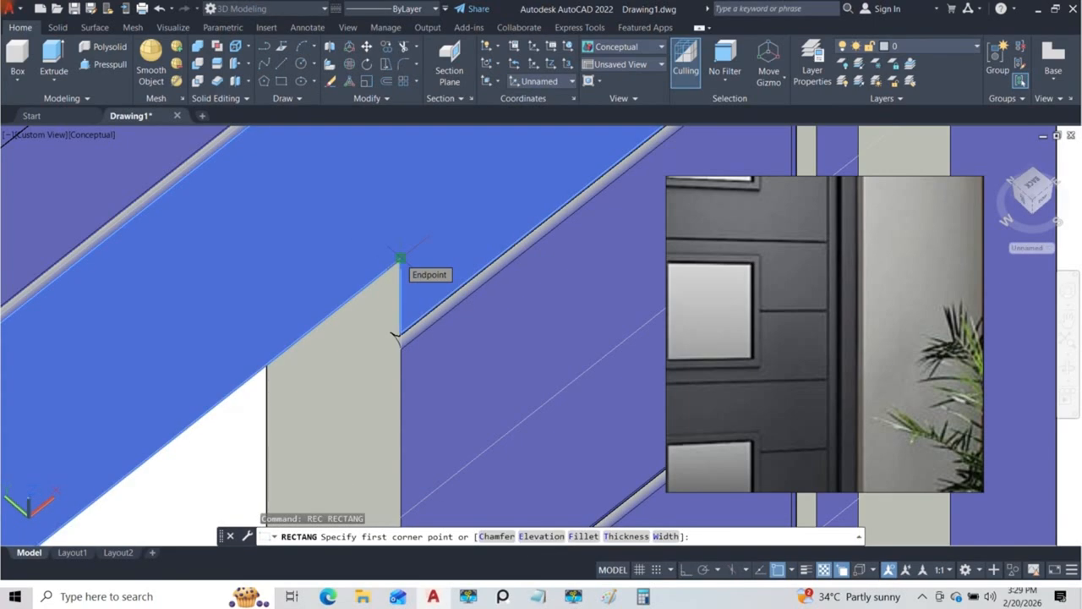
pyautogui.scroll(-5, 395, 336)
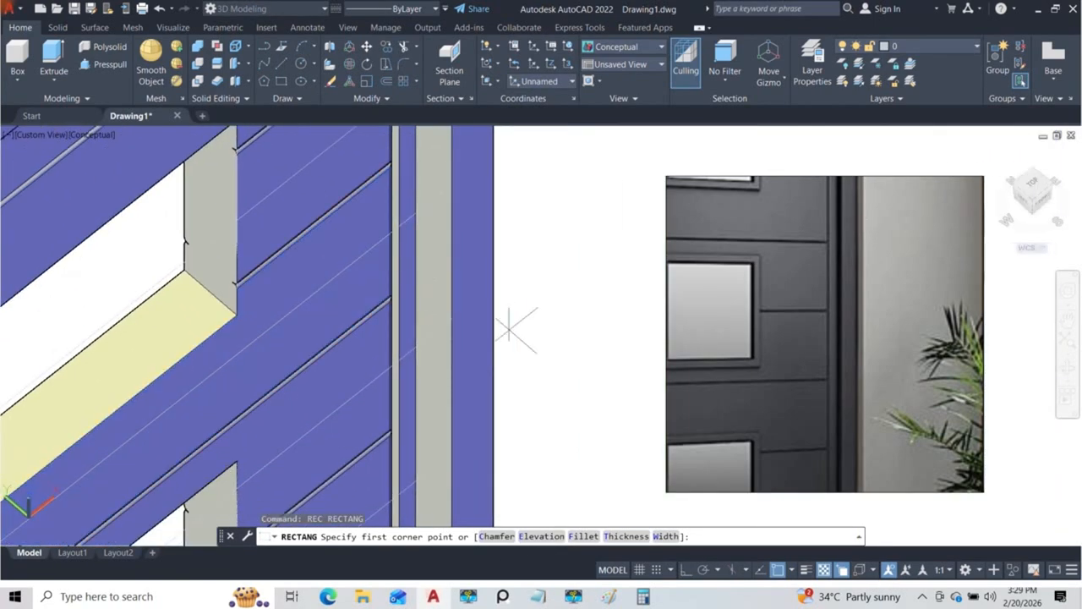
pyautogui.scroll(-5, 571, 351)
pyautogui.scroll(6, 359, 391)
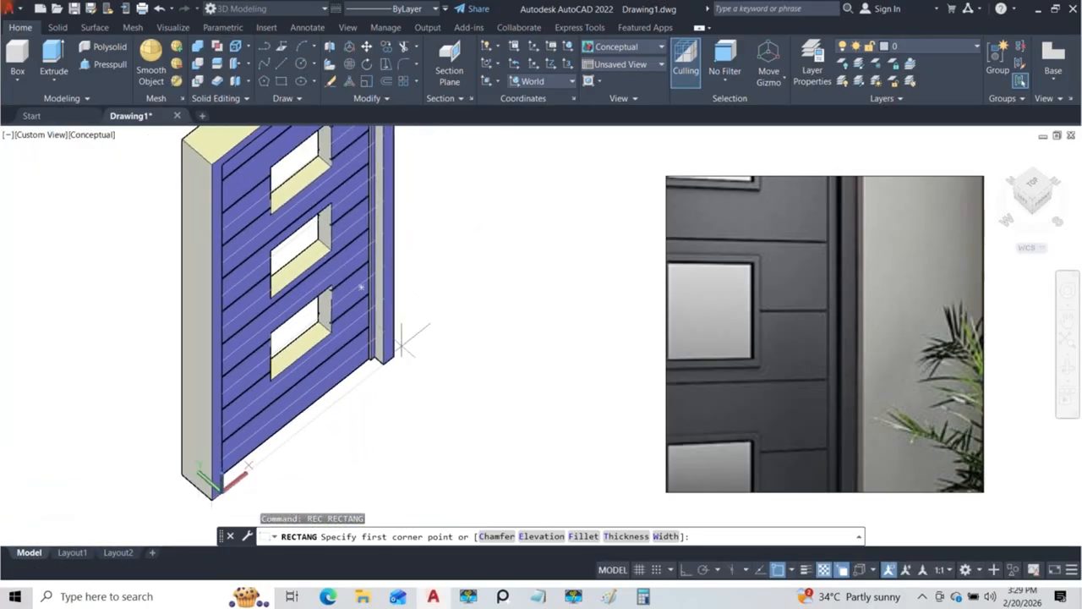
pyautogui.click(347, 391)
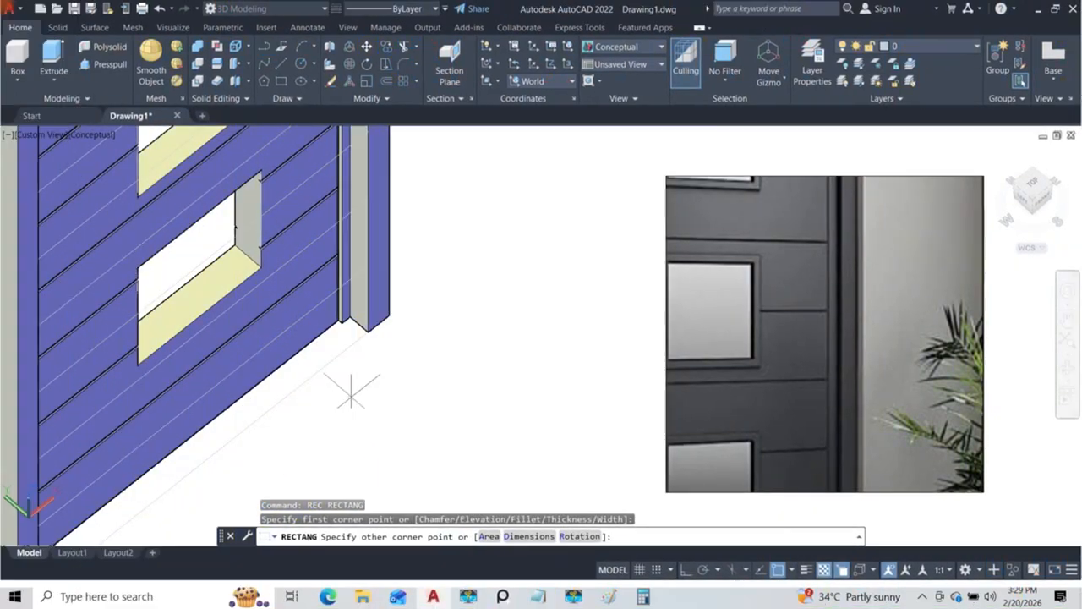
pyautogui.scroll(5, 357, 389)
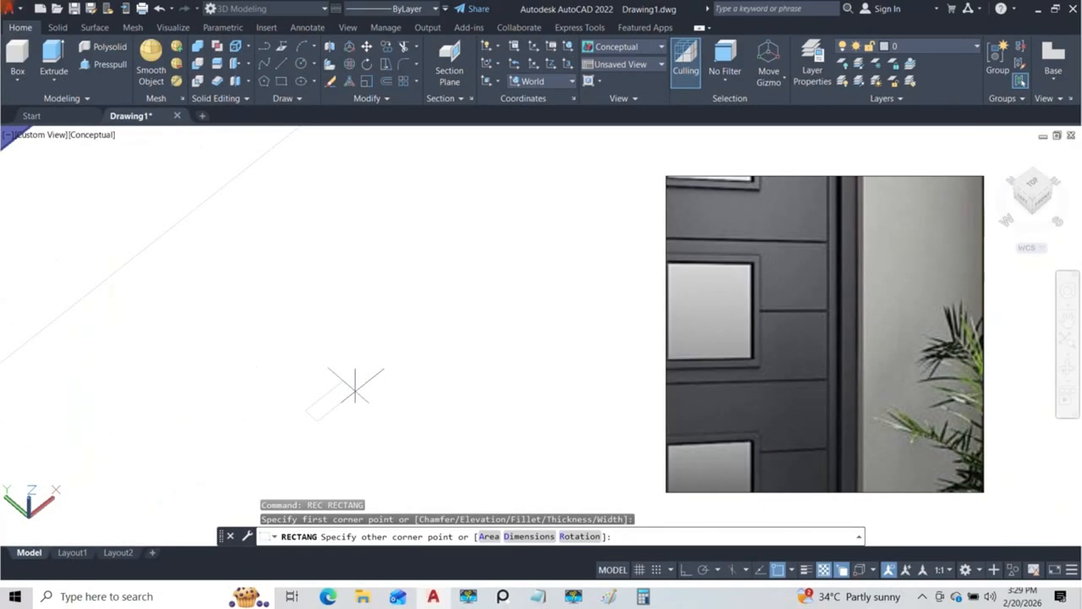
pyautogui.click(402, 394)
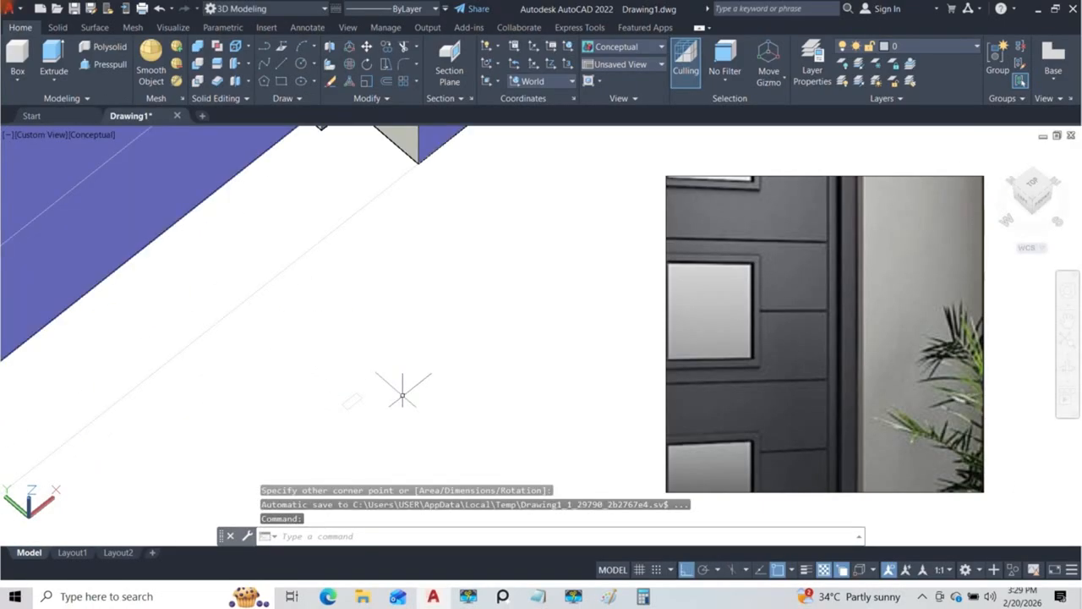
# Step: Move the small rectangular trim profile from its corner onto the upper front corner of the top window opening
pyautogui.click(324, 391)
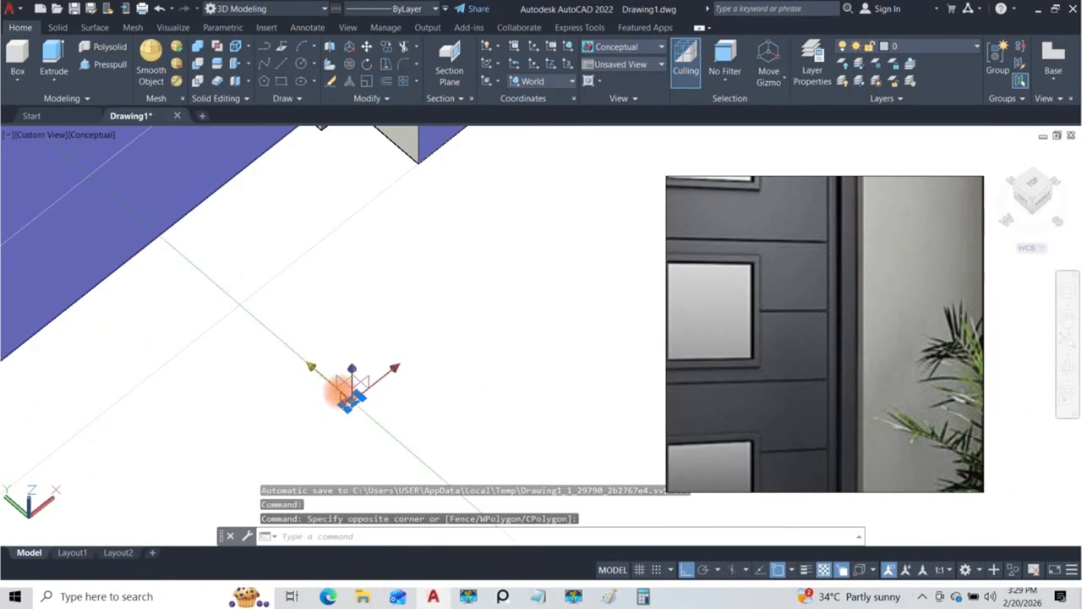
pyautogui.click(344, 392)
pyautogui.write('m')
pyautogui.press('Return')
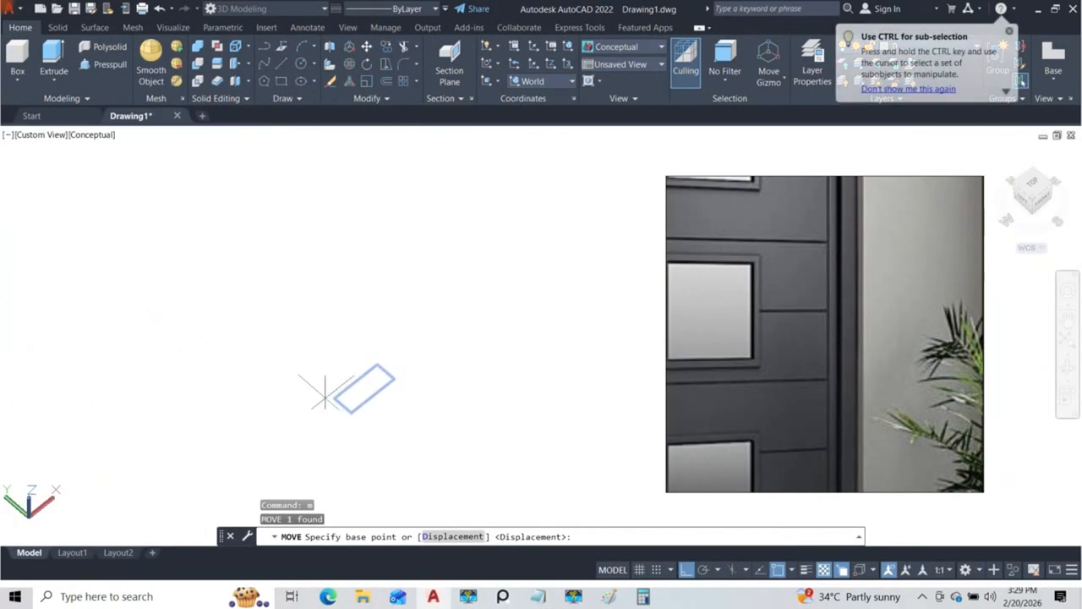
pyautogui.click(334, 397)
pyautogui.scroll(3, 387, 399)
pyautogui.scroll(-2, 375, 386)
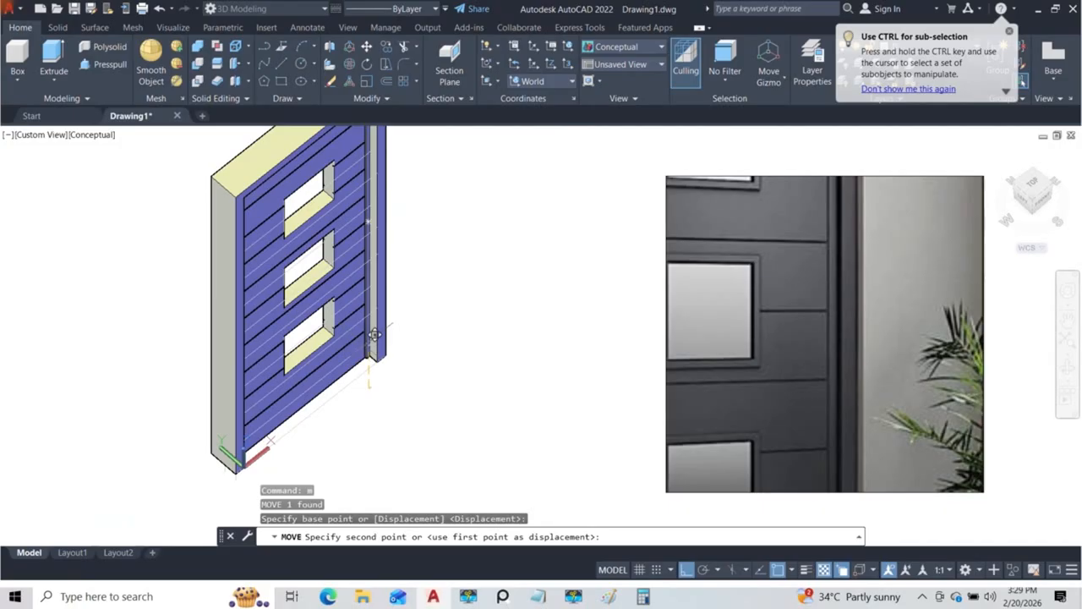
pyautogui.scroll(4, 344, 216)
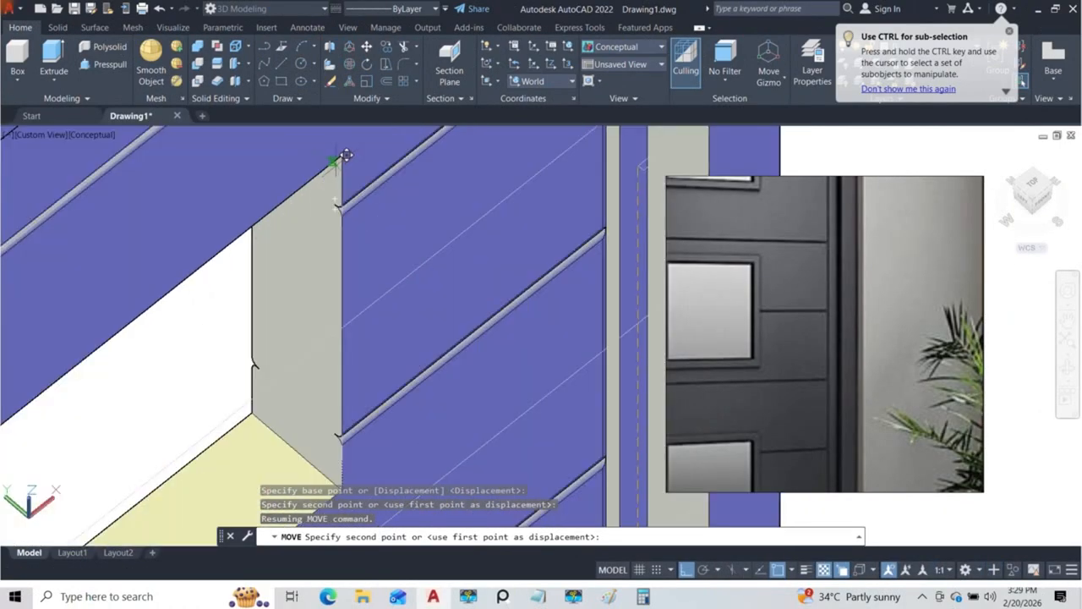
pyautogui.scroll(5, 346, 154)
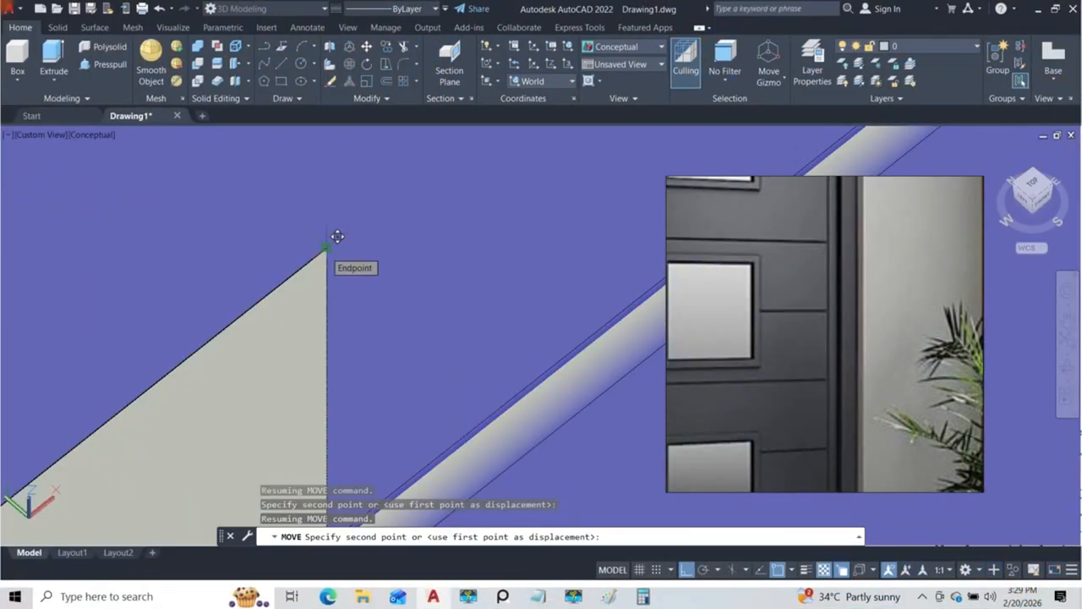
pyautogui.click(338, 237)
pyautogui.scroll(-3, 343, 269)
pyautogui.scroll(2, 346, 267)
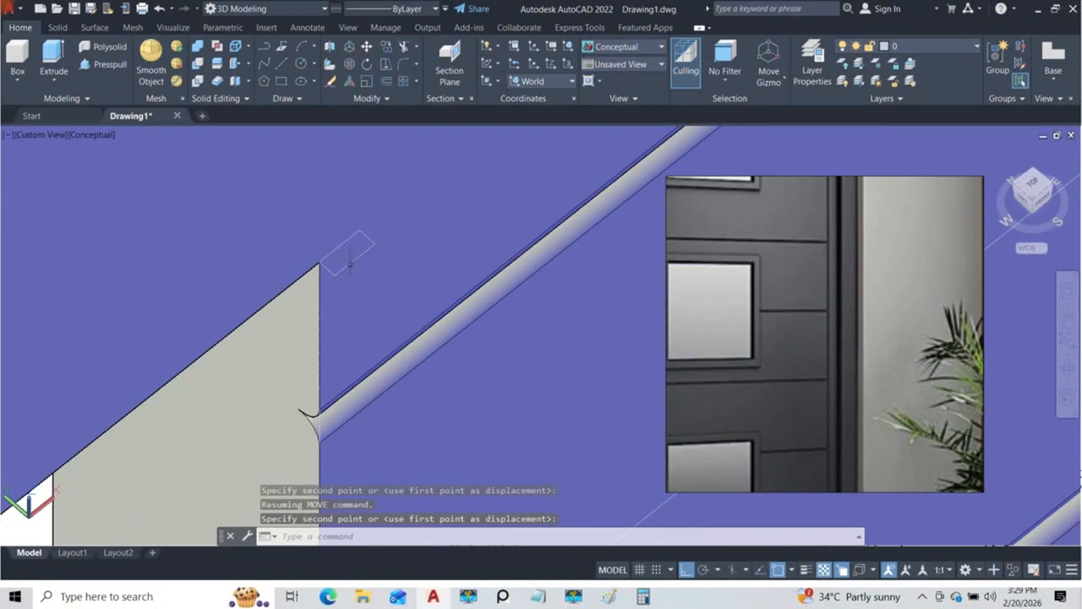
pyautogui.click(350, 265)
pyautogui.click(423, 316)
pyautogui.keyDown('shift'); pyautogui.moveTo(361, 321); pyautogui.dragTo(404, 258, button='middle'); pyautogui.keyUp('shift')
pyautogui.keyDown('shift'); pyautogui.moveTo(343, 320); pyautogui.dragTo(321, 292, button='middle'); pyautogui.keyUp('shift')
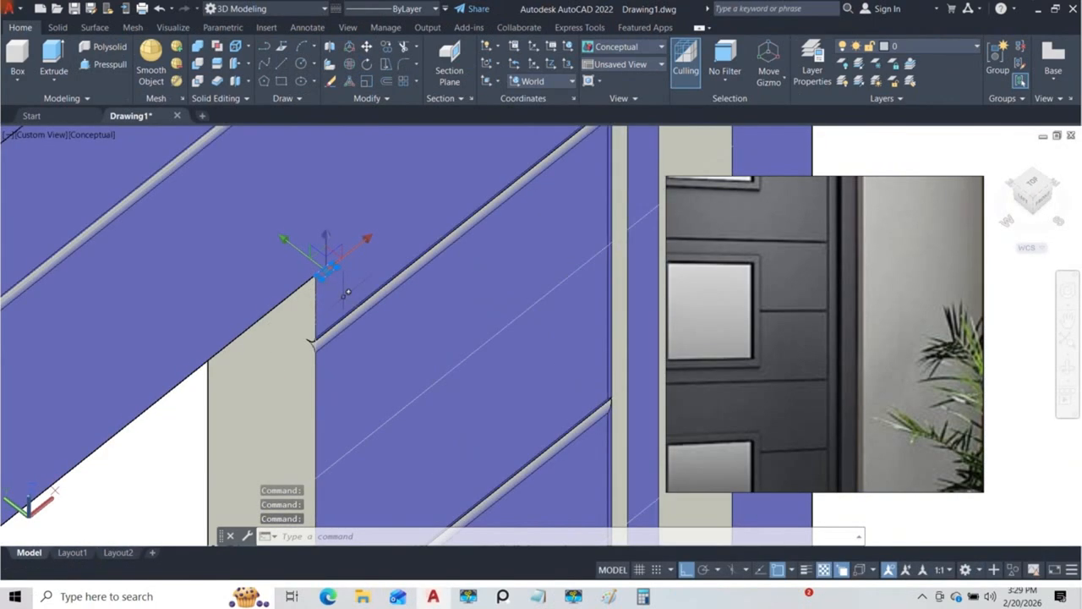
pyautogui.write('co')
pyautogui.press('Return')
pyautogui.scroll(2, 325, 278)
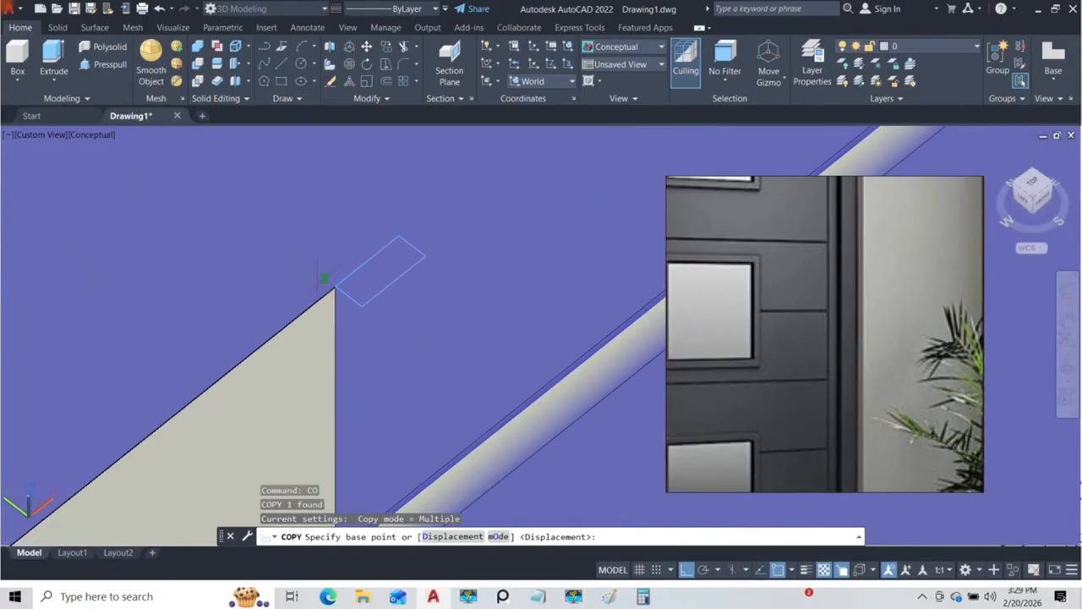
pyautogui.click(336, 287)
pyautogui.scroll(-8, 334, 258)
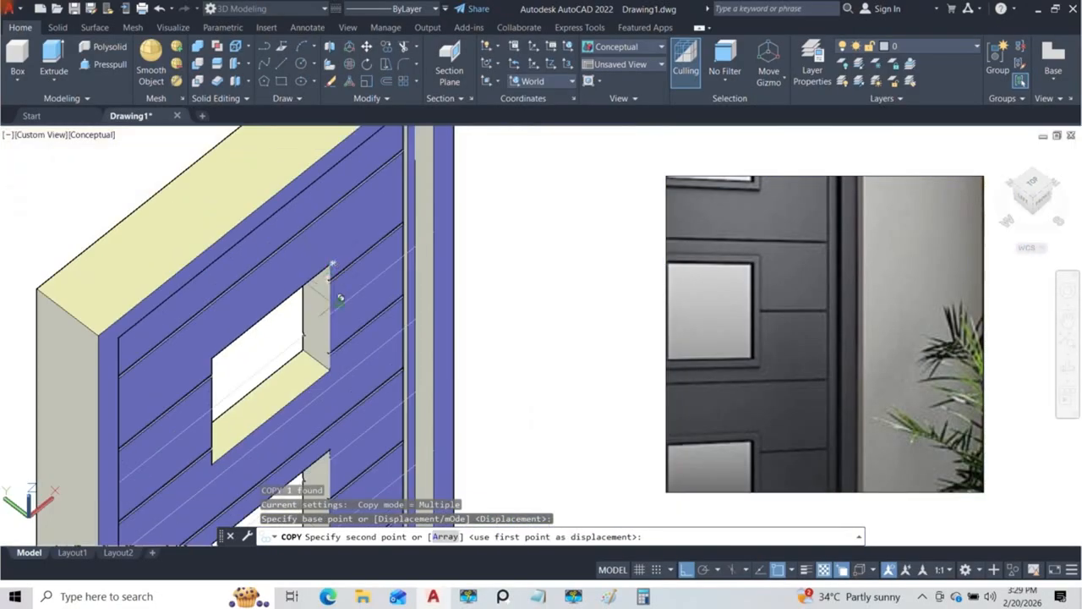
pyautogui.moveTo(332, 340); pyautogui.dragTo(319, 223, button='middle')
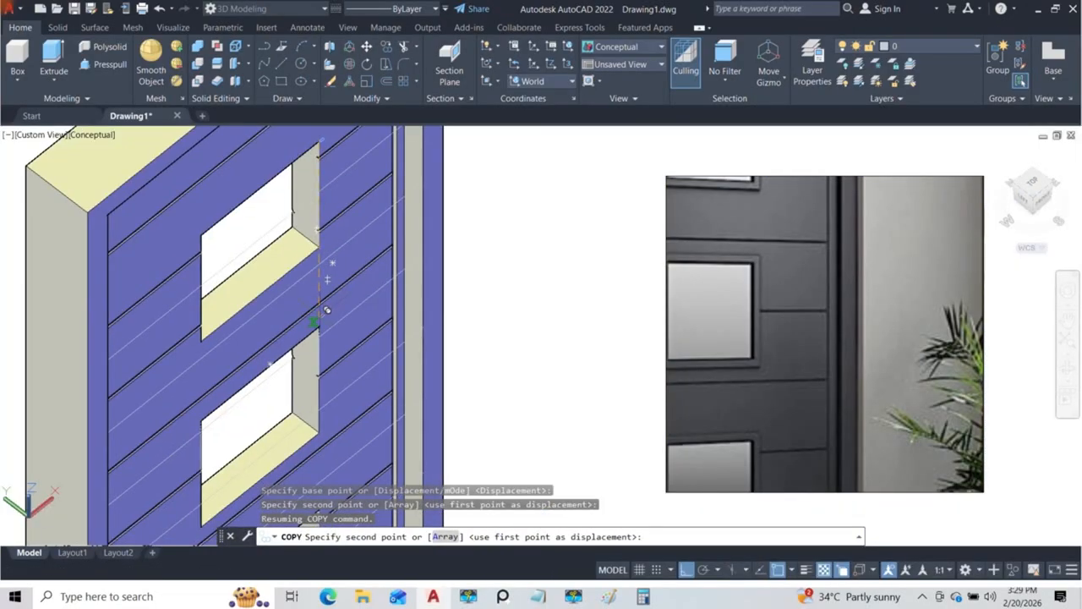
pyautogui.press('Escape')
# Step: Sweep the small rectangular profile along the polyline outline of the top window opening to form its trim
pyautogui.scroll(4, 321, 287)
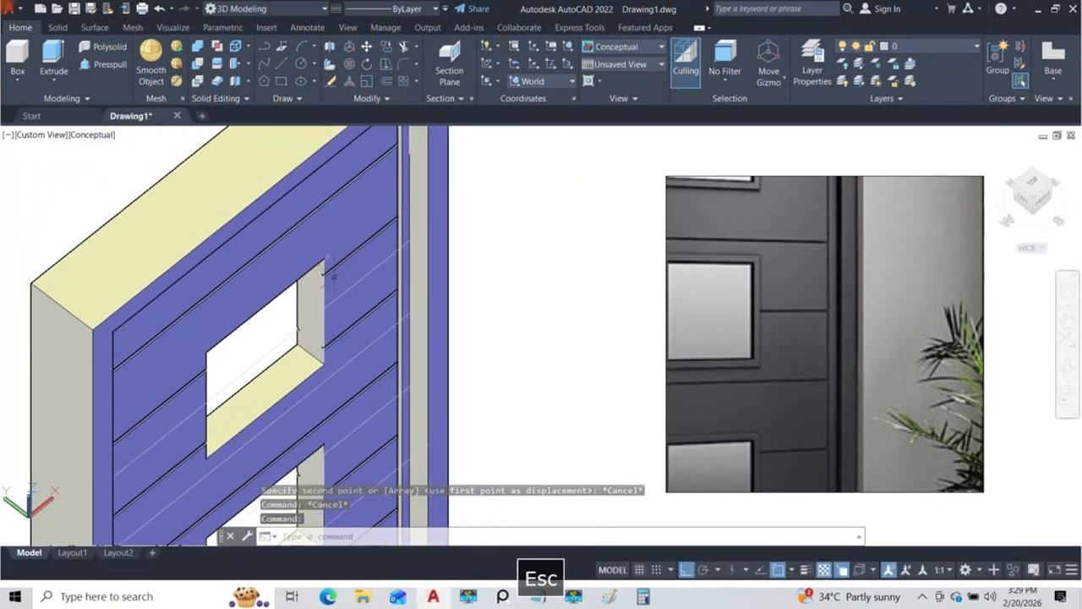
pyautogui.scroll(-2, 310, 249)
pyautogui.keyDown('shift'); pyautogui.moveTo(310, 249); pyautogui.dragTo(326, 206, button='middle'); pyautogui.keyUp('shift')
pyautogui.scroll(3, 326, 206)
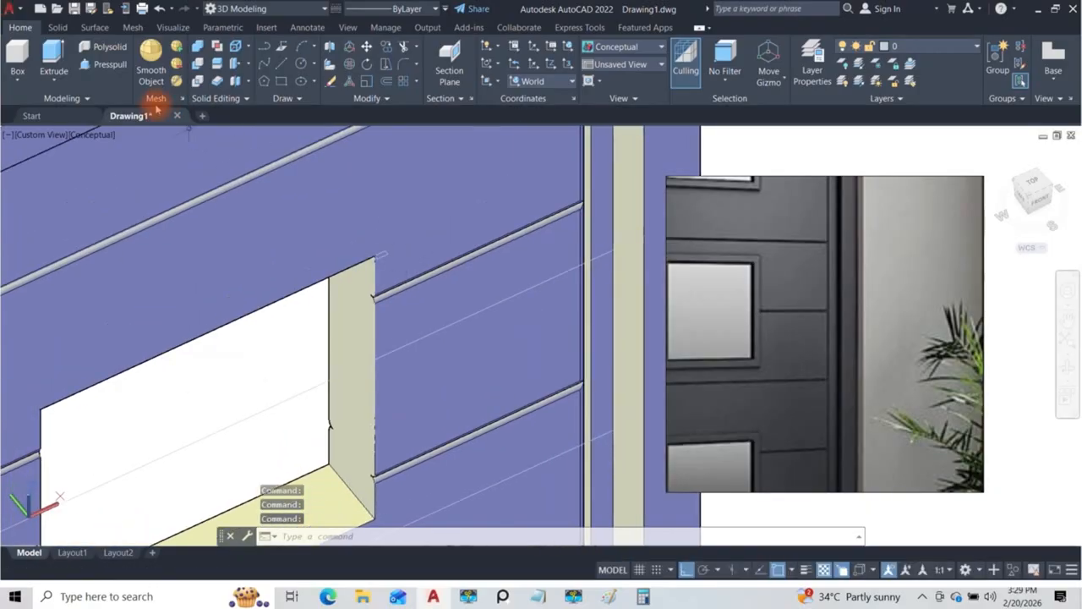
pyautogui.click(56, 84)
pyautogui.click(64, 189)
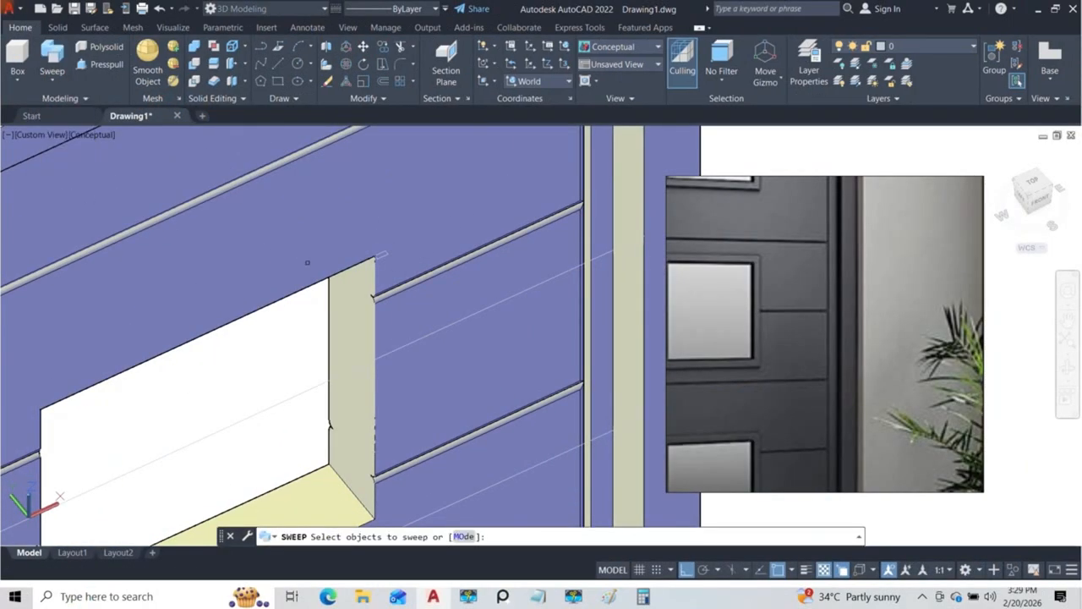
pyautogui.scroll(2, 373, 253)
pyautogui.click(403, 258)
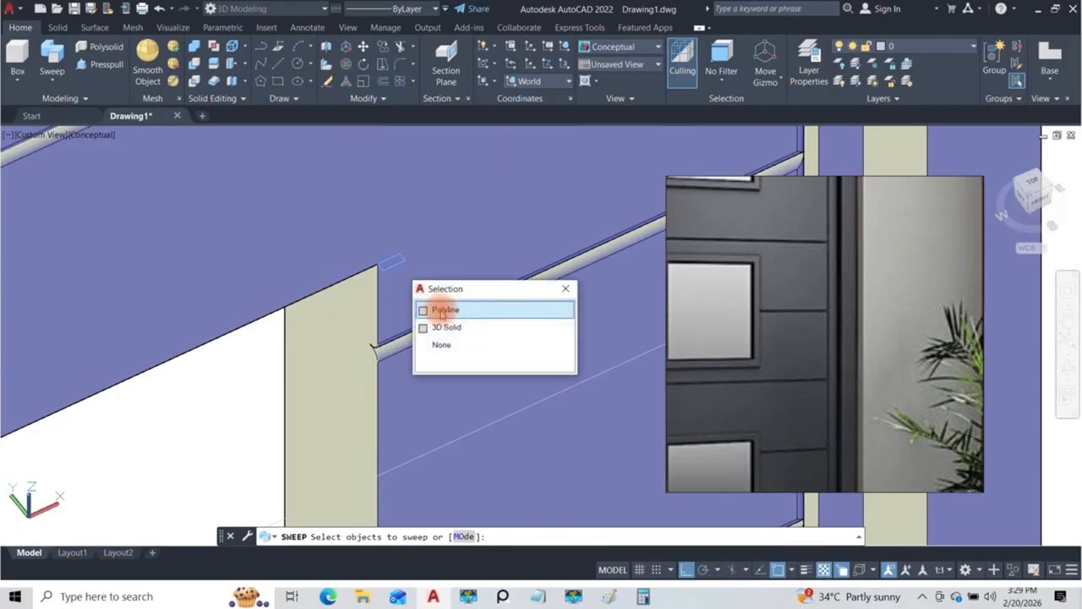
pyautogui.click(445, 310)
pyautogui.press('Return')
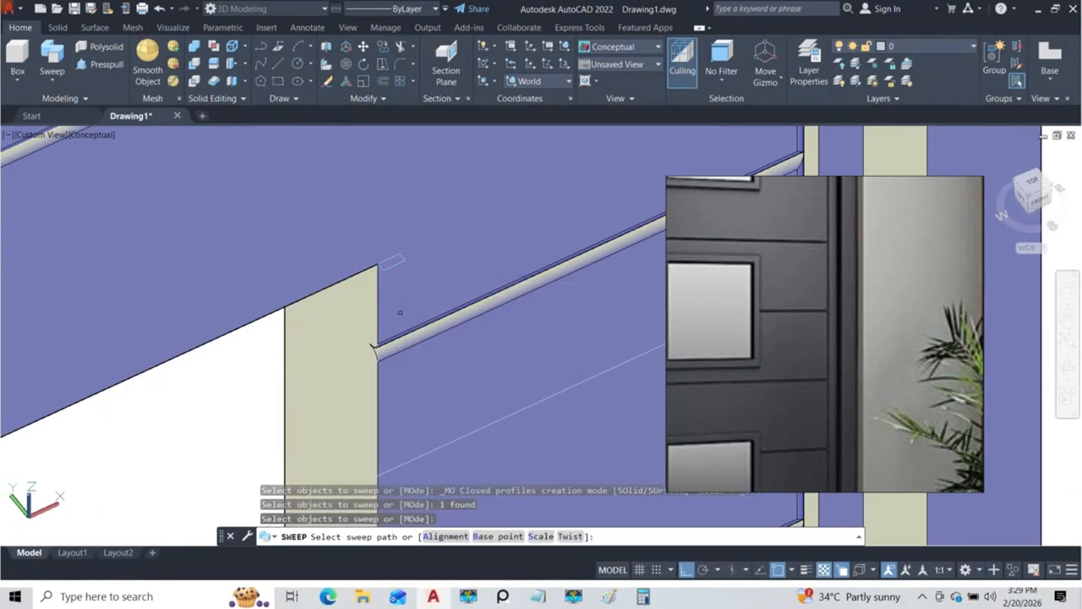
pyautogui.scroll(4, 385, 355)
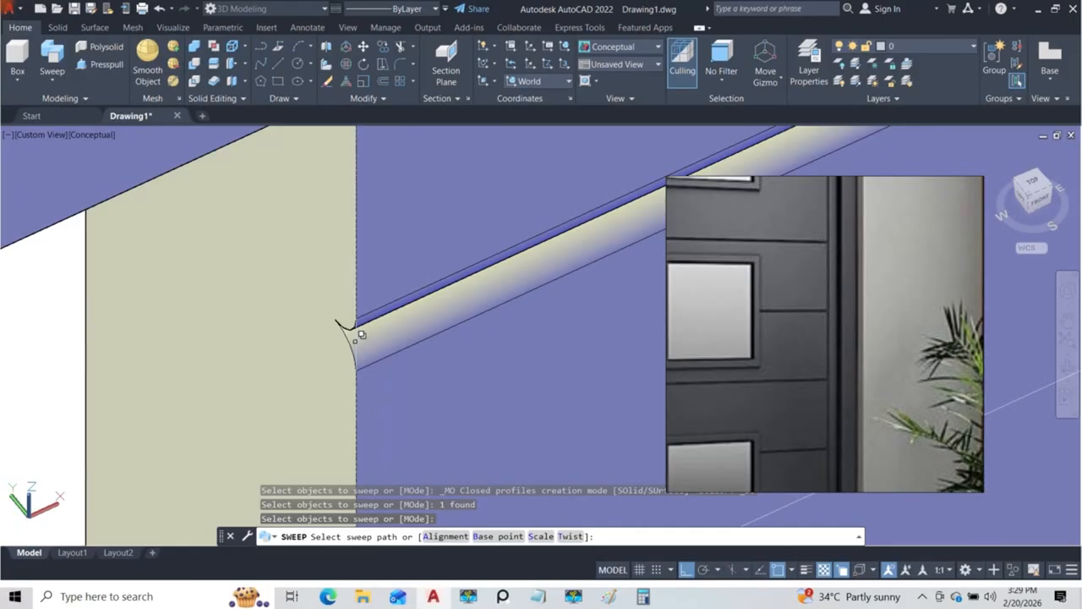
pyautogui.click(357, 338)
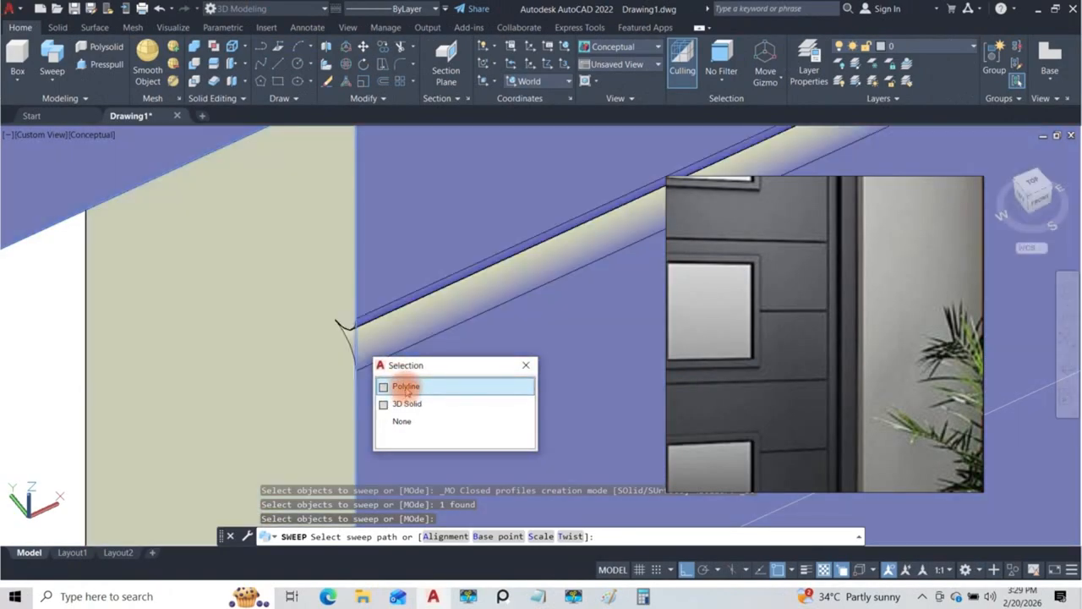
pyautogui.click(404, 386)
pyautogui.scroll(-5, 384, 313)
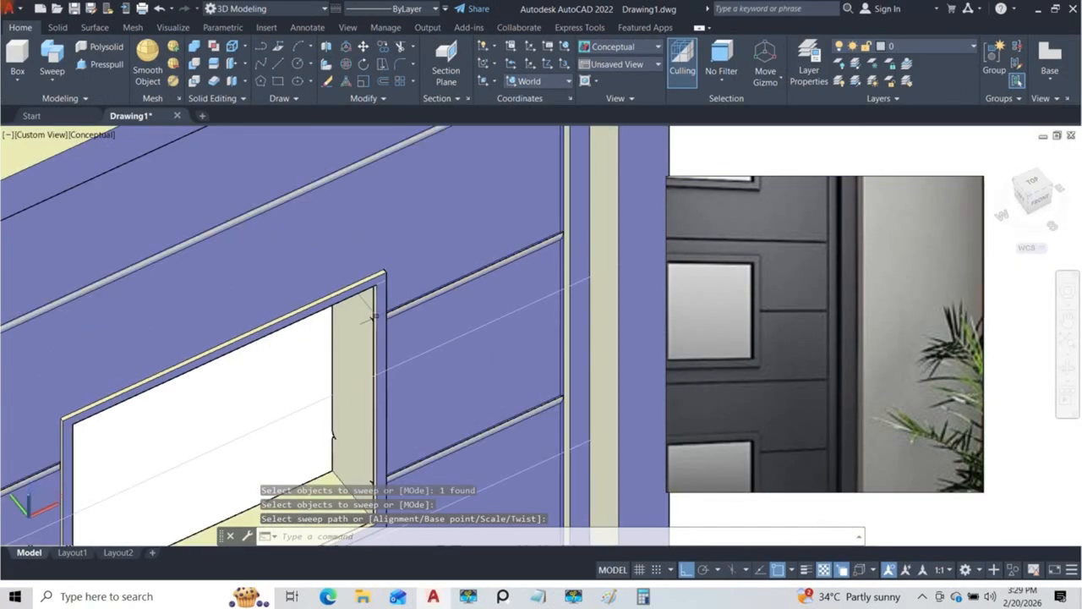
pyautogui.moveTo(385, 312)
pyautogui.keyDown('shift'); pyautogui.mouseDown(button='middle')
pyautogui.moveTo(313, 235)
pyautogui.moveTo(415, 307)
pyautogui.moveTo(496, 321)
pyautogui.moveTo(550, 307)
pyautogui.moveTo(310, 285)
pyautogui.moveTo(554, 292)
pyautogui.moveTo(331, 295)
pyautogui.moveTo(388, 296)
pyautogui.mouseUp(button='middle'); pyautogui.keyUp('shift')
# Step: Copy the top window's swept trim onto the middle window opening, using the opening's upper corner as the base point
pyautogui.scroll(8, 388, 295)
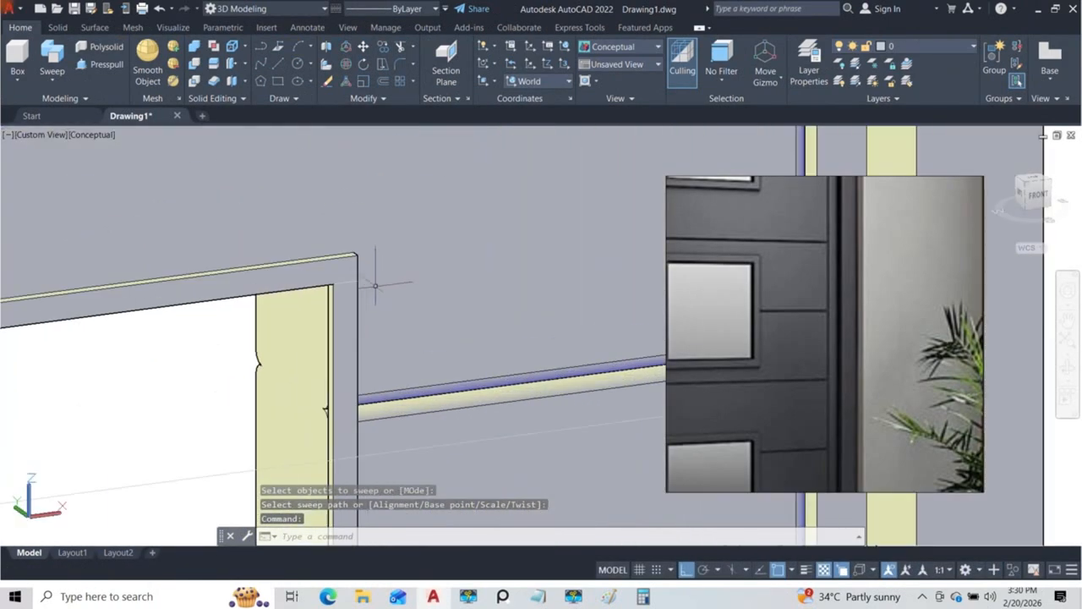
pyautogui.click(361, 263)
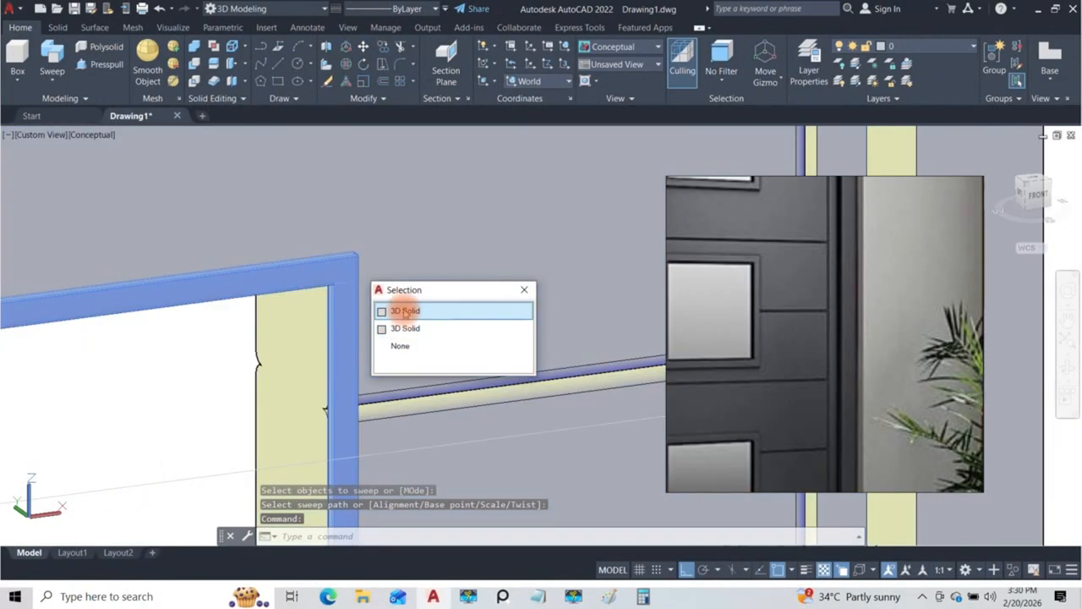
pyautogui.click(397, 309)
pyautogui.scroll(-12, 330, 233)
pyautogui.keyDown('shift'); pyautogui.moveTo(331, 286); pyautogui.dragTo(332, 296, button='middle'); pyautogui.keyUp('shift')
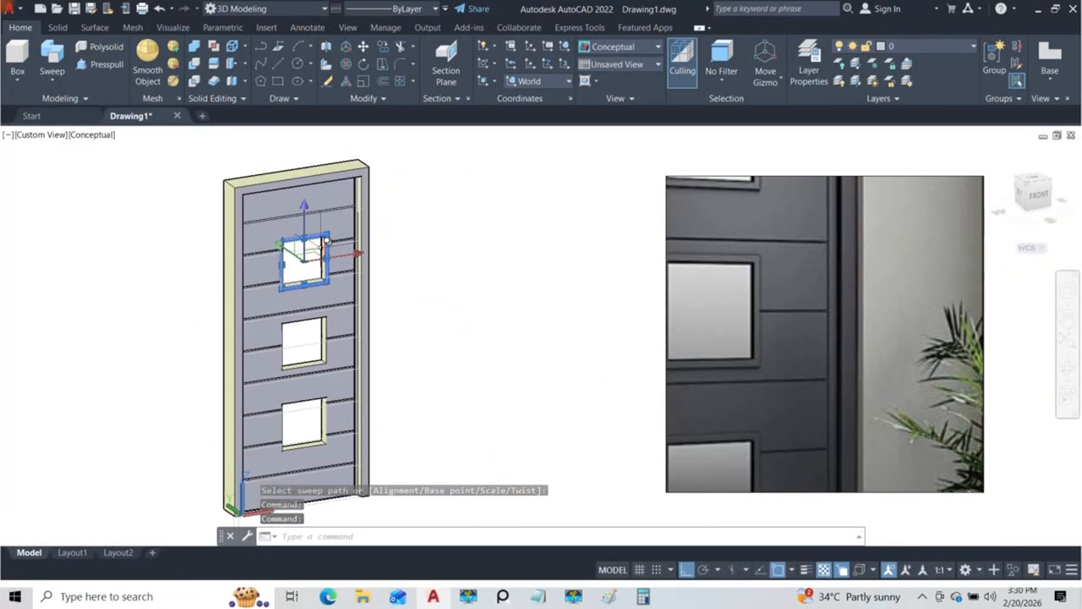
pyautogui.scroll(5, 326, 229)
pyautogui.scroll(4, 326, 229)
pyautogui.moveTo(363, 209); pyautogui.dragTo(338, 260, button='middle')
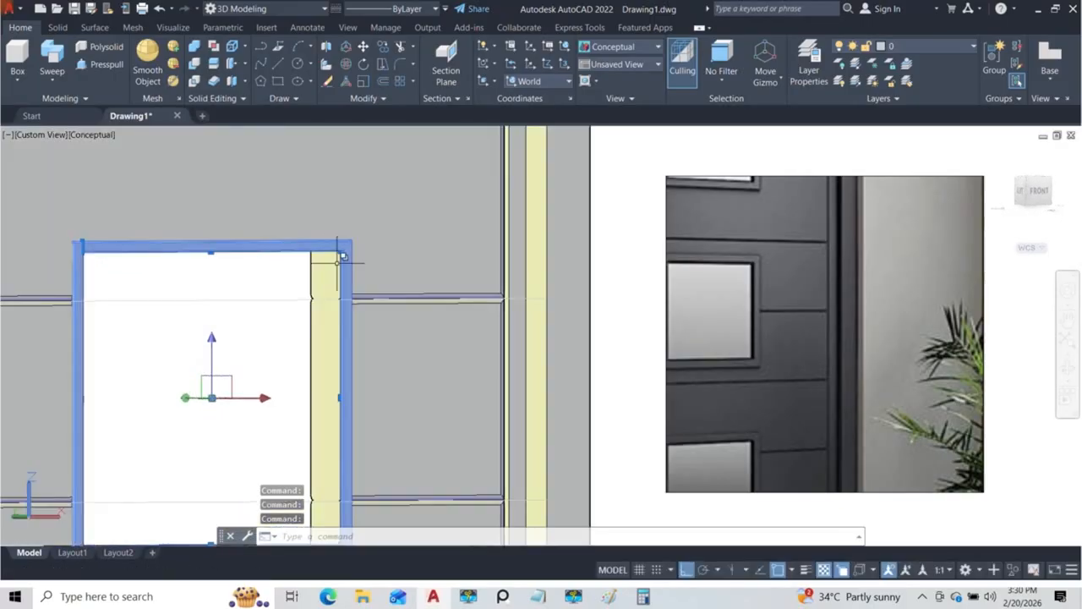
pyautogui.scroll(7, 338, 261)
pyautogui.scroll(2, 359, 219)
pyautogui.moveTo(359, 219)
pyautogui.keyDown('shift'); pyautogui.mouseDown(button='middle')
pyautogui.moveTo(369, 213)
pyautogui.moveTo(350, 237)
pyautogui.moveTo(367, 223)
pyautogui.mouseUp(button='middle'); pyautogui.keyUp('shift')
pyautogui.keyDown('shift'); pyautogui.moveTo(348, 347); pyautogui.dragTo(345, 365, button='middle'); pyautogui.keyUp('shift')
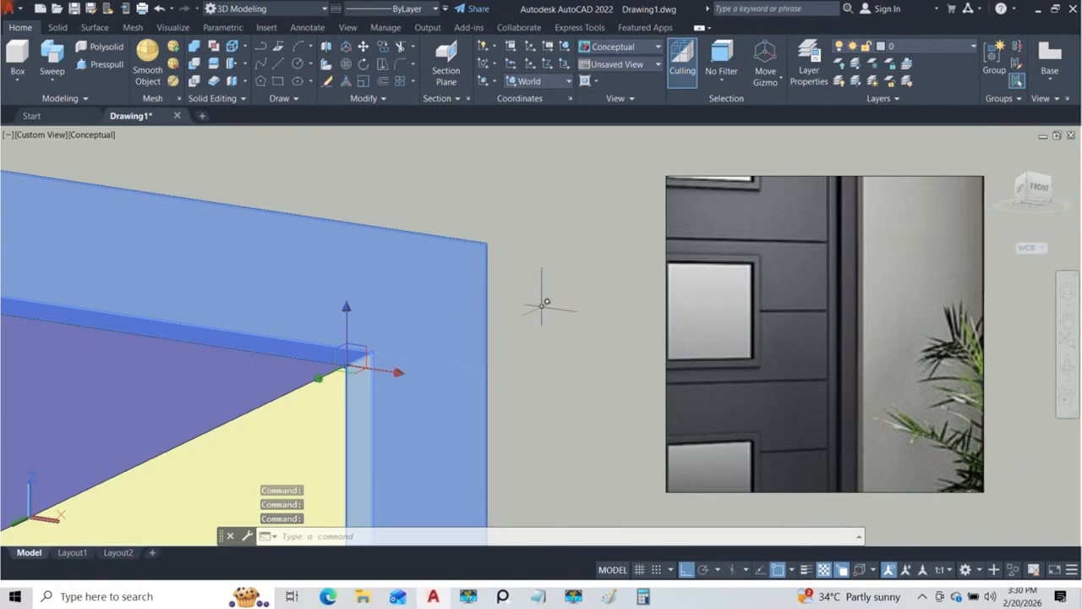
pyautogui.write('o')
pyautogui.press('Return')
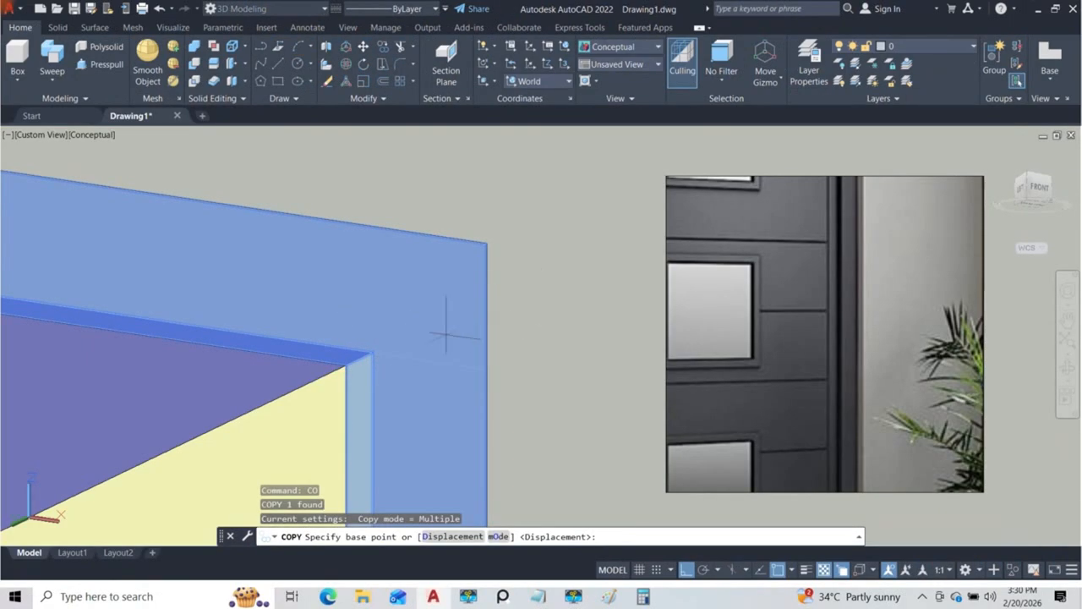
pyautogui.click(345, 365)
pyautogui.scroll(-5, 346, 365)
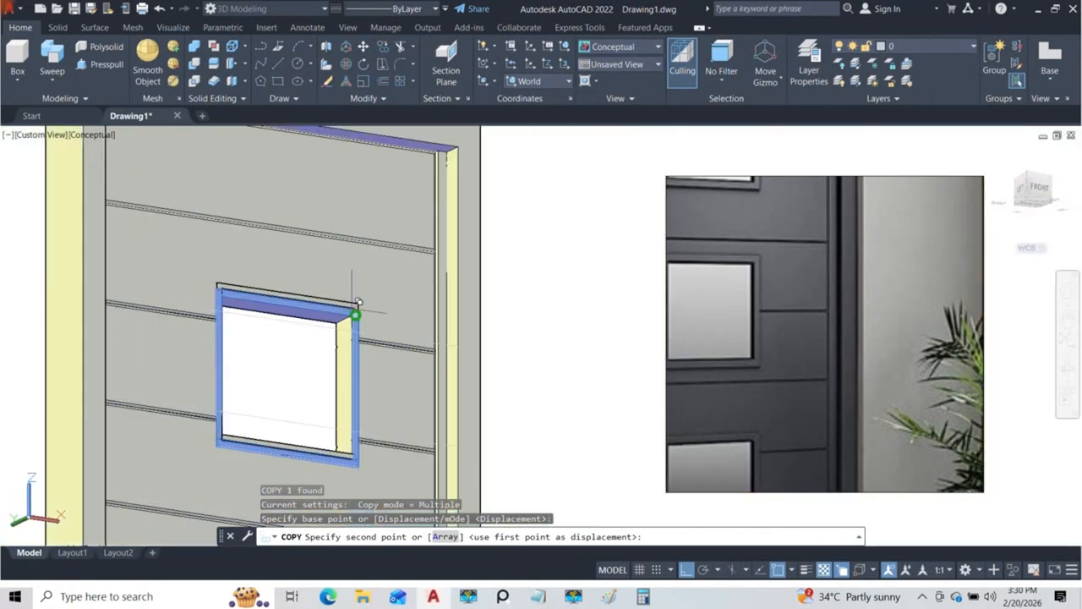
pyautogui.scroll(6, 349, 407)
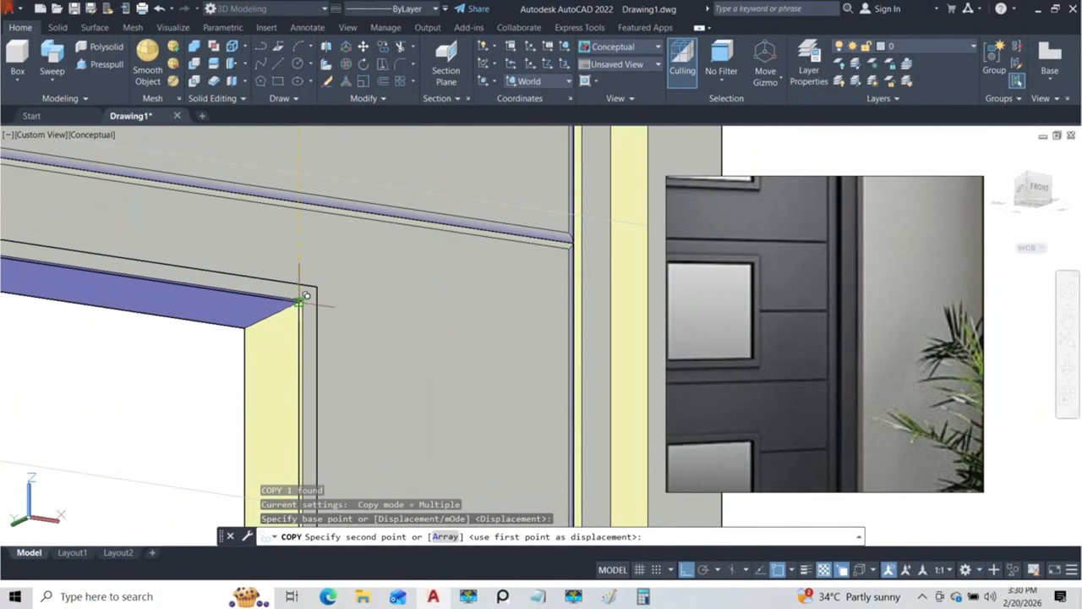
pyautogui.click(295, 290)
# Step: Place another copy of the trim at the matching upper corner of the bottom window opening and end the copying
pyautogui.scroll(-4, 309, 260)
pyautogui.scroll(8, 308, 260)
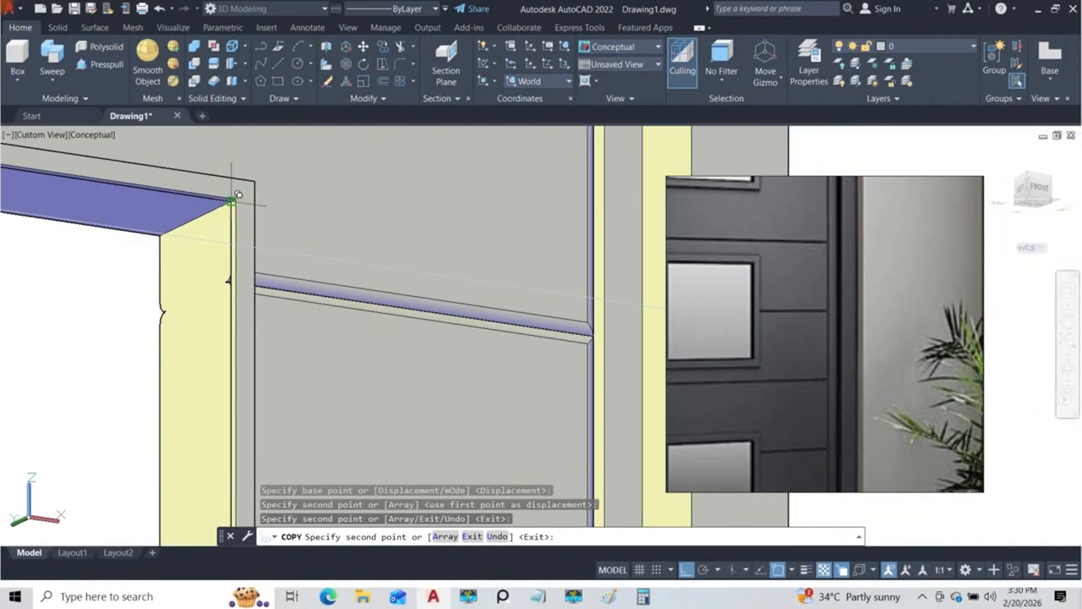
pyautogui.scroll(-5, 237, 196)
pyautogui.press('Escape')
pyautogui.keyDown('shift'); pyautogui.moveTo(232, 259); pyautogui.dragTo(343, 309, button='middle'); pyautogui.keyUp('shift')
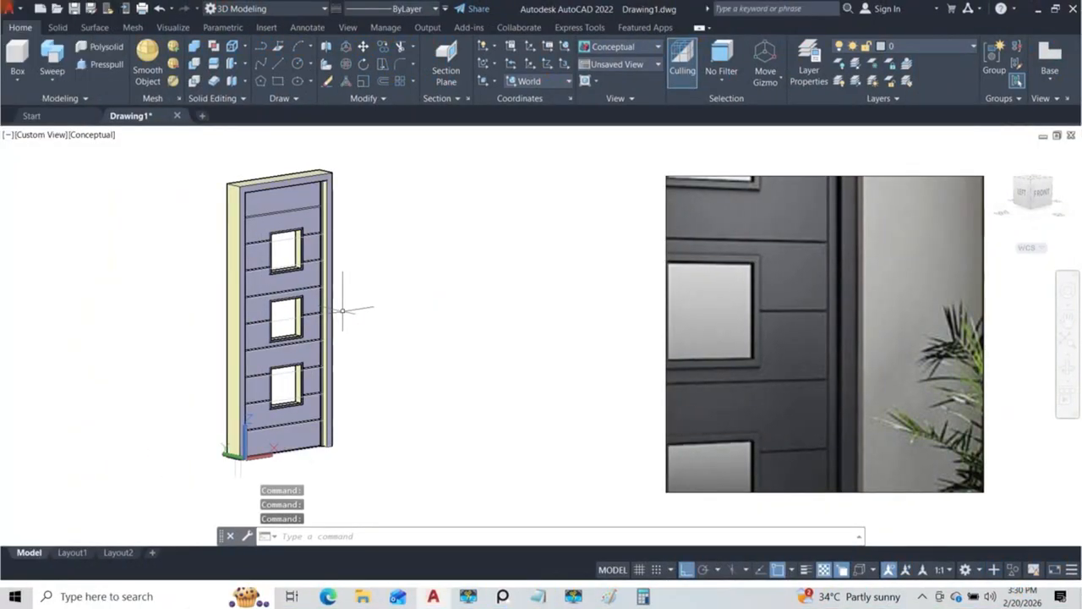
pyautogui.scroll(6, 305, 228)
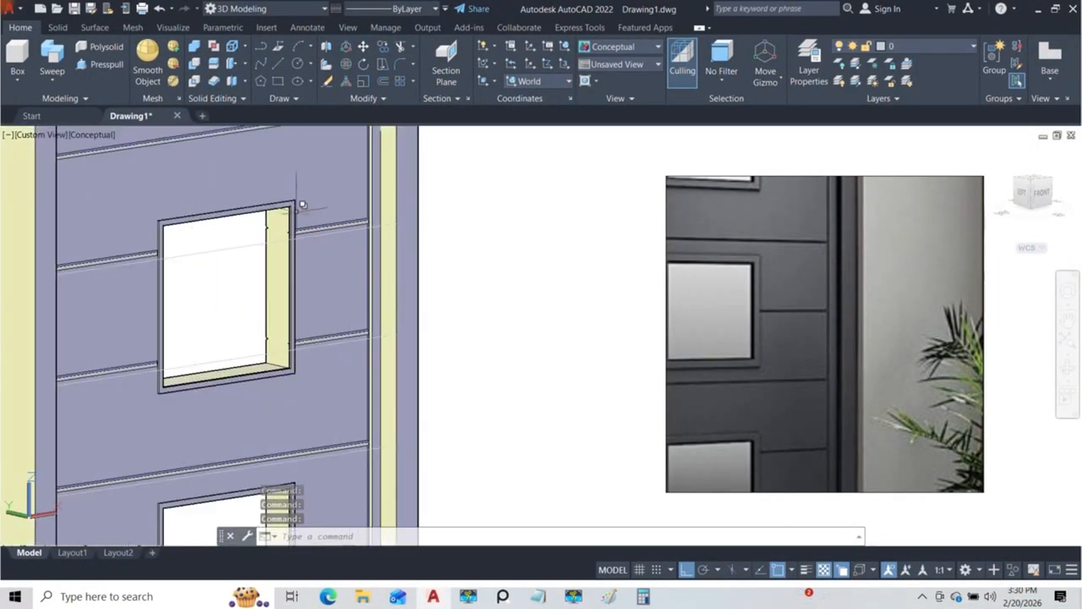
pyautogui.scroll(4, 299, 198)
pyautogui.click(291, 197)
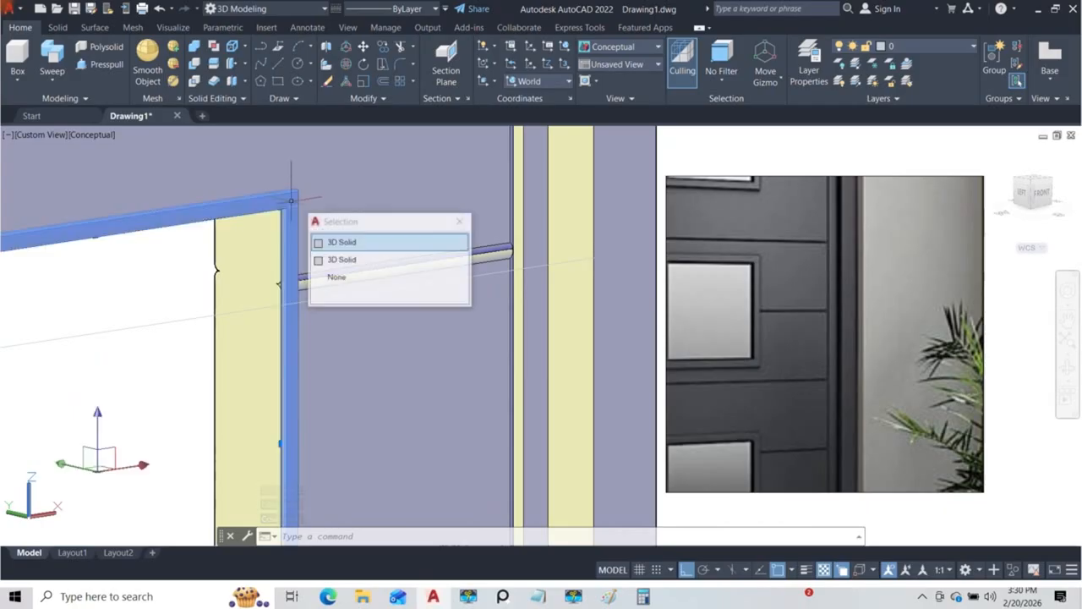
pyautogui.click(325, 242)
pyautogui.scroll(-8, 313, 209)
pyautogui.scroll(8, 300, 287)
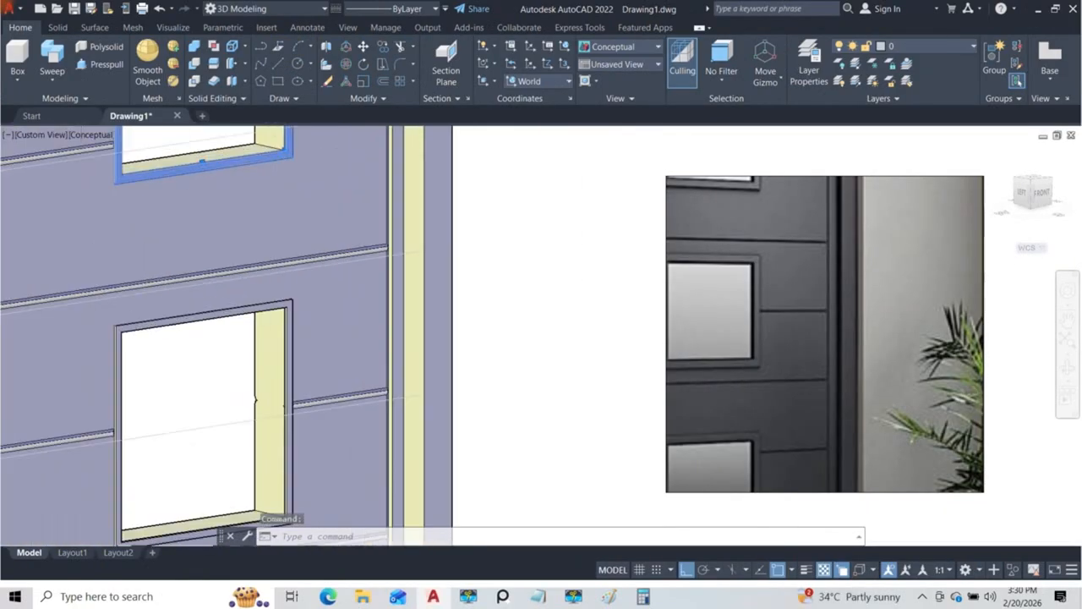
pyautogui.click(285, 314)
pyautogui.click(338, 365)
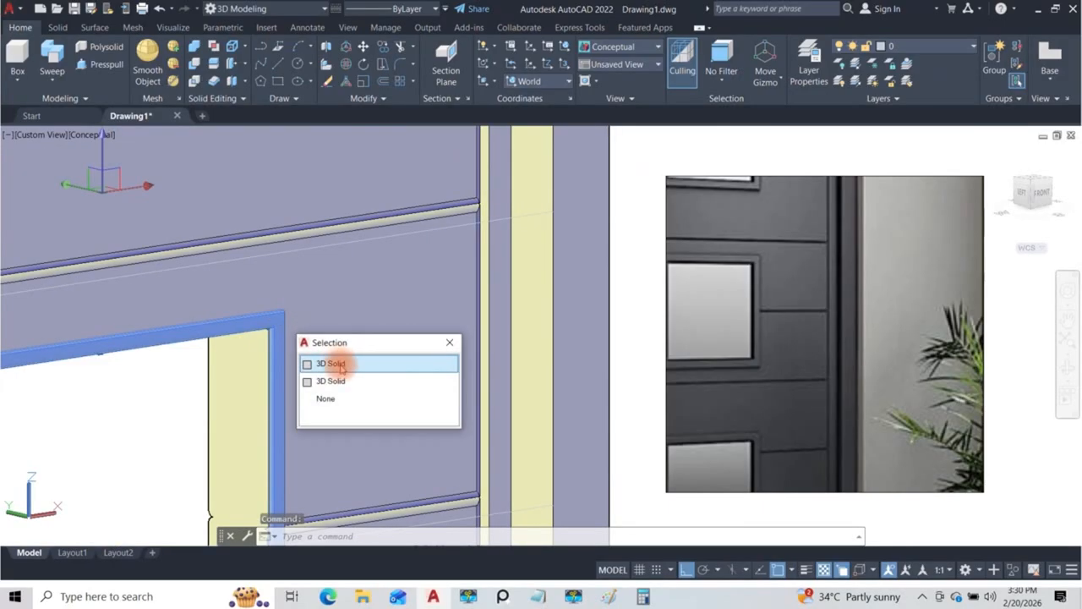
pyautogui.scroll(-5, 341, 368)
pyautogui.scroll(5, 283, 286)
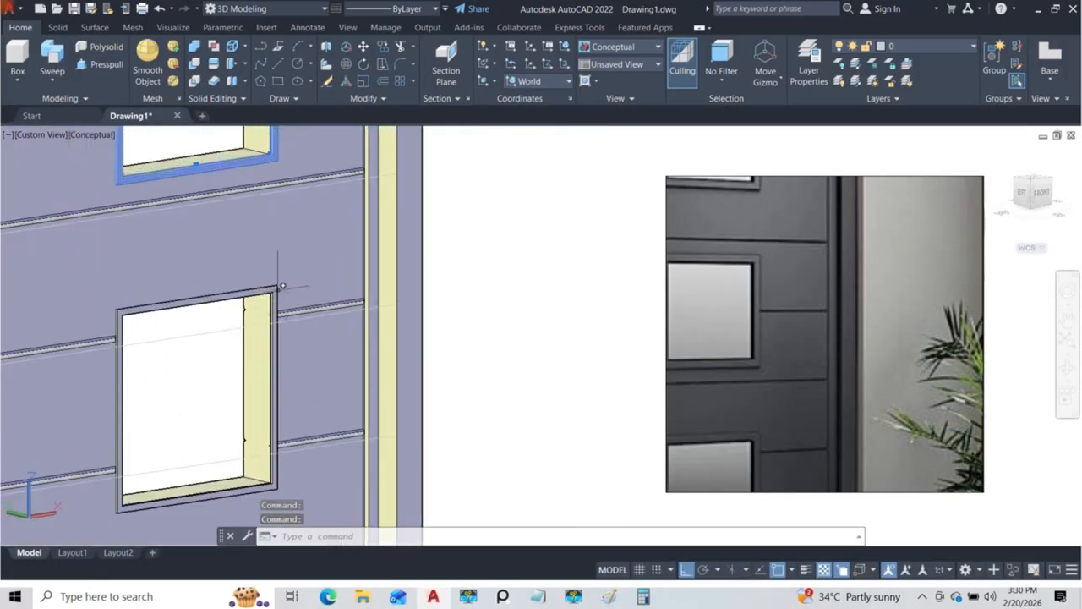
pyautogui.scroll(5, 276, 286)
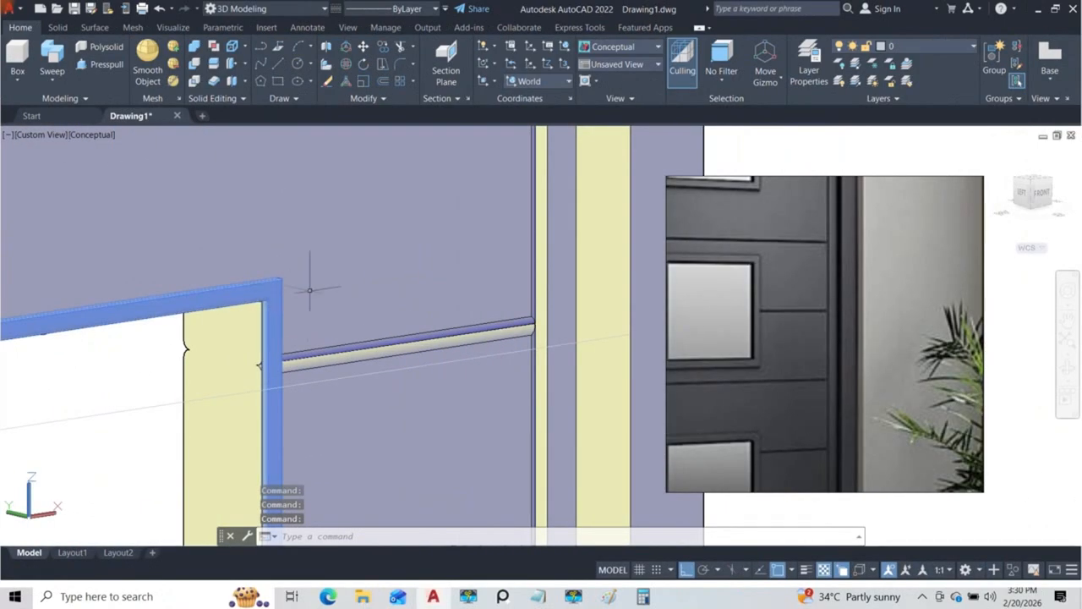
pyautogui.scroll(-12, 298, 287)
pyautogui.keyDown('shift'); pyautogui.moveTo(296, 286); pyautogui.dragTo(355, 236, button='middle'); pyautogui.keyUp('shift')
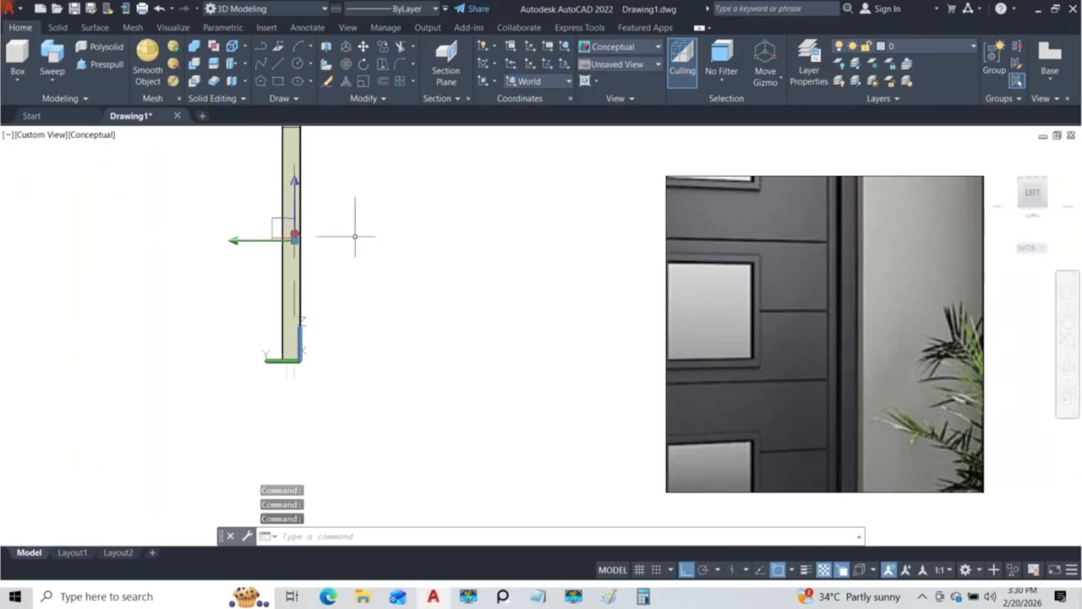
# Step: Switch the model to the Left view and set the visual style to 2D Wireframe
pyautogui.scroll(-2, 519, 283)
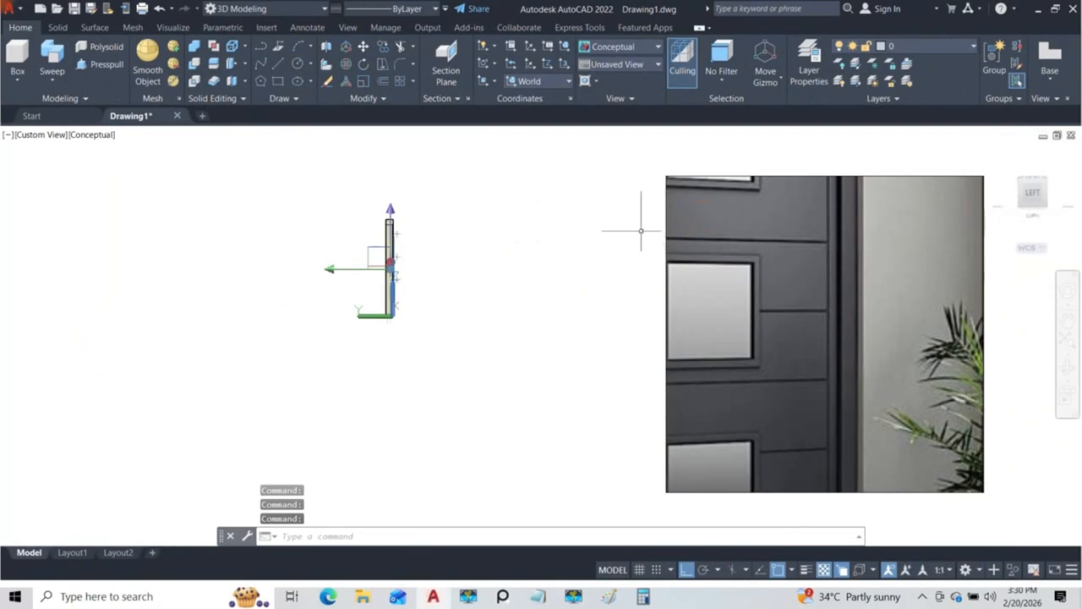
pyautogui.click(53, 136)
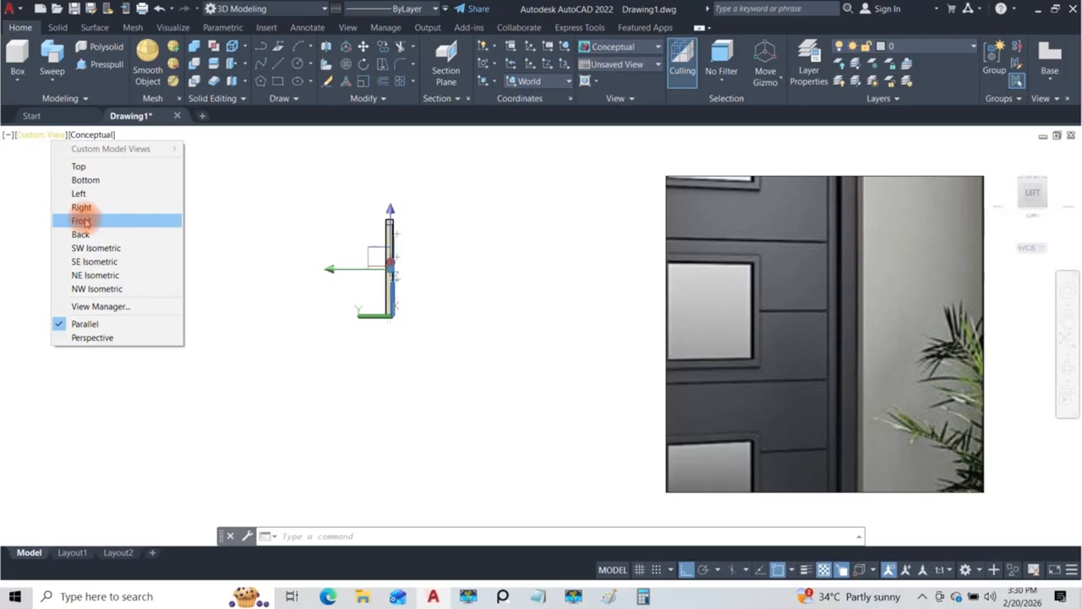
pyautogui.click(79, 192)
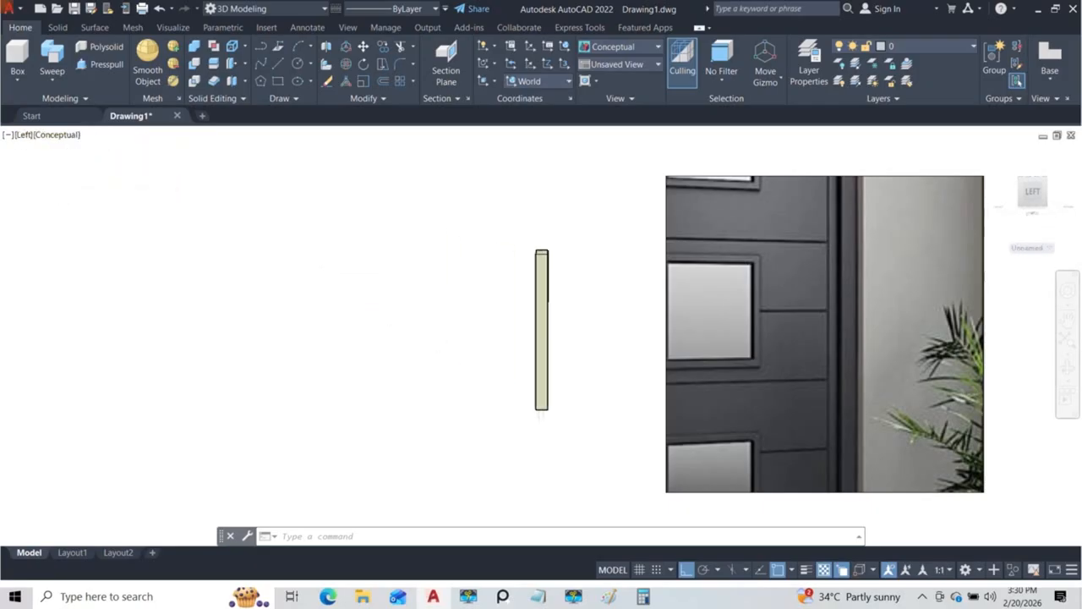
pyautogui.scroll(-4, 473, 288)
pyautogui.moveTo(496, 289); pyautogui.dragTo(346, 302, button='middle')
pyautogui.scroll(3, 390, 282)
pyautogui.scroll(2, 387, 283)
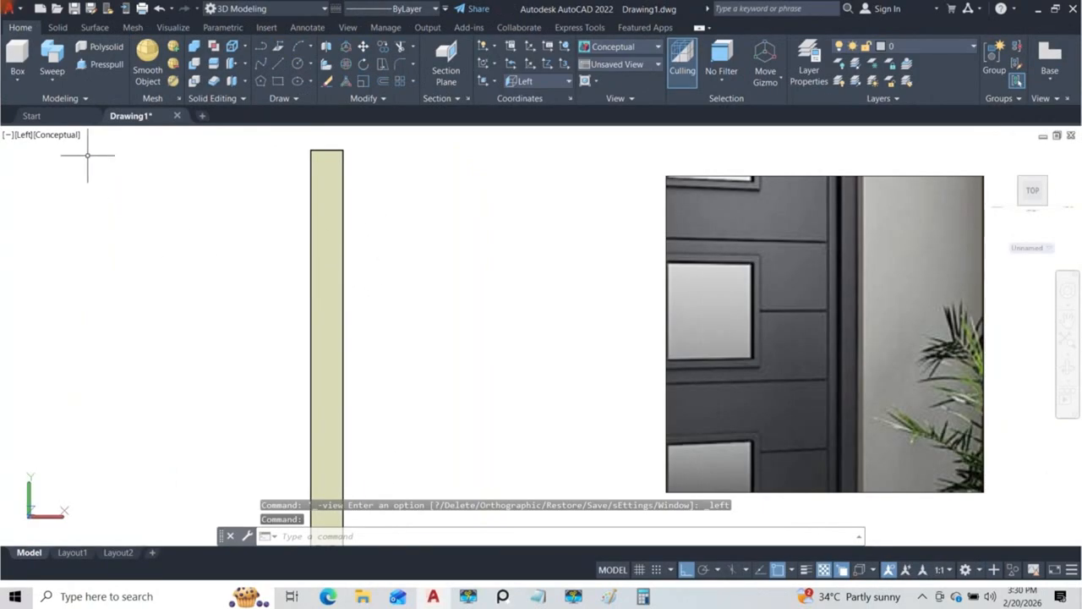
pyautogui.click(65, 137)
pyautogui.click(78, 165)
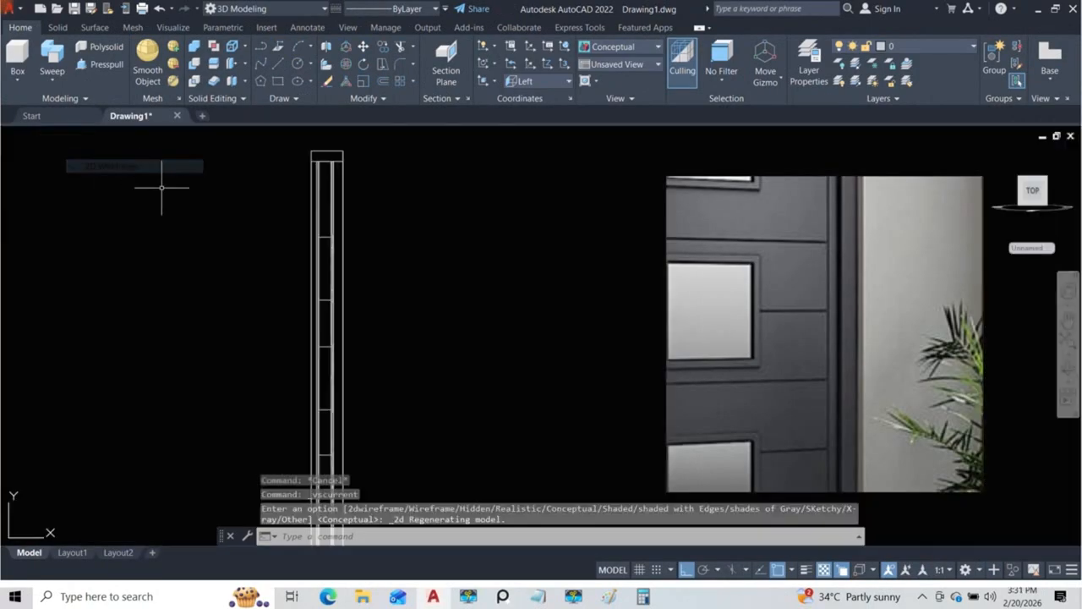
# Step: Try to mirror the three window trims about a vertical line through the midpoint of the frame's top edge
pyautogui.scroll(6, 351, 206)
pyautogui.moveTo(273, 208); pyautogui.dragTo(294, 310, button='middle')
pyautogui.moveTo(305, 218); pyautogui.dragTo(309, 52, button='middle')
pyautogui.scroll(10, 305, 259)
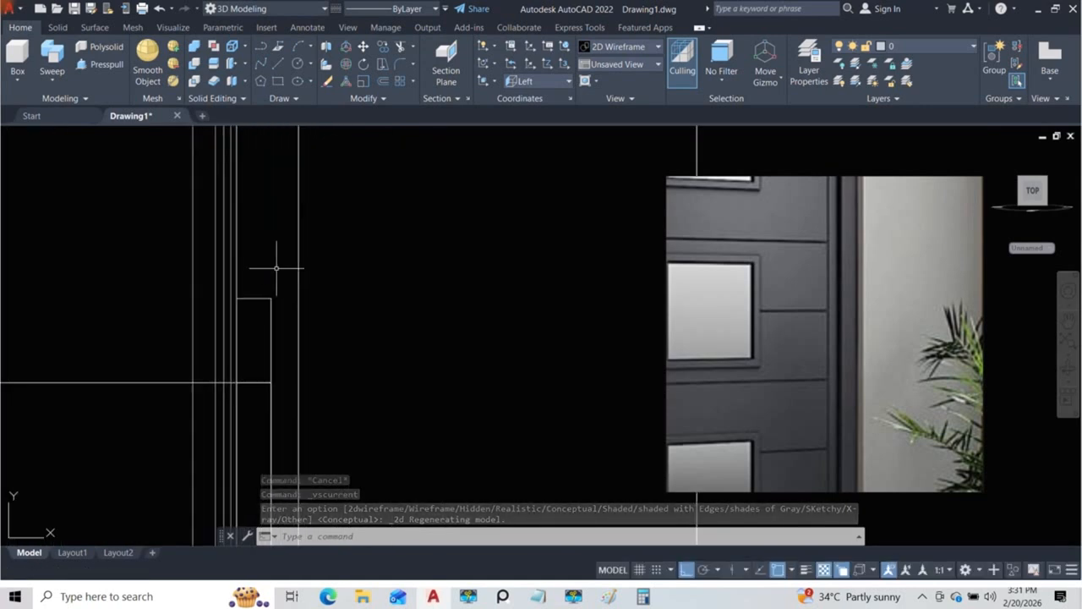
pyautogui.click(270, 299)
pyautogui.moveTo(270, 299); pyautogui.dragTo(305, 69, button='middle')
pyautogui.scroll(10, 291, 296)
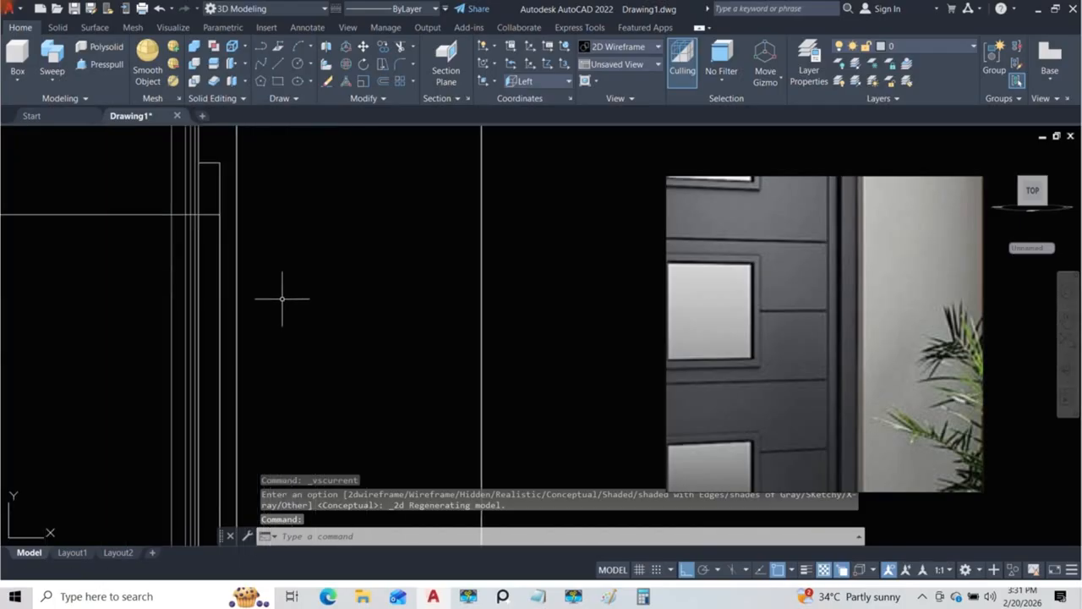
pyautogui.click(219, 168)
pyautogui.scroll(-12, 237, 200)
pyautogui.moveTo(258, 291); pyautogui.dragTo(265, 252, button='middle')
pyautogui.scroll(9, 244, 289)
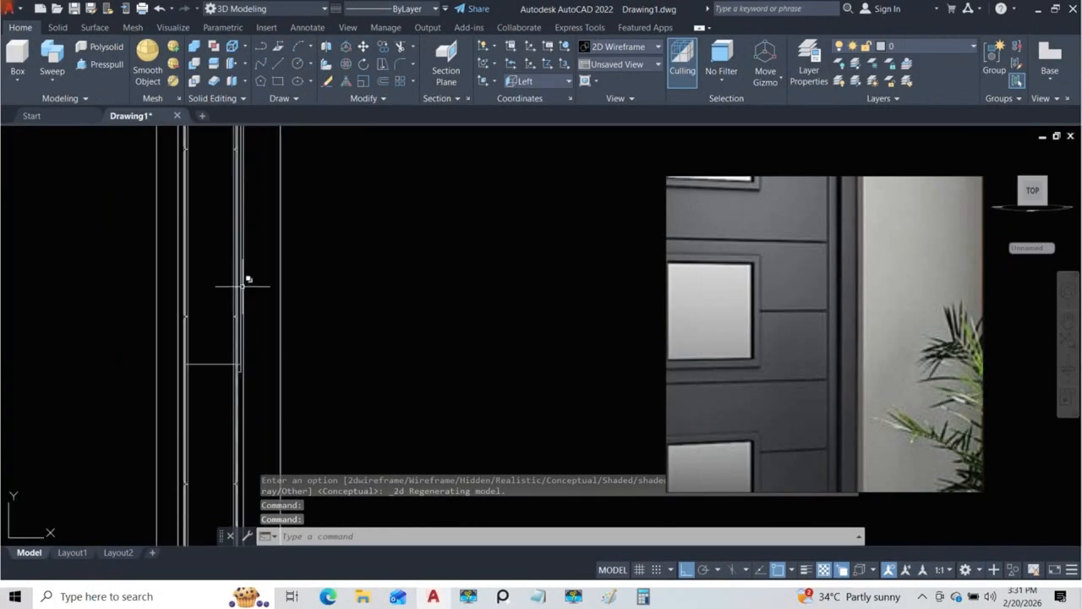
pyautogui.moveTo(260, 336); pyautogui.dragTo(255, 165, button='middle')
pyautogui.click(234, 301)
pyautogui.scroll(-9, 252, 349)
pyautogui.scroll(-3, 252, 350)
pyautogui.moveTo(267, 282); pyautogui.dragTo(275, 365, button='middle')
pyautogui.scroll(-2, 276, 364)
pyautogui.scroll(10, 258, 208)
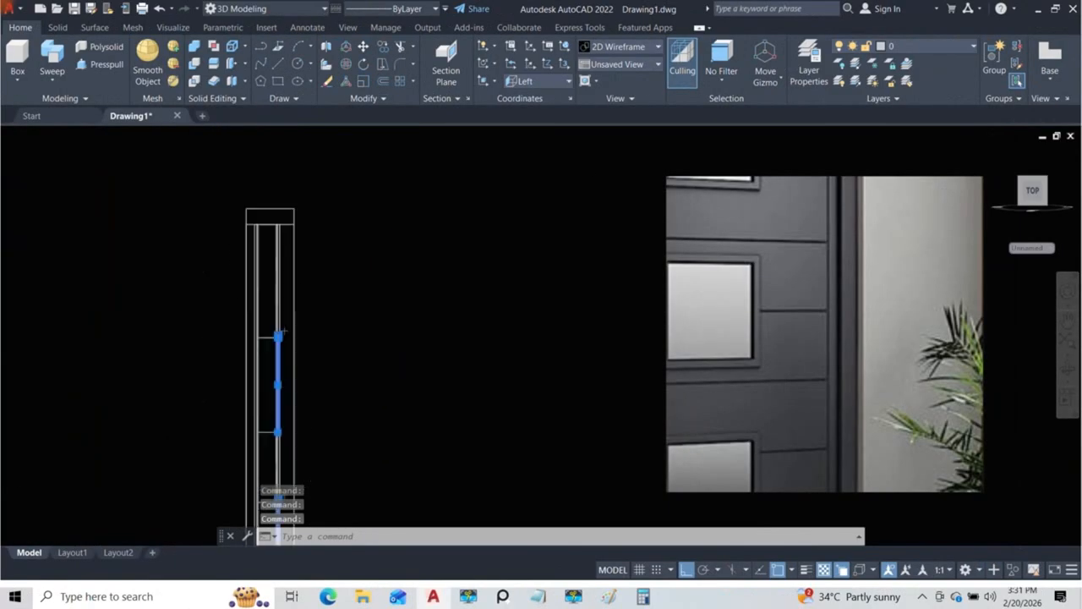
pyautogui.moveTo(304, 212); pyautogui.dragTo(284, 316, button='middle')
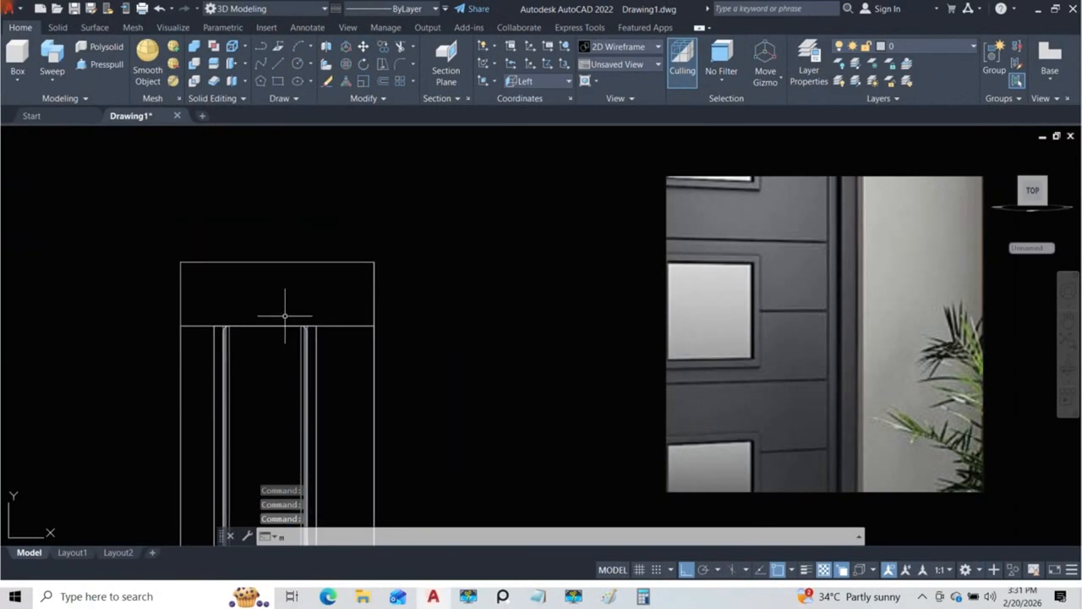
pyautogui.write('mi')
pyautogui.press('Return')
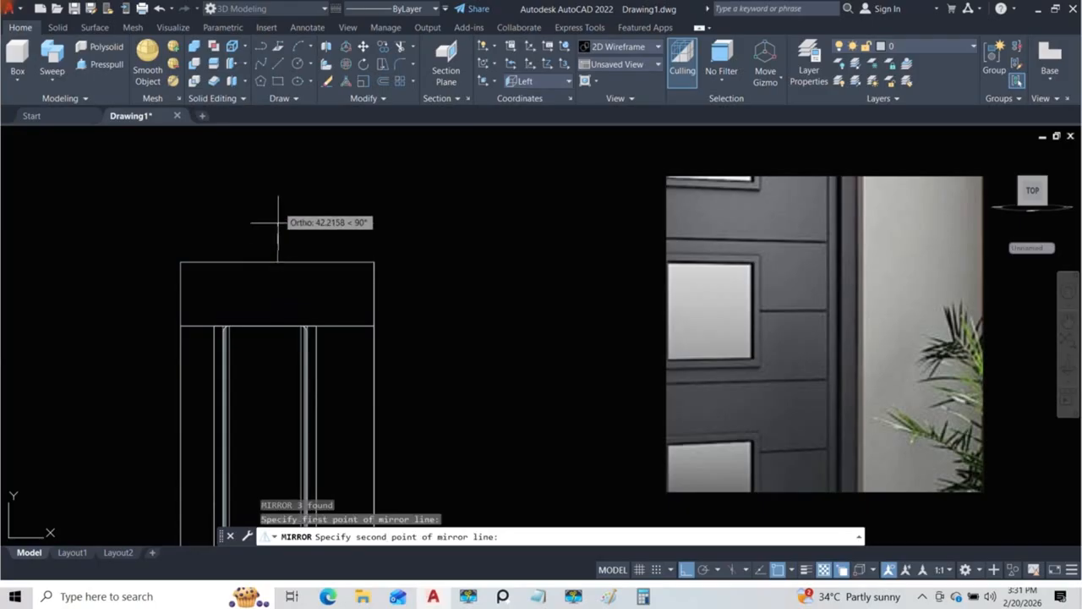
pyautogui.click(279, 167)
pyautogui.scroll(-5, 358, 295)
pyautogui.scroll(8, 279, 296)
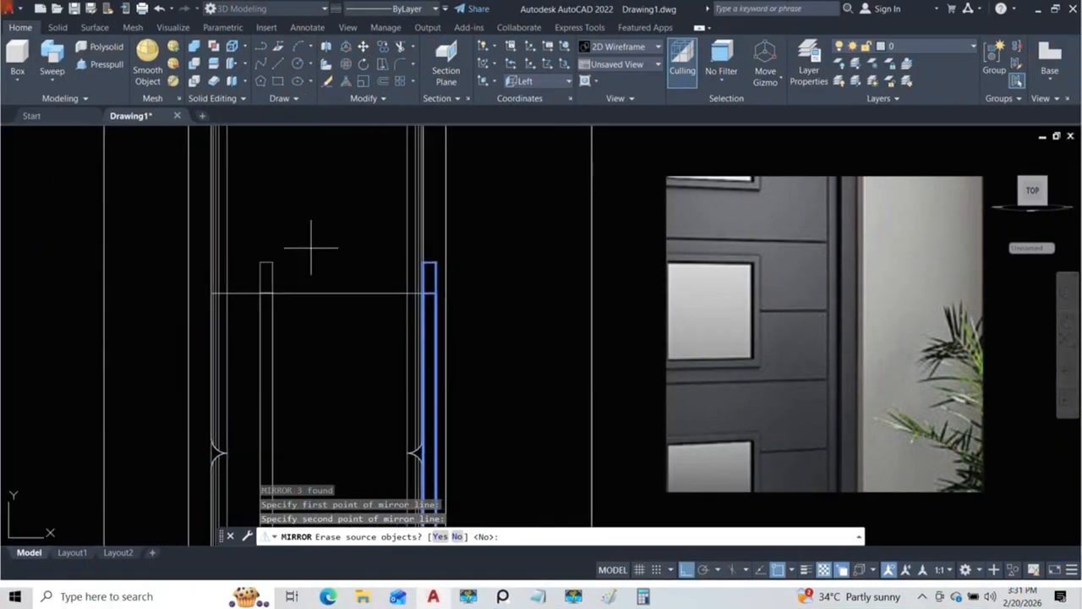
pyautogui.scroll(-5, 290, 273)
pyautogui.scroll(7, 287, 245)
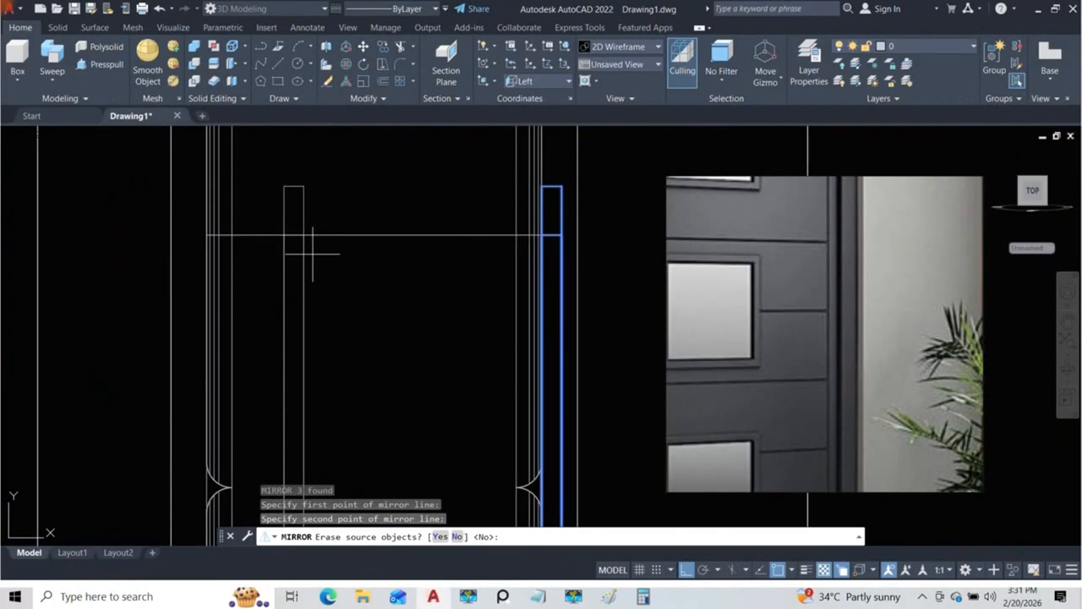
pyautogui.scroll(-6, 309, 254)
pyautogui.press('Escape')
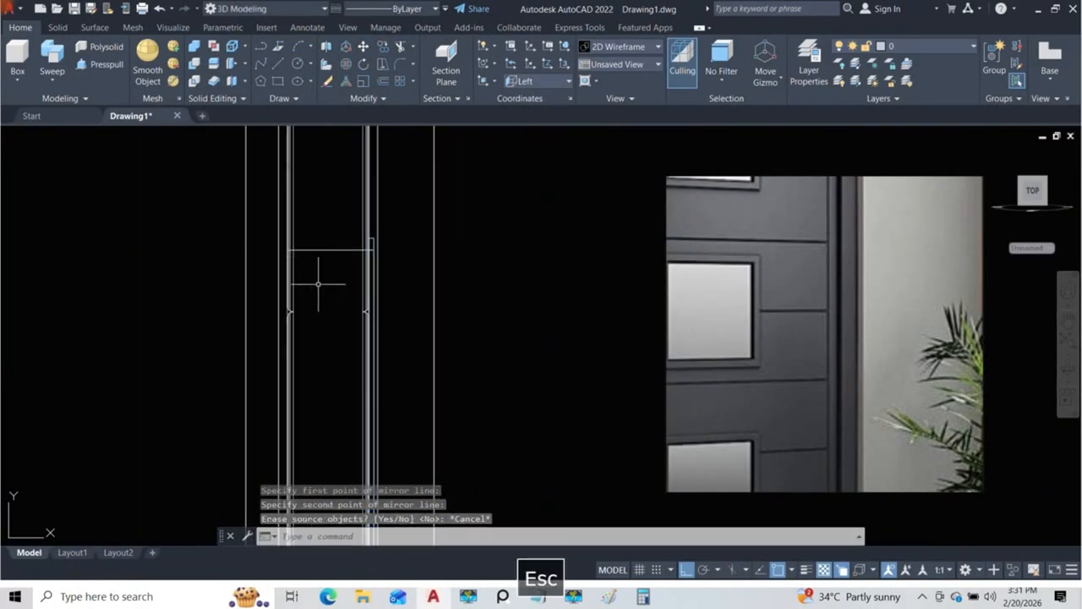
pyautogui.scroll(3, 368, 245)
pyautogui.moveTo(205, 271); pyautogui.dragTo(227, 271, button='middle')
pyautogui.click(387, 234)
pyautogui.scroll(-10, 385, 201)
pyautogui.moveTo(394, 335); pyautogui.dragTo(389, 244)
pyautogui.scroll(4, 383, 355)
pyautogui.moveTo(383, 355); pyautogui.dragTo(379, 285, button='middle')
pyautogui.scroll(6, 380, 285)
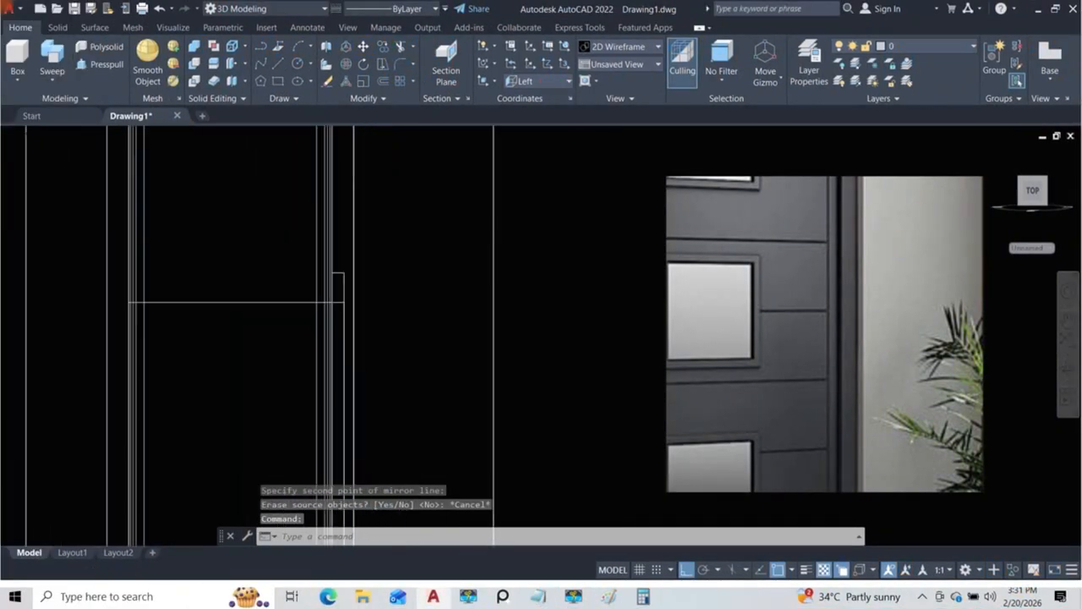
pyautogui.click(321, 285)
pyautogui.scroll(-12, 314, 230)
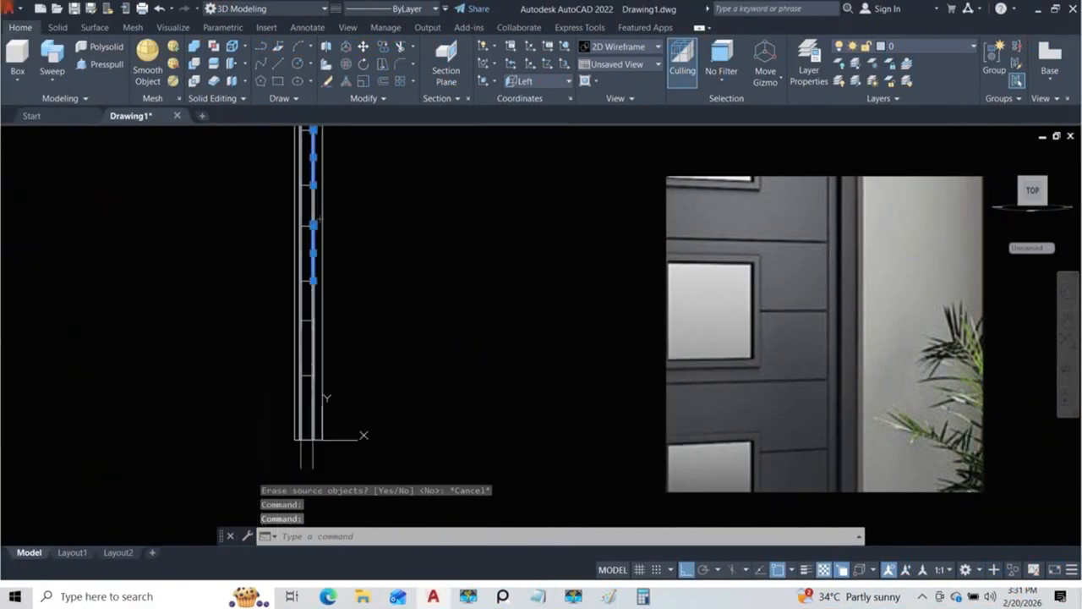
pyautogui.scroll(10, 317, 301)
pyautogui.scroll(4, 325, 322)
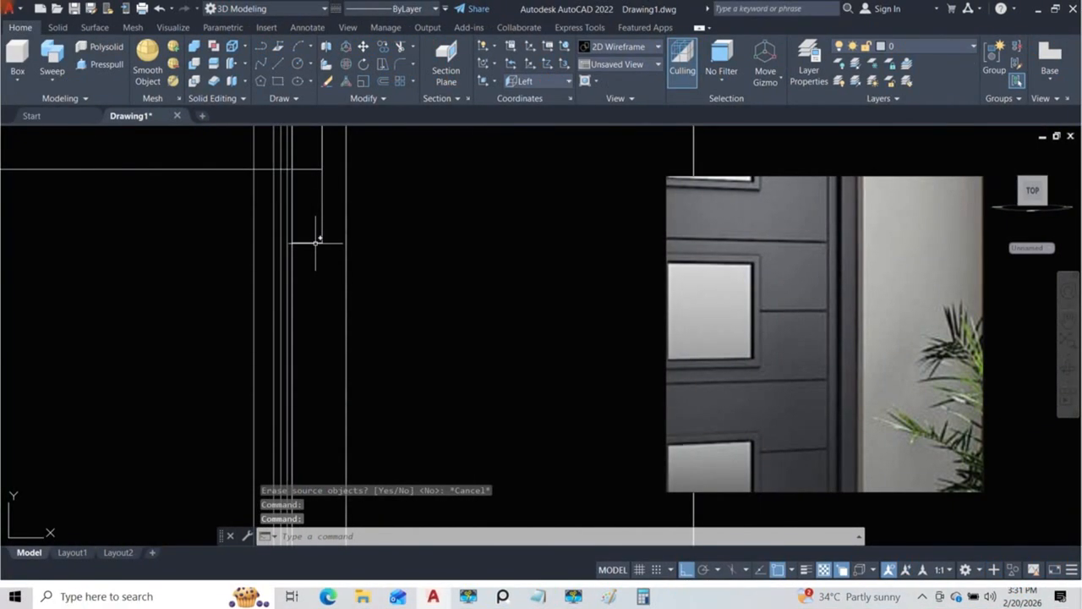
pyautogui.click(315, 244)
pyautogui.scroll(-10, 354, 318)
pyautogui.moveTo(352, 224)
pyautogui.mouseDown(button='middle')
pyautogui.moveTo(344, 336)
pyautogui.moveTo(338, 286)
pyautogui.mouseUp(button='middle')
pyautogui.scroll(4, 344, 304)
pyautogui.write('mi')
pyautogui.press('Return')
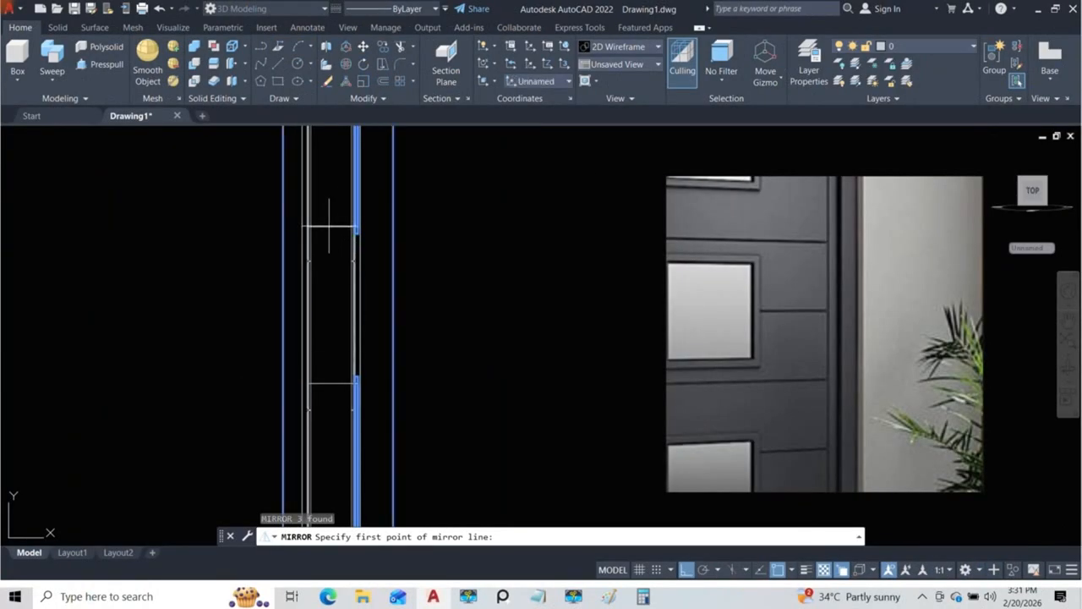
pyautogui.scroll(5, 335, 226)
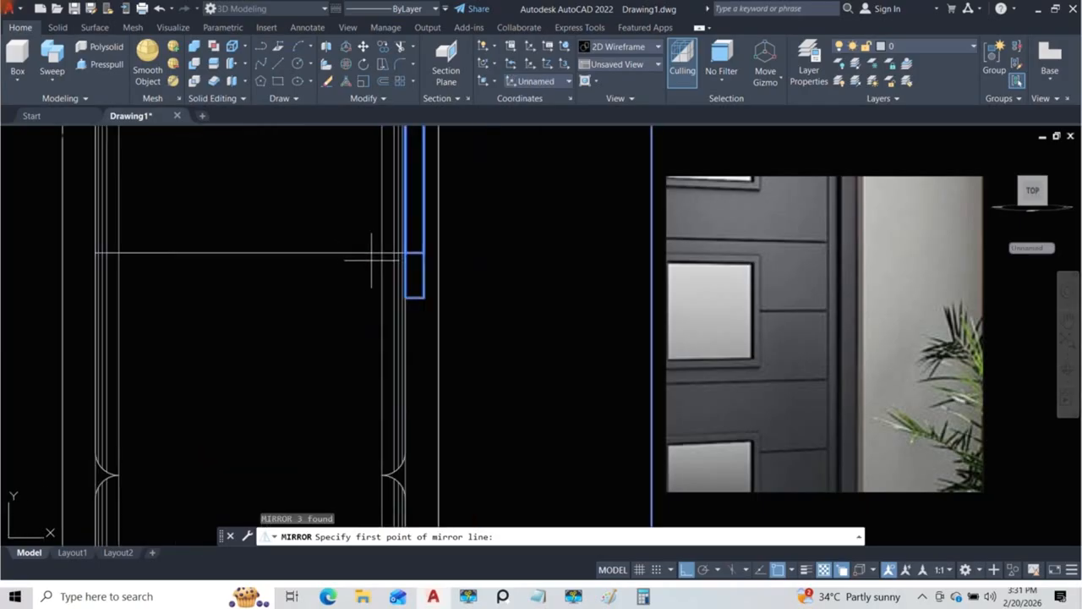
pyautogui.moveTo(371, 260); pyautogui.dragTo(410, 306, button='middle')
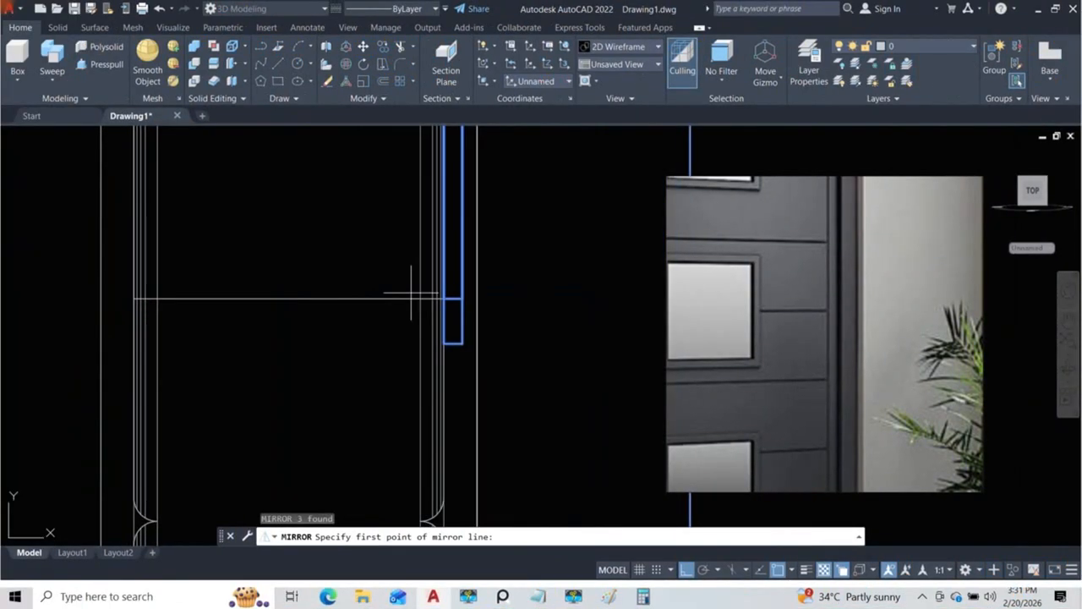
pyautogui.press('Escape')
# Step: Draw a straight line along the door panel's top edge between the inner ends of its two rounded corners
pyautogui.write('l')
pyautogui.press('Return')
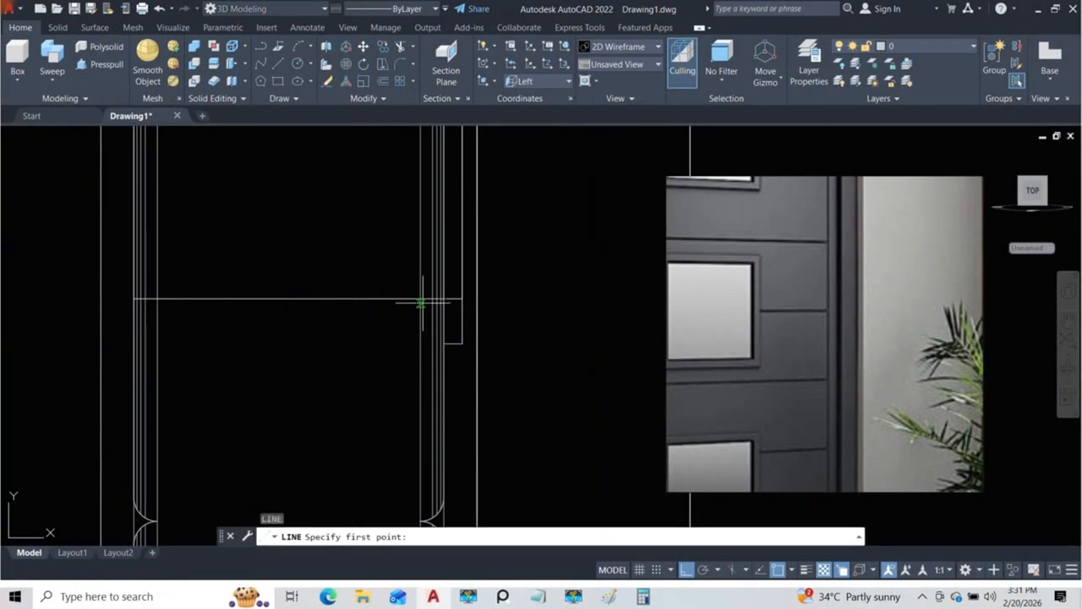
pyautogui.scroll(2, 438, 301)
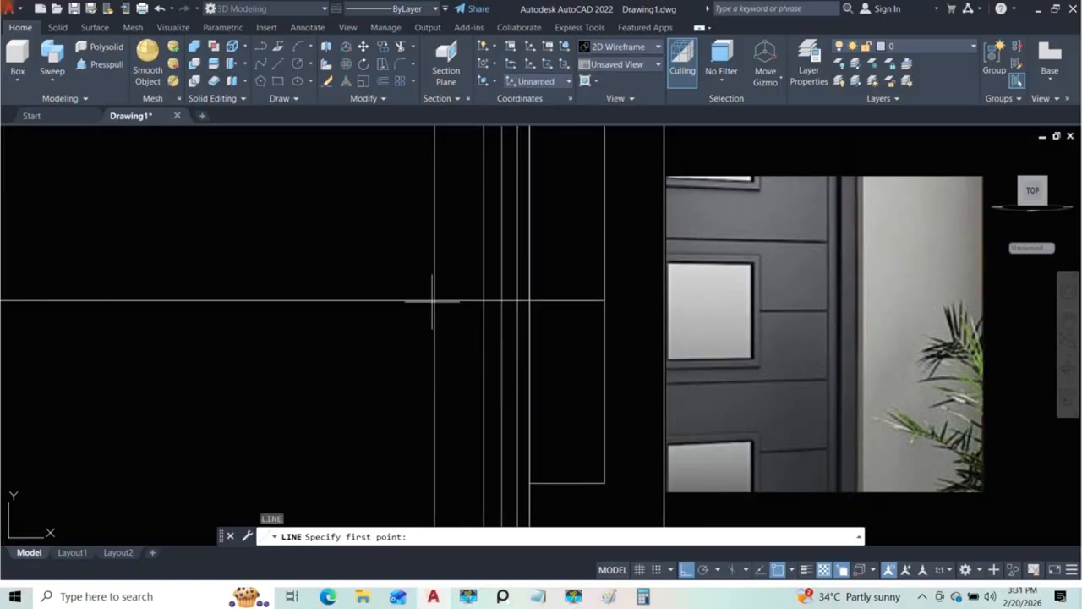
pyautogui.scroll(-5, 432, 300)
pyautogui.scroll(4, 415, 251)
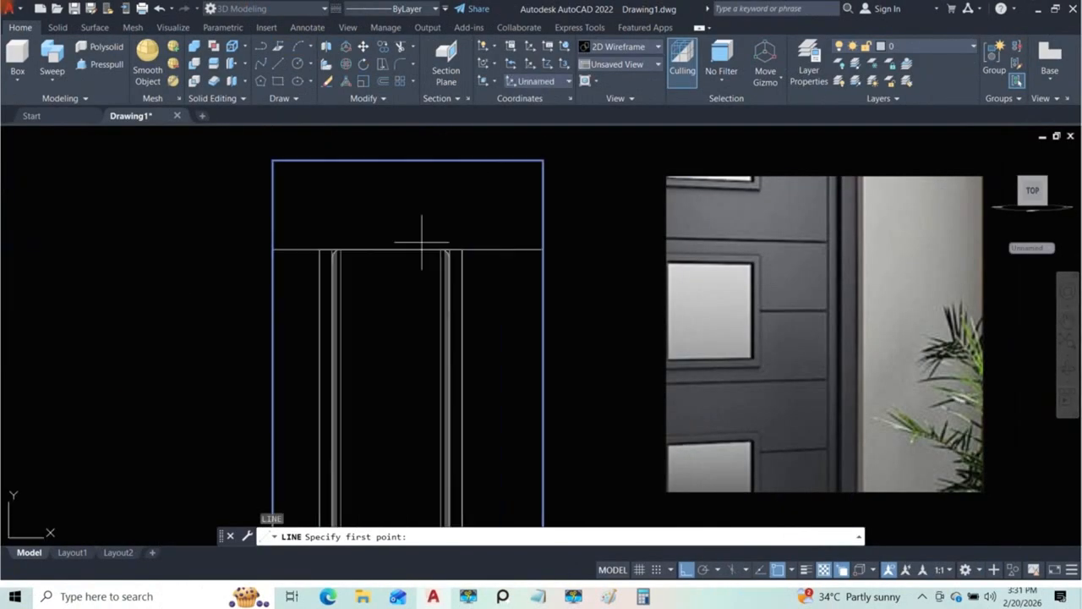
pyautogui.scroll(3, 461, 246)
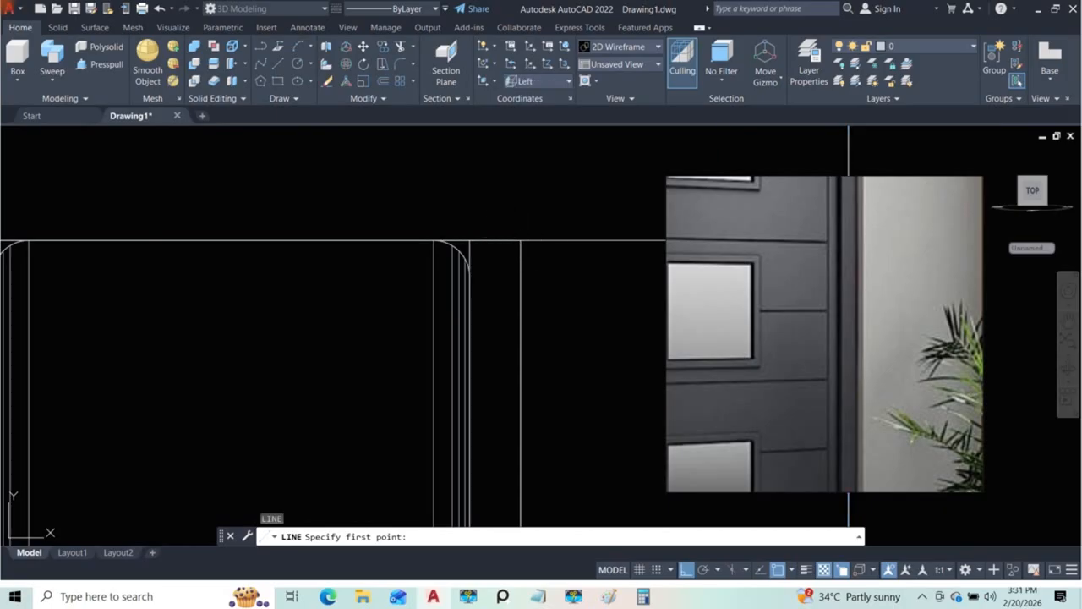
pyautogui.scroll(-2, 506, 252)
pyautogui.scroll(-2, 508, 241)
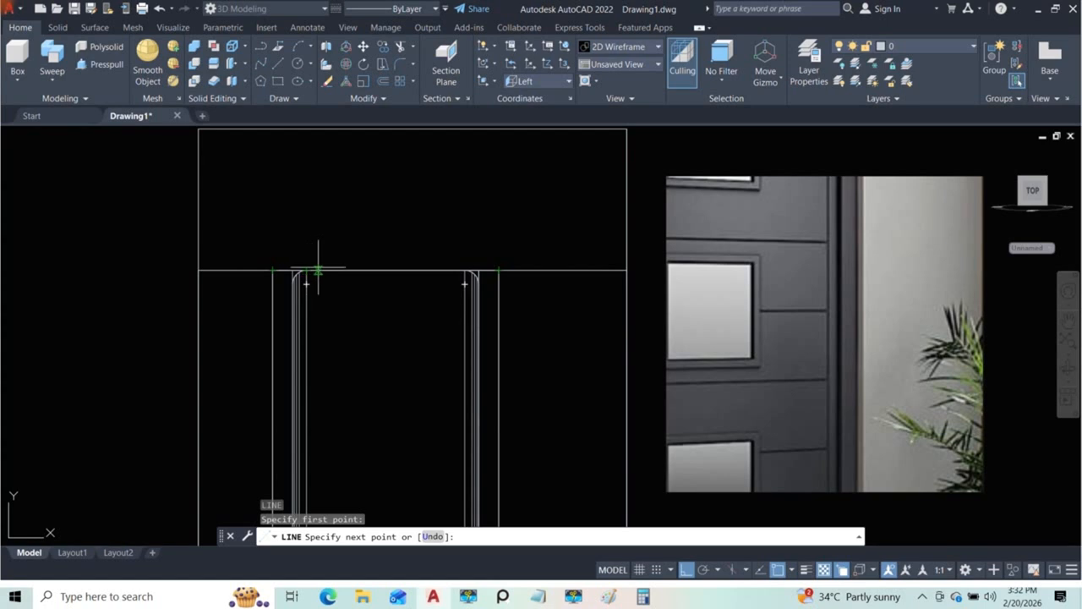
pyautogui.press('Escape')
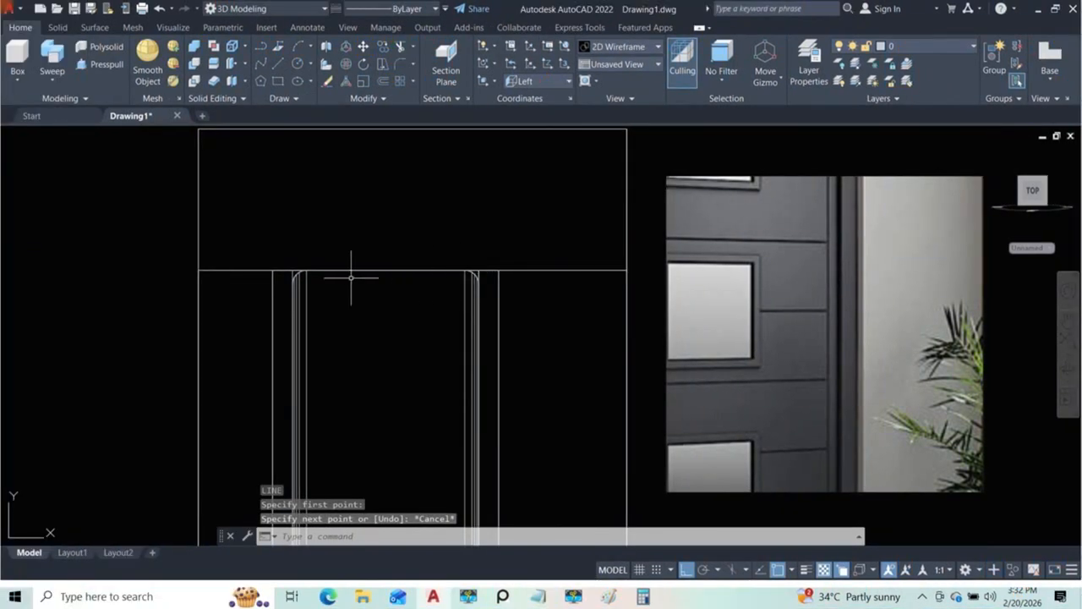
pyautogui.press('space')
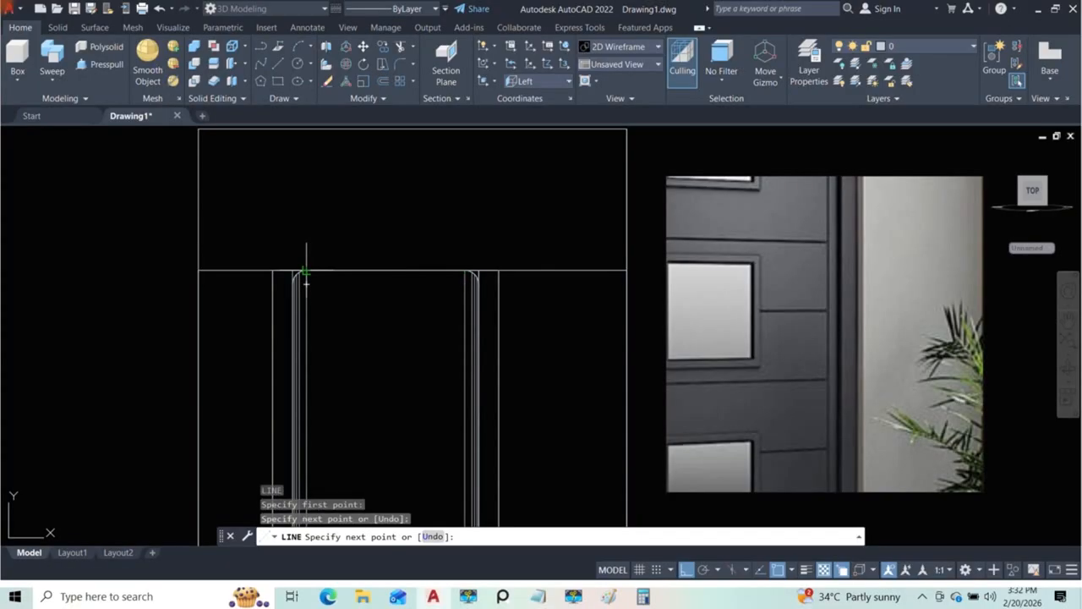
pyautogui.press('space')
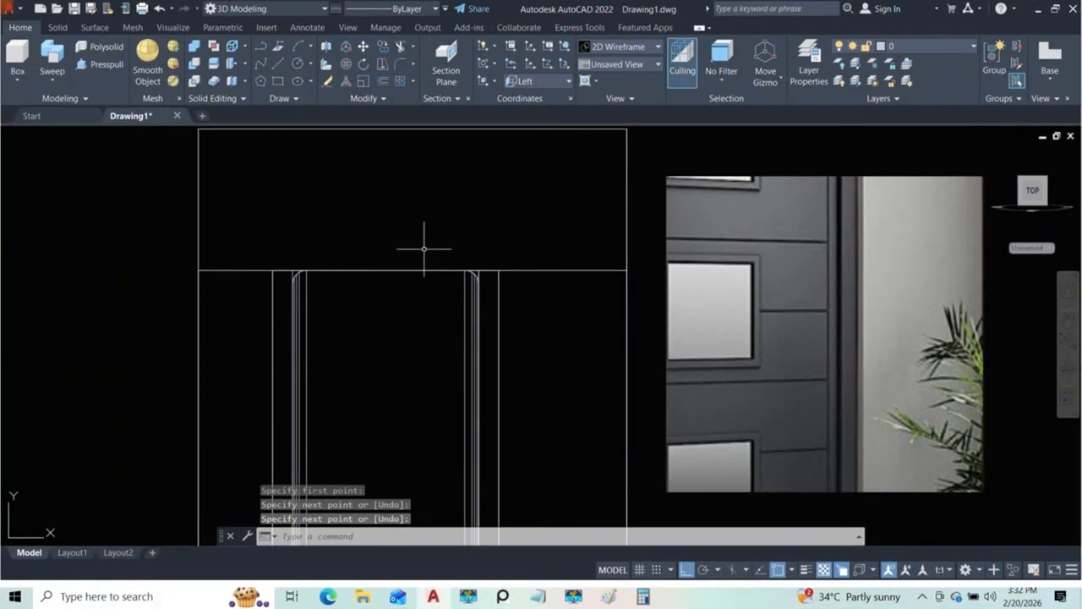
# Step: Mirror the three window trims to the opposite door face about a vertical line through the midpoint of the panel's top edge, keeping the originals
pyautogui.scroll(-4, 451, 295)
pyautogui.moveTo(472, 361); pyautogui.dragTo(463, 259, button='middle')
pyautogui.scroll(-6, 463, 253)
pyautogui.scroll(10, 464, 292)
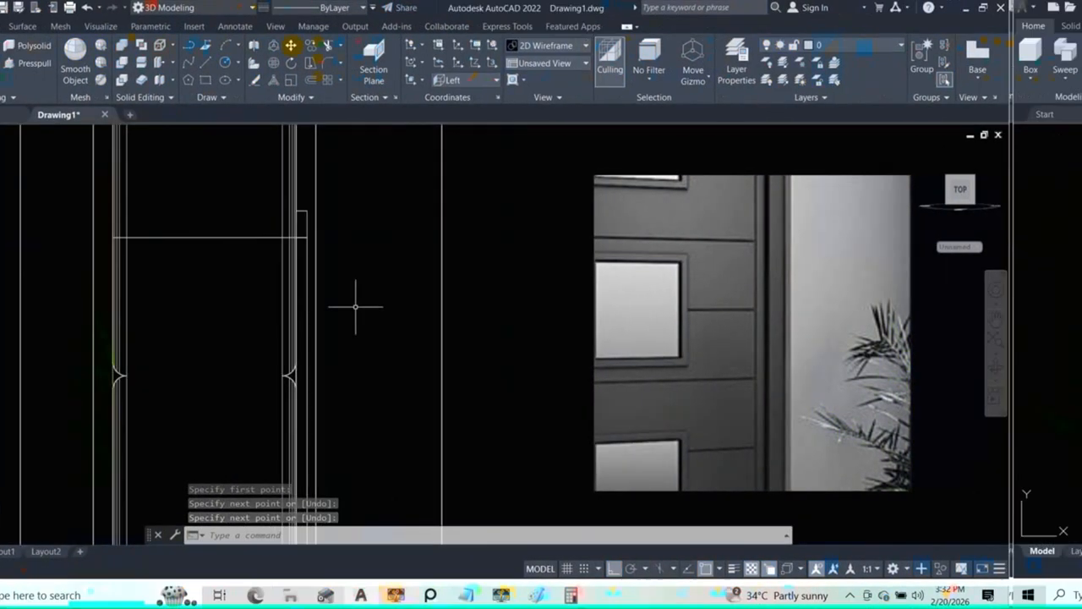
pyautogui.click(376, 208)
pyautogui.scroll(-7, 381, 207)
pyautogui.moveTo(400, 434); pyautogui.dragTo(399, 313, button='middle')
pyautogui.scroll(5, 391, 387)
pyautogui.moveTo(381, 497); pyautogui.dragTo(379, 299, button='middle')
pyautogui.scroll(5, 377, 303)
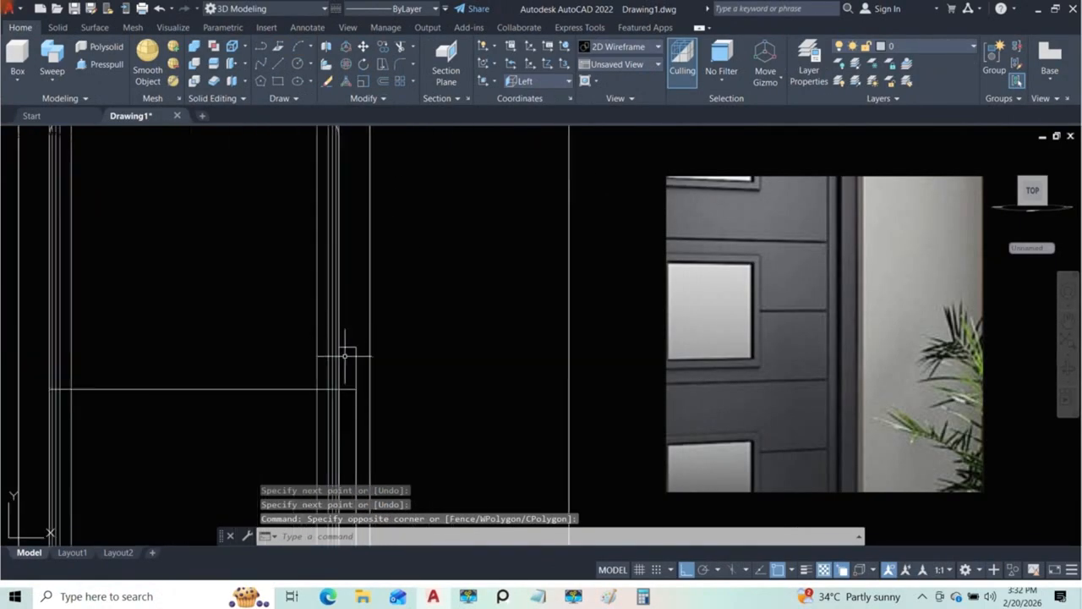
pyautogui.click(346, 342)
pyautogui.scroll(-12, 380, 249)
pyautogui.moveTo(379, 331); pyautogui.dragTo(354, 234, button='middle')
pyautogui.scroll(6, 358, 343)
pyautogui.moveTo(332, 500); pyautogui.dragTo(331, 356, button='middle')
pyautogui.scroll(5, 330, 358)
pyautogui.click(358, 240)
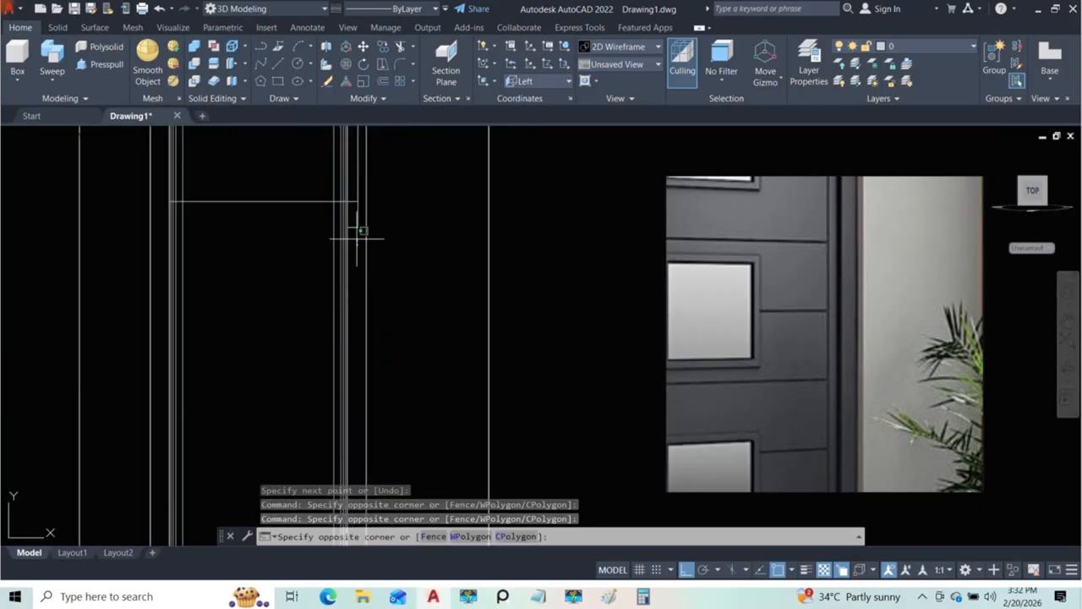
pyautogui.click(352, 224)
pyautogui.scroll(-16, 367, 338)
pyautogui.moveTo(343, 245); pyautogui.dragTo(340, 323, button='middle')
pyautogui.scroll(12, 365, 341)
pyautogui.moveTo(359, 359)
pyautogui.mouseDown(button='middle')
pyautogui.moveTo(357, 344)
pyautogui.moveTo(269, 338)
pyautogui.mouseUp(button='middle')
pyautogui.scroll(5, 269, 339)
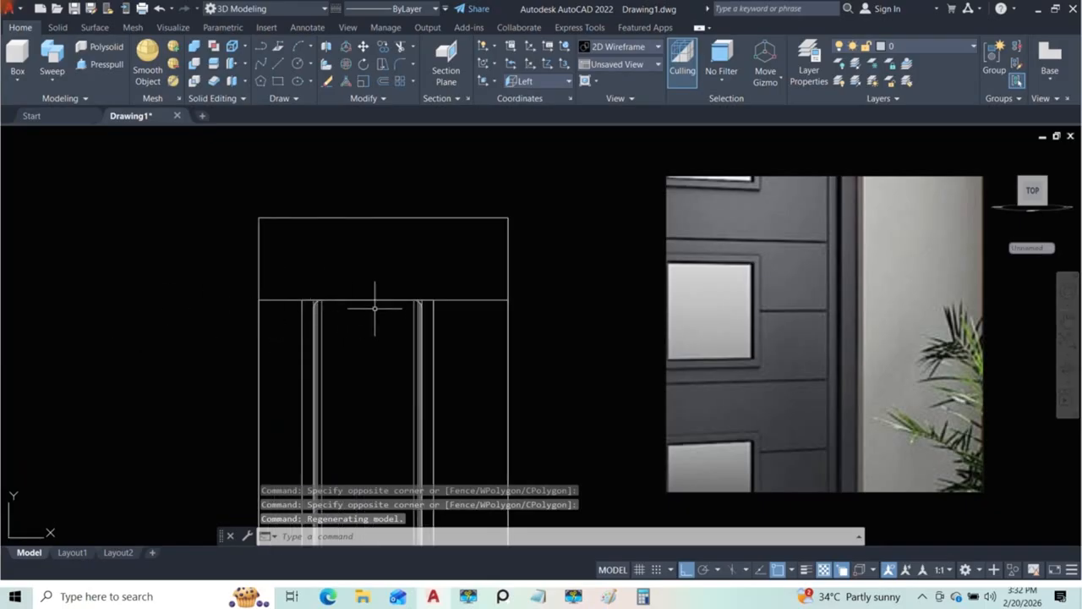
pyautogui.scroll(2, 374, 308)
pyautogui.write('mi')
pyautogui.press('Return')
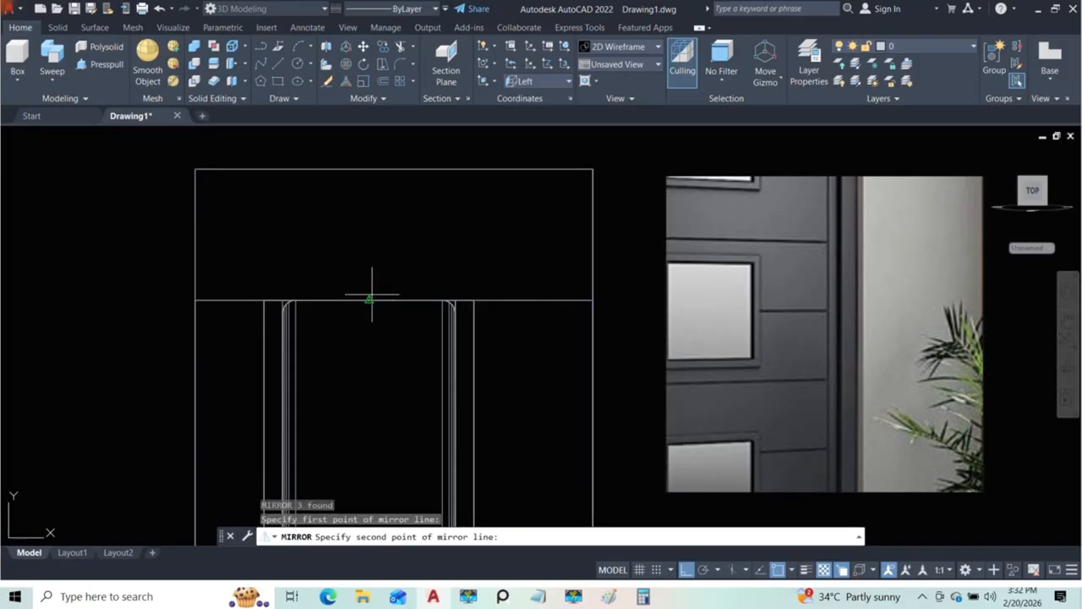
pyautogui.press('Return')
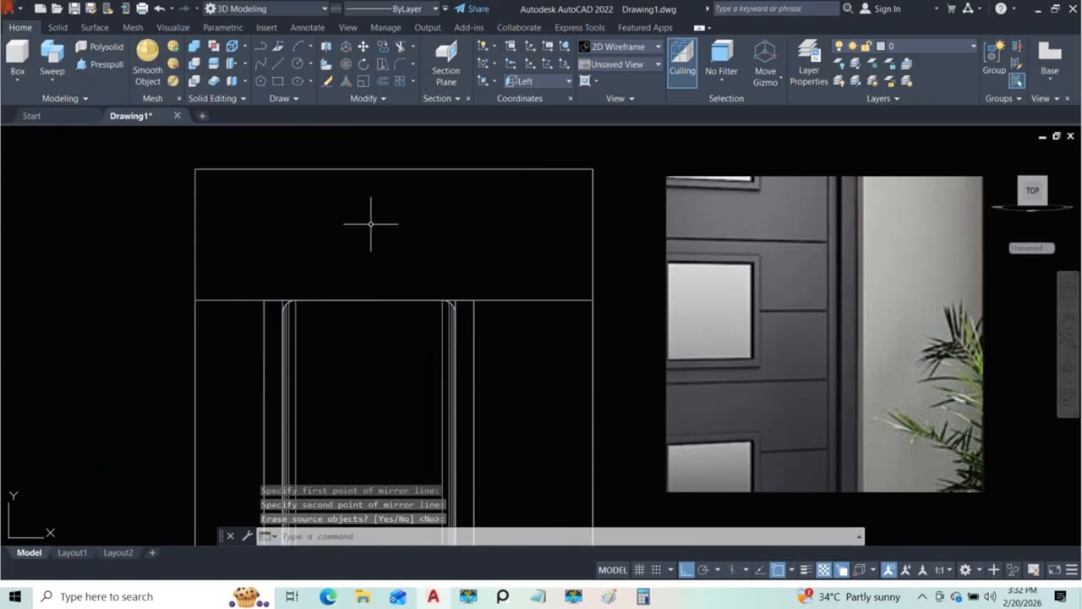
pyautogui.scroll(-3, 367, 233)
pyautogui.scroll(5, 334, 378)
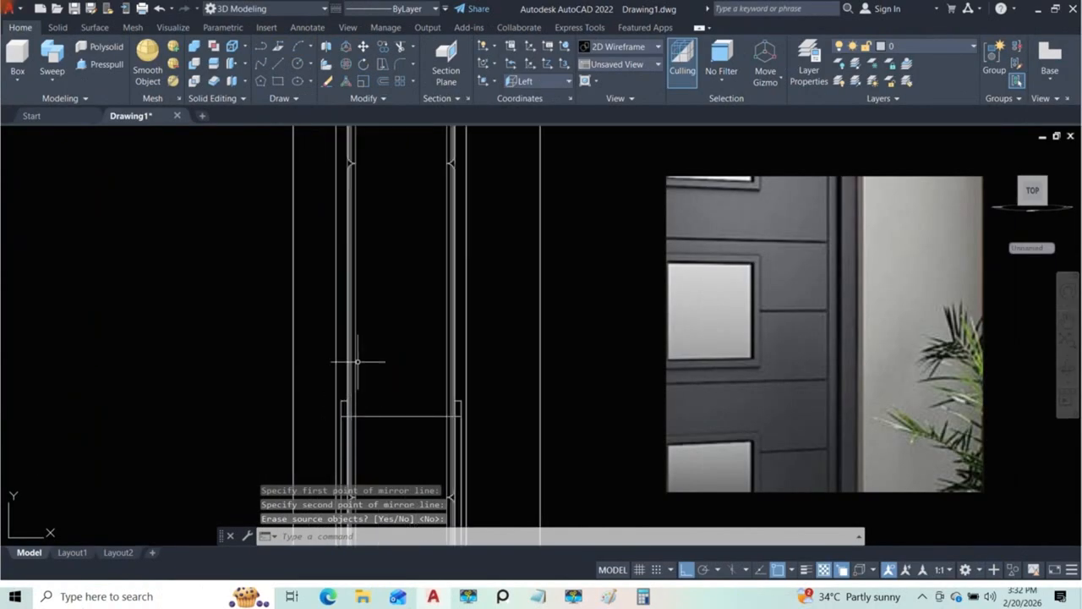
# Step: Orbit the door into a 3D view, set the visual style to Conceptual and return the coordinate system to World
pyautogui.scroll(-3, 392, 324)
pyautogui.keyDown('shift'); pyautogui.moveTo(447, 314); pyautogui.dragTo(424, 338, button='middle'); pyautogui.keyUp('shift')
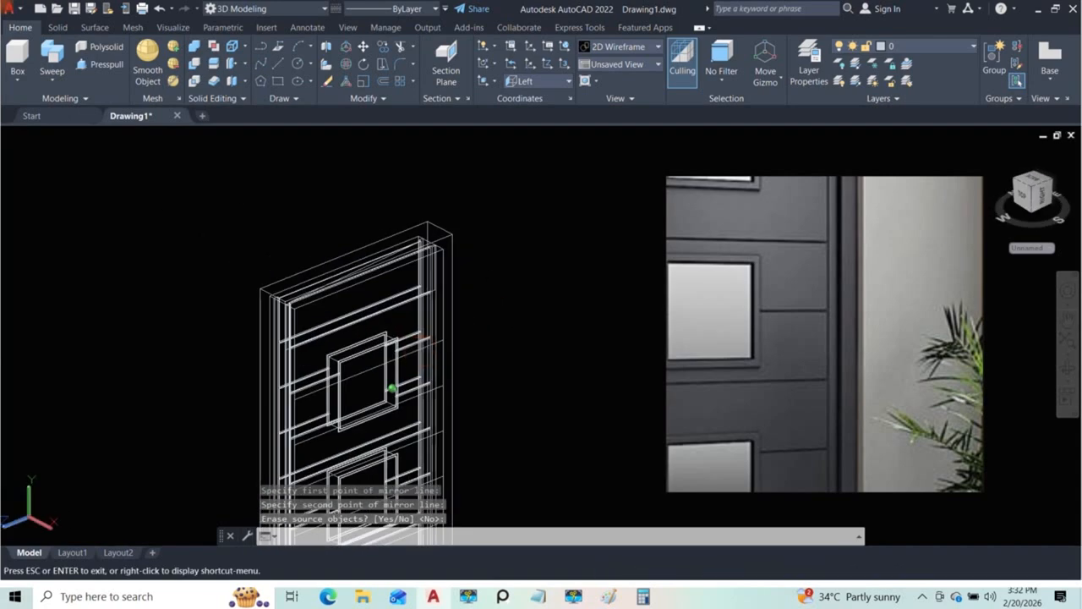
pyautogui.click(93, 137)
pyautogui.click(94, 179)
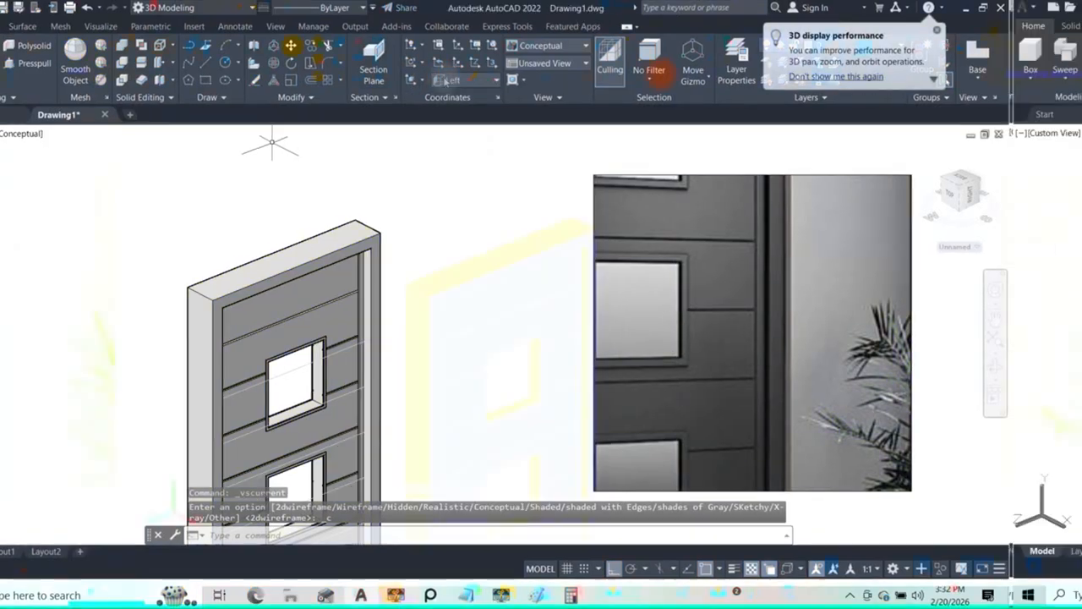
pyautogui.click(446, 80)
pyautogui.click(456, 102)
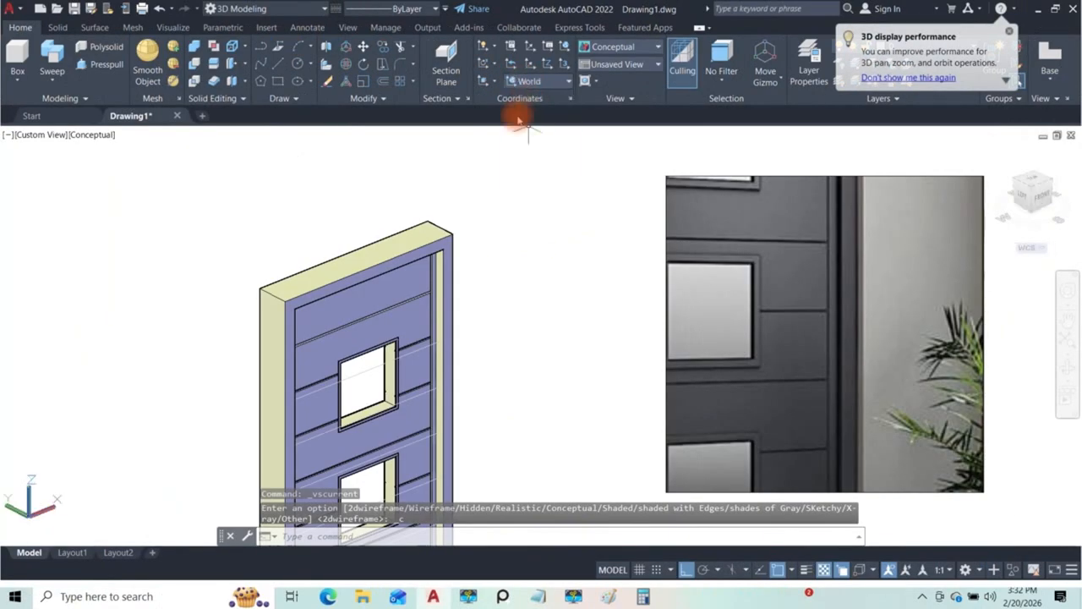
# Step: Examine the trims around the window openings and the groove ends beside them, comparing the door with the reference photo
pyautogui.scroll(2, 386, 333)
pyautogui.moveTo(386, 333); pyautogui.dragTo(322, 281, button='middle')
pyautogui.scroll(5, 487, 297)
pyautogui.scroll(-7, 470, 277)
pyautogui.scroll(5, 464, 226)
pyautogui.scroll(-5, 466, 237)
pyautogui.keyDown('shift'); pyautogui.moveTo(470, 250); pyautogui.dragTo(552, 269, button='middle'); pyautogui.keyUp('shift')
pyautogui.scroll(-5, 491, 254)
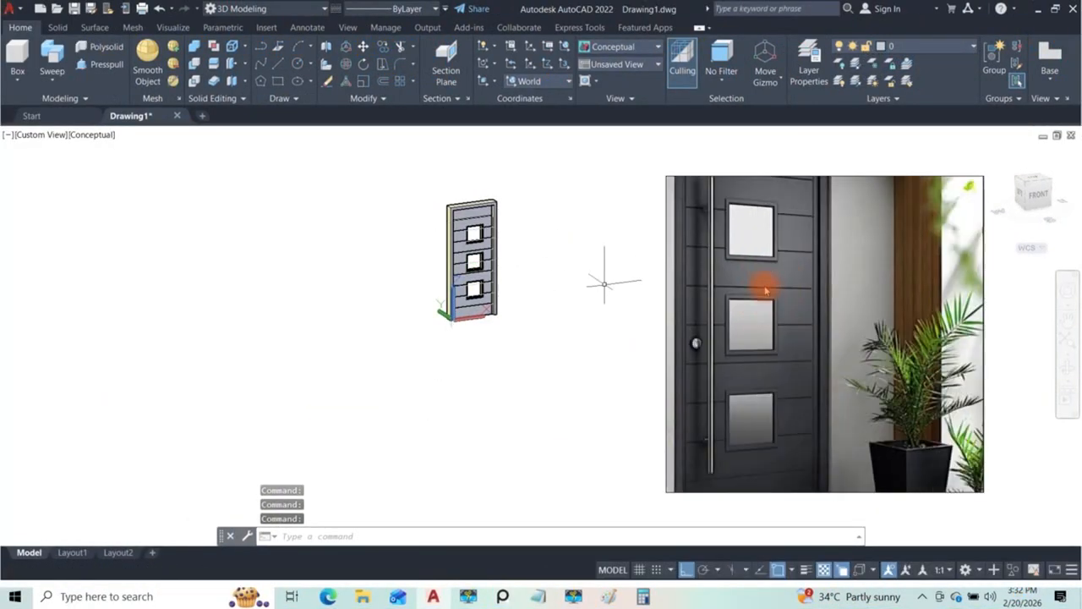
pyautogui.scroll(10, 528, 205)
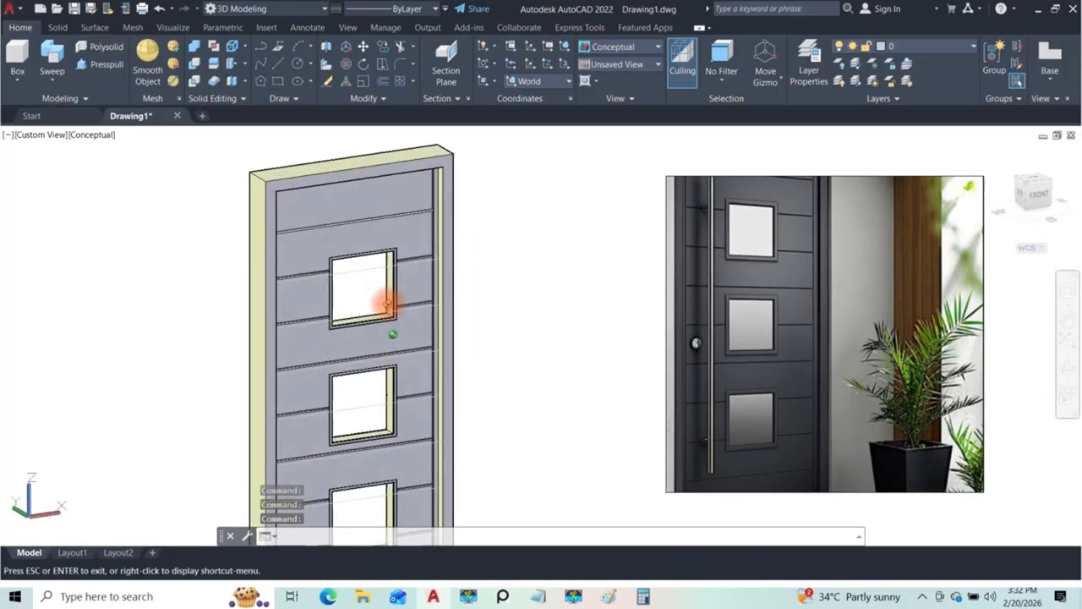
pyautogui.scroll(5, 462, 321)
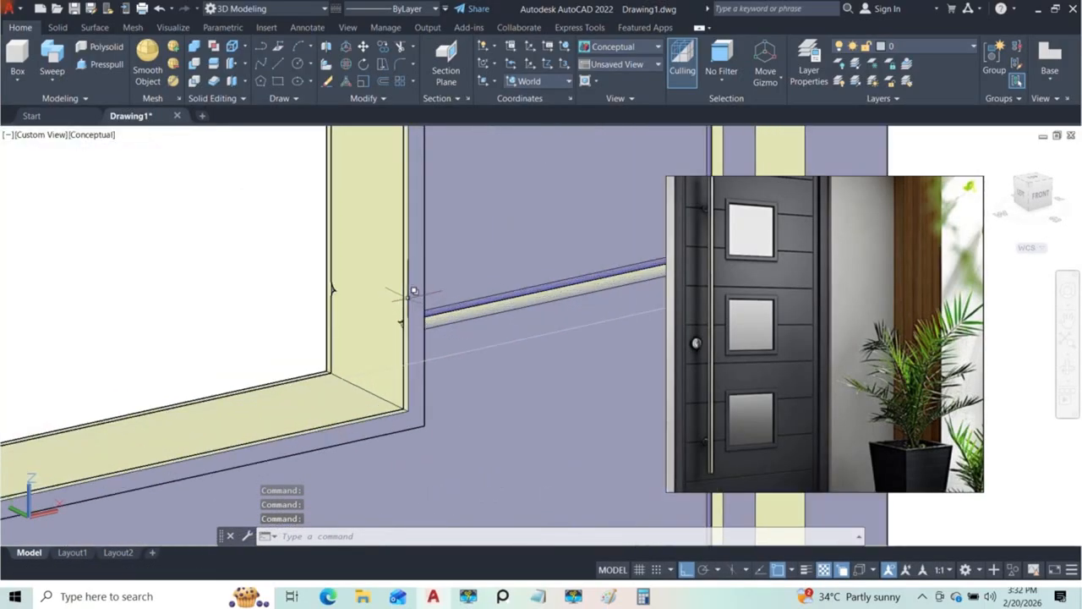
pyautogui.scroll(3, 429, 357)
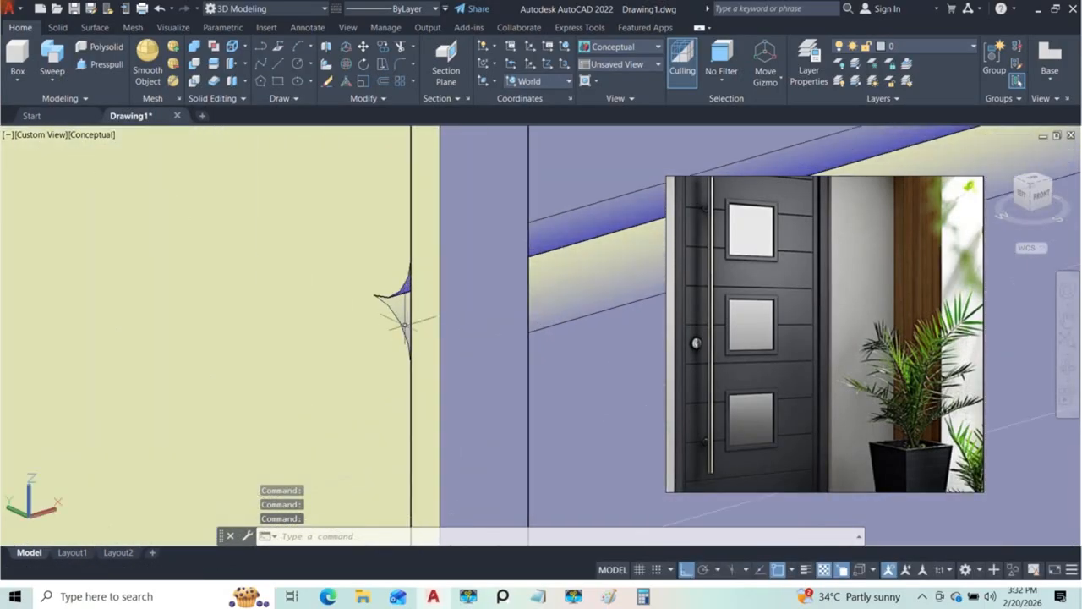
pyautogui.scroll(-3, 415, 304)
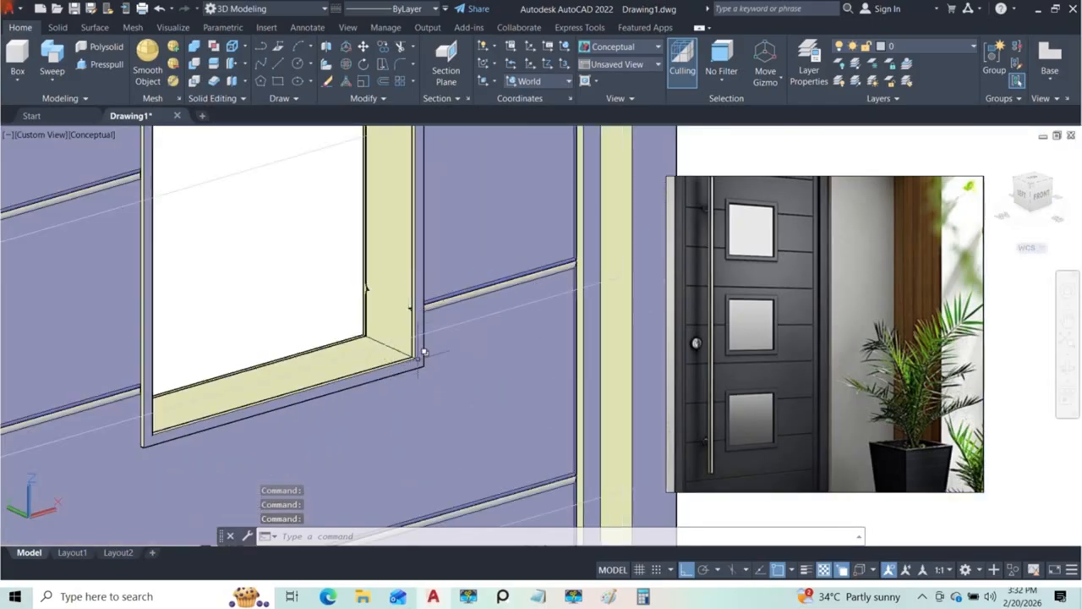
pyautogui.scroll(-3, 423, 353)
pyautogui.keyDown('shift'); pyautogui.moveTo(423, 353); pyautogui.dragTo(214, 134, button='middle'); pyautogui.keyUp('shift')
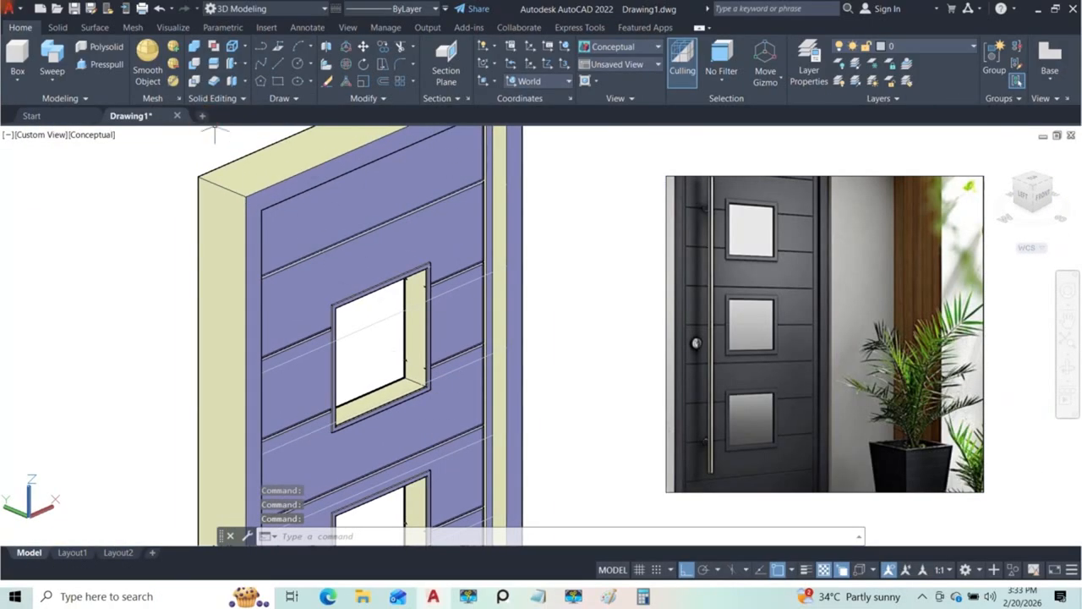
# Step: Extrude the inner rectangle of the top window opening into a thin solid pane, setting its thickness freehand
pyautogui.click(52, 78)
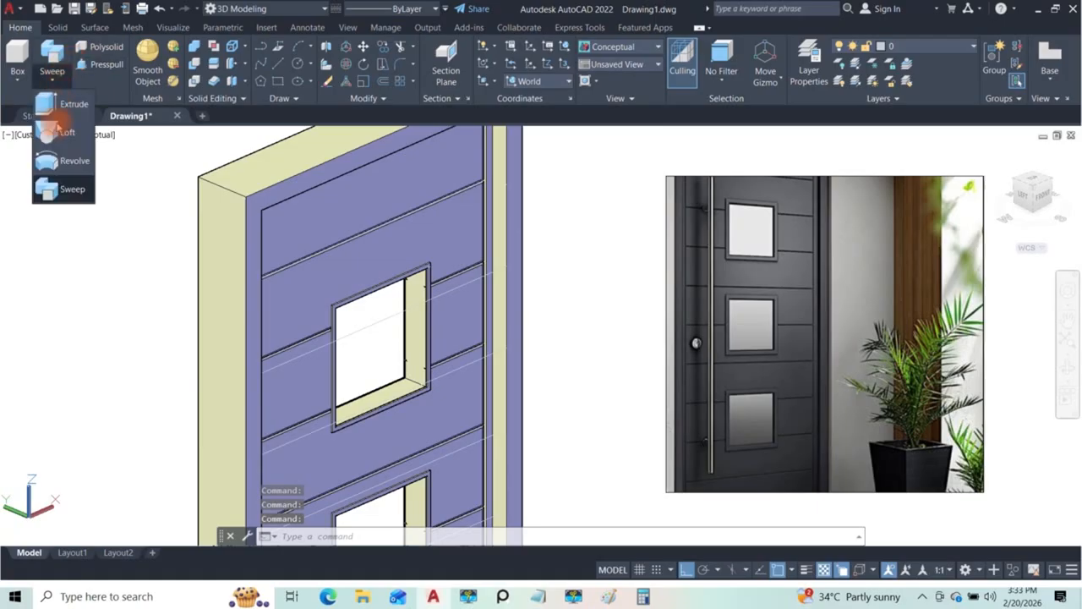
pyautogui.click(68, 104)
pyautogui.scroll(5, 419, 318)
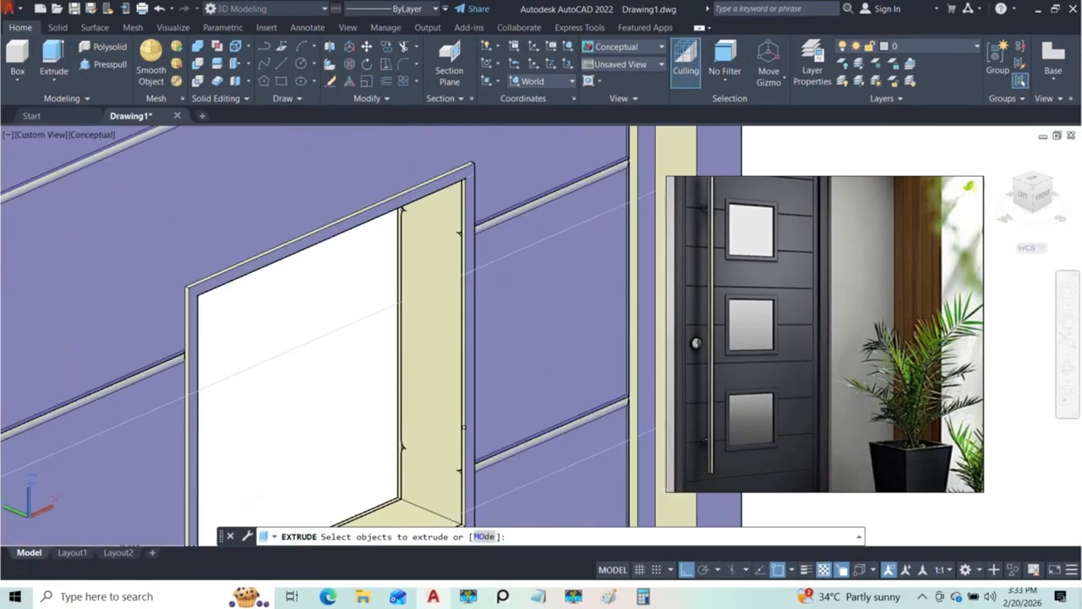
pyautogui.scroll(4, 454, 361)
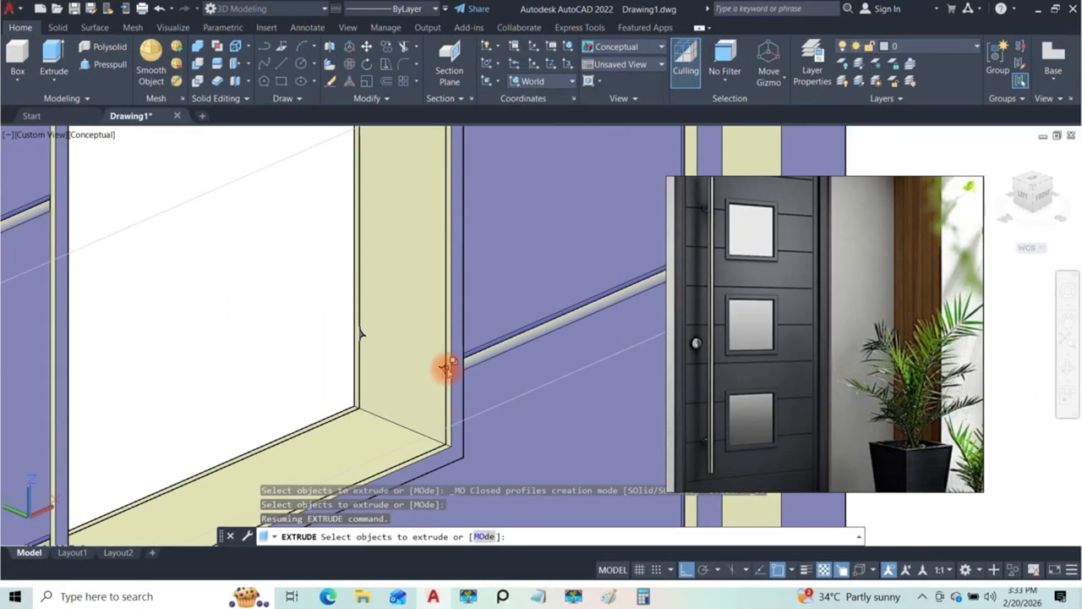
pyautogui.click(446, 367)
pyautogui.click(503, 434)
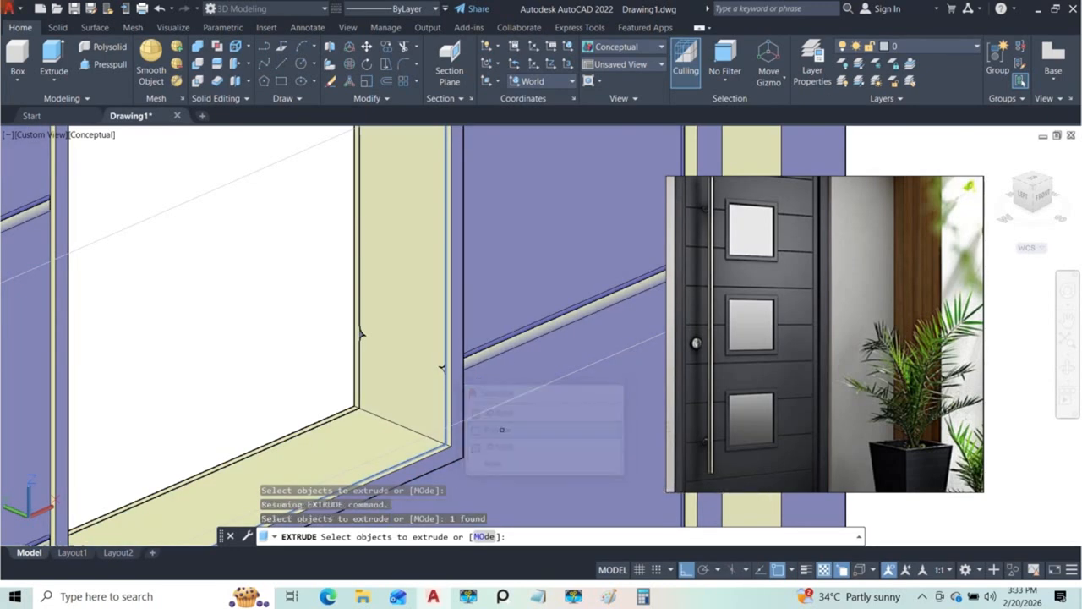
pyautogui.press('Return')
pyautogui.scroll(-5, 496, 405)
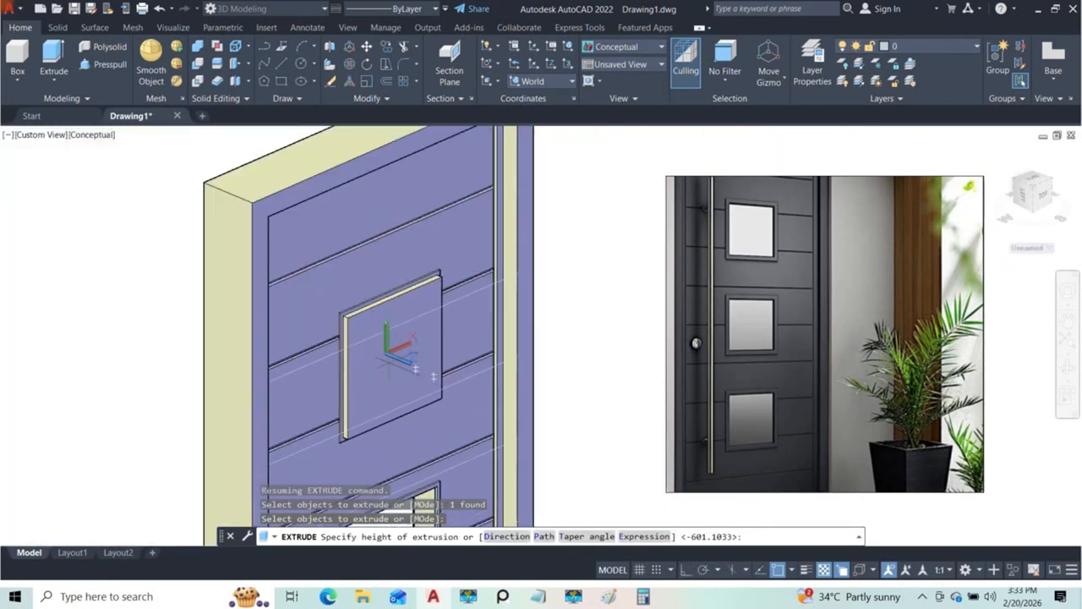
pyautogui.scroll(3, 374, 367)
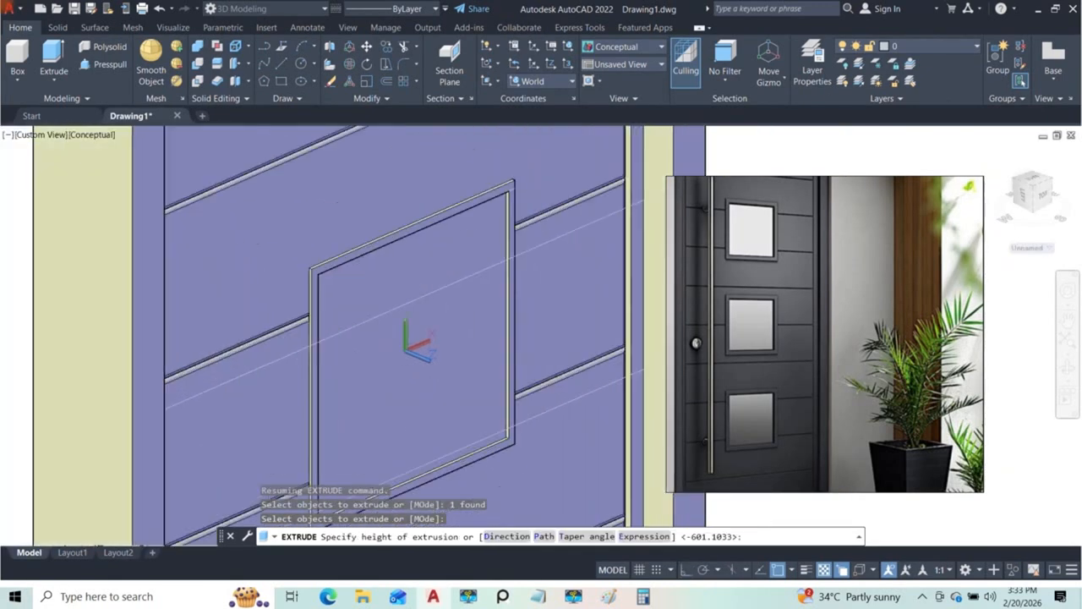
pyautogui.click(375, 361)
pyautogui.scroll(-4, 419, 378)
pyautogui.keyDown('shift'); pyautogui.moveTo(420, 378); pyautogui.dragTo(554, 382, button='middle'); pyautogui.keyUp('shift')
pyautogui.scroll(6, 486, 364)
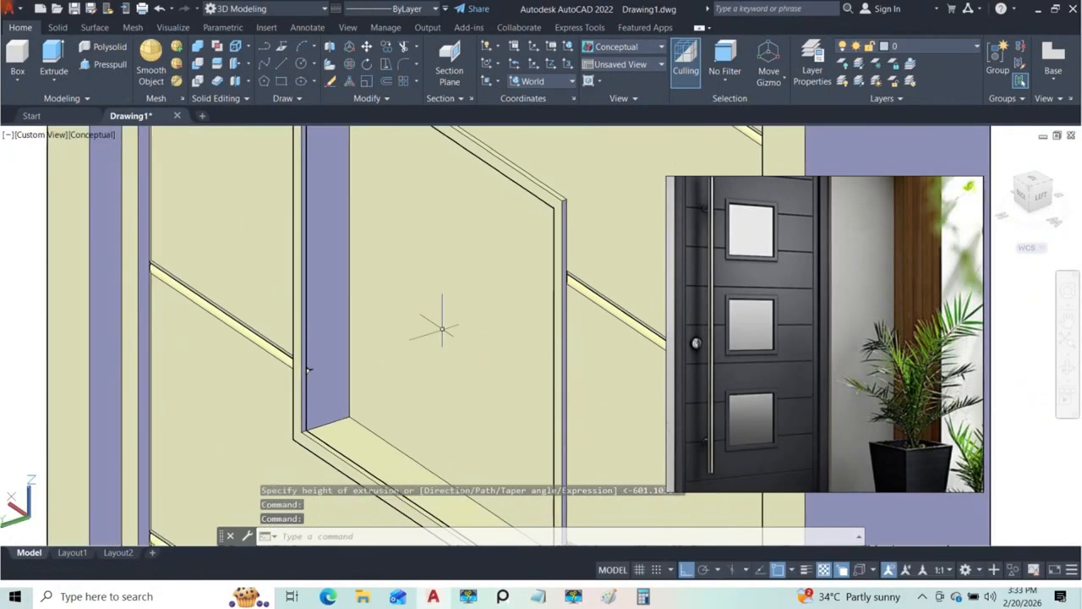
pyautogui.click(104, 64)
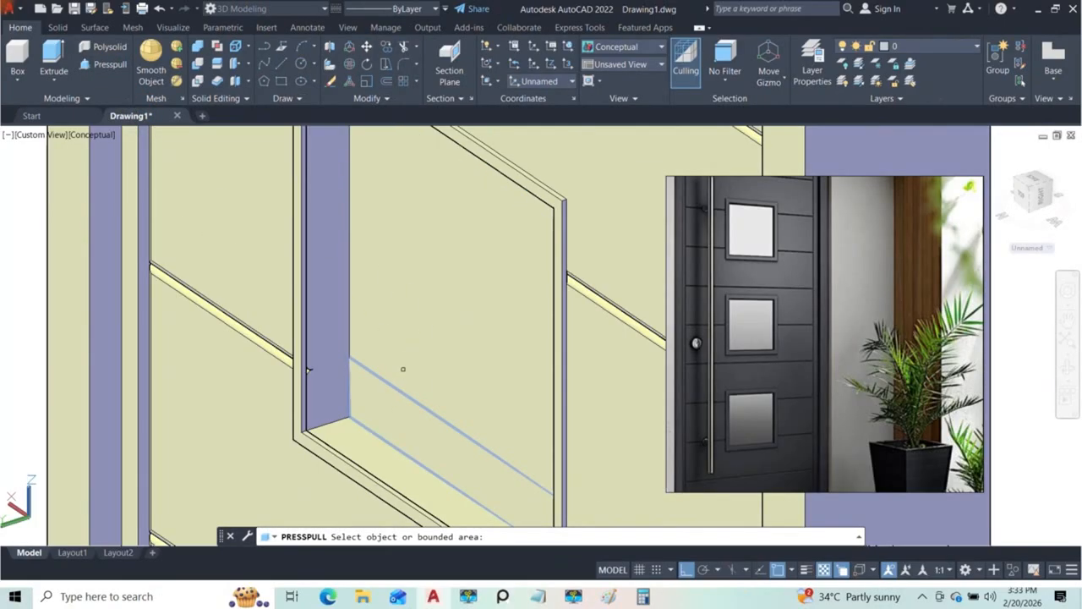
pyautogui.scroll(-3, 401, 381)
pyautogui.keyDown('shift'); pyautogui.moveTo(415, 331); pyautogui.dragTo(531, 230, button='middle'); pyautogui.keyUp('shift')
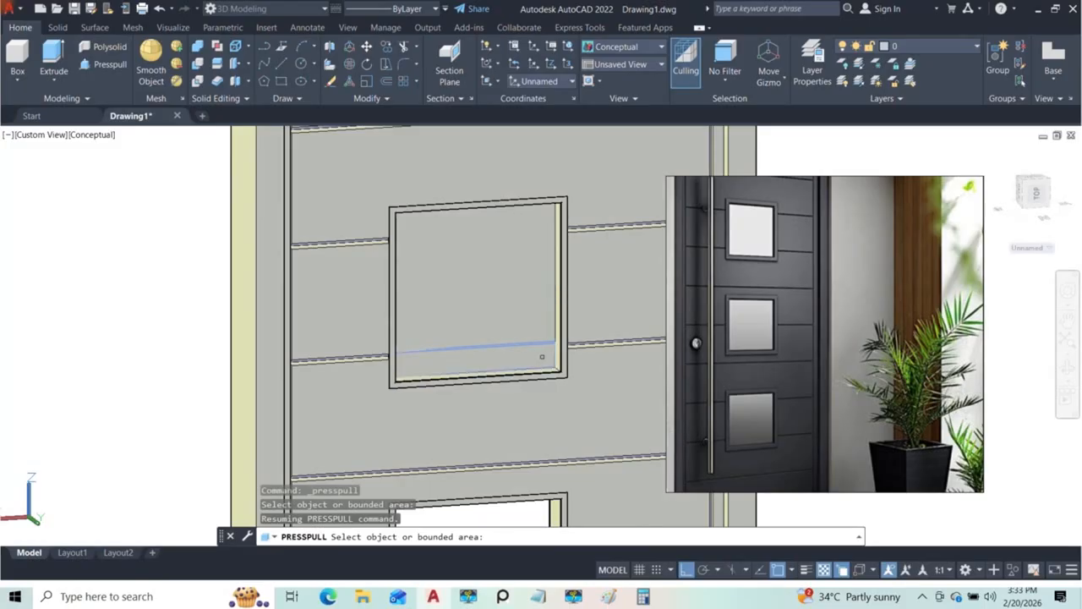
pyautogui.keyDown('shift'); pyautogui.moveTo(538, 308); pyautogui.dragTo(421, 294, button='middle'); pyautogui.keyUp('shift')
pyautogui.press('Escape')
# Step: Move the top window's pane along the Y axis to sit within the depth of its opening
pyautogui.click(421, 295)
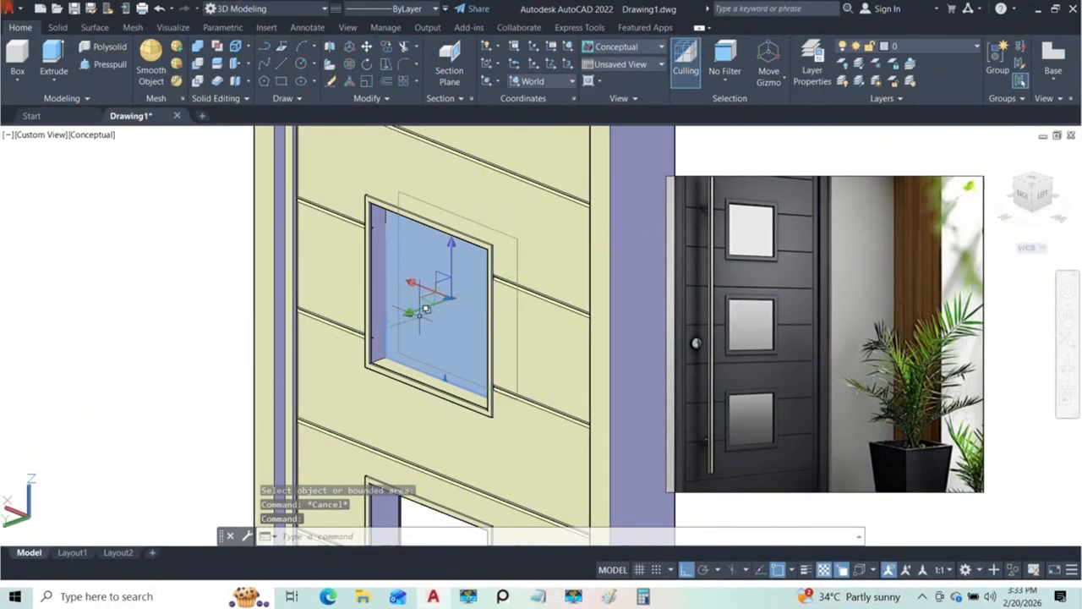
pyautogui.scroll(2, 395, 328)
pyautogui.click(483, 279)
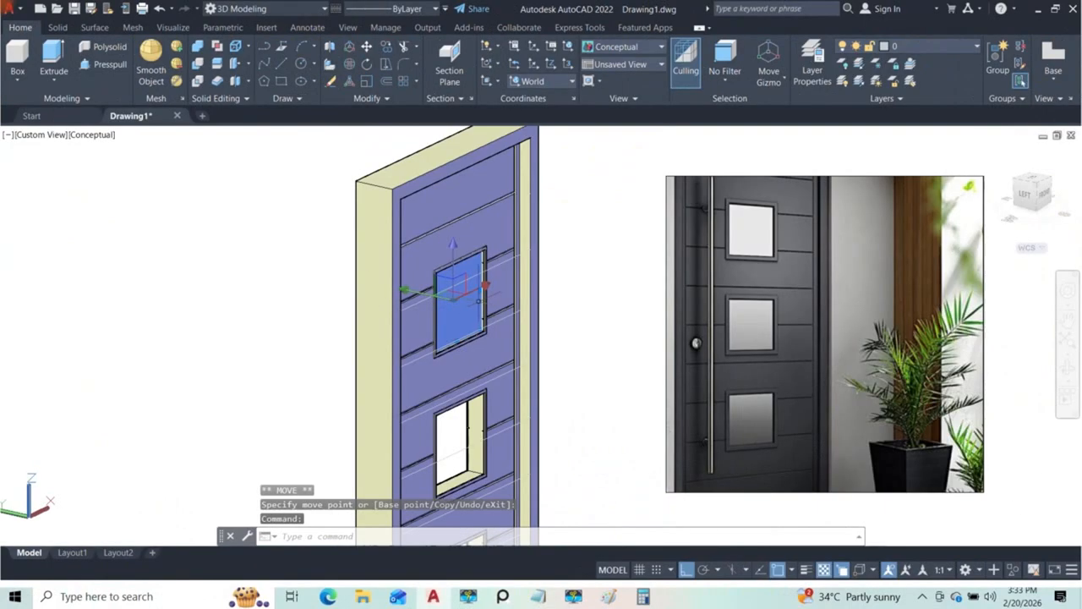
pyautogui.scroll(4, 479, 299)
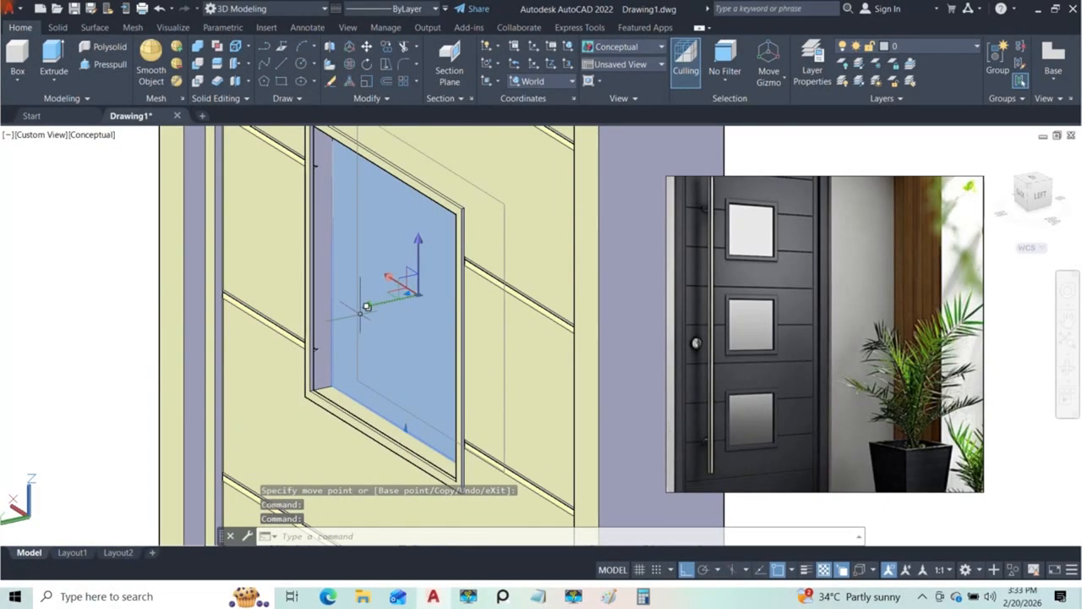
pyautogui.click(367, 306)
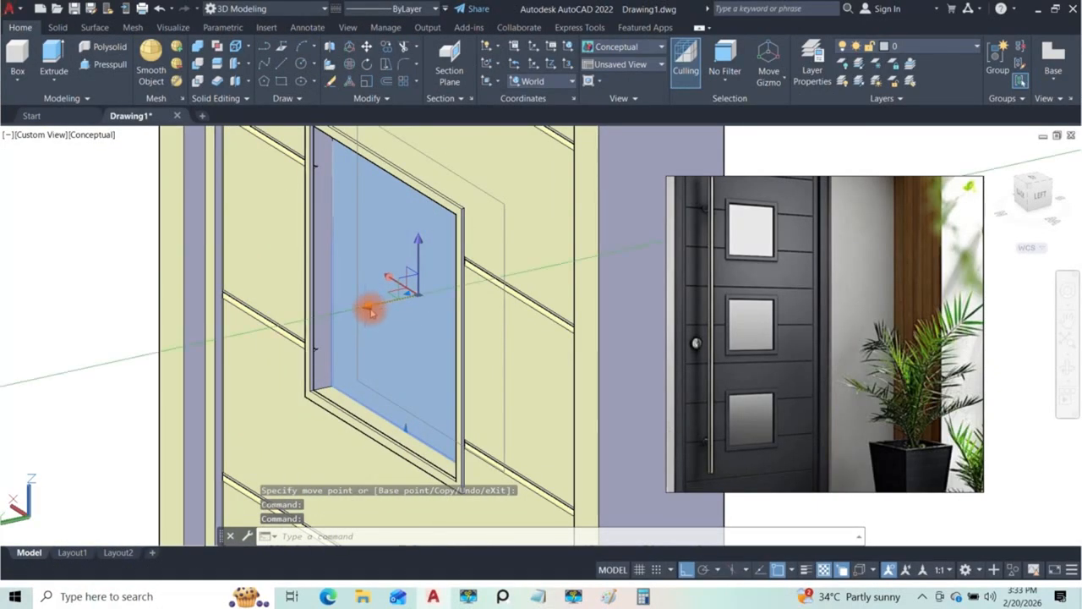
pyautogui.click(413, 295)
pyautogui.scroll(-4, 420, 326)
pyautogui.keyDown('shift'); pyautogui.moveTo(420, 327); pyautogui.dragTo(315, 324, button='middle'); pyautogui.keyUp('shift')
pyautogui.press('Escape')
pyautogui.press('Escape')
pyautogui.scroll(-2, 449, 326)
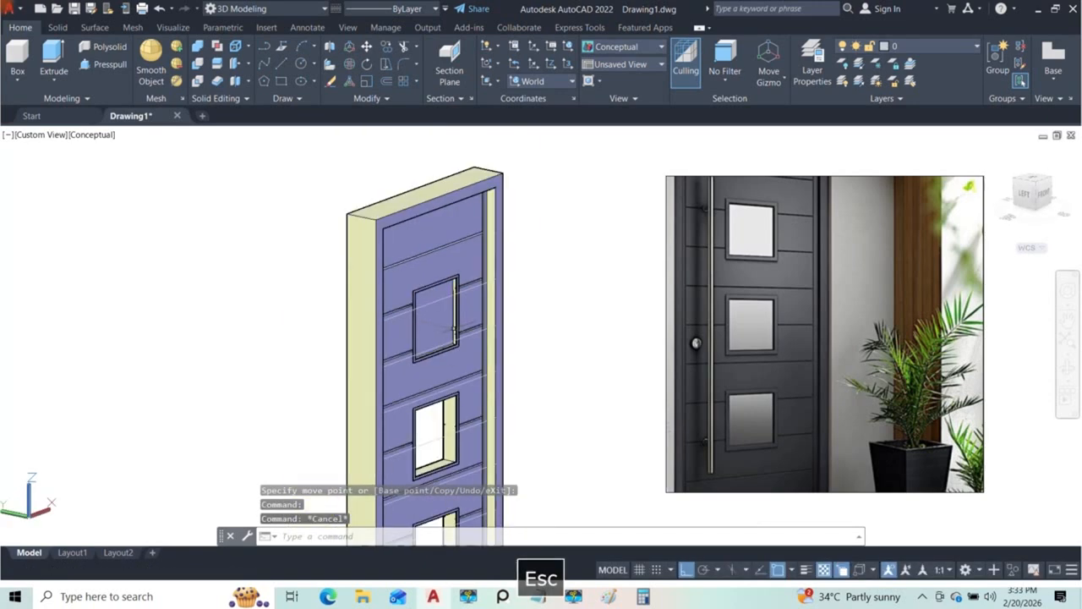
# Step: Copy the pane from the upper inner corner of the top window's trim to the matching corner of the middle window
pyautogui.scroll(5, 432, 305)
pyautogui.click(446, 305)
pyautogui.scroll(-4, 461, 285)
pyautogui.keyDown('shift'); pyautogui.moveTo(470, 314); pyautogui.dragTo(481, 318, button='middle'); pyautogui.keyUp('shift')
pyautogui.scroll(3, 483, 275)
pyautogui.keyDown('shift'); pyautogui.moveTo(483, 279); pyautogui.dragTo(484, 207, button='middle'); pyautogui.keyUp('shift')
pyautogui.scroll(4, 486, 255)
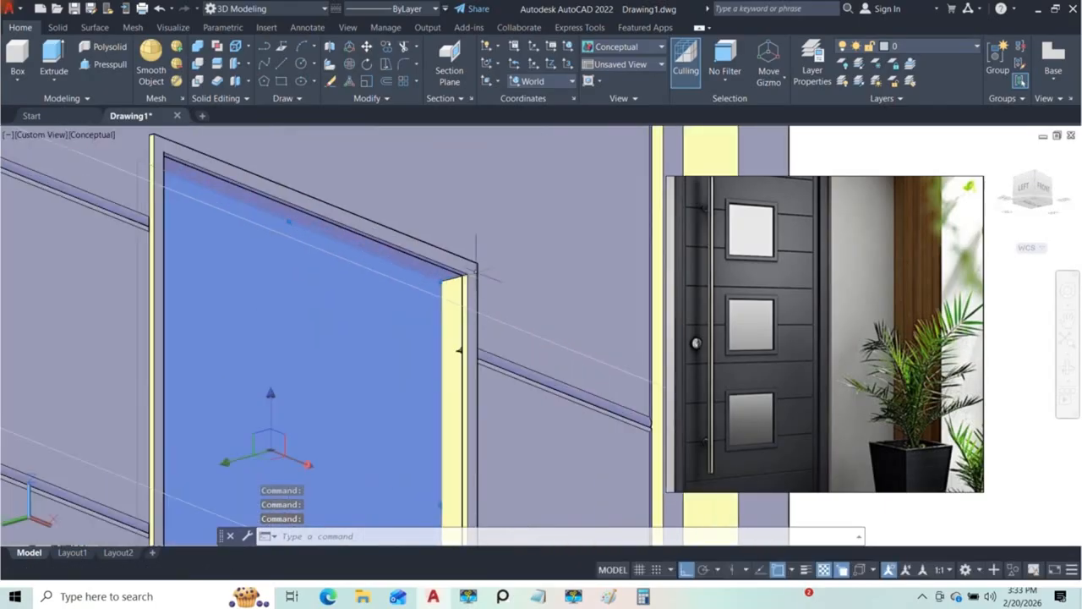
pyautogui.scroll(3, 476, 269)
pyautogui.write('o')
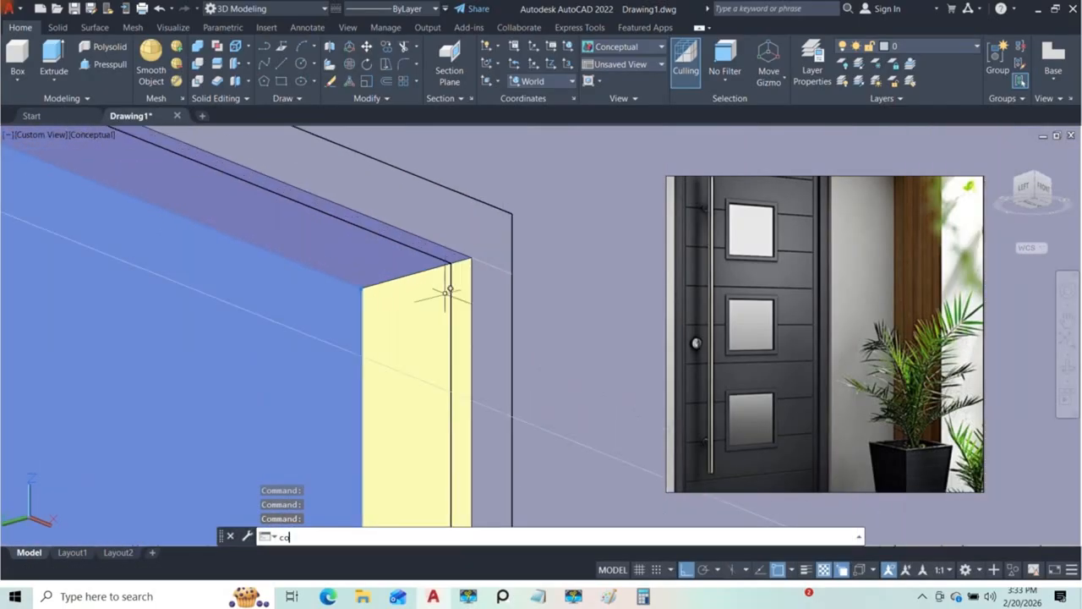
pyautogui.press('Return')
pyautogui.click(451, 264)
pyautogui.scroll(-8, 448, 271)
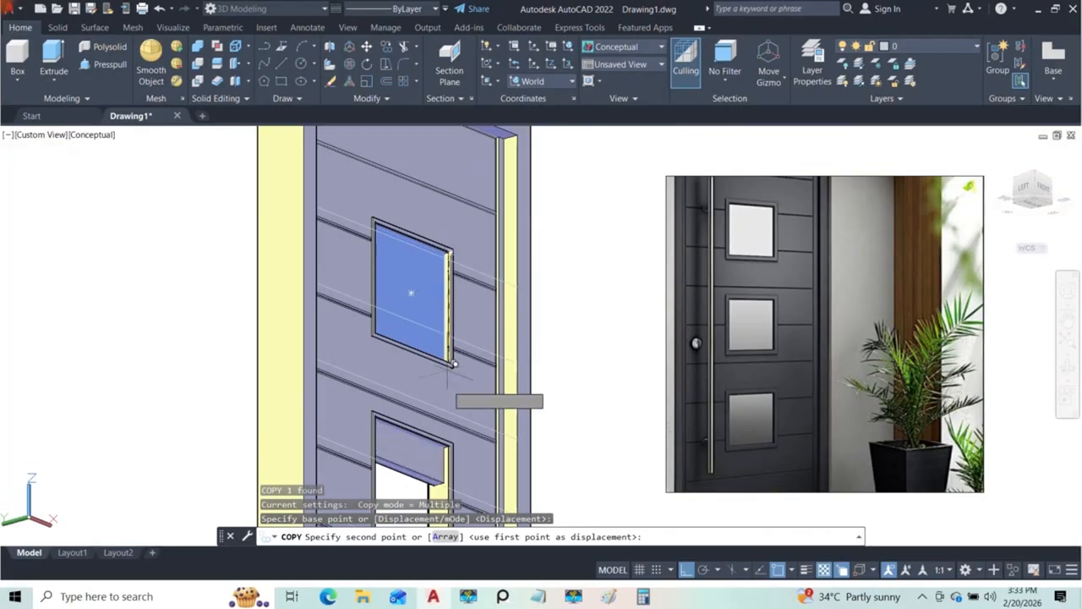
pyautogui.scroll(6, 432, 321)
pyautogui.scroll(5, 430, 291)
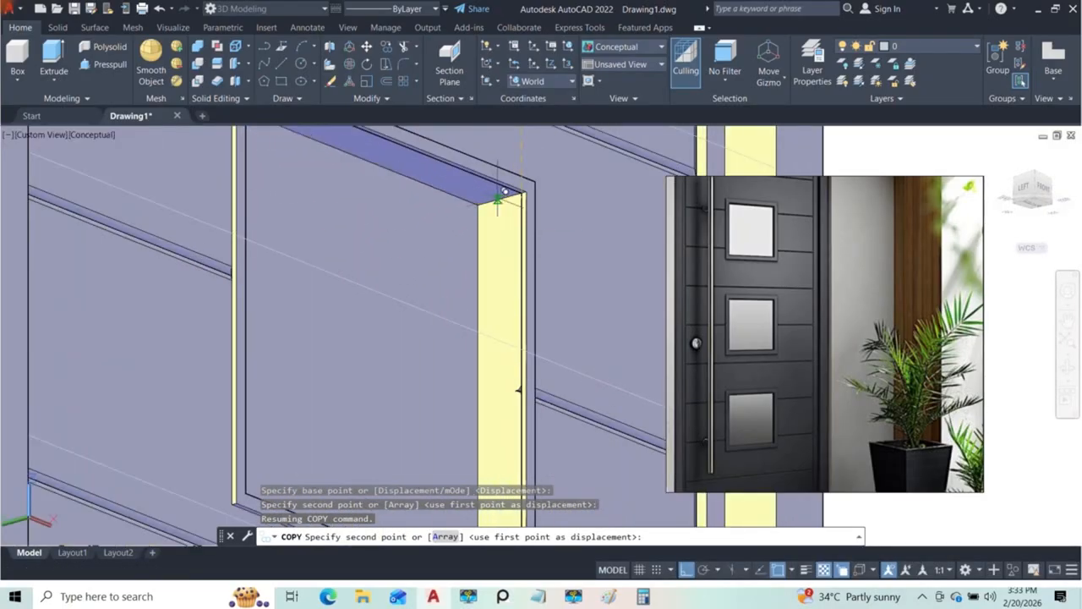
pyautogui.click(529, 185)
# Step: Place a copy of the pane at the matching corner of the bottom window's opening and finish copying
pyautogui.scroll(-5, 524, 194)
pyautogui.scroll(5, 511, 228)
pyautogui.scroll(3, 530, 200)
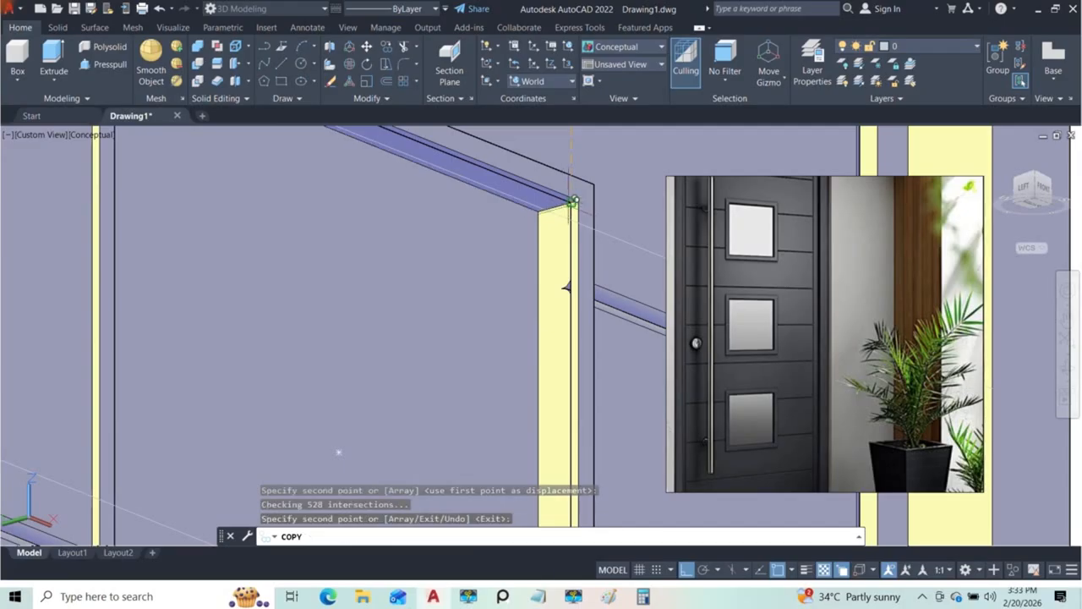
pyautogui.scroll(-5, 574, 198)
pyautogui.press('Escape')
# Step: Examine the whole door from the front and compare it with the reference photos of the door and its handle plate
pyautogui.scroll(-5, 541, 237)
pyautogui.scroll(6, 541, 237)
pyautogui.scroll(-9, 541, 238)
pyautogui.keyDown('shift'); pyautogui.moveTo(502, 261); pyautogui.dragTo(470, 264, button='middle'); pyautogui.keyUp('shift')
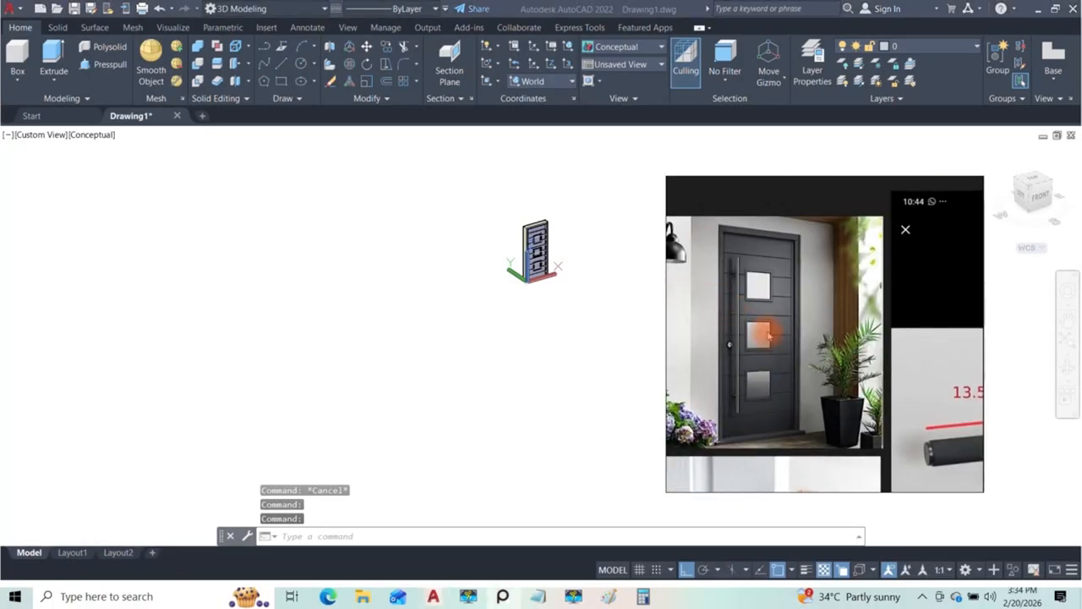
pyautogui.scroll(4, 542, 234)
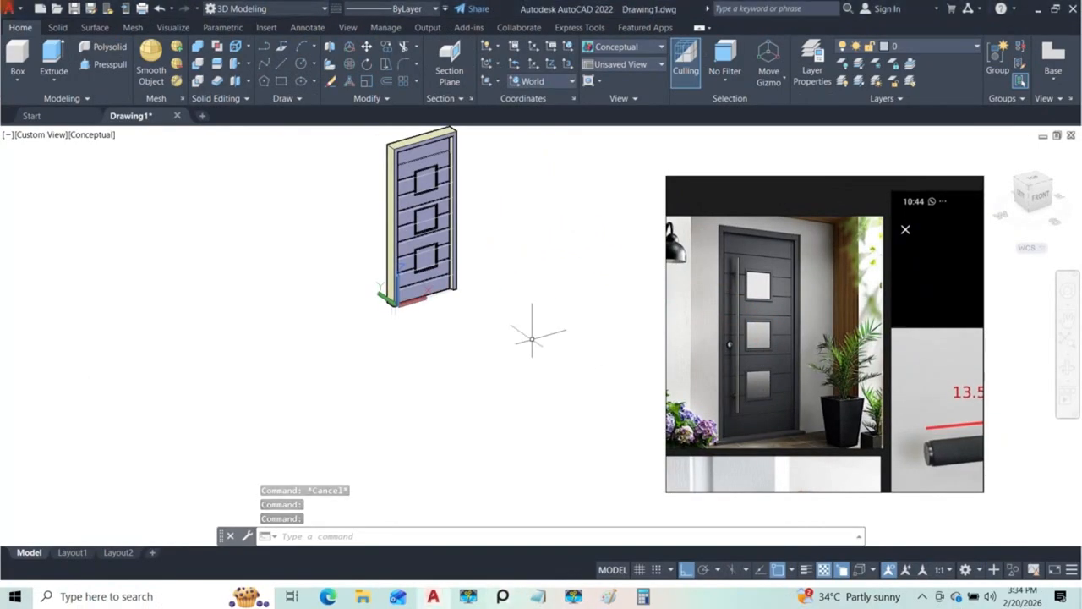
pyautogui.moveTo(532, 339); pyautogui.dragTo(587, 445, button='middle')
pyautogui.keyDown('shift'); pyautogui.moveTo(549, 406); pyautogui.dragTo(507, 355, button='middle'); pyautogui.keyUp('shift')
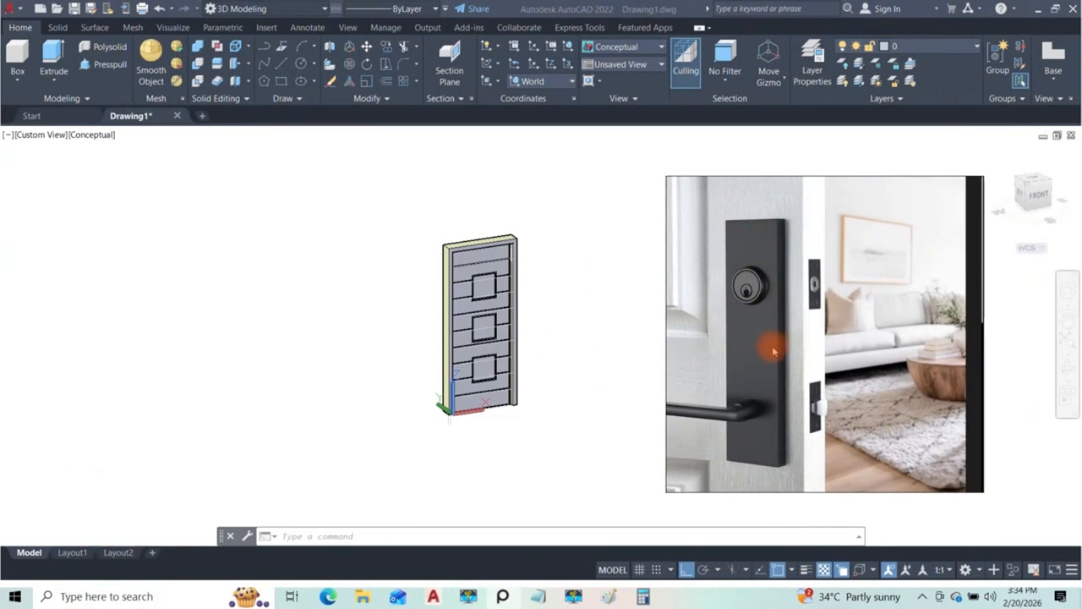
pyautogui.scroll(5, 472, 339)
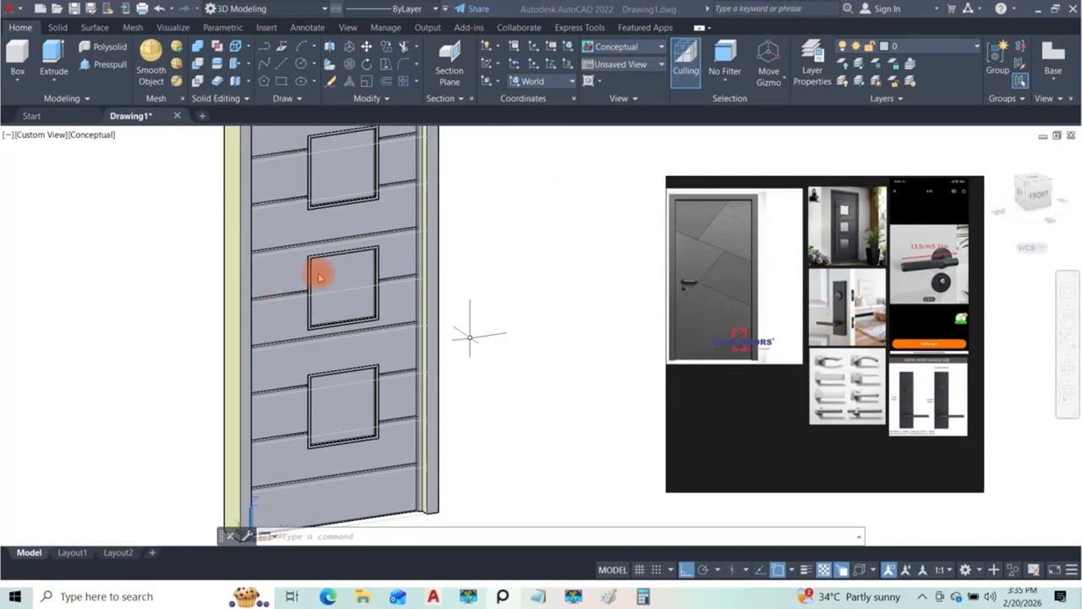
# Step: Align the UCS to the door face beside the middle window
pyautogui.click(176, 249)
pyautogui.moveTo(319, 295)
pyautogui.keyDown('shift'); pyautogui.mouseDown(button='middle')
pyautogui.moveTo(257, 292)
pyautogui.moveTo(335, 315)
pyautogui.moveTo(320, 312)
pyautogui.mouseUp(button='middle'); pyautogui.keyUp('shift')
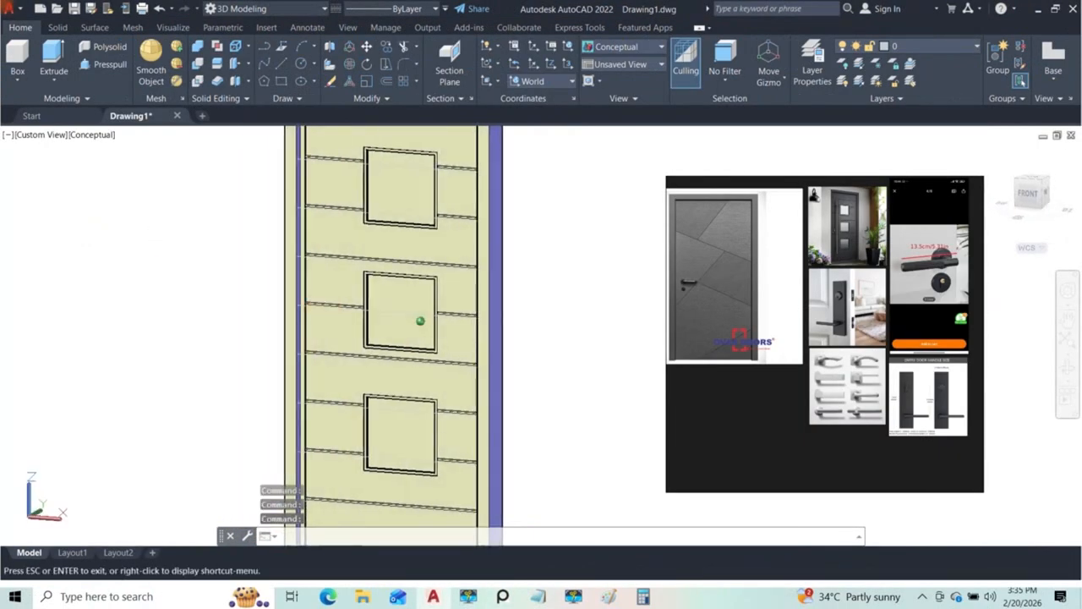
pyautogui.click(493, 85)
pyautogui.click(496, 165)
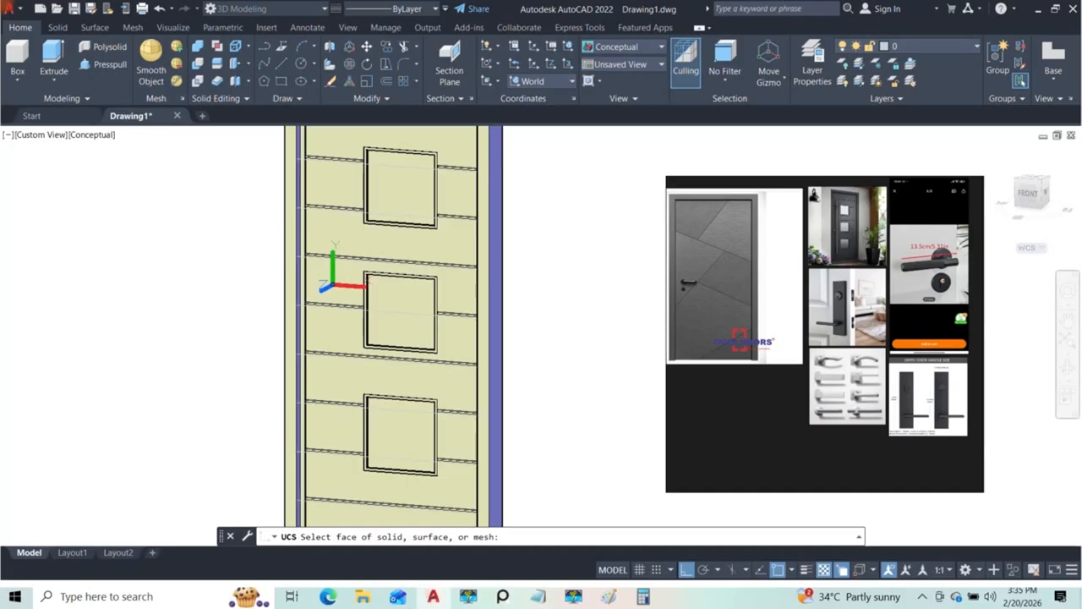
pyautogui.click(313, 292)
# Step: Place a rectangle's first corner on the door face between the door's edge and the middle window
pyautogui.scroll(5, 313, 292)
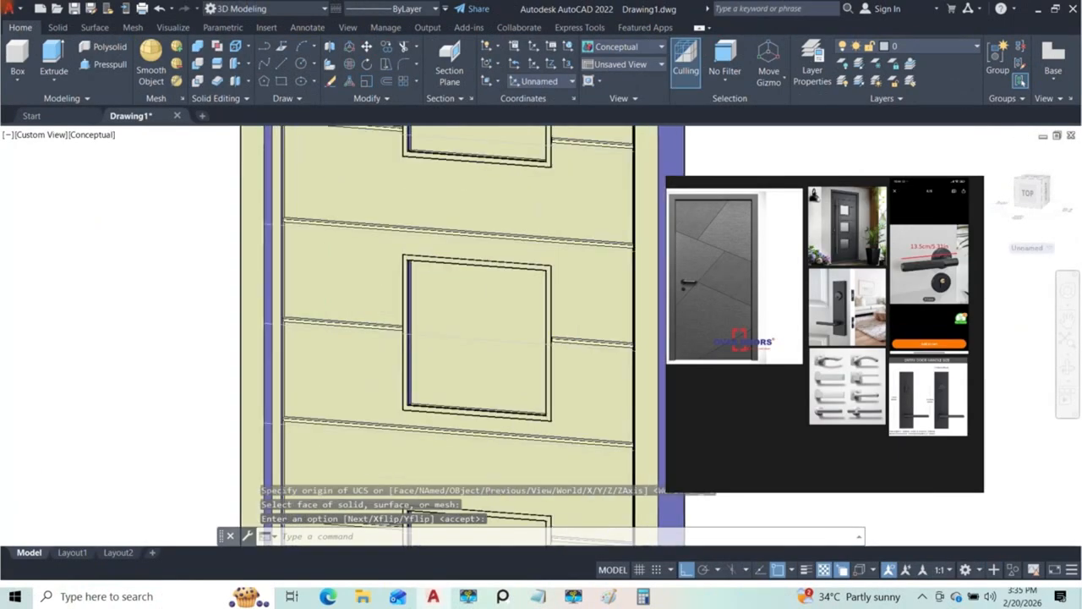
pyautogui.moveTo(333, 273); pyautogui.dragTo(367, 265, button='middle')
pyautogui.click(157, 123)
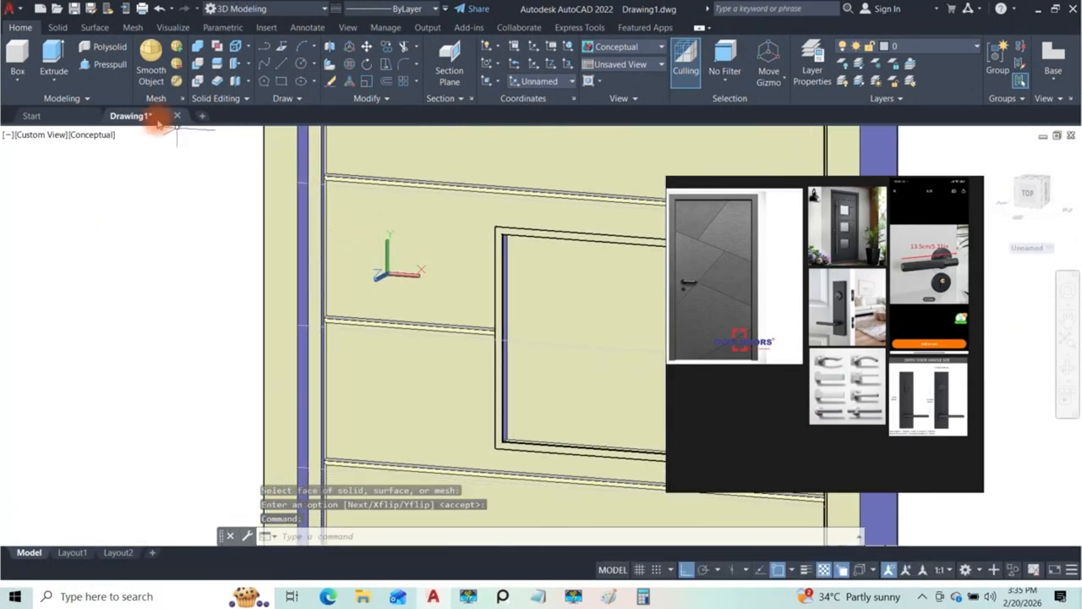
pyautogui.click(284, 83)
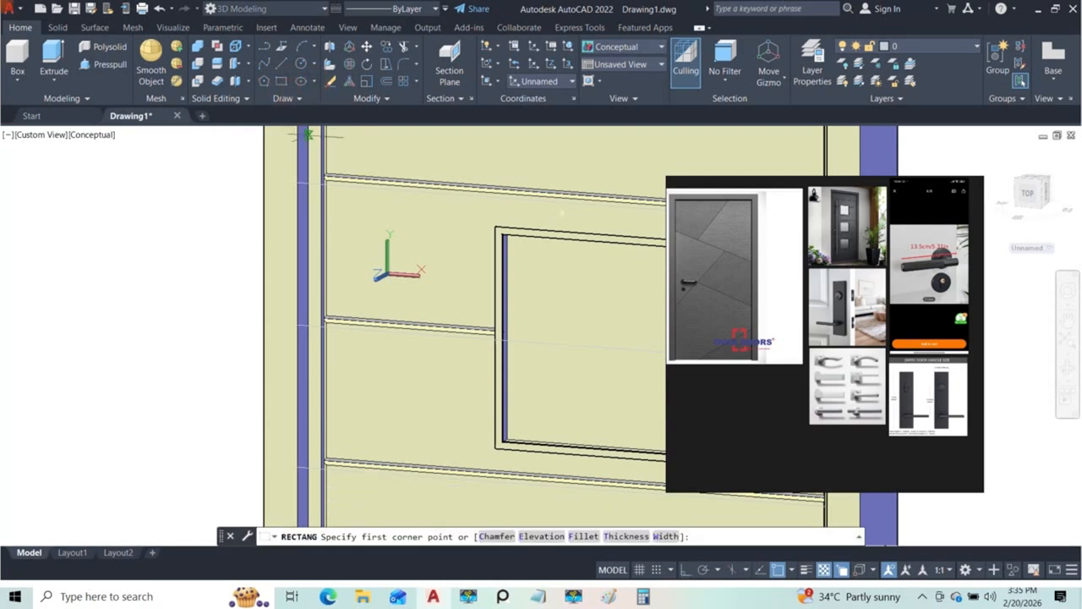
pyautogui.click(367, 273)
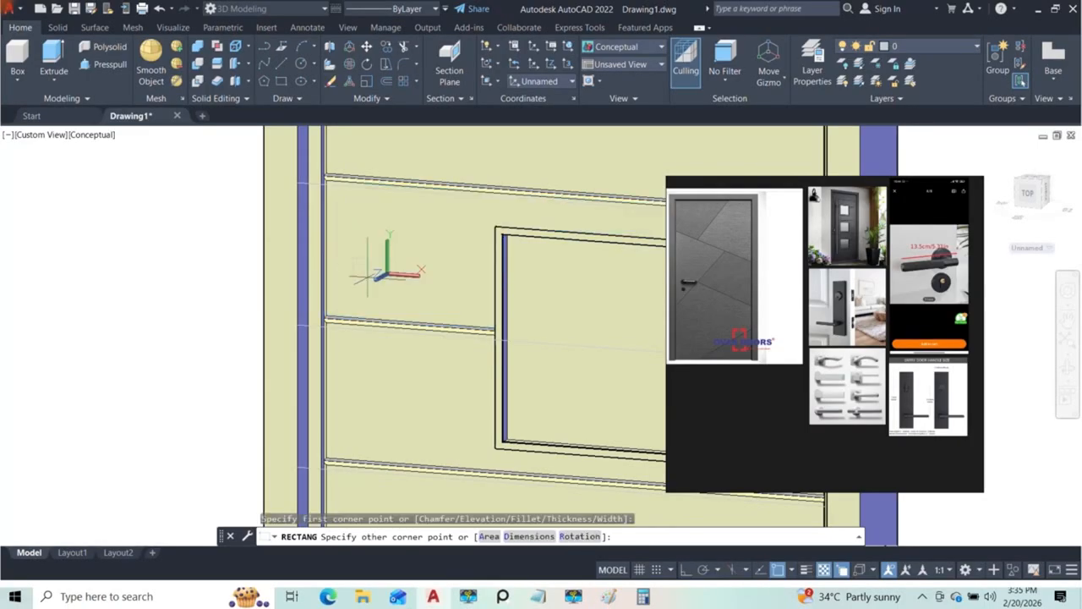
# Step: Try a length of 280 and a width of 70 for the rectangle
pyautogui.click(530, 537)
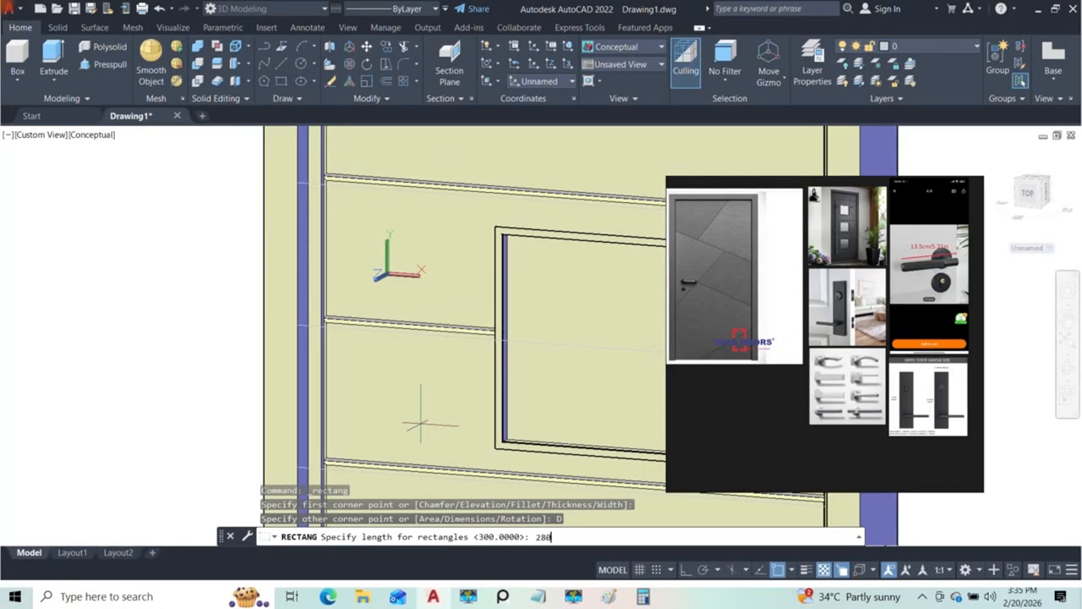
pyautogui.press('Return')
pyautogui.write('7')
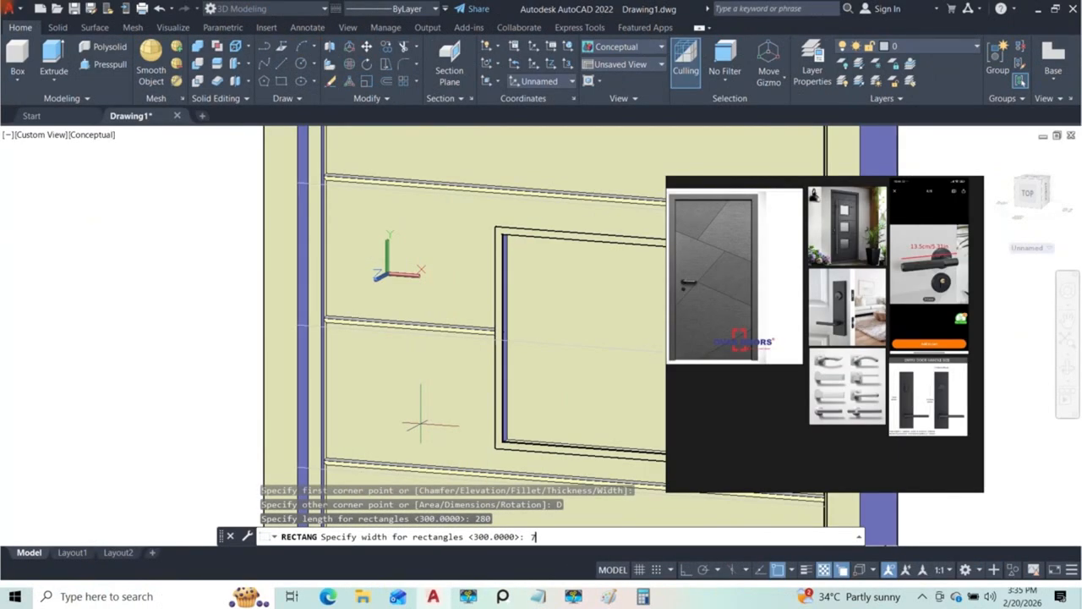
pyautogui.write('0')
pyautogui.press('Return')
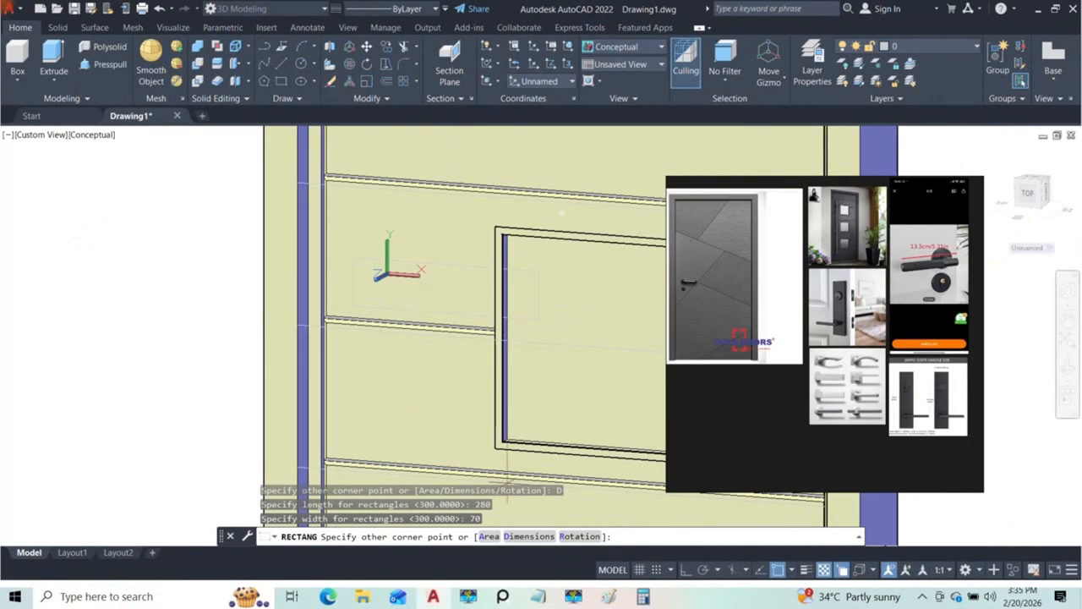
# Step: Set the rectangle's length to 70 and width to 280, and place it below its first corner as the handle plate outline
pyautogui.click(530, 536)
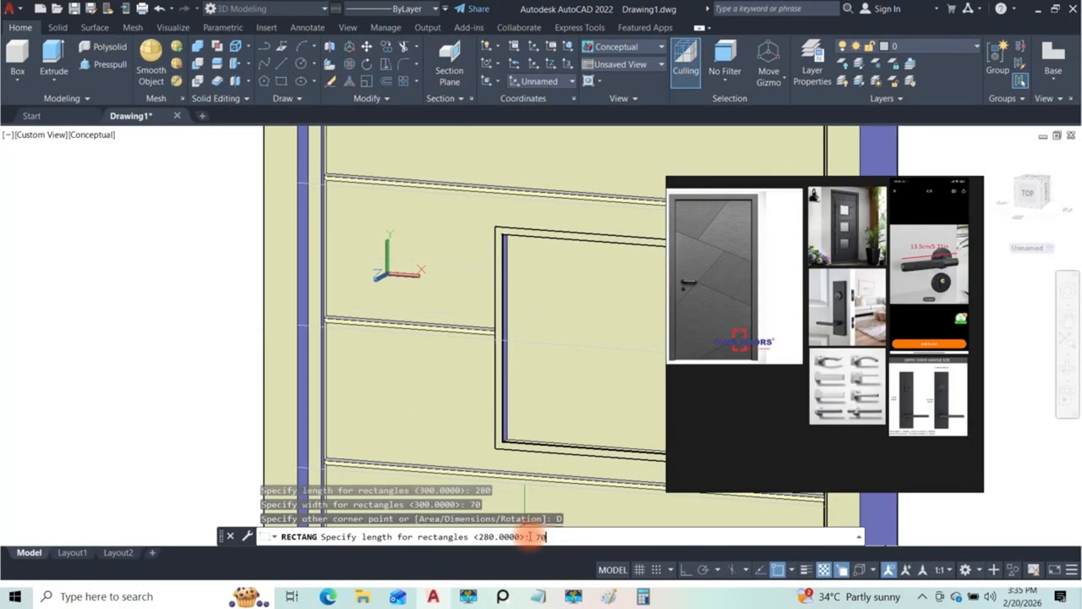
pyautogui.press('Return')
pyautogui.write('280')
pyautogui.press('Return')
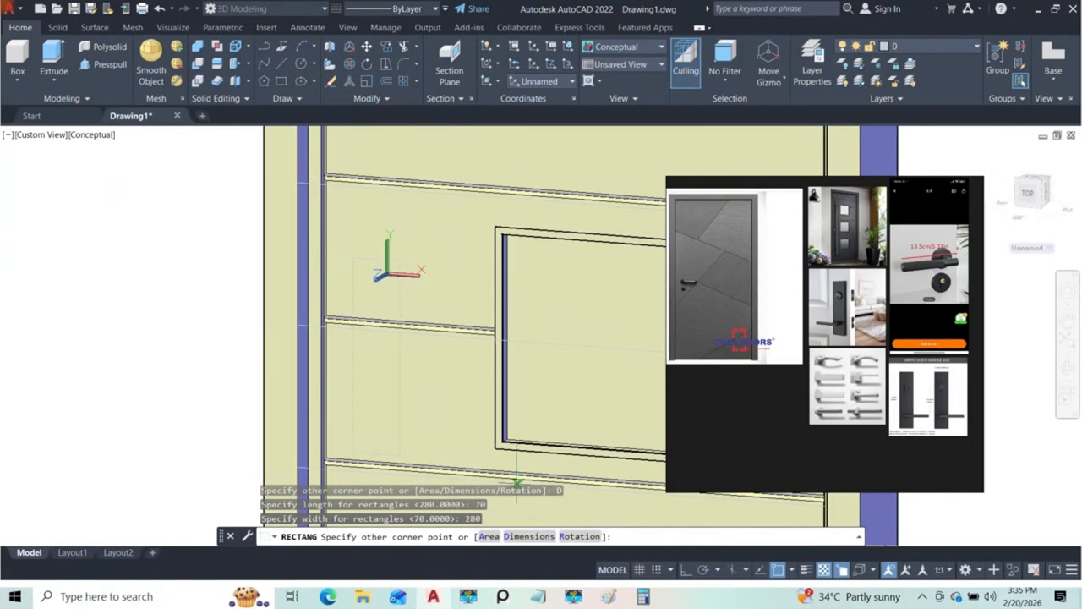
pyautogui.keyDown('shift'); pyautogui.moveTo(399, 394); pyautogui.dragTo(479, 414, button='middle'); pyautogui.keyUp('shift')
# Step: Extrude the handle plate outline outward from the door face into a thin solid, setting its thickness freehand
pyautogui.moveTo(428, 384); pyautogui.dragTo(425, 276, button='middle')
pyautogui.scroll(6, 415, 317)
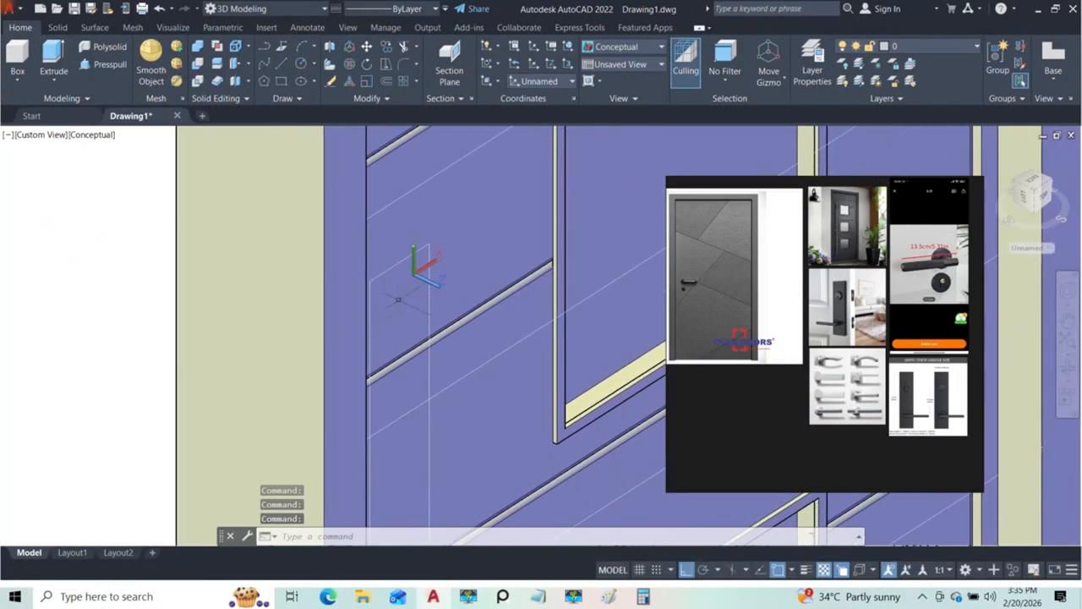
pyautogui.click(108, 65)
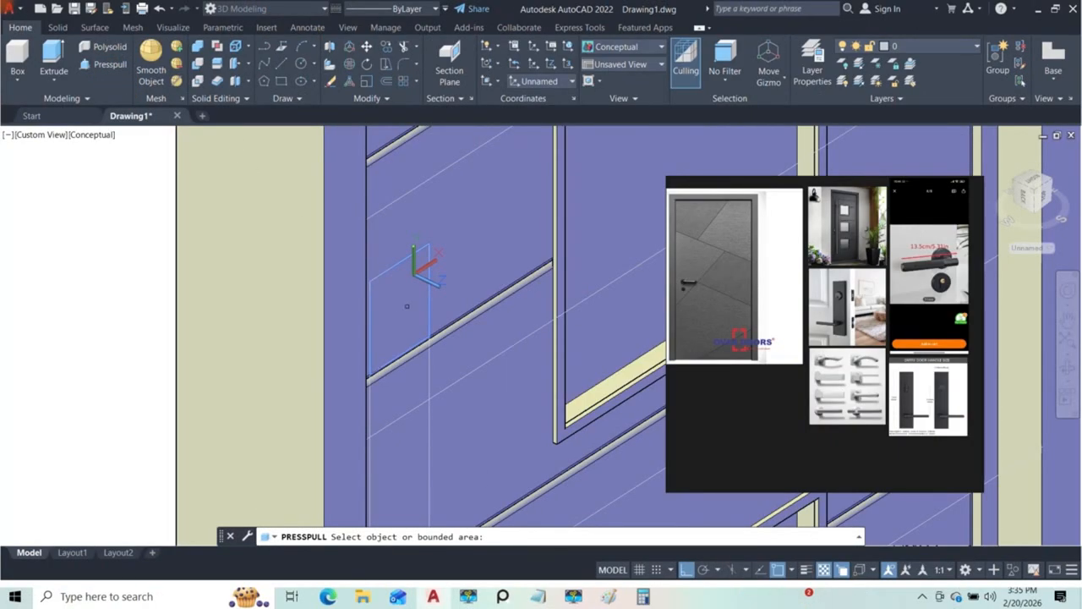
pyautogui.press('Escape')
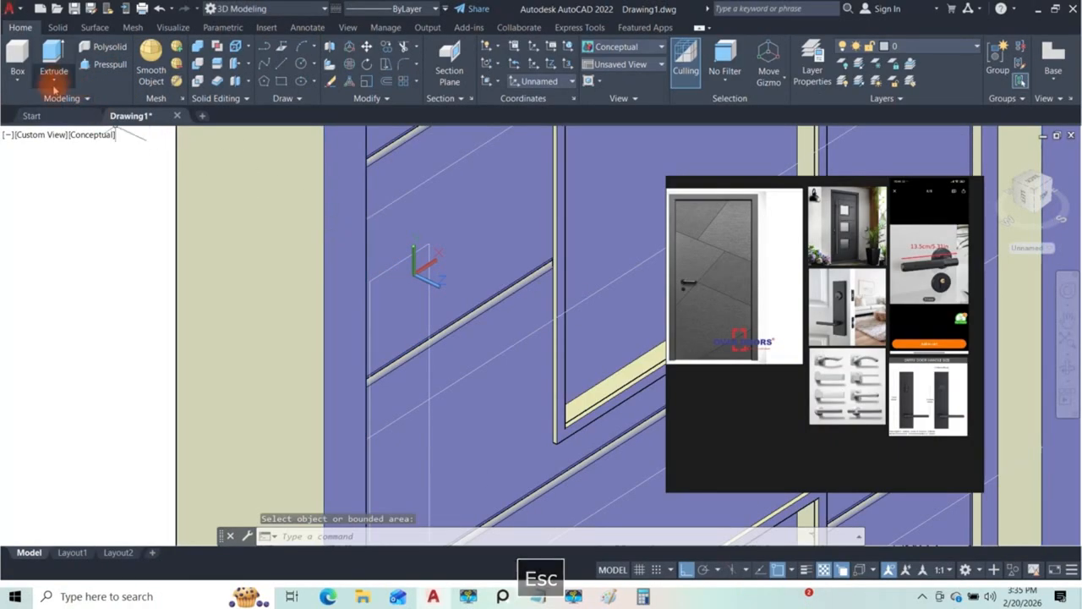
pyautogui.click(56, 81)
pyautogui.click(71, 117)
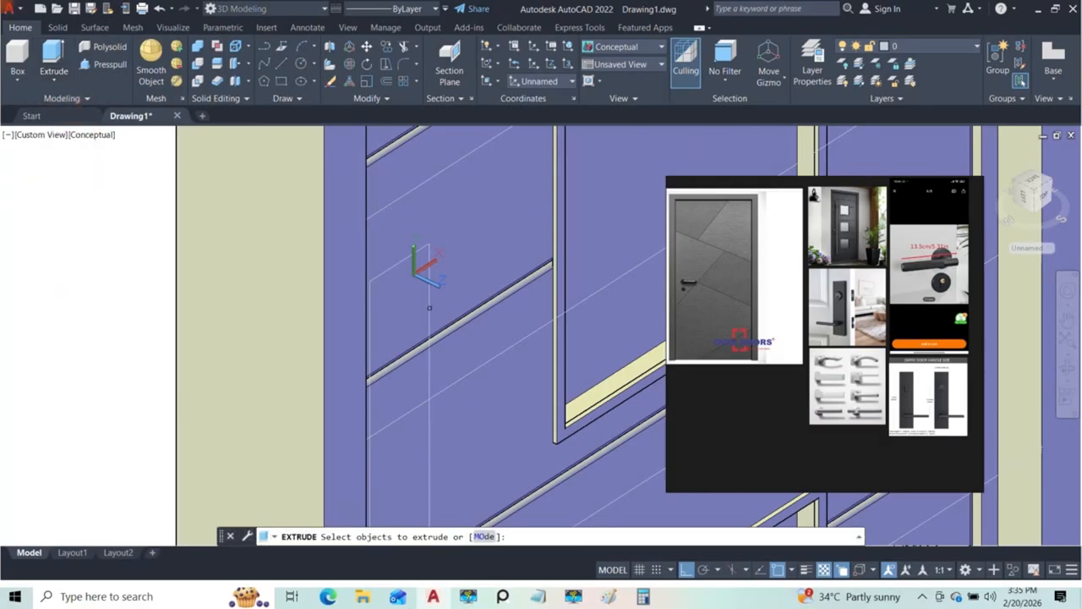
pyautogui.click(430, 309)
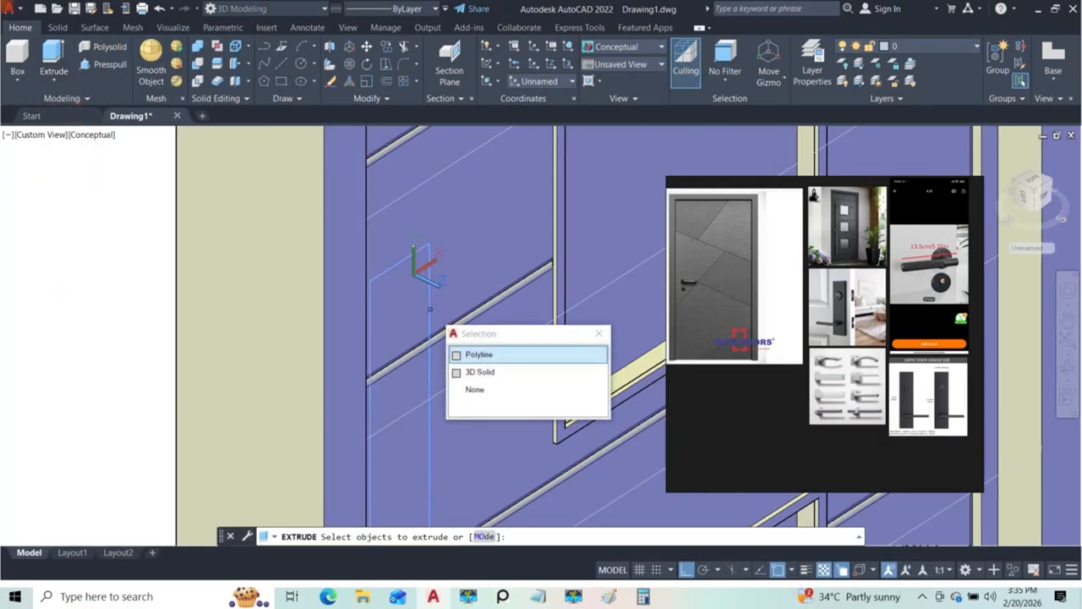
pyautogui.click(456, 354)
pyautogui.press('Return')
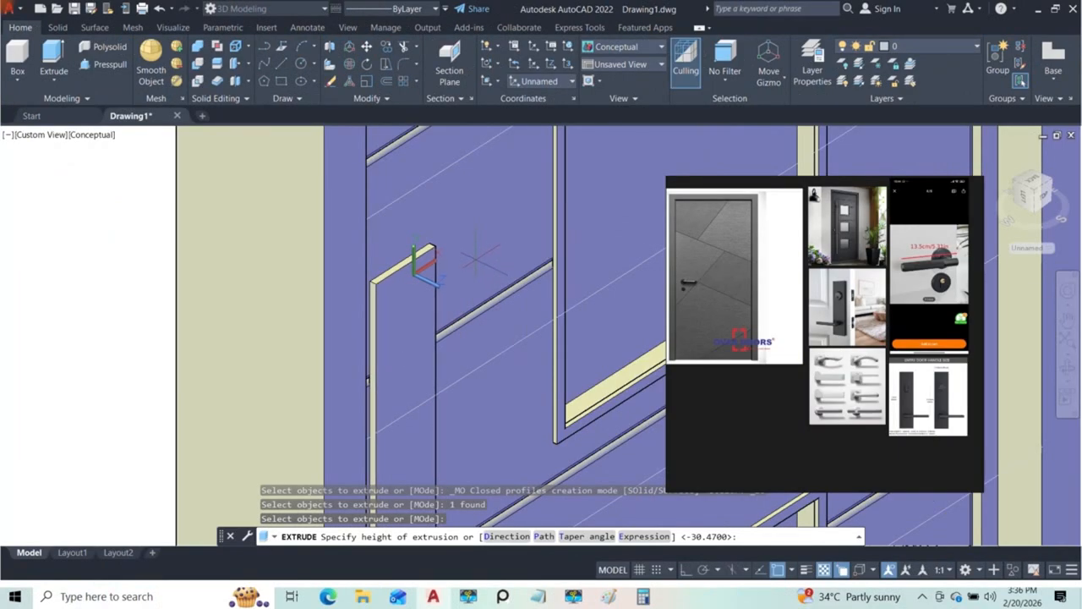
pyautogui.keyDown('shift'); pyautogui.moveTo(478, 259); pyautogui.dragTo(430, 323, button='middle'); pyautogui.keyUp('shift')
pyautogui.click(429, 323)
# Step: Examine the handle plate's position, thickness and edges on the door, comparing it with the lock and lever reference photo
pyautogui.scroll(-3, 430, 323)
pyautogui.keyDown('shift'); pyautogui.moveTo(445, 361); pyautogui.dragTo(434, 317, button='middle'); pyautogui.keyUp('shift')
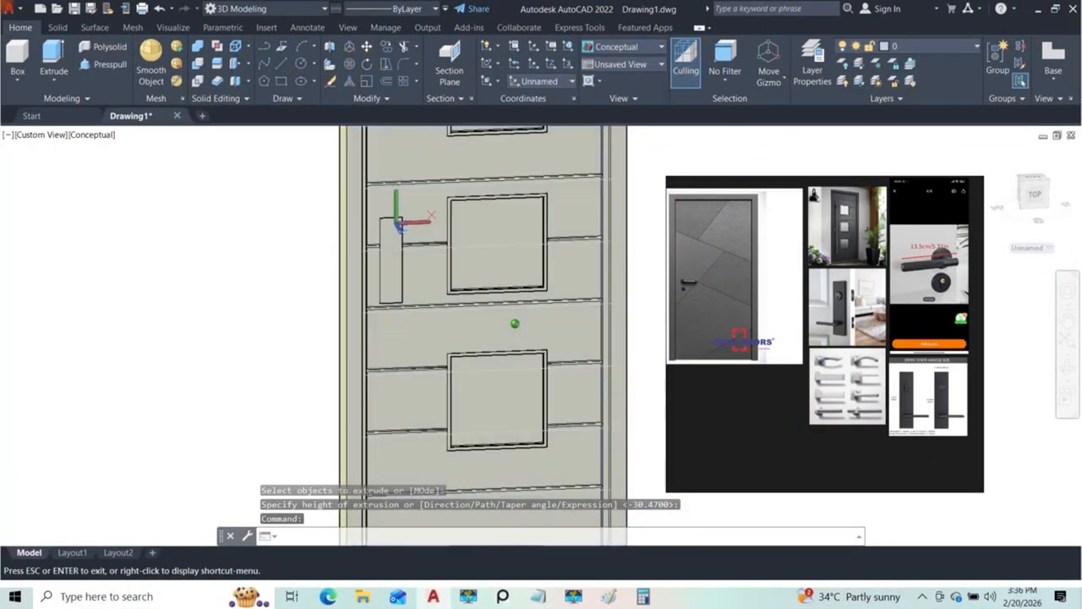
pyautogui.scroll(-4, 592, 332)
pyautogui.keyDown('shift'); pyautogui.moveTo(518, 324); pyautogui.dragTo(524, 311, button='middle'); pyautogui.keyUp('shift')
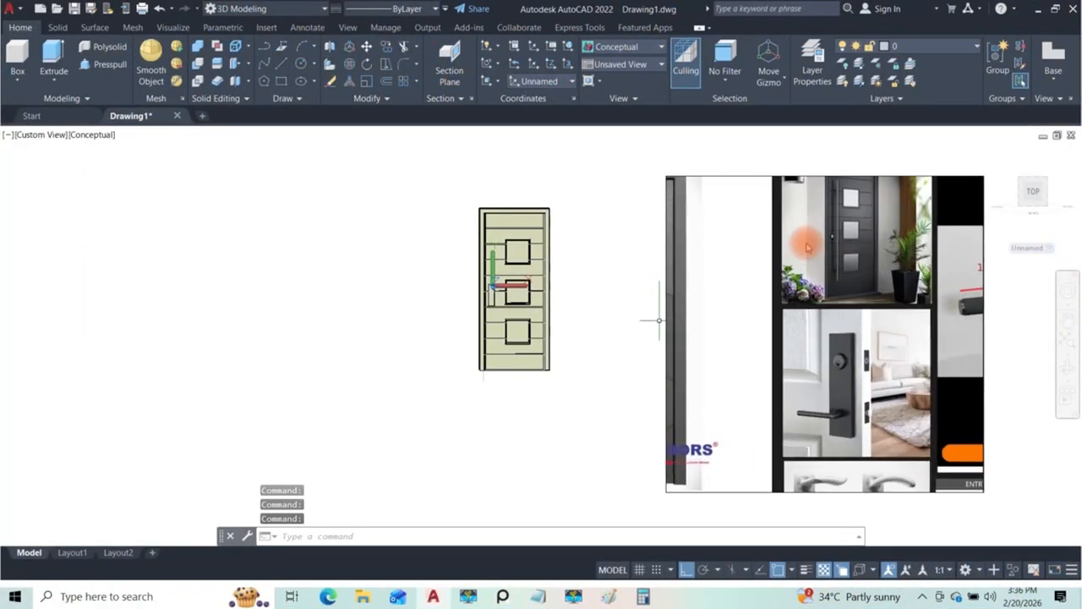
pyautogui.scroll(4, 500, 301)
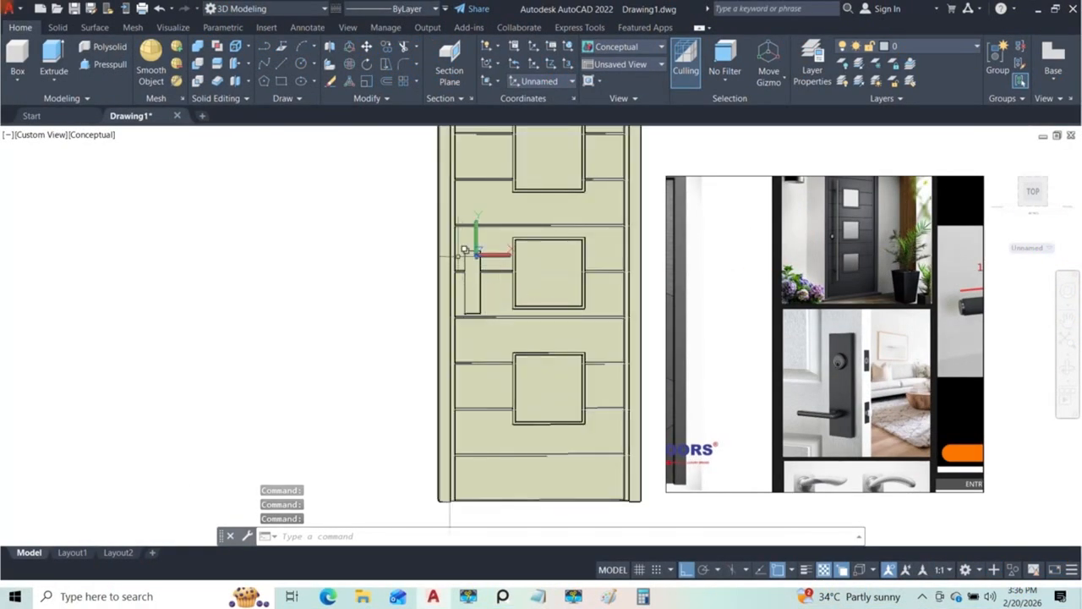
pyautogui.scroll(2, 464, 250)
pyautogui.moveTo(496, 307)
pyautogui.keyDown('shift'); pyautogui.mouseDown(button='middle')
pyautogui.moveTo(512, 310)
pyautogui.moveTo(495, 338)
pyautogui.moveTo(490, 320)
pyautogui.mouseUp(button='middle'); pyautogui.keyUp('shift')
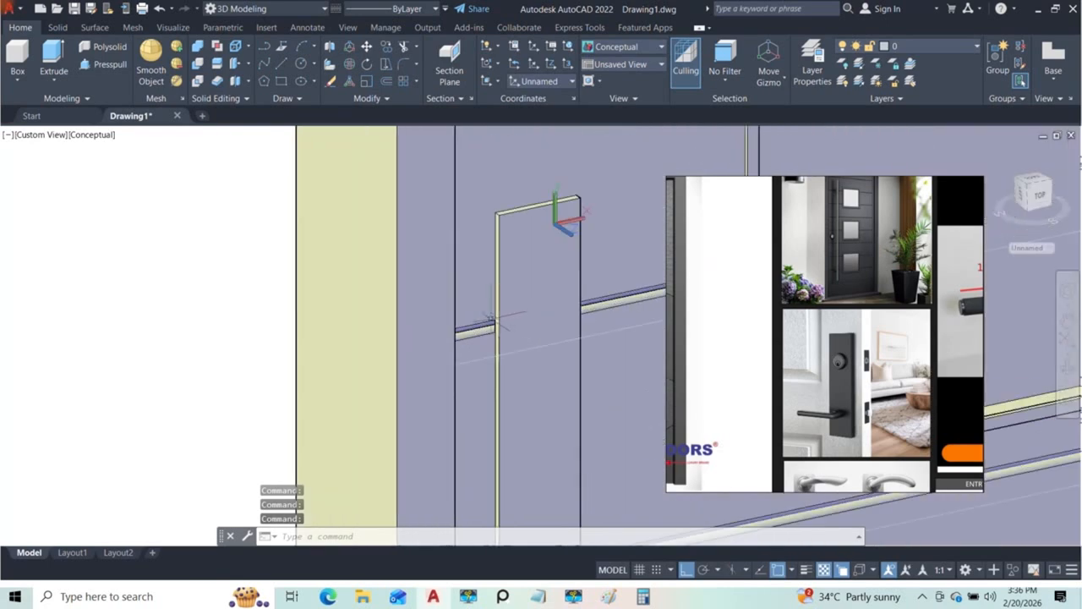
pyautogui.moveTo(529, 257); pyautogui.dragTo(503, 296, button='middle')
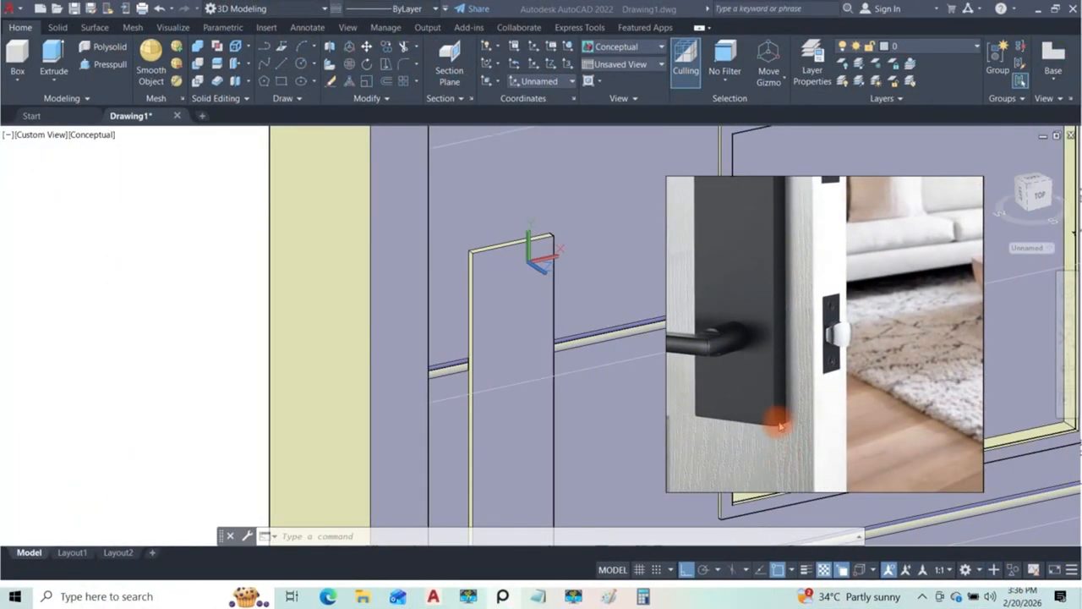
pyautogui.scroll(4, 472, 256)
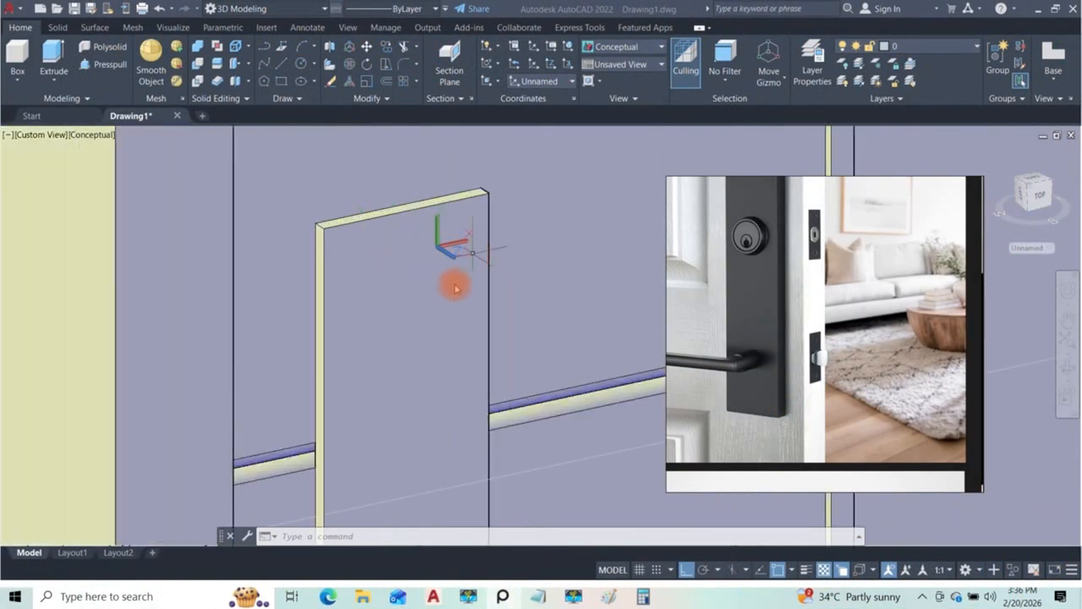
pyautogui.scroll(-5, 455, 288)
pyautogui.keyDown('shift'); pyautogui.moveTo(450, 352); pyautogui.dragTo(495, 384, button='middle'); pyautogui.keyUp('shift')
pyautogui.click(108, 65)
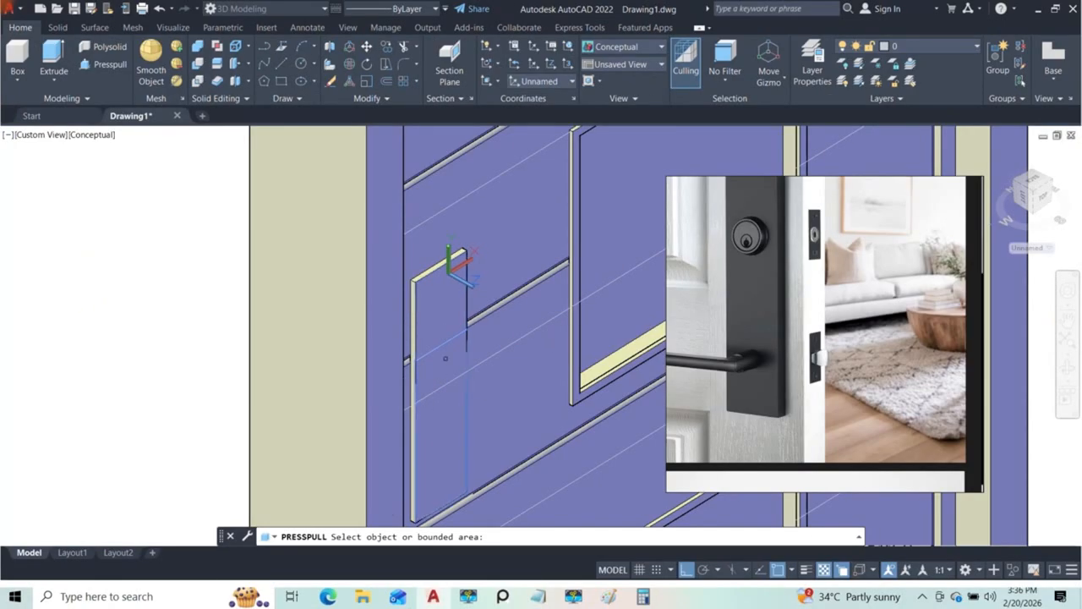
pyautogui.press('Escape')
pyautogui.click(71, 74)
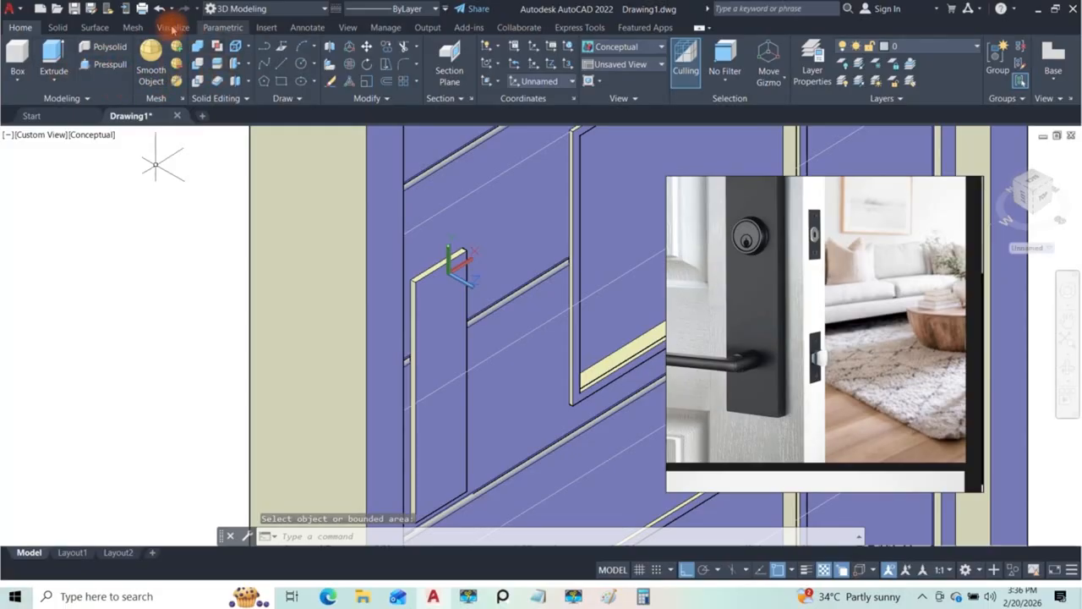
# Step: Fillet the outer edges of the handle plate's front face with a radius of 2
pyautogui.click(72, 27)
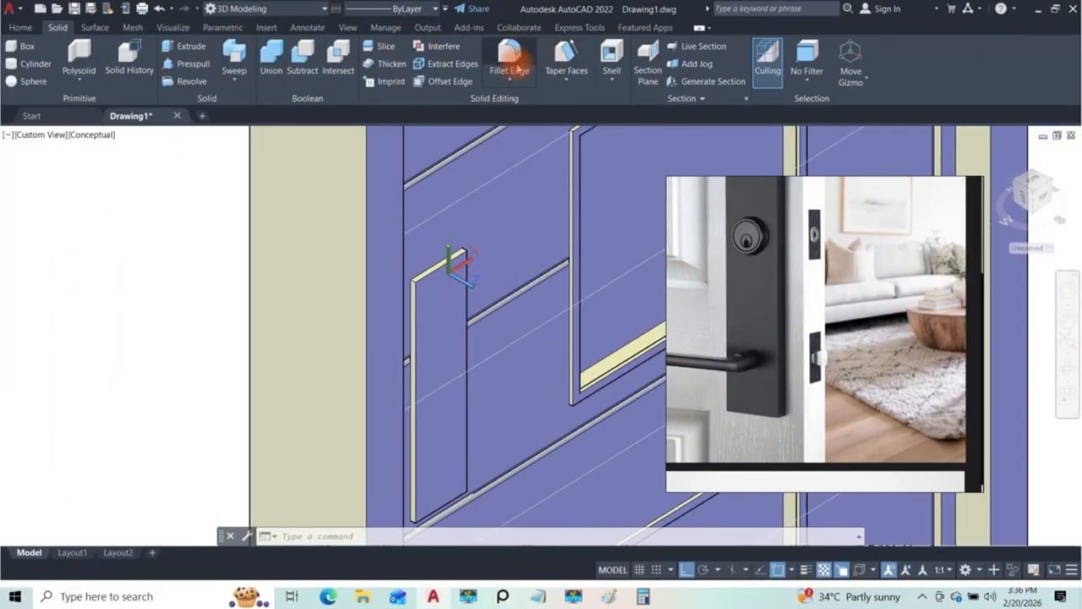
pyautogui.click(515, 66)
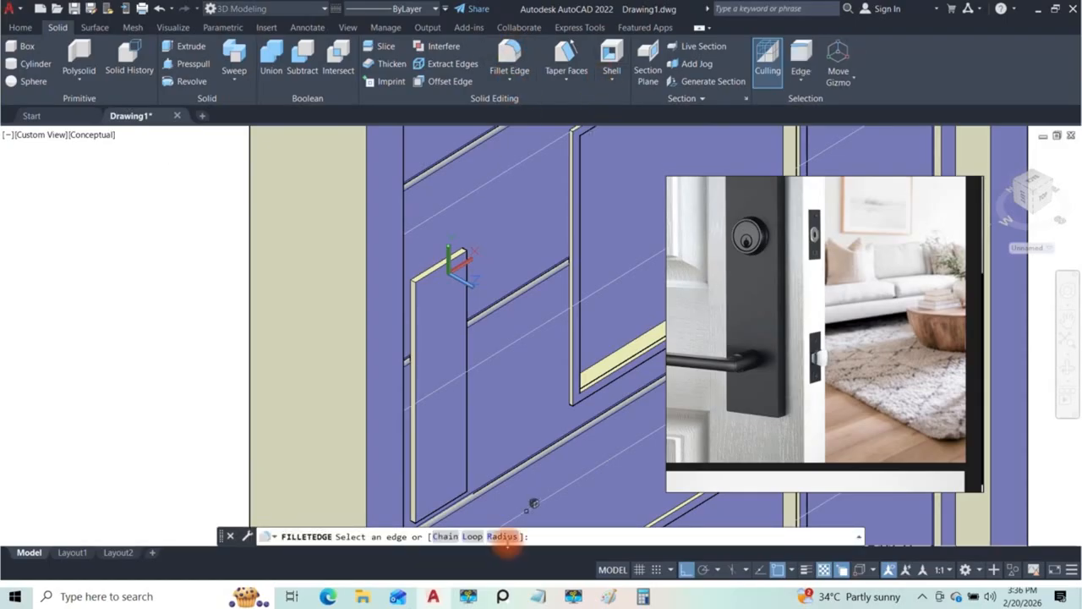
pyautogui.click(502, 536)
pyautogui.click(592, 539)
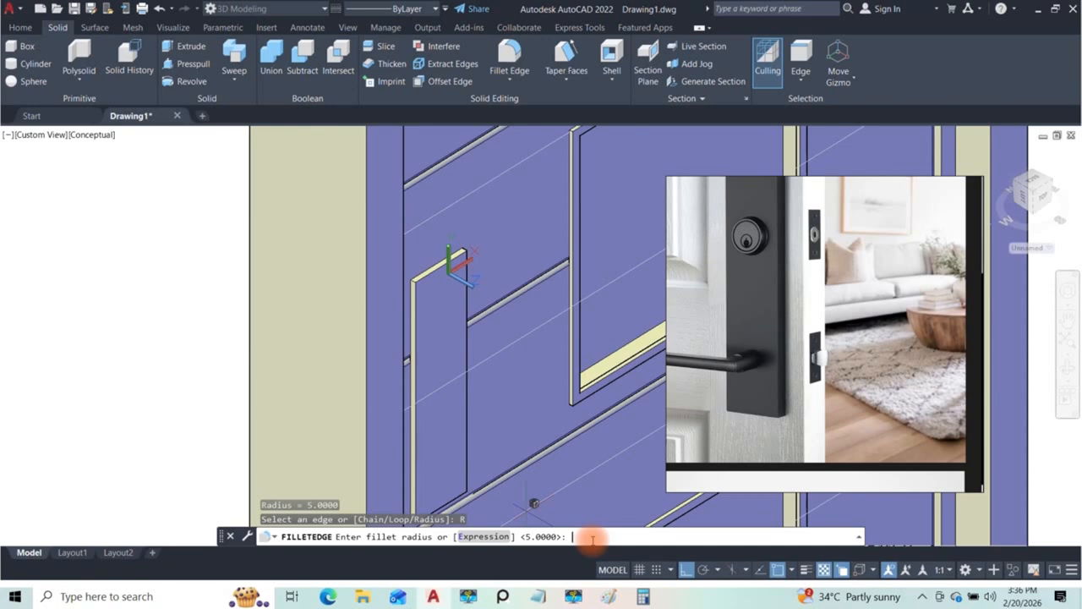
pyautogui.write('2')
pyautogui.press('Return')
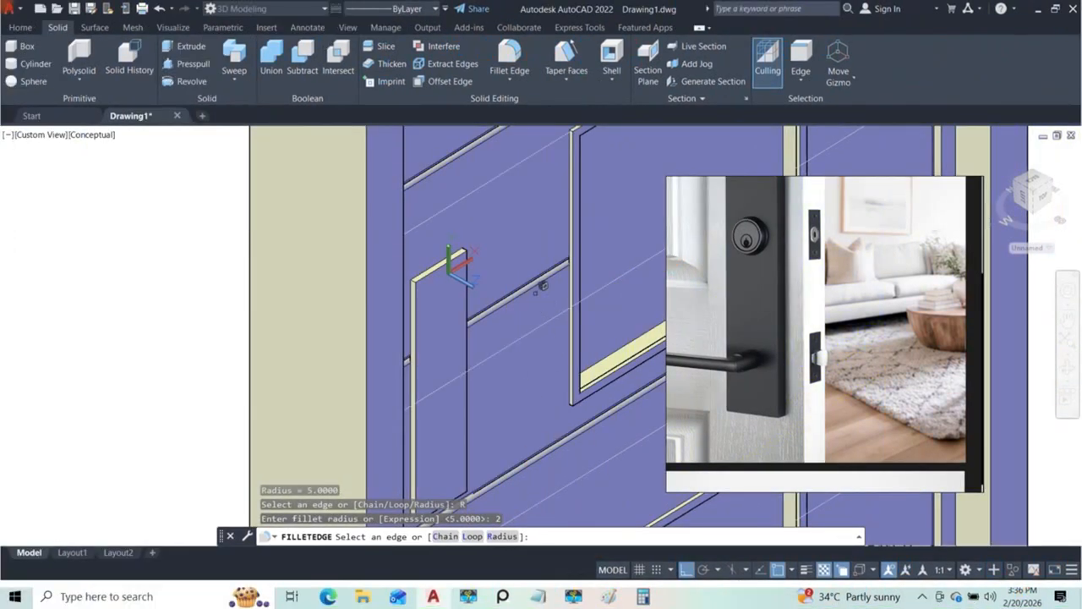
pyautogui.scroll(2, 436, 279)
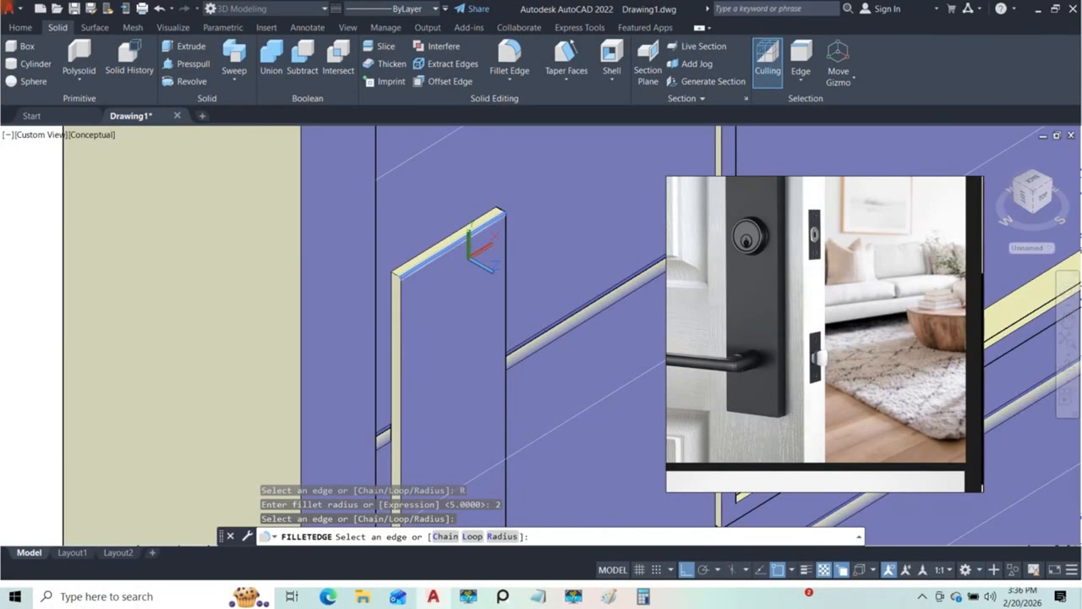
pyautogui.keyDown('shift'); pyautogui.moveTo(466, 309); pyautogui.dragTo(542, 417, button='middle'); pyautogui.keyUp('shift')
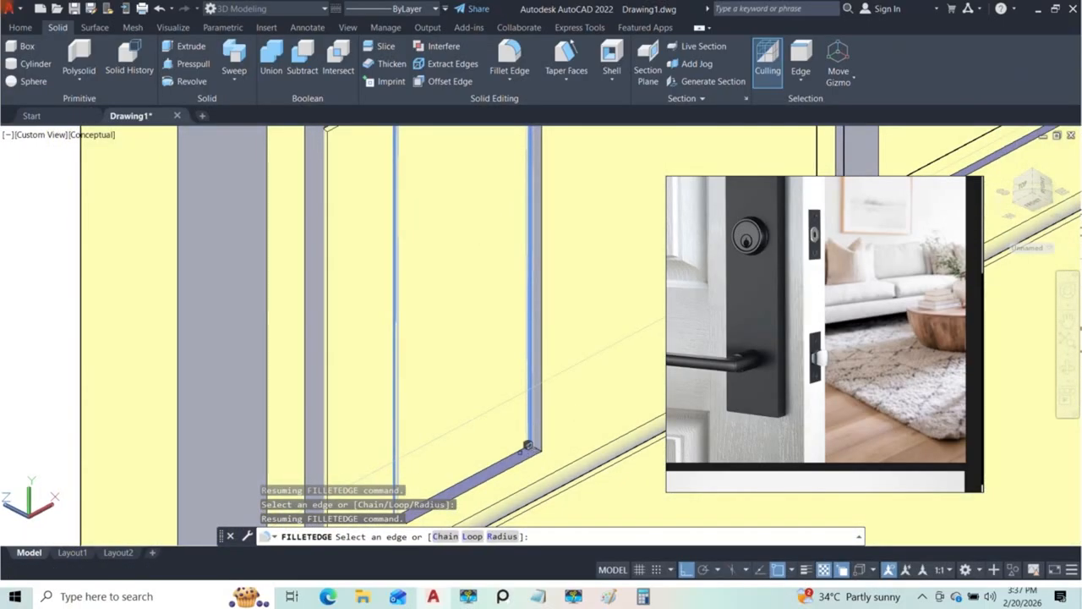
pyautogui.click(525, 443)
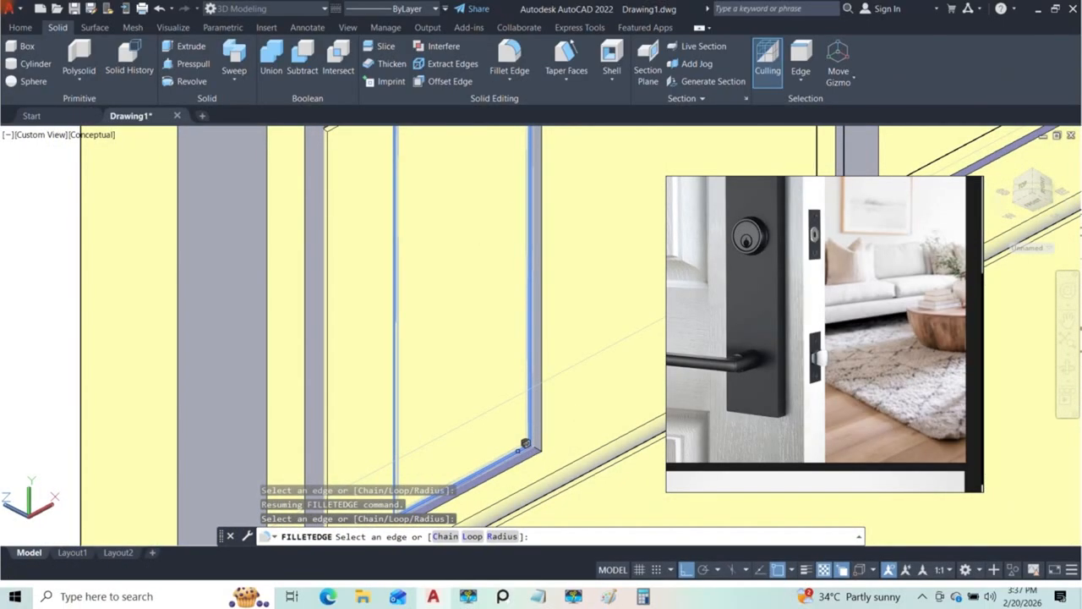
pyautogui.press('Return')
pyautogui.keyDown('shift'); pyautogui.moveTo(525, 443); pyautogui.dragTo(259, 367, button='middle'); pyautogui.keyUp('shift')
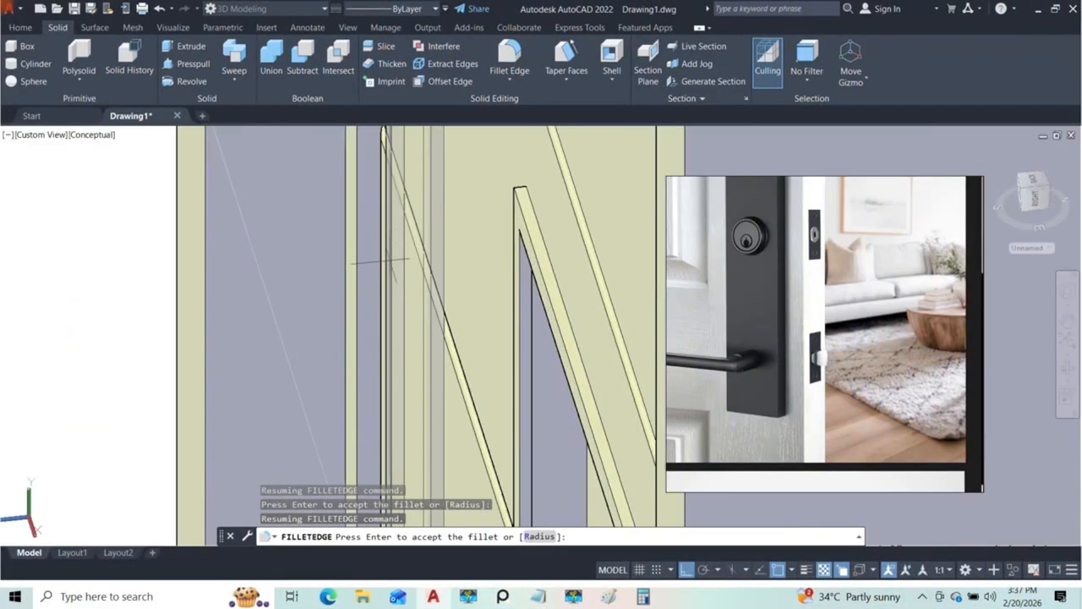
pyautogui.keyDown('shift'); pyautogui.moveTo(391, 261); pyautogui.dragTo(406, 313, button='middle'); pyautogui.keyUp('shift')
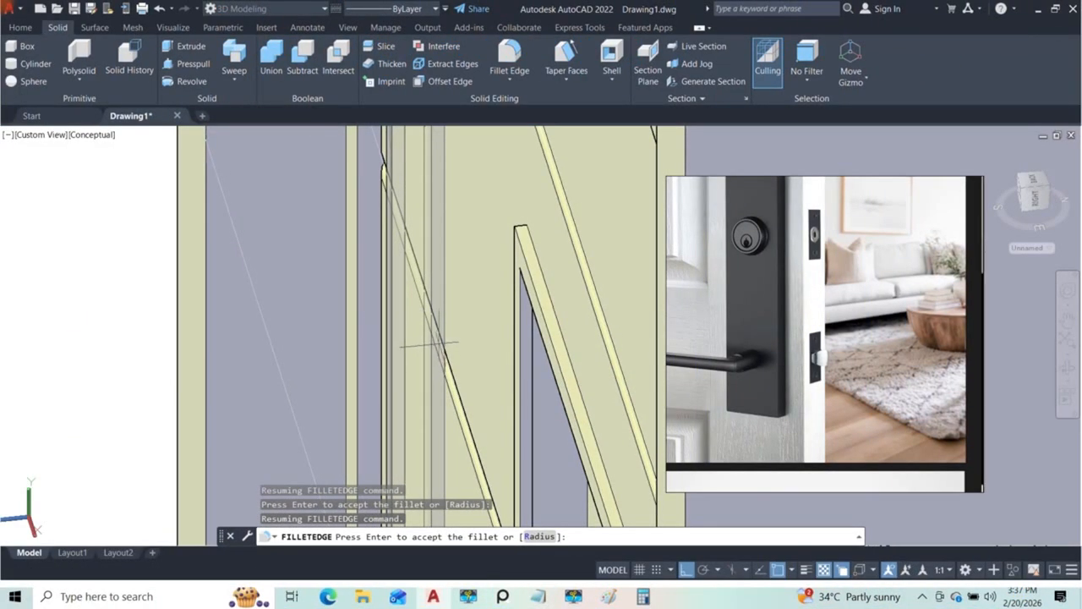
pyautogui.scroll(-4, 439, 347)
pyautogui.press('Return')
pyautogui.keyDown('shift'); pyautogui.moveTo(427, 347); pyautogui.dragTo(499, 245, button='middle'); pyautogui.keyUp('shift')
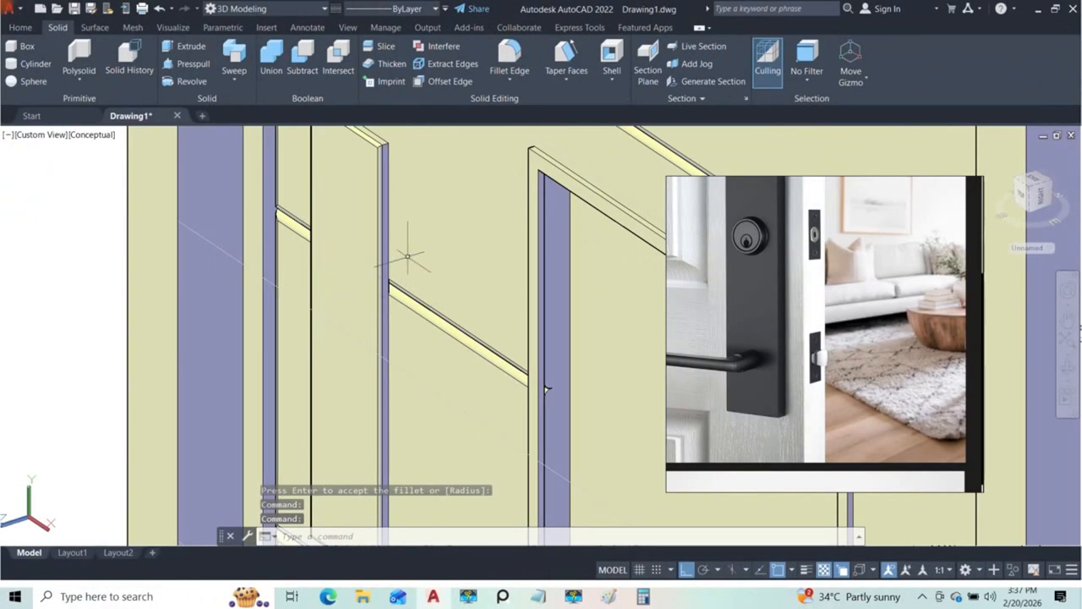
# Step: Align the UCS with the front face of the handle plate
pyautogui.moveTo(407, 255); pyautogui.dragTo(453, 340, button='middle')
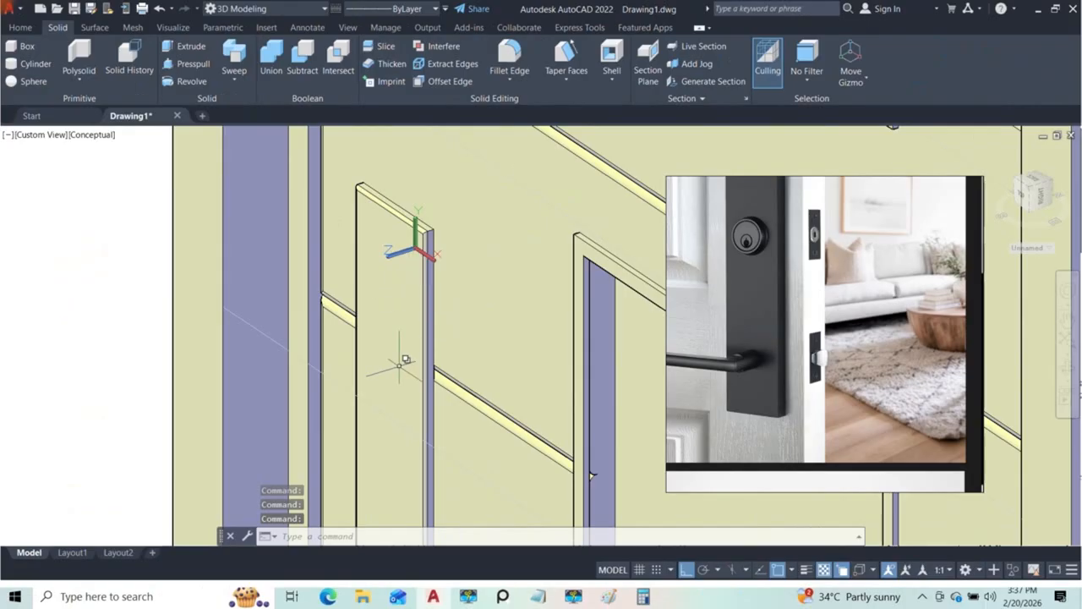
pyautogui.moveTo(399, 365); pyautogui.dragTo(407, 273, button='middle')
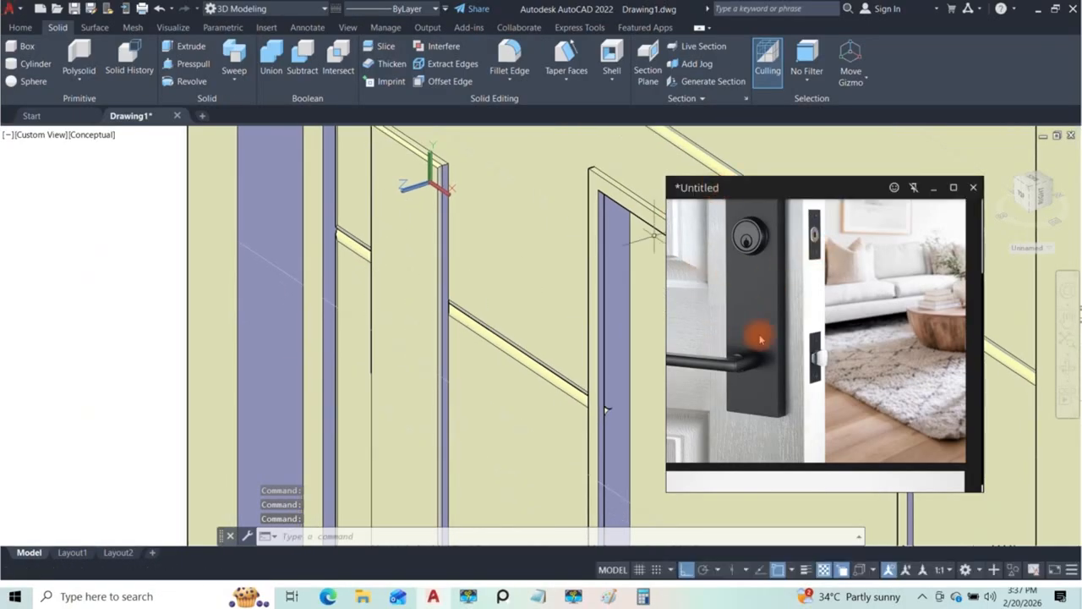
pyautogui.scroll(-4, 424, 254)
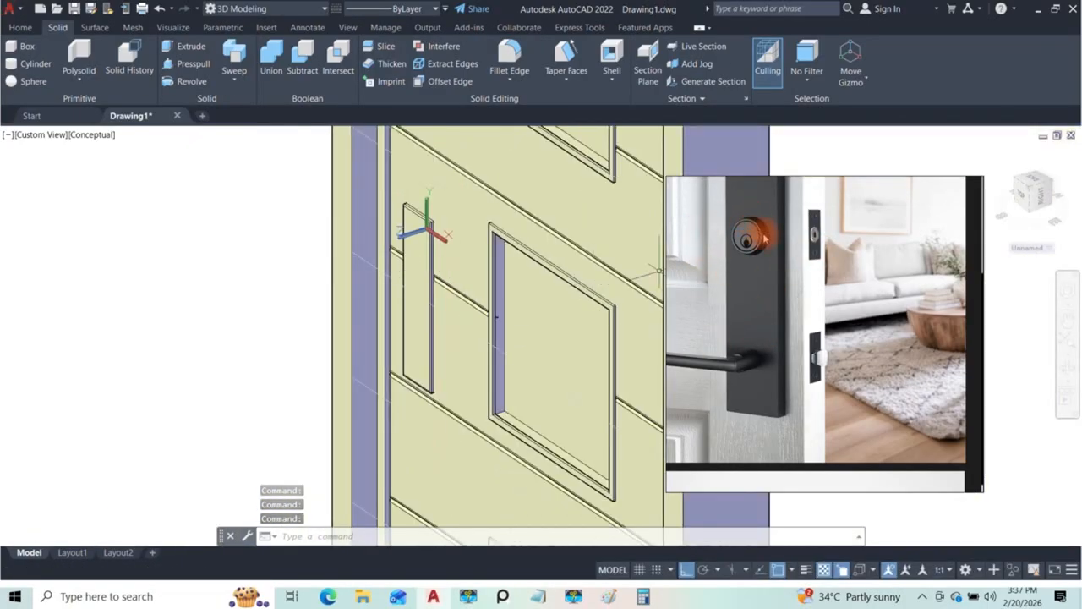
pyautogui.moveTo(456, 298)
pyautogui.keyDown('shift'); pyautogui.mouseDown(button='middle')
pyautogui.moveTo(462, 283)
pyautogui.moveTo(483, 307)
pyautogui.moveTo(466, 310)
pyautogui.mouseUp(button='middle'); pyautogui.keyUp('shift')
pyautogui.scroll(-2, 427, 317)
pyautogui.scroll(3, 396, 338)
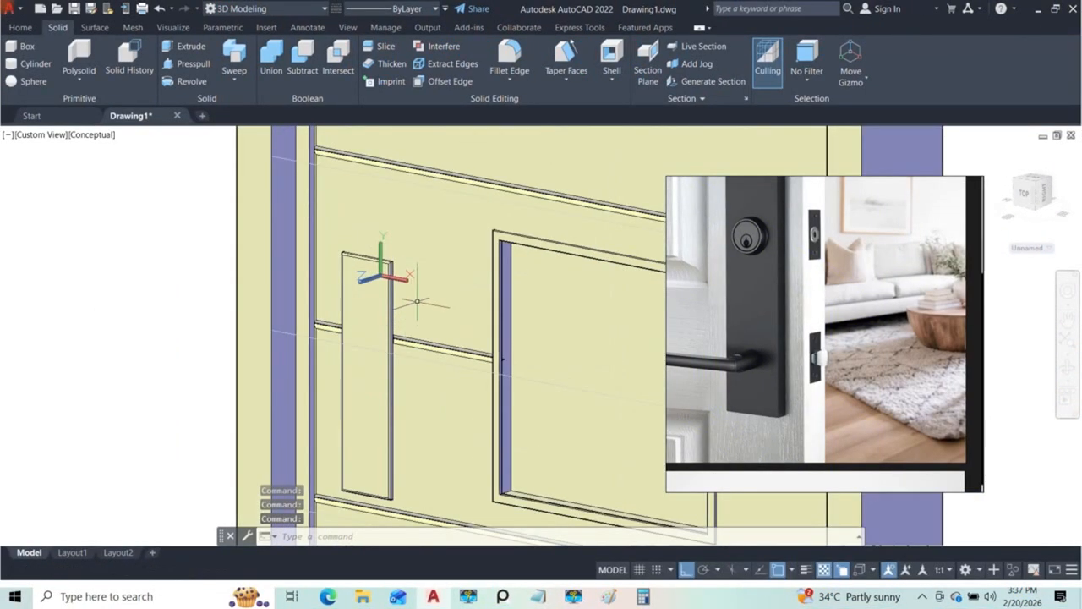
pyautogui.click(20, 27)
pyautogui.click(508, 82)
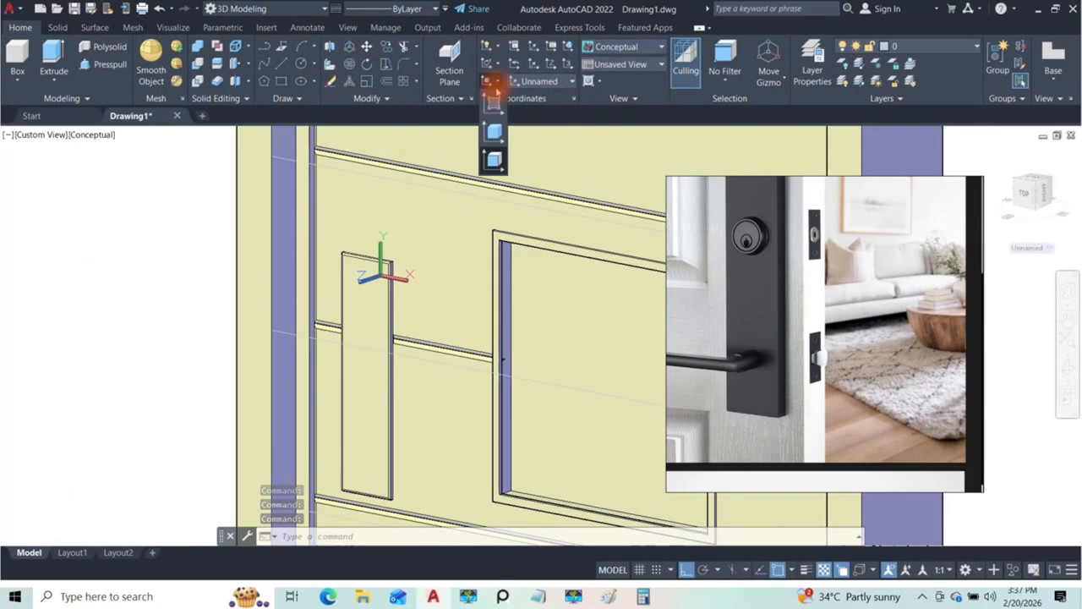
pyautogui.click(496, 147)
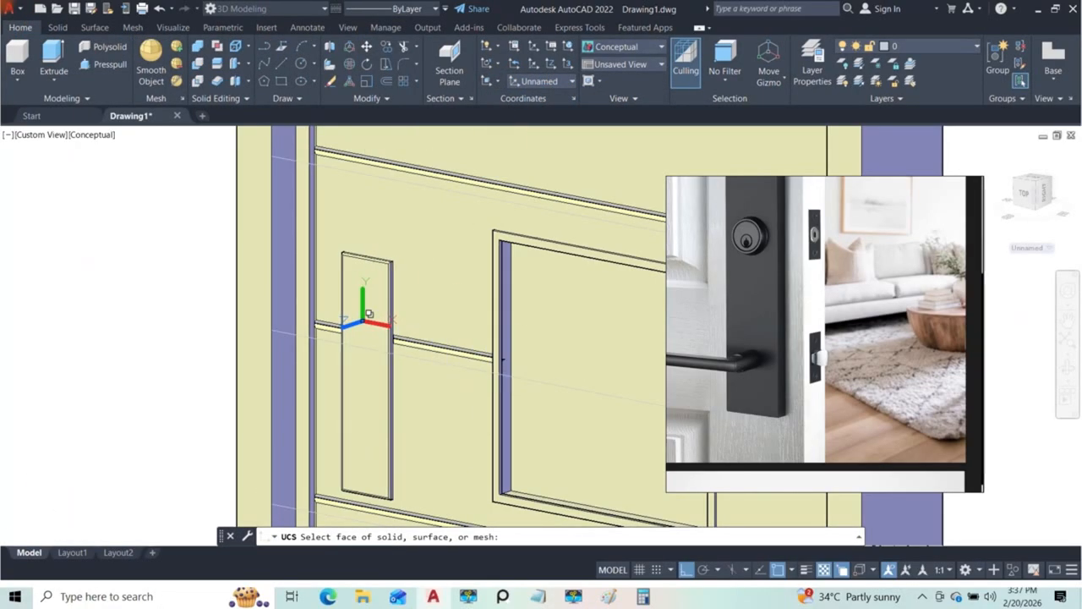
pyautogui.click(369, 313)
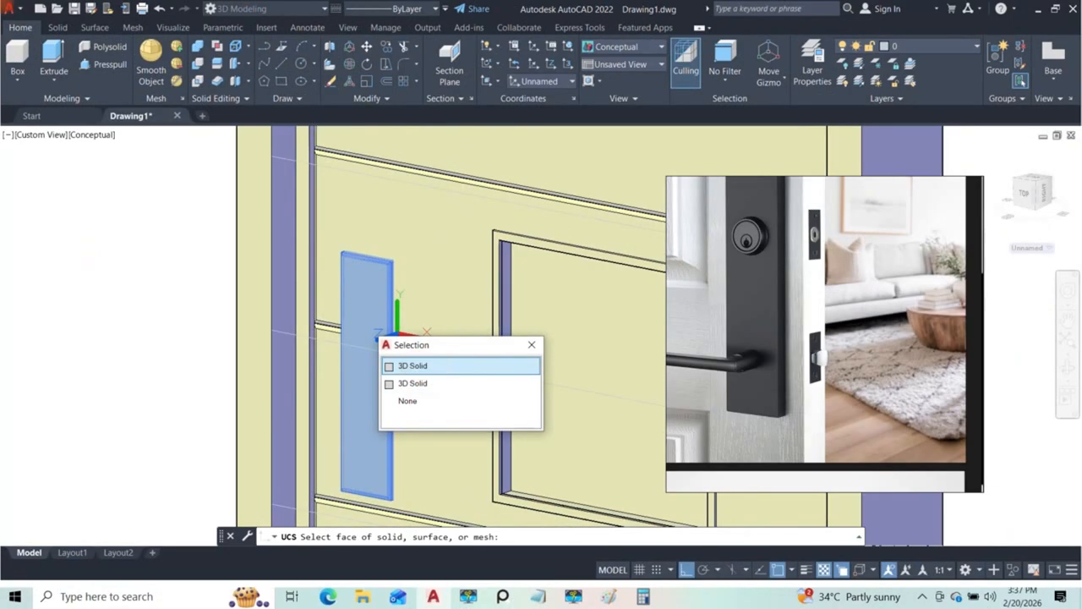
pyautogui.click(414, 367)
pyautogui.press('Return')
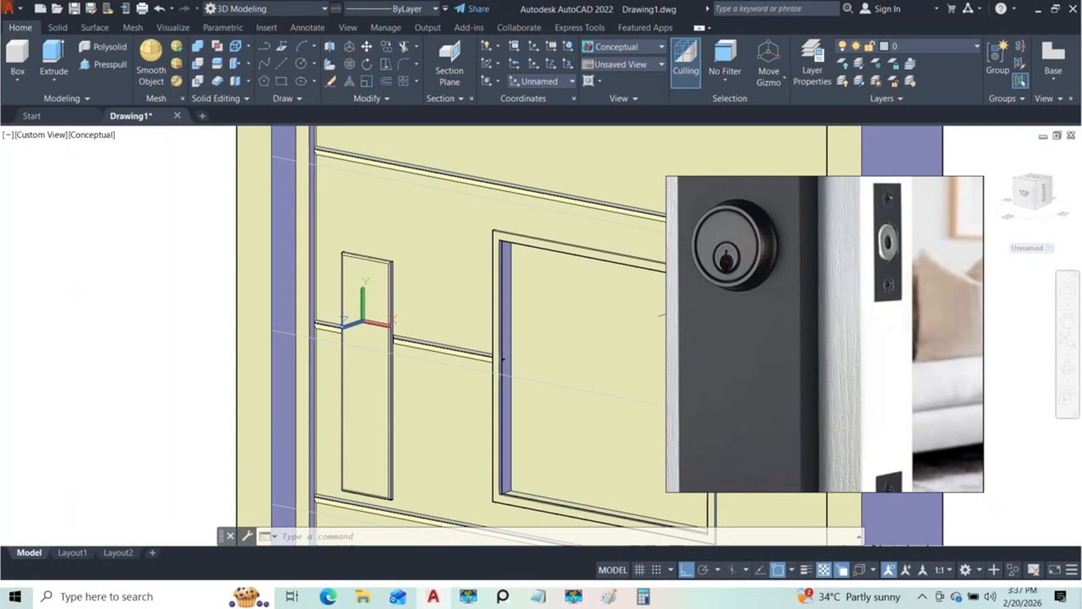
# Step: Switch to the Front view and draw a circle with a radius of about 16.5 centred in the handle plate's upper part
pyautogui.keyDown('shift'); pyautogui.moveTo(382, 292); pyautogui.dragTo(487, 237, button='middle'); pyautogui.keyUp('shift')
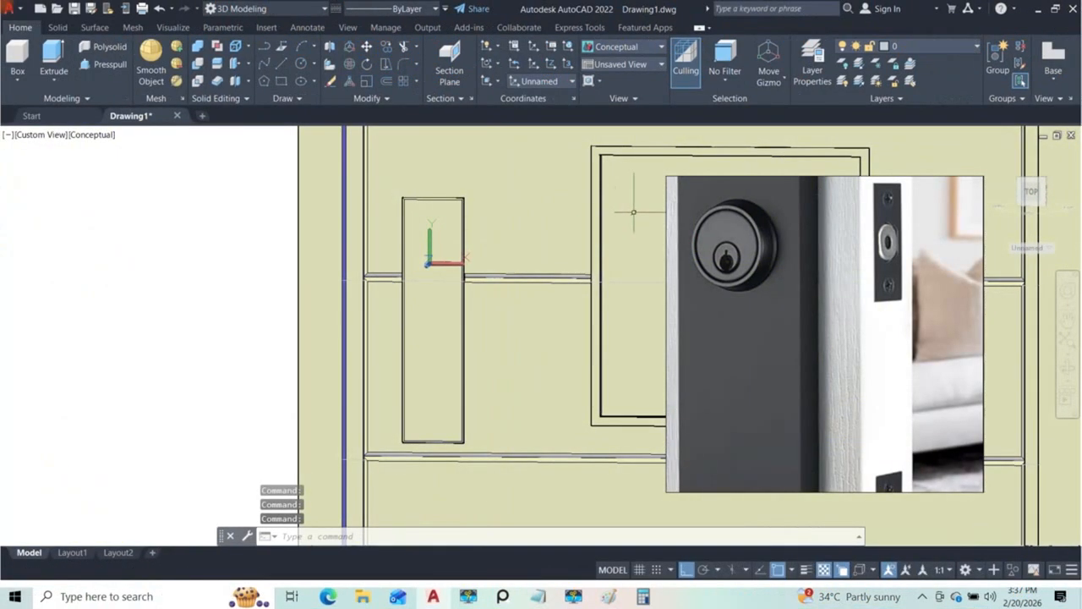
pyautogui.click(36, 137)
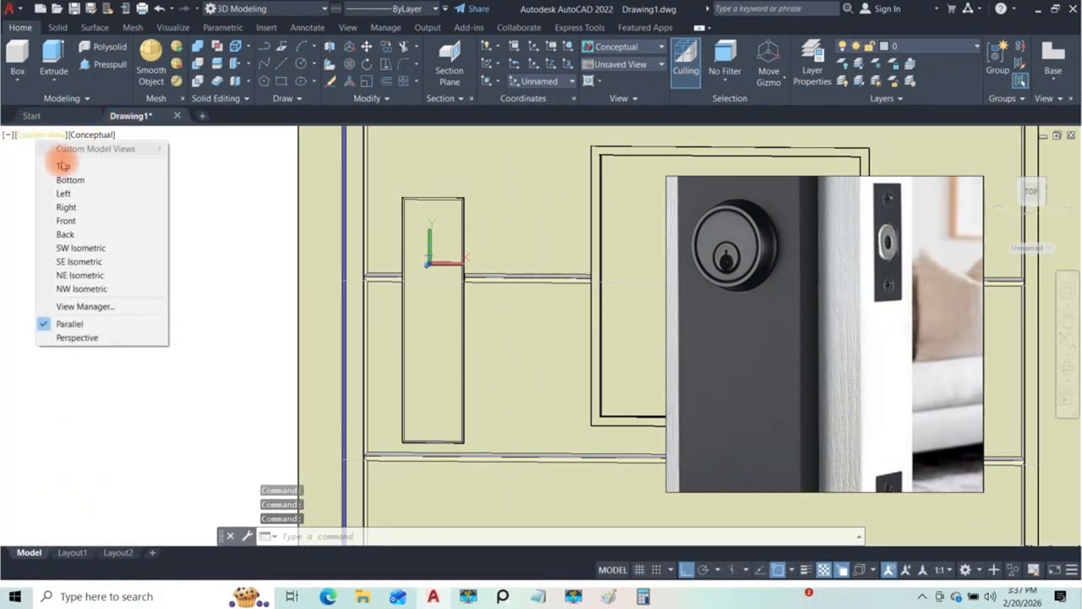
pyautogui.click(74, 222)
pyautogui.scroll(6, 483, 321)
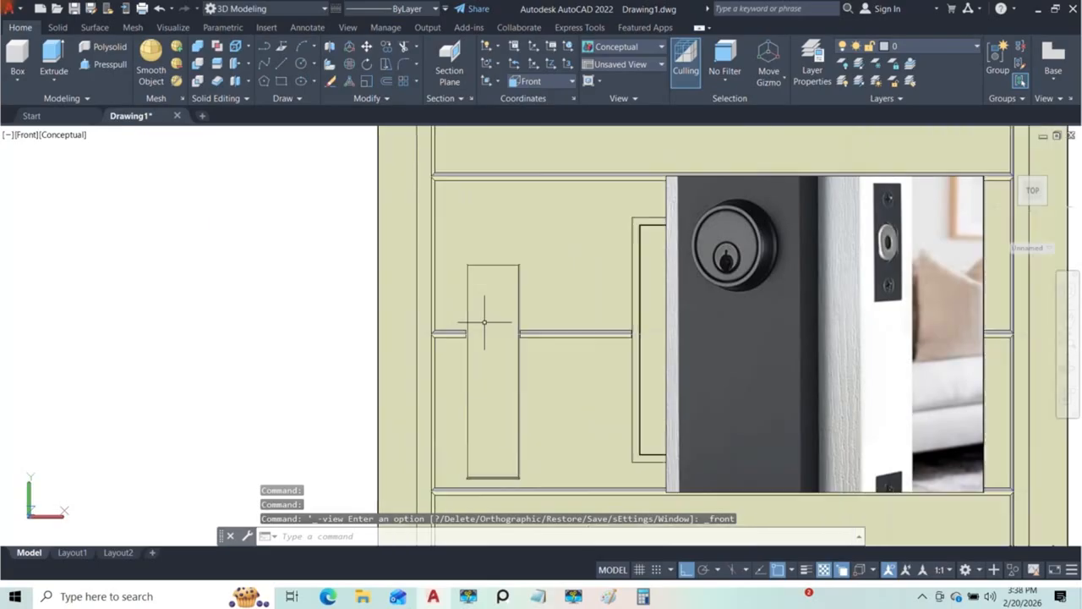
pyautogui.click(312, 65)
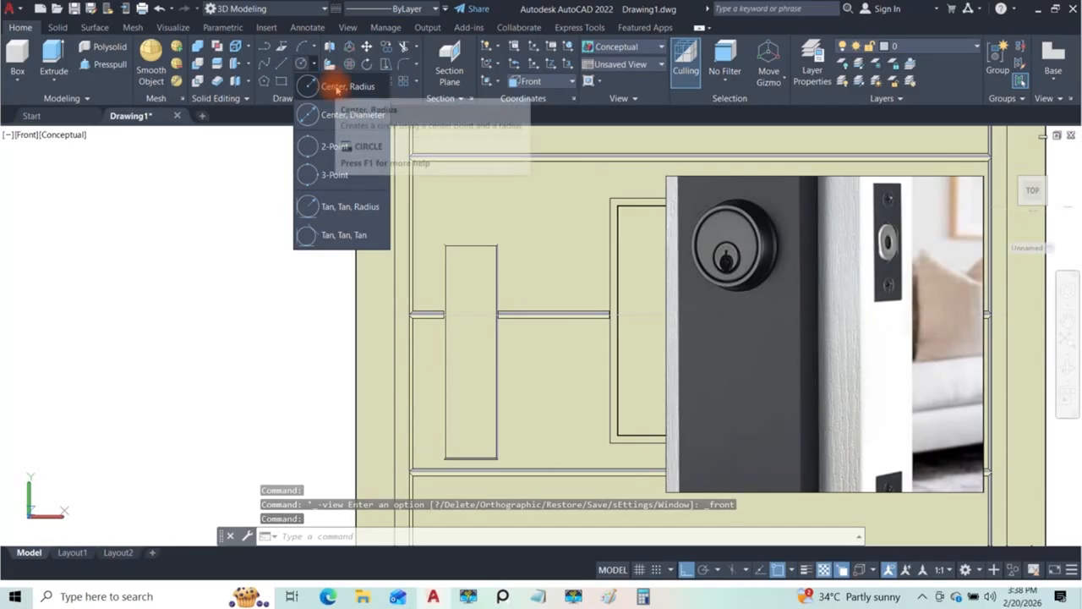
pyautogui.click(333, 87)
pyautogui.scroll(2, 470, 290)
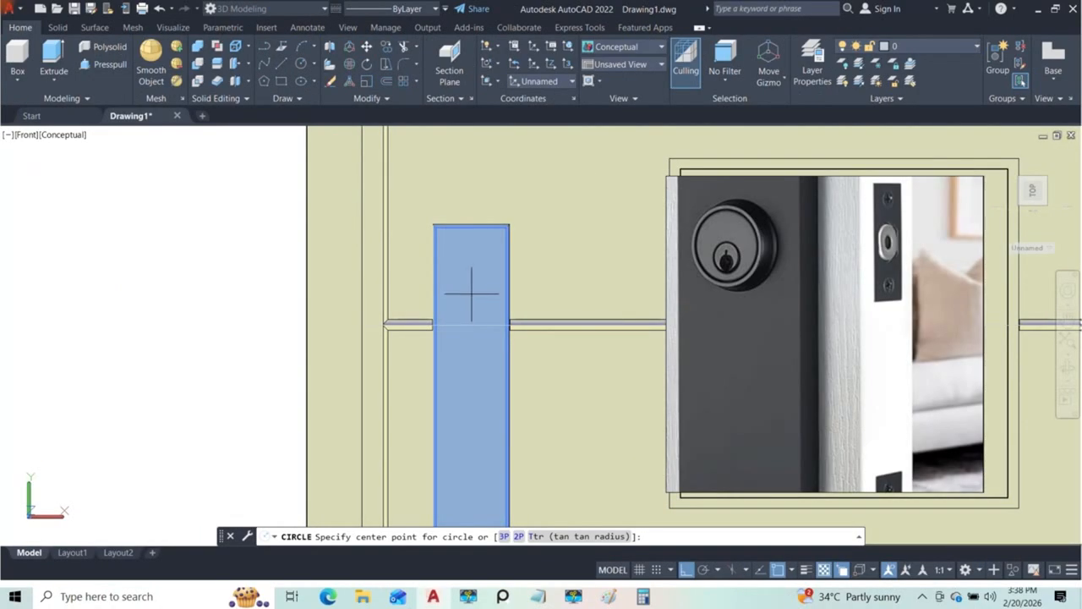
pyautogui.click(471, 294)
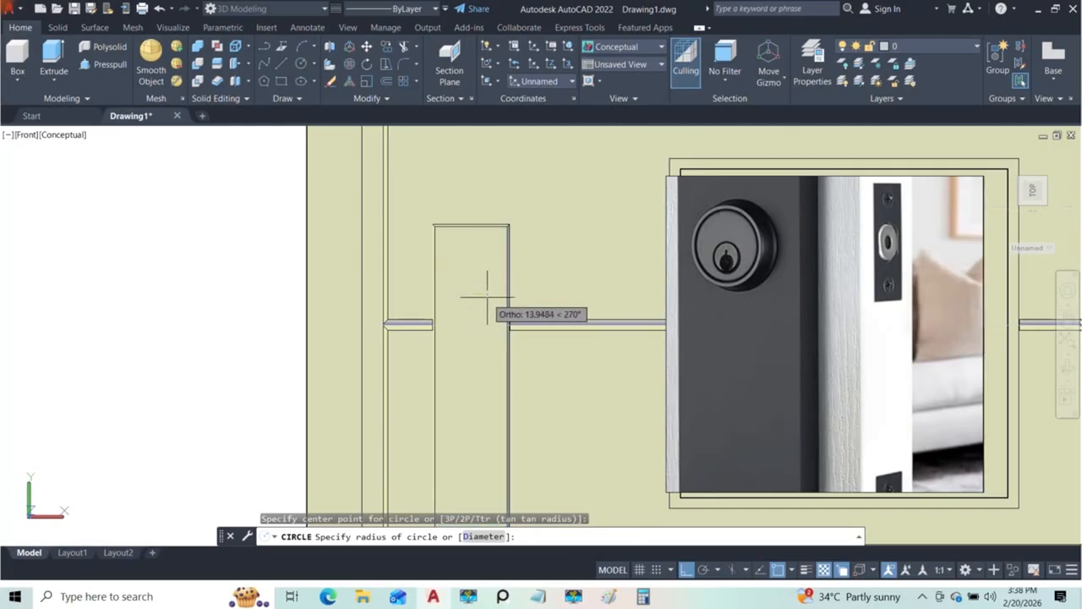
pyautogui.press('Escape')
# Step: Draw a second, slightly smaller circle for the lock, concentric with the first one on the handle plate
pyautogui.scroll(2, 473, 299)
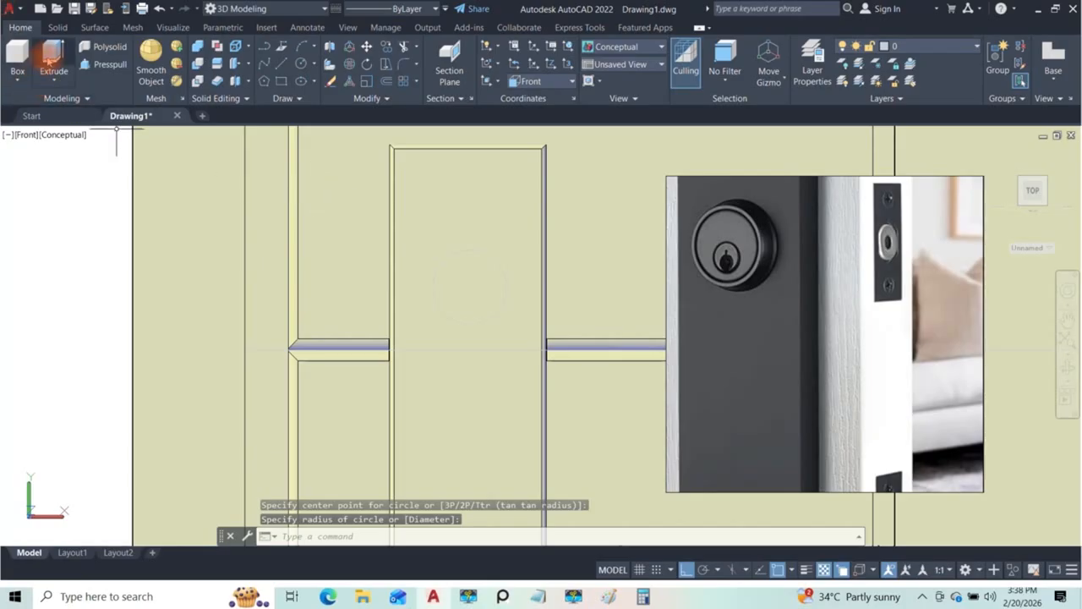
pyautogui.click(302, 65)
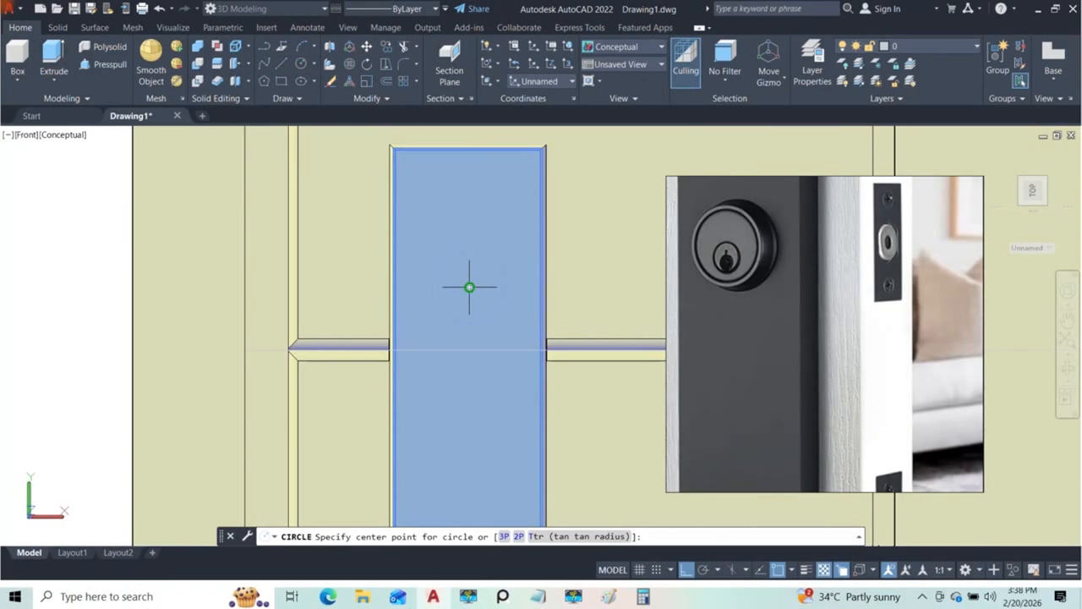
pyautogui.click(469, 288)
pyautogui.scroll(3, 479, 289)
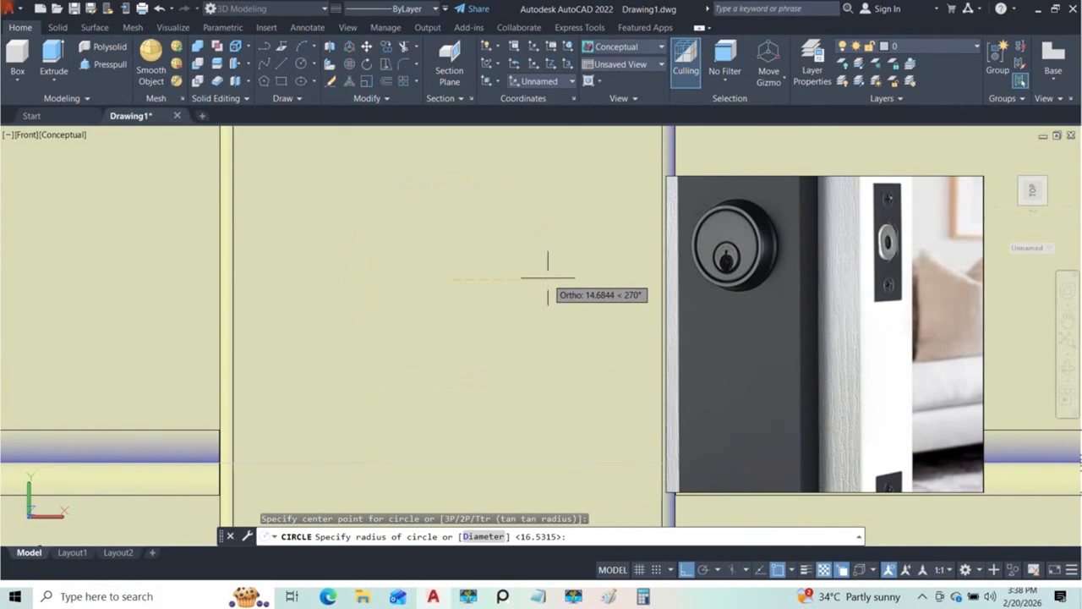
pyautogui.click(543, 290)
pyautogui.scroll(5, 574, 306)
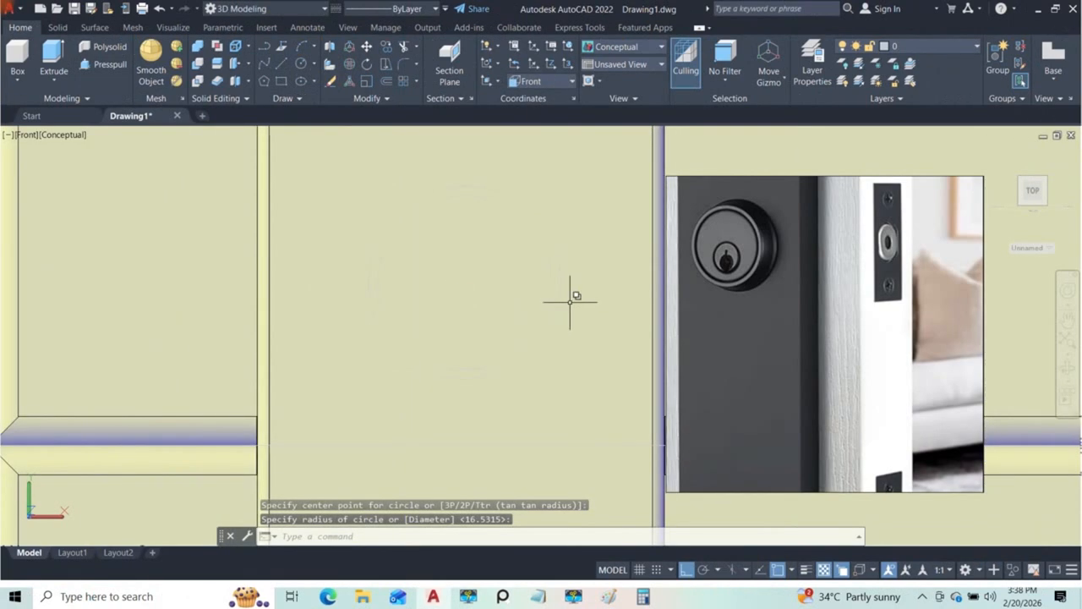
# Step: Try to move the smaller lock circle straight out from the handle plate's face, and undo the move
pyautogui.scroll(-4, 566, 275)
pyautogui.keyDown('shift'); pyautogui.moveTo(543, 295); pyautogui.dragTo(443, 343, button='middle'); pyautogui.keyUp('shift')
pyautogui.scroll(2, 572, 270)
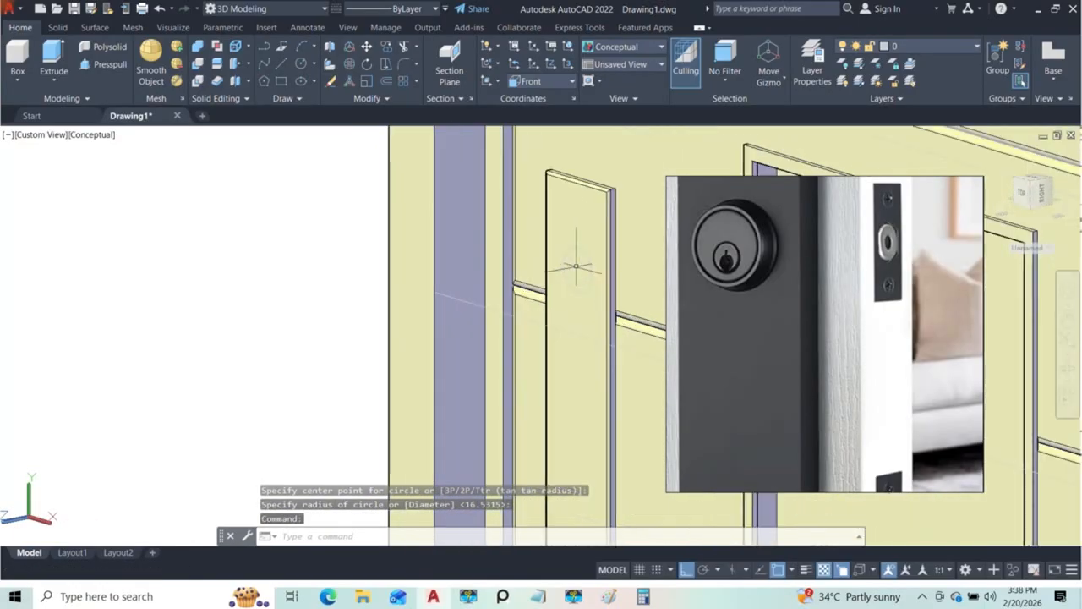
pyautogui.moveTo(576, 266); pyautogui.dragTo(515, 303, button='middle')
pyautogui.scroll(5, 524, 295)
pyautogui.click(528, 338)
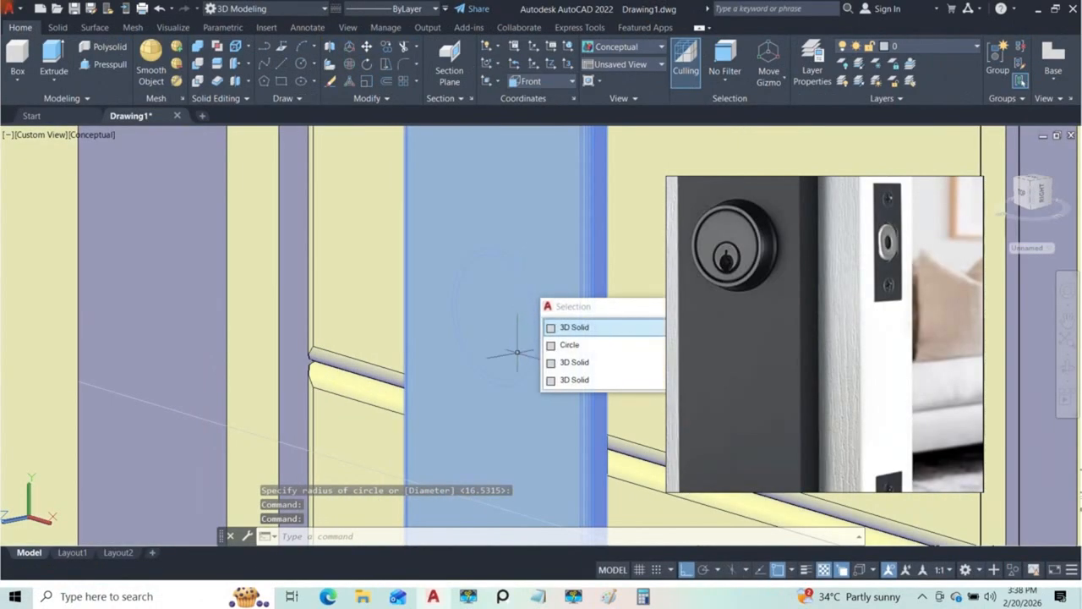
pyautogui.click(572, 346)
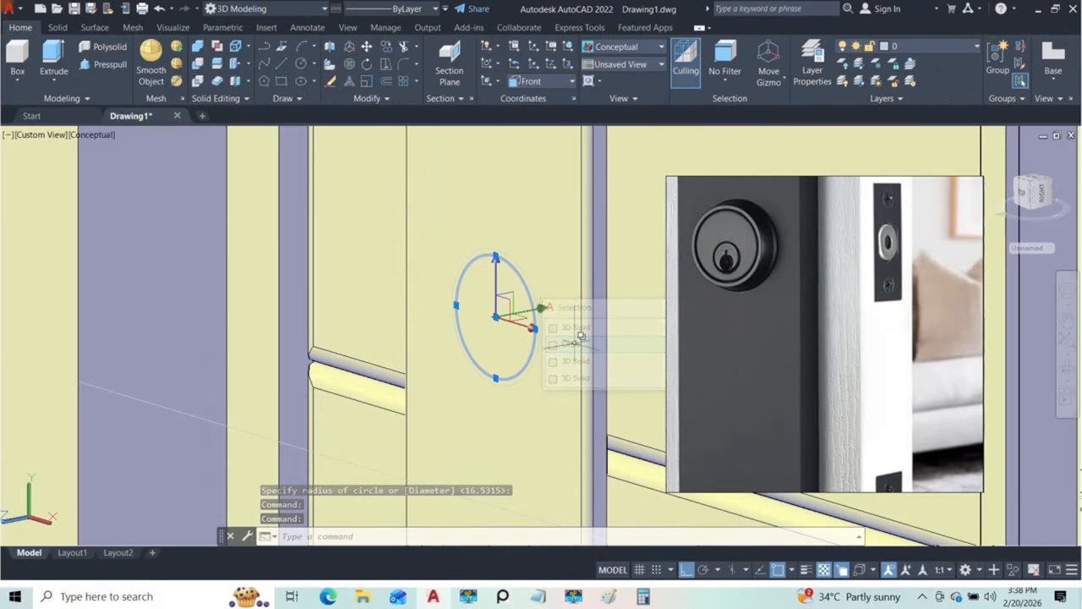
pyautogui.moveTo(547, 313)
pyautogui.keyDown('shift'); pyautogui.mouseDown(button='middle')
pyautogui.moveTo(538, 338)
pyautogui.moveTo(548, 322)
pyautogui.mouseUp(button='middle'); pyautogui.keyUp('shift')
pyautogui.scroll(3, 548, 322)
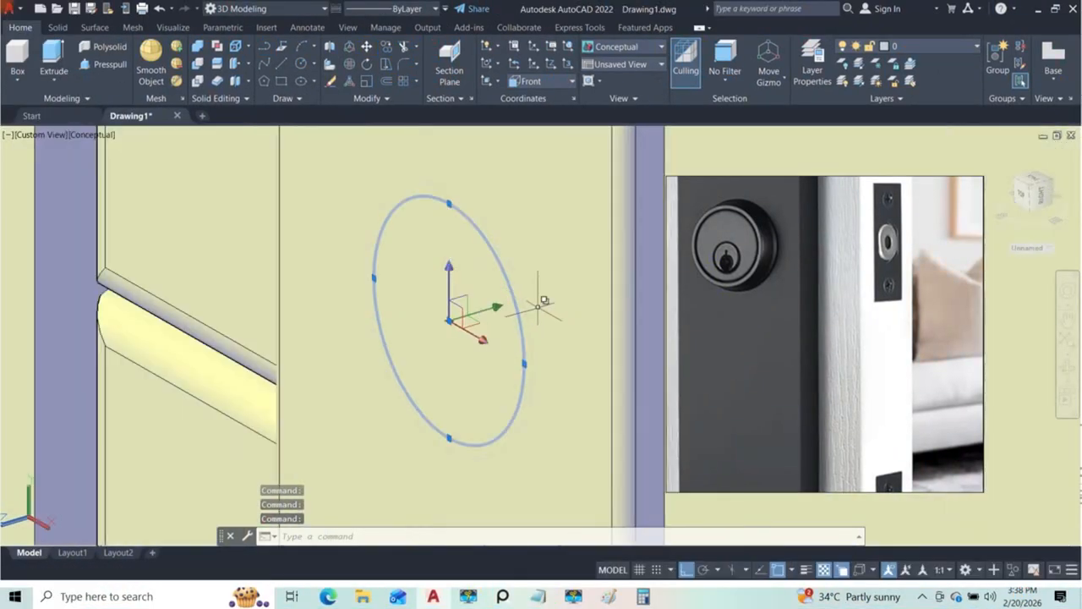
pyautogui.click(449, 319)
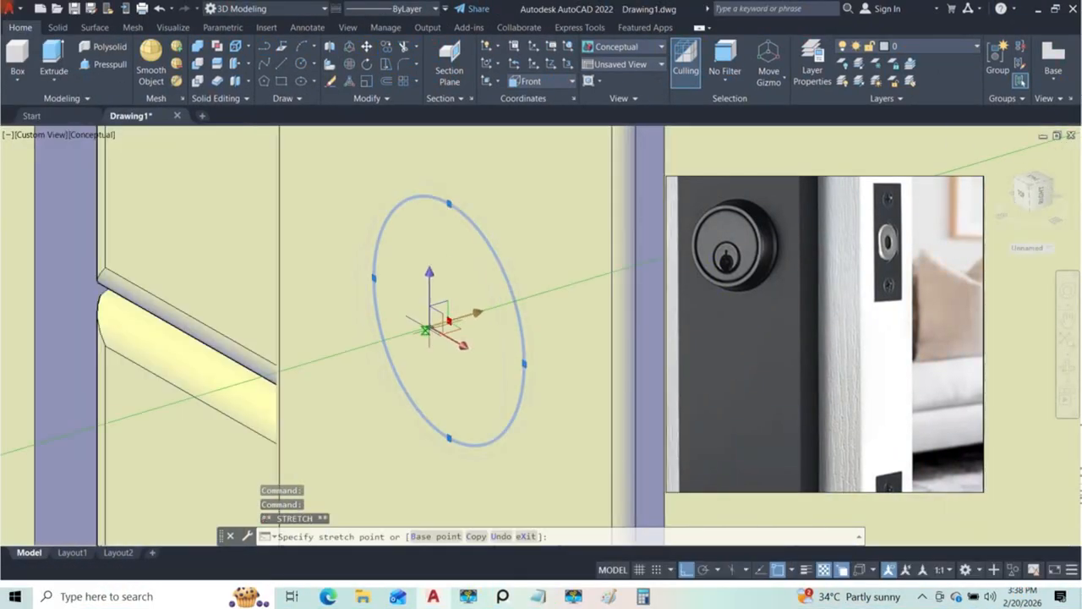
pyautogui.moveTo(463, 327)
pyautogui.keyDown('shift'); pyautogui.mouseDown(button='middle')
pyautogui.moveTo(443, 358)
pyautogui.moveTo(558, 376)
pyautogui.moveTo(447, 322)
pyautogui.moveTo(453, 341)
pyautogui.mouseUp(button='middle'); pyautogui.keyUp('shift')
pyautogui.scroll(2, 453, 344)
pyautogui.hotkey('ctrl', 'z')
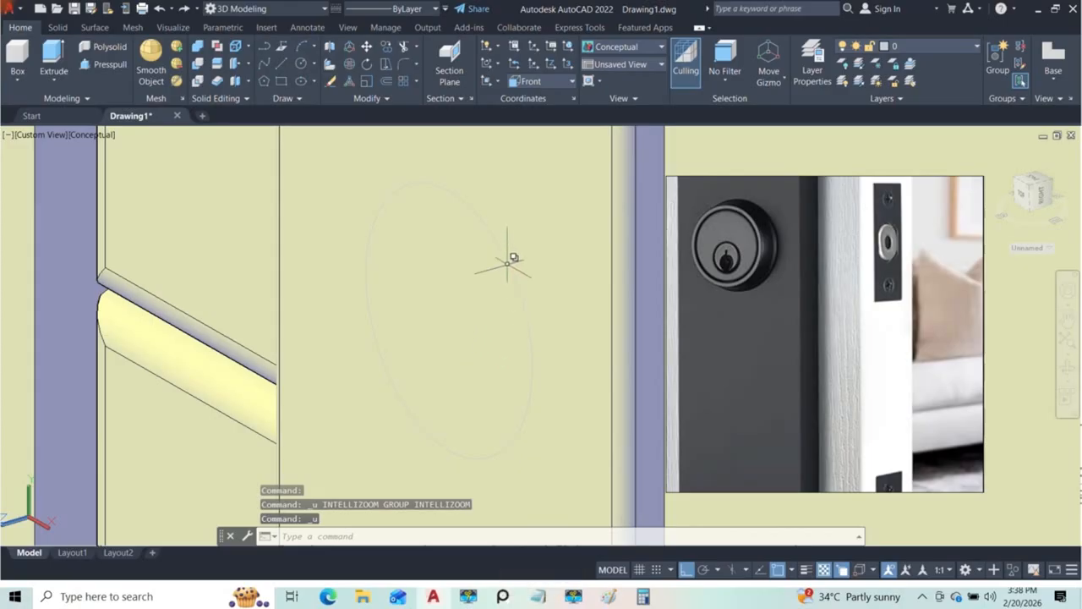
pyautogui.hotkey('ctrl', 'z')
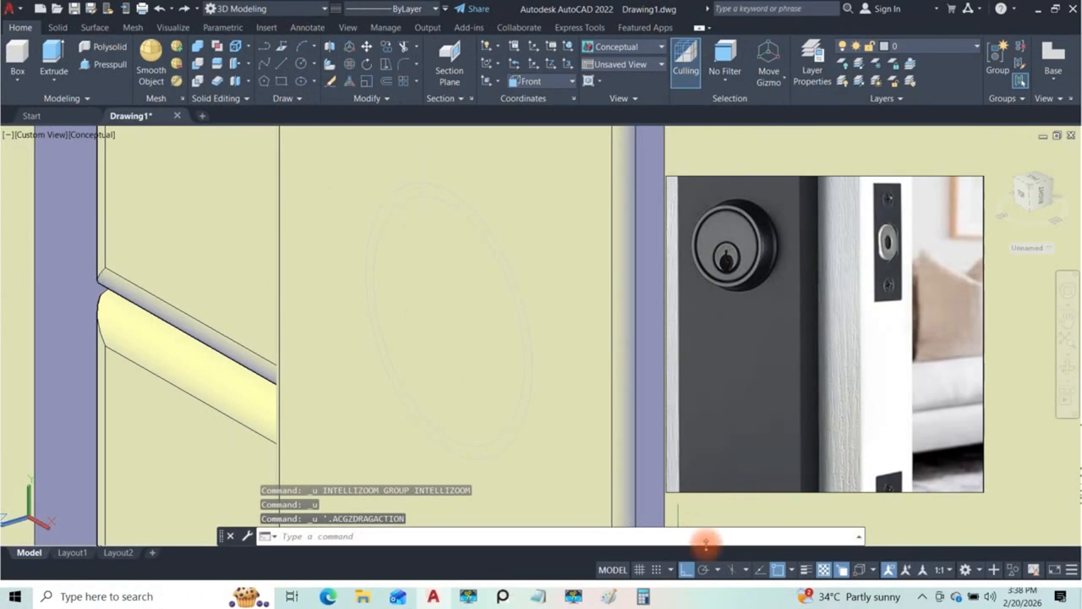
# Step: Turn off object snap and move the smaller lock circle straight out from the handle plate's face, perpendicular to it
pyautogui.press('F3')
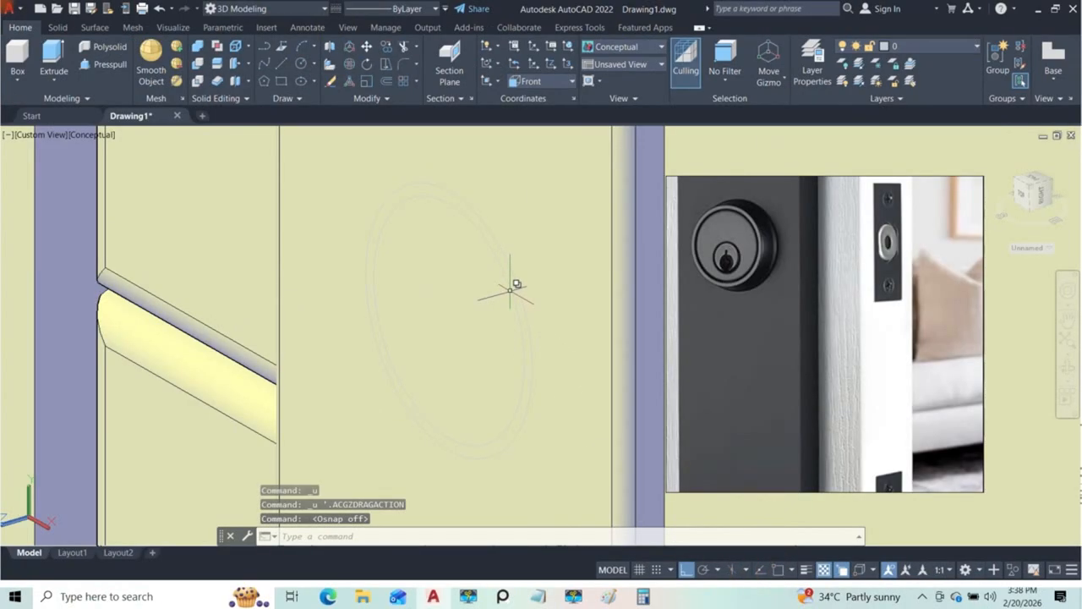
pyautogui.click(509, 306)
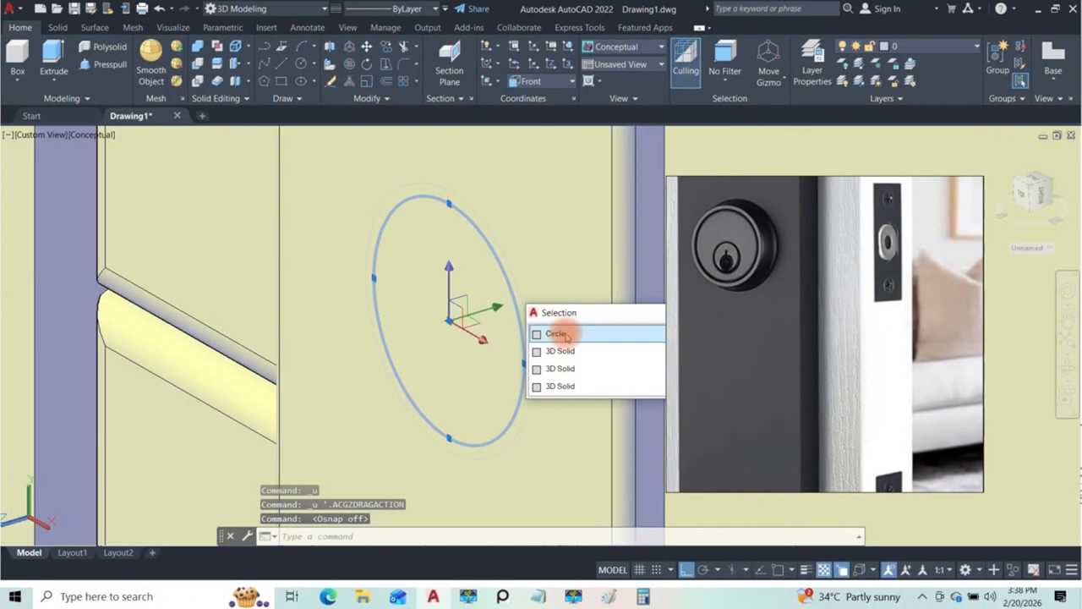
pyautogui.click(549, 334)
pyautogui.click(496, 306)
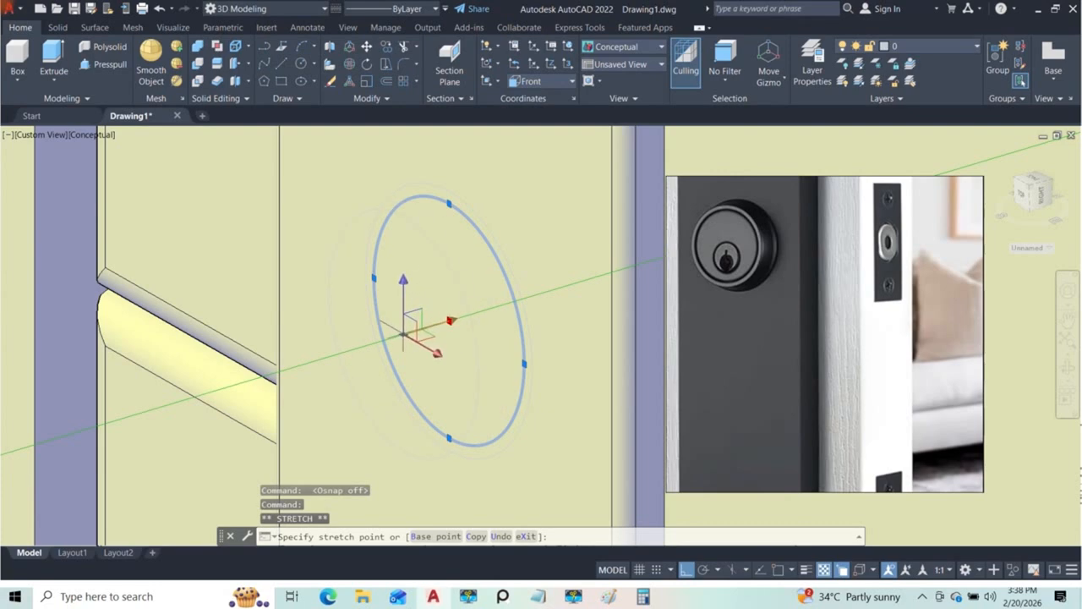
pyautogui.click(398, 336)
pyautogui.keyDown('shift'); pyautogui.moveTo(474, 350); pyautogui.dragTo(535, 353, button='middle'); pyautogui.keyUp('shift')
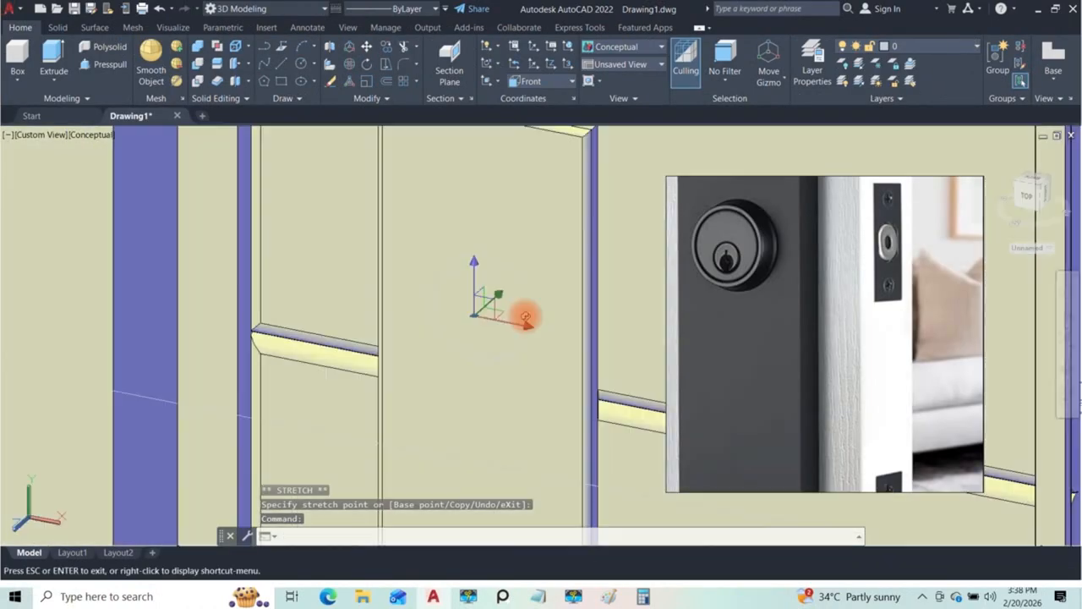
# Step: Shrink the moved lock circle to a radius of about 13.4 and deselect it
pyautogui.press('Escape')
pyautogui.scroll(3, 533, 315)
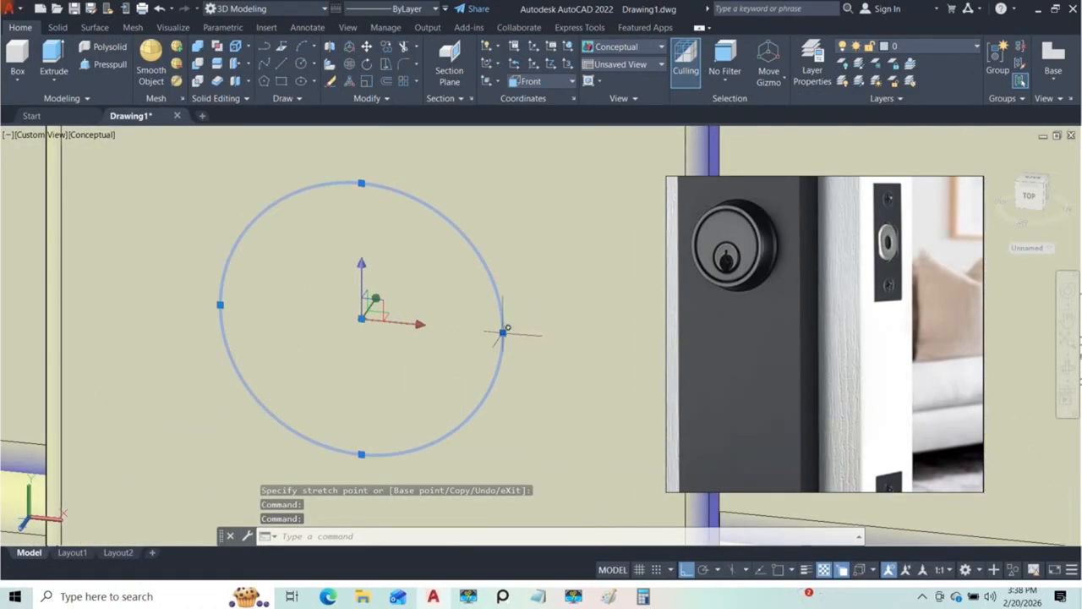
pyautogui.click(503, 332)
pyautogui.click(488, 331)
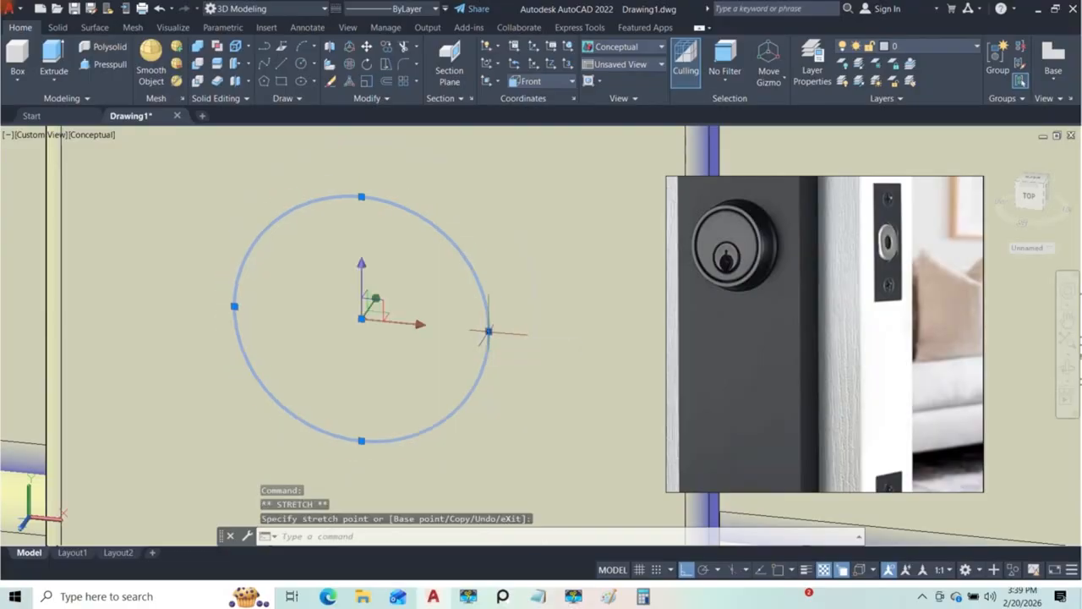
pyautogui.scroll(-4, 501, 344)
pyautogui.keyDown('shift'); pyautogui.moveTo(500, 344); pyautogui.dragTo(453, 382, button='middle'); pyautogui.keyUp('shift')
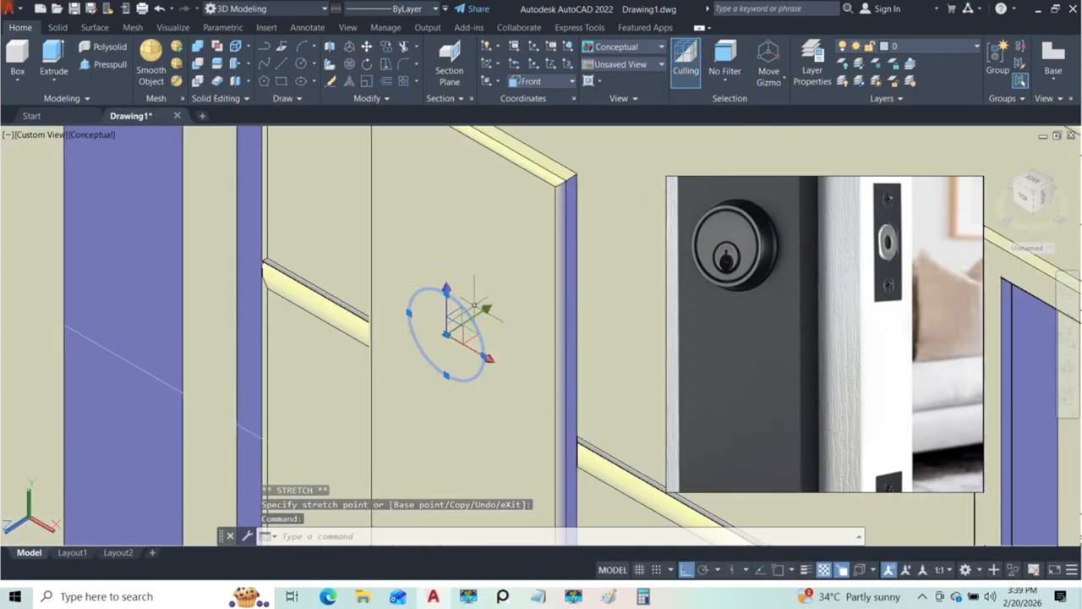
pyautogui.scroll(4, 481, 291)
pyautogui.press('Escape')
# Step: Change the viewport's visual style to X-Ray so both lock circles can be seen through the solids
pyautogui.keyDown('shift'); pyautogui.moveTo(482, 324); pyautogui.dragTo(503, 328, button='middle'); pyautogui.keyUp('shift')
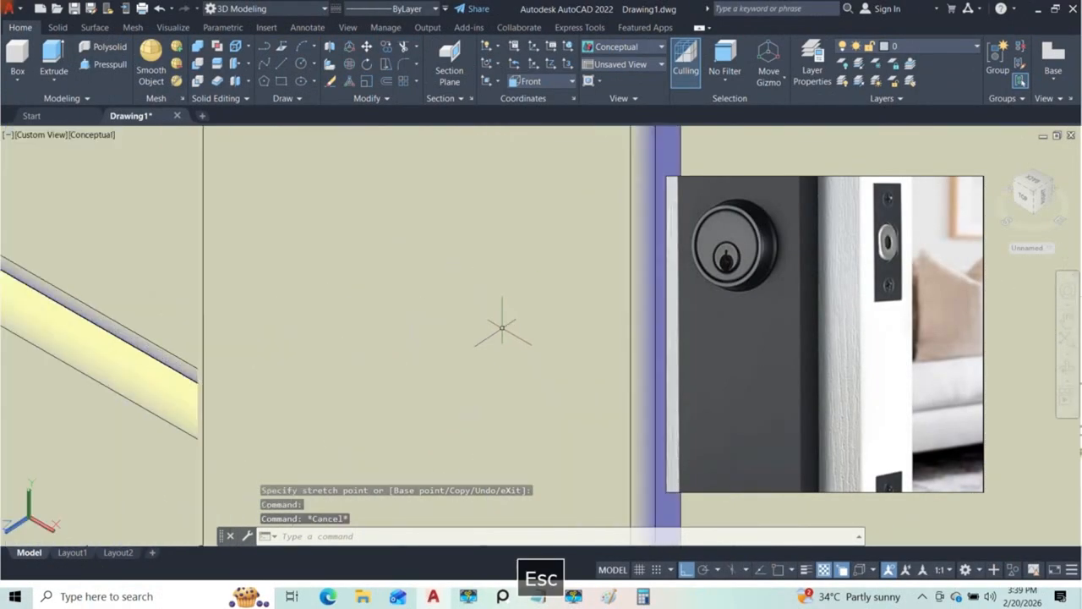
pyautogui.scroll(-5, 486, 340)
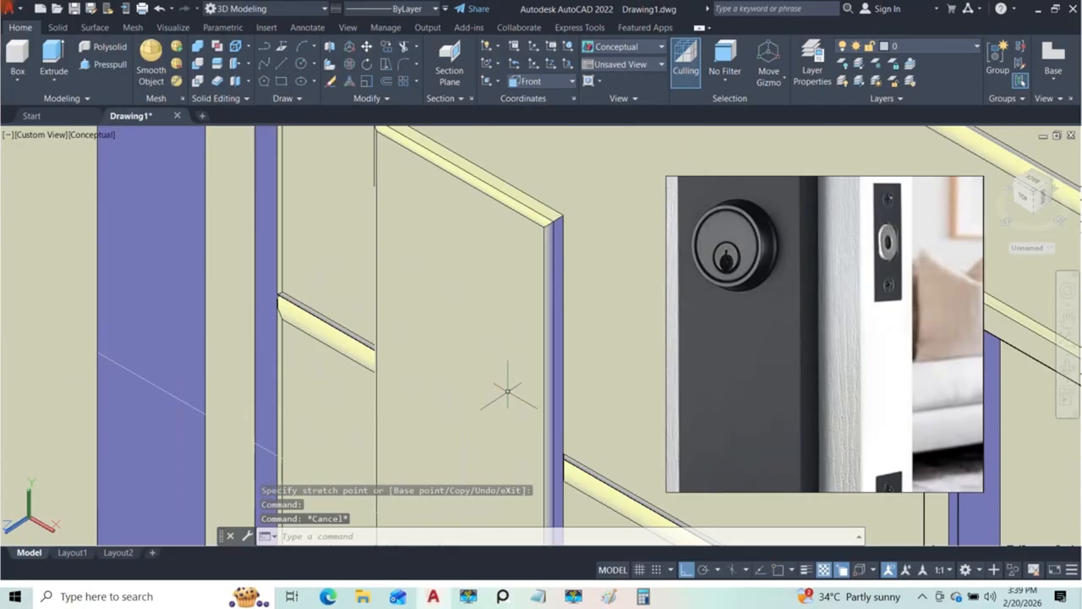
pyautogui.click(82, 135)
pyautogui.click(89, 287)
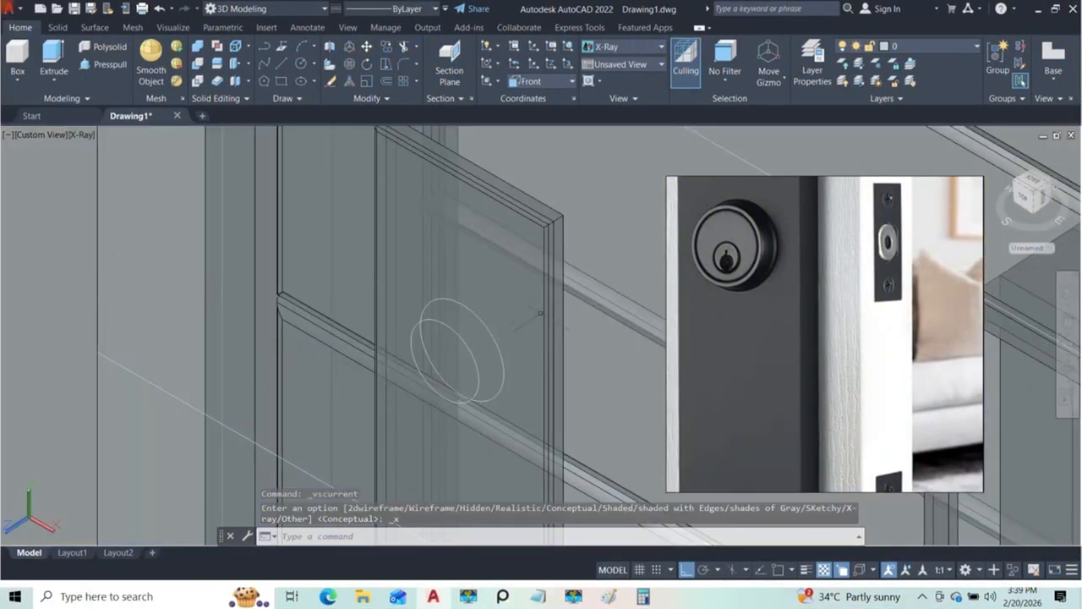
pyautogui.keyDown('shift'); pyautogui.moveTo(490, 325); pyautogui.dragTo(442, 269, button='middle'); pyautogui.keyUp('shift')
pyautogui.keyDown('shift'); pyautogui.moveTo(517, 320); pyautogui.dragTo(512, 297, button='middle'); pyautogui.keyUp('shift')
pyautogui.scroll(5, 487, 340)
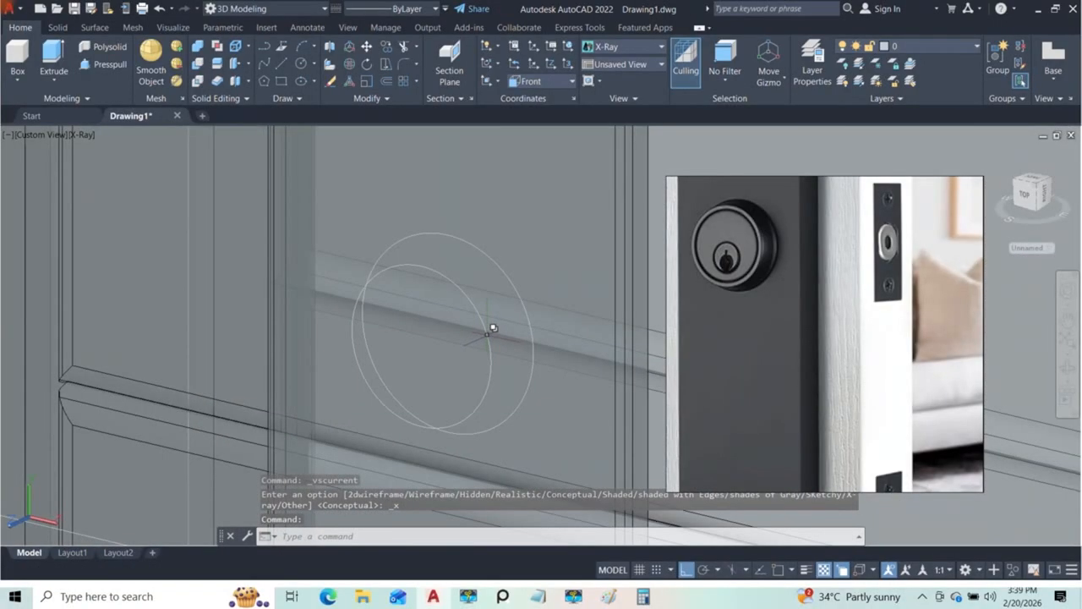
# Step: Enlarge the front lock circle's radius slightly and deselect it
pyautogui.click(493, 328)
pyautogui.click(533, 377)
pyautogui.moveTo(494, 329)
pyautogui.keyDown('shift'); pyautogui.mouseDown(button='middle')
pyautogui.moveTo(490, 316)
pyautogui.moveTo(499, 345)
pyautogui.mouseUp(button='middle'); pyautogui.keyUp('shift')
pyautogui.click(497, 362)
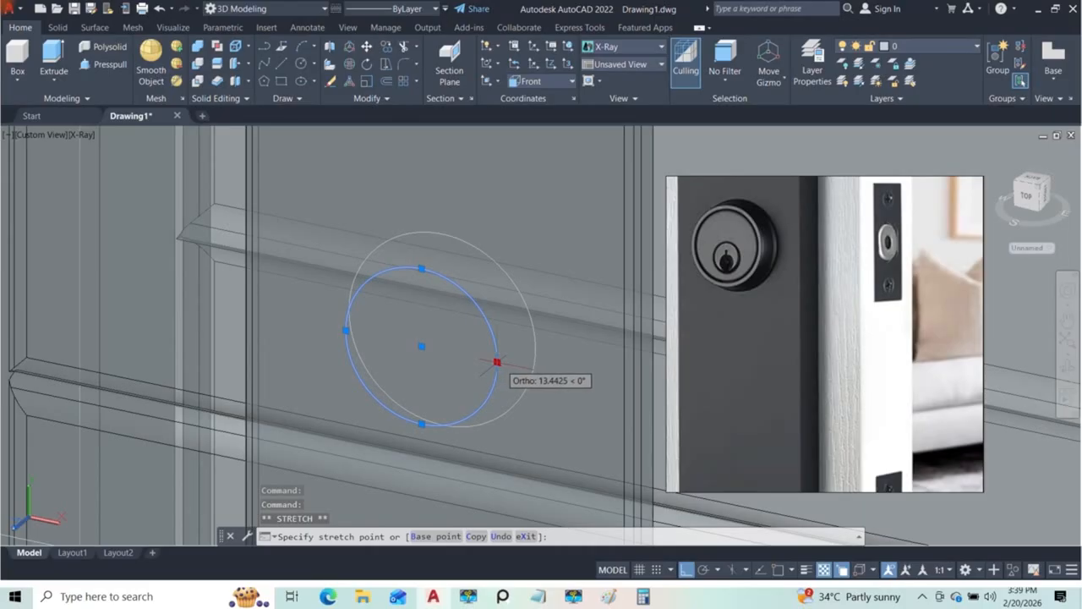
pyautogui.click(502, 363)
pyautogui.keyDown('shift'); pyautogui.moveTo(515, 329); pyautogui.dragTo(519, 319, button='middle'); pyautogui.keyUp('shift')
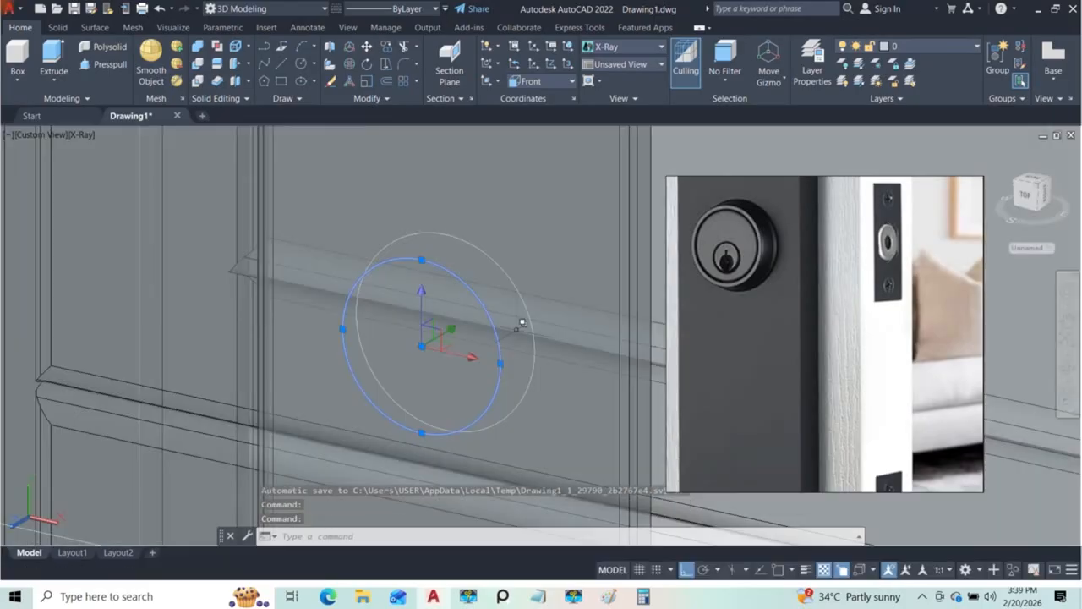
pyautogui.press('Escape')
# Step: Loft between the two lock circles on the handle plate
pyautogui.click(57, 78)
pyautogui.click(54, 136)
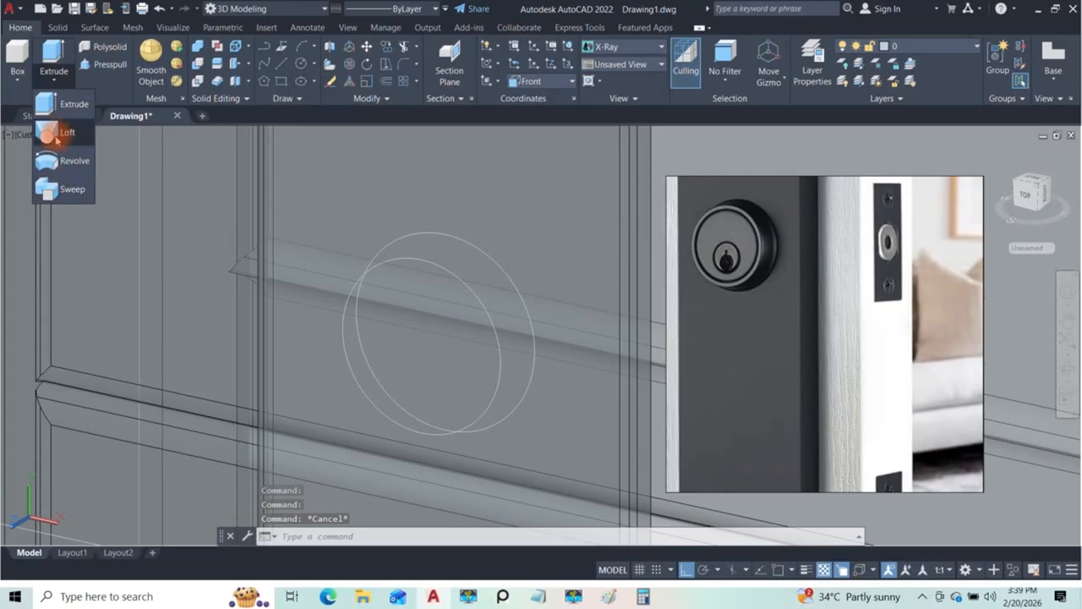
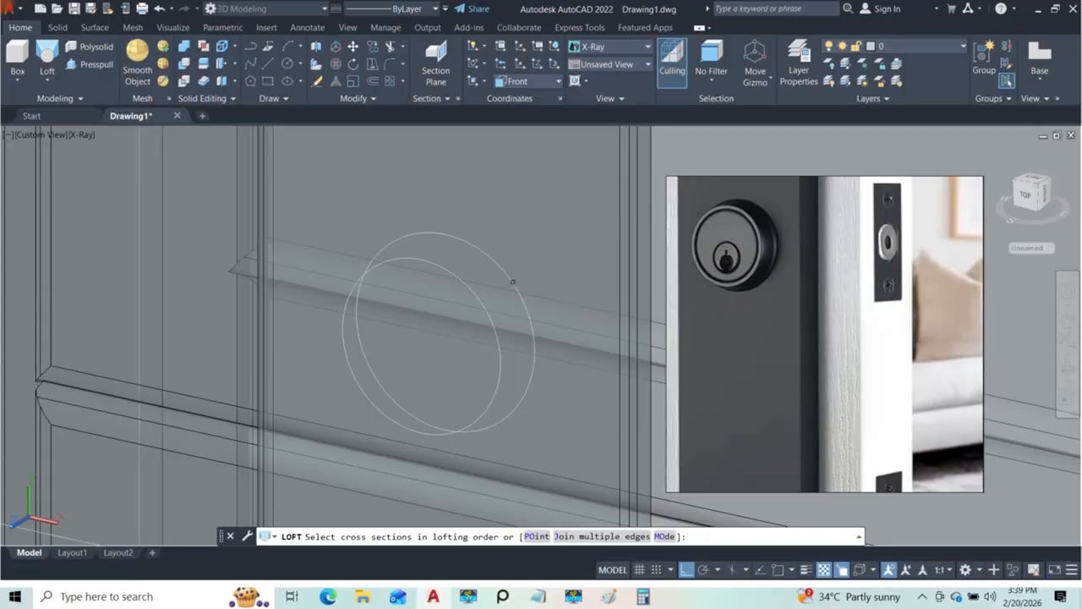
# Step: Pick the larger and then the smaller lock circle as cross sections and complete the solid loft using cross sections only
pyautogui.click(531, 334)
pyautogui.click(560, 342)
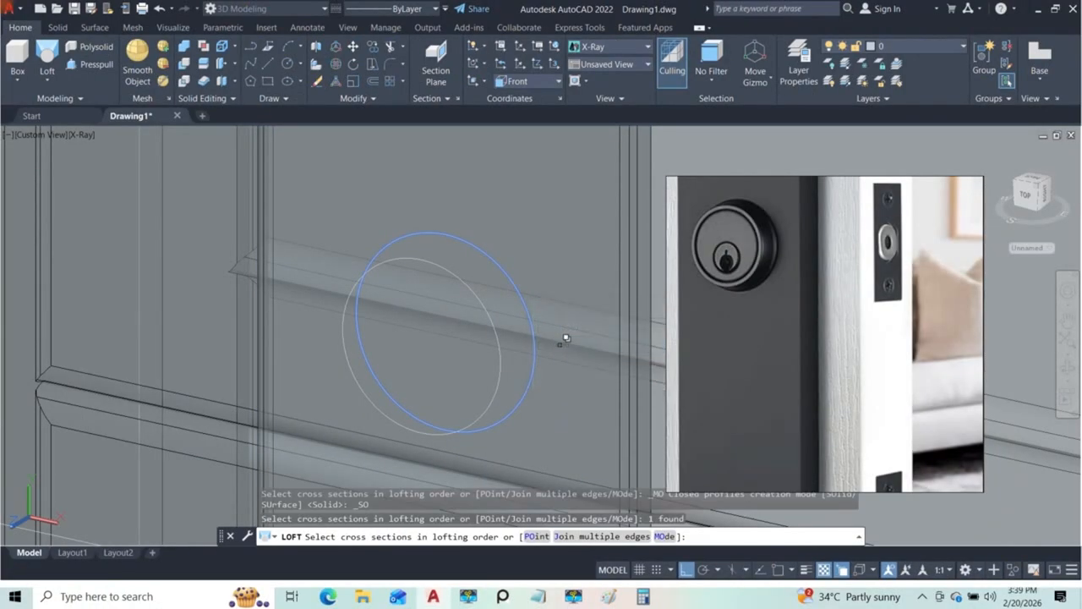
pyautogui.click(491, 299)
pyautogui.click(520, 350)
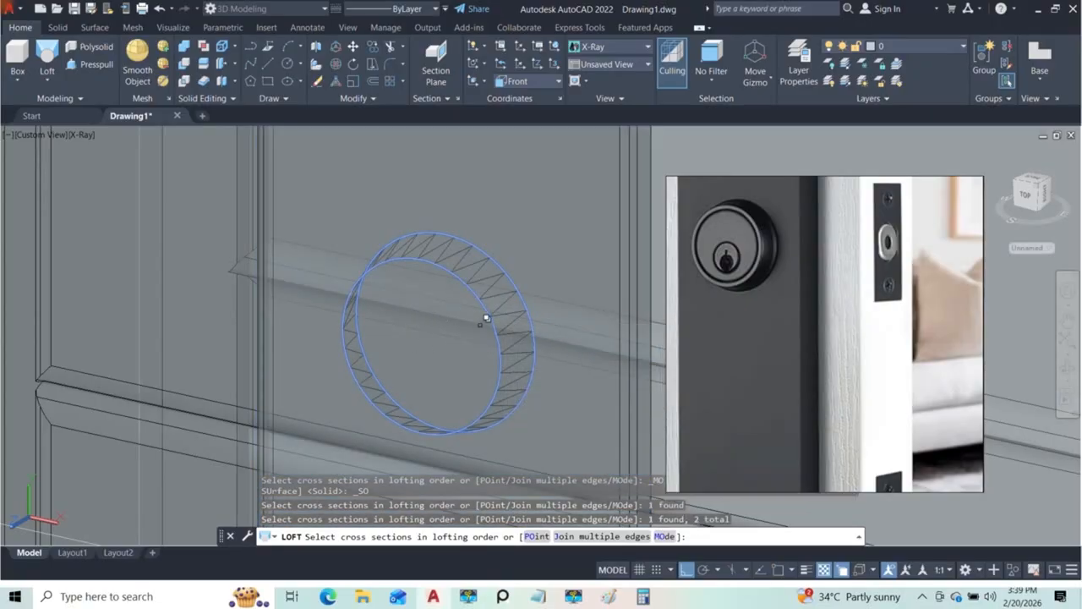
pyautogui.press('Return')
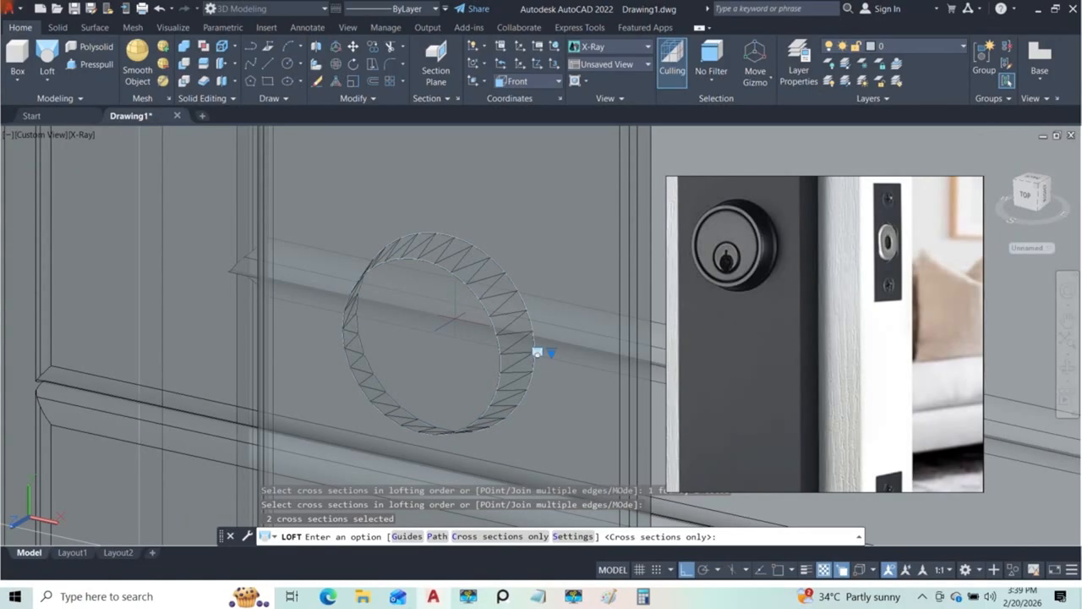
pyautogui.press('Return')
# Step: Set the visual style to Conceptual and compare the lofted lock body with the reference photo
pyautogui.scroll(-5, 407, 286)
pyautogui.click(401, 312)
pyautogui.keyDown('shift'); pyautogui.moveTo(279, 279); pyautogui.dragTo(475, 309, button='middle'); pyautogui.keyUp('shift')
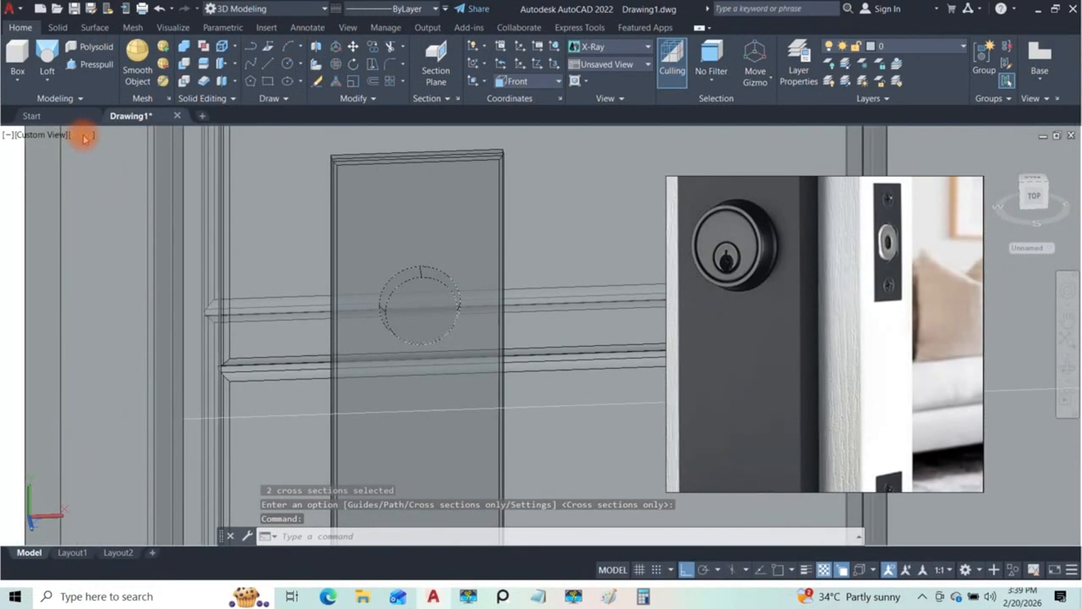
pyautogui.click(85, 135)
pyautogui.click(98, 178)
pyautogui.moveTo(355, 264)
pyautogui.keyDown('shift'); pyautogui.mouseDown(button='middle')
pyautogui.moveTo(235, 250)
pyautogui.moveTo(406, 296)
pyautogui.mouseUp(button='middle'); pyautogui.keyUp('shift')
pyautogui.scroll(5, 423, 296)
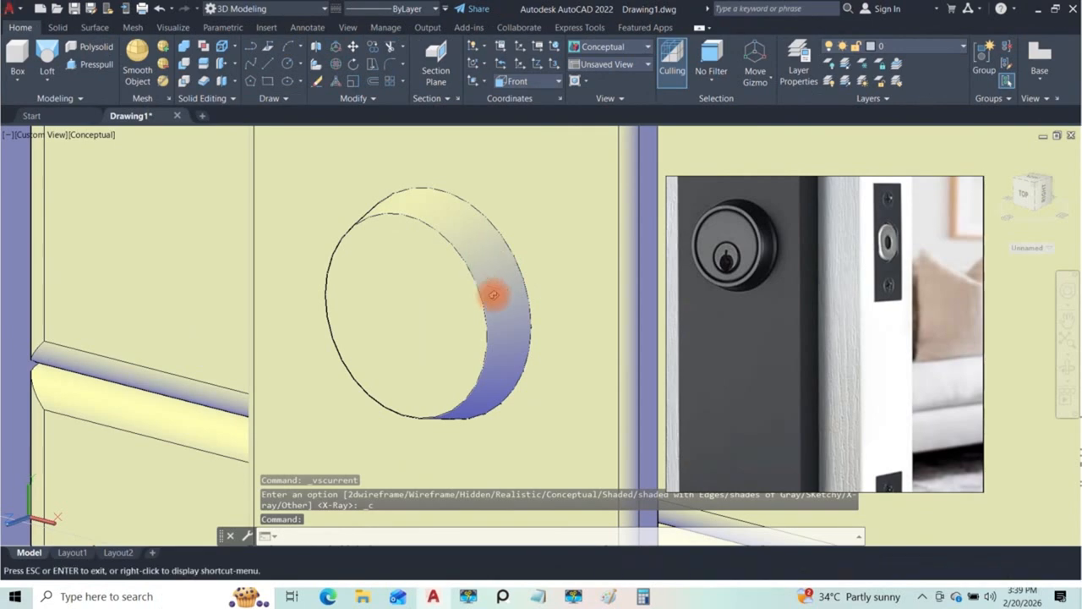
pyautogui.keyDown('shift'); pyautogui.moveTo(470, 279); pyautogui.dragTo(651, 264, button='middle'); pyautogui.keyUp('shift')
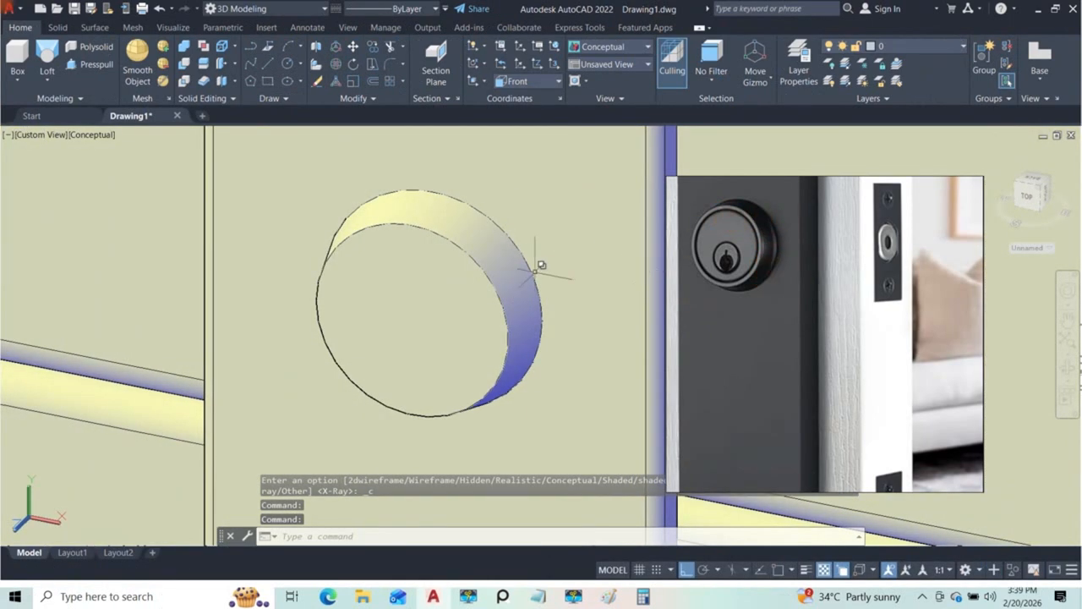
pyautogui.keyDown('shift'); pyautogui.moveTo(518, 272); pyautogui.dragTo(470, 293, button='middle'); pyautogui.keyUp('shift')
# Step: Undo the visual style change and the two-circle loft to get back to the bare lock circles
pyautogui.hotkey('ctrl', 'z')
pyautogui.hotkey('ctrl', 'z')
pyautogui.hotkey('ctrl', 'z')
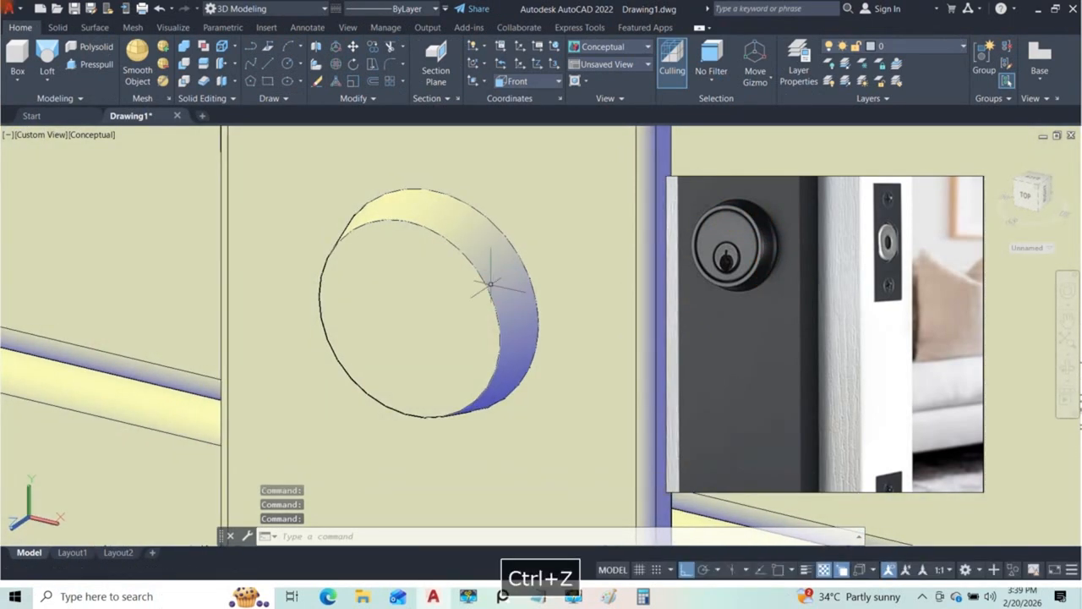
pyautogui.hotkey('ctrl', 'z')
pyautogui.hotkey('ctrl', 'z')
pyautogui.hotkey('ctrl', 'z')
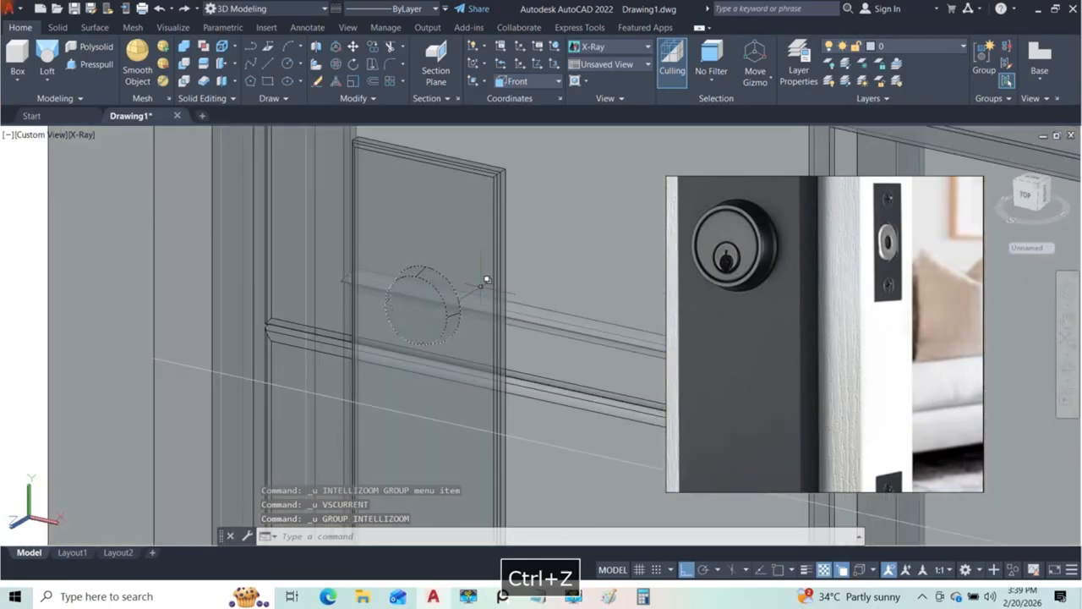
# Step: Turn on object snap and copy the larger lock circle from its centre about 7 units forward along the Z axis
pyautogui.moveTo(502, 294)
pyautogui.keyDown('shift'); pyautogui.mouseDown(button='middle')
pyautogui.moveTo(496, 302)
pyautogui.moveTo(513, 290)
pyautogui.mouseUp(button='middle'); pyautogui.keyUp('shift')
pyautogui.click(524, 289)
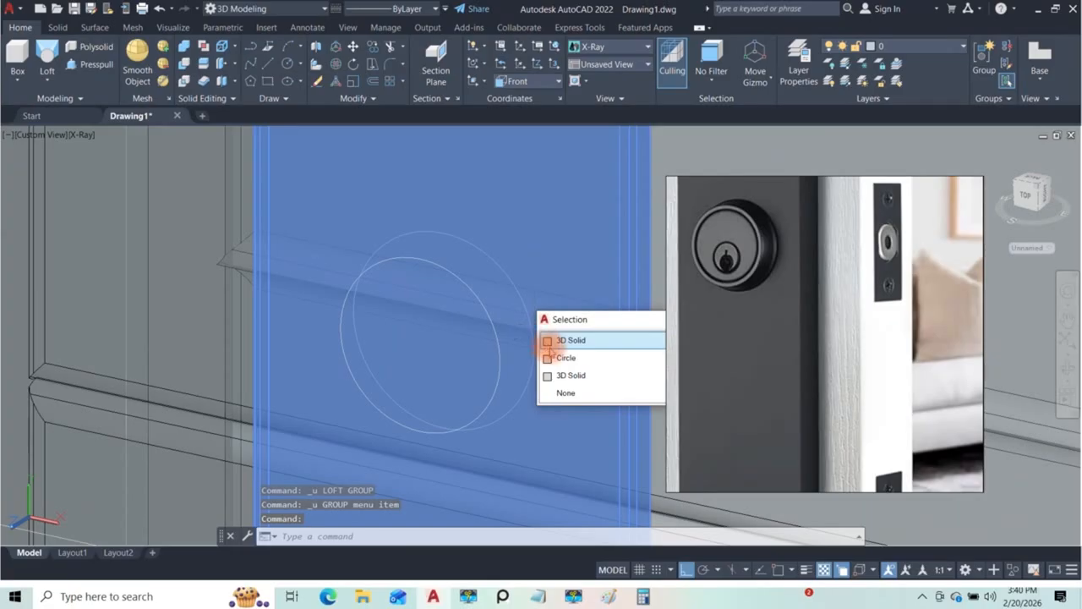
pyautogui.click(548, 355)
pyautogui.scroll(3, 485, 290)
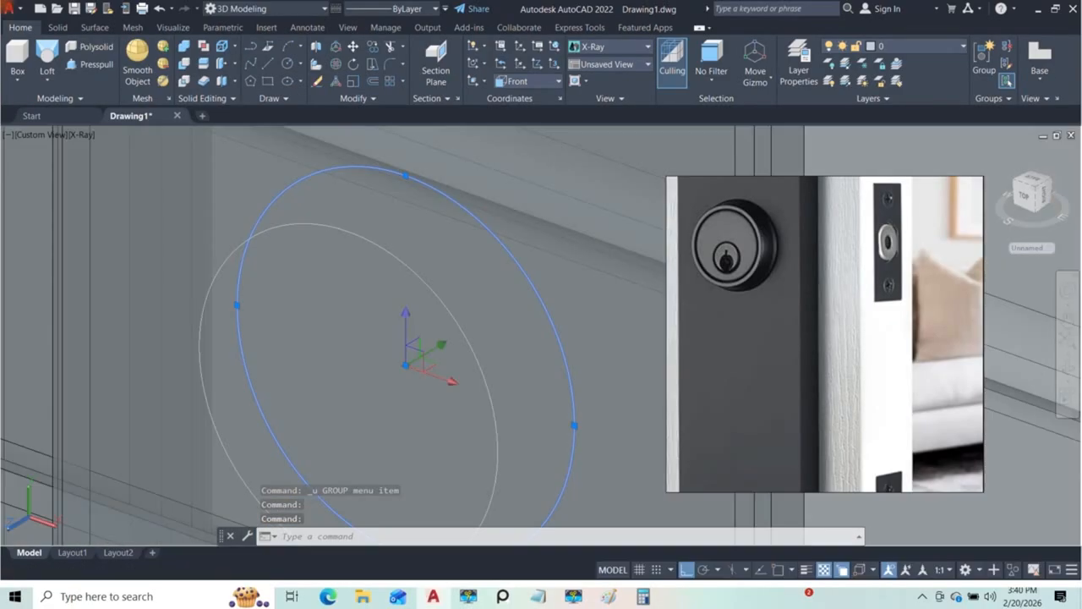
pyautogui.click(778, 569)
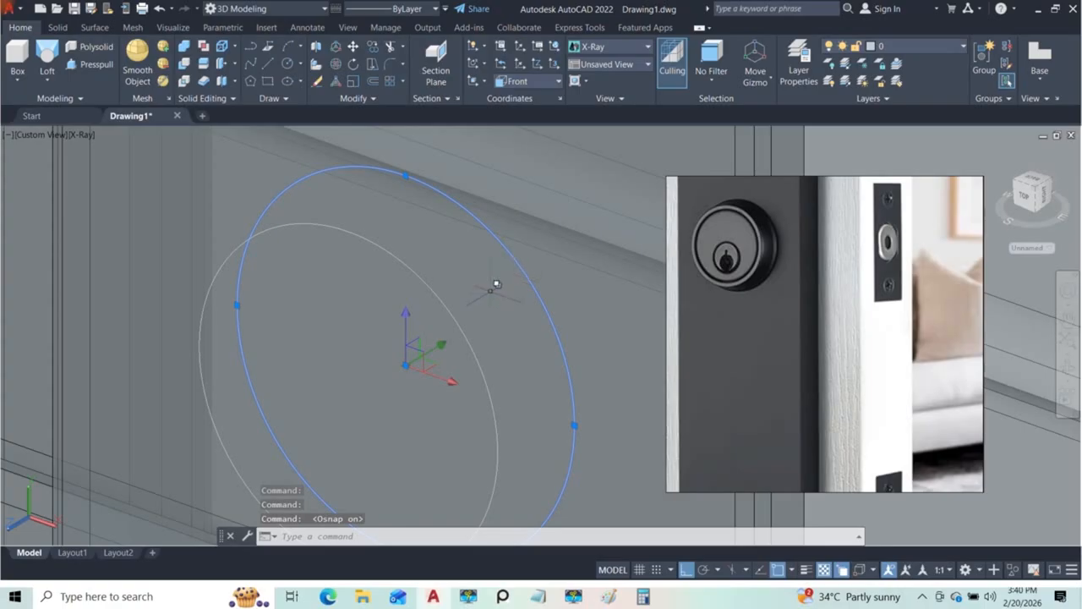
pyautogui.write('co')
pyautogui.press('Return')
pyautogui.click(405, 366)
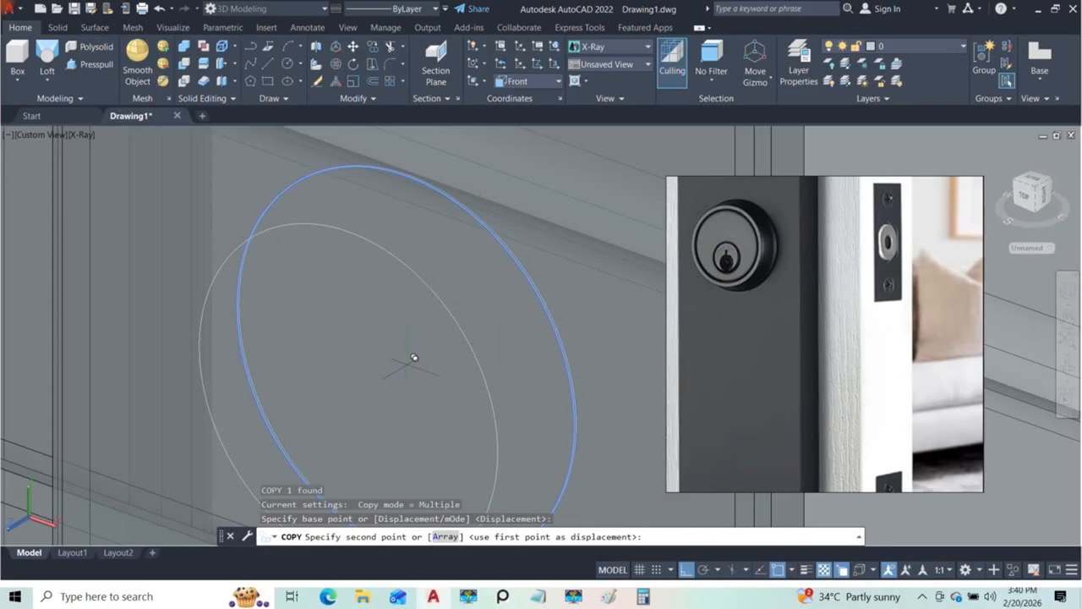
pyautogui.click(355, 393)
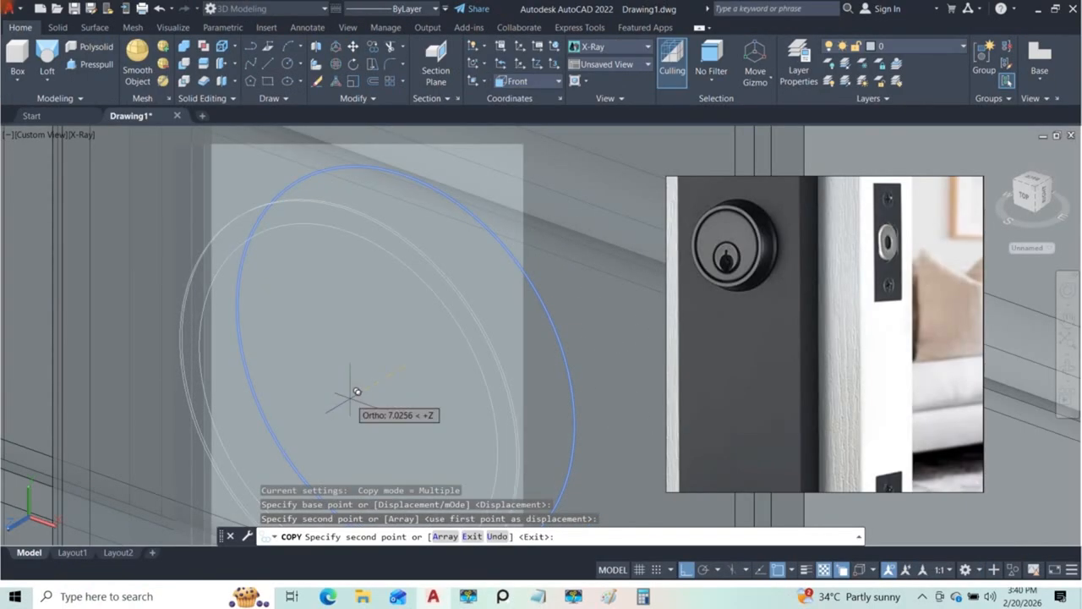
pyautogui.press('Escape')
# Step: Turn off object snap and move the copied circle by its centre back to a position between the two lock circles
pyautogui.scroll(-3, 437, 279)
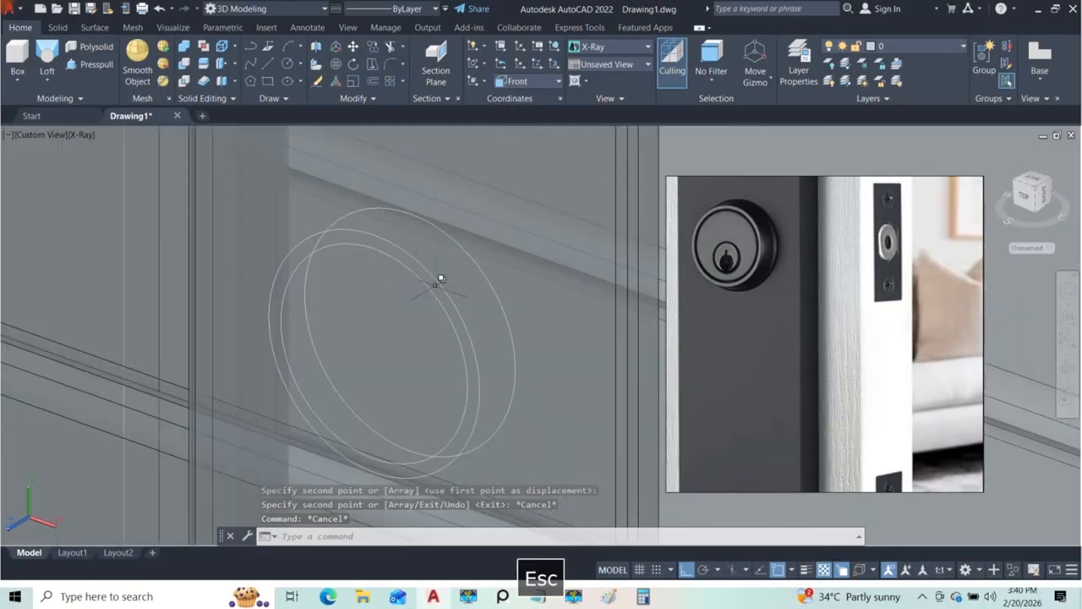
pyautogui.click(446, 280)
pyautogui.click(484, 328)
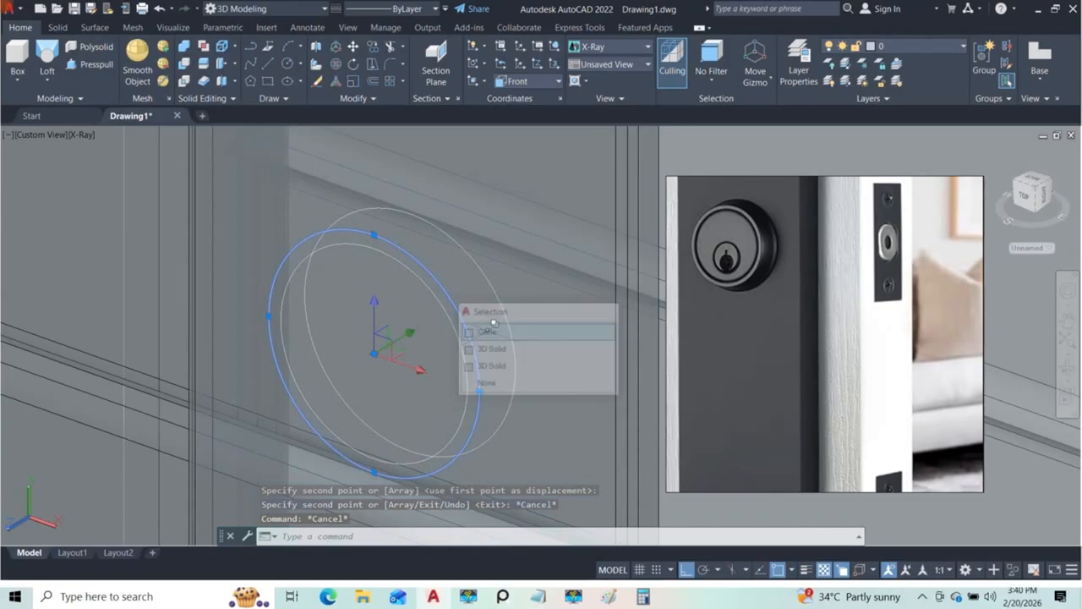
pyautogui.click(755, 569)
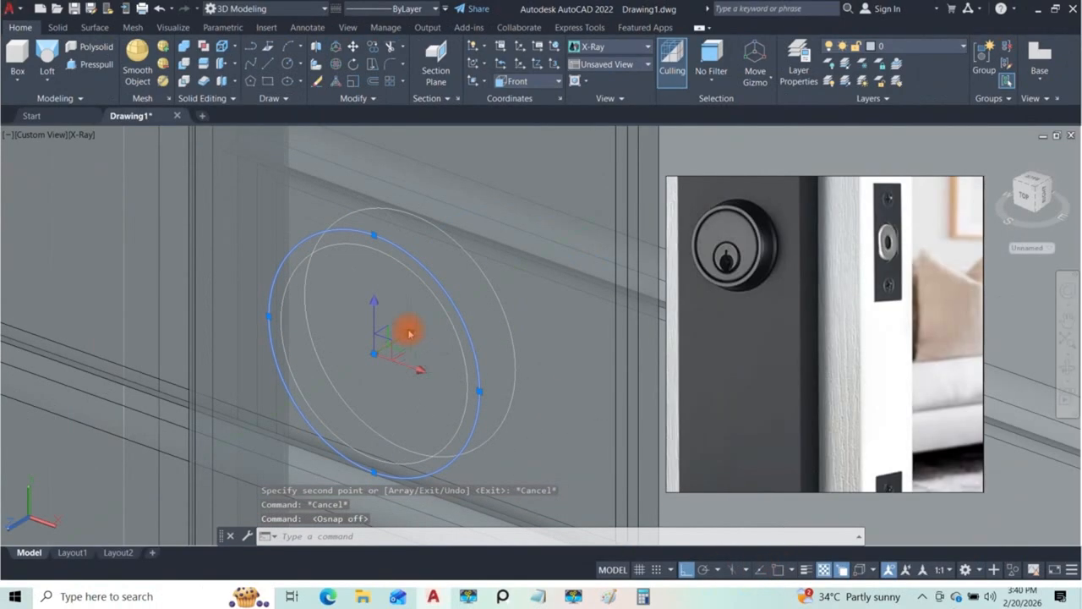
pyautogui.scroll(2, 410, 332)
pyautogui.click(359, 363)
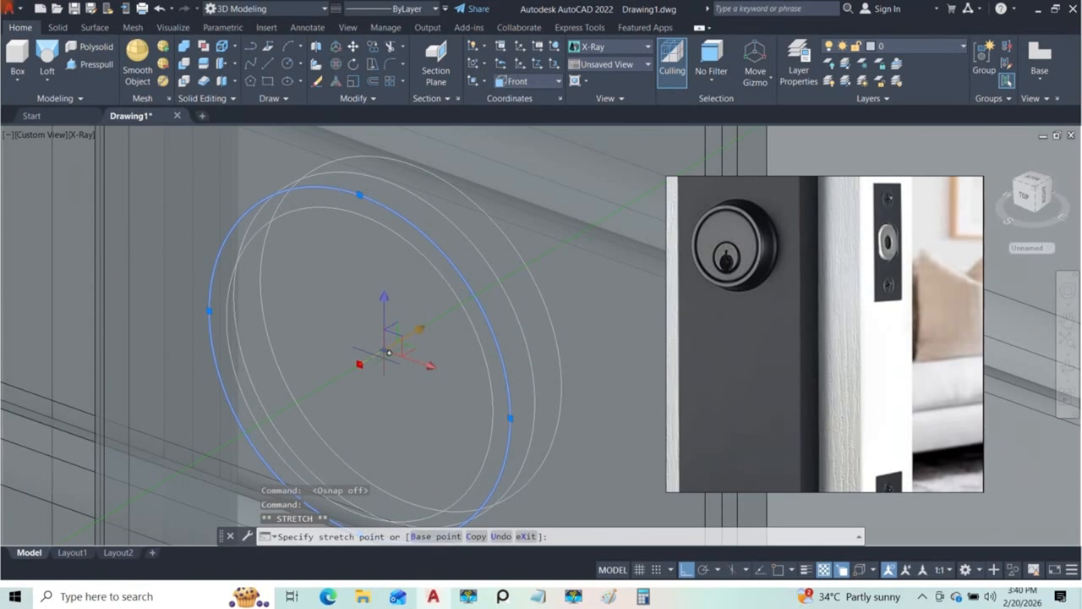
pyautogui.click(384, 351)
# Step: Shrink the middle circle's radius slightly so it lies between the large and small lock circles, and deselect it
pyautogui.scroll(-4, 463, 361)
pyautogui.keyDown('shift'); pyautogui.moveTo(462, 361); pyautogui.dragTo(529, 384, button='middle'); pyautogui.keyUp('shift')
pyautogui.scroll(5, 502, 341)
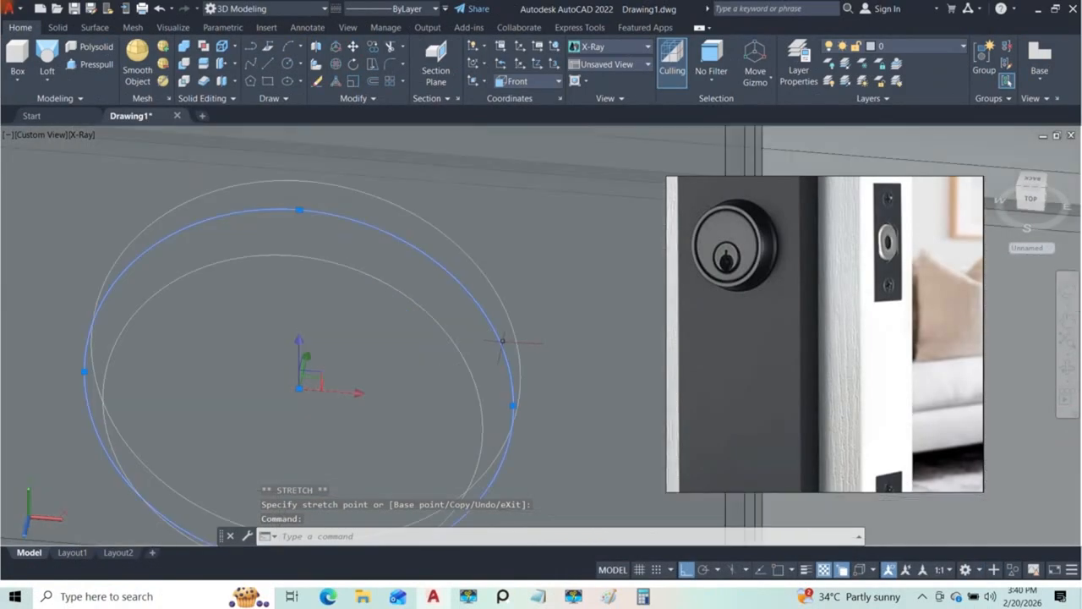
pyautogui.click(518, 400)
pyautogui.scroll(-4, 507, 408)
pyautogui.moveTo(507, 408)
pyautogui.keyDown('shift'); pyautogui.mouseDown(button='middle')
pyautogui.moveTo(514, 353)
pyautogui.moveTo(524, 386)
pyautogui.moveTo(518, 408)
pyautogui.moveTo(513, 401)
pyautogui.mouseUp(button='middle'); pyautogui.keyUp('shift')
pyautogui.scroll(6, 515, 408)
pyautogui.click(506, 393)
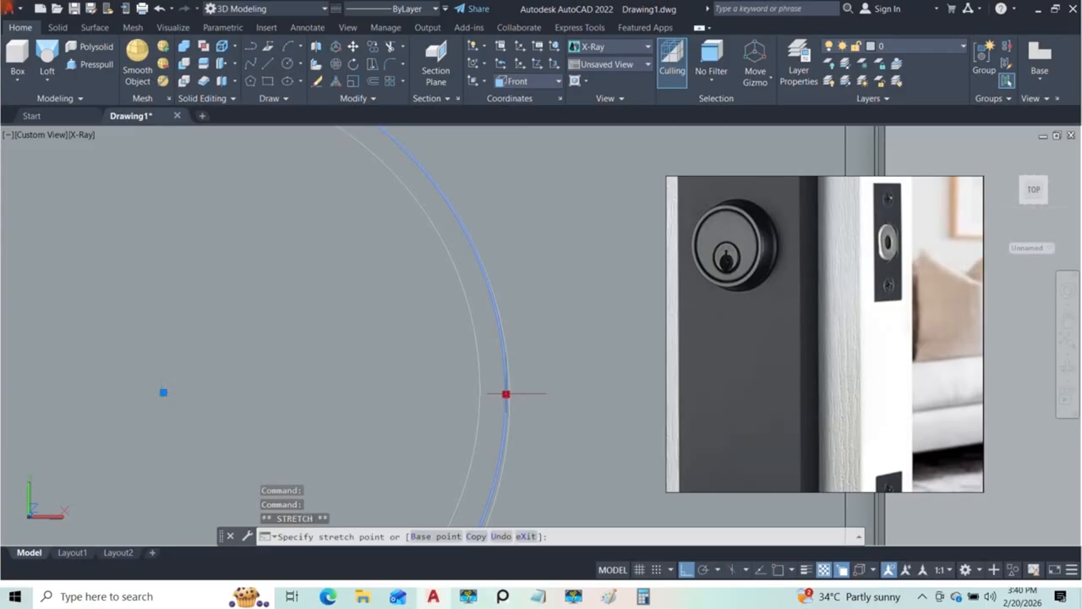
pyautogui.scroll(-5, 505, 393)
pyautogui.press('Escape')
pyautogui.keyDown('shift'); pyautogui.moveTo(488, 394); pyautogui.dragTo(433, 355, button='middle'); pyautogui.keyUp('shift')
pyautogui.press('Escape')
pyautogui.press('Escape')
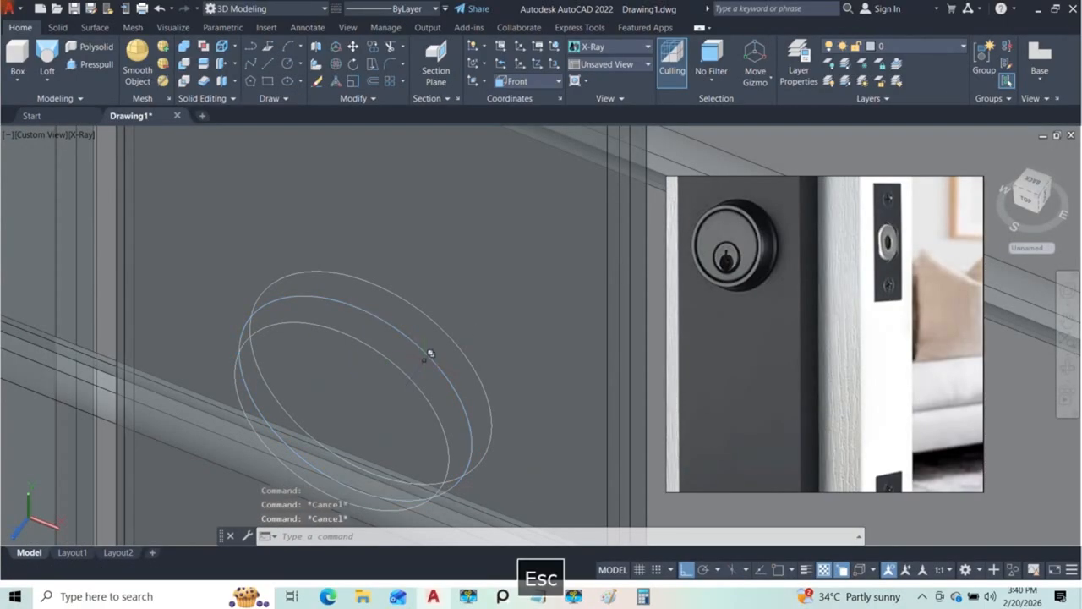
# Step: Loft a solid through the large, middle and small lock circles in that order, using cross sections only
pyautogui.keyDown('shift'); pyautogui.moveTo(427, 388); pyautogui.dragTo(488, 345, button='middle'); pyautogui.keyUp('shift')
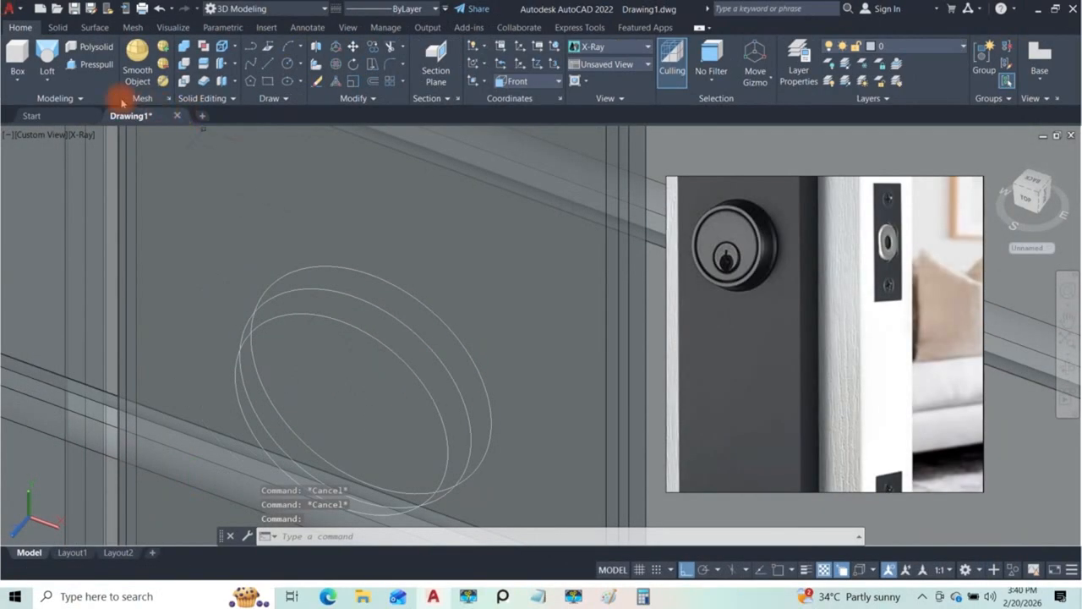
pyautogui.click(47, 55)
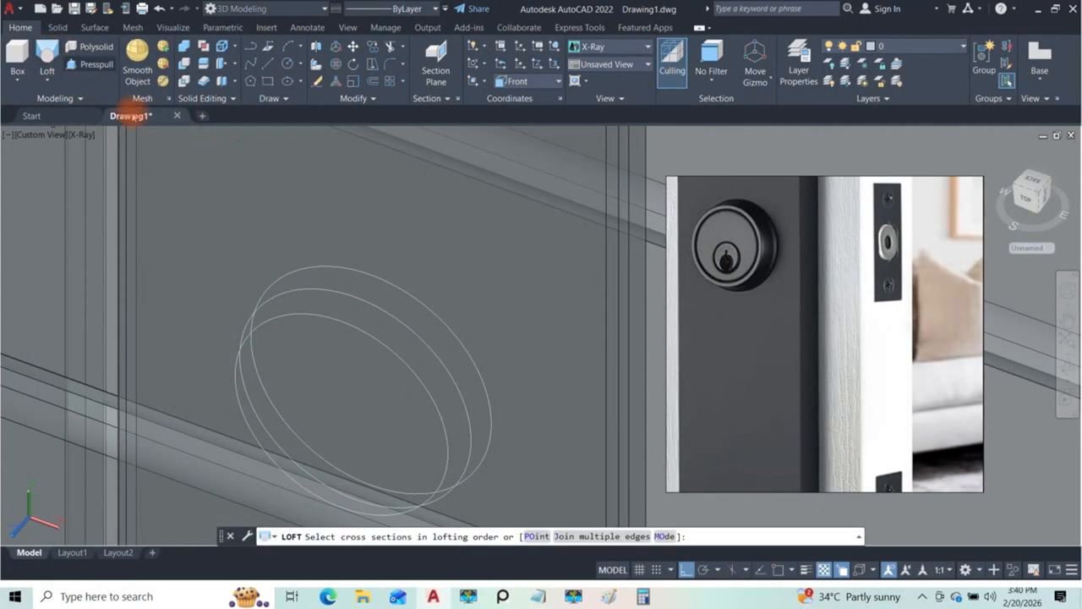
pyautogui.click(438, 305)
pyautogui.click(492, 353)
pyautogui.click(453, 363)
pyautogui.click(492, 415)
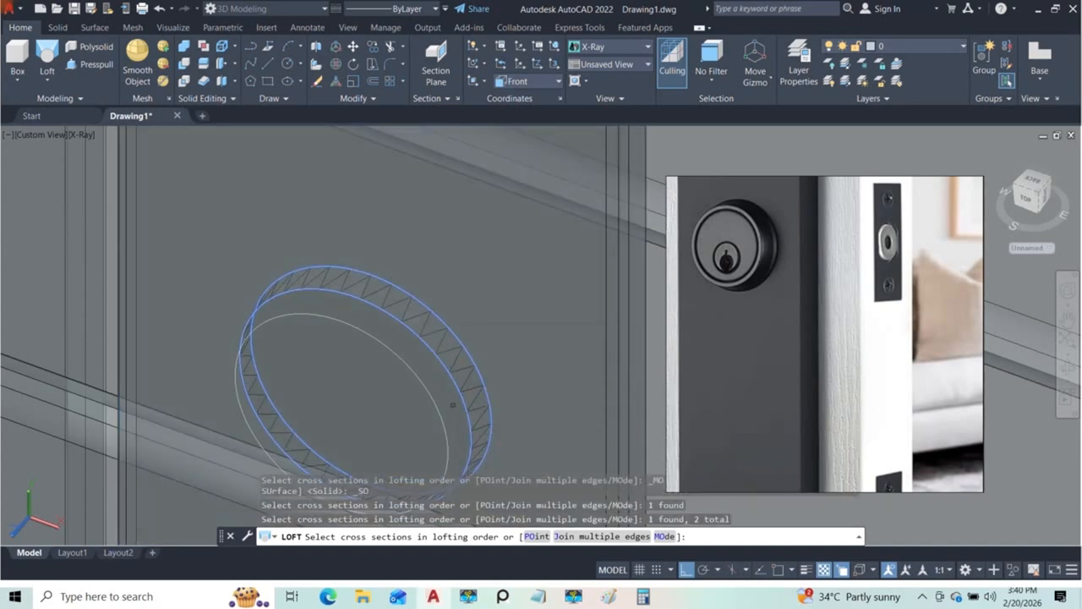
pyautogui.click(438, 387)
pyautogui.click(479, 433)
pyautogui.press('Return')
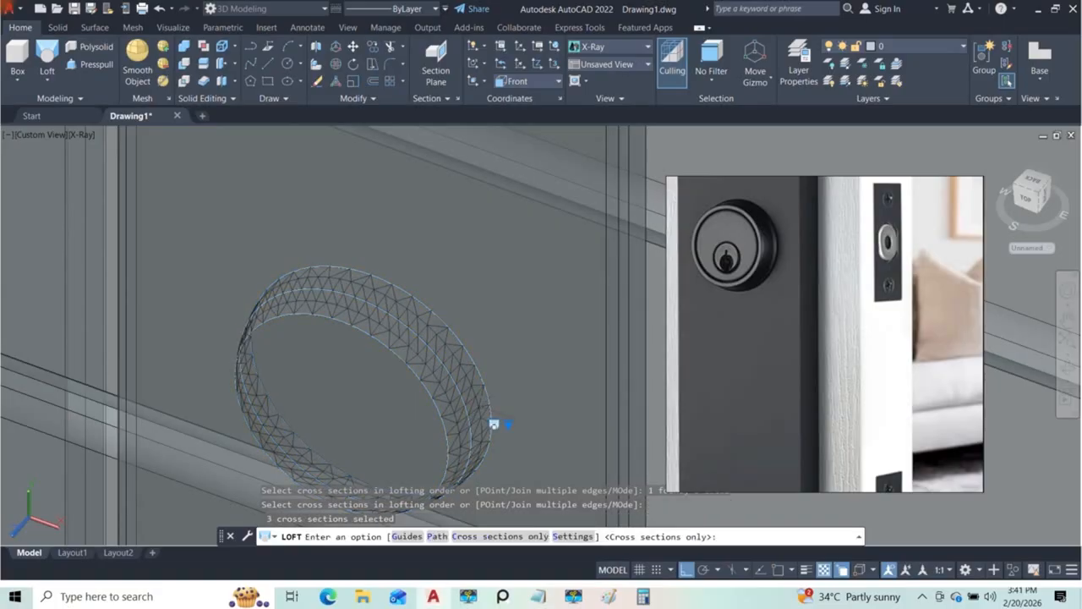
pyautogui.press('Return')
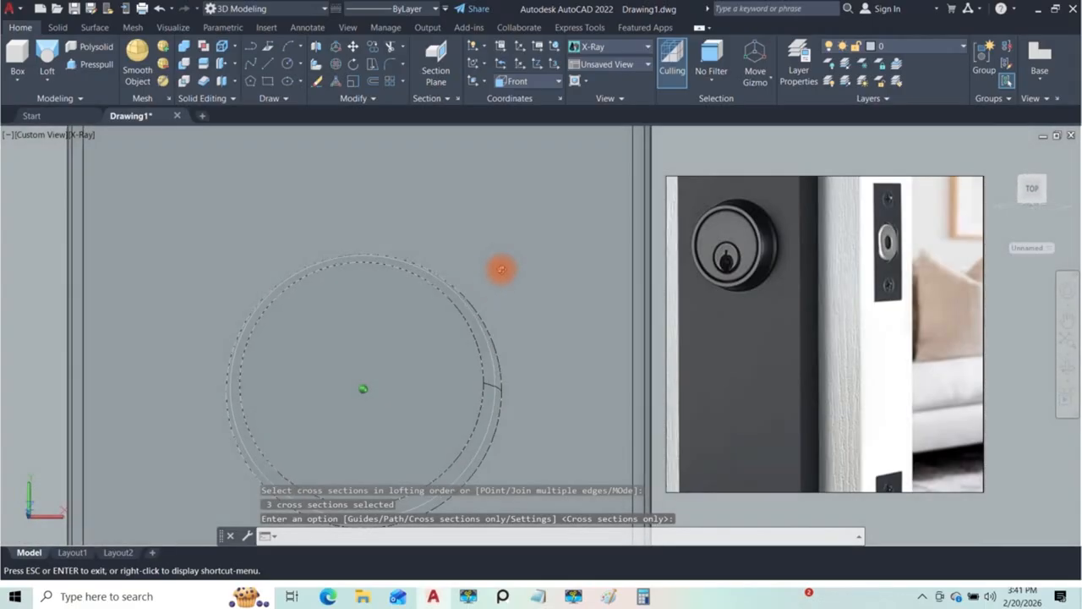
# Step: Set the visual style to Conceptual and inspect the rounded lock body against the reference photo
pyautogui.keyDown('shift'); pyautogui.moveTo(519, 290); pyautogui.dragTo(508, 359, button='middle'); pyautogui.keyUp('shift')
pyautogui.click(85, 137)
pyautogui.click(86, 137)
pyautogui.click(114, 180)
pyautogui.moveTo(394, 375)
pyautogui.keyDown('shift'); pyautogui.mouseDown(button='middle')
pyautogui.moveTo(454, 309)
pyautogui.moveTo(500, 322)
pyautogui.moveTo(476, 297)
pyautogui.moveTo(348, 290)
pyautogui.moveTo(234, 225)
pyautogui.moveTo(299, 194)
pyautogui.moveTo(355, 225)
pyautogui.moveTo(425, 388)
pyautogui.moveTo(434, 363)
pyautogui.mouseUp(button='middle'); pyautogui.keyUp('shift')
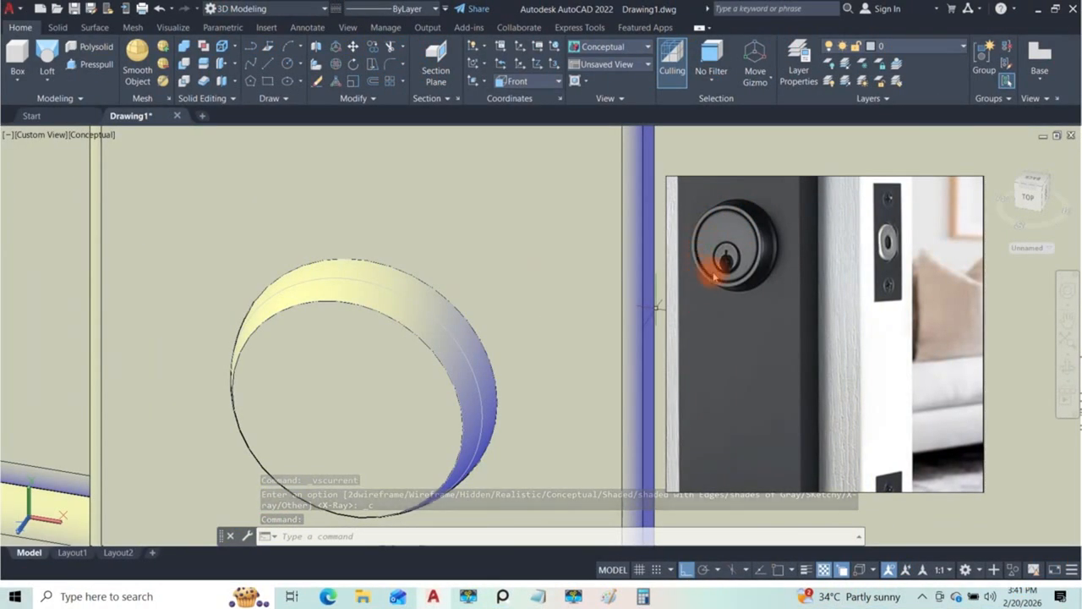
pyautogui.keyDown('shift'); pyautogui.moveTo(375, 375); pyautogui.dragTo(438, 341, button='middle'); pyautogui.keyUp('shift')
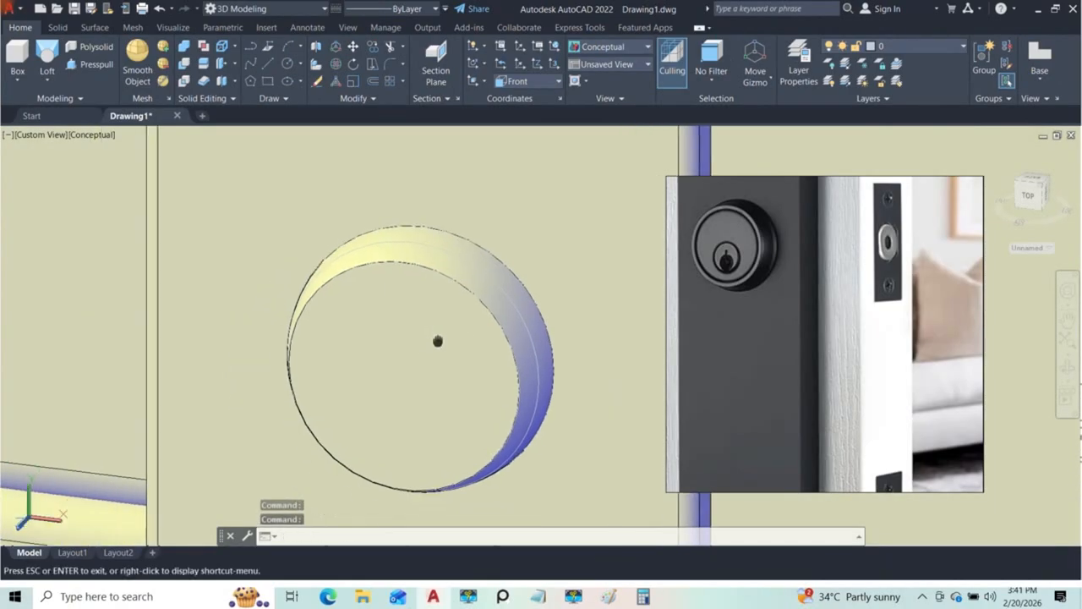
# Step: Align the UCS with the circular front face of the lock body
pyautogui.click(477, 80)
pyautogui.click(481, 158)
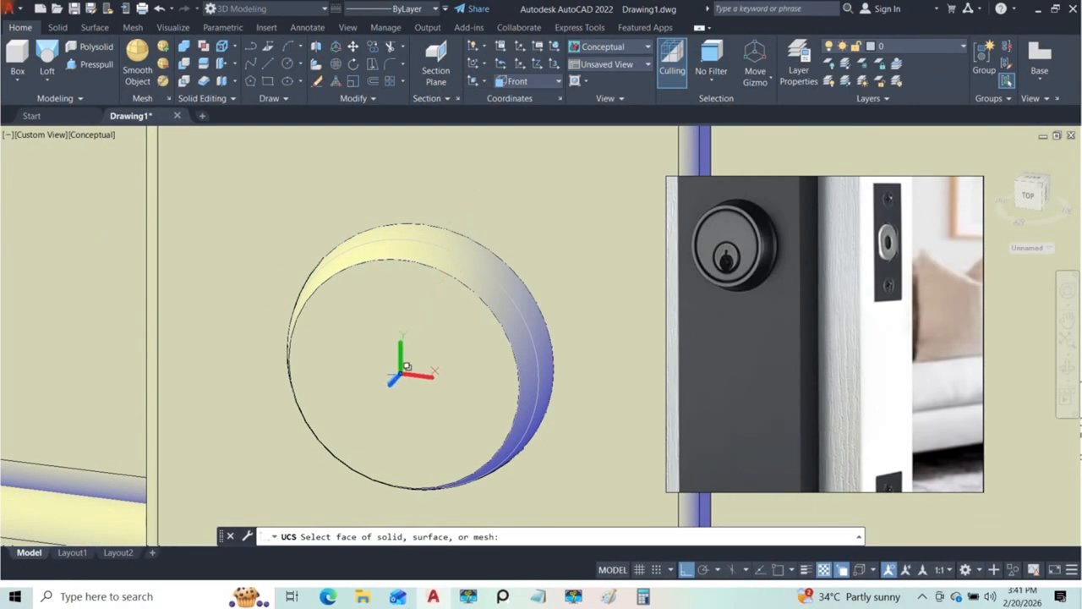
pyautogui.click(396, 377)
pyautogui.click(461, 421)
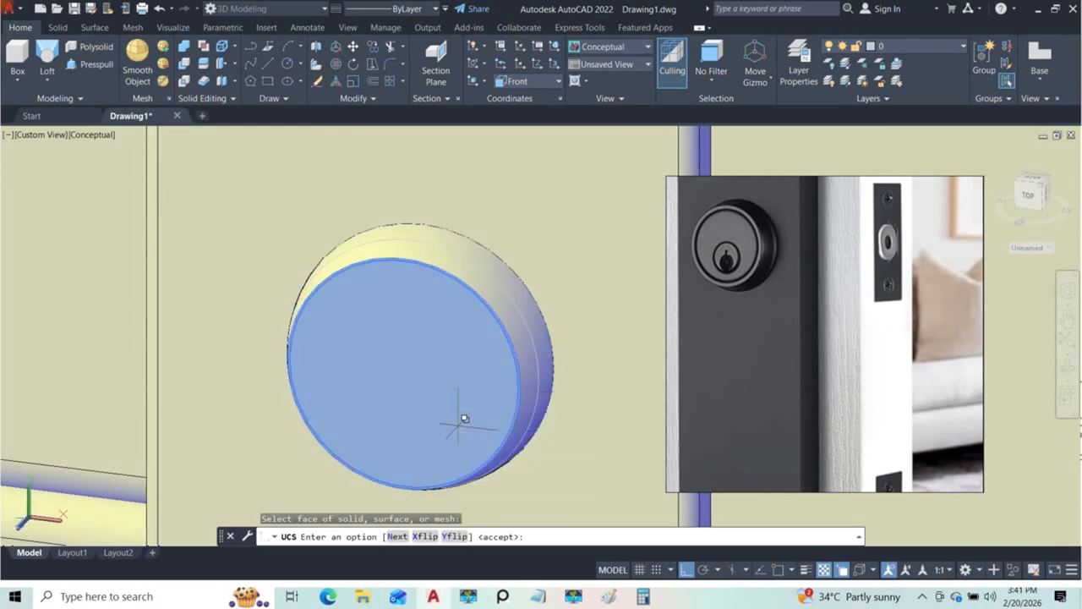
pyautogui.press('Return')
pyautogui.keyDown('shift'); pyautogui.moveTo(436, 373); pyautogui.dragTo(471, 351, button='middle'); pyautogui.keyUp('shift')
pyautogui.keyDown('shift'); pyautogui.moveTo(381, 381); pyautogui.dragTo(391, 385, button='middle'); pyautogui.keyUp('shift')
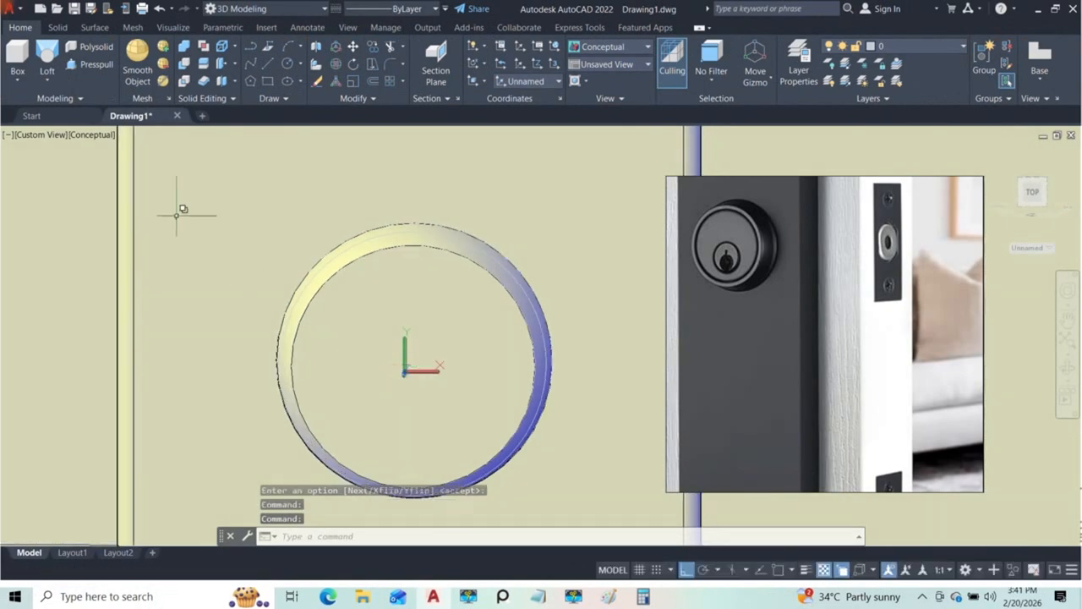
# Step: Switch to the Front view around the lock on the handle plate and turn on object snap
pyautogui.click(41, 134)
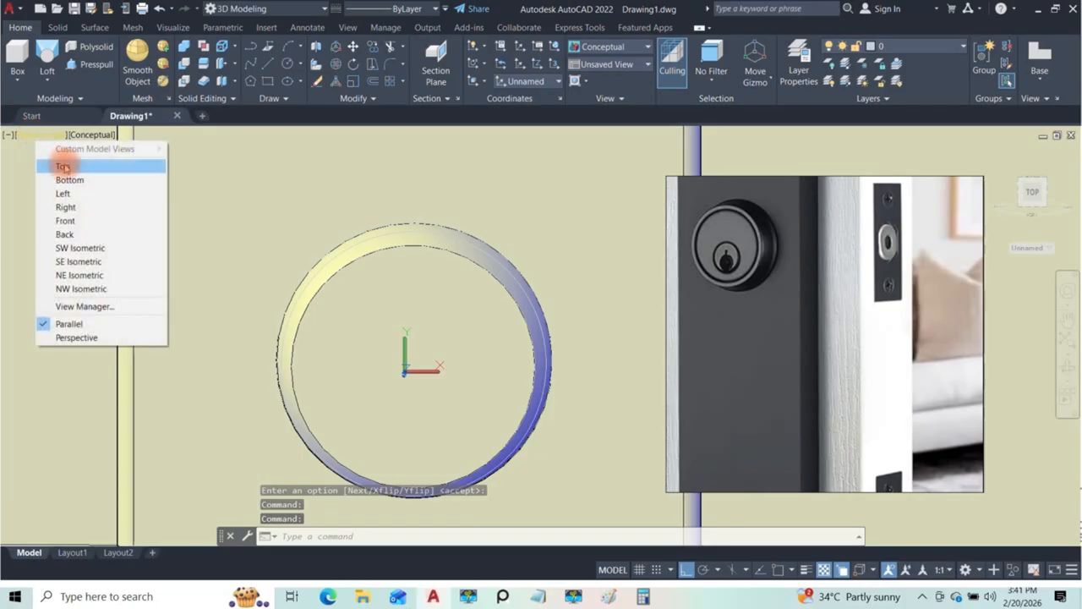
pyautogui.click(65, 221)
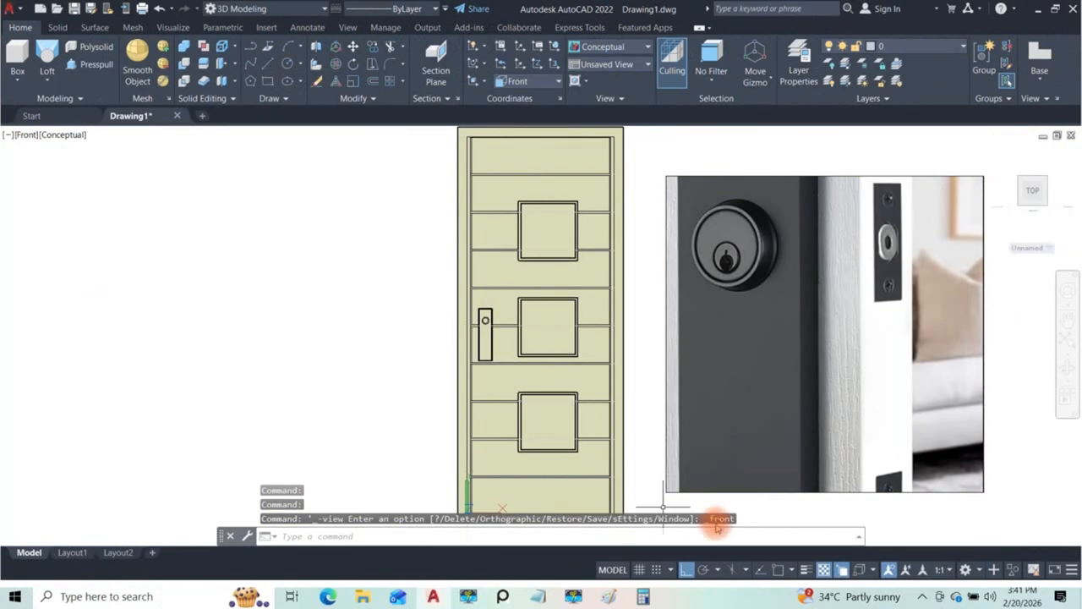
pyautogui.click(778, 569)
pyautogui.scroll(12, 484, 319)
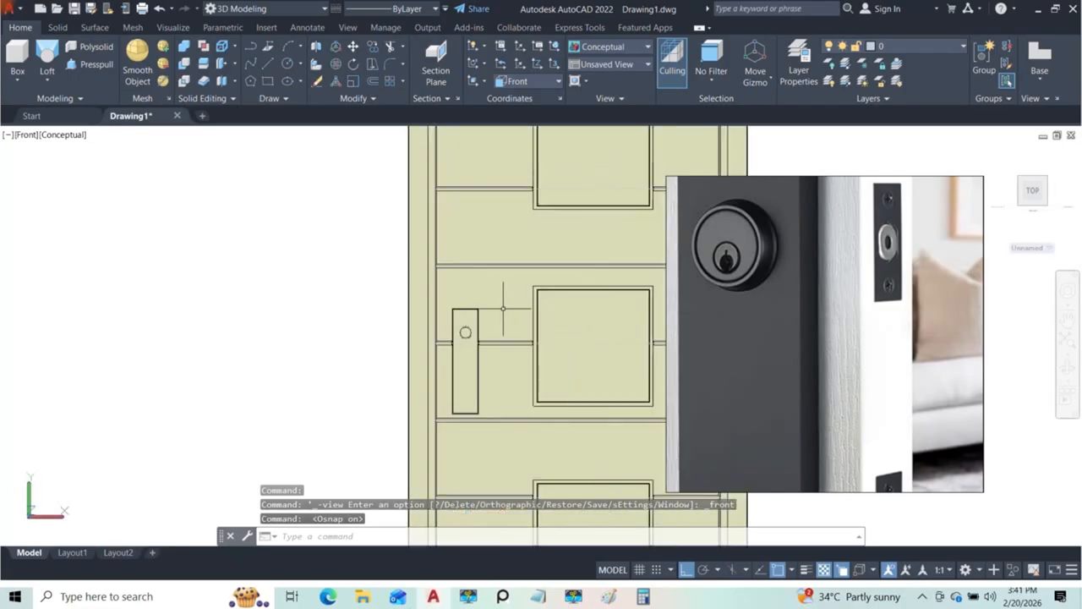
pyautogui.moveTo(500, 327); pyautogui.dragTo(415, 326, button='middle')
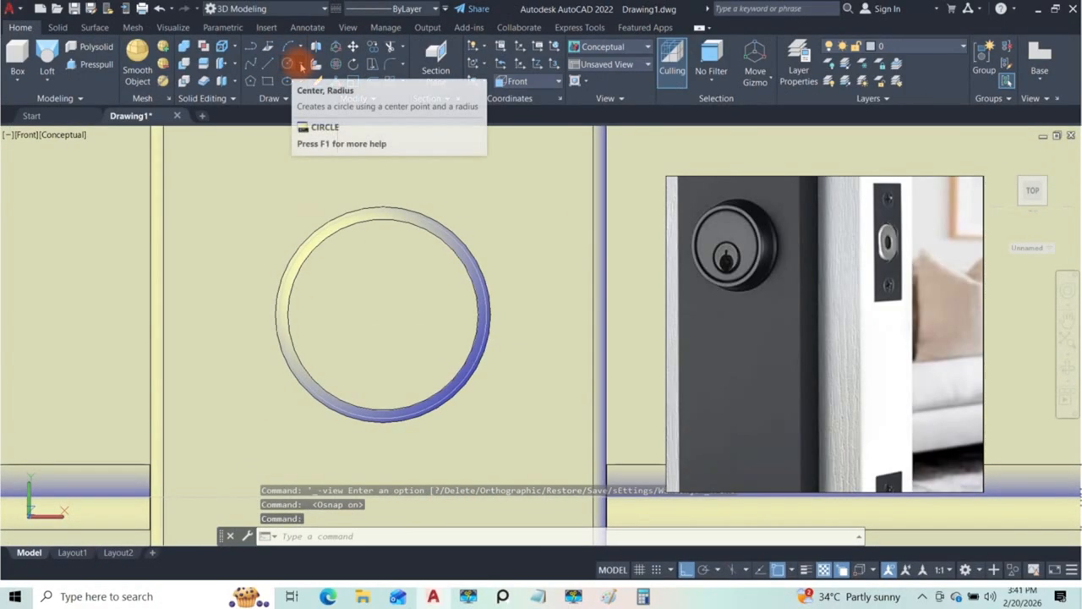
# Step: Draw a circle with a radius of about 13.6 centred on the lock body's front face
pyautogui.click(297, 64)
pyautogui.click(292, 84)
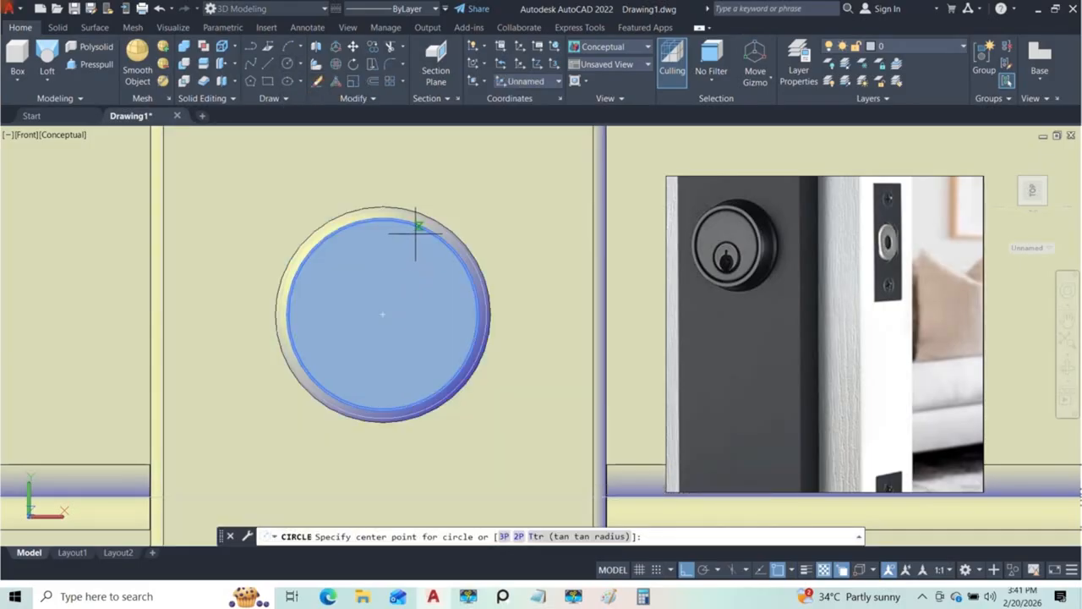
pyautogui.click(382, 314)
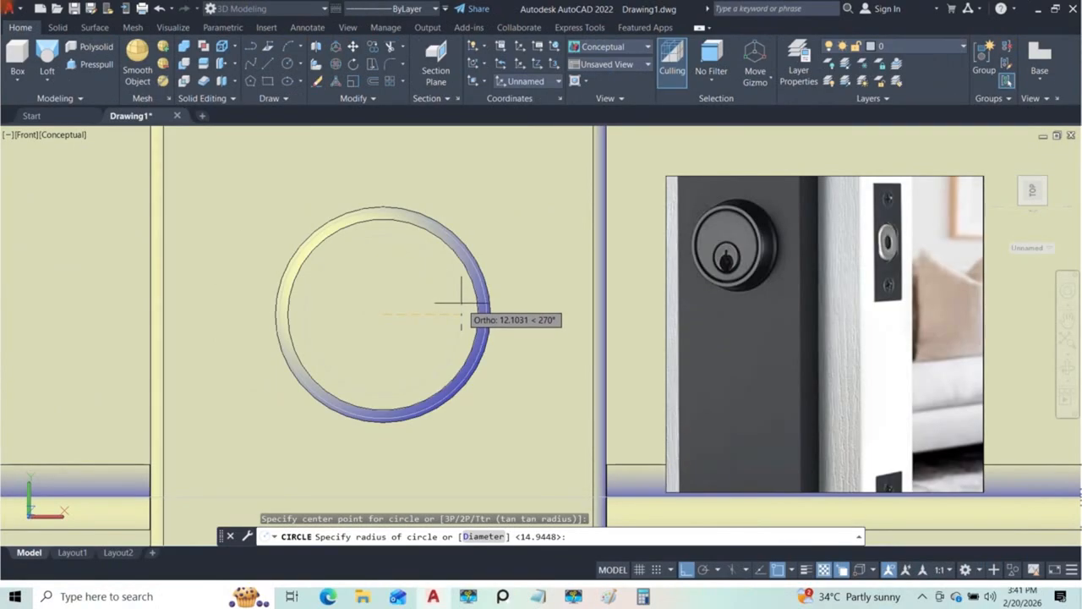
pyautogui.scroll(3, 460, 302)
pyautogui.click(490, 287)
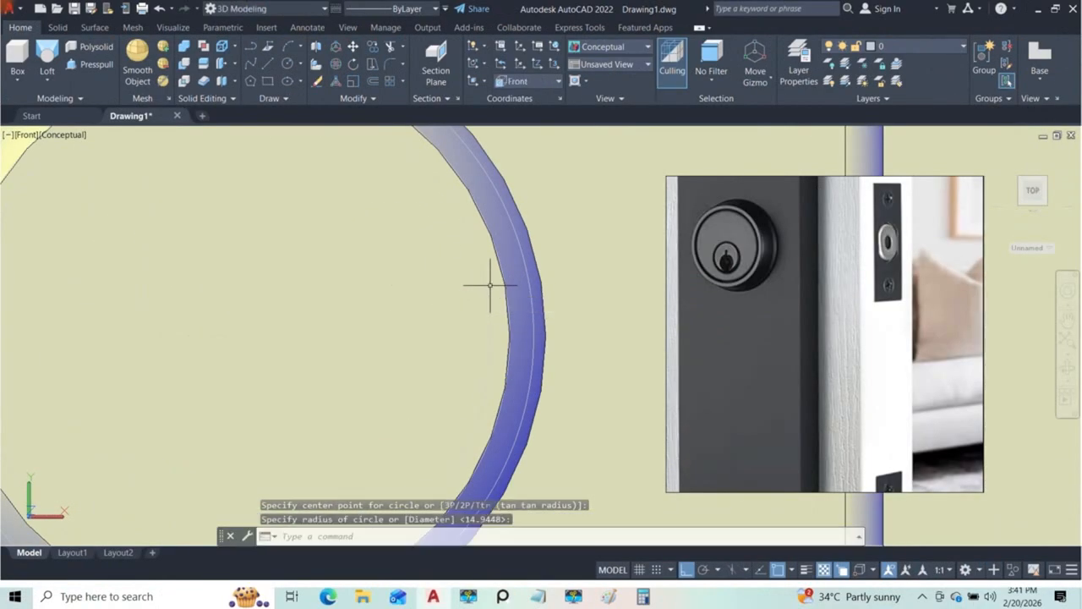
pyautogui.scroll(-5, 484, 286)
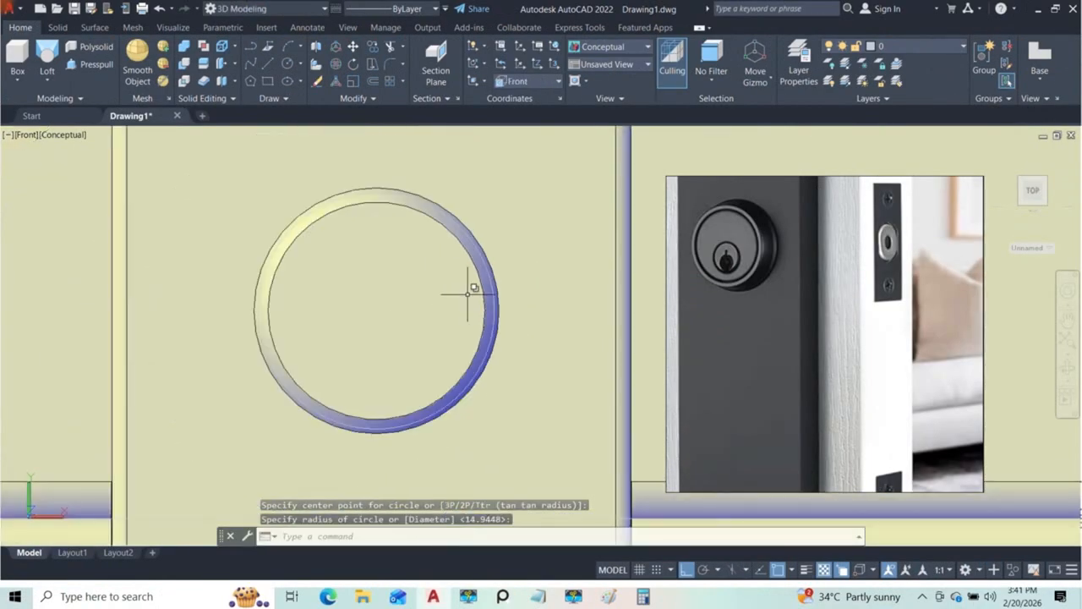
# Step: Draw a second concentric circle on the lock face with a radius of about 13.3, just inside the first one
pyautogui.click(288, 63)
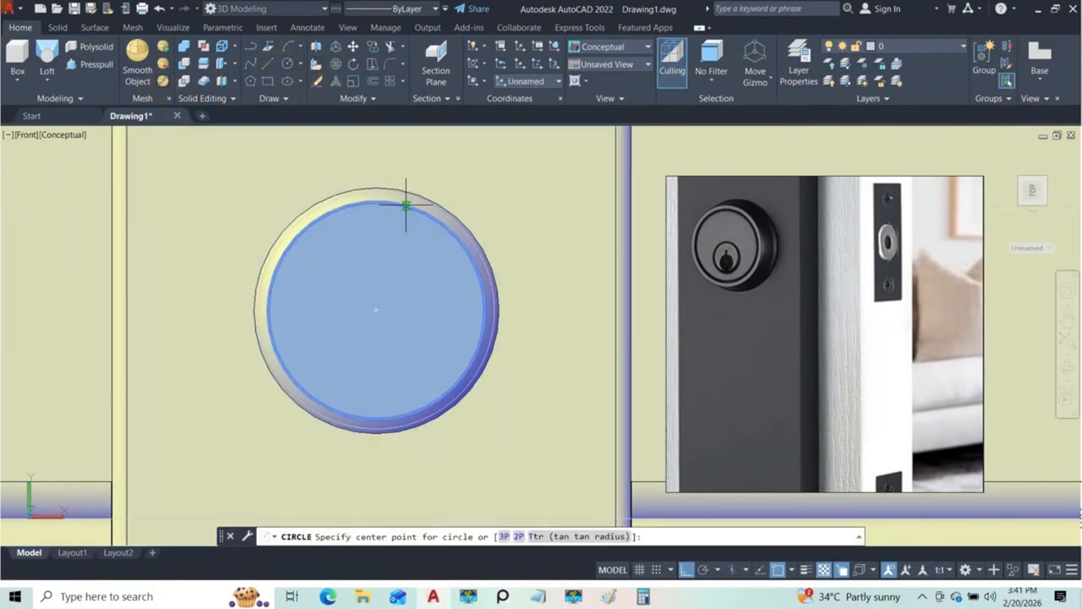
pyautogui.click(376, 310)
pyautogui.scroll(3, 457, 313)
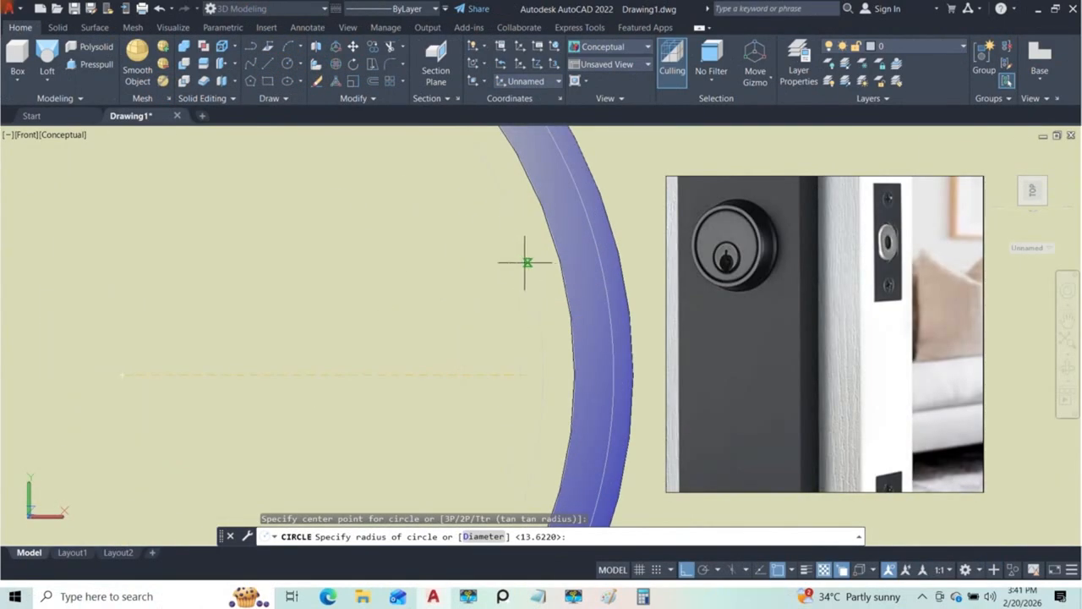
pyautogui.scroll(1, 523, 252)
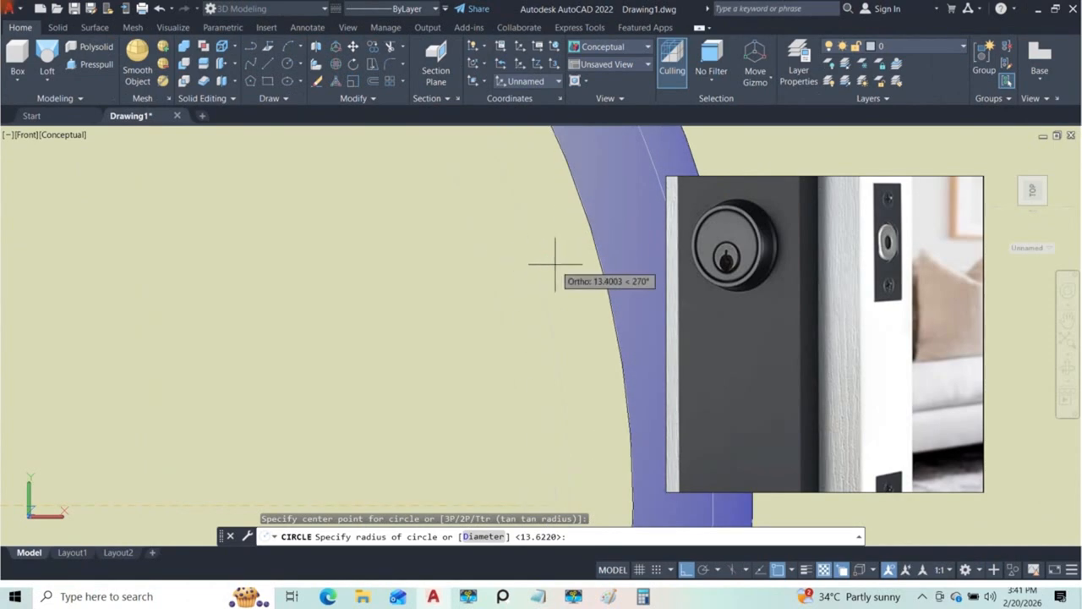
pyautogui.click(546, 260)
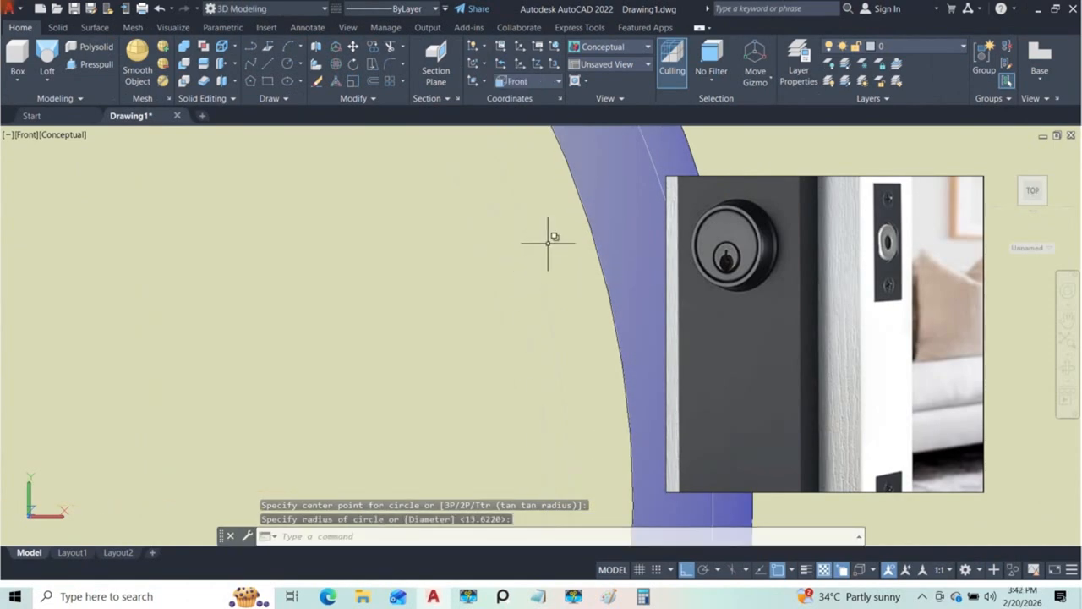
pyautogui.scroll(-3, 550, 262)
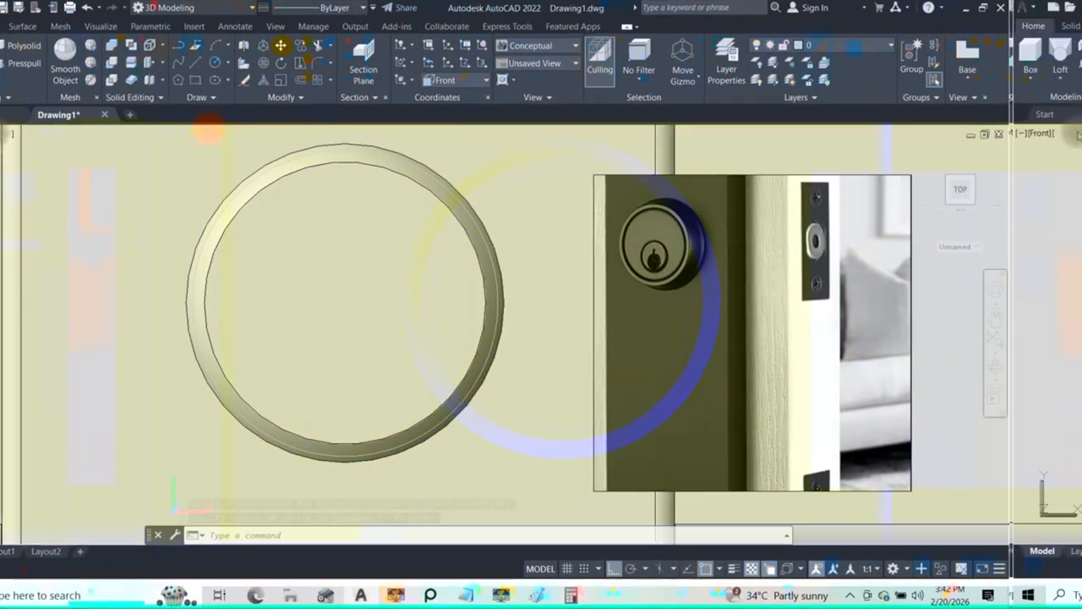
# Step: Set the visual style to X-Ray and draw a keyhole circle with a radius of about 4.5 below the lock face's centre
pyautogui.click(61, 135)
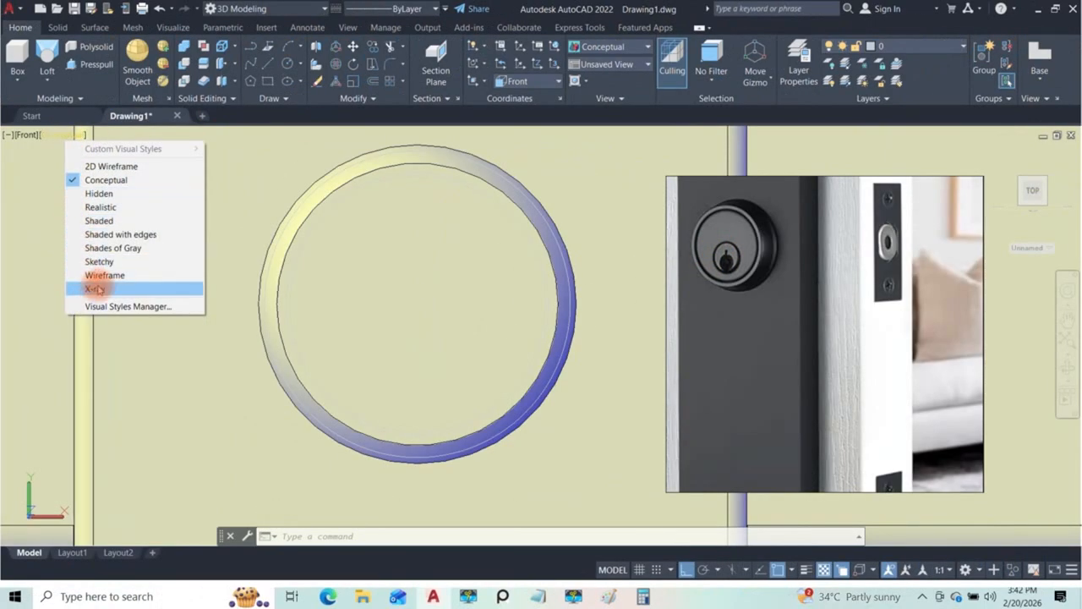
pyautogui.click(101, 285)
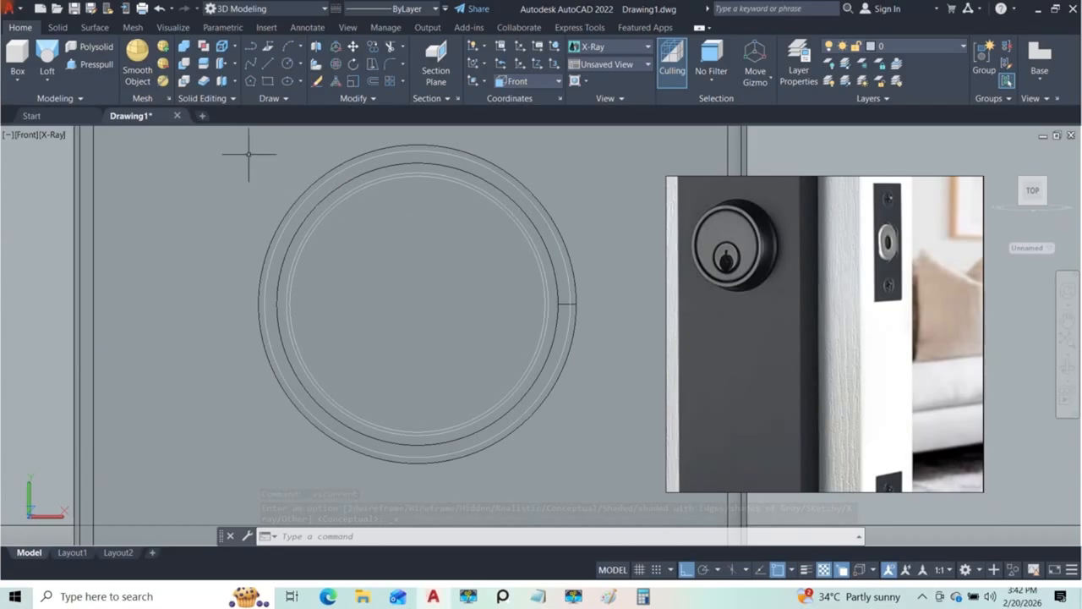
pyautogui.click(288, 64)
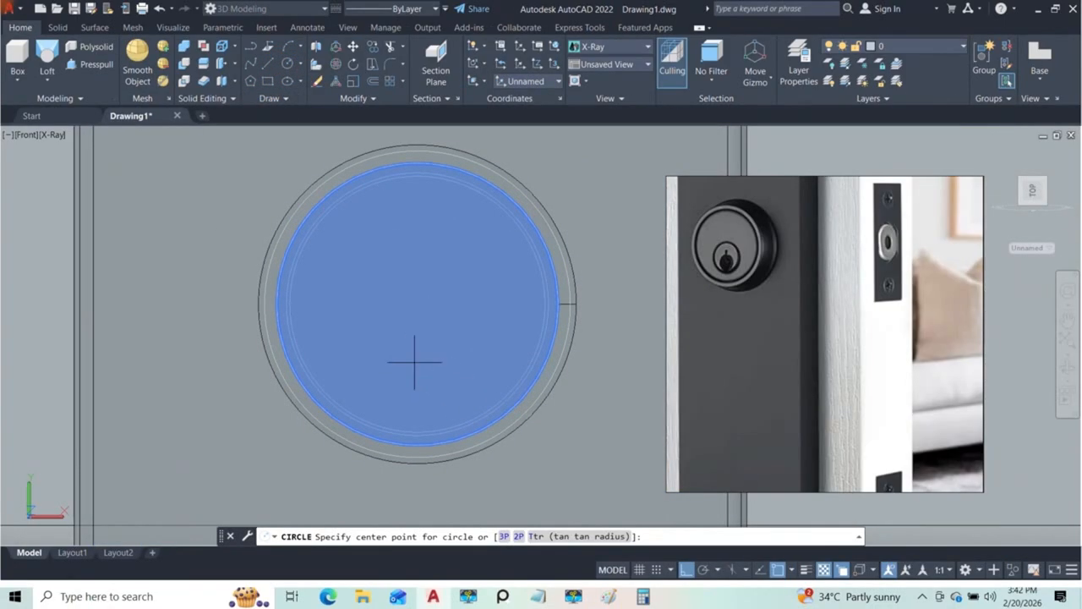
pyautogui.click(414, 356)
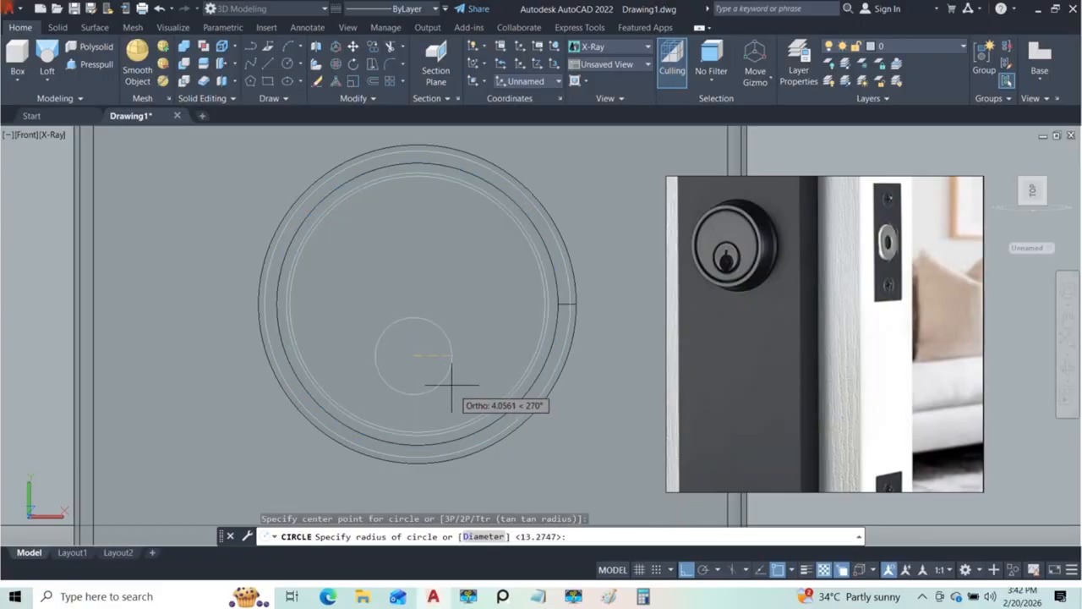
# Step: Draw a concentric circle with a radius of about 4.2 just inside the keyhole circle
pyautogui.click(288, 63)
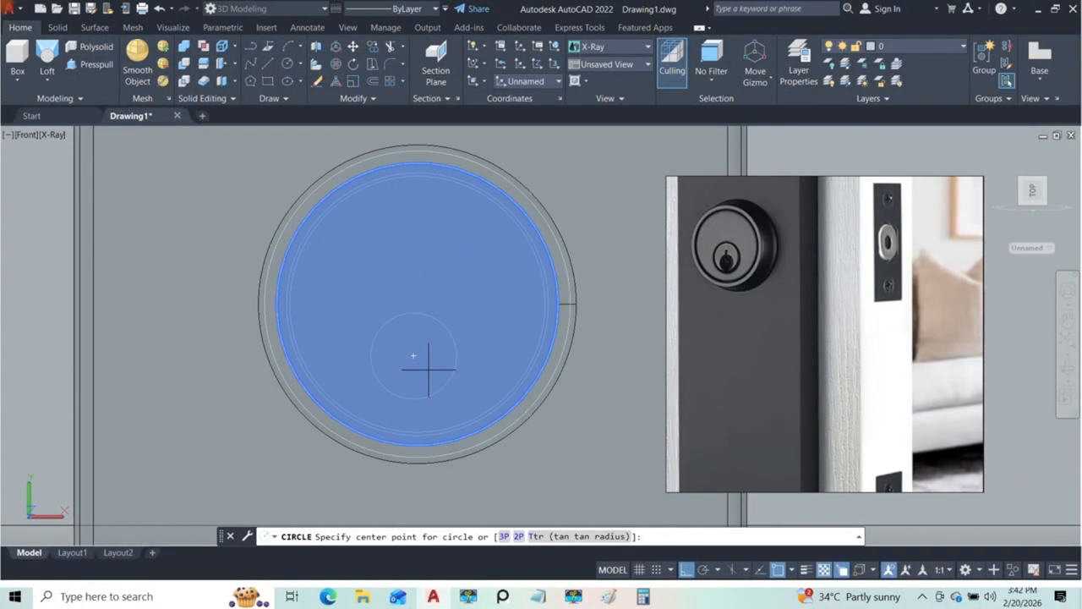
pyautogui.click(413, 356)
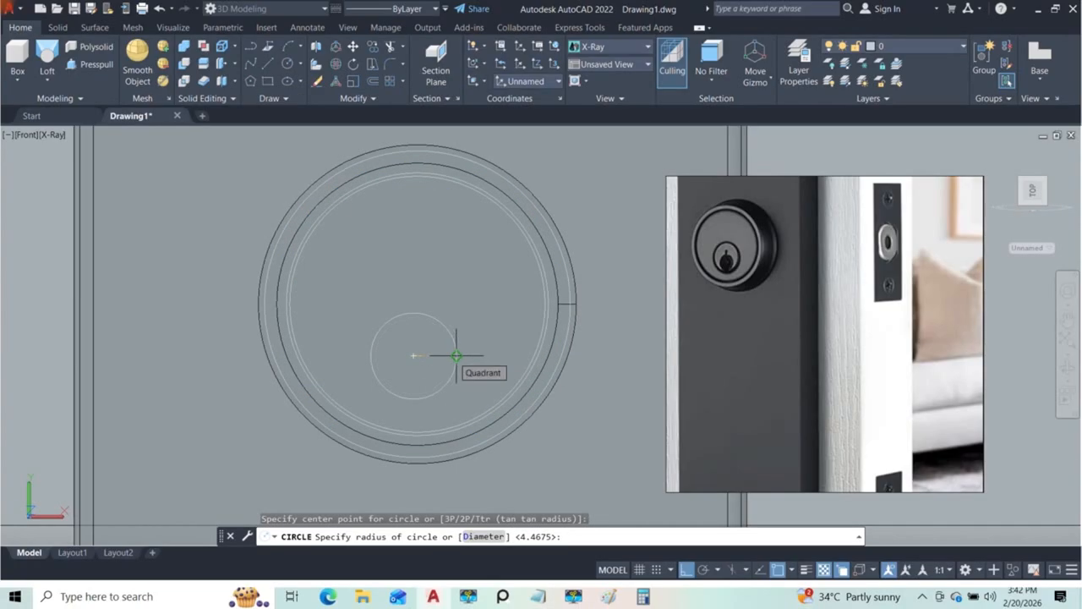
pyautogui.scroll(5, 456, 356)
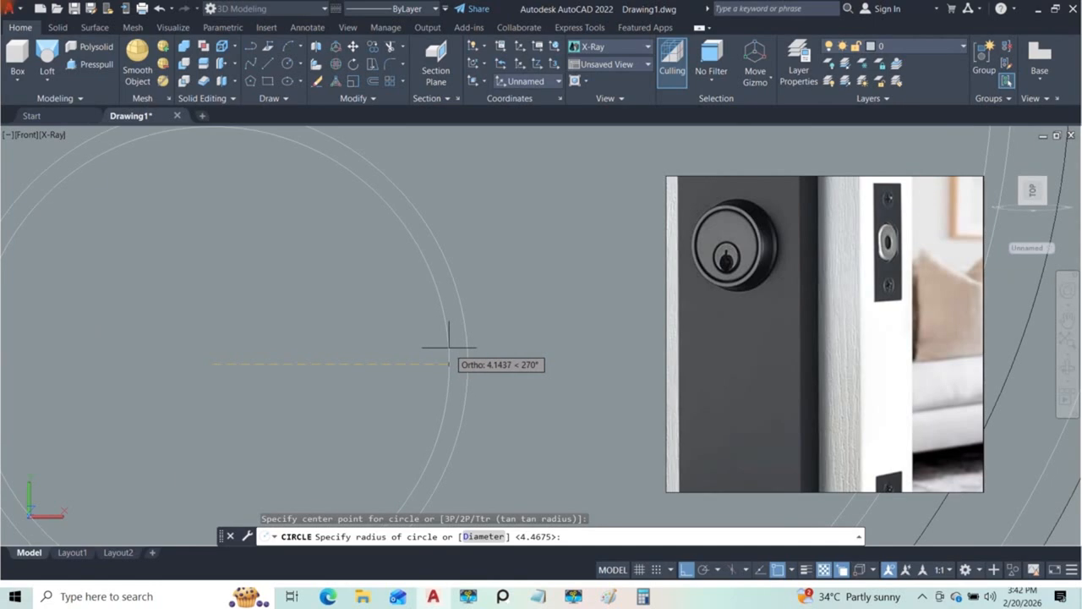
pyautogui.click(453, 351)
pyautogui.scroll(3, 455, 347)
pyautogui.scroll(-3, 453, 346)
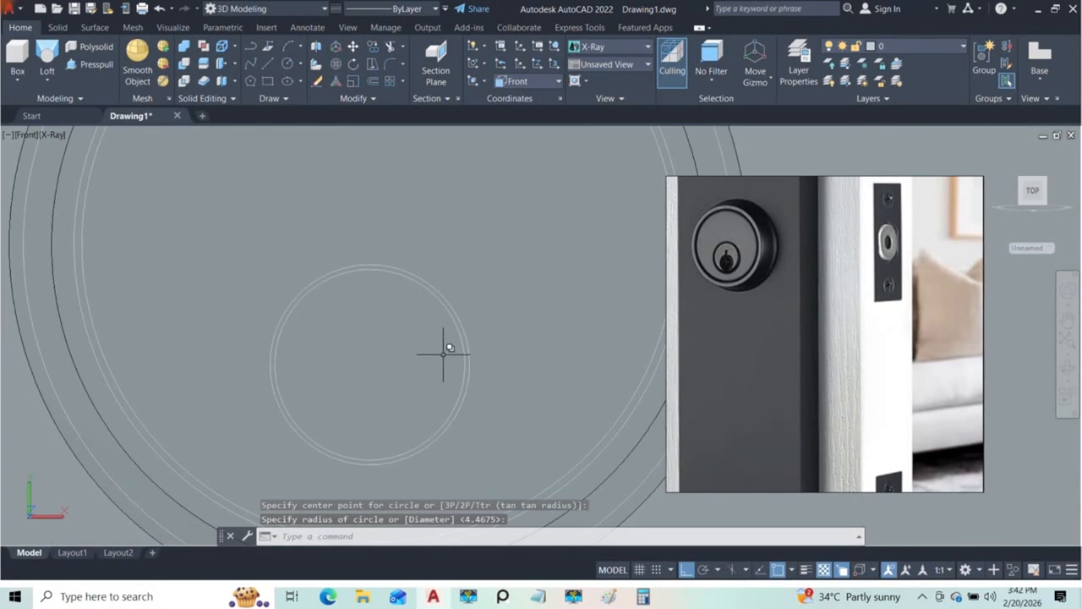
pyautogui.scroll(-2, 440, 318)
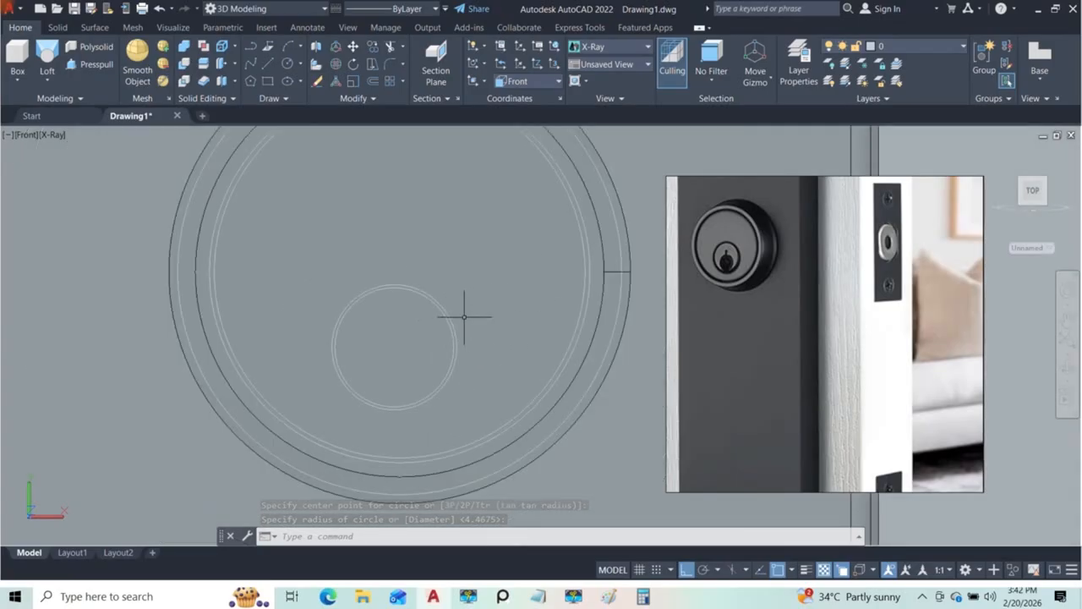
pyautogui.scroll(-5, 469, 311)
pyautogui.scroll(4, 440, 334)
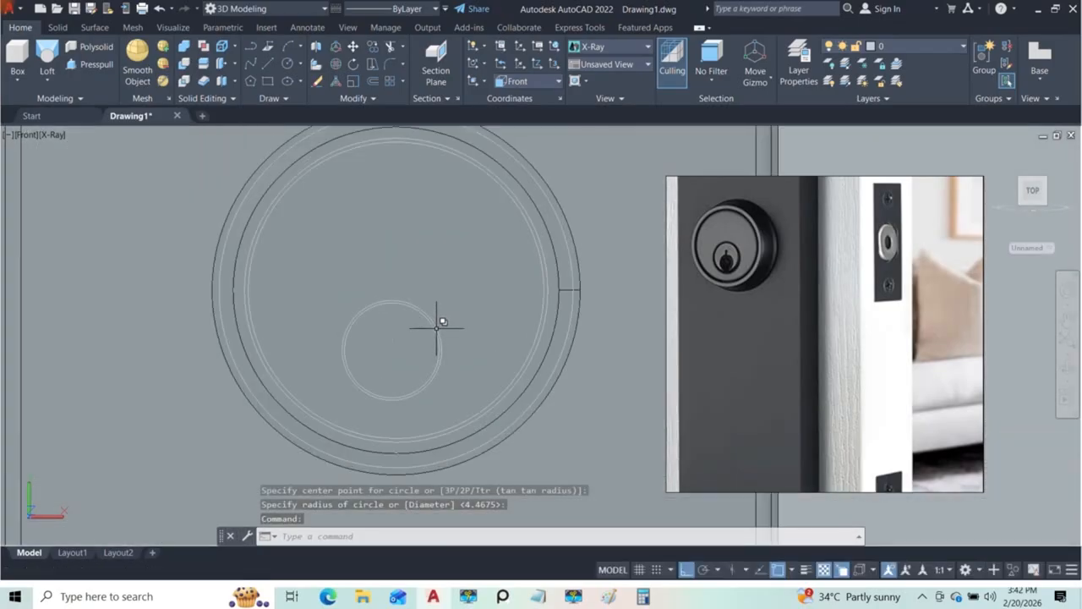
pyautogui.scroll(3, 437, 328)
pyautogui.scroll(-4, 437, 324)
# Step: Press-pull the thin ring between the two large circles inward into the lock body, with object snap off
pyautogui.keyDown('shift'); pyautogui.moveTo(468, 317); pyautogui.dragTo(435, 287, button='middle'); pyautogui.keyUp('shift')
pyautogui.scroll(3, 435, 287)
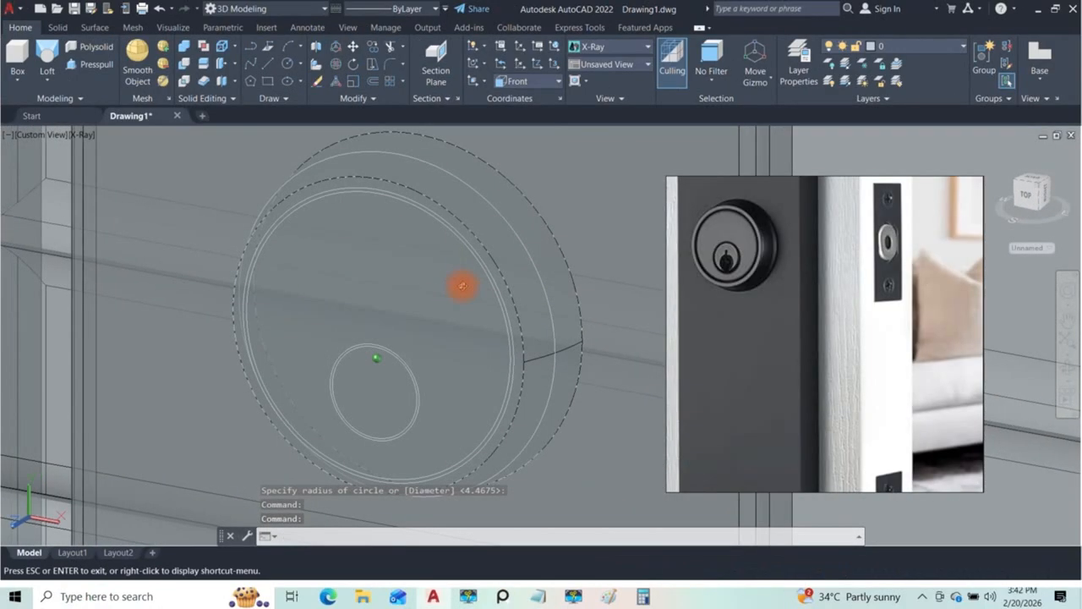
pyautogui.click(93, 64)
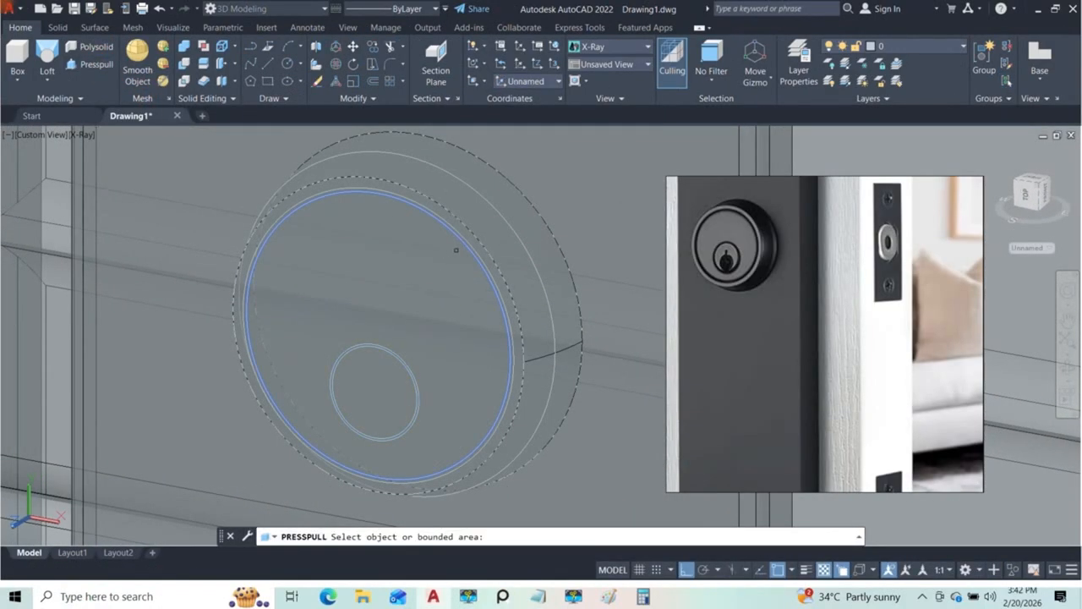
pyautogui.scroll(4, 463, 248)
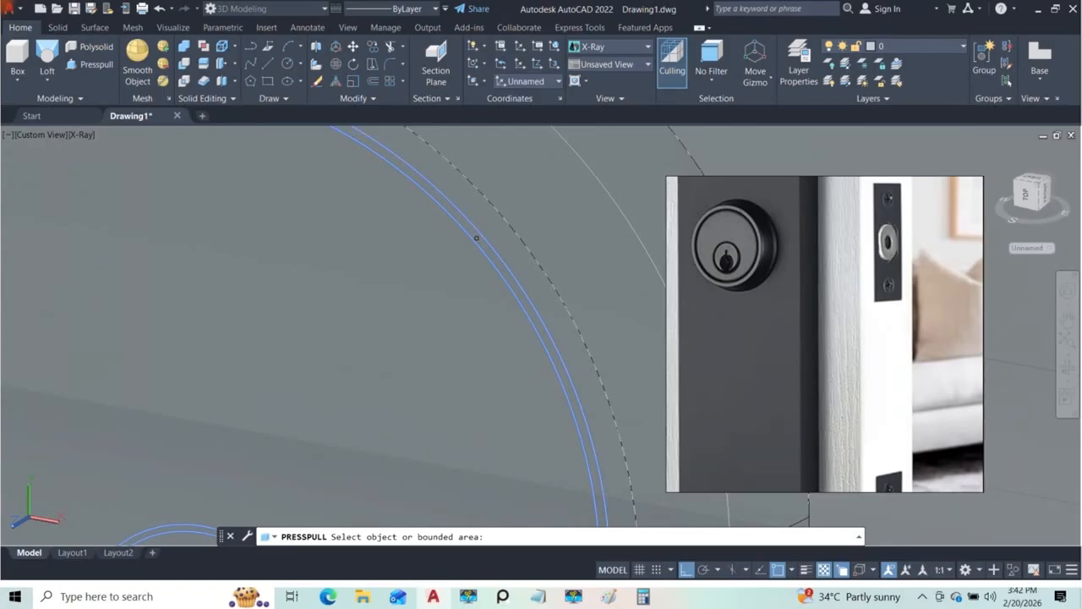
pyautogui.click(476, 238)
pyautogui.scroll(-5, 476, 238)
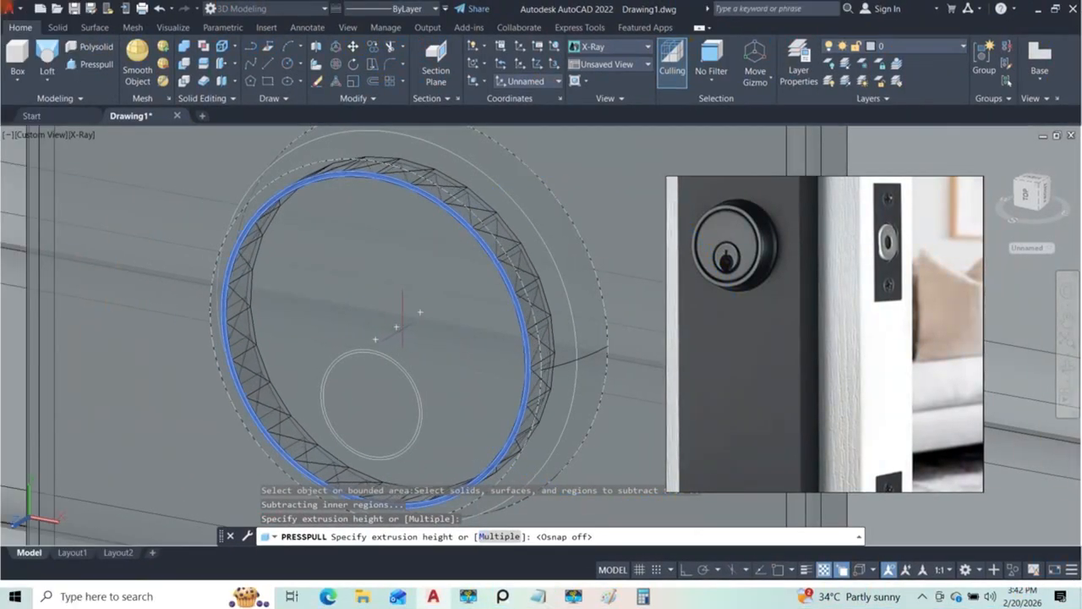
pyautogui.click(402, 320)
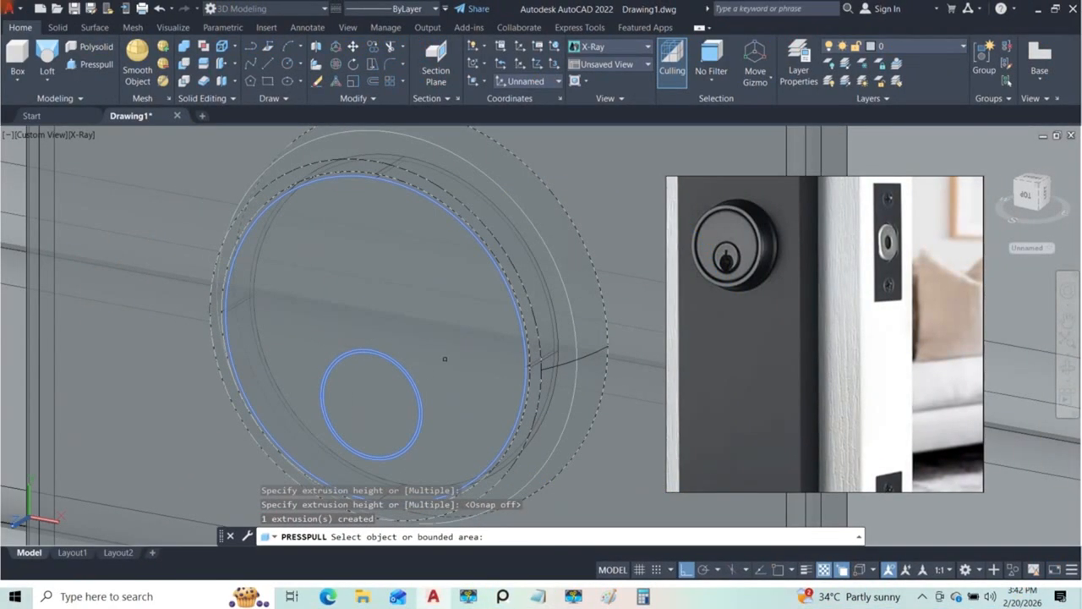
# Step: Press-pull the thin ring between the two keyhole circles inward into the lock body and restore the Conceptual visual style
pyautogui.scroll(3, 403, 298)
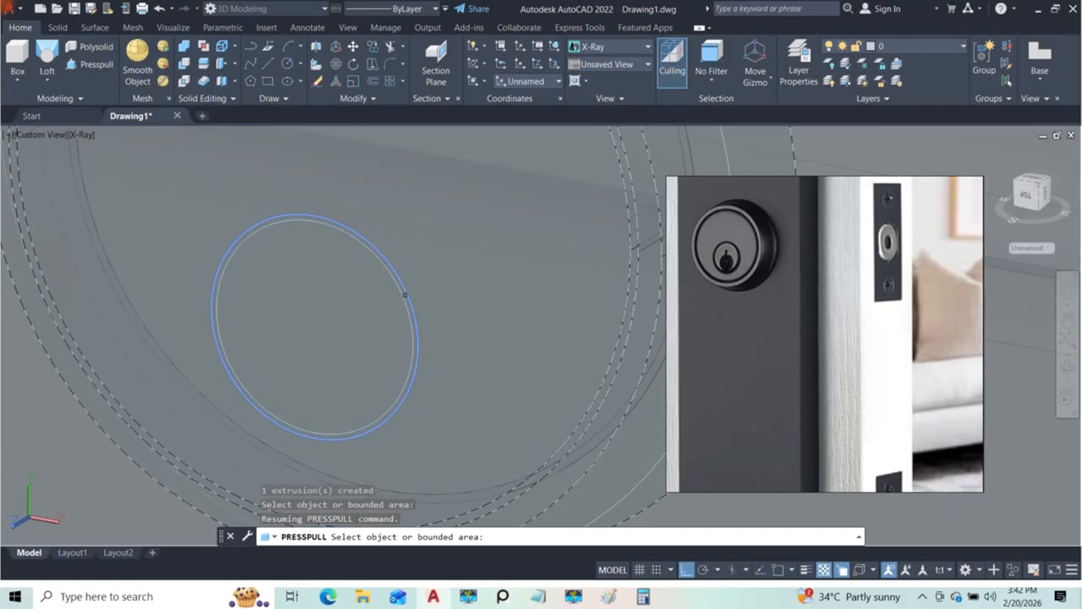
pyautogui.click(403, 294)
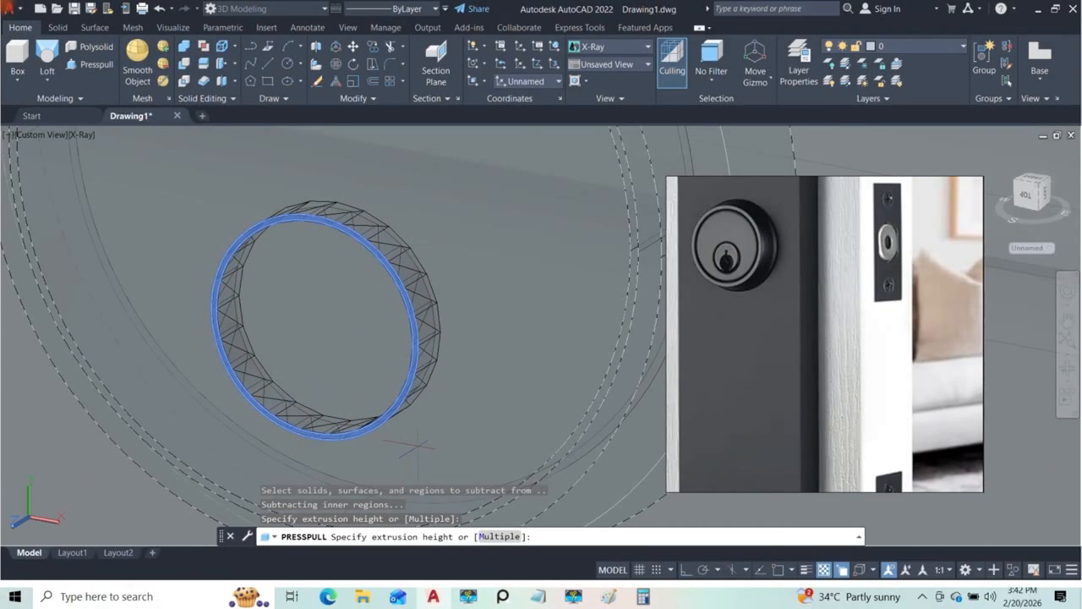
pyautogui.click(396, 444)
pyautogui.scroll(-5, 397, 396)
pyautogui.keyDown('shift'); pyautogui.moveTo(398, 395); pyautogui.dragTo(369, 341, button='middle'); pyautogui.keyUp('shift')
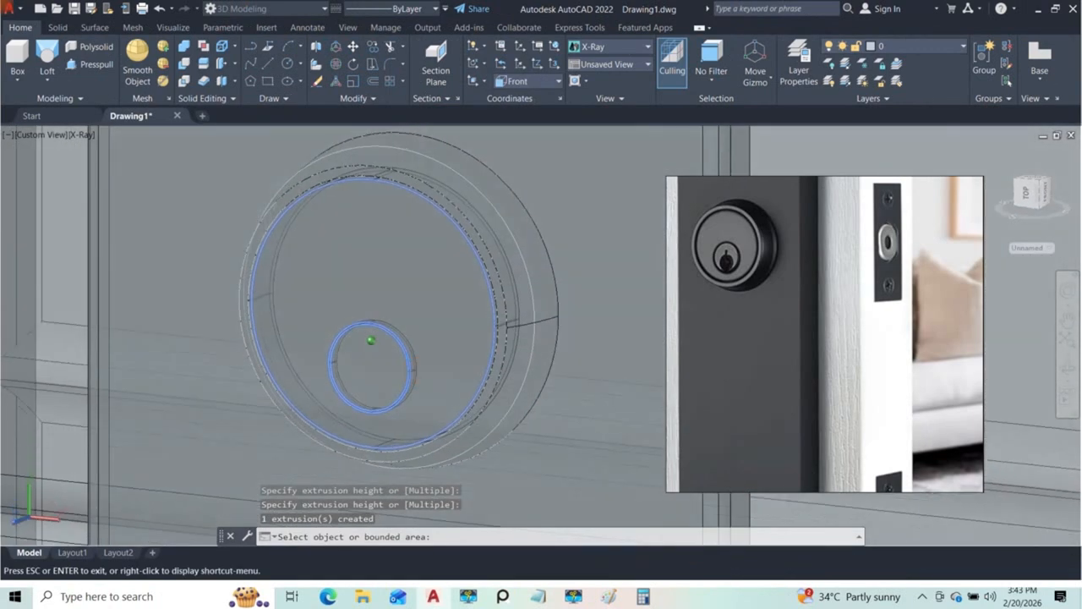
pyautogui.press('Escape')
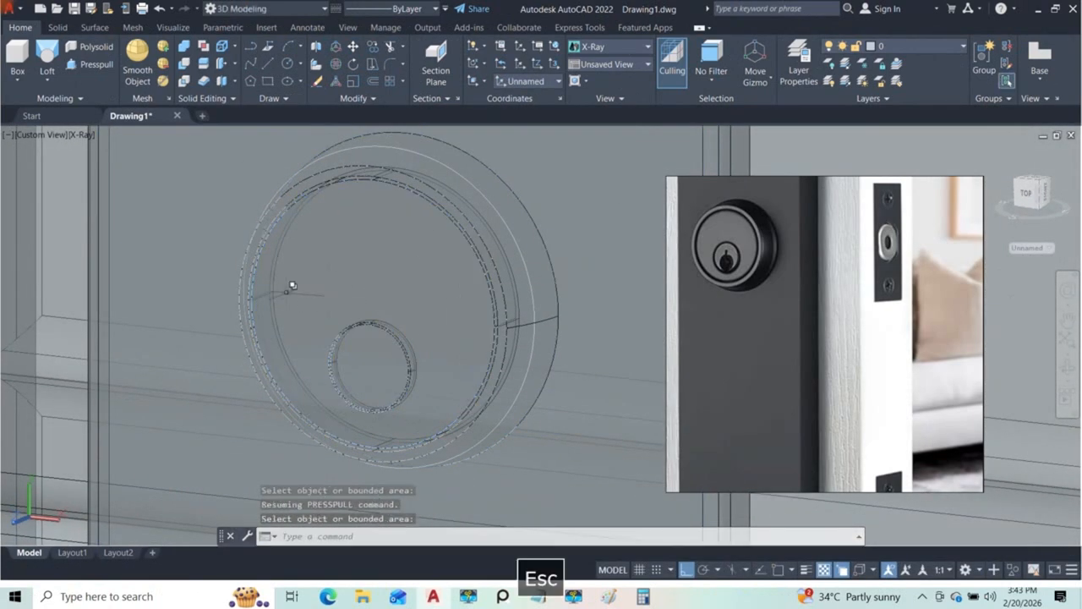
pyautogui.click(87, 136)
pyautogui.click(109, 179)
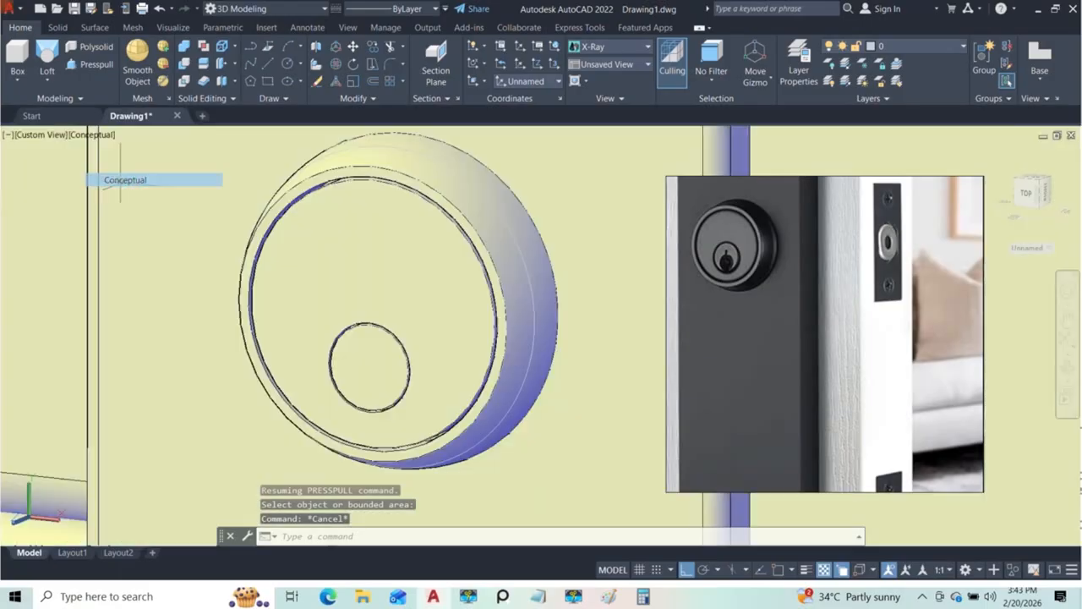
# Step: Examine the two ring grooves on the lock face from several angles and compare them with the reference photo
pyautogui.keyDown('shift'); pyautogui.moveTo(314, 307); pyautogui.dragTo(529, 280, button='middle'); pyautogui.keyUp('shift')
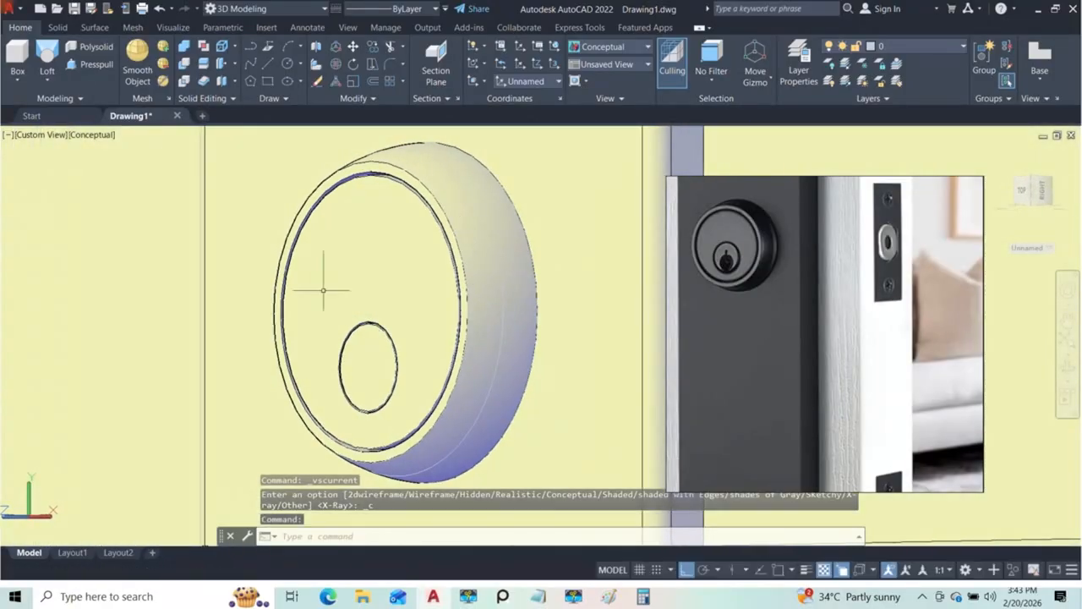
pyautogui.scroll(4, 355, 211)
pyautogui.scroll(-5, 355, 211)
pyautogui.keyDown('shift'); pyautogui.moveTo(326, 229); pyautogui.dragTo(406, 254, button='middle'); pyautogui.keyUp('shift')
pyautogui.scroll(-7, 401, 264)
pyautogui.scroll(6, 392, 272)
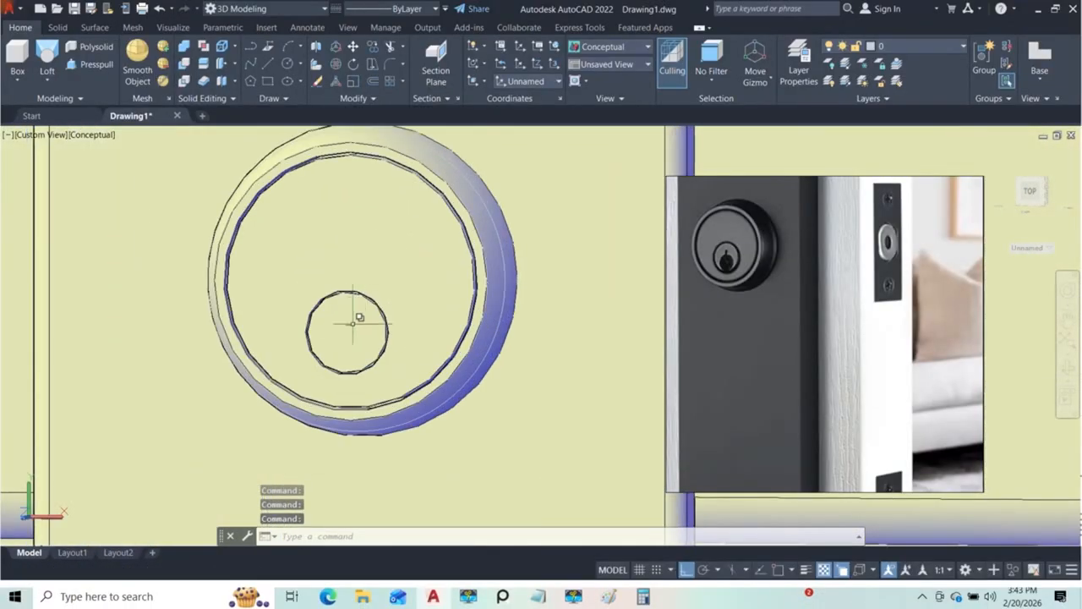
pyautogui.keyDown('shift'); pyautogui.moveTo(396, 211); pyautogui.dragTo(329, 179, button='middle'); pyautogui.keyUp('shift')
pyautogui.scroll(2, 332, 179)
pyautogui.scroll(-4, 393, 195)
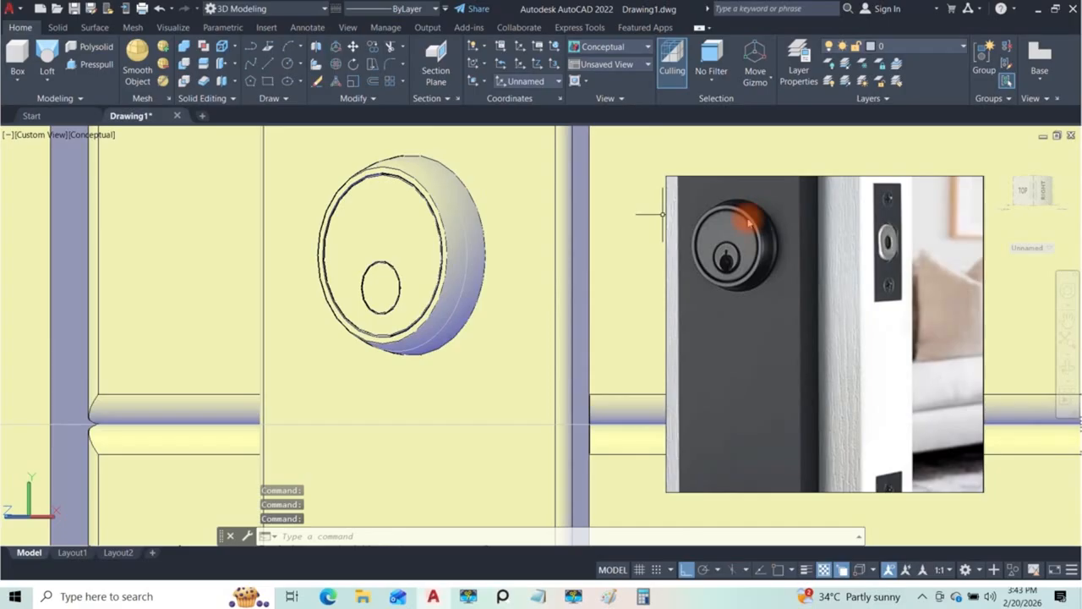
pyautogui.keyDown('shift'); pyautogui.moveTo(521, 290); pyautogui.dragTo(436, 290, button='middle'); pyautogui.keyUp('shift')
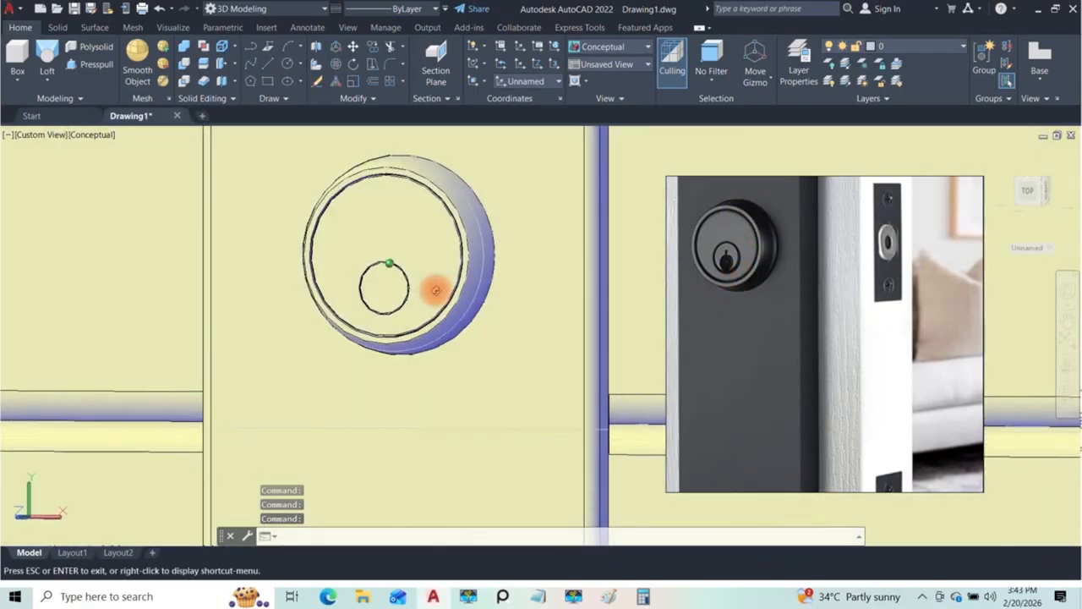
pyautogui.scroll(3, 435, 290)
pyautogui.keyDown('shift'); pyautogui.moveTo(467, 320); pyautogui.dragTo(415, 290, button='middle'); pyautogui.keyUp('shift')
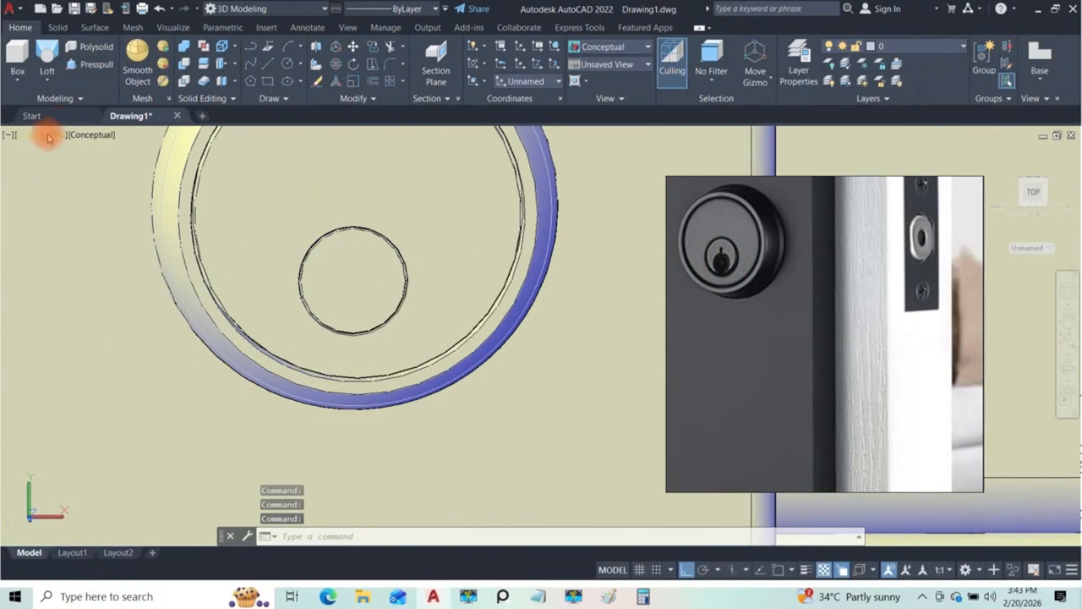
# Step: In the Front view with object snap on, draw a smaller circle inside the keyhole circle, centred below its centre and touching its lowest point
pyautogui.click(43, 135)
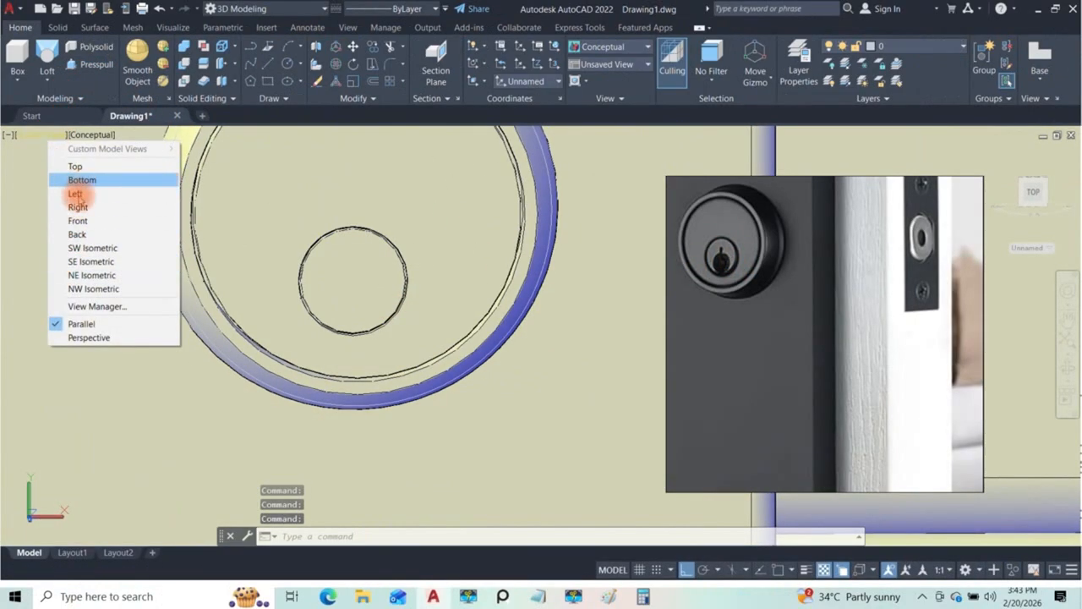
pyautogui.click(77, 220)
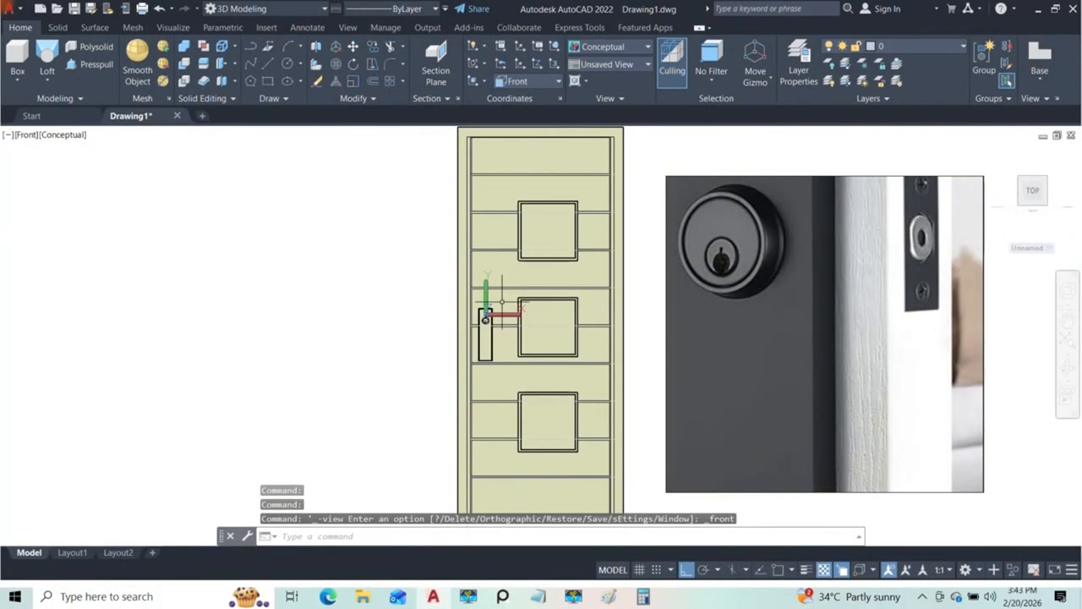
pyautogui.scroll(8, 498, 287)
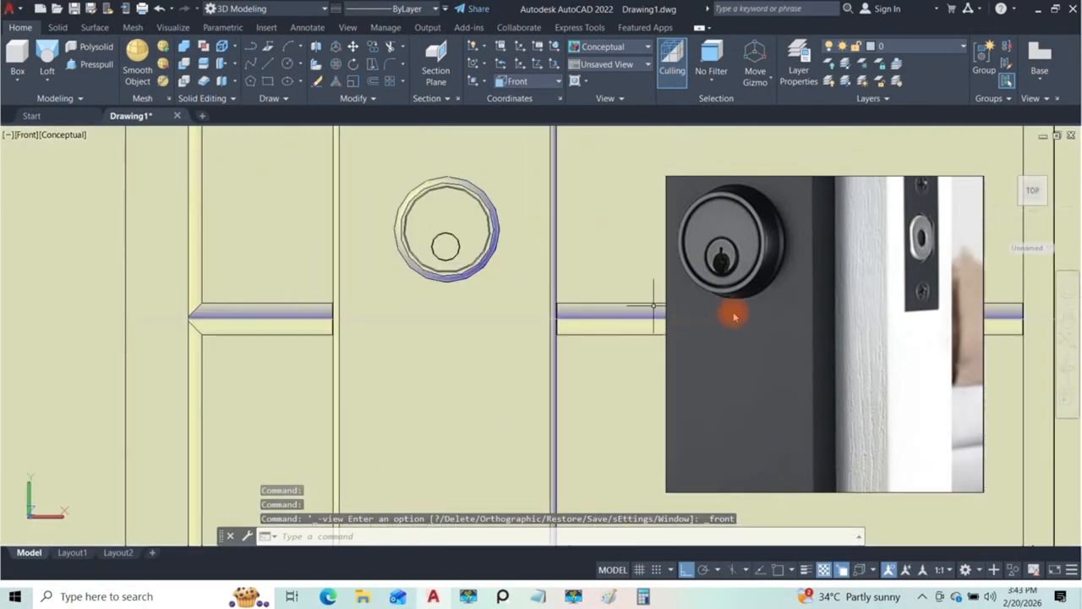
pyautogui.scroll(5, 449, 248)
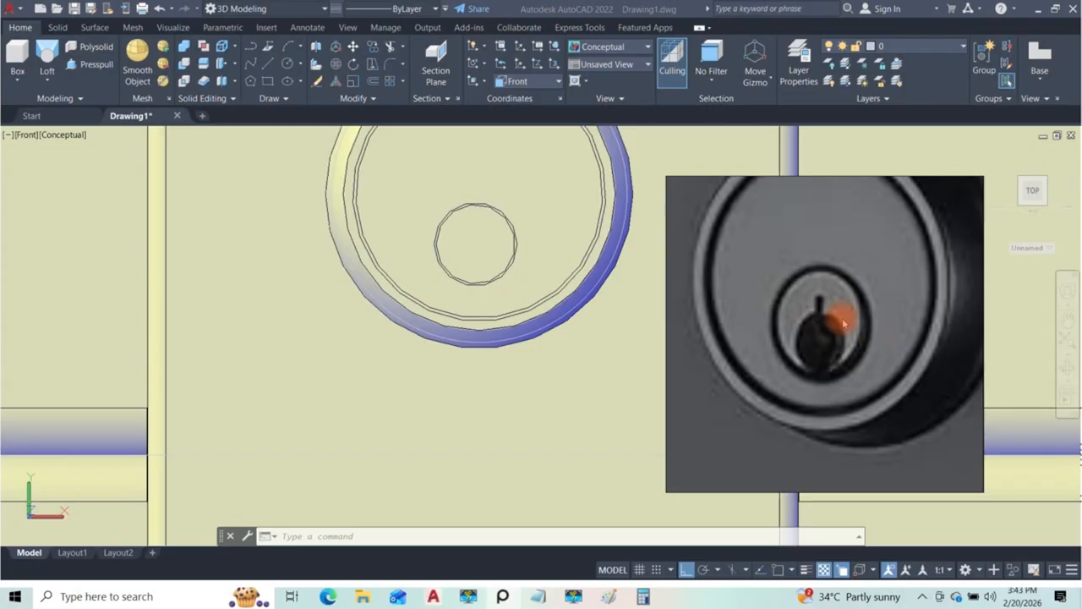
pyautogui.scroll(4, 478, 267)
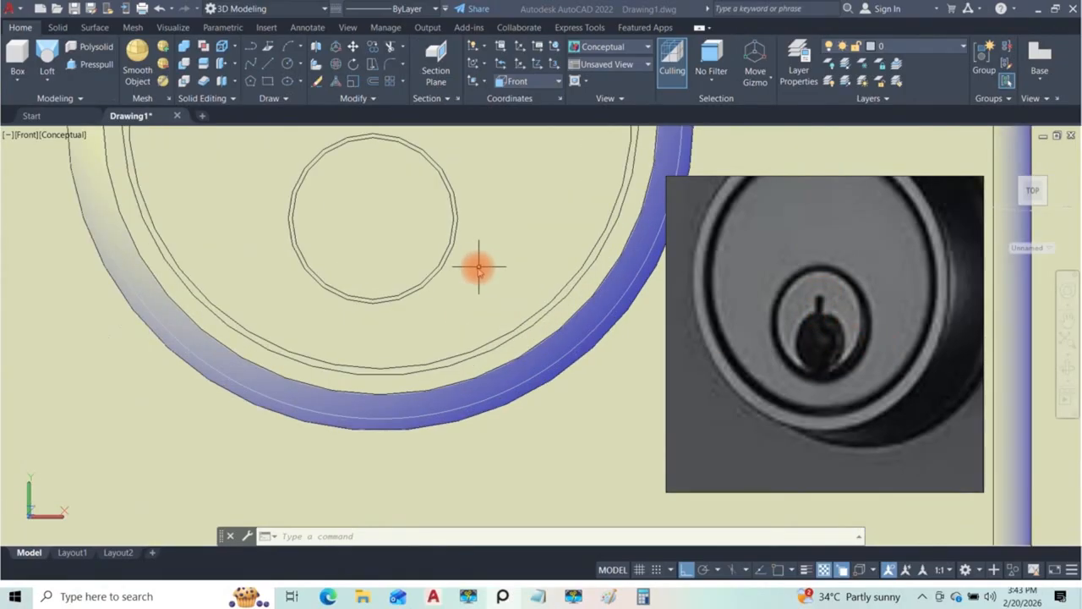
pyautogui.scroll(-3, 478, 268)
pyautogui.scroll(5, 384, 262)
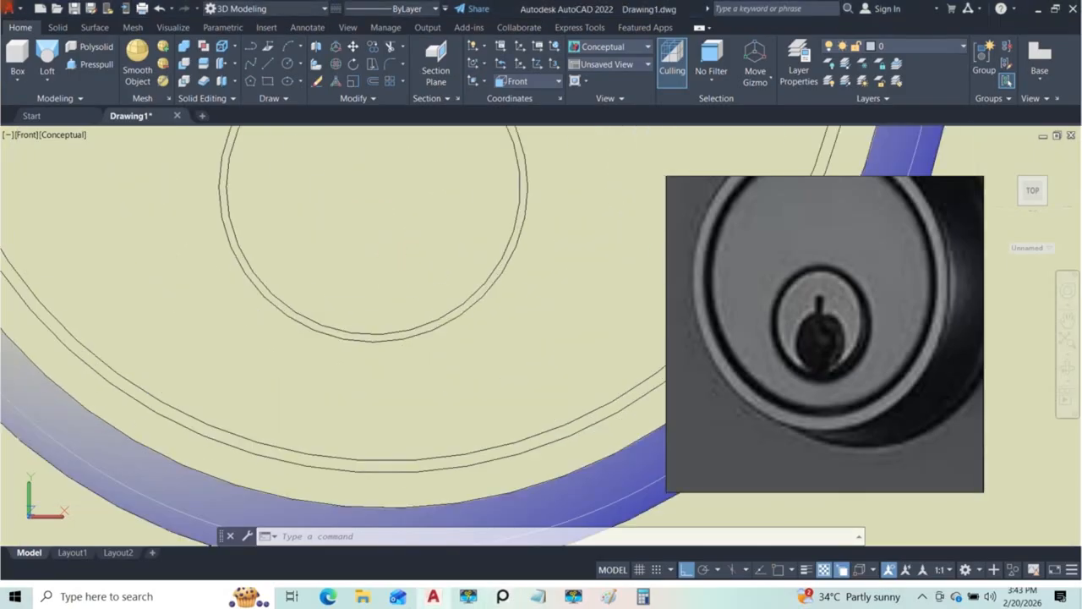
pyautogui.moveTo(412, 288); pyautogui.dragTo(496, 336, button='middle')
pyautogui.click(288, 63)
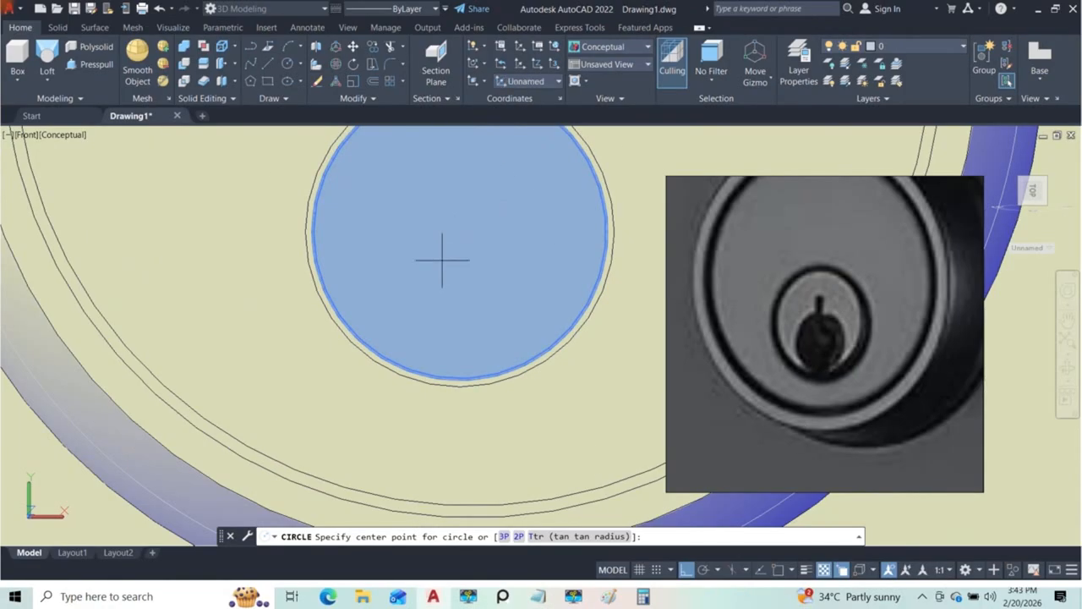
pyautogui.scroll(-3, 440, 262)
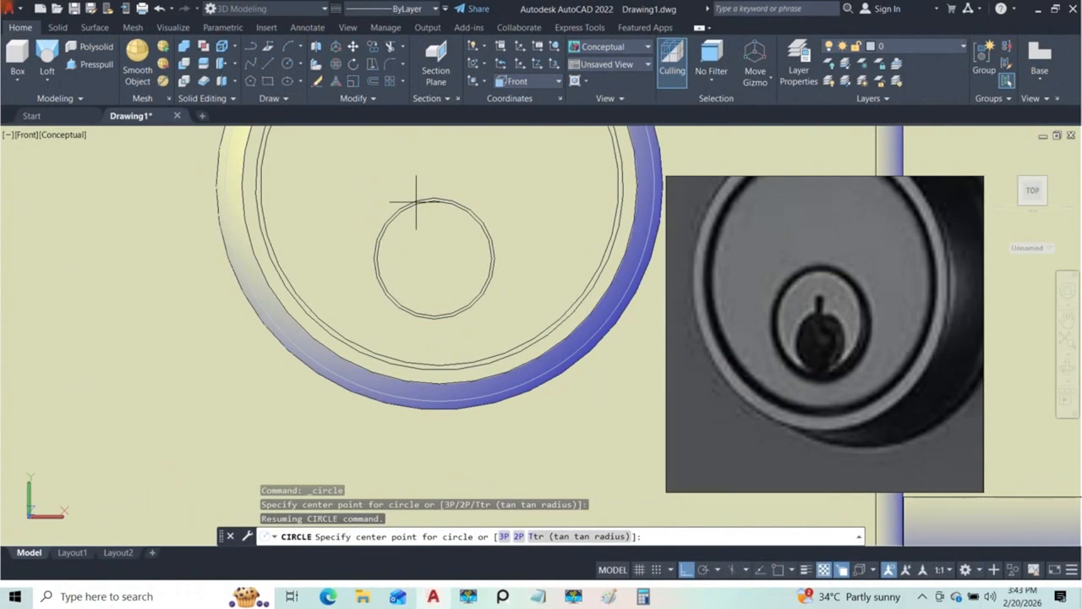
pyautogui.click(778, 569)
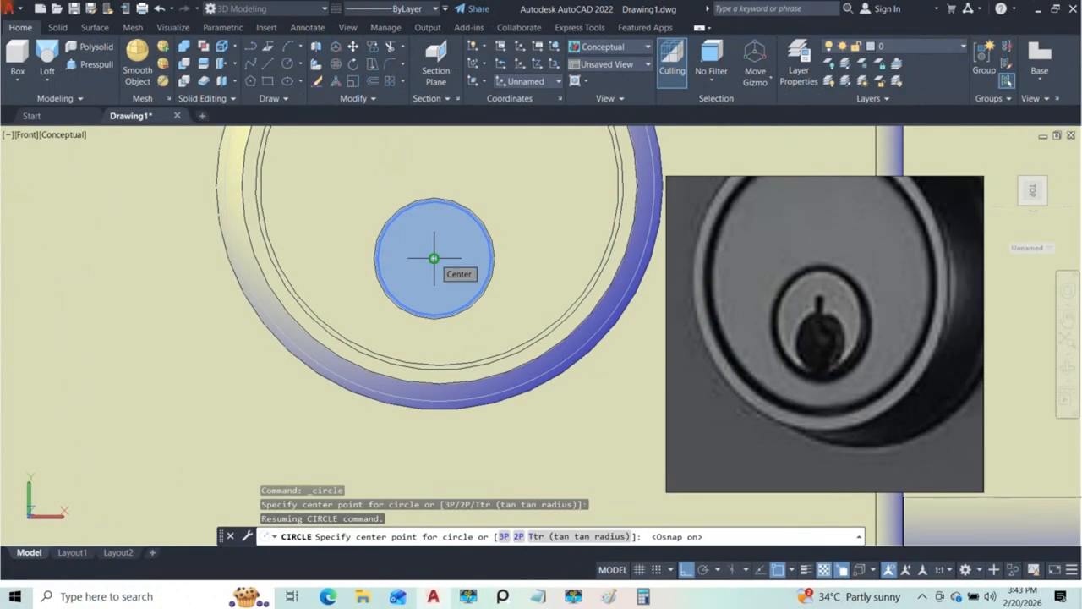
pyautogui.scroll(3, 432, 289)
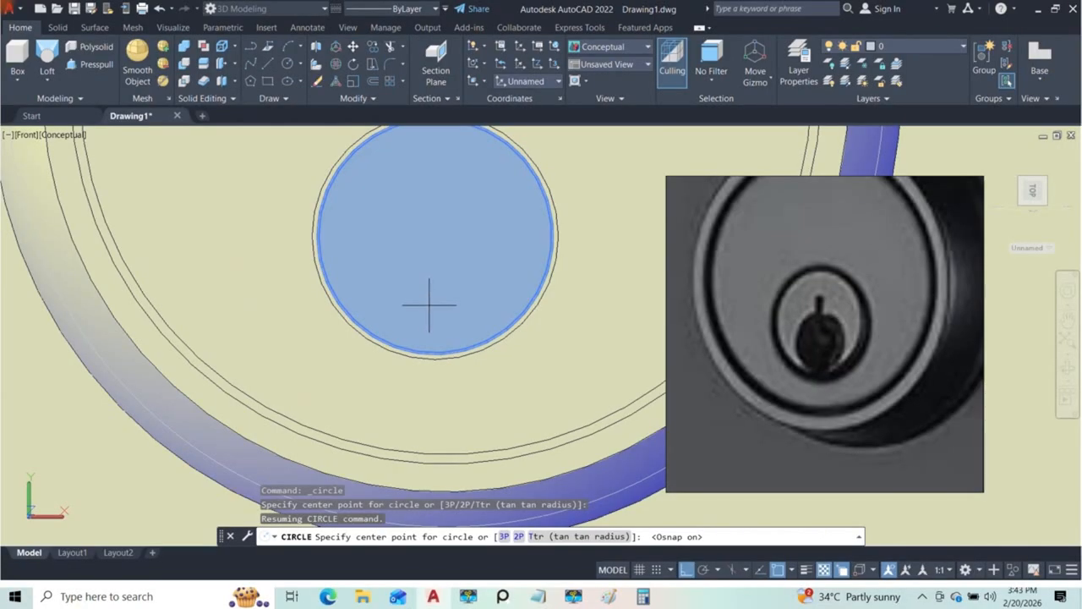
pyautogui.click(433, 305)
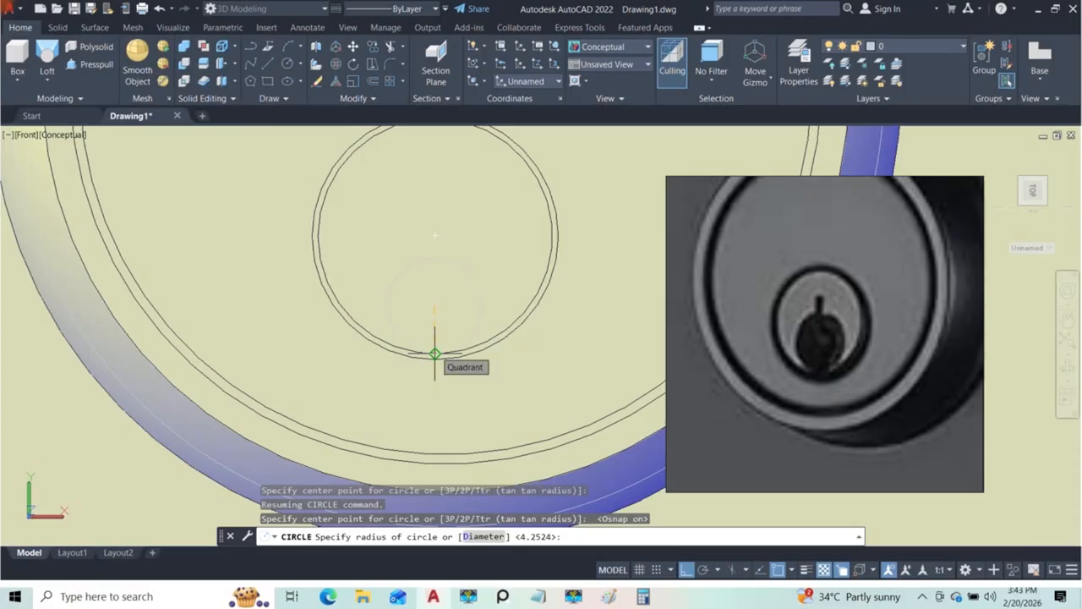
pyautogui.click(434, 353)
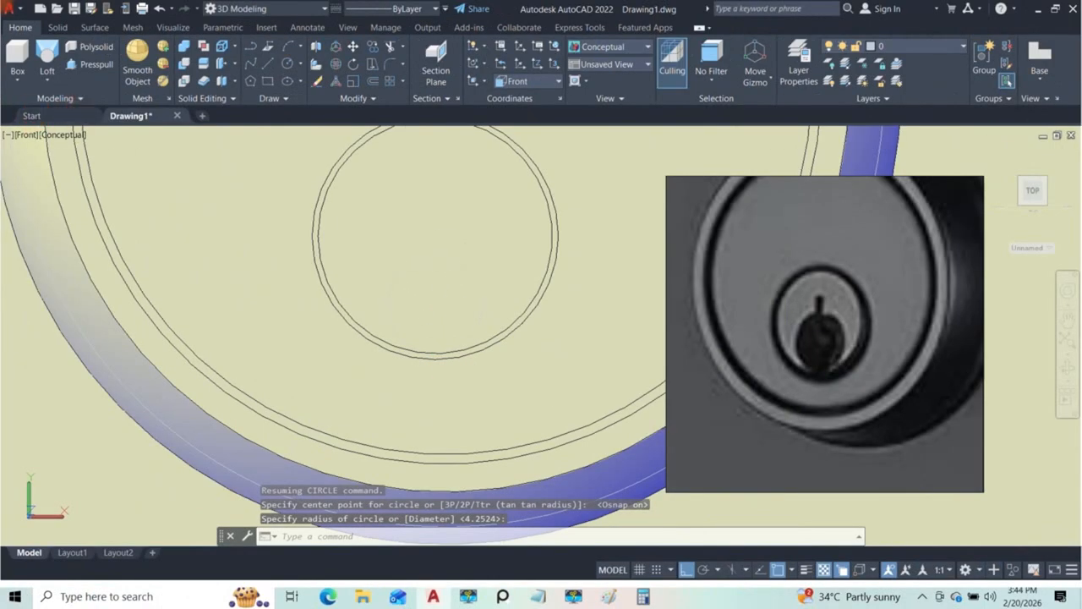
# Step: Apply the X-Ray visual style and draw a small narrow upright rectangle overlapping the top of the new keyhole circle
pyautogui.click(69, 135)
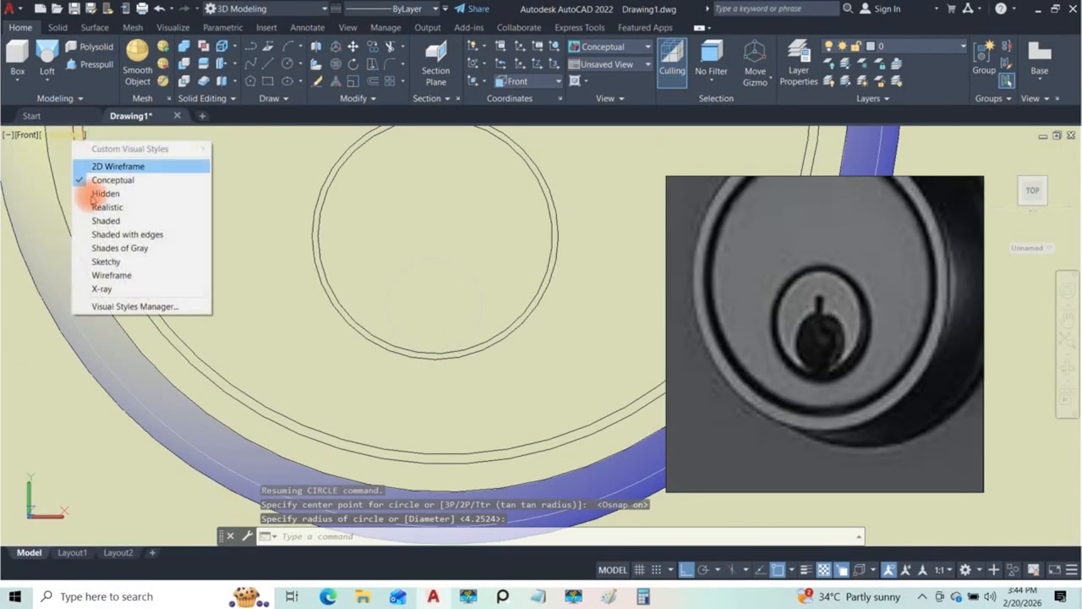
pyautogui.click(101, 289)
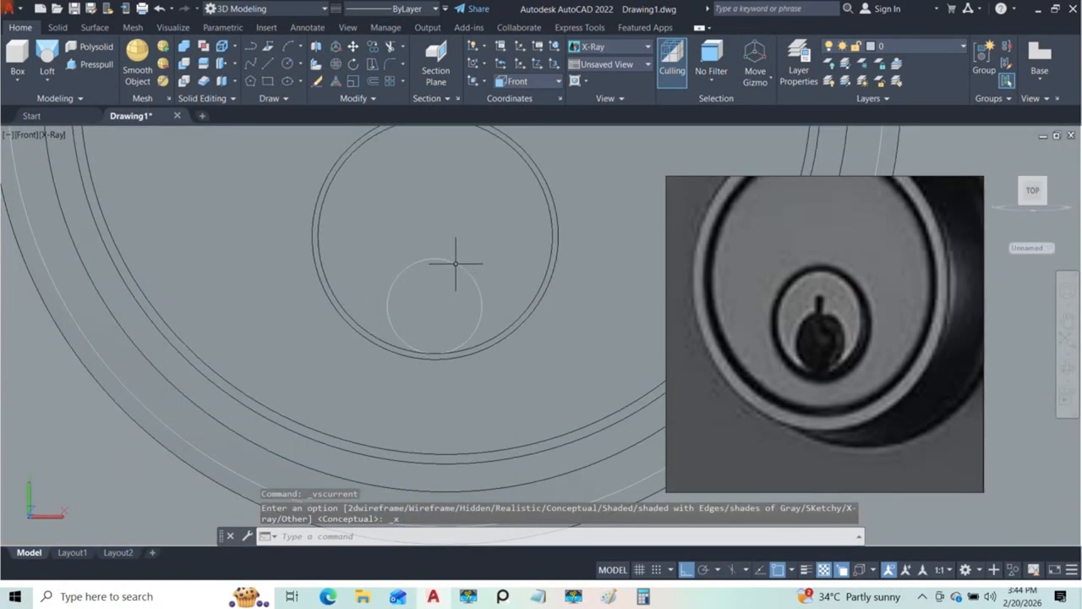
pyautogui.click(267, 81)
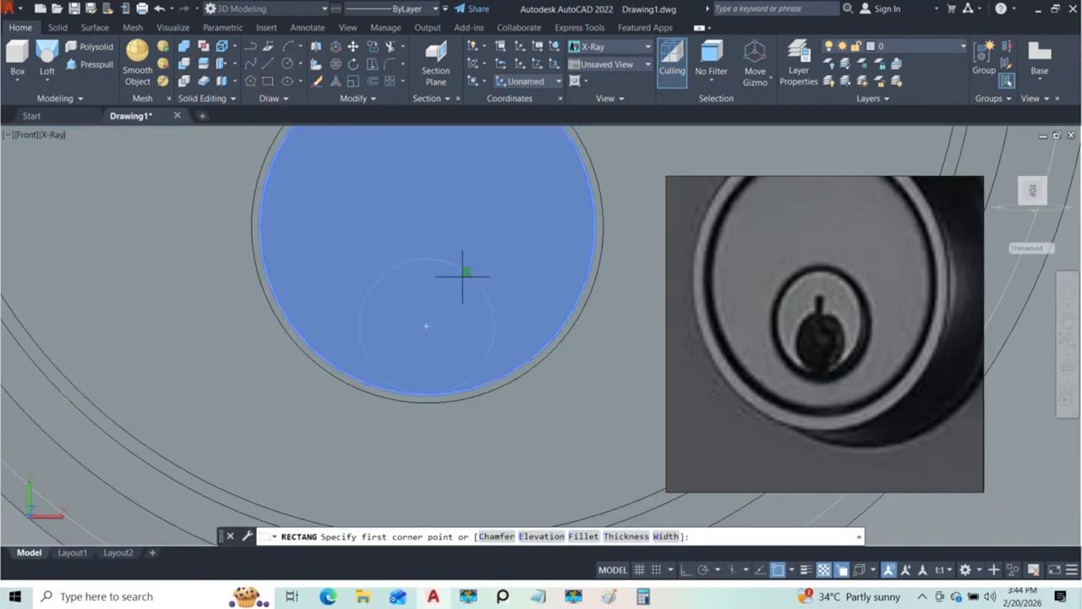
pyautogui.click(419, 240)
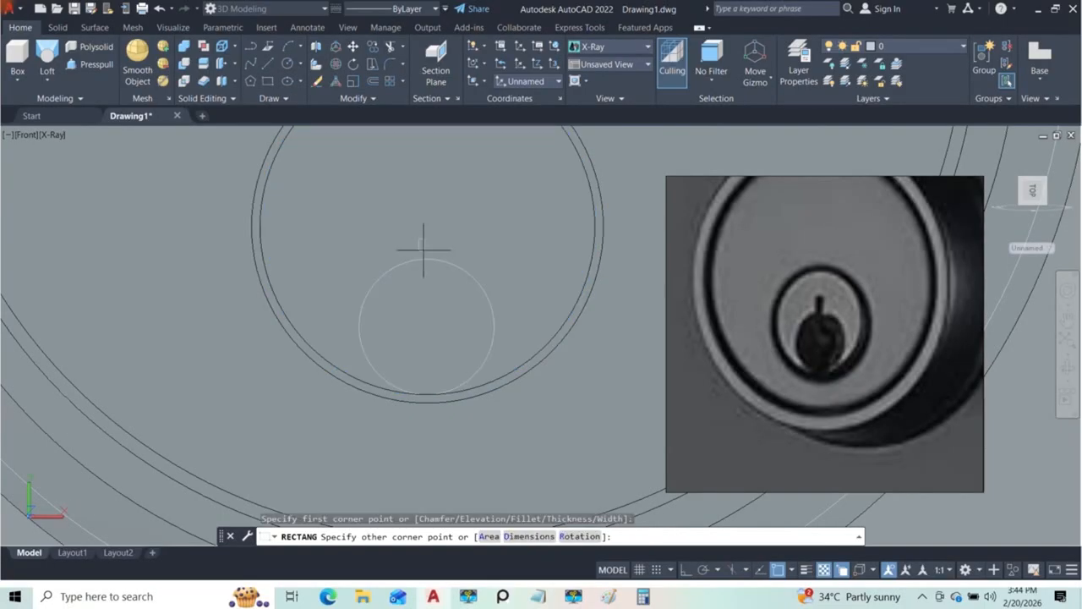
pyautogui.click(432, 273)
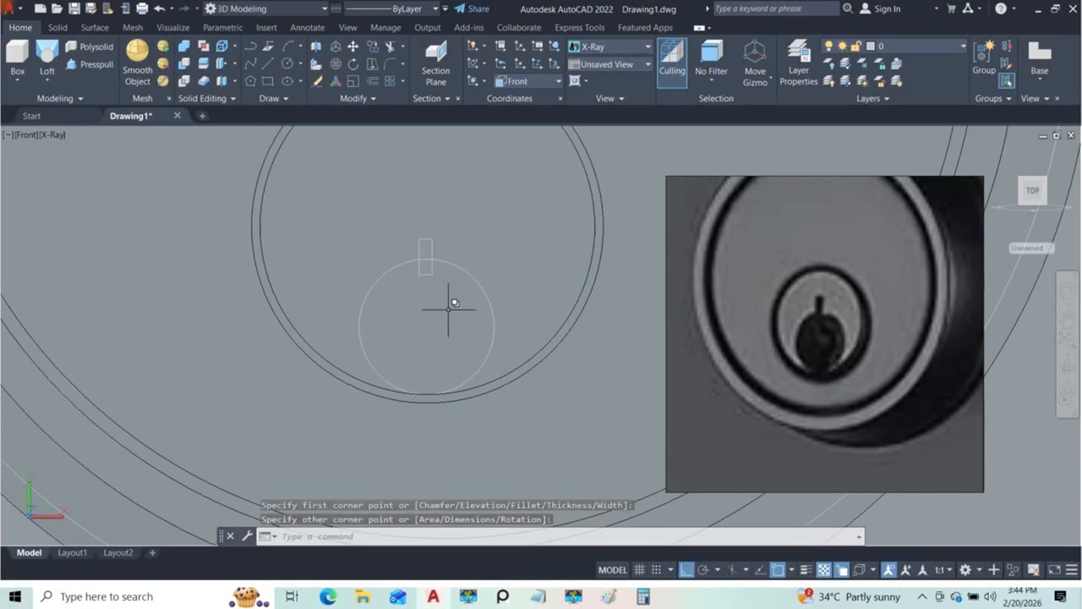
pyautogui.click(448, 286)
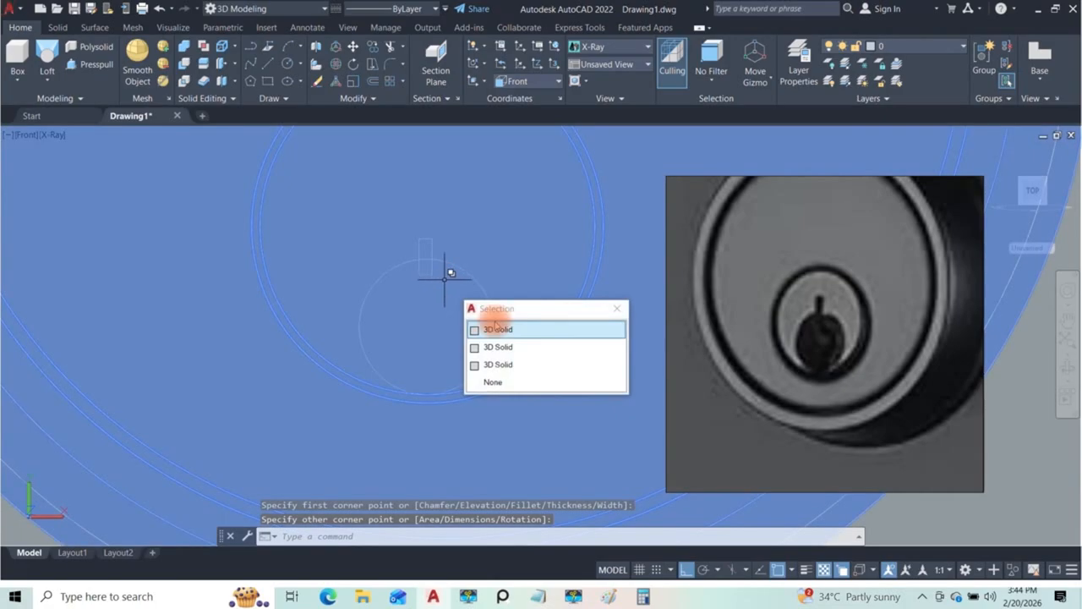
pyautogui.click(616, 307)
pyautogui.press('Escape')
pyautogui.press('Escape')
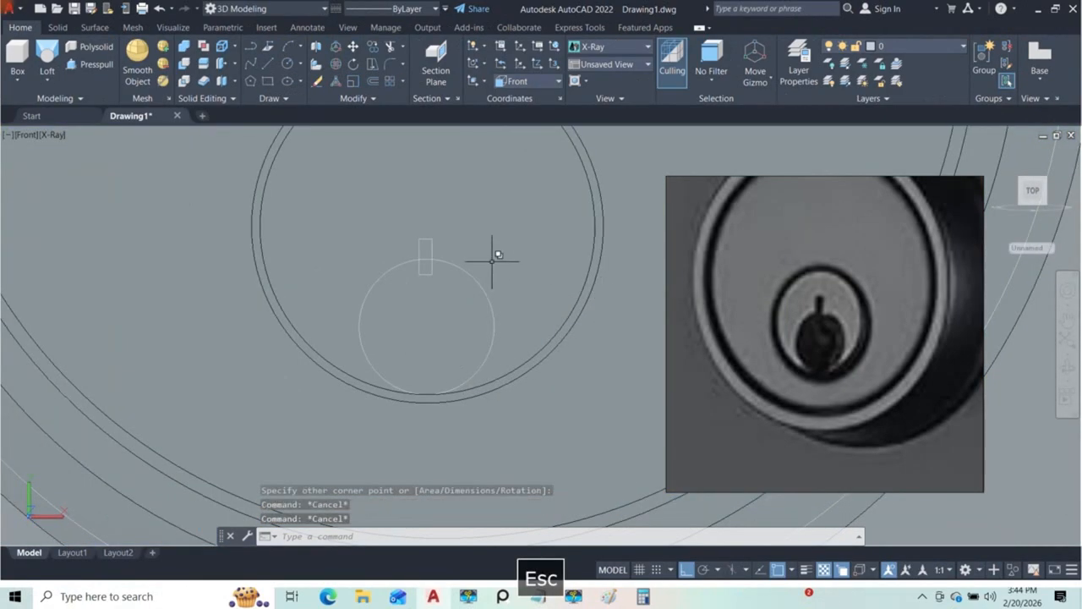
# Step: Isolate the small rectangle and the new keyhole circle
pyautogui.scroll(2, 428, 261)
pyautogui.click(432, 246)
pyautogui.click(485, 335)
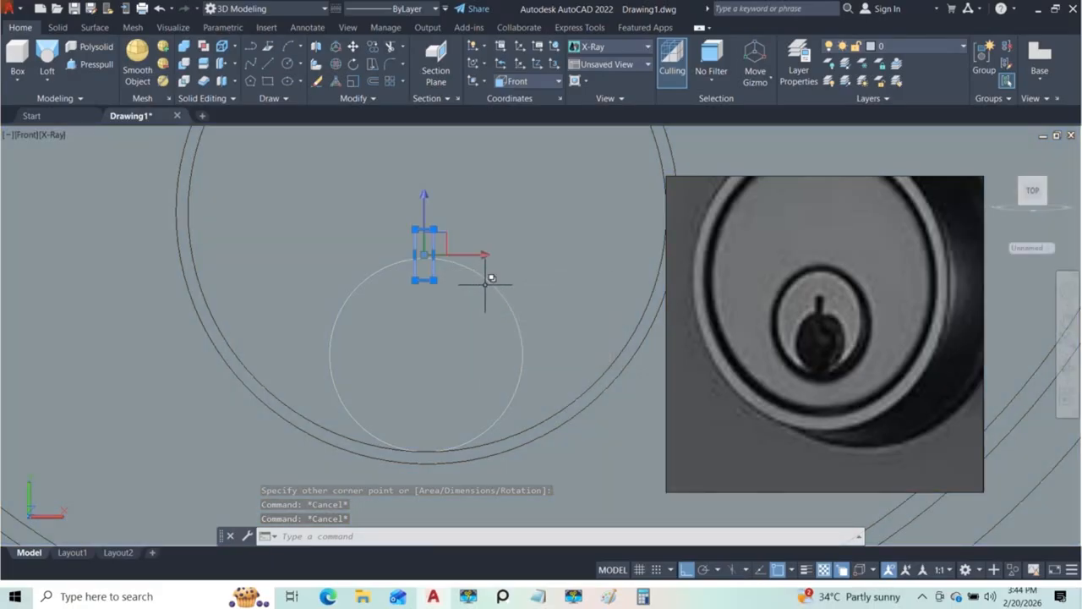
pyautogui.click(490, 282)
pyautogui.click(511, 341)
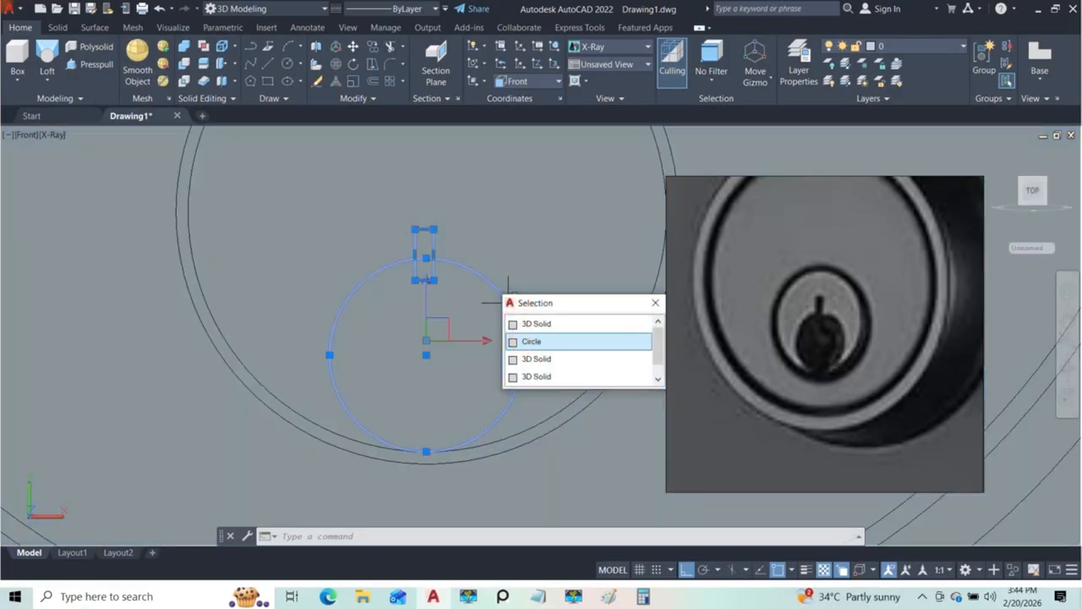
pyautogui.write('iso')
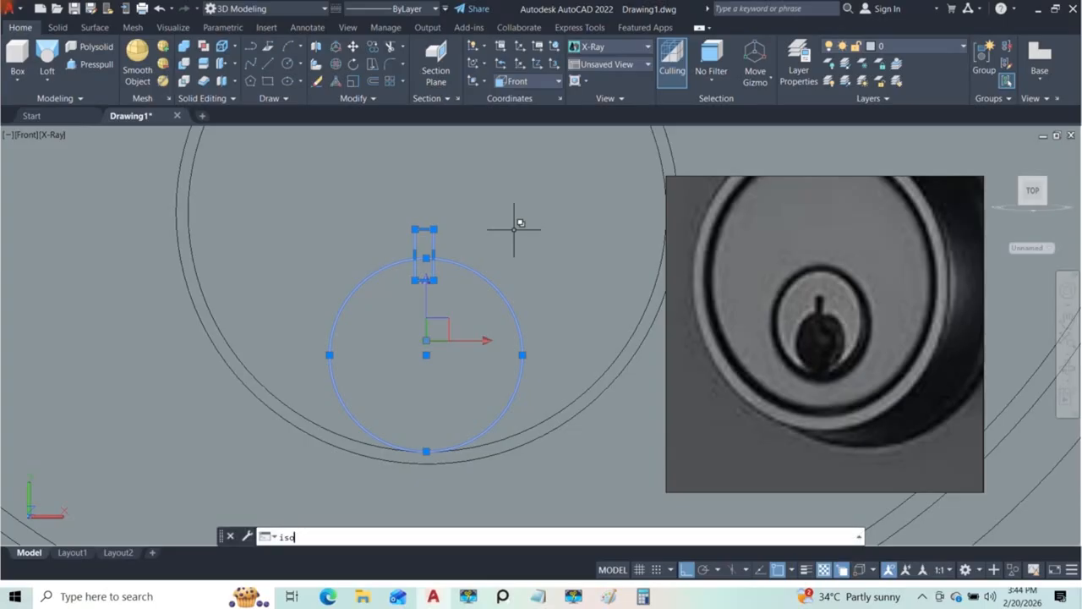
pyautogui.press('Return')
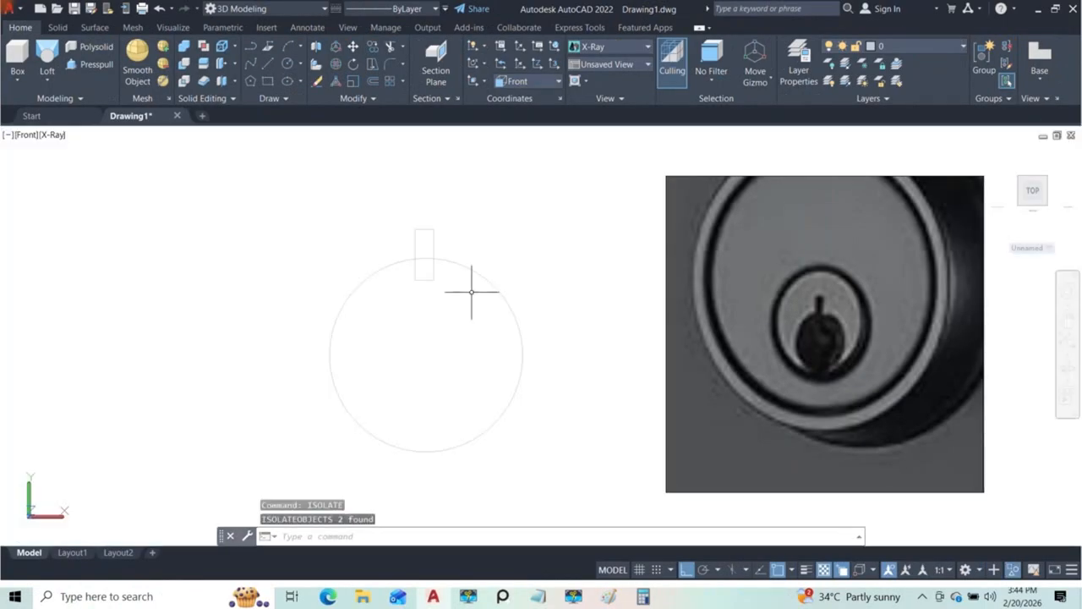
# Step: Trim the overlapping segments of the rectangle and circle to leave a single keyhole outline
pyautogui.write('tr')
pyautogui.press('space')
pyautogui.moveTo(424, 262)
pyautogui.mouseDown()
pyautogui.moveTo(350, 271)
pyautogui.moveTo(422, 249)
pyautogui.moveTo(410, 269)
pyautogui.mouseUp()
pyautogui.click(407, 264)
pyautogui.scroll(-4, 391, 237)
pyautogui.press('Escape')
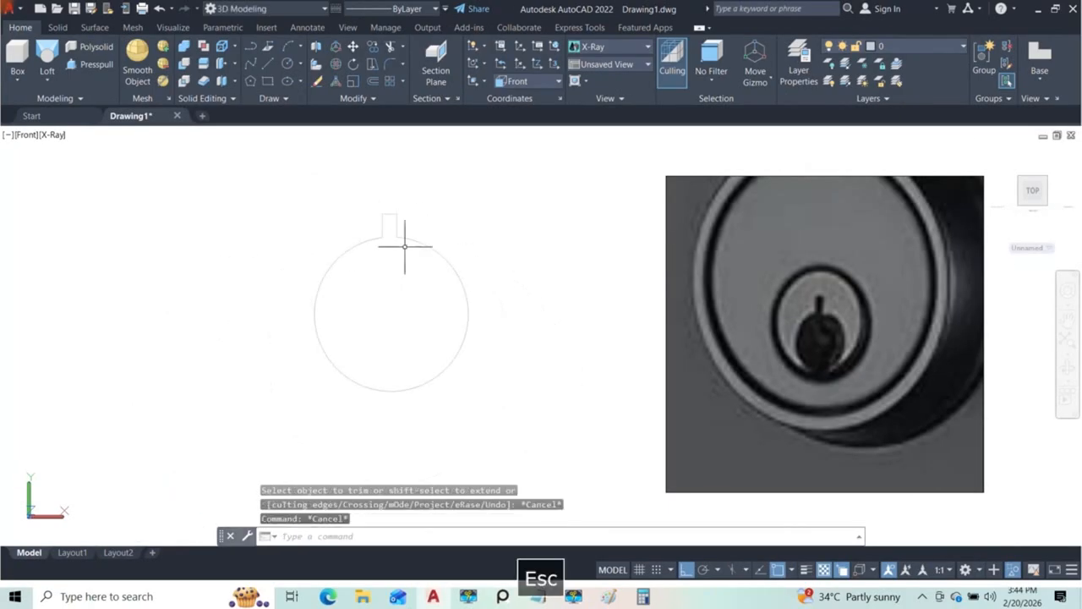
# Step: Join the trimmed keyhole outline into one polyline and end the object isolation
pyautogui.click(270, 181)
pyautogui.click(528, 415)
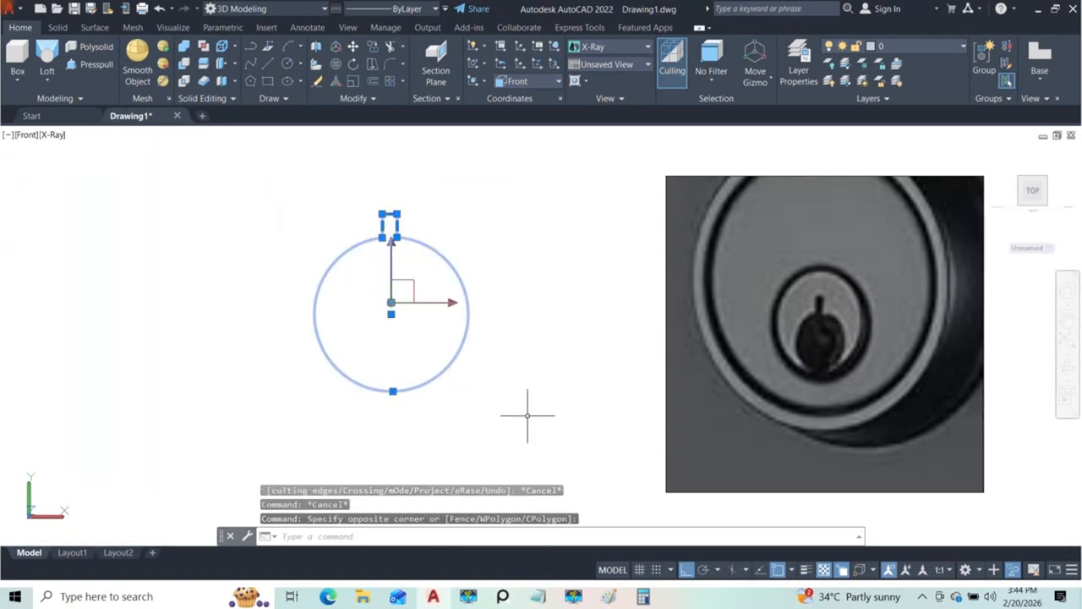
pyautogui.write('j')
pyautogui.press('Return')
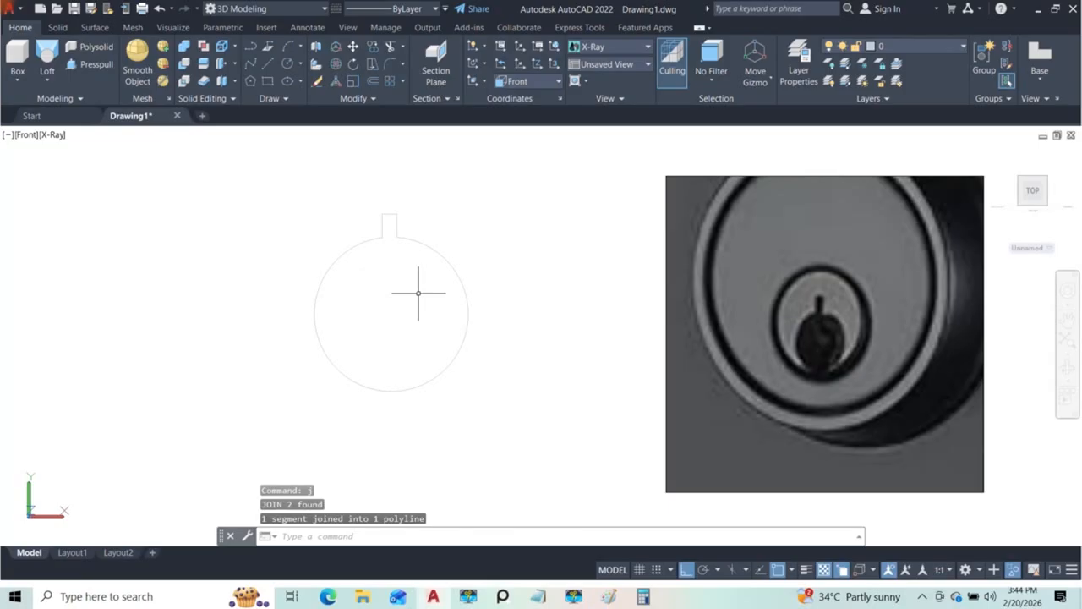
pyautogui.write('unisolate')
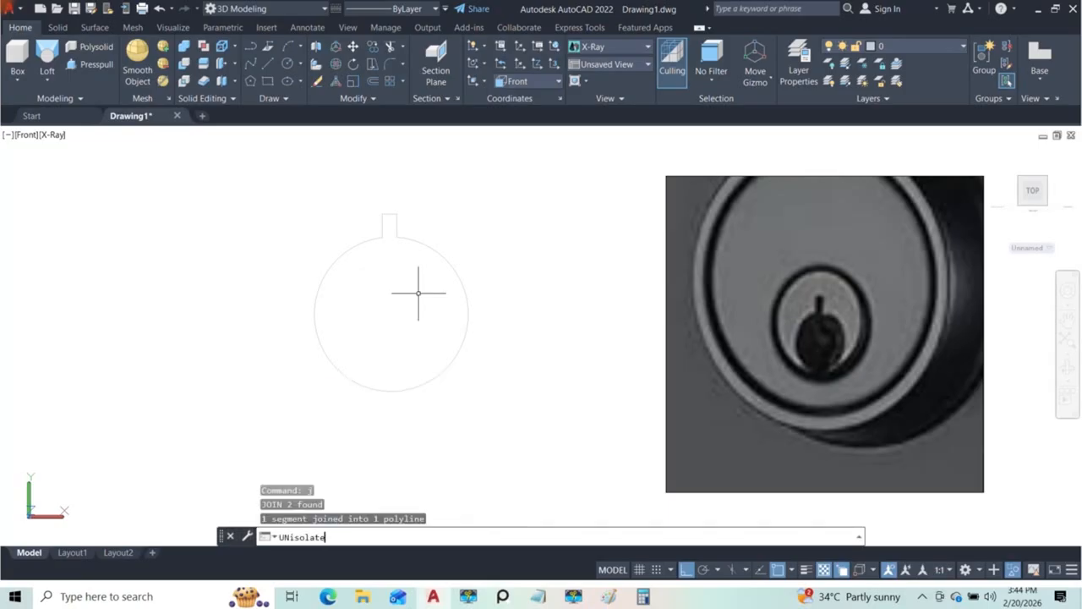
pyautogui.press('Return')
# Step: Press-pull the keyhole outline inward into the lock body with object snap off
pyautogui.moveTo(454, 271)
pyautogui.keyDown('shift'); pyautogui.mouseDown(button='middle')
pyautogui.moveTo(459, 279)
pyautogui.moveTo(380, 295)
pyautogui.moveTo(380, 330)
pyautogui.moveTo(453, 289)
pyautogui.mouseUp(button='middle'); pyautogui.keyUp('shift')
pyautogui.scroll(3, 446, 296)
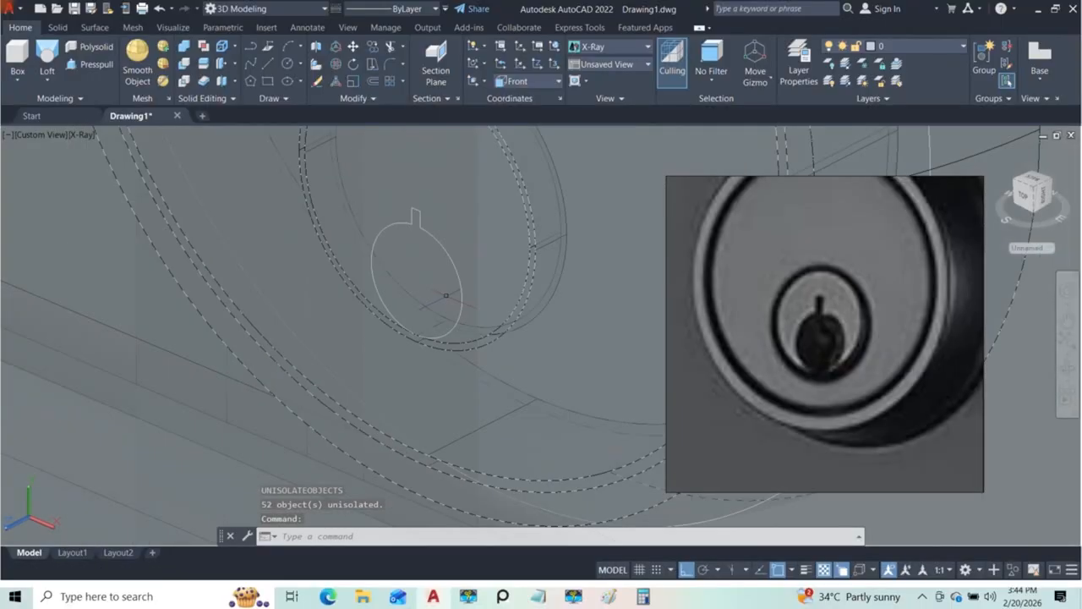
pyautogui.scroll(-4, 447, 296)
pyautogui.click(96, 64)
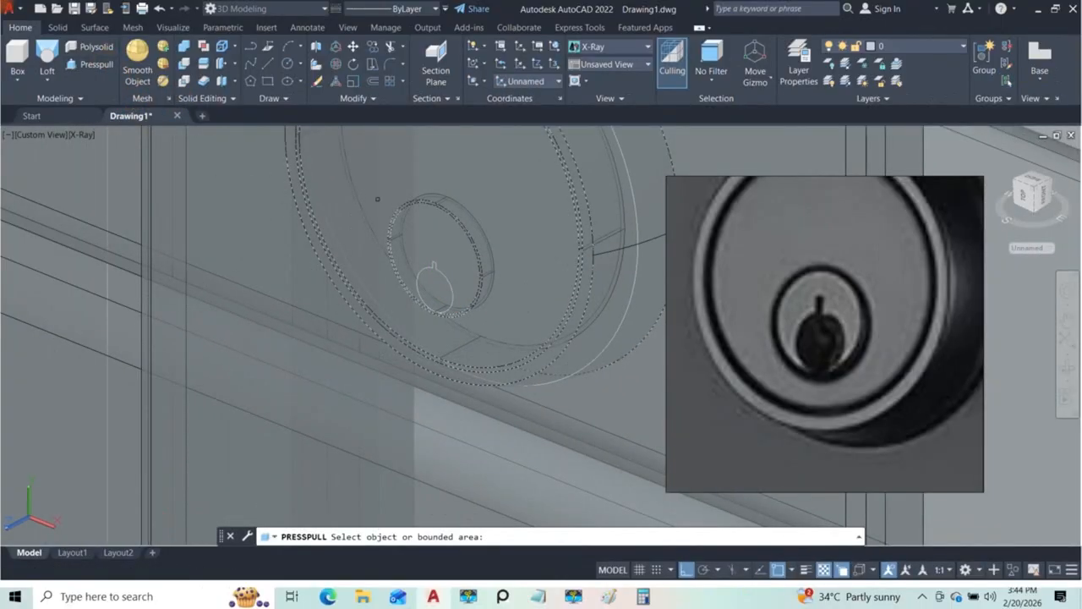
pyautogui.click(425, 289)
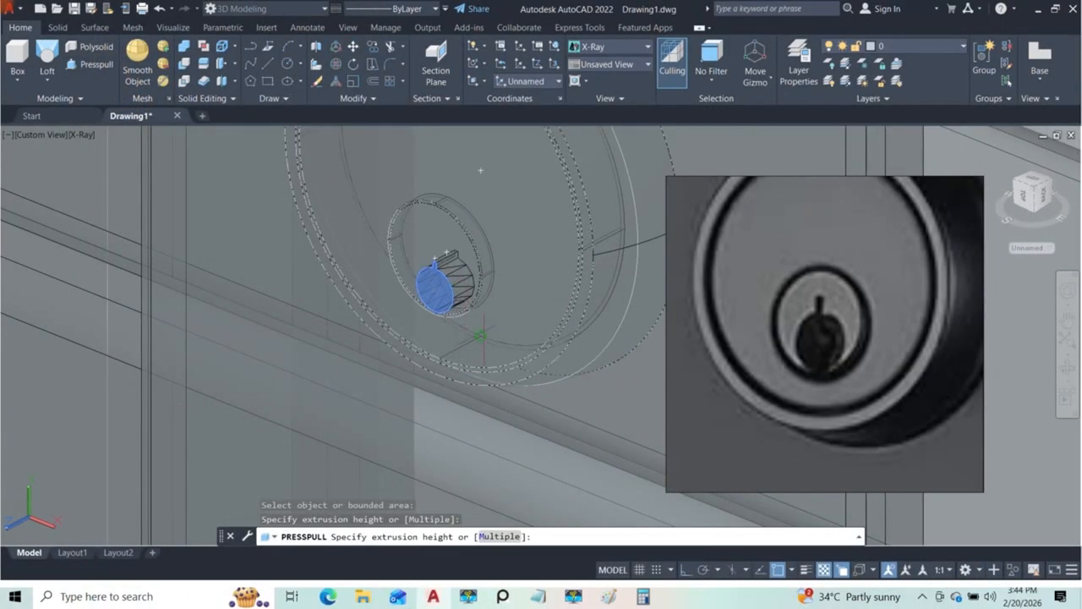
pyautogui.press('F3')
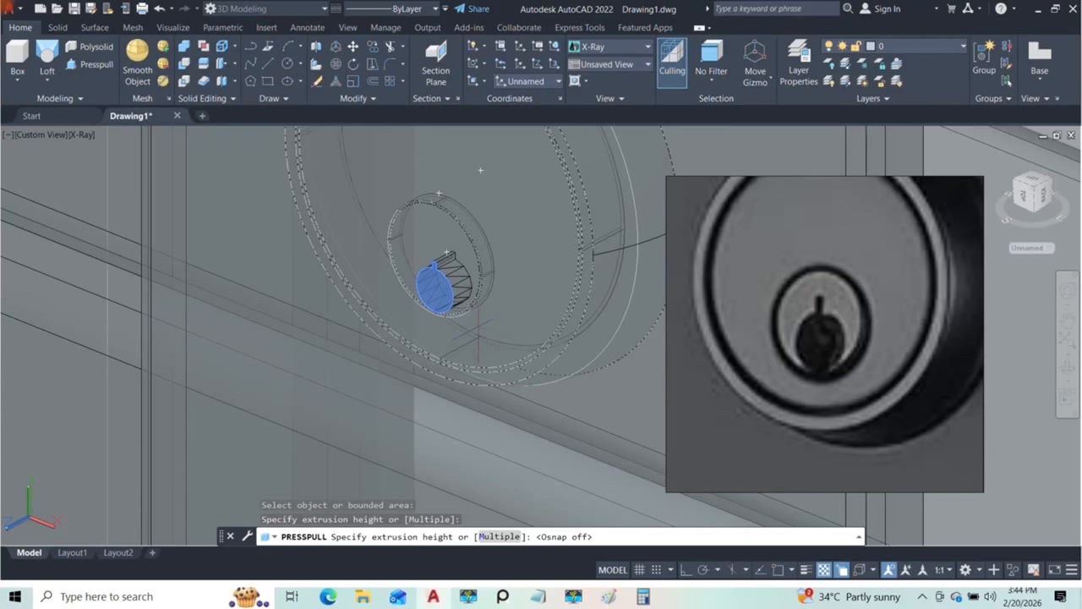
pyautogui.click(478, 329)
pyautogui.scroll(-4, 480, 325)
pyautogui.keyDown('shift'); pyautogui.moveTo(481, 322); pyautogui.dragTo(535, 289, button='middle'); pyautogui.keyUp('shift')
pyautogui.scroll(4, 500, 284)
pyautogui.scroll(4, 440, 321)
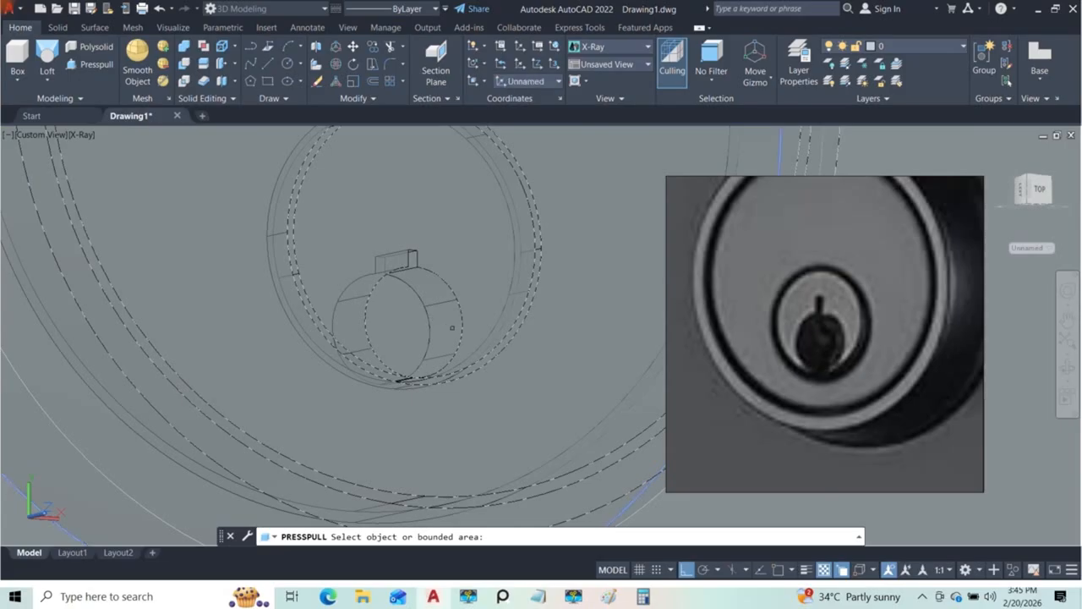
pyautogui.keyDown('shift'); pyautogui.moveTo(452, 328); pyautogui.dragTo(414, 326, button='middle'); pyautogui.keyUp('shift')
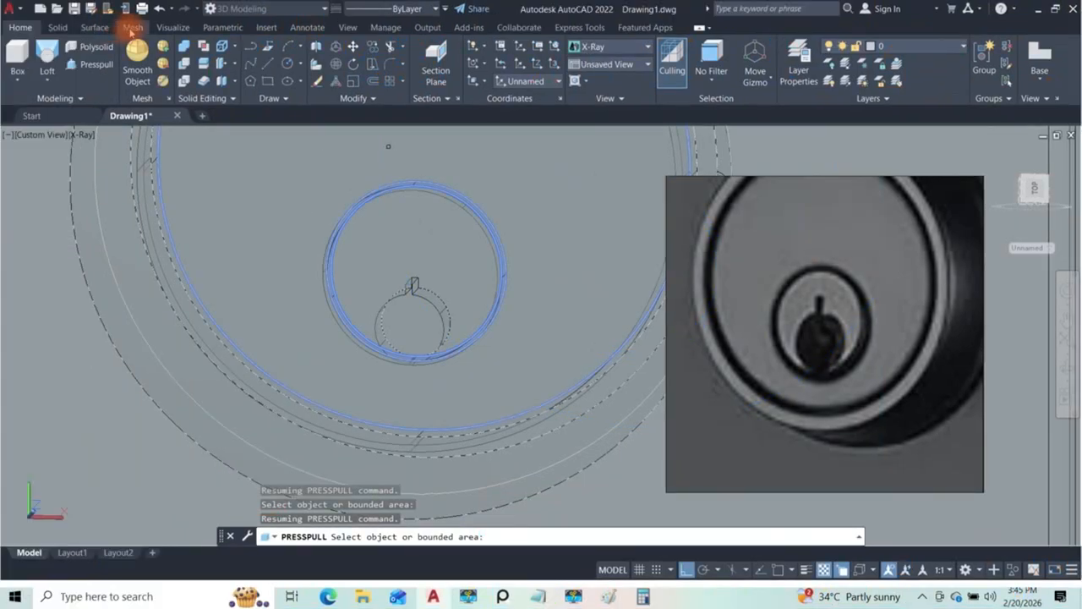
# Step: Try to fillet the curved edge of the keyhole recess with a radius of 20
pyautogui.click(57, 27)
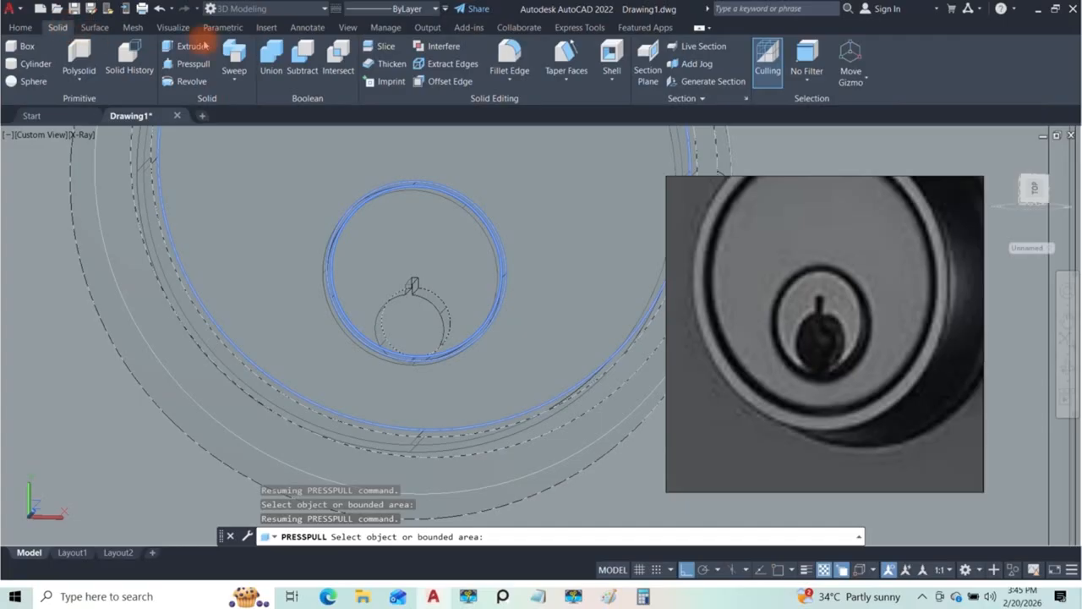
pyautogui.click(509, 51)
pyautogui.keyDown('shift'); pyautogui.moveTo(429, 303); pyautogui.dragTo(481, 319, button='middle'); pyautogui.keyUp('shift')
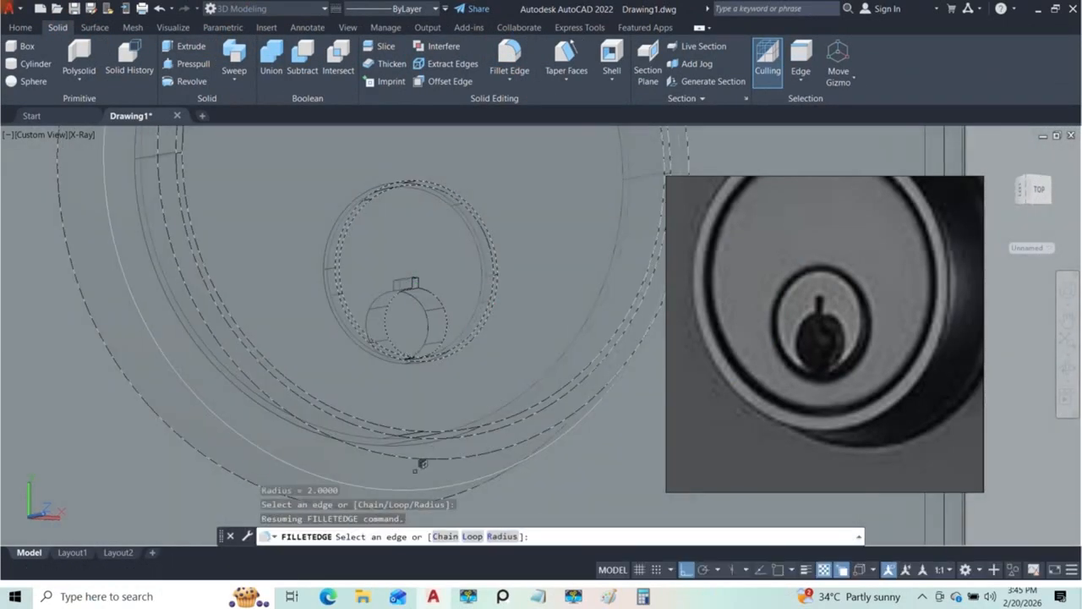
pyautogui.click(502, 536)
pyautogui.write('20')
pyautogui.press('Return')
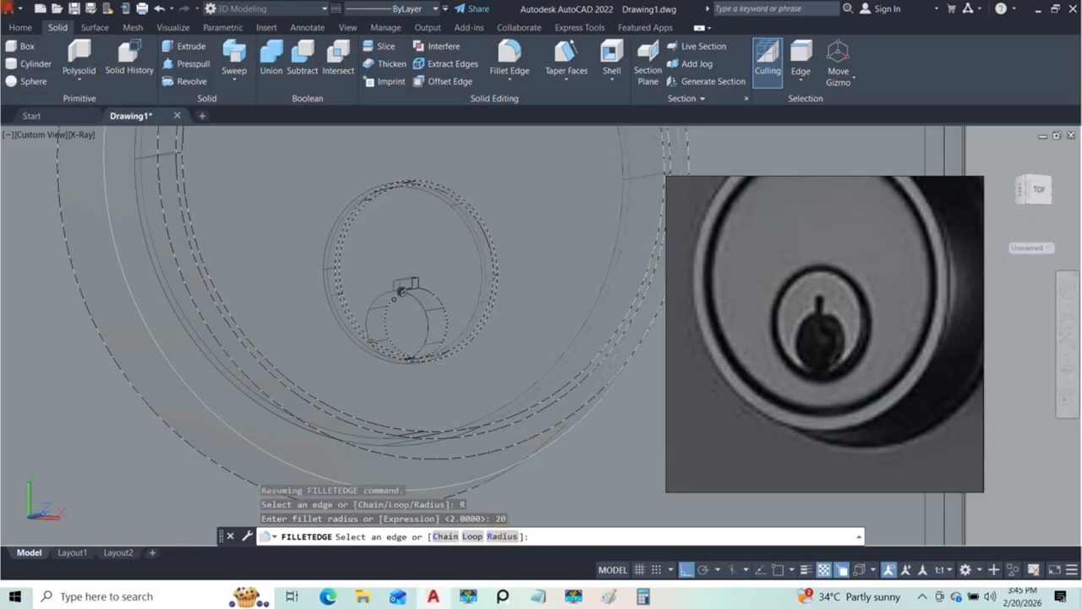
pyautogui.click(430, 296)
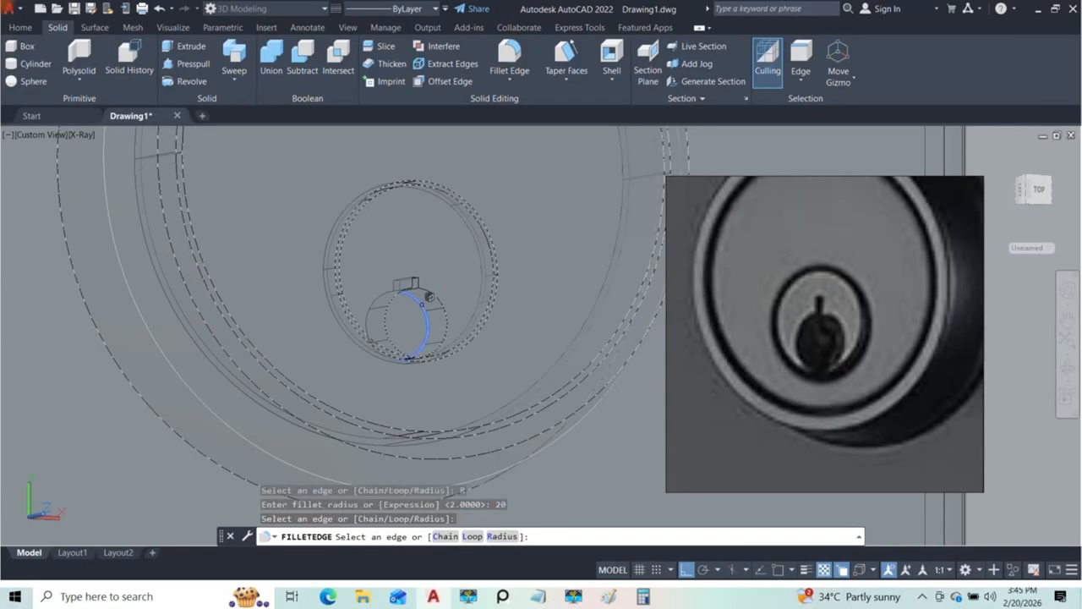
pyautogui.scroll(3, 431, 308)
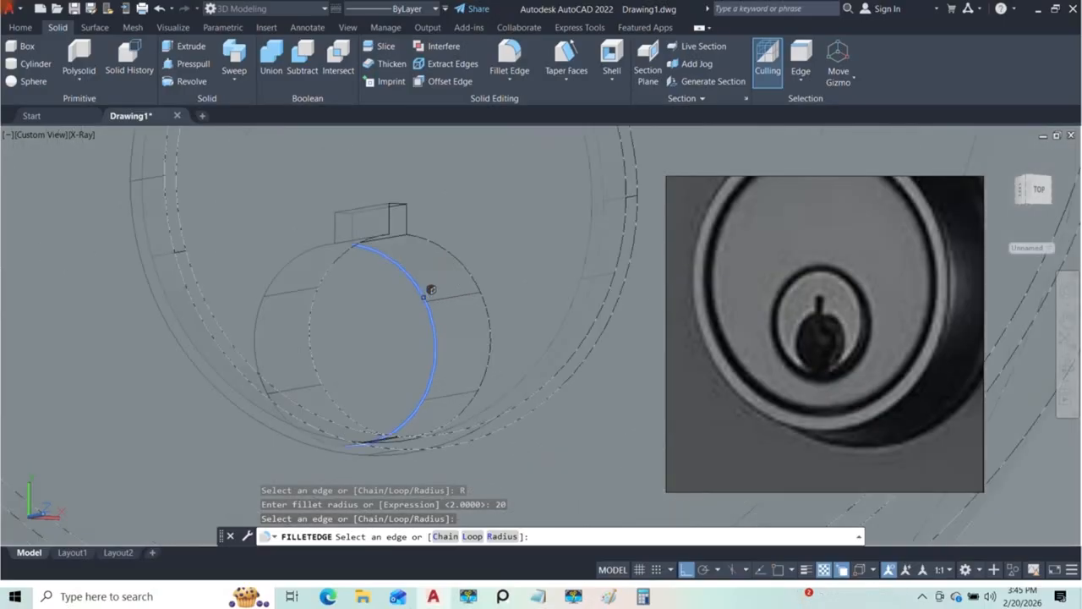
pyautogui.click(429, 285)
pyautogui.scroll(-4, 434, 299)
pyautogui.keyDown('shift'); pyautogui.moveTo(455, 310); pyautogui.dragTo(443, 323, button='middle'); pyautogui.keyUp('shift')
pyautogui.press('Escape')
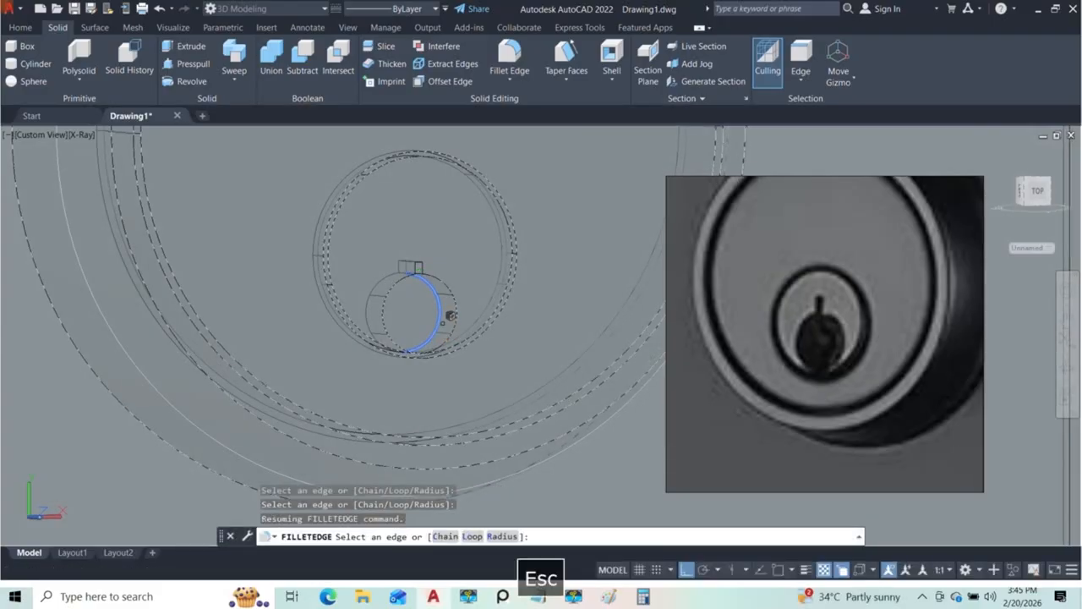
pyautogui.press('Escape')
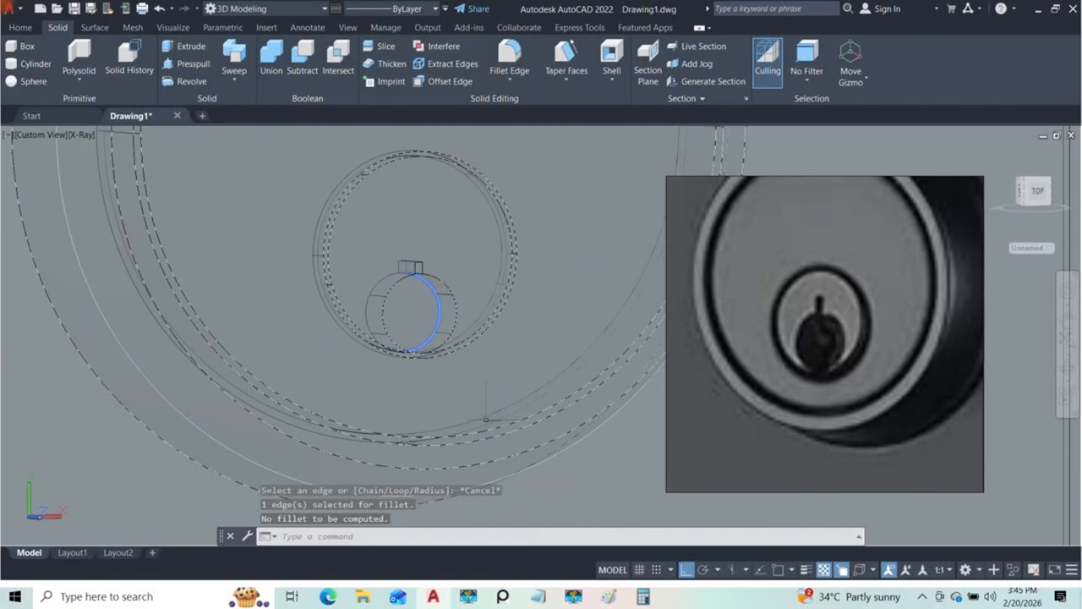
# Step: Try to fillet the same keyhole edge with a radius of 5
pyautogui.click(509, 52)
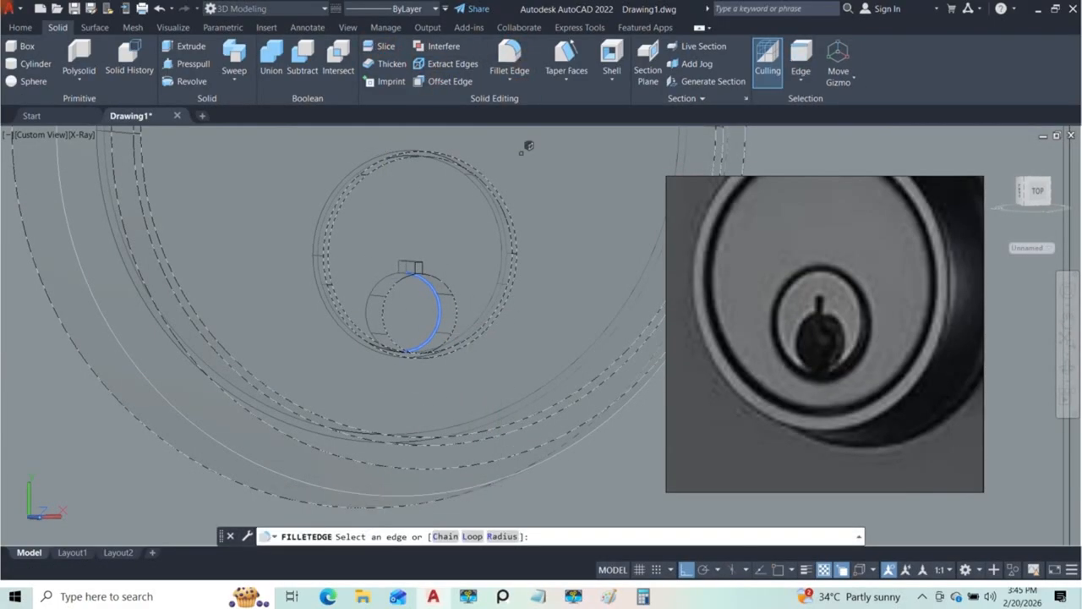
pyautogui.click(502, 537)
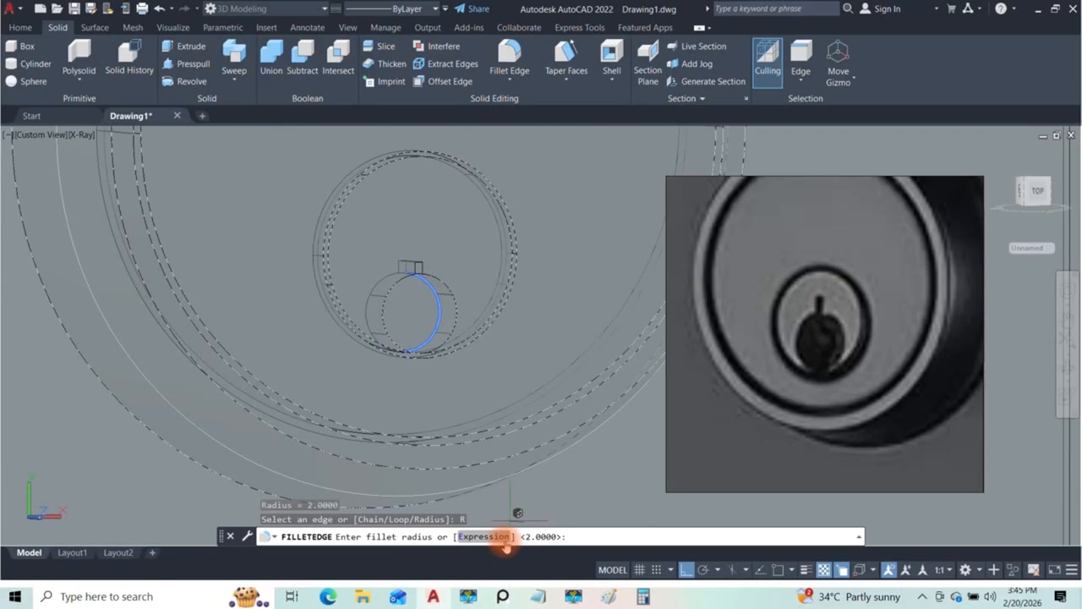
pyautogui.write('5')
pyautogui.press('Return')
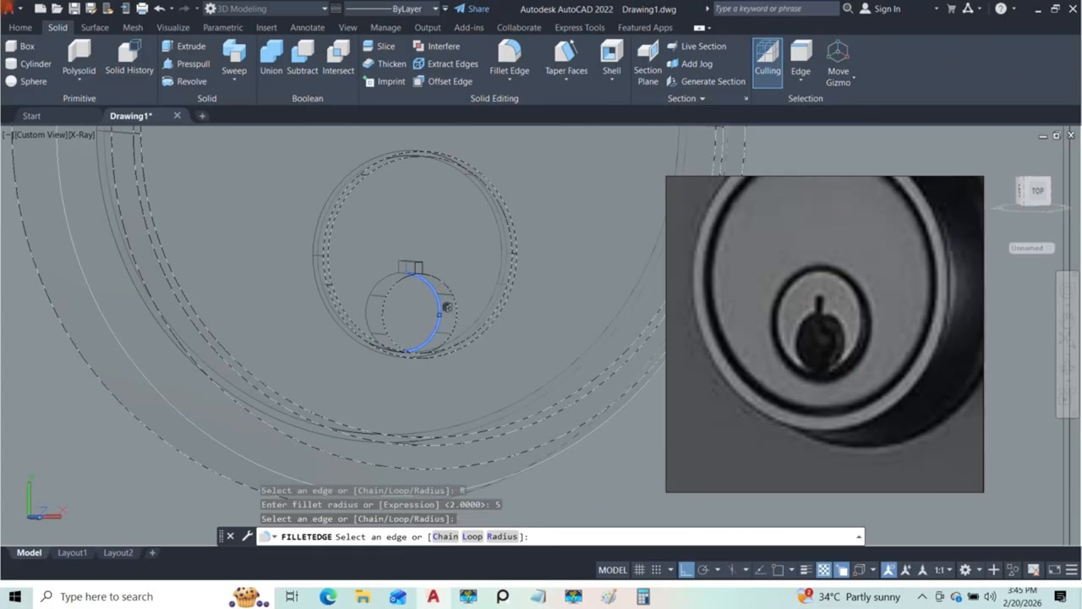
pyautogui.click(440, 313)
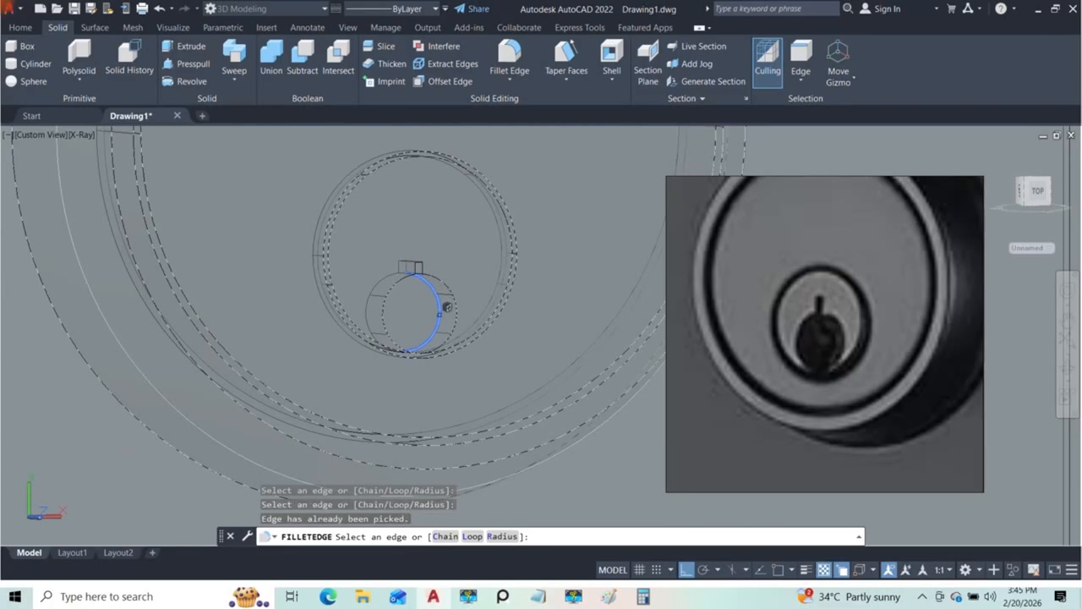
pyautogui.press('Escape')
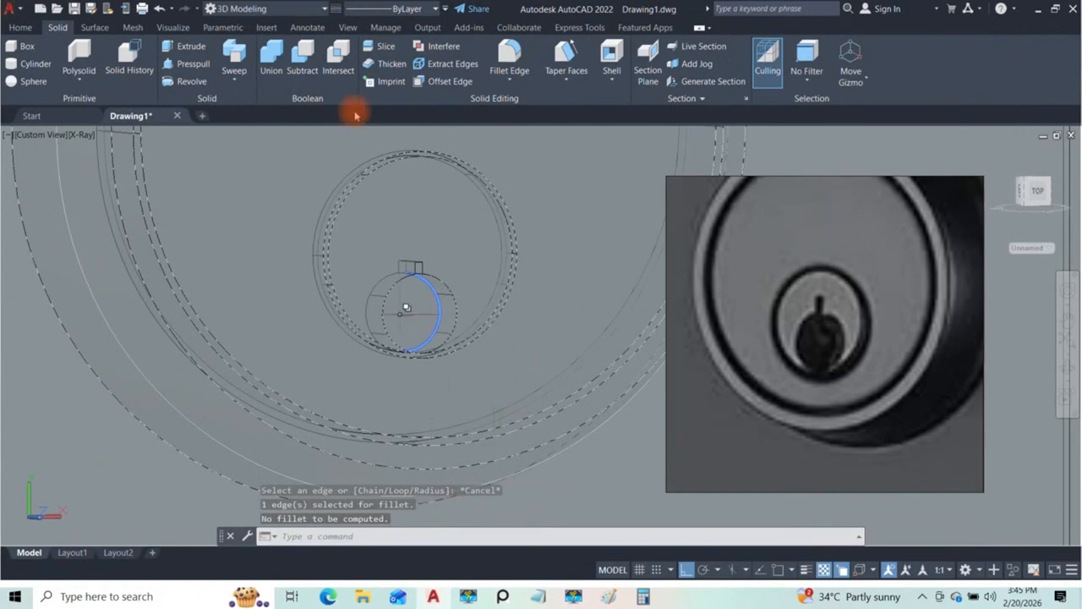
# Step: Fillet the front circular edge of the keyhole with a radius of 2
pyautogui.click(511, 54)
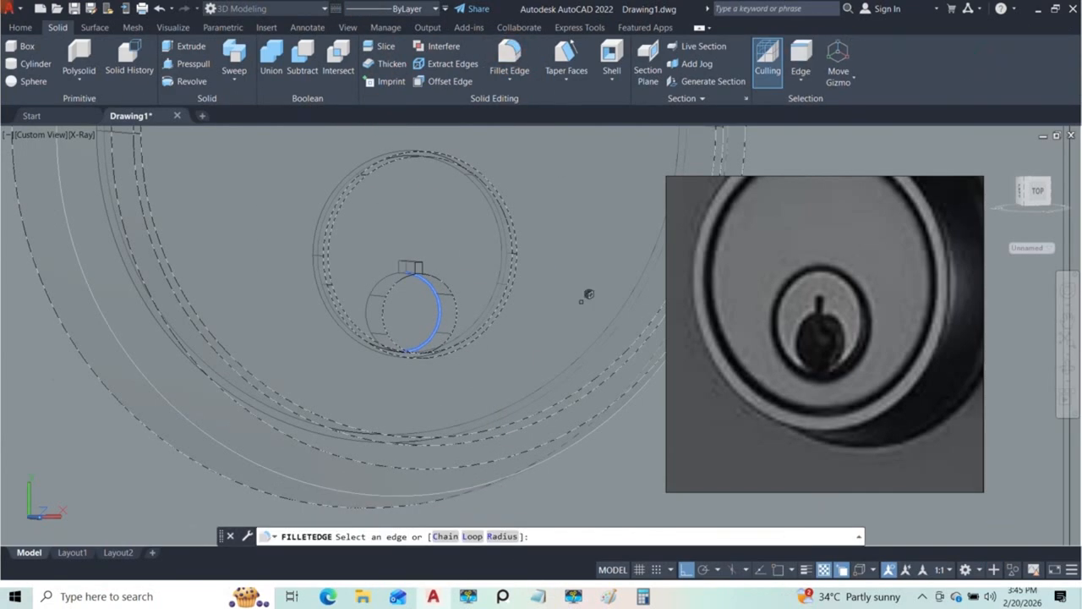
pyautogui.click(501, 536)
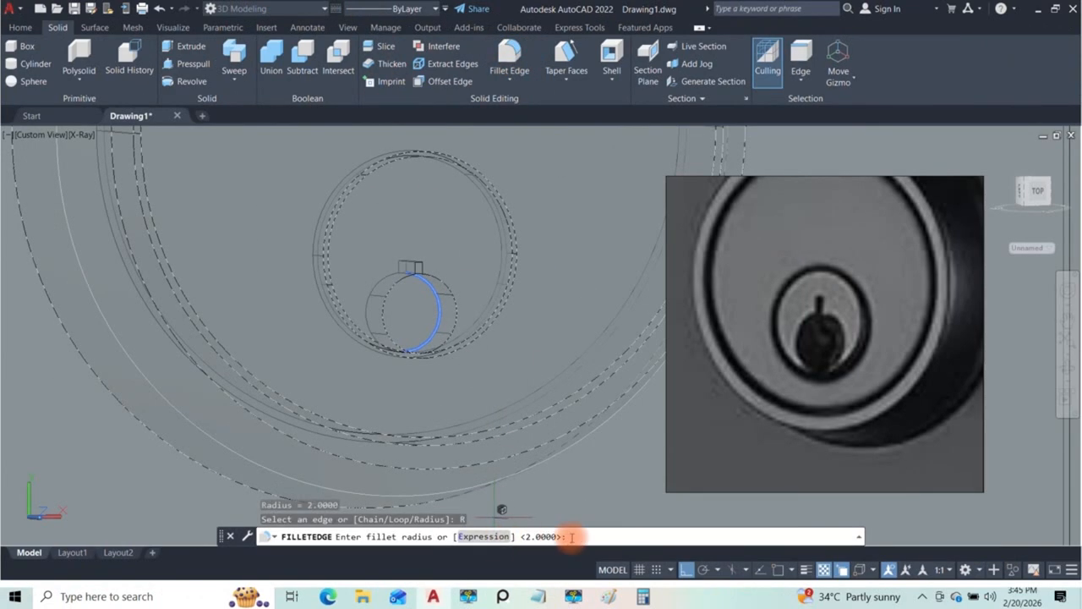
pyautogui.press('Return')
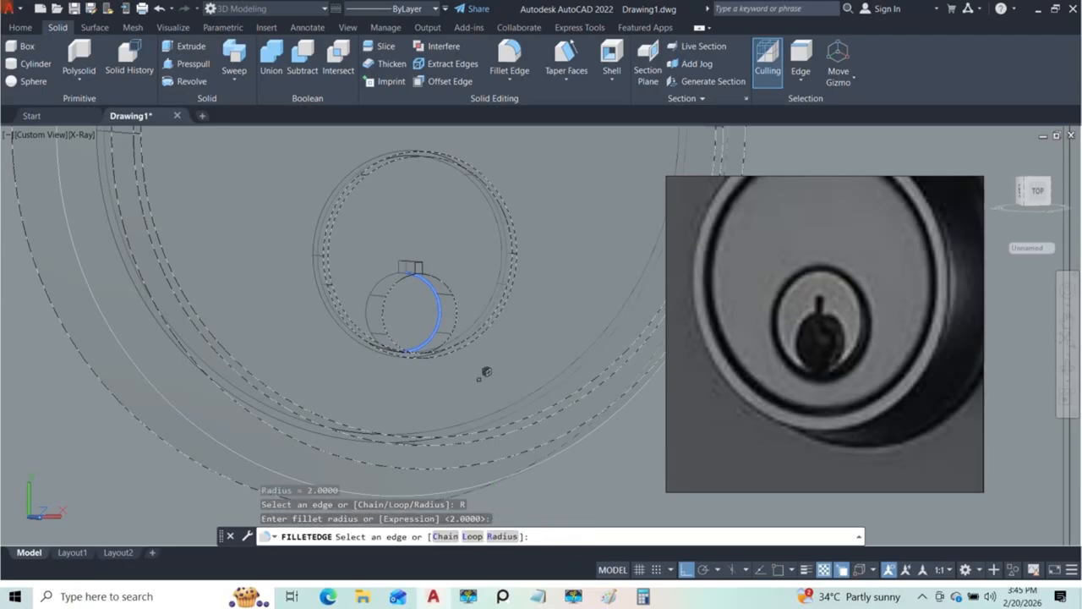
pyautogui.keyDown('shift'); pyautogui.moveTo(455, 313); pyautogui.dragTo(413, 320, button='middle'); pyautogui.keyUp('shift')
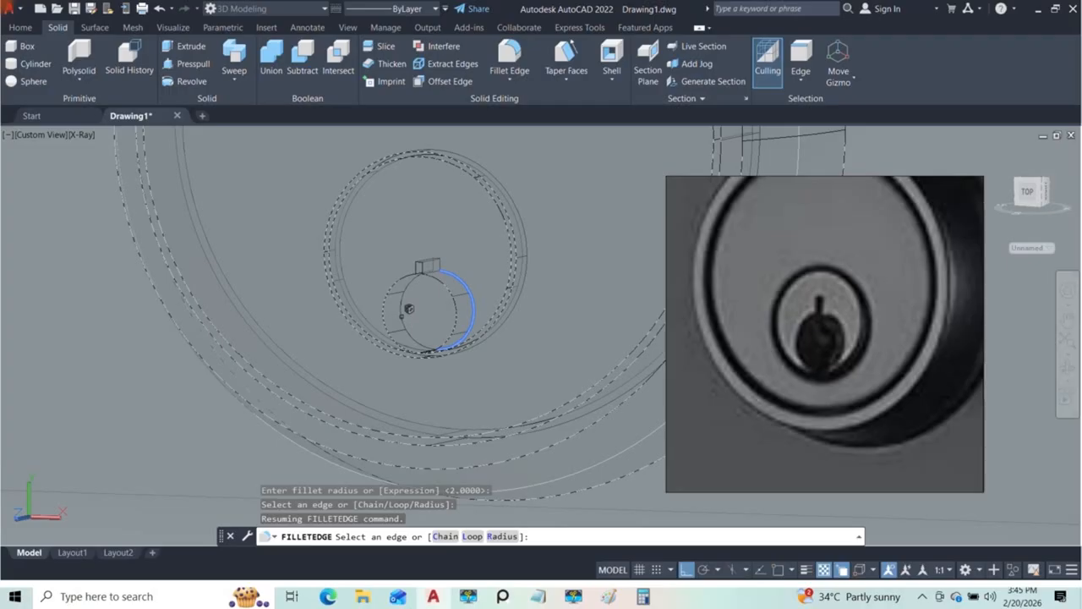
pyautogui.click(402, 309)
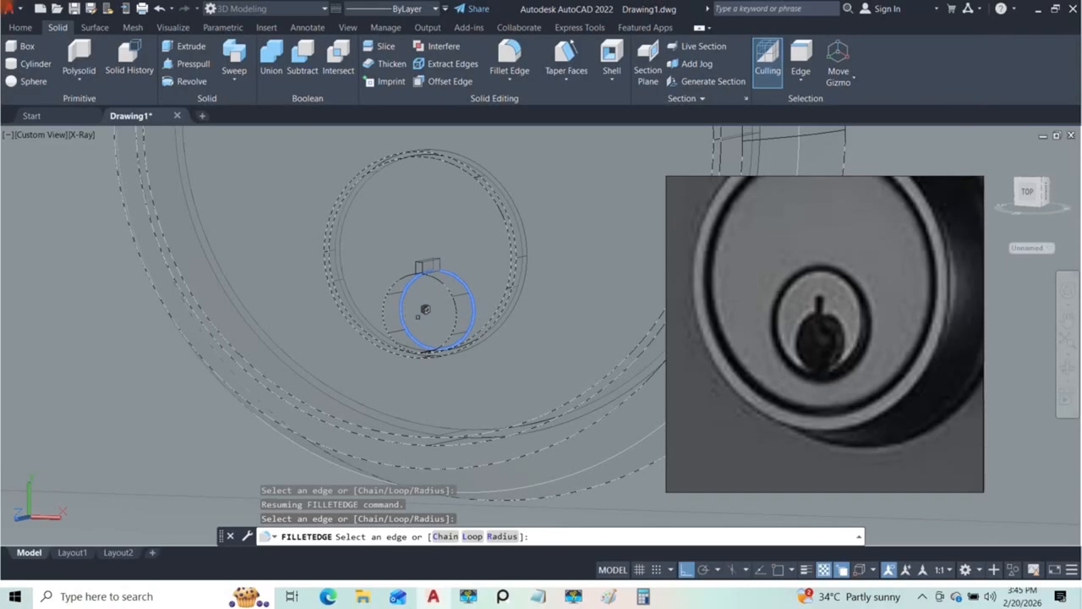
pyautogui.keyDown('shift'); pyautogui.moveTo(427, 309); pyautogui.dragTo(510, 319, button='middle'); pyautogui.keyUp('shift')
pyautogui.press('Return')
pyautogui.press('Return')
pyautogui.press('Escape')
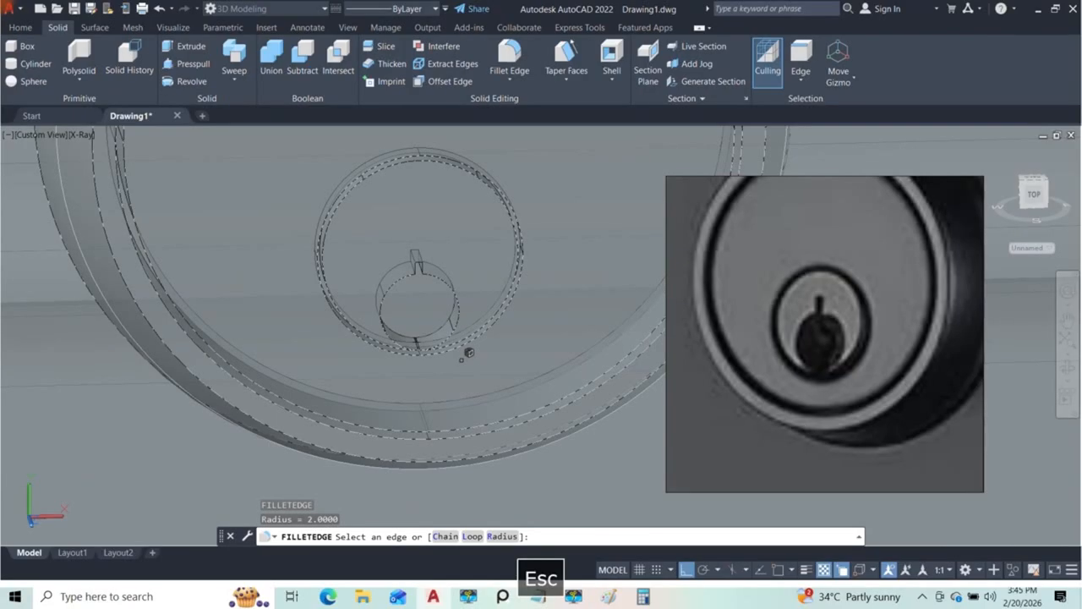
# Step: Examine the keyhole edges and the lock cylinder from several angles, leaving the Fillet Edge command
pyautogui.keyDown('shift'); pyautogui.moveTo(395, 351); pyautogui.dragTo(478, 363, button='middle'); pyautogui.keyUp('shift')
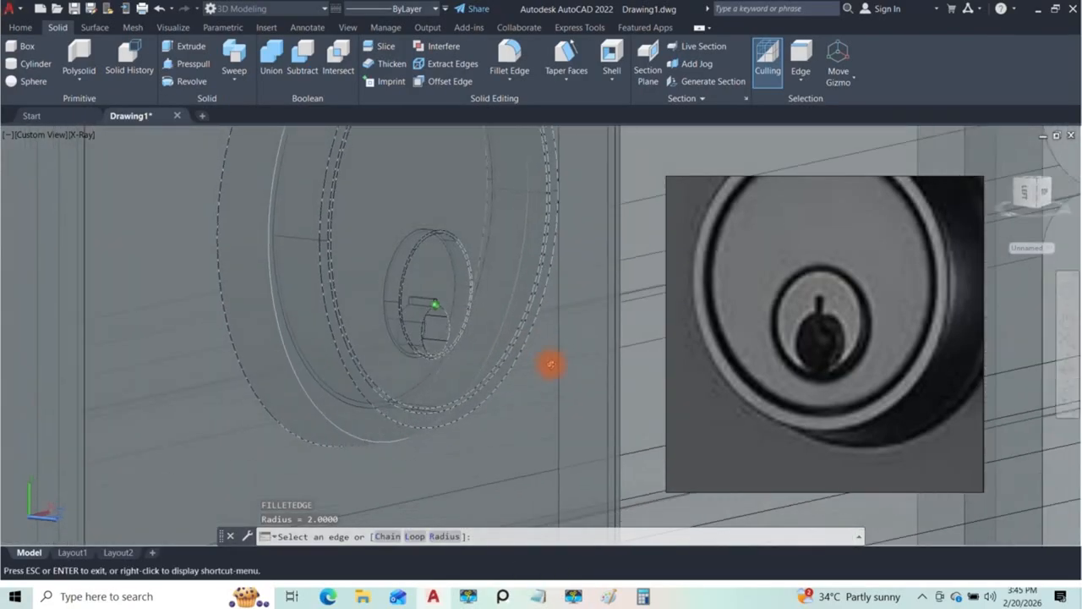
pyautogui.keyDown('shift'); pyautogui.moveTo(551, 364); pyautogui.dragTo(461, 311, button='middle'); pyautogui.keyUp('shift')
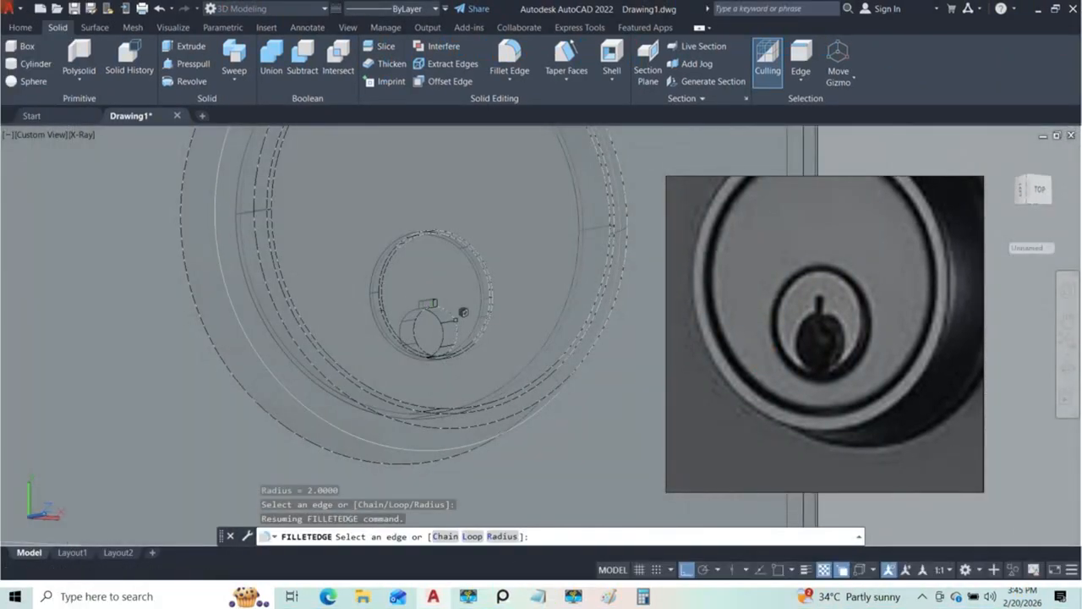
pyautogui.scroll(6, 459, 308)
pyautogui.scroll(2, 394, 265)
pyautogui.scroll(-5, 399, 256)
pyautogui.keyDown('shift'); pyautogui.moveTo(399, 256); pyautogui.dragTo(389, 343, button='middle'); pyautogui.keyUp('shift')
pyautogui.scroll(-4, 307, 340)
pyautogui.press('Escape')
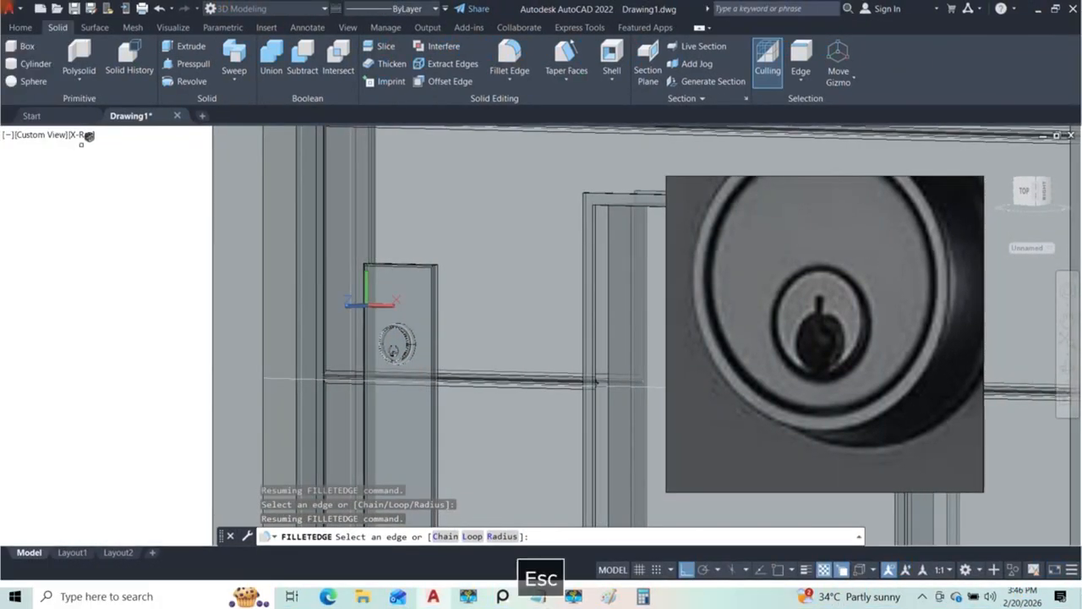
# Step: Switch the visual style to Conceptual and check the lock on the handle plate
pyautogui.click(82, 134)
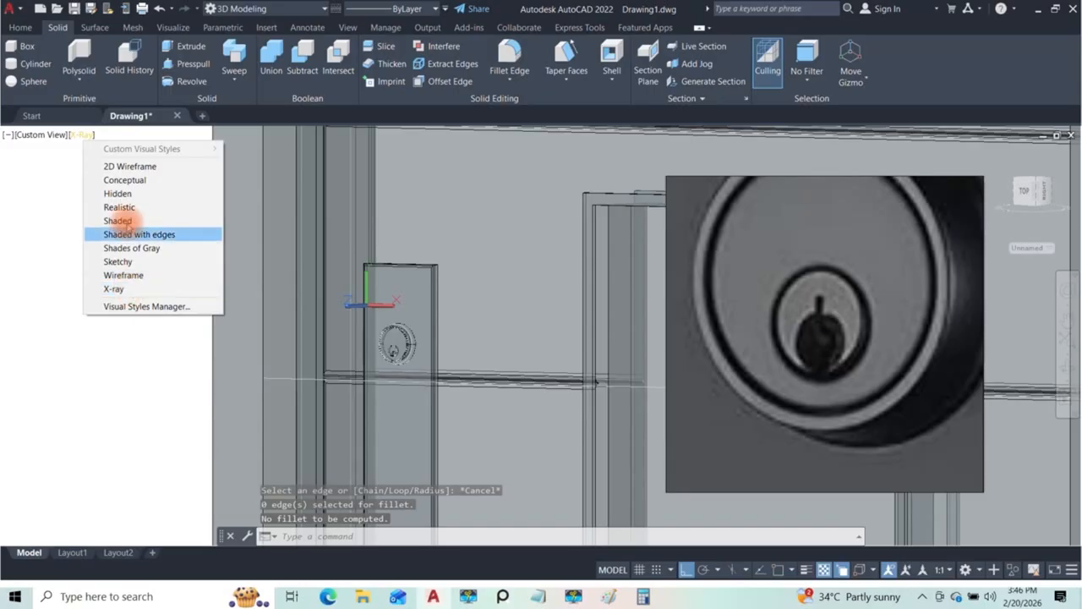
pyautogui.click(125, 179)
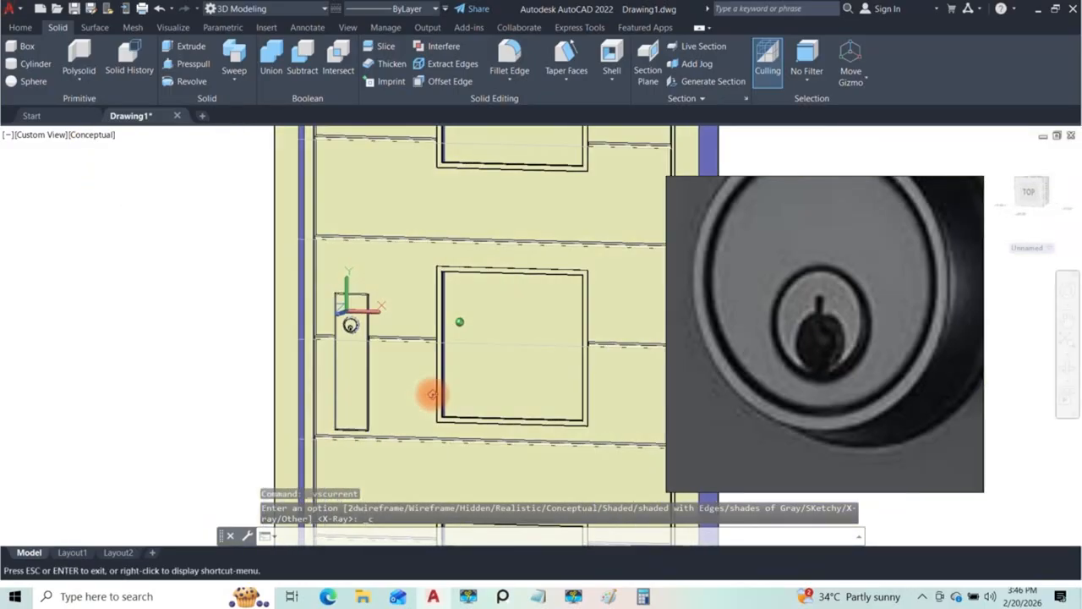
pyautogui.scroll(5, 355, 226)
pyautogui.scroll(-10, 355, 226)
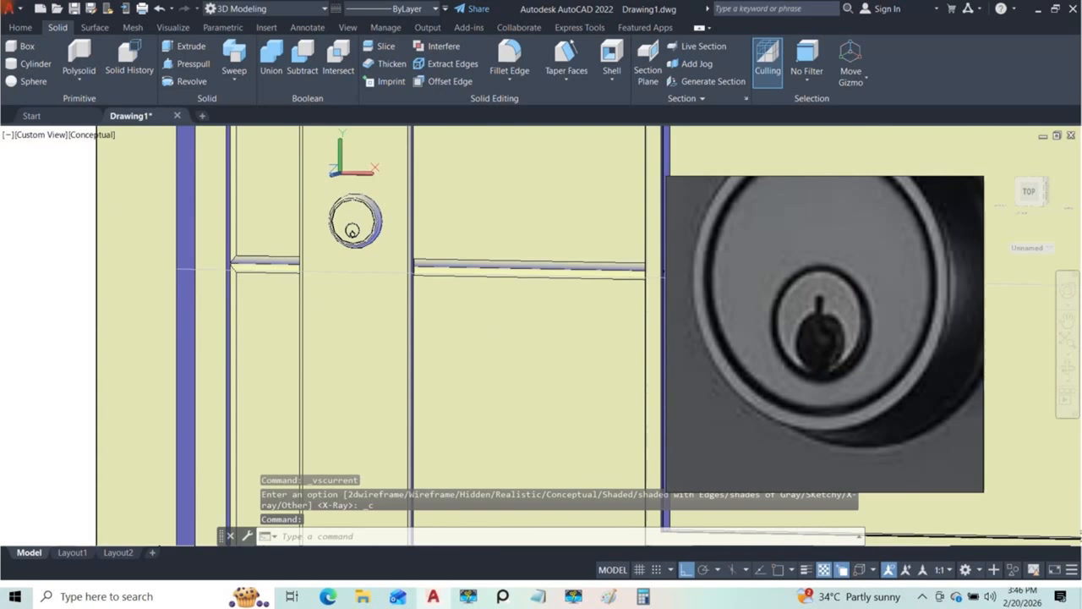
pyautogui.keyDown('shift'); pyautogui.moveTo(364, 252); pyautogui.dragTo(406, 291, button='middle'); pyautogui.keyUp('shift')
pyautogui.scroll(-6, 796, 310)
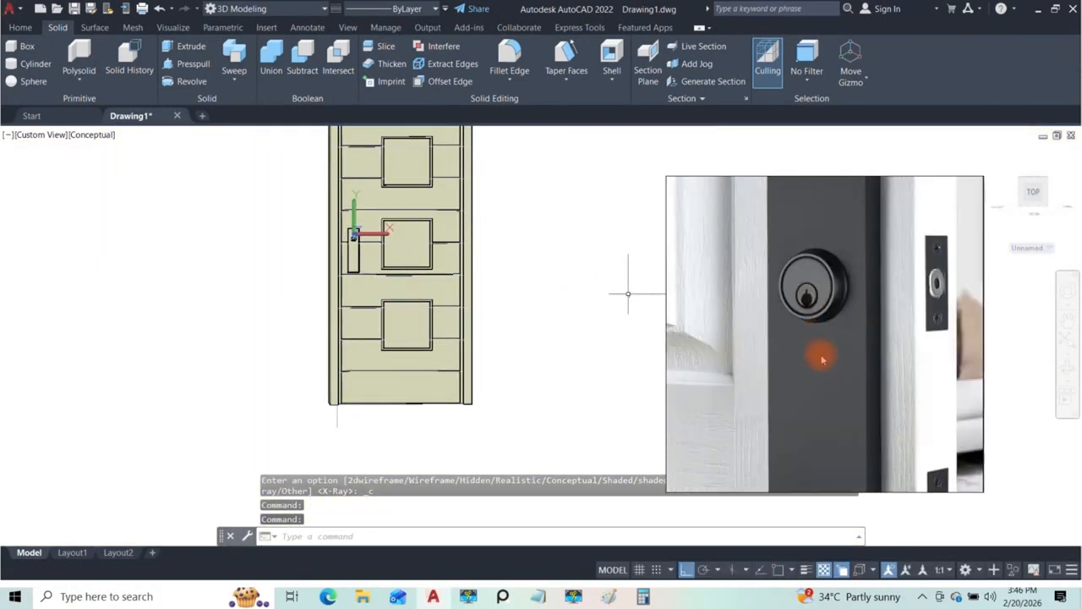
# Step: Examine the lever handle and how it joins the plate in the reference image
pyautogui.moveTo(839, 445); pyautogui.dragTo(789, 353, button='middle')
pyautogui.scroll(-1, 789, 352)
pyautogui.scroll(4, 787, 369)
pyautogui.scroll(2, 817, 375)
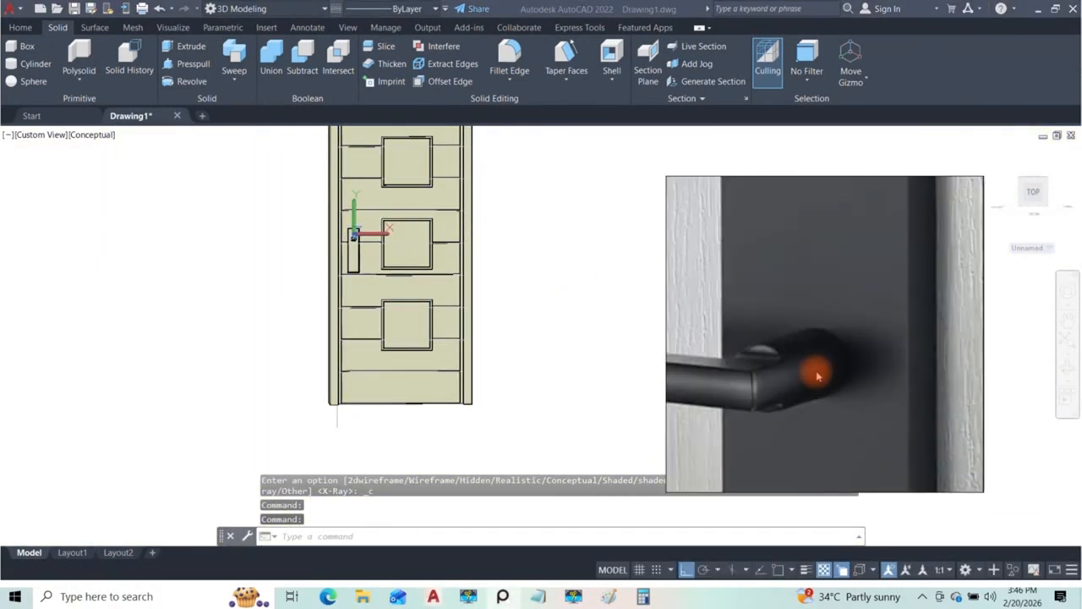
pyautogui.scroll(-4, 785, 370)
pyautogui.scroll(4, 812, 380)
pyautogui.moveTo(838, 394); pyautogui.dragTo(845, 309, button='middle')
pyautogui.scroll(-2, 846, 309)
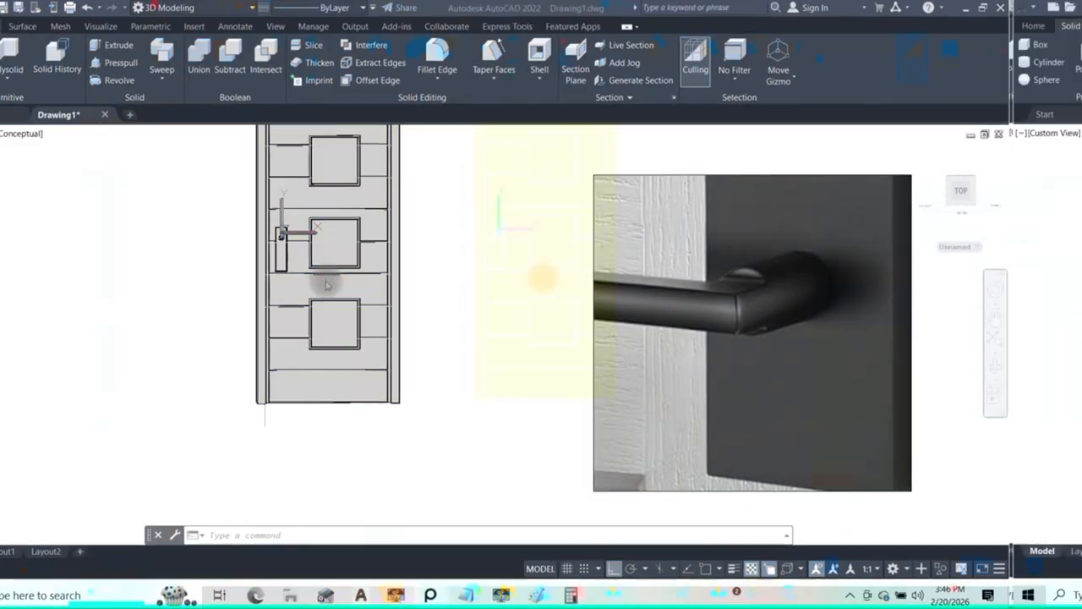
# Step: Align the UCS to the front face of the handle plate
pyautogui.scroll(5, 283, 239)
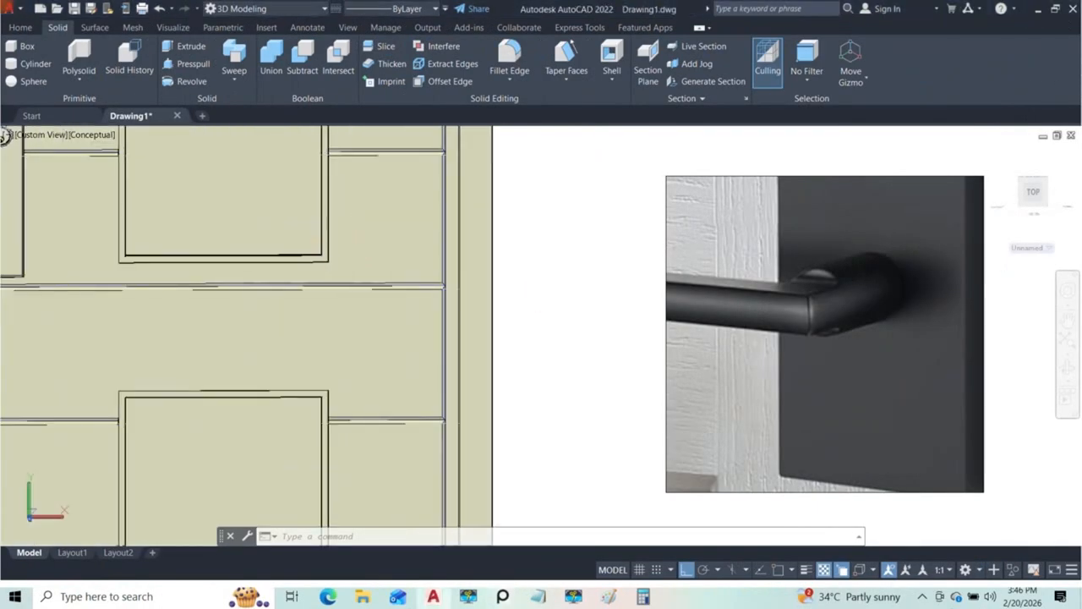
pyautogui.moveTo(59, 236)
pyautogui.mouseDown(button='middle')
pyautogui.moveTo(300, 307)
pyautogui.moveTo(367, 282)
pyautogui.moveTo(389, 314)
pyautogui.mouseUp(button='middle')
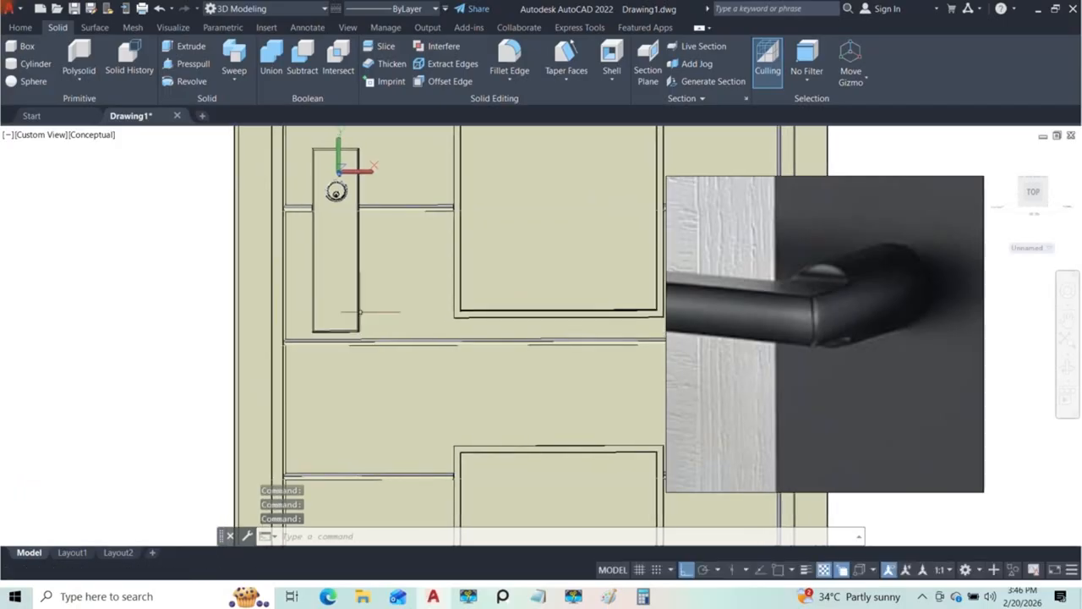
pyautogui.click(20, 27)
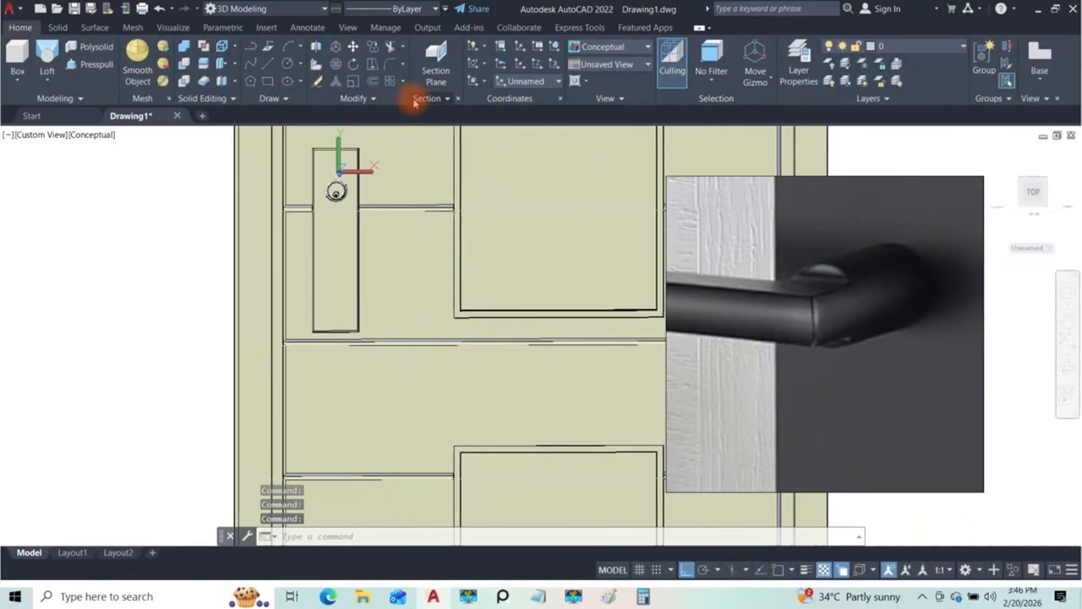
pyautogui.click(479, 81)
pyautogui.click(480, 131)
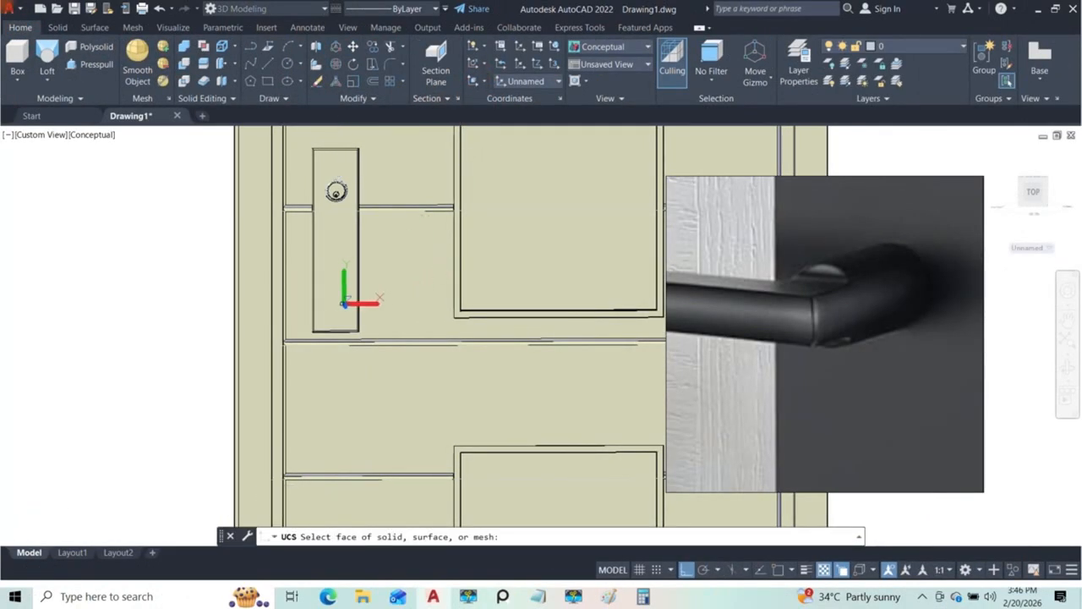
pyautogui.click(333, 296)
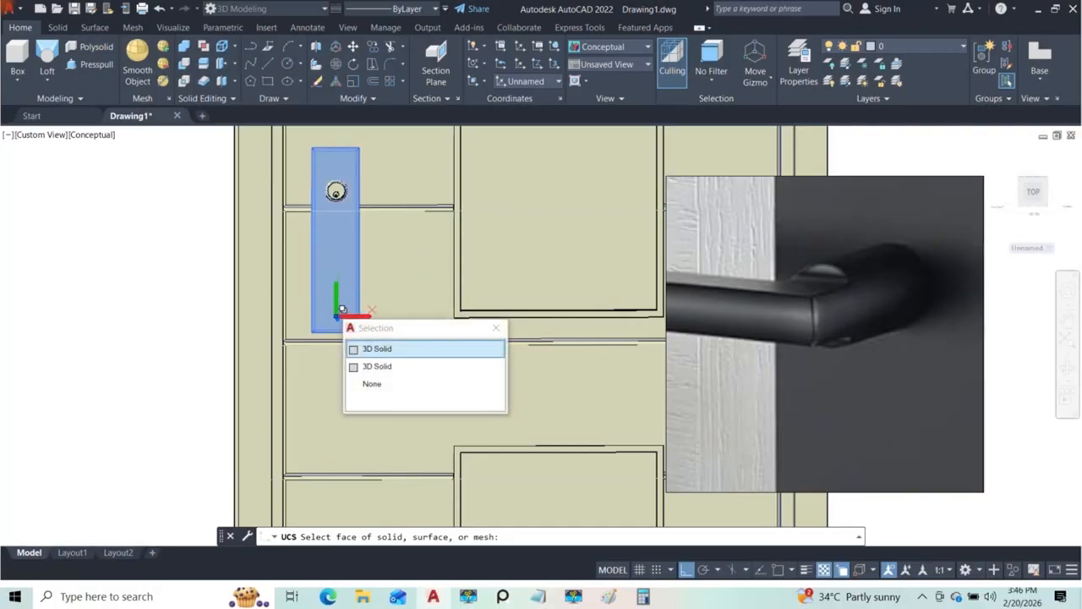
pyautogui.click(376, 348)
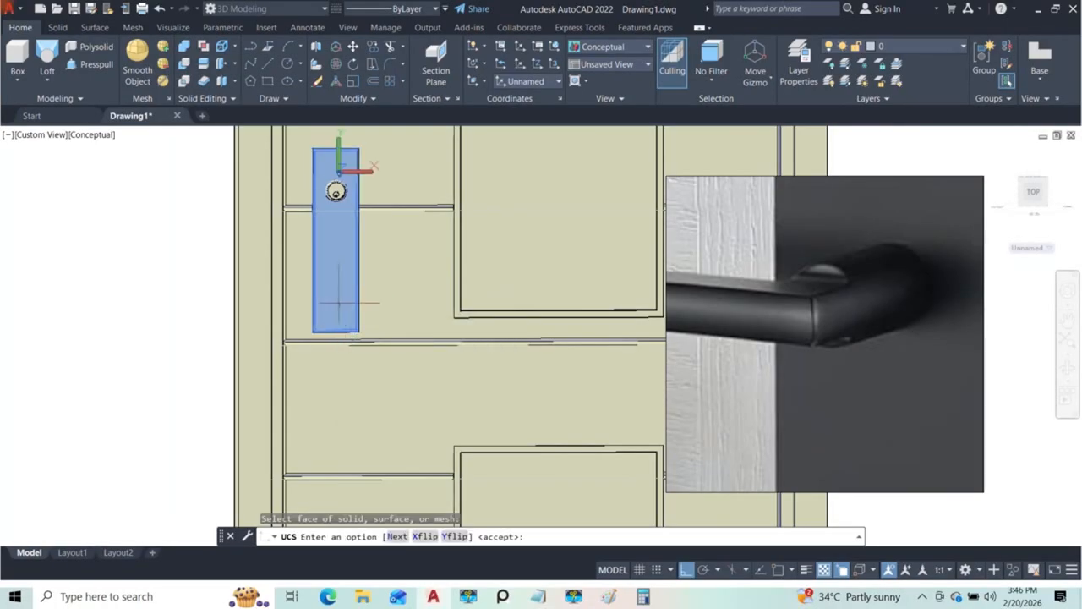
pyautogui.press('Return')
pyautogui.scroll(3, 279, 289)
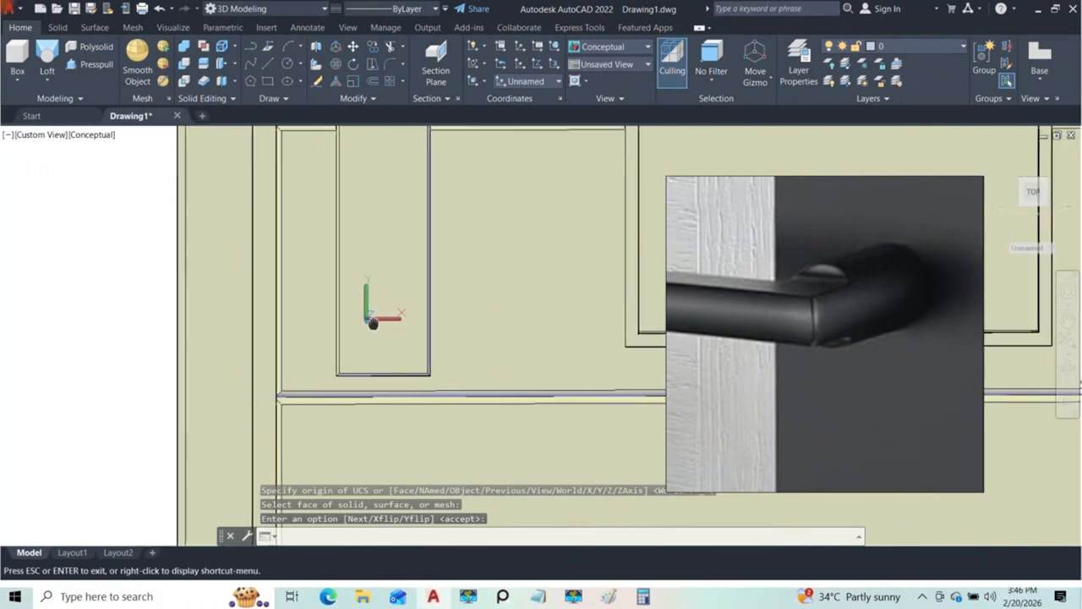
# Step: Set the Front view and frame the lower end of the handle plate
pyautogui.click(46, 135)
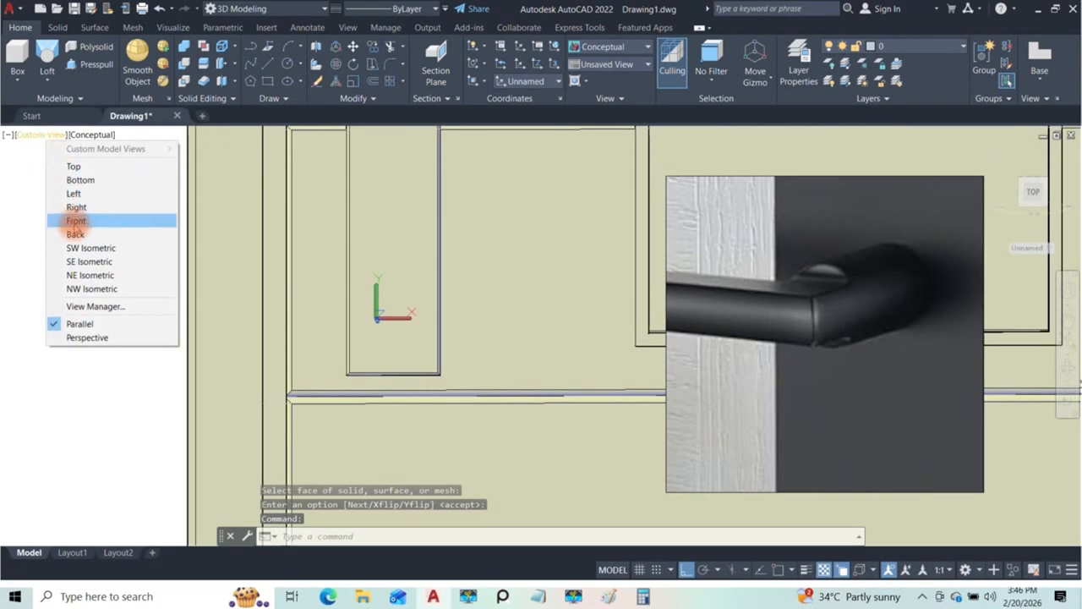
pyautogui.click(68, 221)
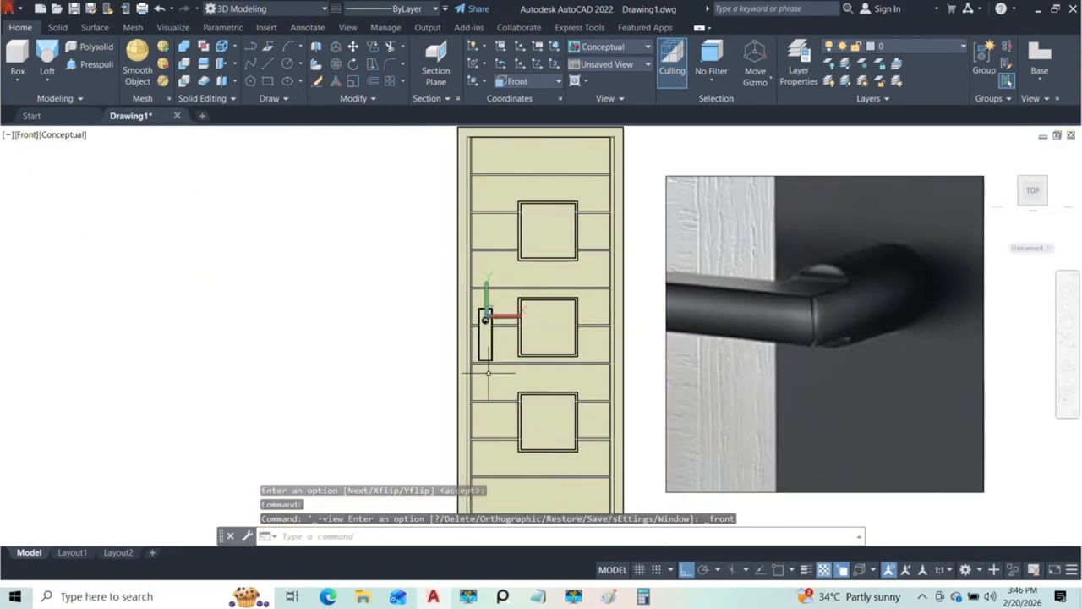
pyautogui.scroll(6, 482, 378)
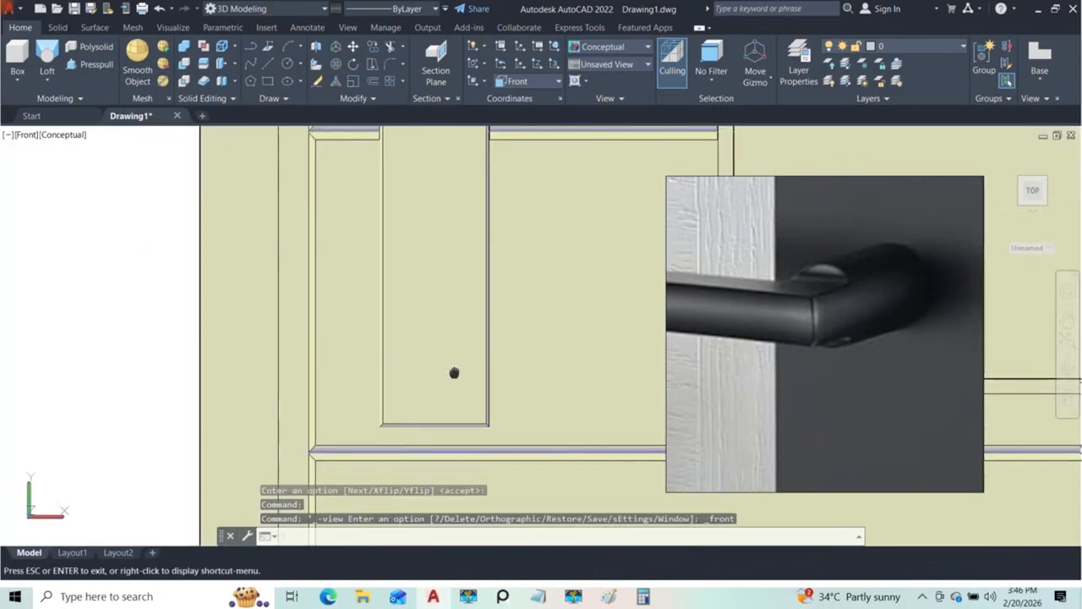
# Step: Draw a circle of about 12.7 radius on the front face of the handle plate near its lower end
pyautogui.click(301, 66)
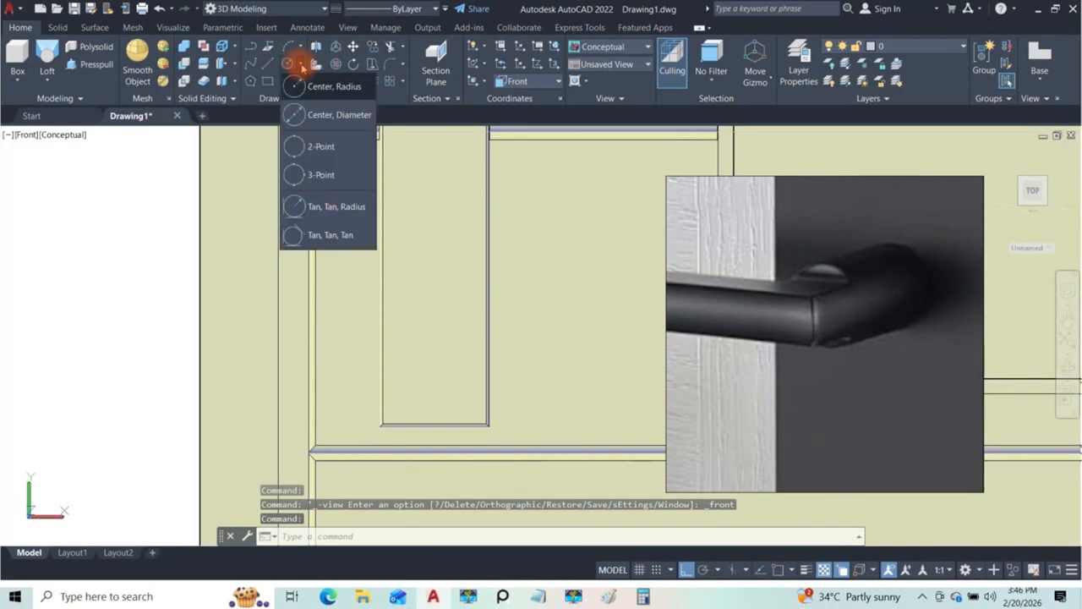
pyautogui.click(311, 85)
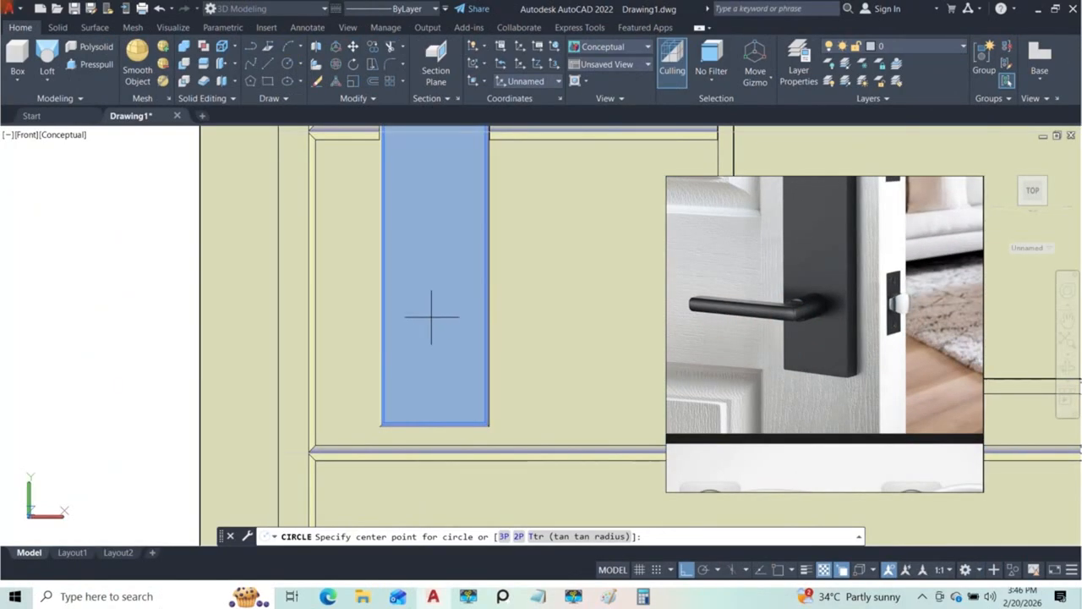
pyautogui.scroll(-3, 432, 317)
pyautogui.scroll(3, 432, 318)
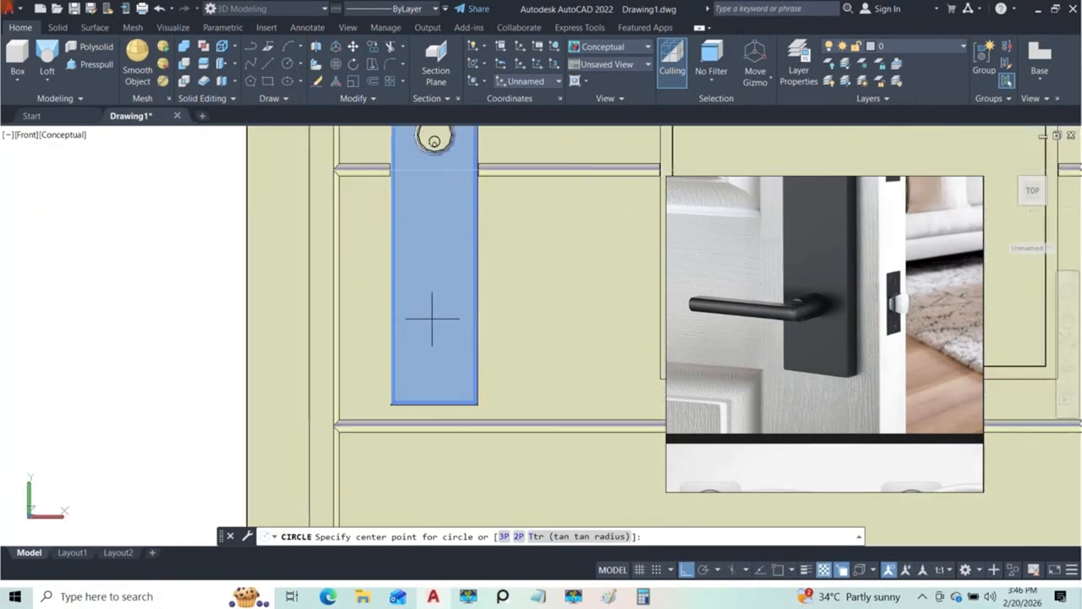
pyautogui.click(432, 313)
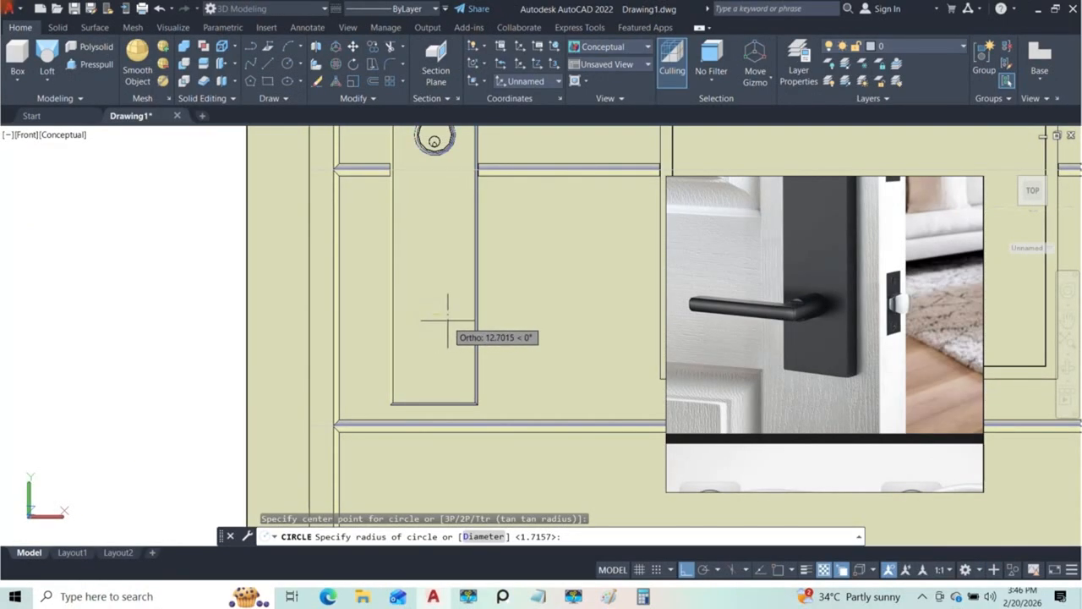
pyautogui.click(448, 320)
pyautogui.moveTo(471, 333)
pyautogui.keyDown('shift'); pyautogui.mouseDown(button='middle')
pyautogui.moveTo(415, 346)
pyautogui.moveTo(350, 381)
pyautogui.moveTo(470, 406)
pyautogui.moveTo(473, 322)
pyautogui.moveTo(457, 360)
pyautogui.mouseUp(button='middle'); pyautogui.keyUp('shift')
pyautogui.scroll(5, 449, 322)
pyautogui.scroll(-4, 453, 311)
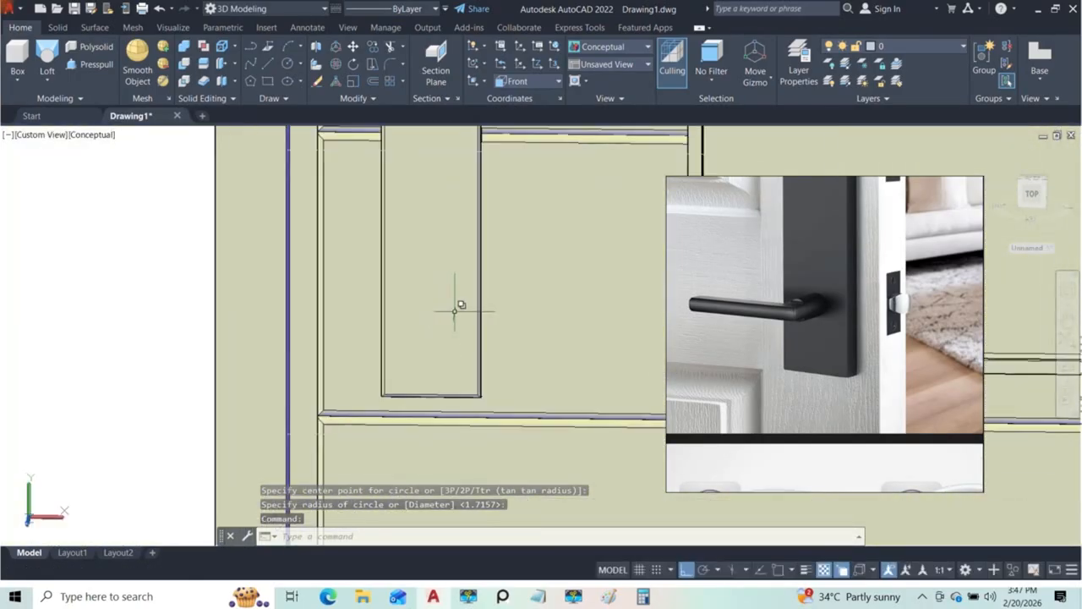
# Step: Switch the visual style to X-Ray and presspull the circle outward from the handle plate into a cylinder
pyautogui.click(95, 136)
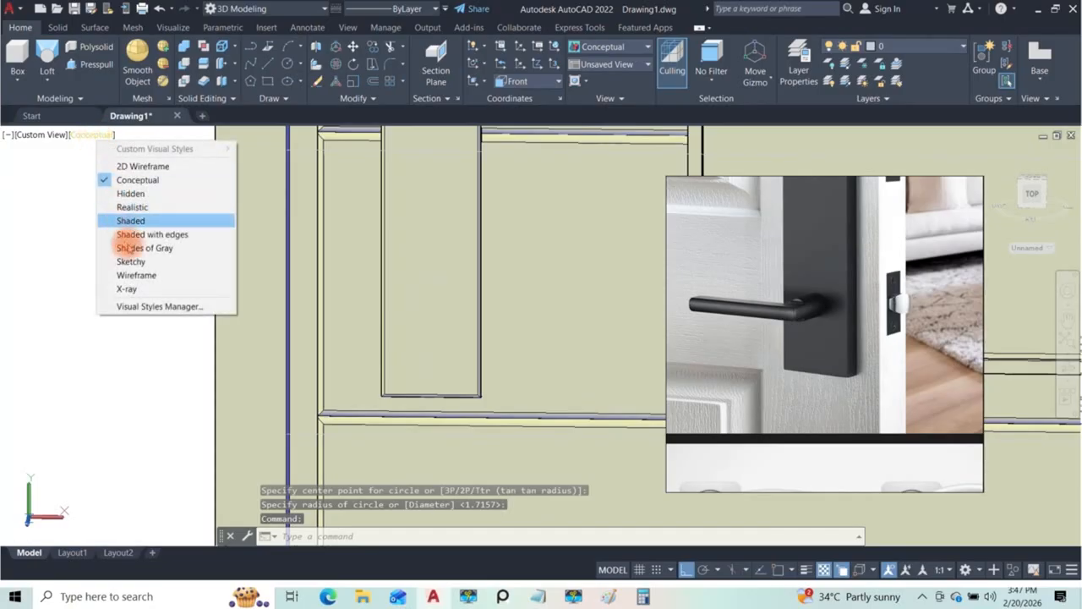
pyautogui.click(127, 289)
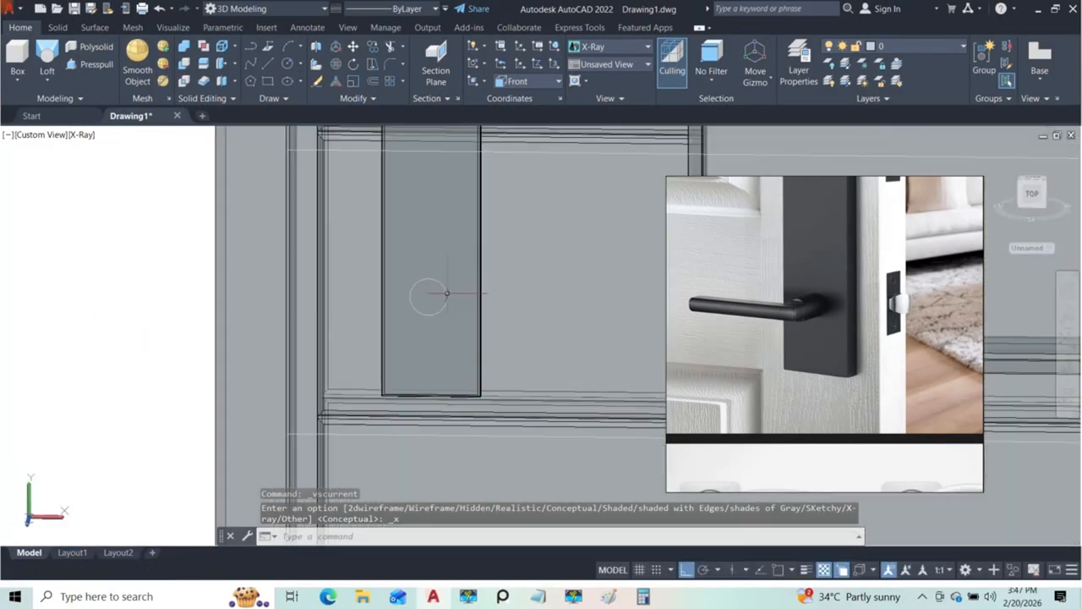
pyautogui.moveTo(451, 290)
pyautogui.keyDown('shift'); pyautogui.mouseDown(button='middle')
pyautogui.moveTo(434, 293)
pyautogui.moveTo(445, 276)
pyautogui.mouseUp(button='middle'); pyautogui.keyUp('shift')
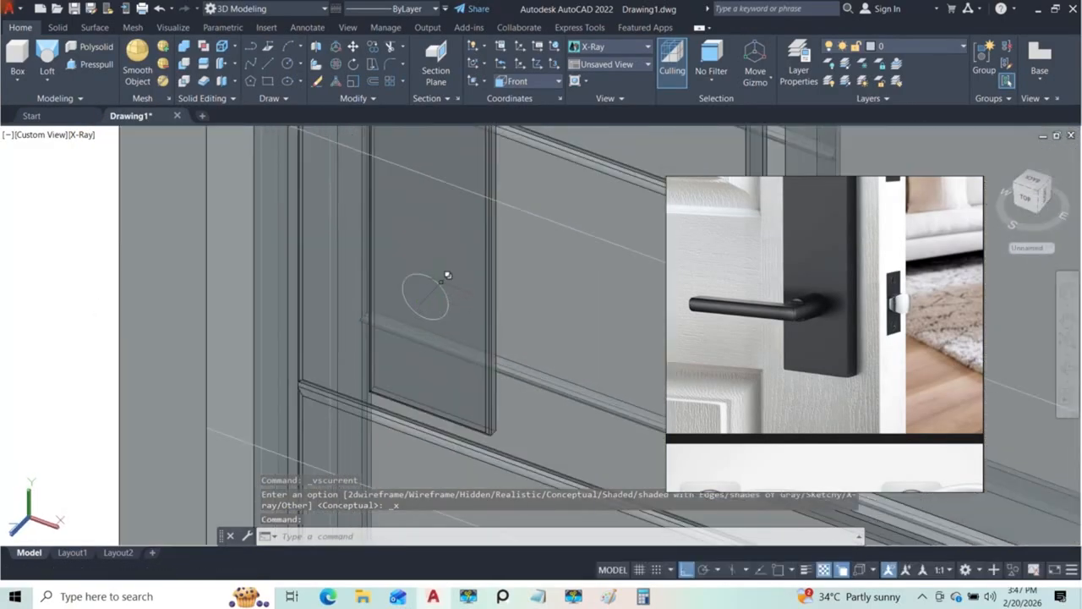
pyautogui.click(91, 66)
pyautogui.click(422, 296)
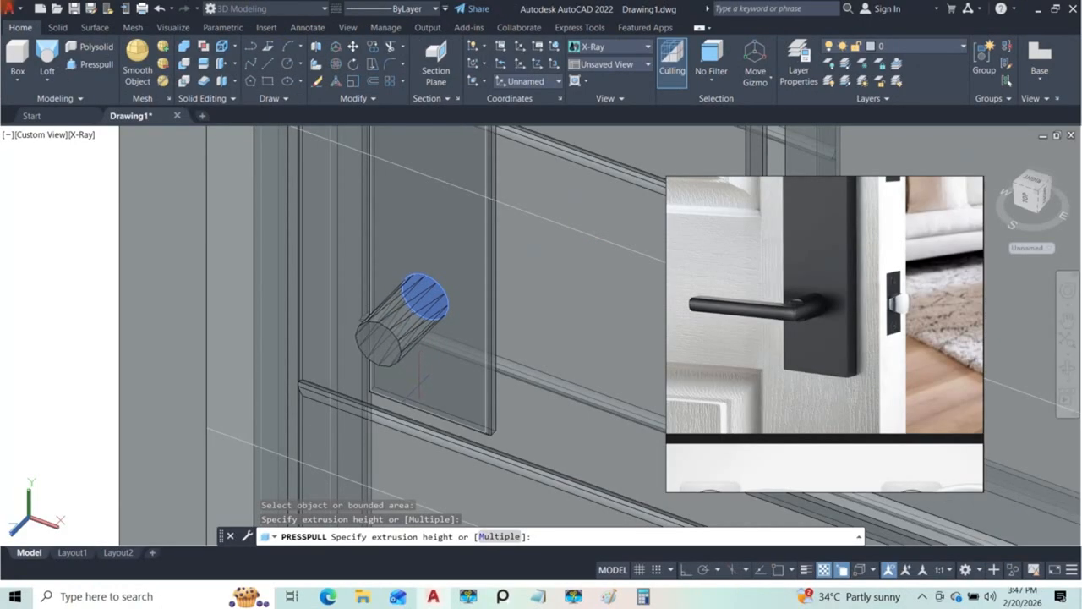
pyautogui.click(417, 382)
pyautogui.keyDown('shift'); pyautogui.moveTo(417, 382); pyautogui.dragTo(483, 290, button='middle'); pyautogui.keyUp('shift')
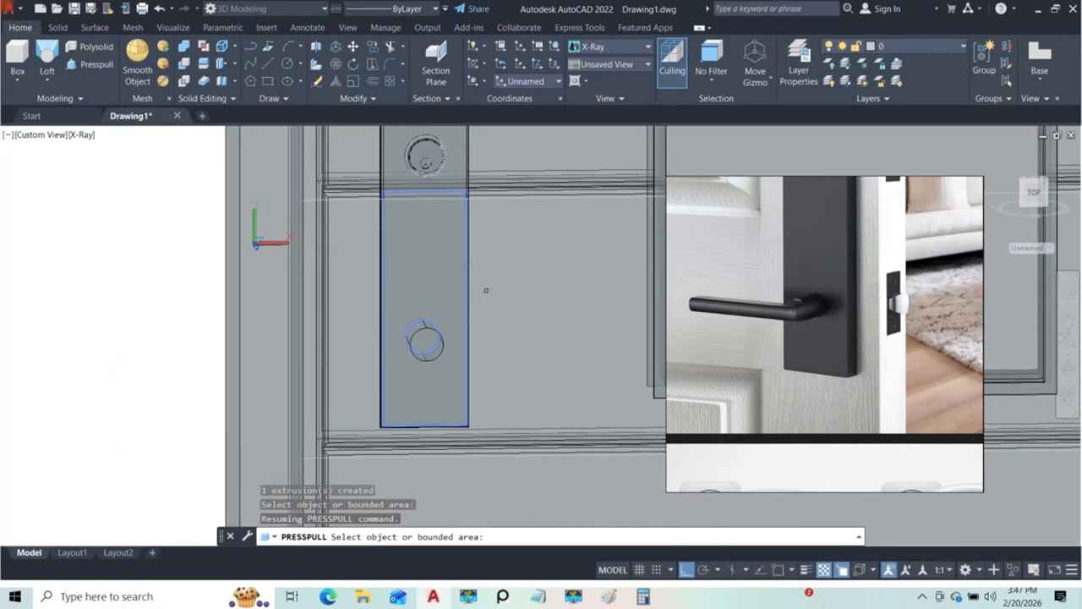
pyautogui.moveTo(426, 342)
pyautogui.keyDown('shift'); pyautogui.mouseDown(button='middle')
pyautogui.moveTo(478, 423)
pyautogui.moveTo(553, 370)
pyautogui.moveTo(451, 323)
pyautogui.moveTo(341, 348)
pyautogui.moveTo(309, 394)
pyautogui.moveTo(445, 411)
pyautogui.moveTo(439, 338)
pyautogui.moveTo(416, 321)
pyautogui.moveTo(432, 359)
pyautogui.mouseUp(button='middle'); pyautogui.keyUp('shift')
pyautogui.press('Escape')
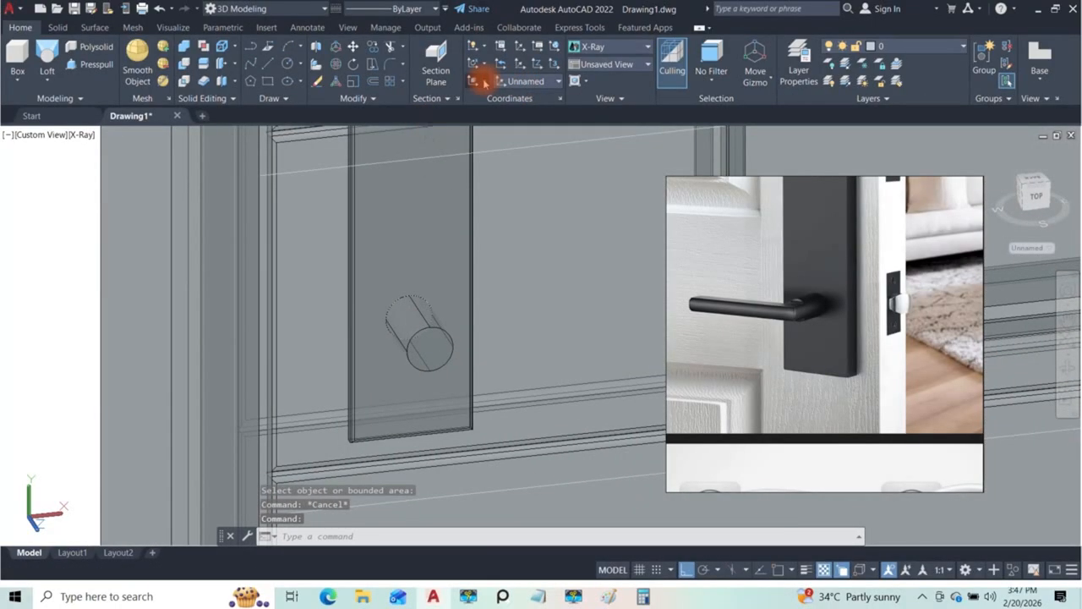
# Step: Align the UCS to the cylinder's end face and set the Front view on it
pyautogui.click(479, 81)
pyautogui.click(480, 160)
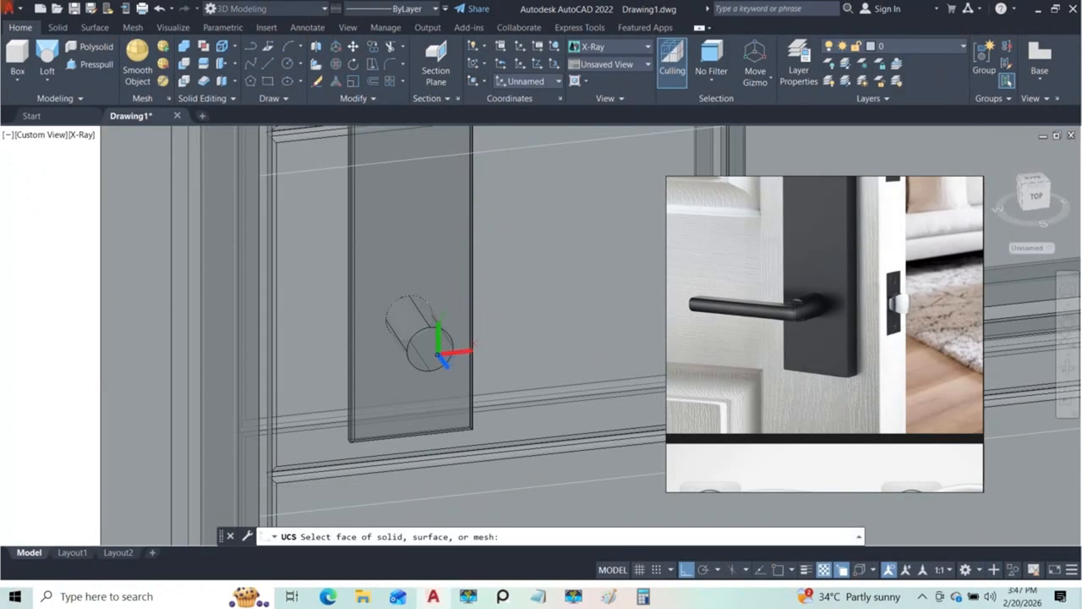
pyautogui.click(431, 348)
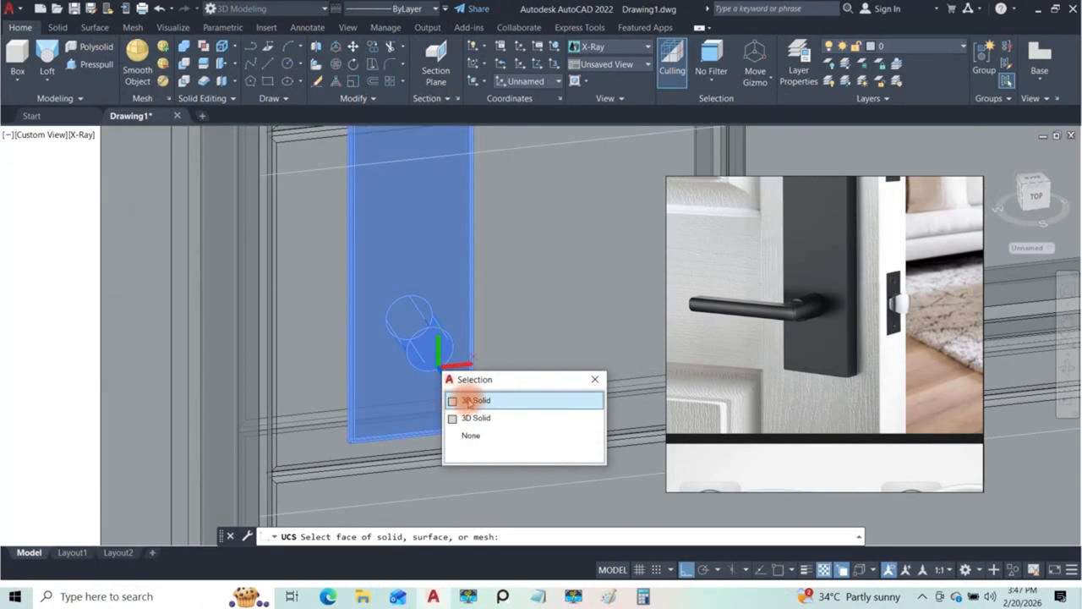
pyautogui.click(467, 402)
pyautogui.press('Return')
pyautogui.keyDown('shift'); pyautogui.moveTo(434, 323); pyautogui.dragTo(371, 261, button='middle'); pyautogui.keyUp('shift')
pyautogui.click(29, 135)
pyautogui.click(60, 220)
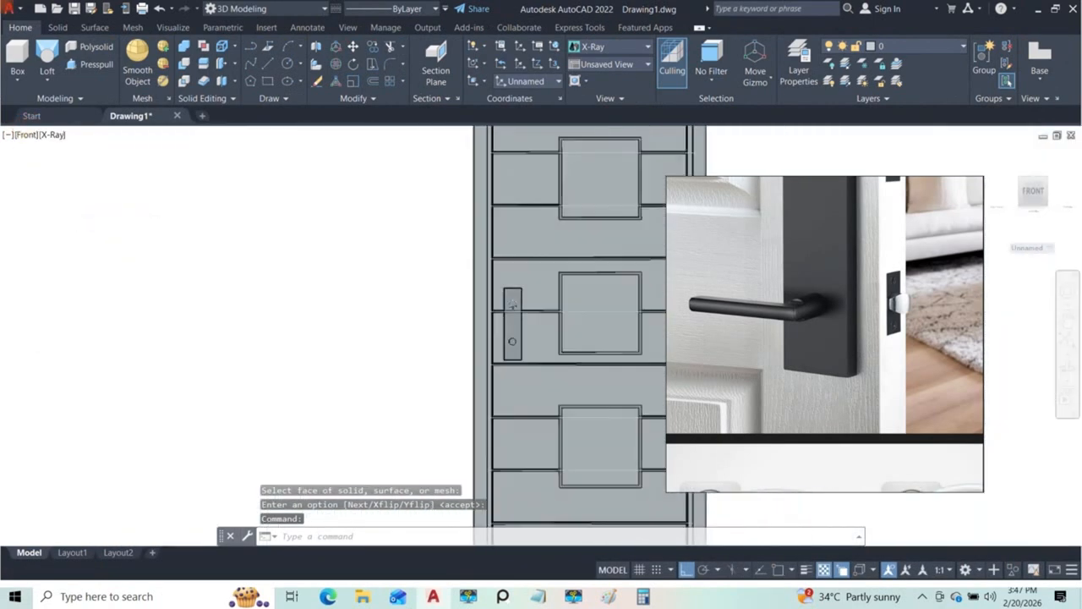
pyautogui.scroll(6, 499, 346)
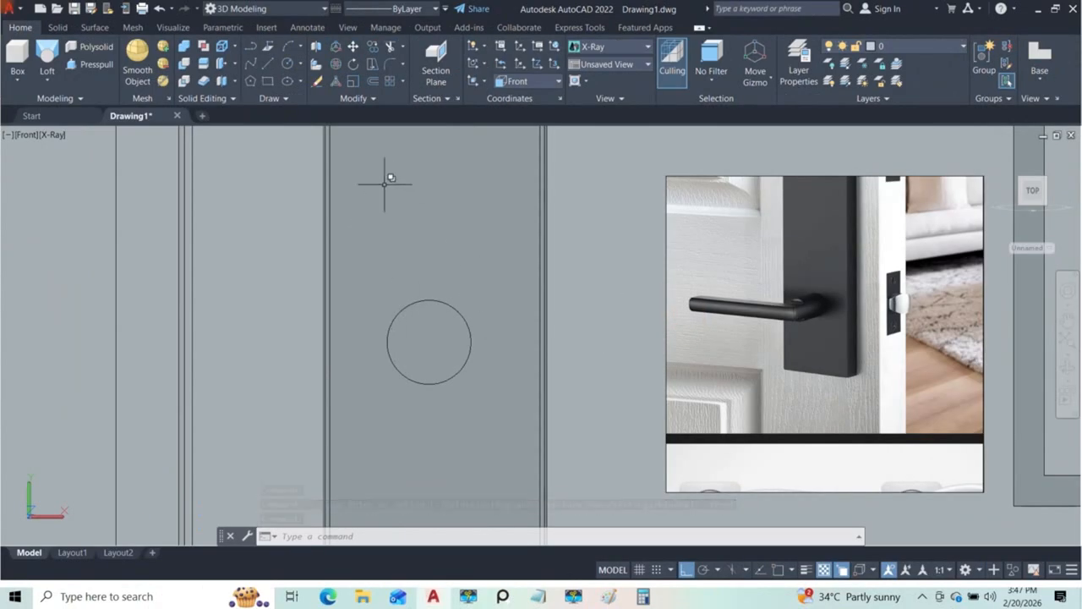
# Step: Draw a thin horizontal rectangle inside the upper part of the cylinder's circular end face
pyautogui.click(269, 82)
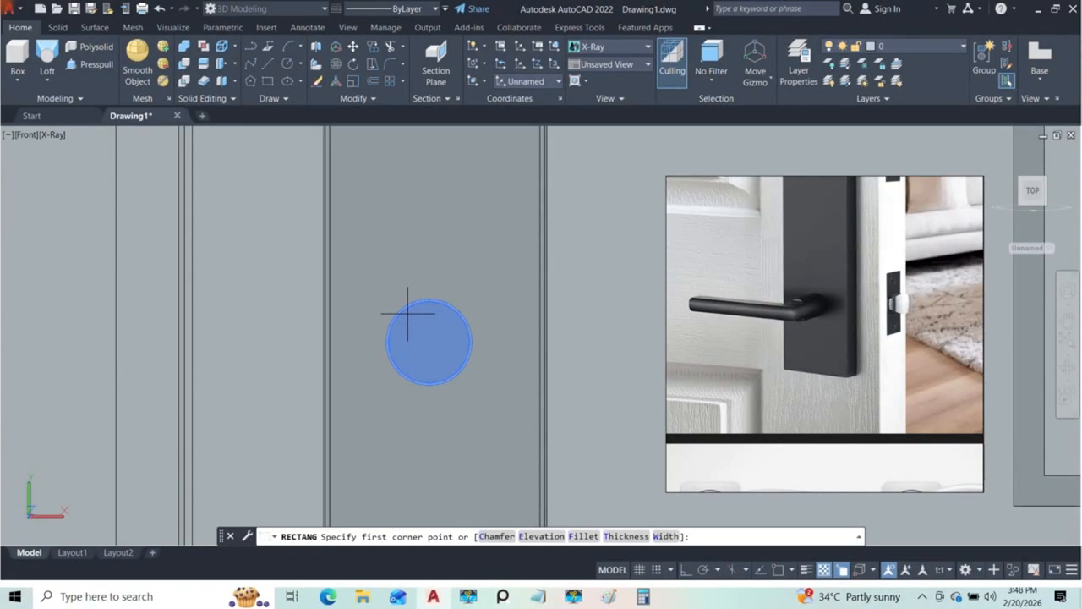
pyautogui.click(408, 313)
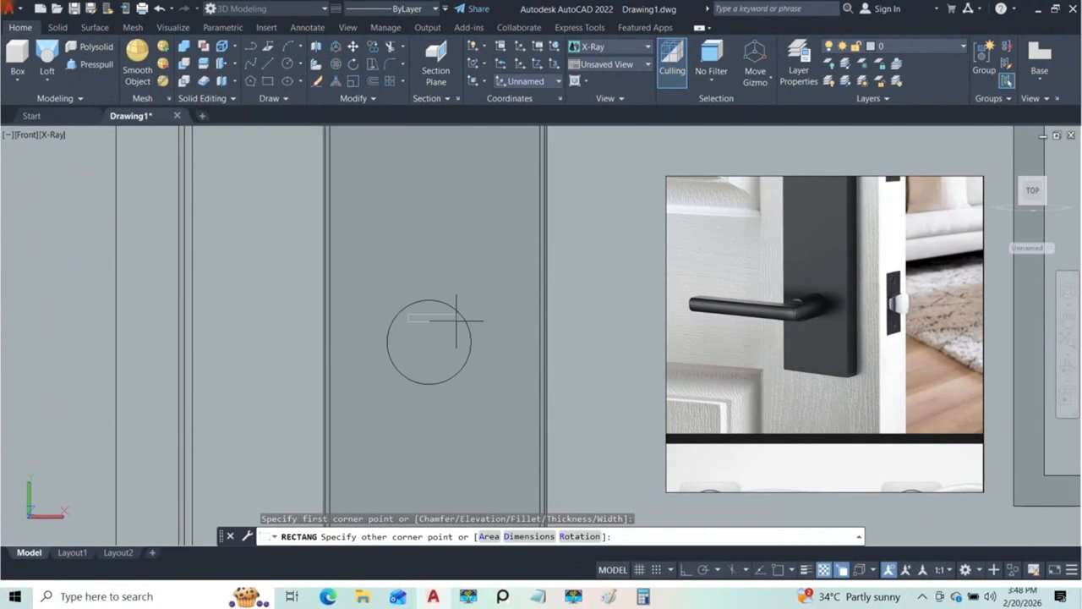
pyautogui.click(451, 320)
pyautogui.press('F8')
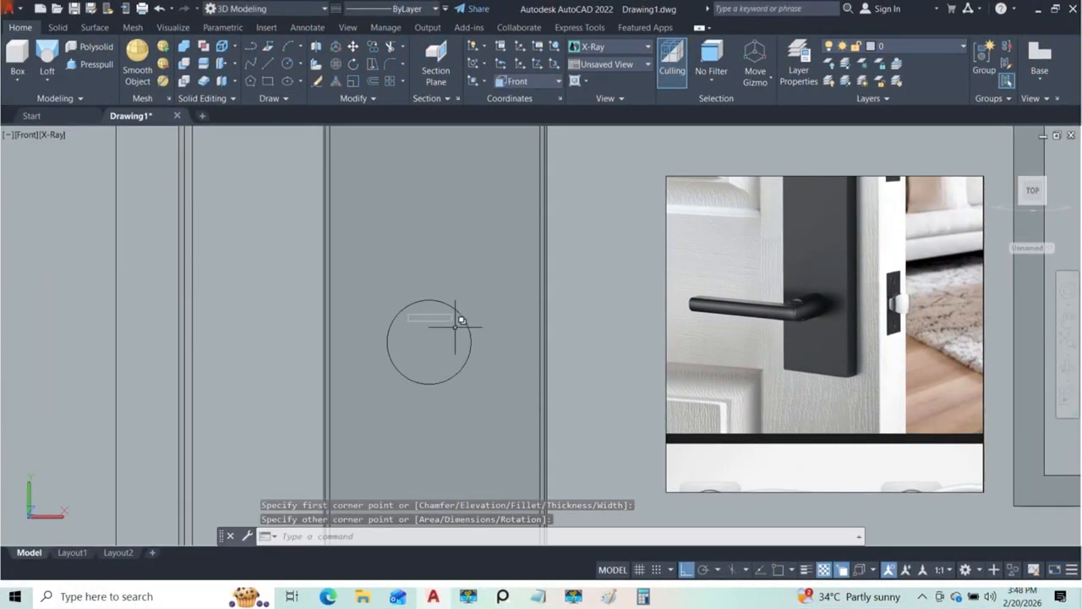
# Step: Stretch the rectangle's edges so it extends above the circle and past its upper arc on both sides
pyautogui.click(441, 317)
pyautogui.scroll(3, 447, 313)
pyautogui.click(488, 382)
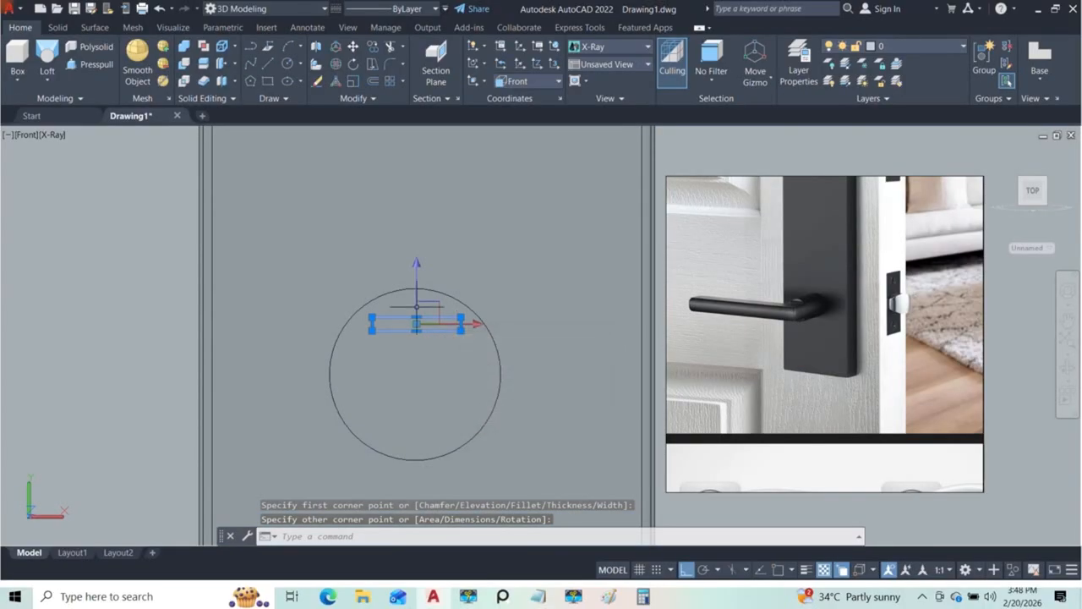
pyautogui.click(417, 320)
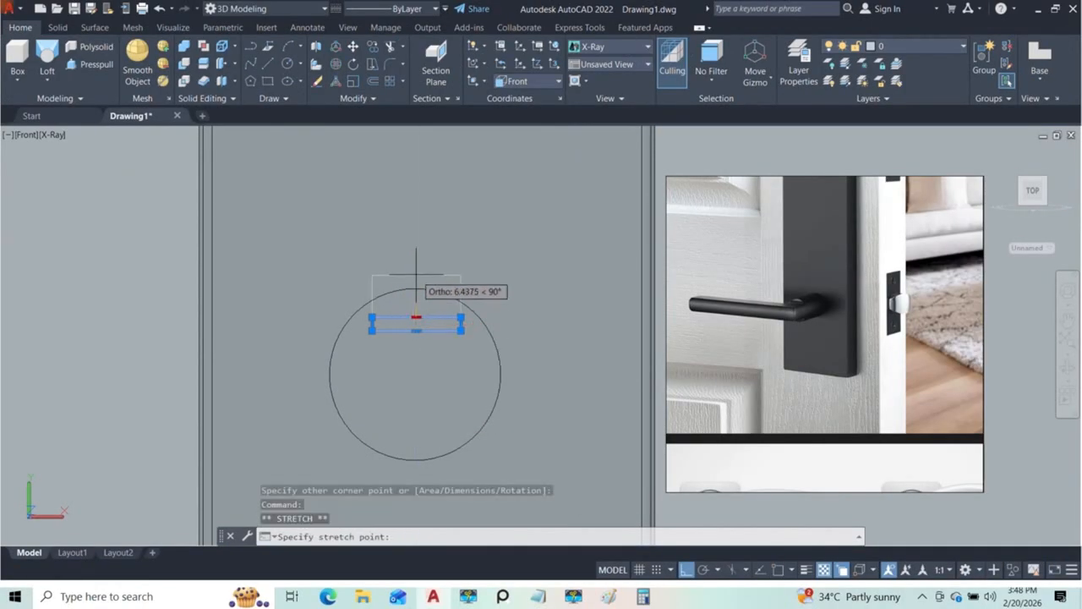
pyautogui.click(419, 328)
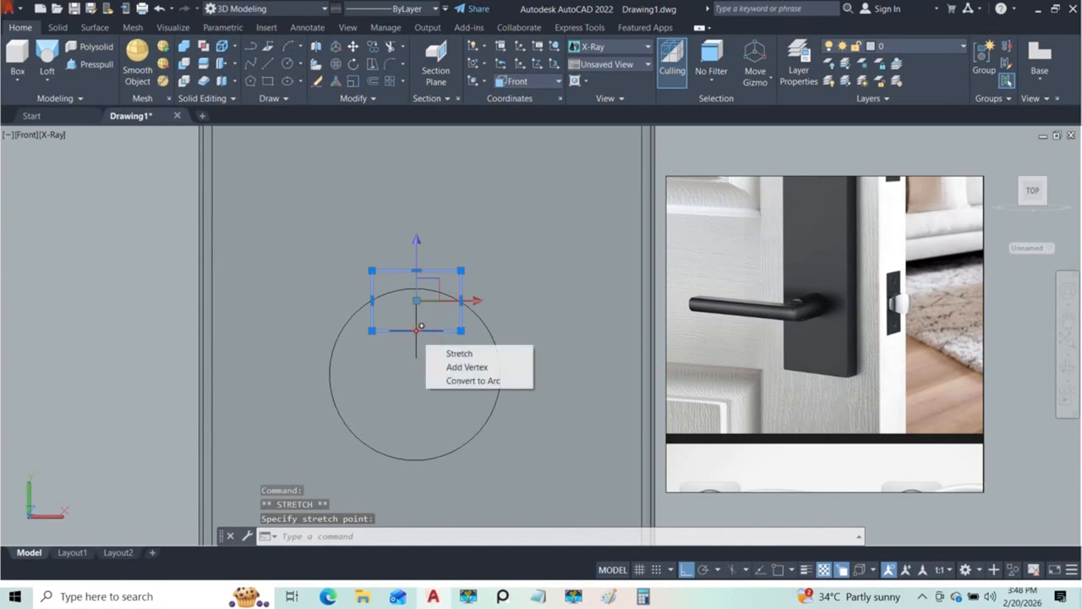
pyautogui.click(416, 331)
pyautogui.click(415, 319)
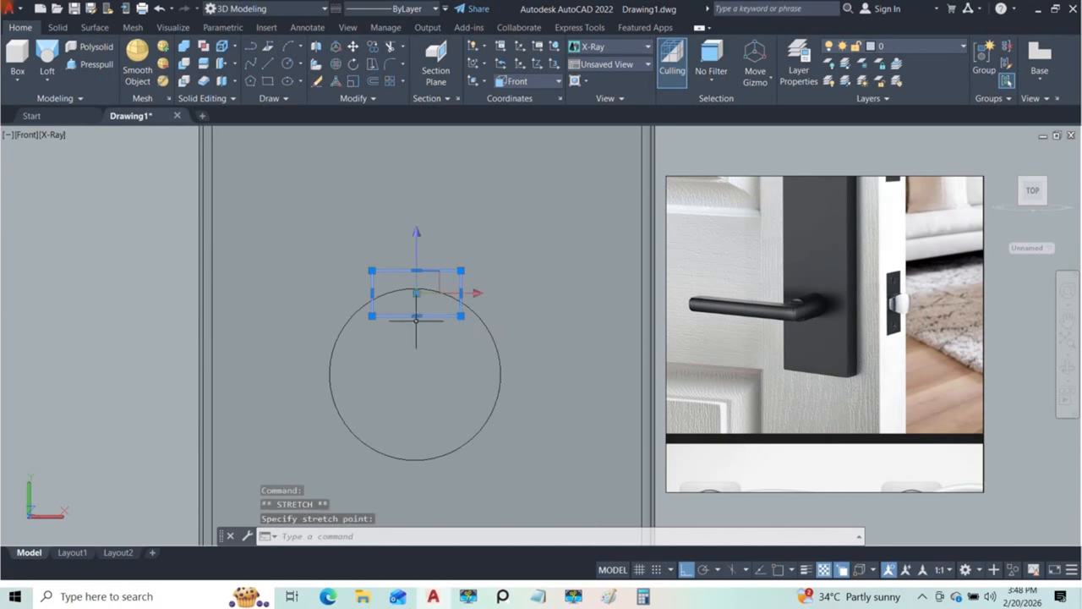
pyautogui.click(461, 293)
pyautogui.click(523, 293)
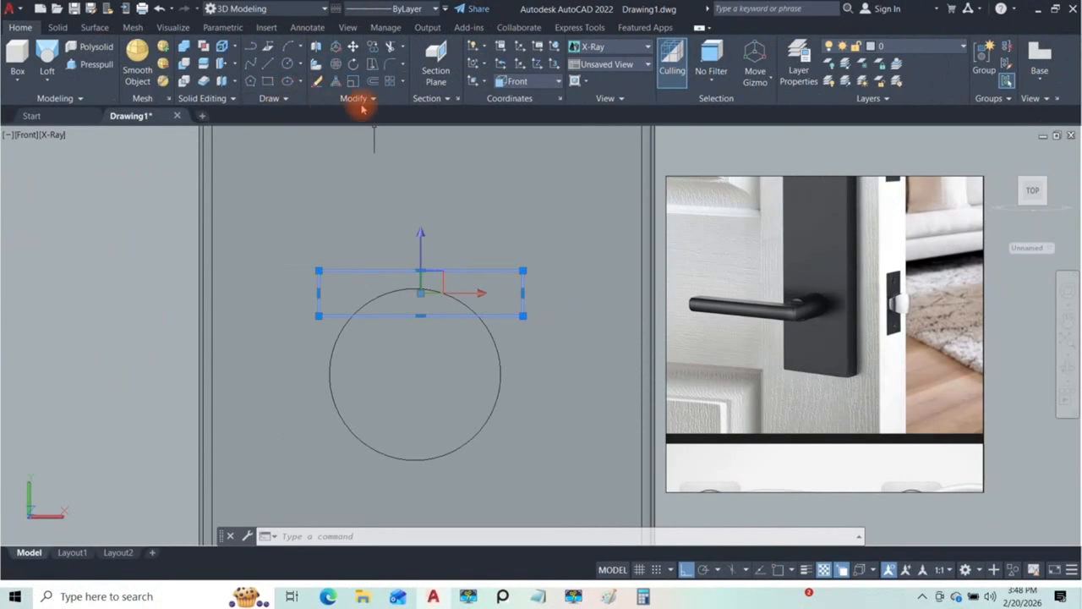
# Step: Mirror the rectangle about the circle's horizontal centreline, keeping the source rectangle
pyautogui.write('mi')
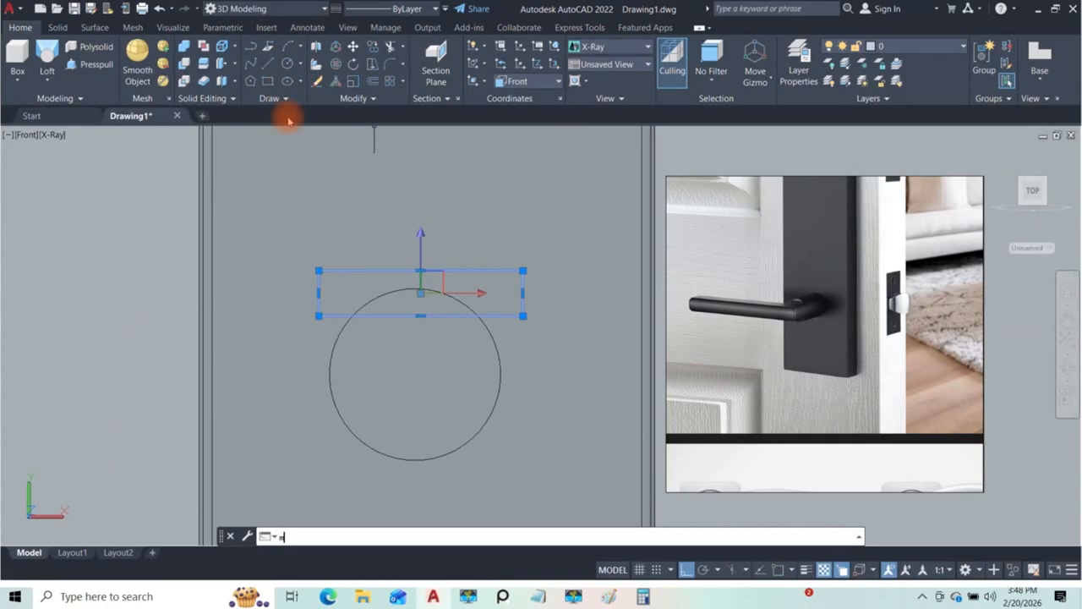
pyautogui.press('Return')
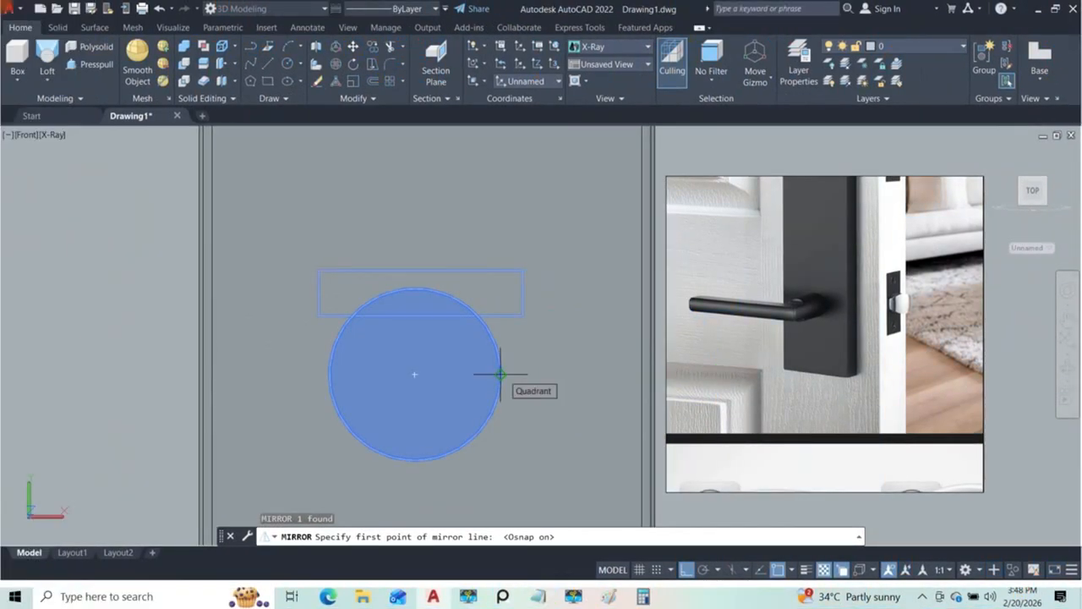
pyautogui.click(501, 375)
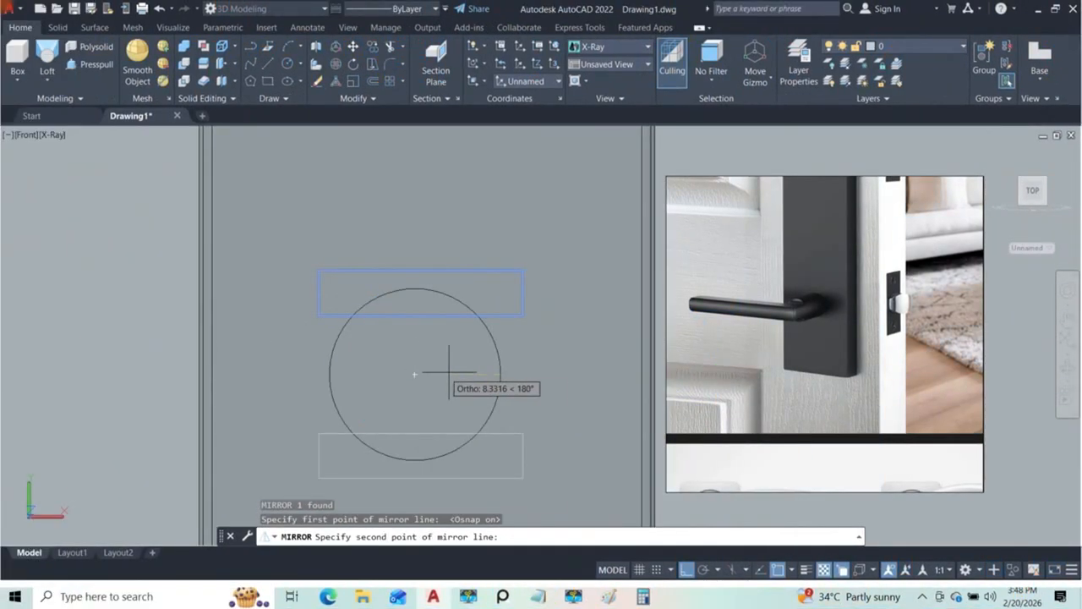
pyautogui.click(328, 370)
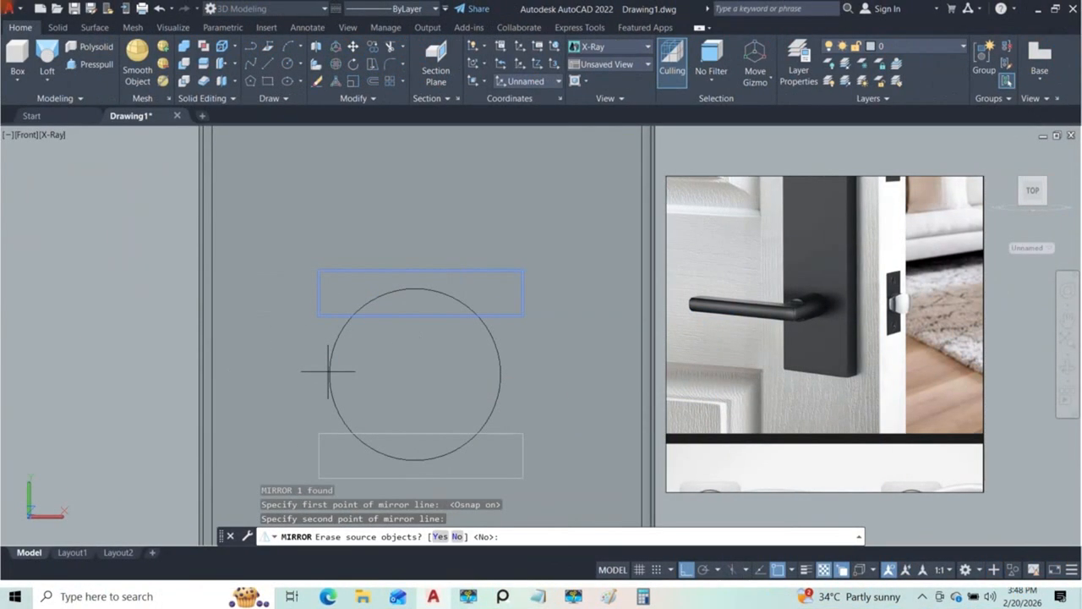
pyautogui.press('Return')
# Step: Try to presspull the upper rectangle by -40 back along the cylinder
pyautogui.scroll(-4, 410, 370)
pyautogui.moveTo(413, 371)
pyautogui.keyDown('shift'); pyautogui.mouseDown(button='middle')
pyautogui.moveTo(480, 425)
pyautogui.moveTo(549, 447)
pyautogui.moveTo(515, 447)
pyautogui.moveTo(470, 389)
pyautogui.moveTo(507, 375)
pyautogui.mouseUp(button='middle'); pyautogui.keyUp('shift')
pyautogui.scroll(2, 468, 377)
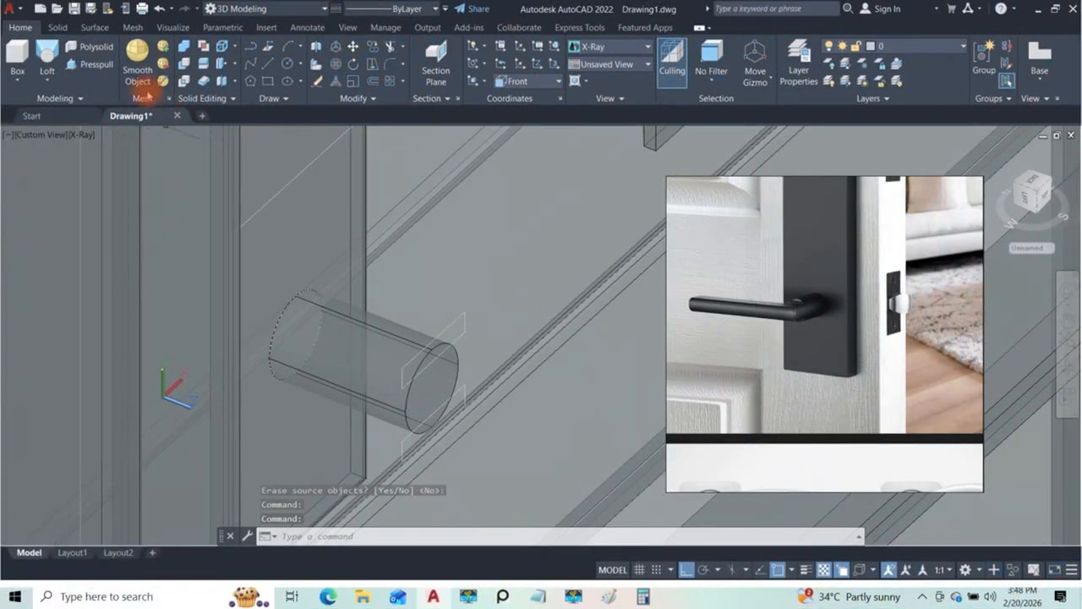
pyautogui.click(90, 64)
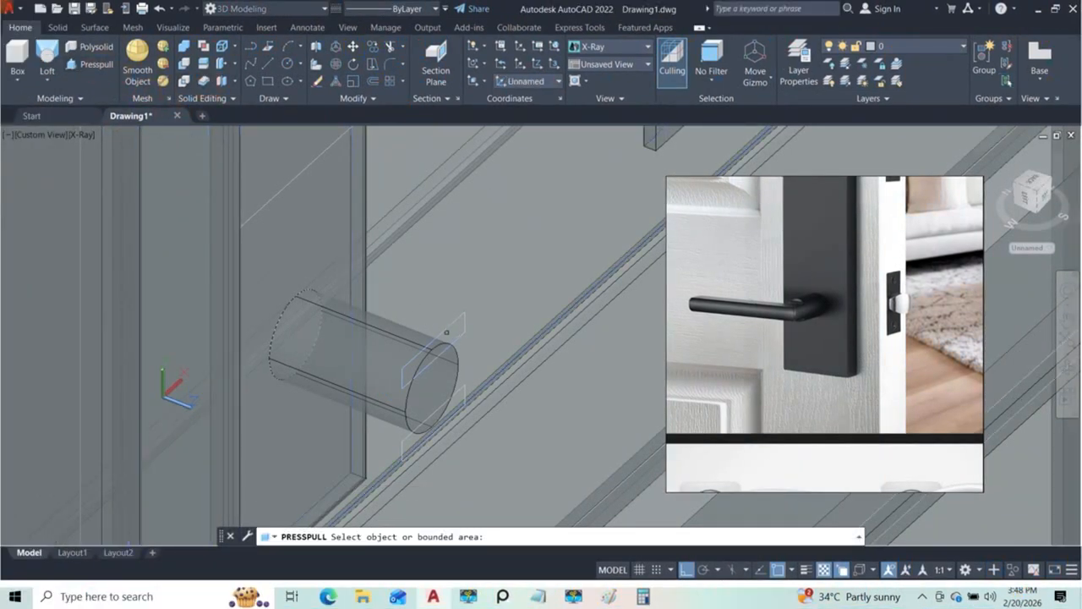
pyautogui.click(453, 323)
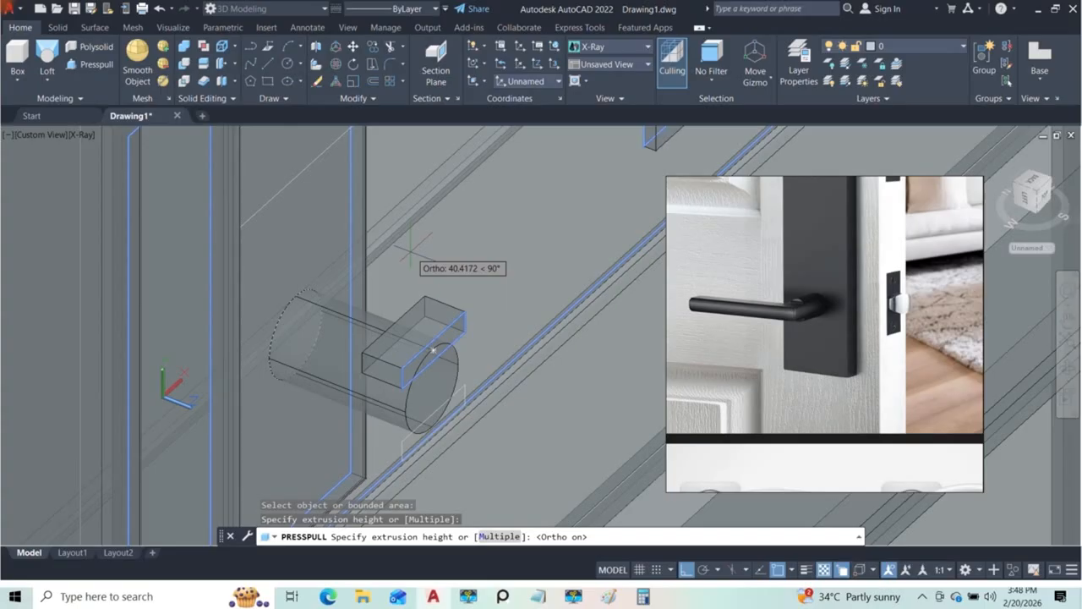
pyautogui.press('Return')
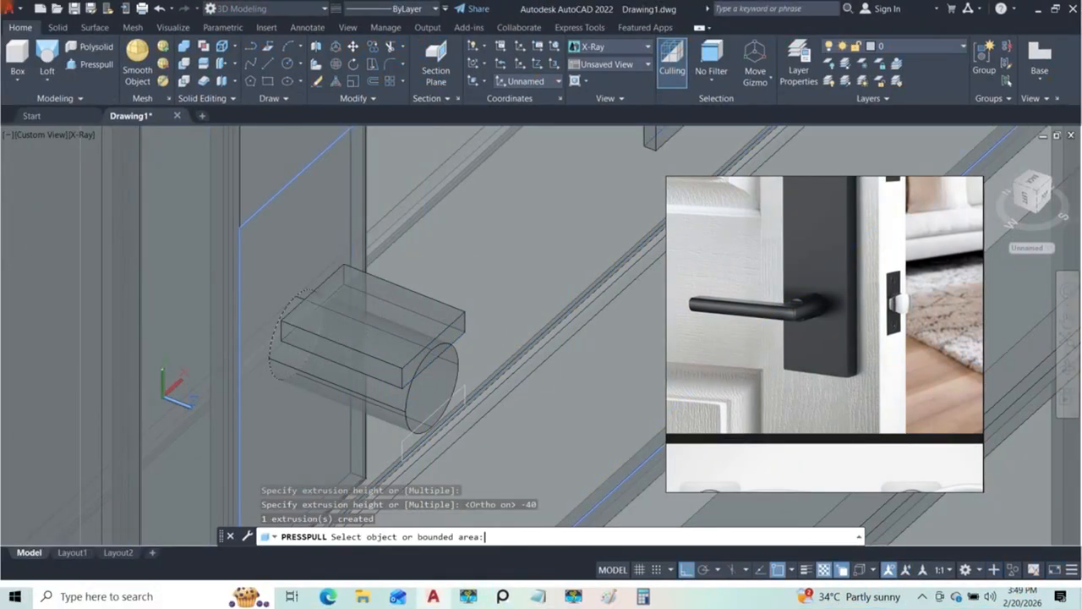
# Step: Leave the Presspull command and undo the extrusion of the upper rectangle
pyautogui.keyDown('shift'); pyautogui.moveTo(377, 267); pyautogui.dragTo(387, 315, button='middle'); pyautogui.keyUp('shift')
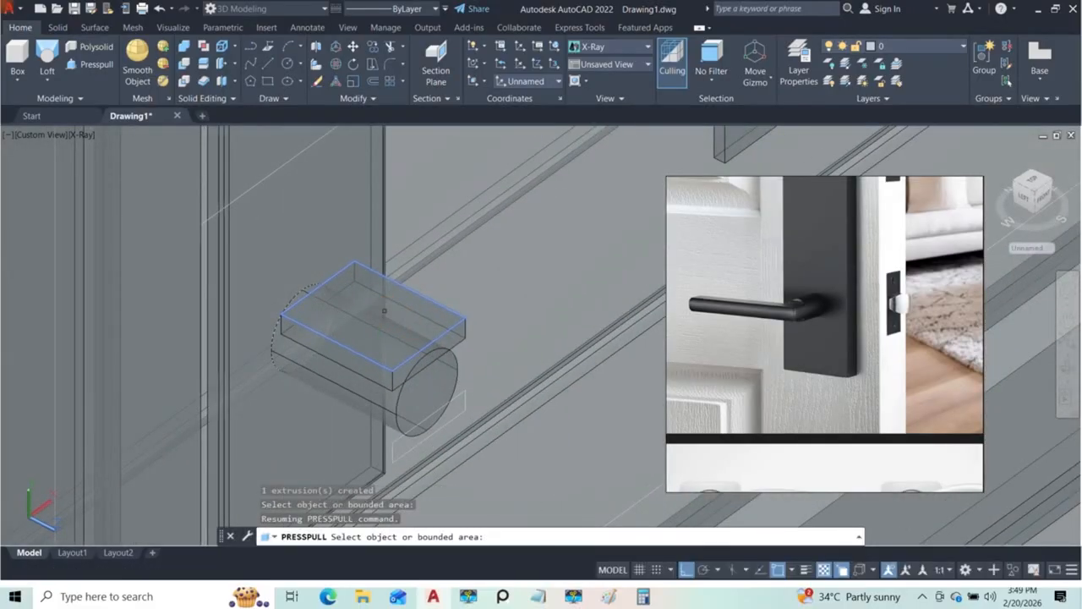
pyautogui.hotkey('ctrl', 'z')
pyautogui.hotkey('ctrl', 'z')
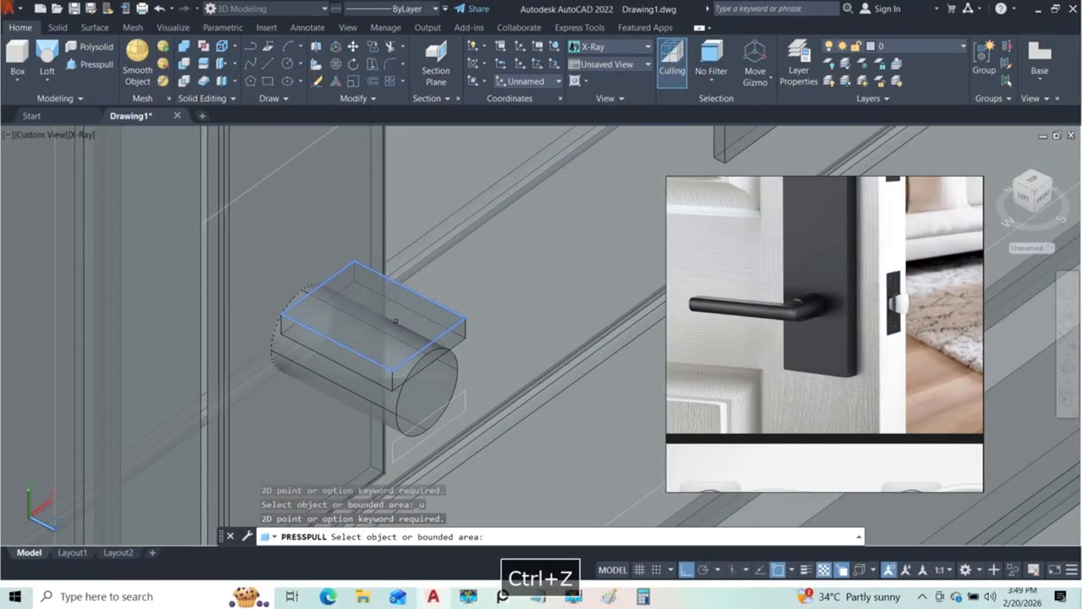
pyautogui.press('Escape')
pyautogui.hotkey('ctrl', 'z')
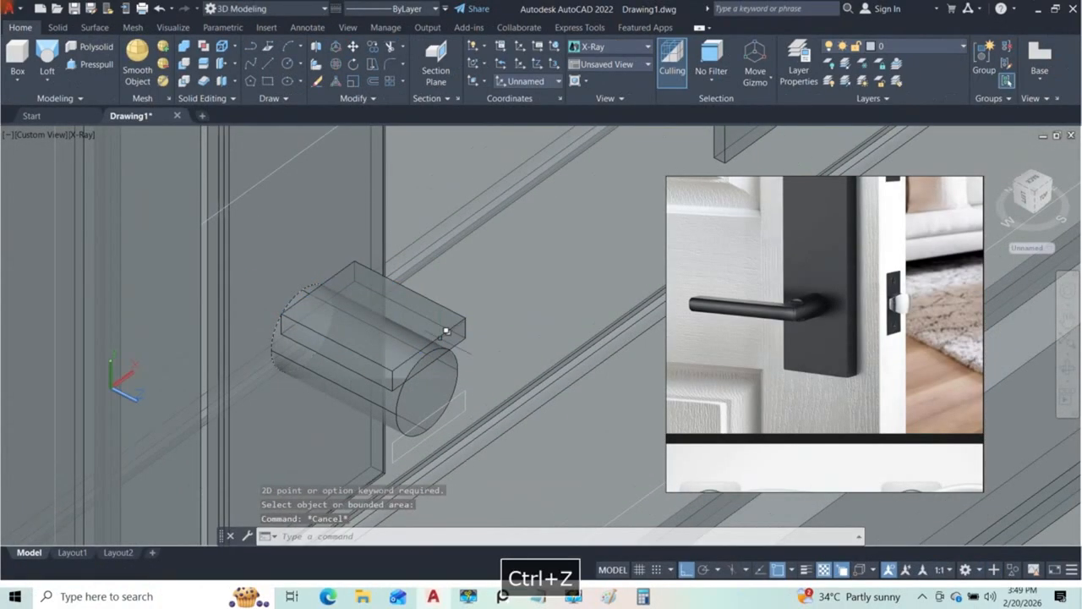
pyautogui.keyDown('shift'); pyautogui.moveTo(448, 357); pyautogui.dragTo(317, 334, button='middle'); pyautogui.keyUp('shift')
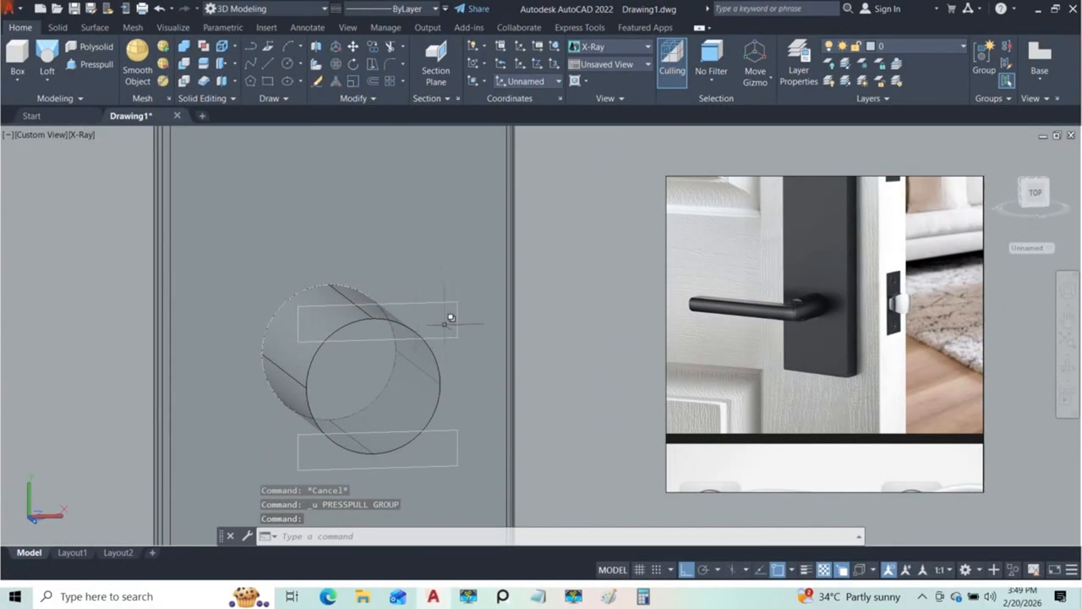
# Step: In the front view, draw a circle centred on the cylinder's end face and matching its outline
pyautogui.keyDown('shift'); pyautogui.moveTo(440, 369); pyautogui.dragTo(461, 324, button='middle'); pyautogui.keyUp('shift')
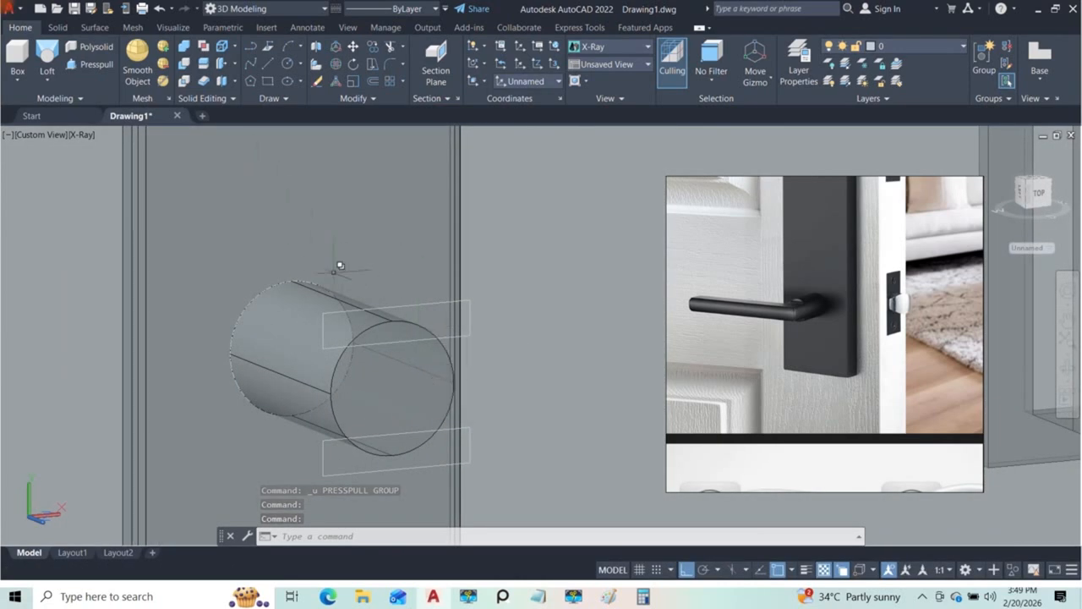
pyautogui.click(42, 134)
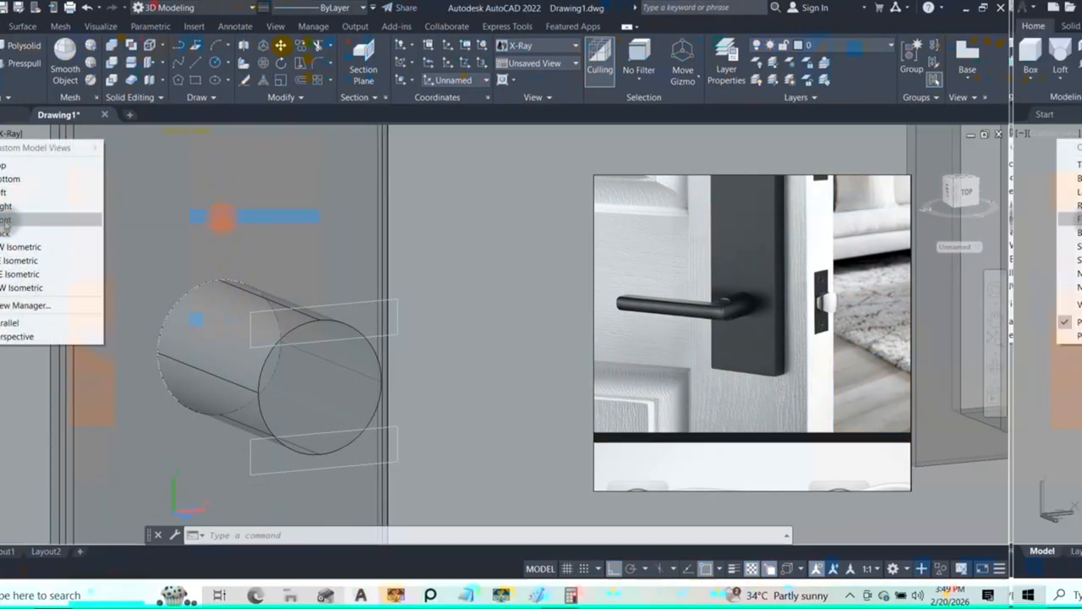
pyautogui.click(5, 220)
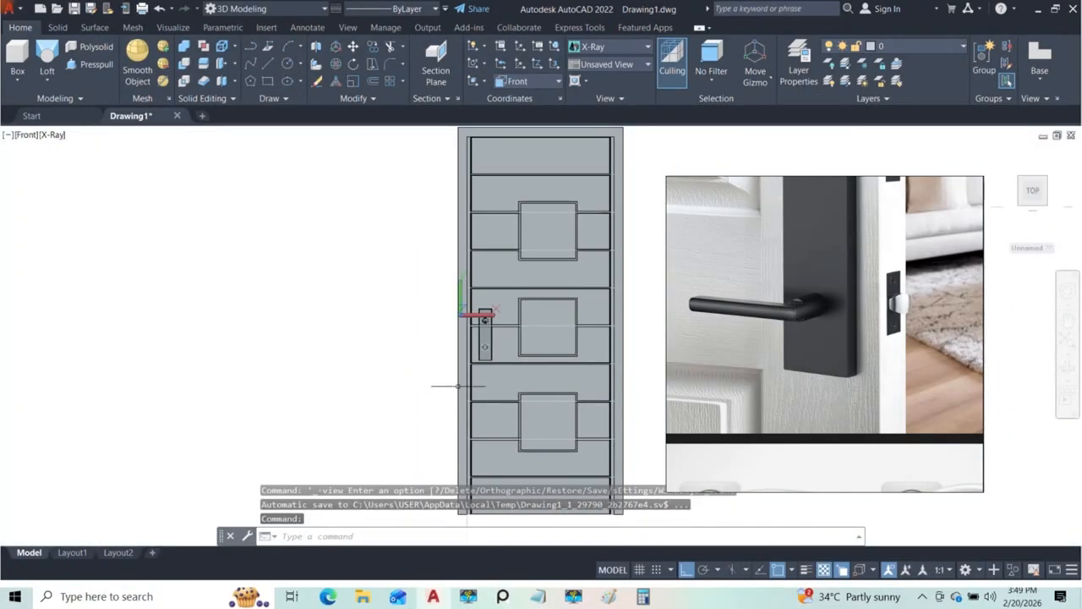
pyautogui.scroll(8, 494, 326)
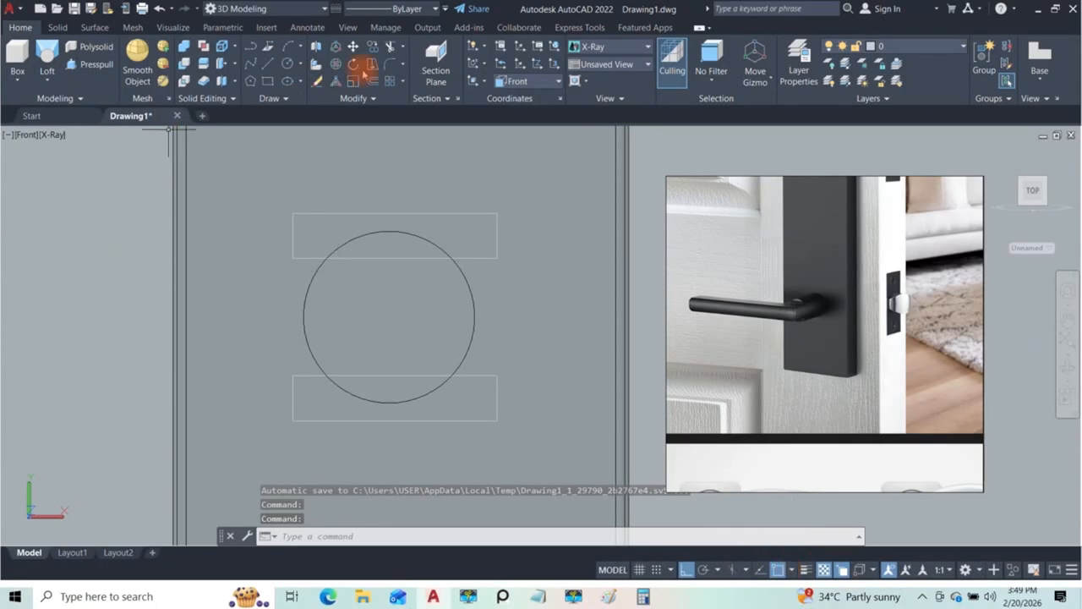
pyautogui.click(288, 64)
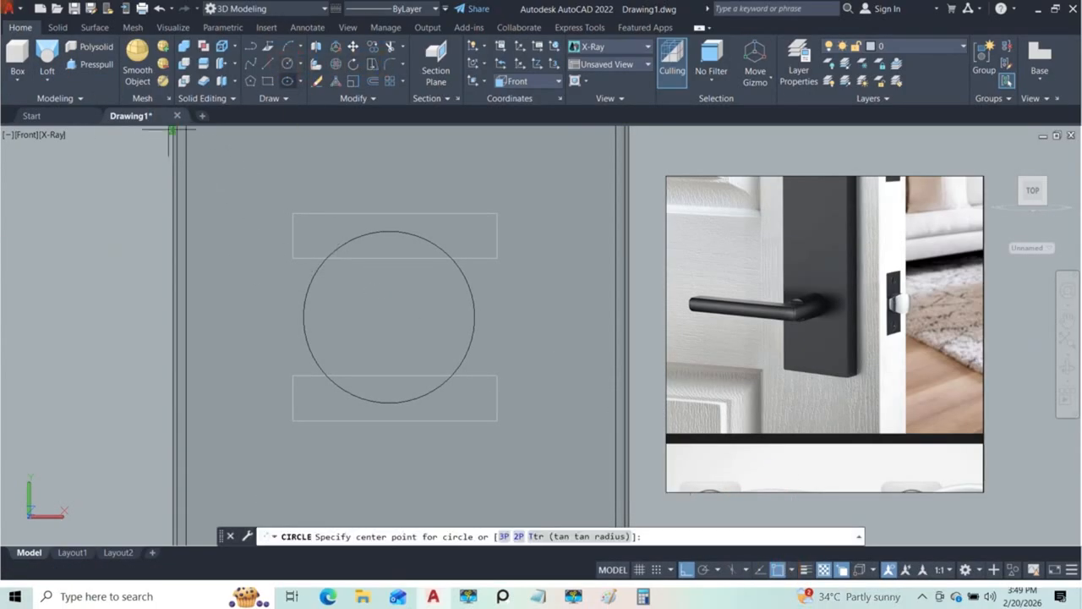
pyautogui.click(389, 316)
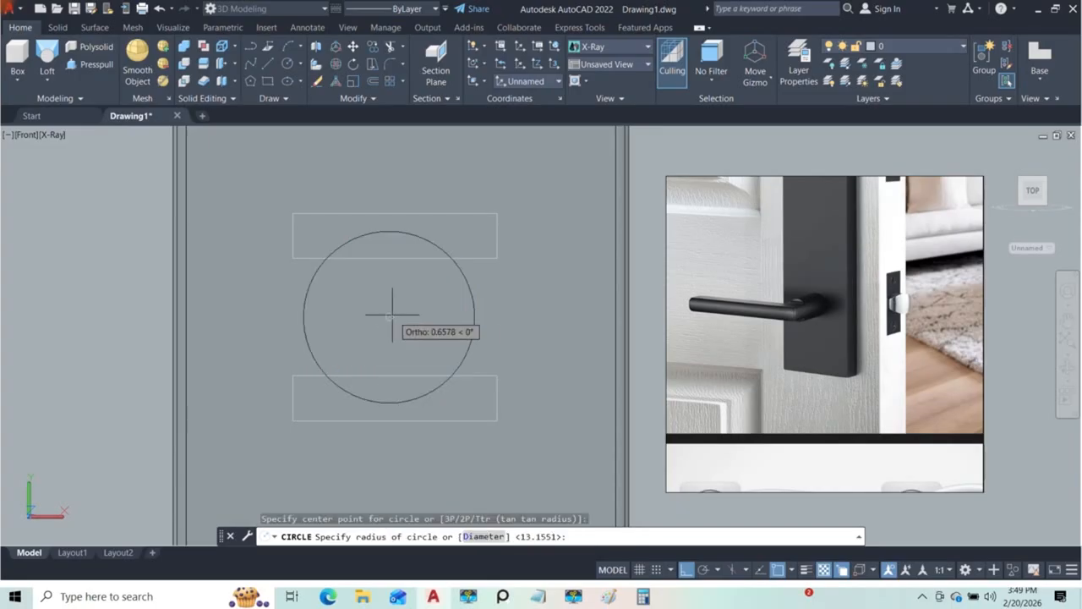
pyautogui.click(472, 316)
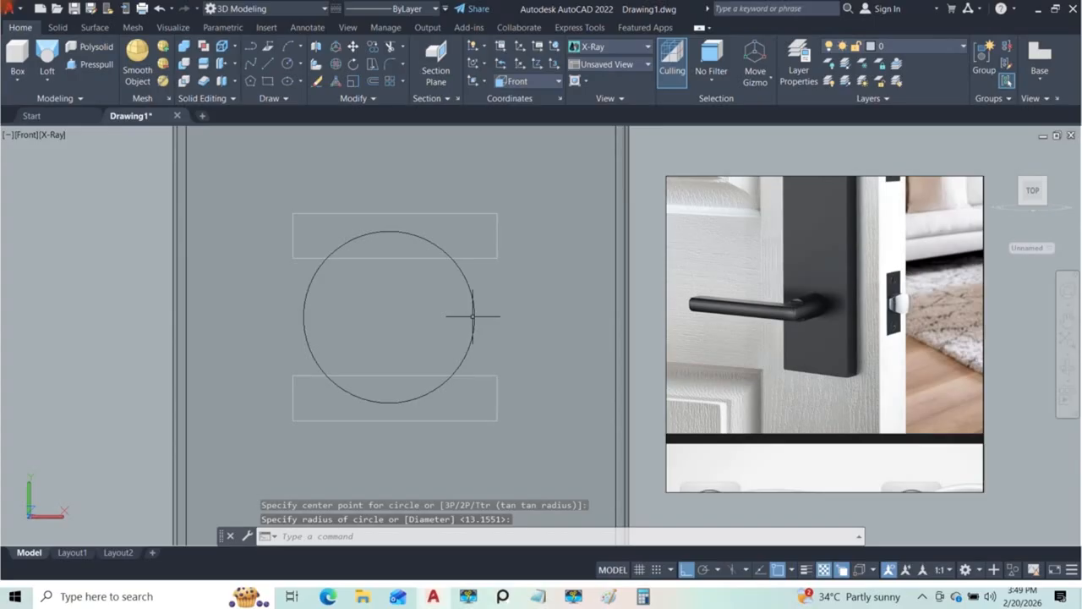
pyautogui.press('Escape')
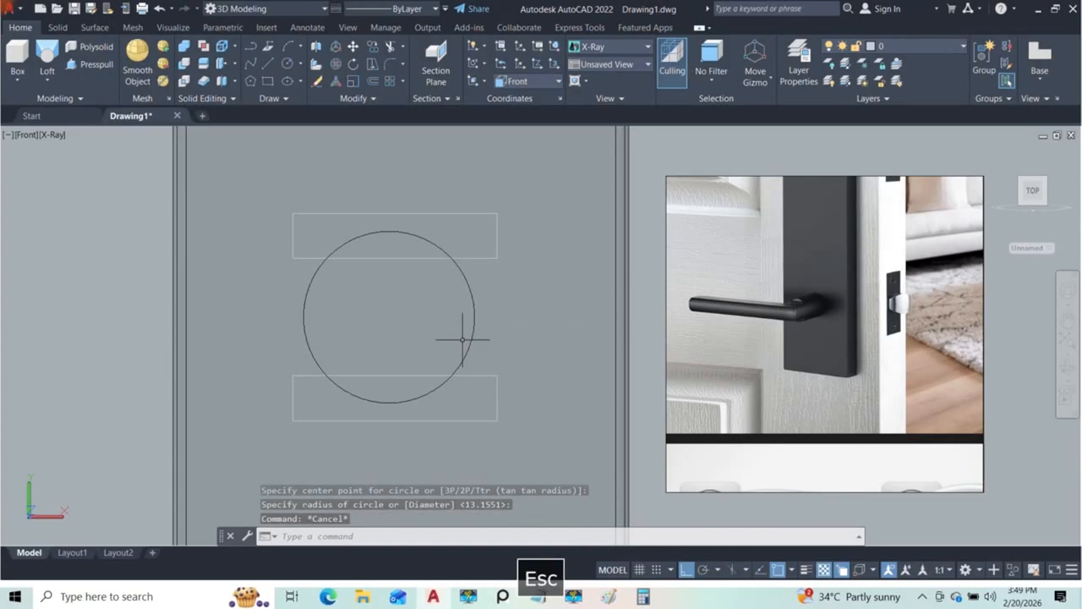
# Step: Isolate the circle together with the upper and lower rectangles
pyautogui.click(469, 286)
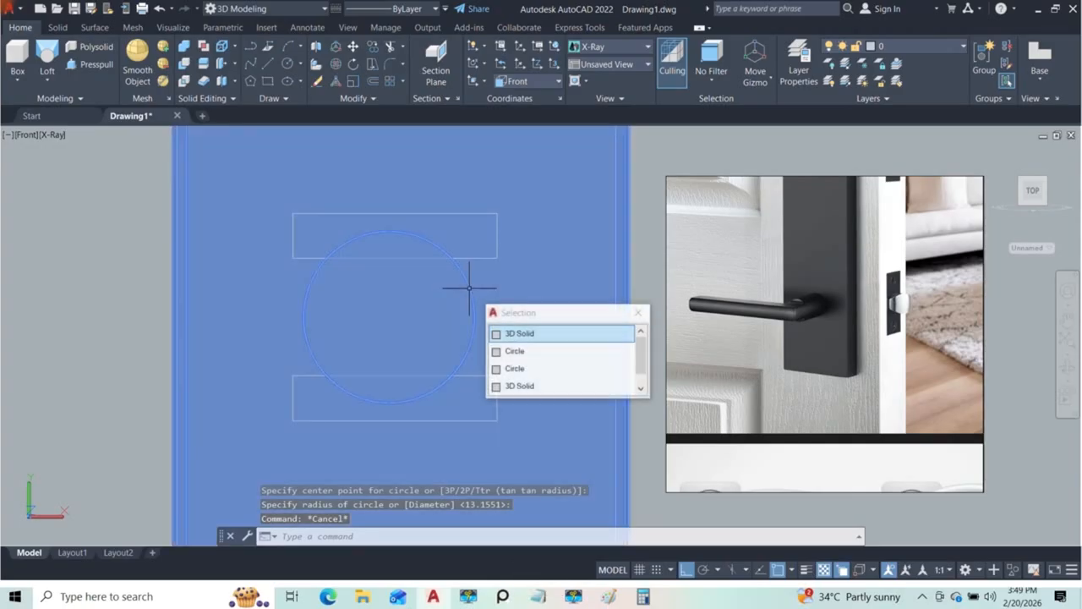
pyautogui.click(515, 352)
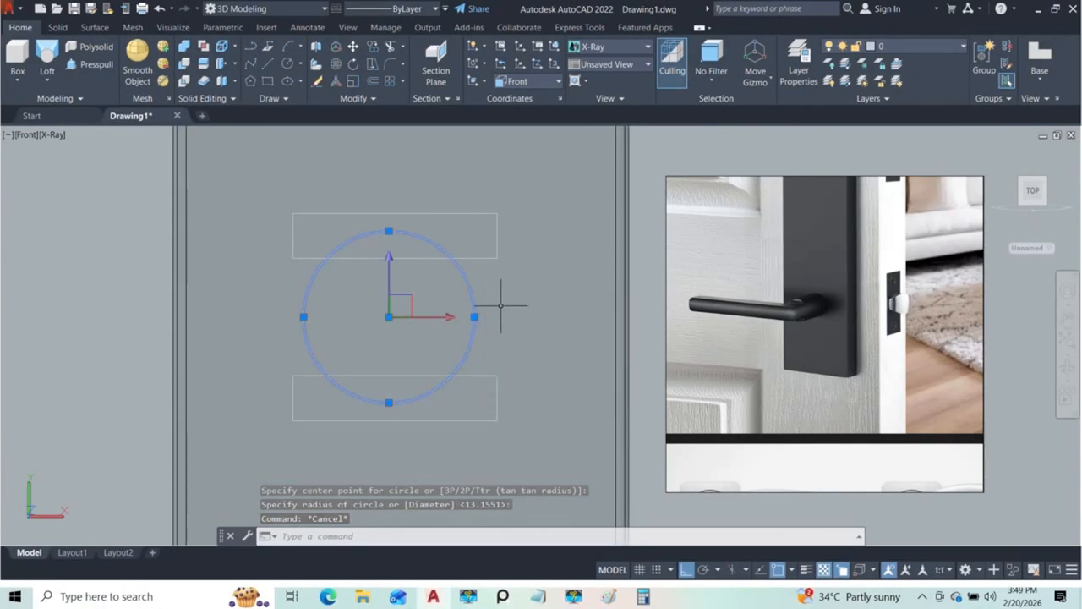
pyautogui.click(494, 251)
pyautogui.click(524, 306)
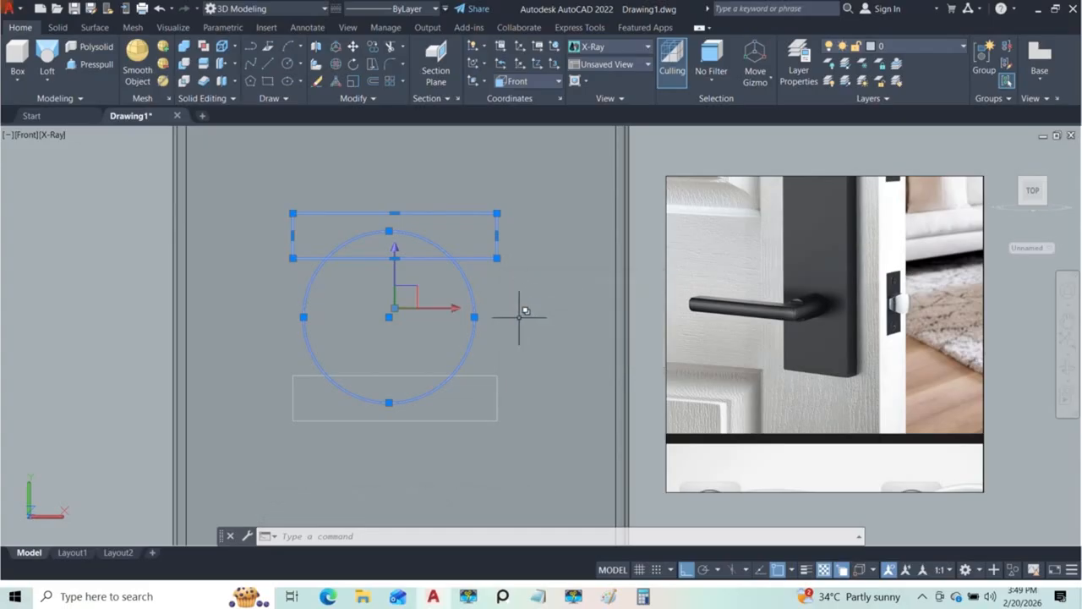
pyautogui.click(486, 377)
pyautogui.click(520, 421)
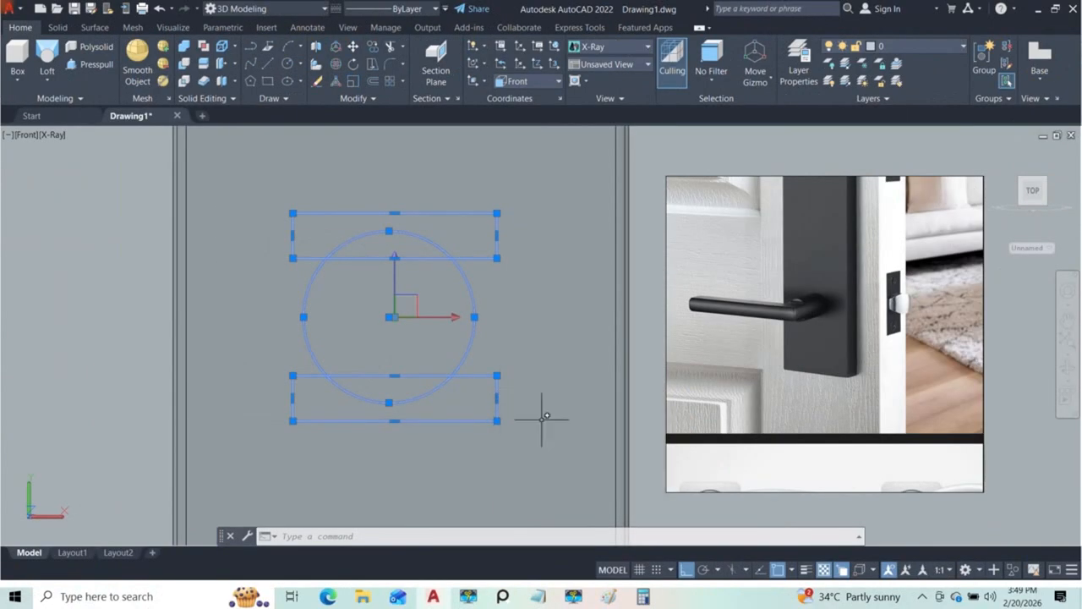
pyautogui.write('isolate')
pyautogui.press('Return')
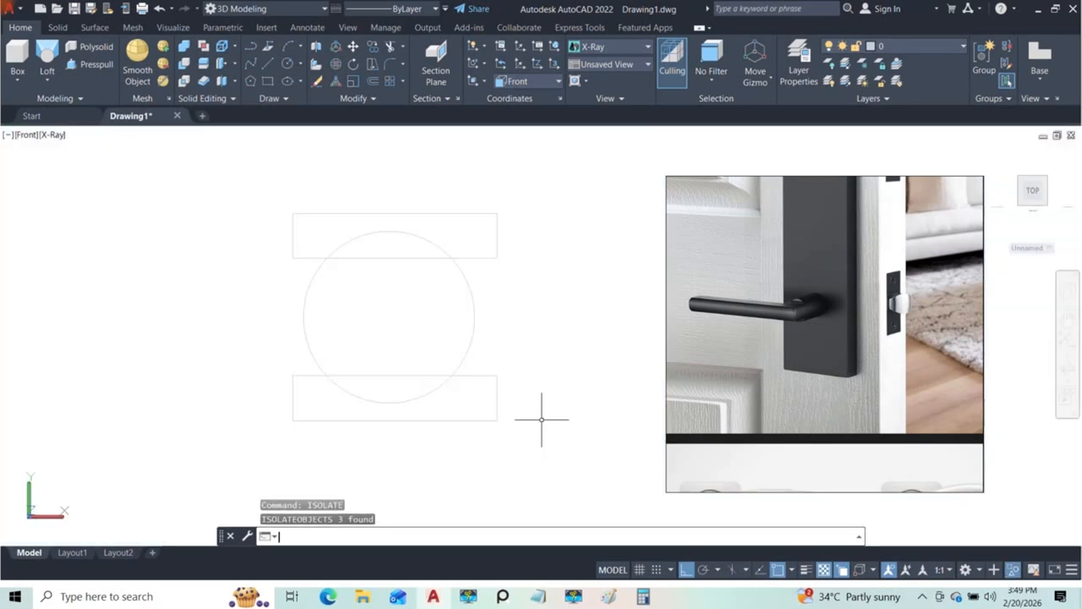
# Step: Try to trim both rectangles with a fence across their horizontal edges, and undo the trim
pyautogui.write('tr')
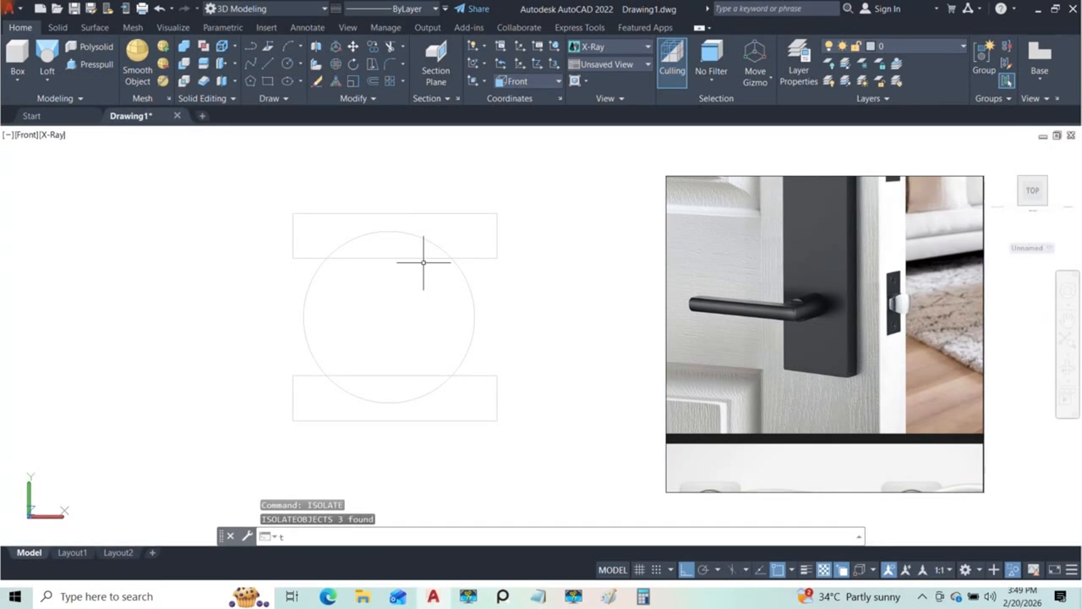
pyautogui.press('space')
pyautogui.moveTo(469, 441)
pyautogui.mouseDown()
pyautogui.moveTo(493, 369)
pyautogui.moveTo(495, 296)
pyautogui.moveTo(461, 189)
pyautogui.mouseUp()
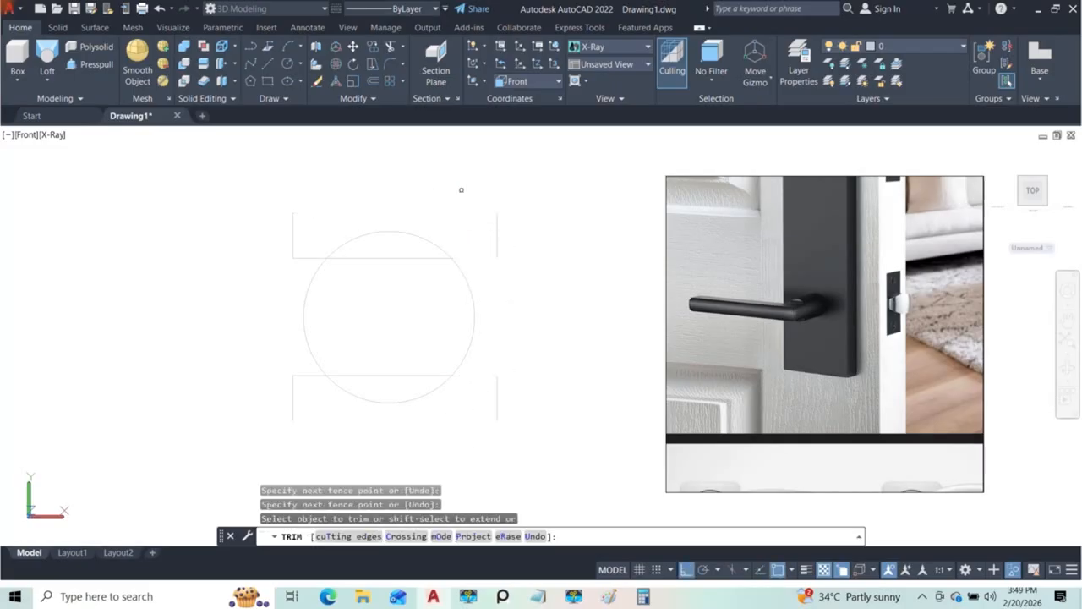
pyautogui.hotkey('ctrl', 'z')
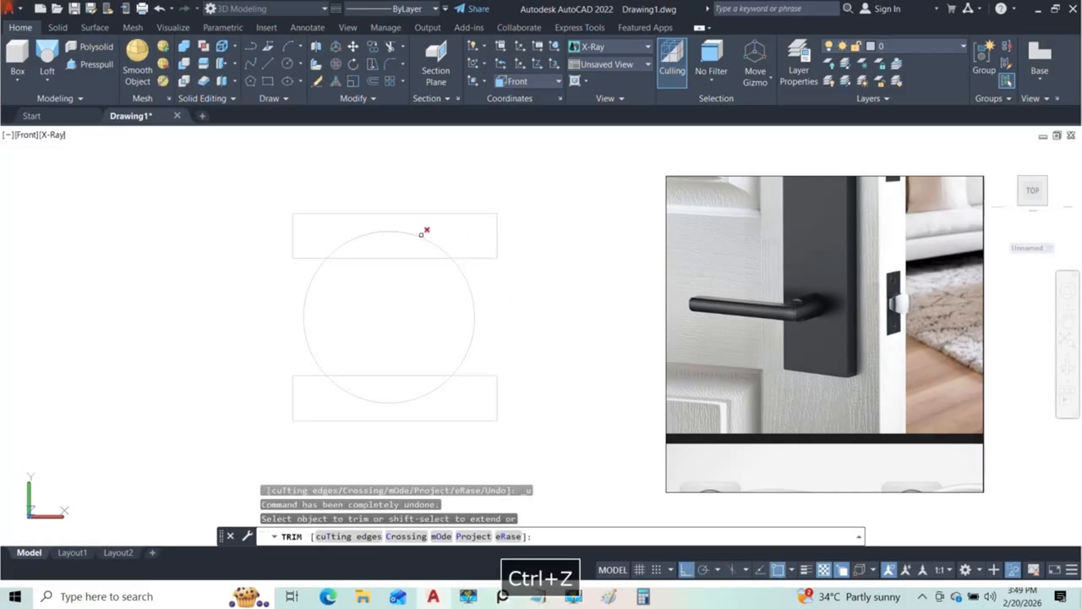
pyautogui.press('Escape')
pyautogui.press('Escape')
# Step: Trim the inner horizontal edges of both rectangles where they extend outside the circle, using all three shapes as cutting edges
pyautogui.click(520, 442)
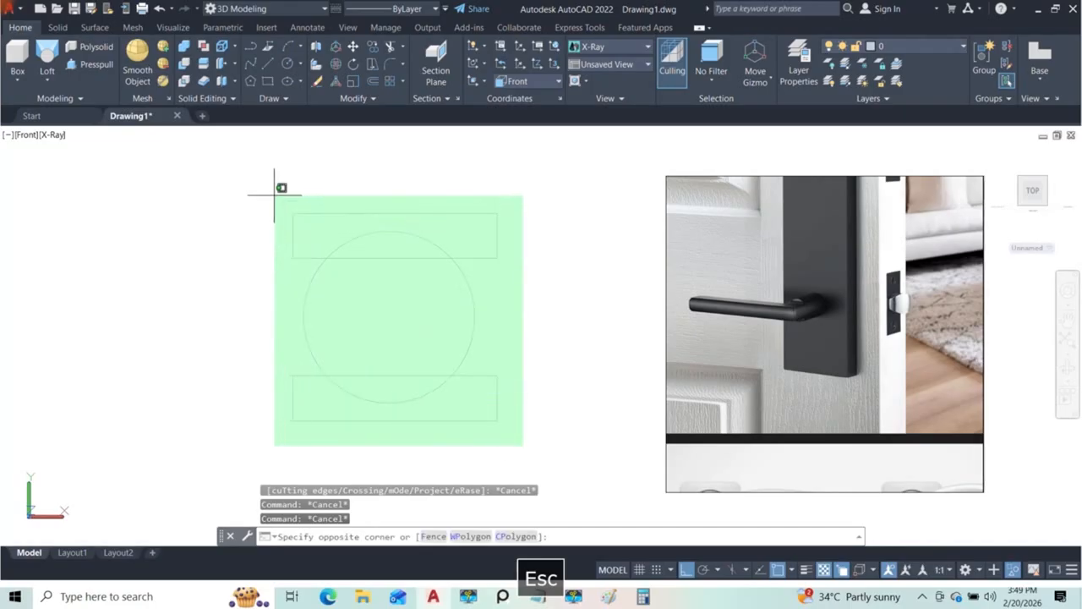
pyautogui.click(250, 173)
pyautogui.write('tr')
pyautogui.press('Return')
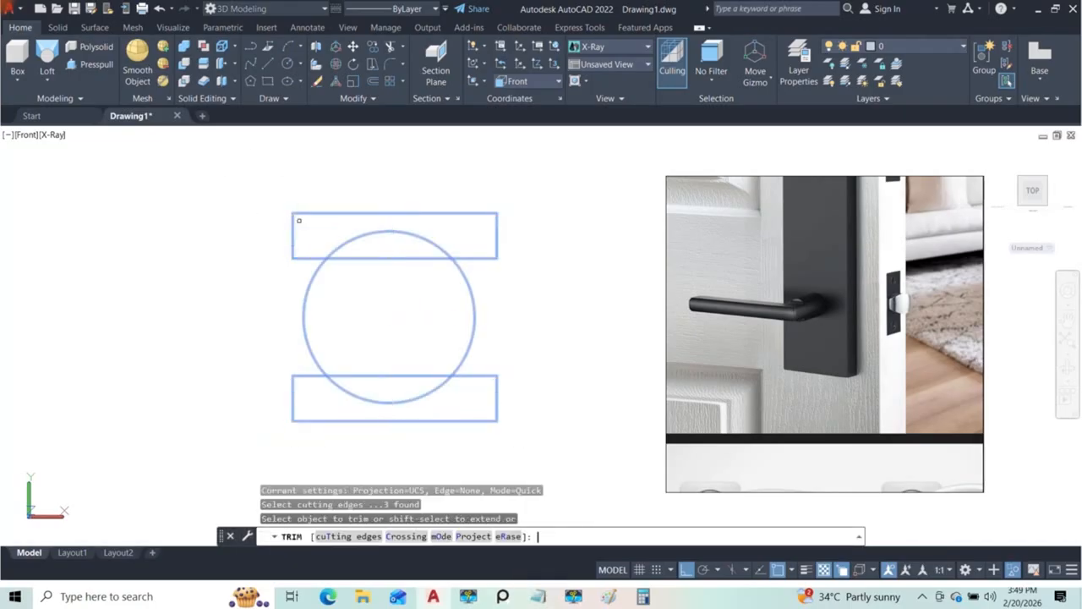
pyautogui.click(477, 256)
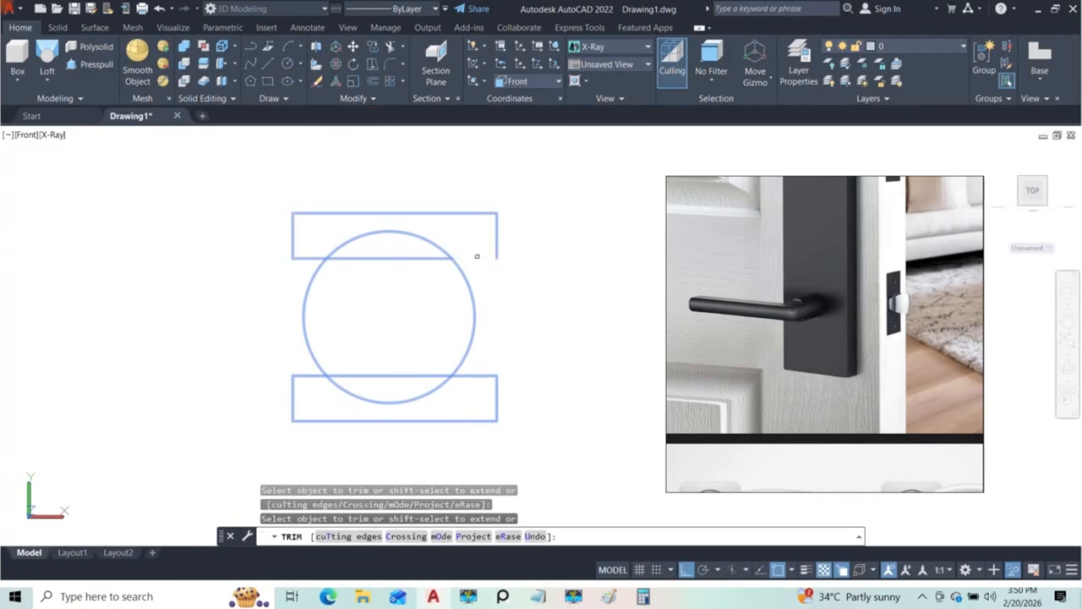
pyautogui.click(315, 255)
pyautogui.click(317, 373)
pyautogui.click(466, 377)
pyautogui.press('Escape')
pyautogui.press('Escape')
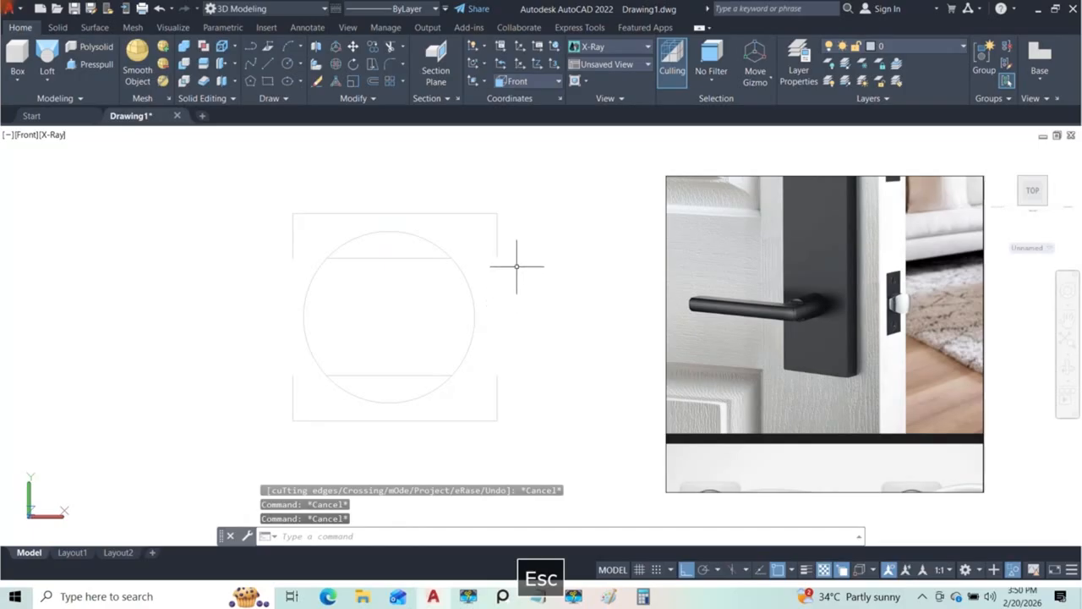
# Step: Delete the leftover rectangle outlines outside the circle, keeping the two chords
pyautogui.click(514, 252)
pyautogui.click(486, 181)
pyautogui.click(512, 438)
pyautogui.click(496, 414)
pyautogui.press('Delete')
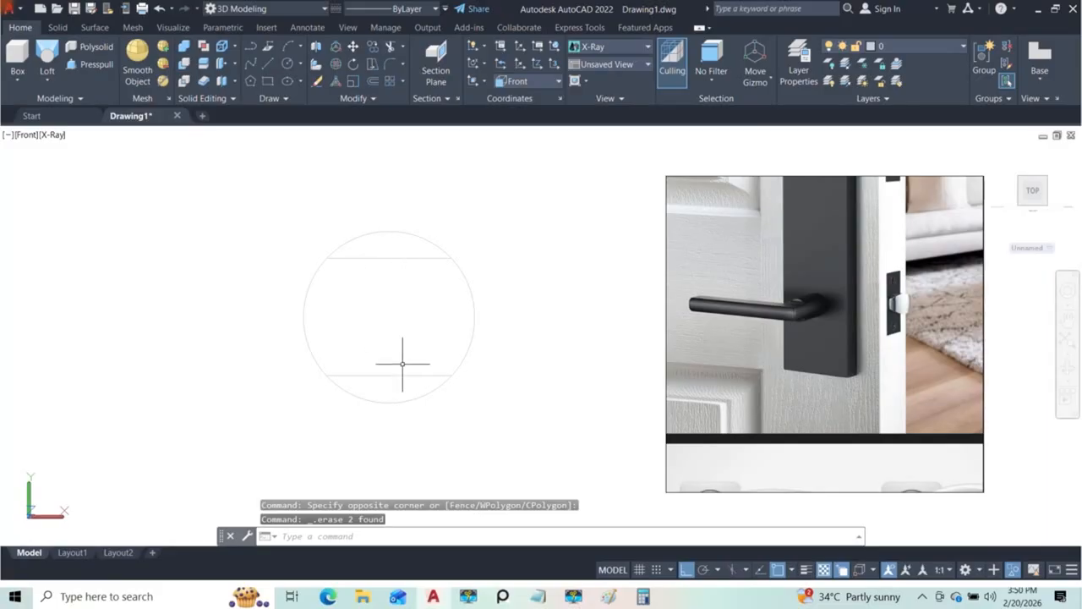
# Step: End the object isolation to bring back the rest of the door model
pyautogui.write('uns')
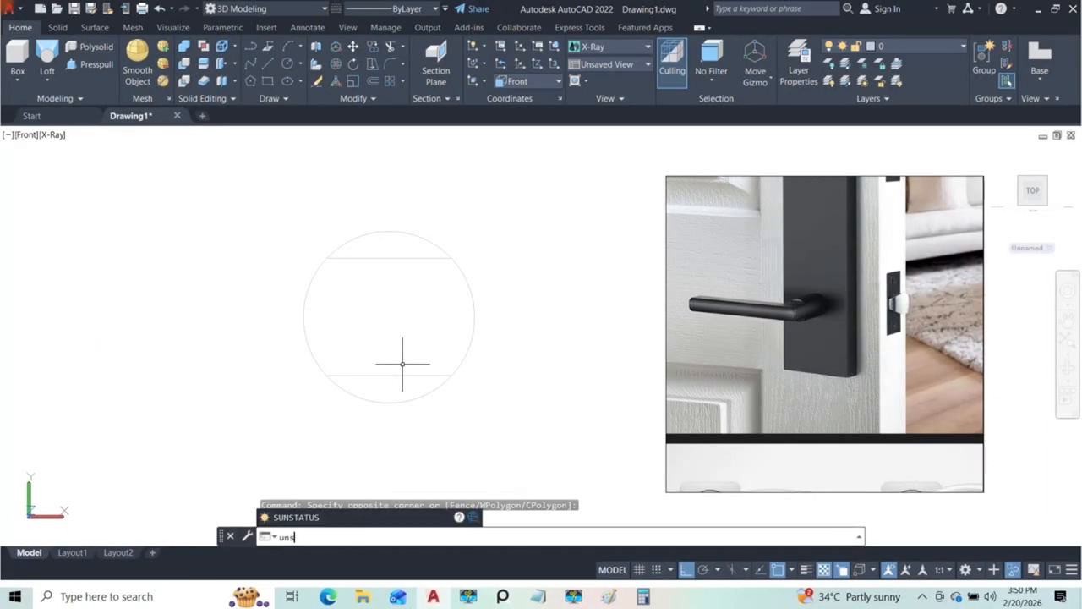
pyautogui.press('BackSpace')
pyautogui.write('isolate')
pyautogui.press('Return')
# Step: Try to presspull the upper circle segment by -40 back along the cylinder, and undo the extrusion
pyautogui.click(387, 362)
pyautogui.keyDown('shift'); pyautogui.moveTo(388, 362); pyautogui.dragTo(468, 319, button='middle'); pyautogui.keyUp('shift')
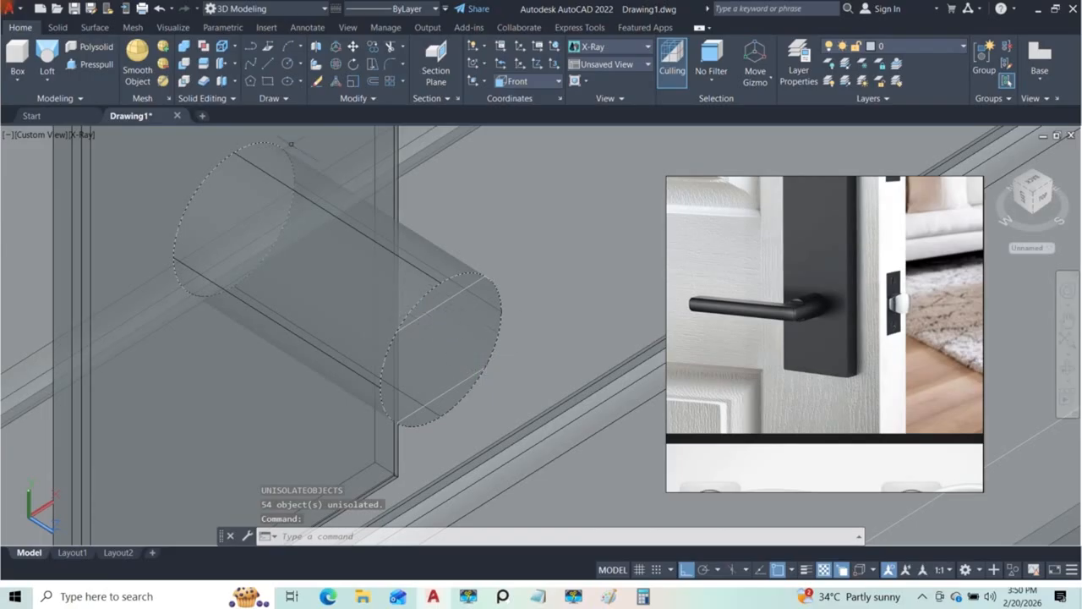
pyautogui.click(95, 65)
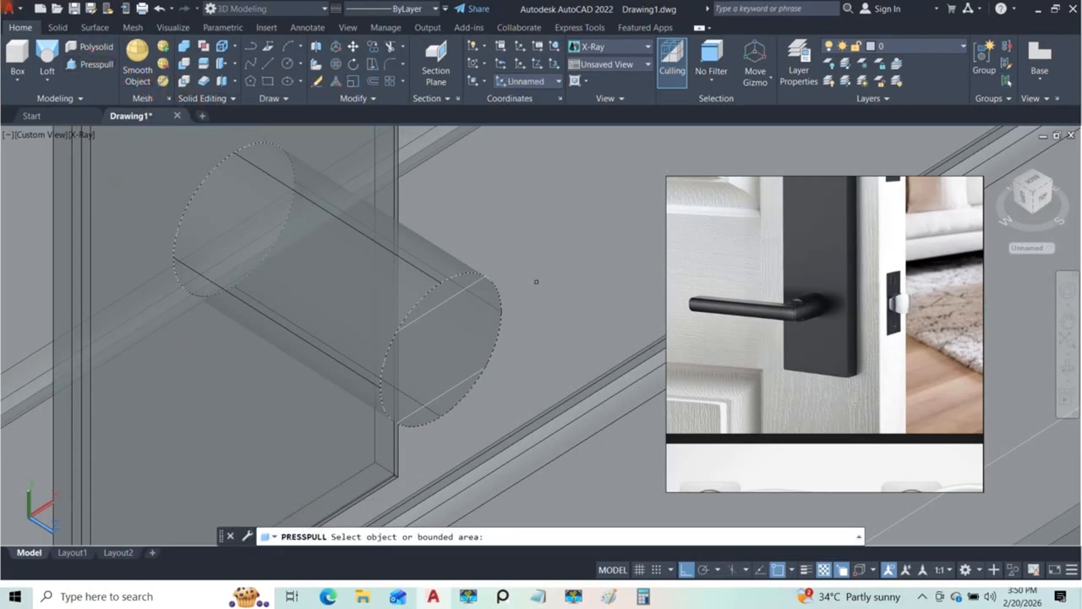
pyautogui.click(451, 286)
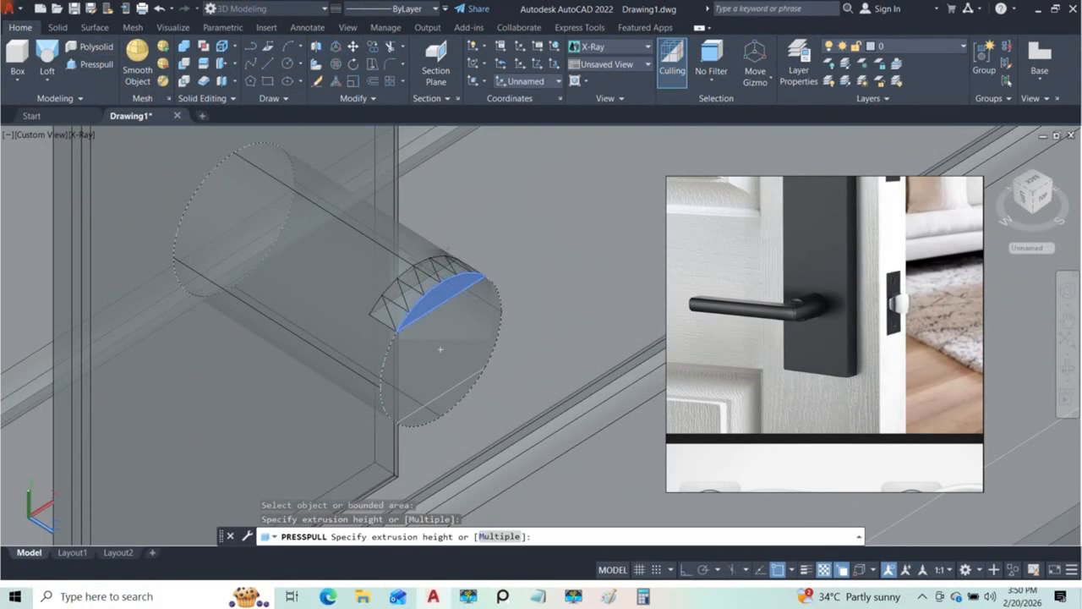
pyautogui.press('Insert')
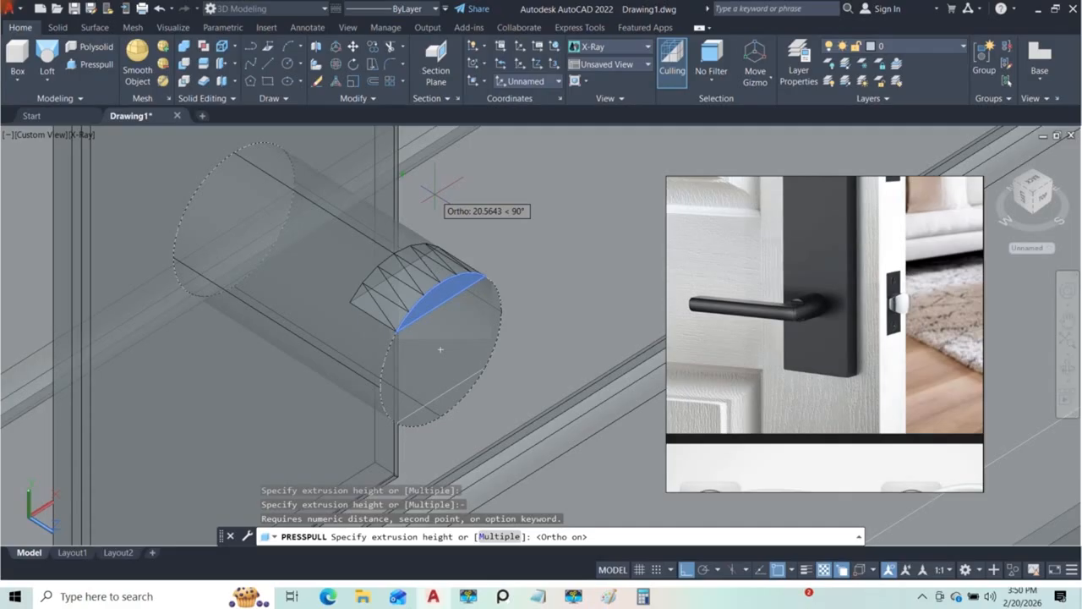
pyautogui.press('Insert')
pyautogui.press('Return')
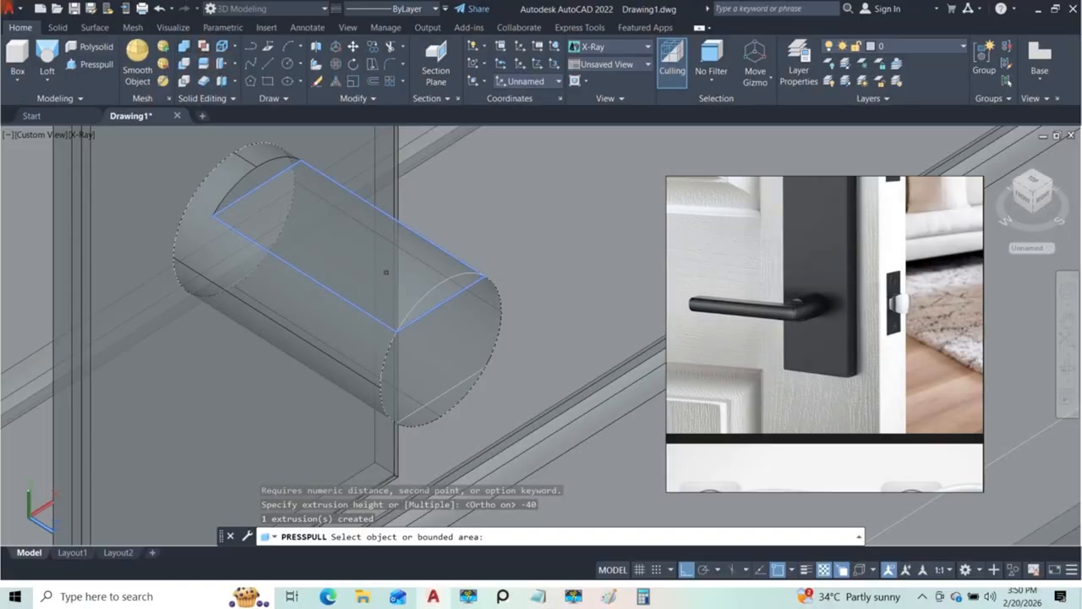
pyautogui.hotkey('ctrl', 'z')
pyautogui.press('Escape')
pyautogui.hotkey('ctrl', 'z')
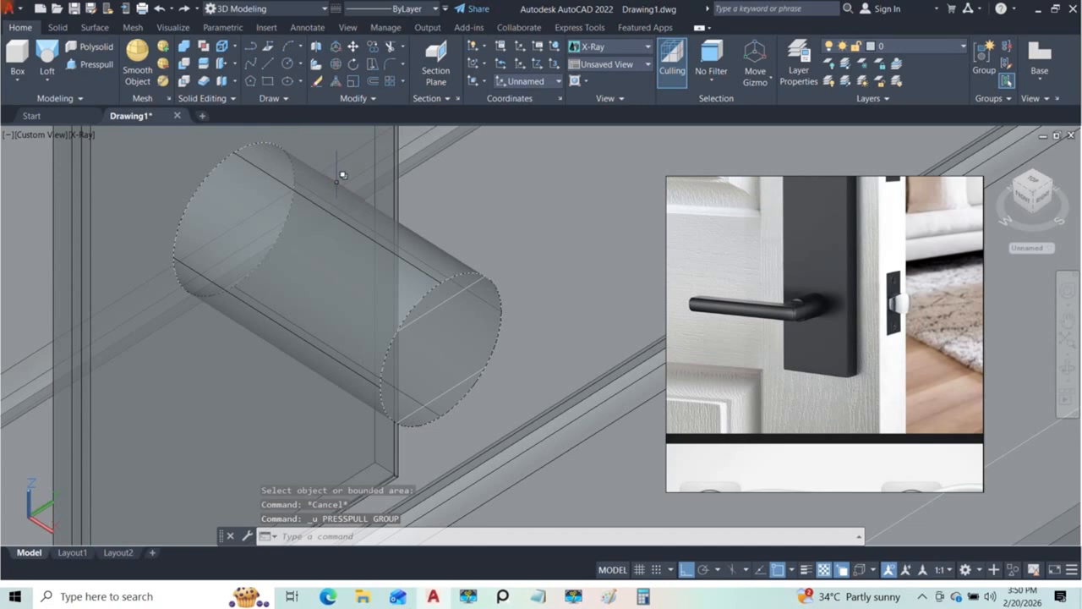
# Step: Try to presspull the upper circle segment by -10 with Ortho on, and undo the extrusion
pyautogui.click(91, 64)
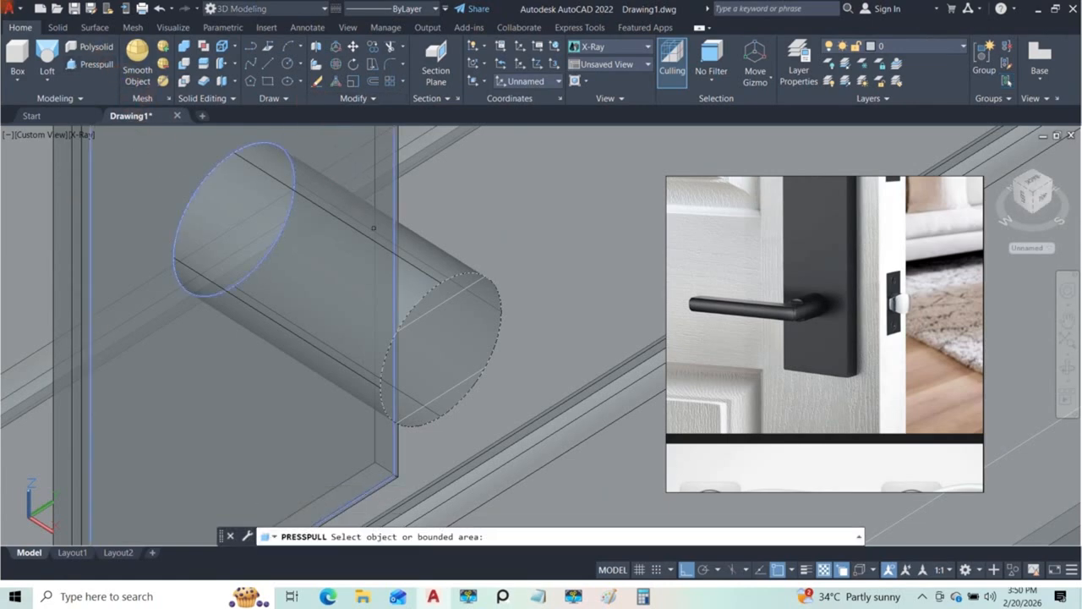
pyautogui.click(457, 285)
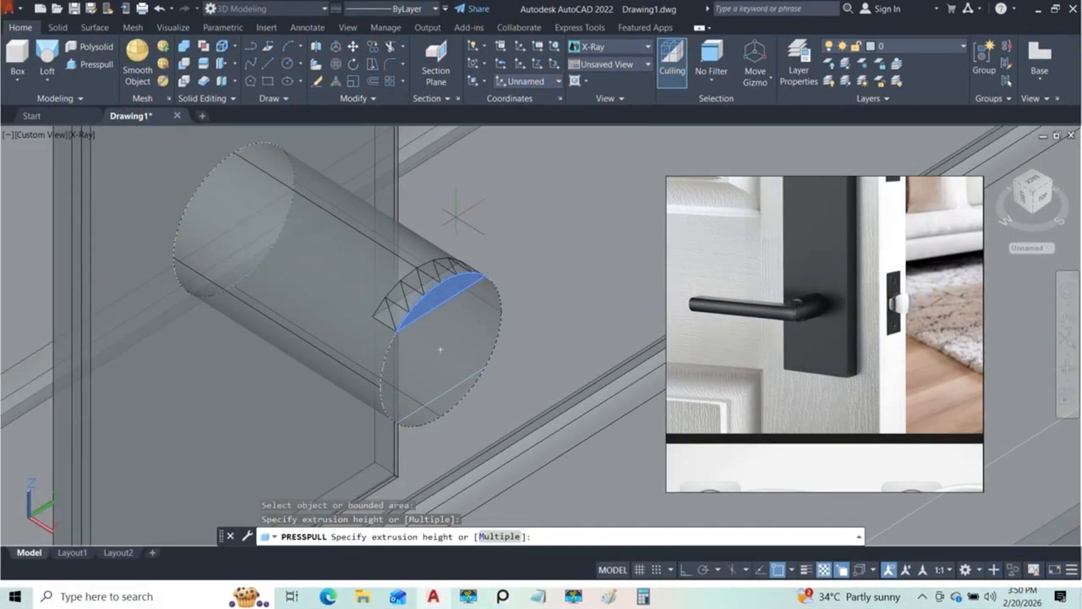
pyautogui.click(681, 569)
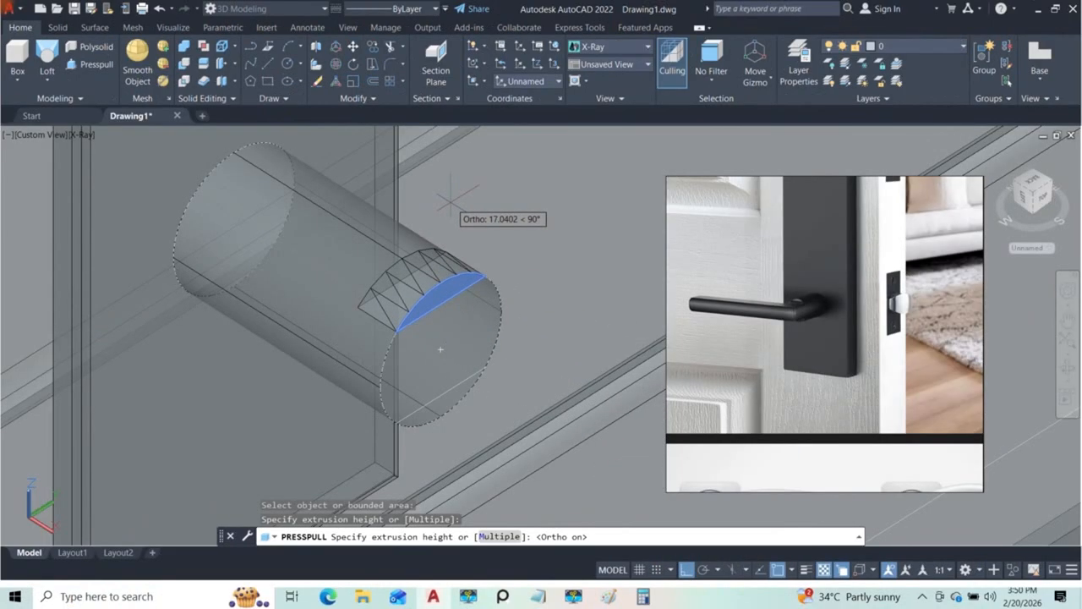
pyautogui.write('-10')
pyautogui.press('Return')
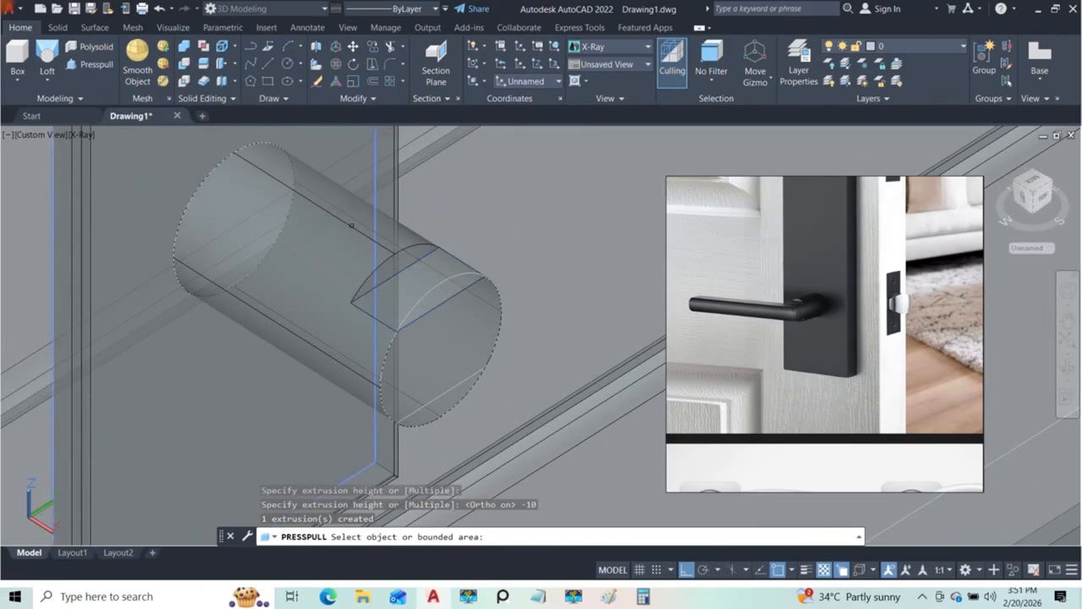
pyautogui.press('Escape')
pyautogui.hotkey('ctrl', 'z')
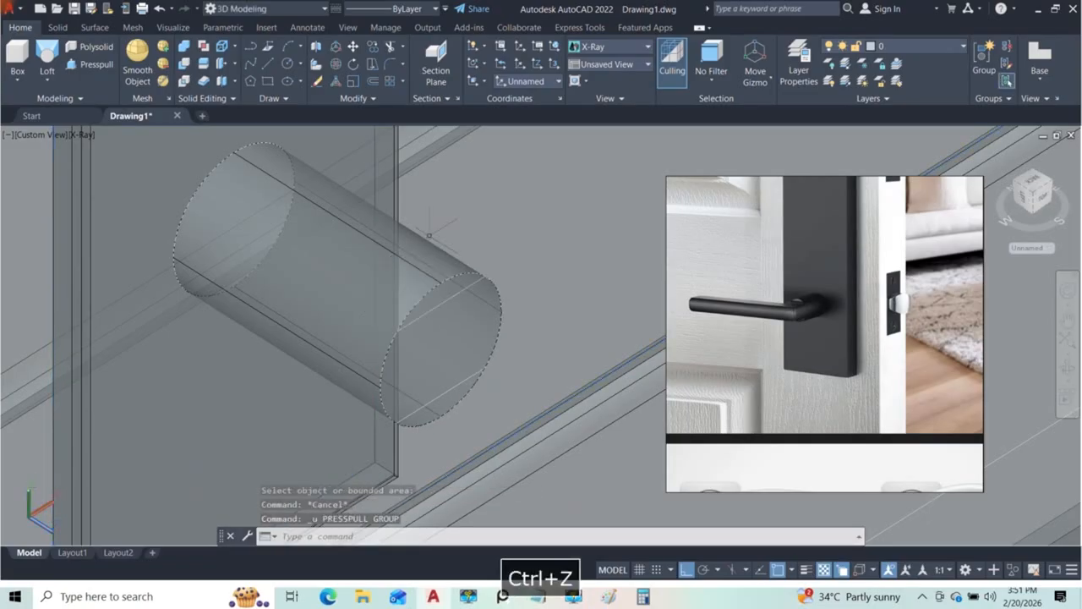
# Step: Presspull the upper and lower circle segments by -20 back along the cylinder with Ortho on
pyautogui.click(90, 64)
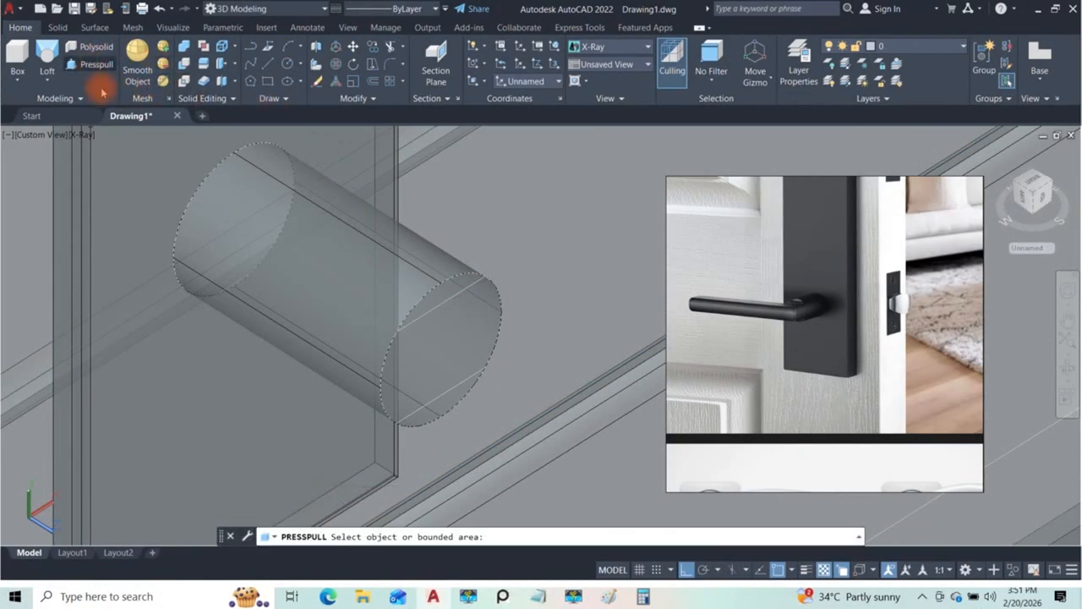
pyautogui.click(456, 284)
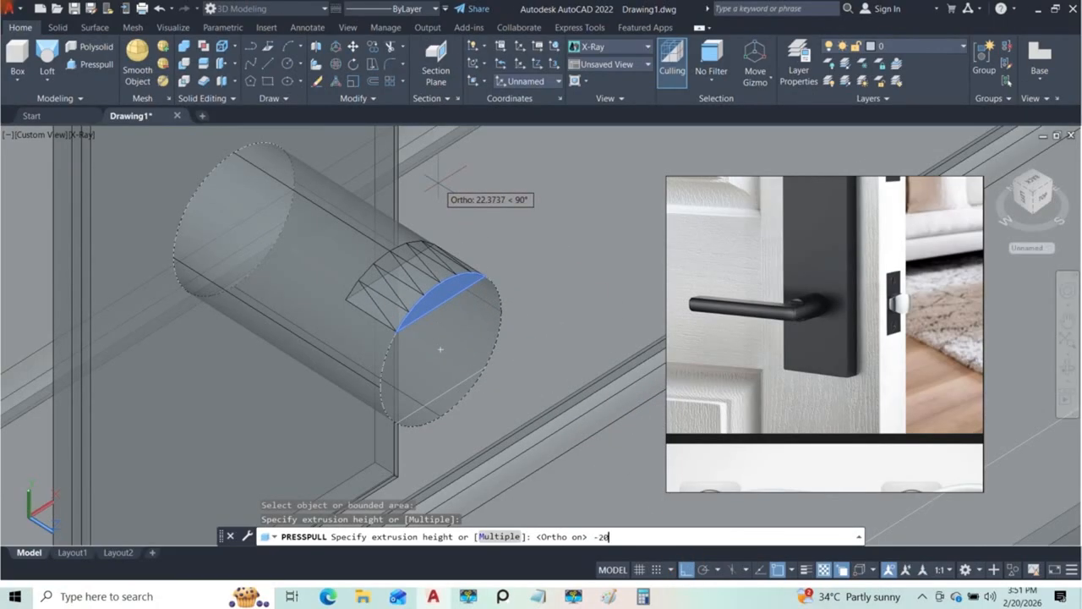
pyautogui.press('Return')
pyautogui.moveTo(417, 320); pyautogui.dragTo(422, 248, button='middle')
pyautogui.click(687, 570)
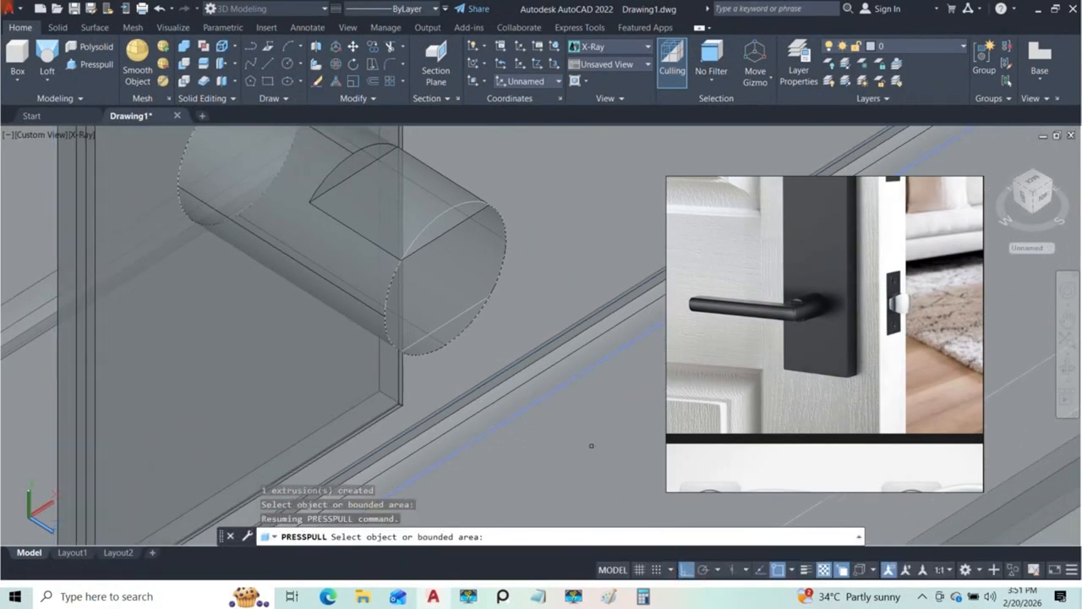
pyautogui.click(444, 333)
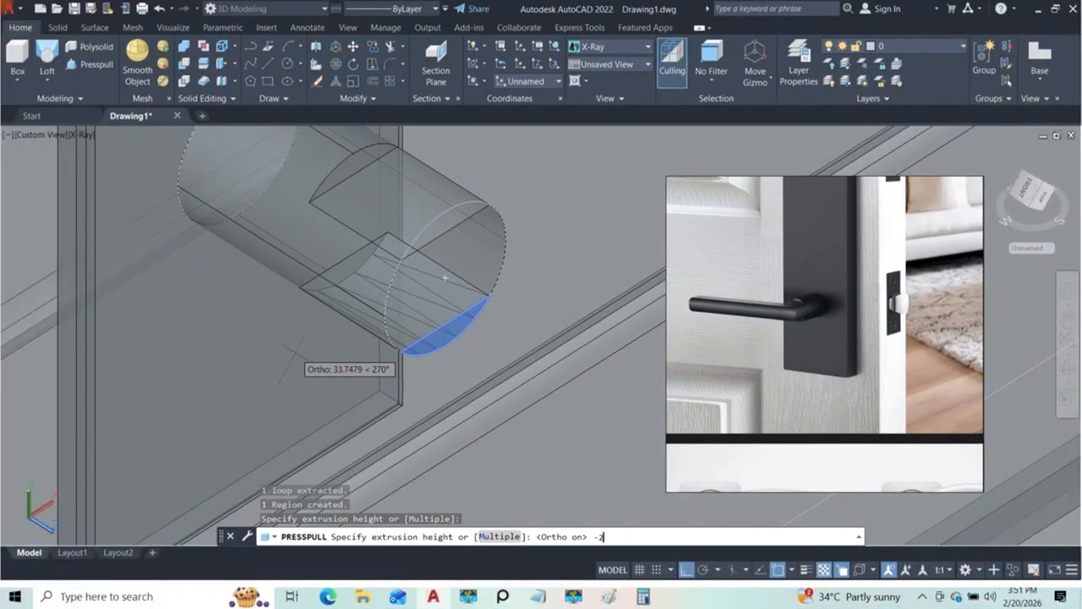
pyautogui.press('Return')
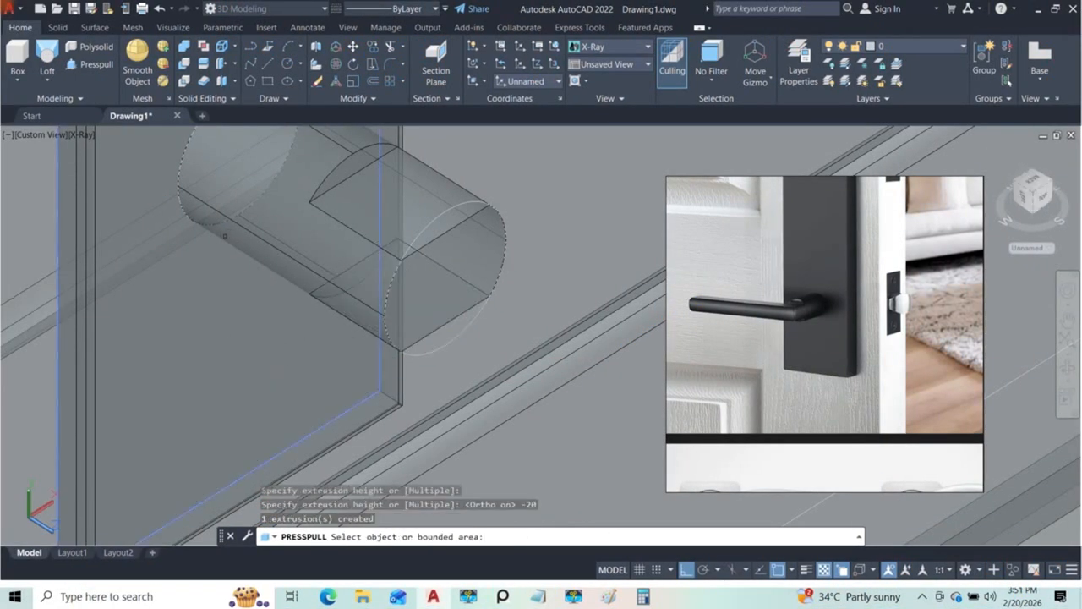
# Step: Examine the handle reference photos for the lever's length and the shape of its joint with the cylinder
pyautogui.scroll(-5, 316, 223)
pyautogui.keyDown('shift'); pyautogui.moveTo(394, 265); pyautogui.dragTo(375, 254); pyautogui.keyUp('shift')
pyautogui.keyDown('shift'); pyautogui.moveTo(374, 254); pyautogui.dragTo(217, 236, button='middle'); pyautogui.keyUp('shift')
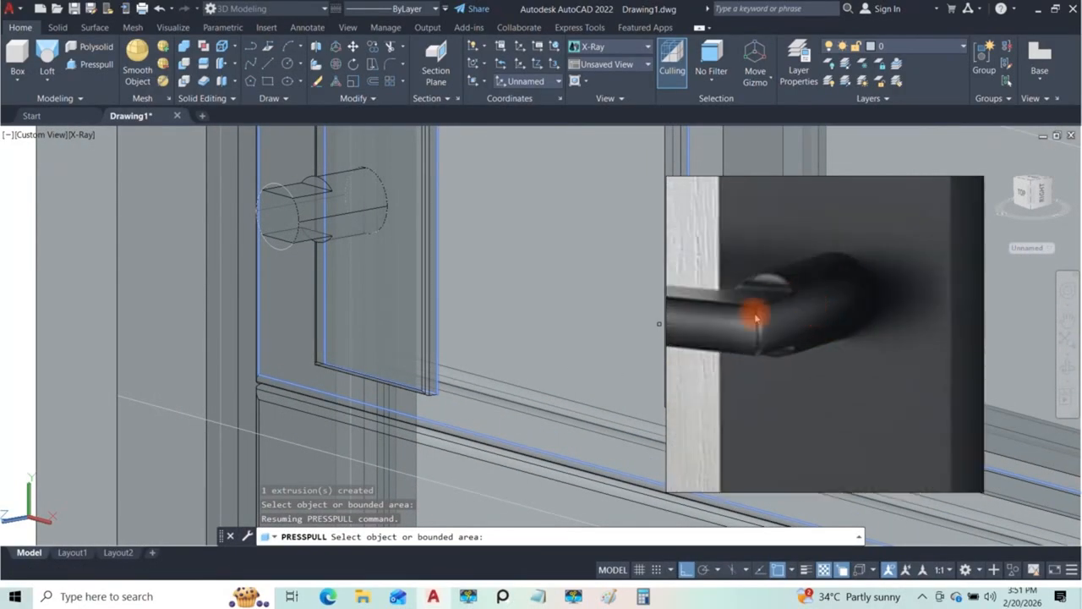
pyautogui.scroll(-3, 342, 263)
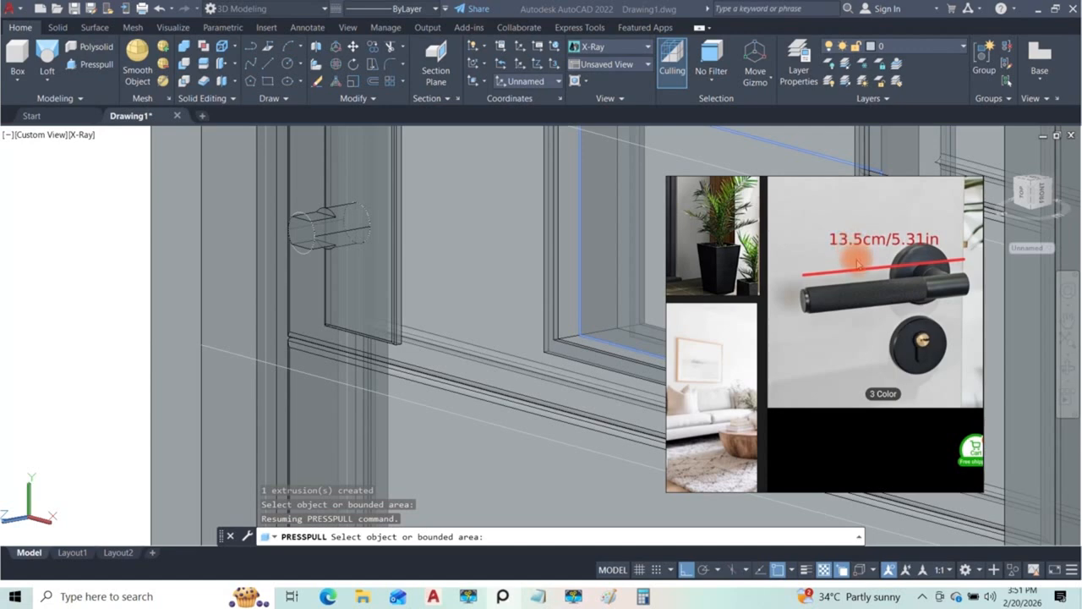
pyautogui.scroll(-3, 390, 266)
pyautogui.moveTo(199, 227); pyautogui.dragTo(290, 239, button='middle')
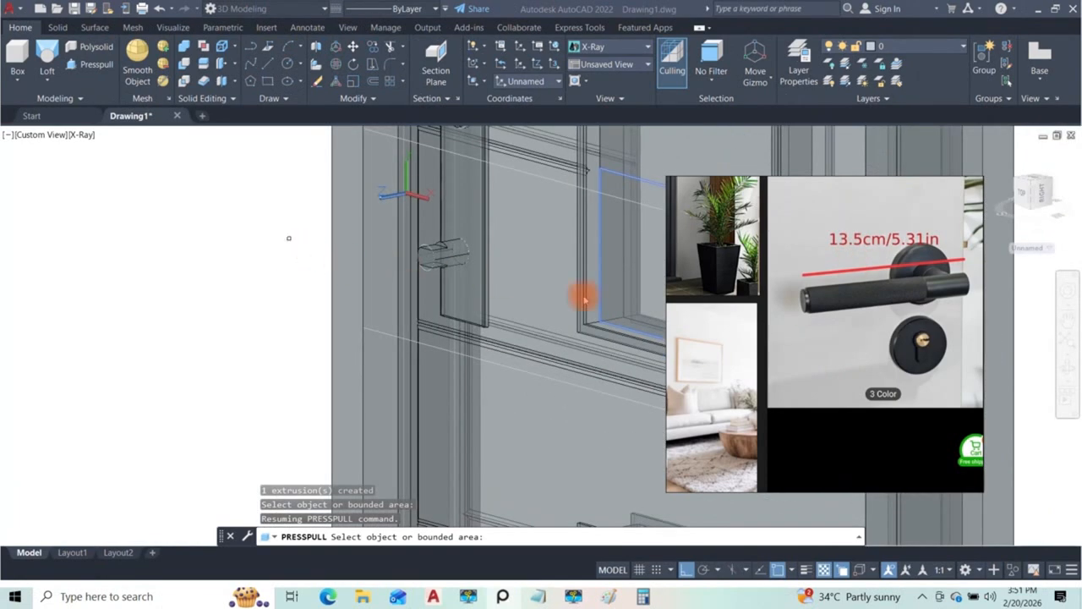
pyautogui.scroll(-5, 816, 315)
pyautogui.scroll(5, 786, 313)
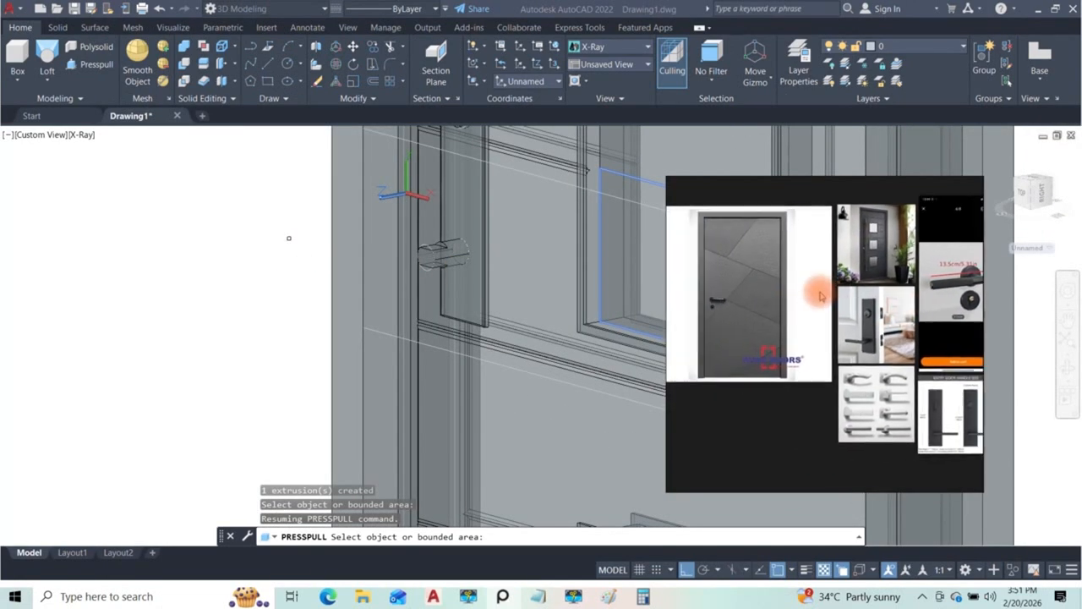
pyautogui.moveTo(837, 307); pyautogui.dragTo(797, 381, button='middle')
pyautogui.scroll(7, 864, 381)
pyautogui.moveTo(882, 406); pyautogui.dragTo(844, 270, button='middle')
pyautogui.scroll(1, 838, 324)
pyautogui.scroll(3, 837, 329)
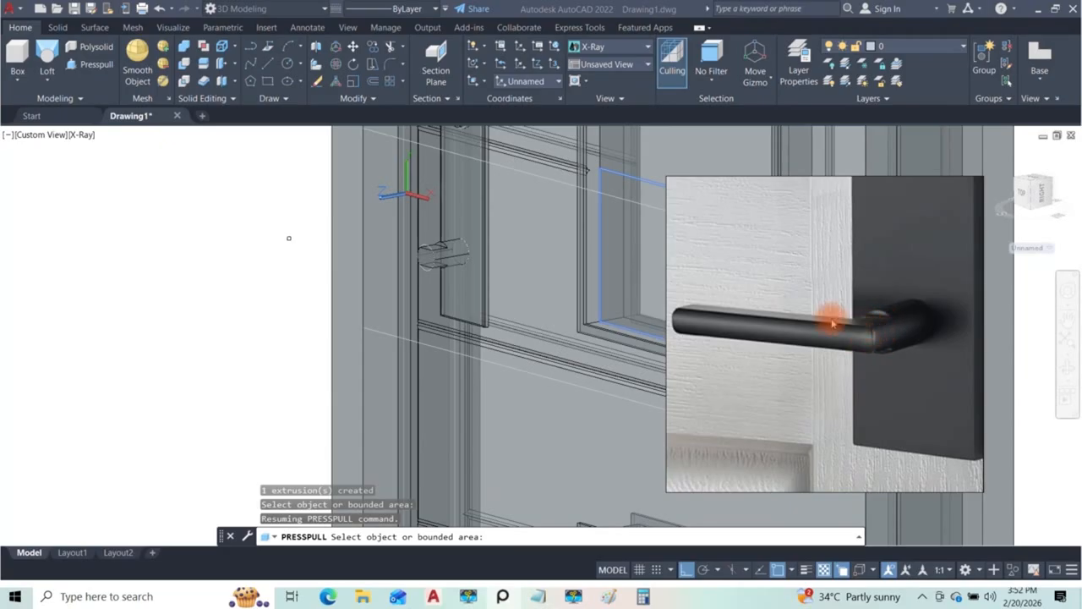
pyautogui.scroll(3, 434, 254)
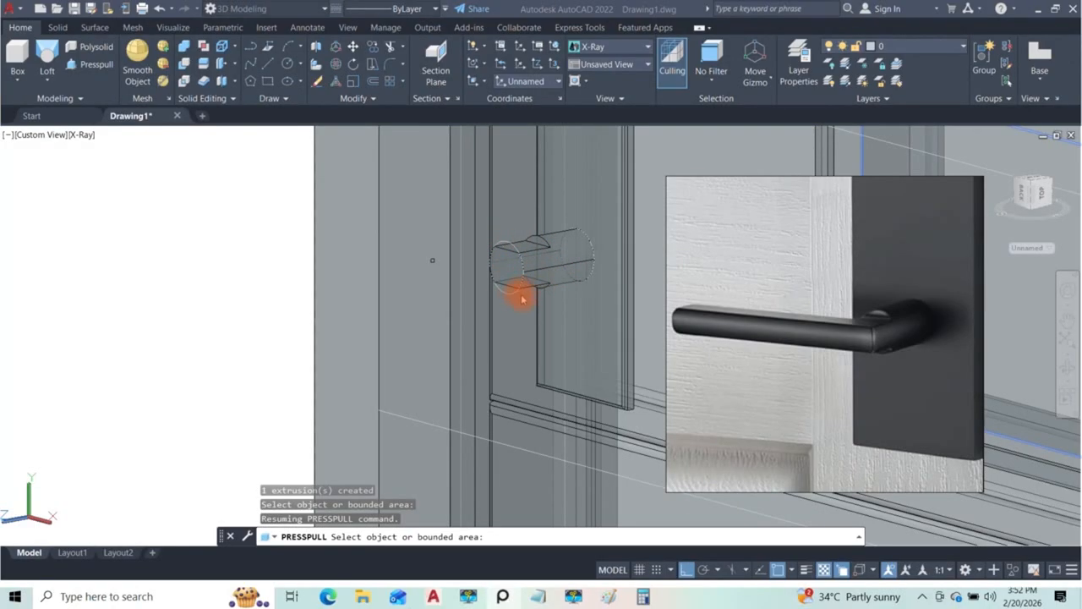
# Step: Inspect the notched cylinder on the handle plate up close and end the Presspull command
pyautogui.scroll(-3, 459, 254)
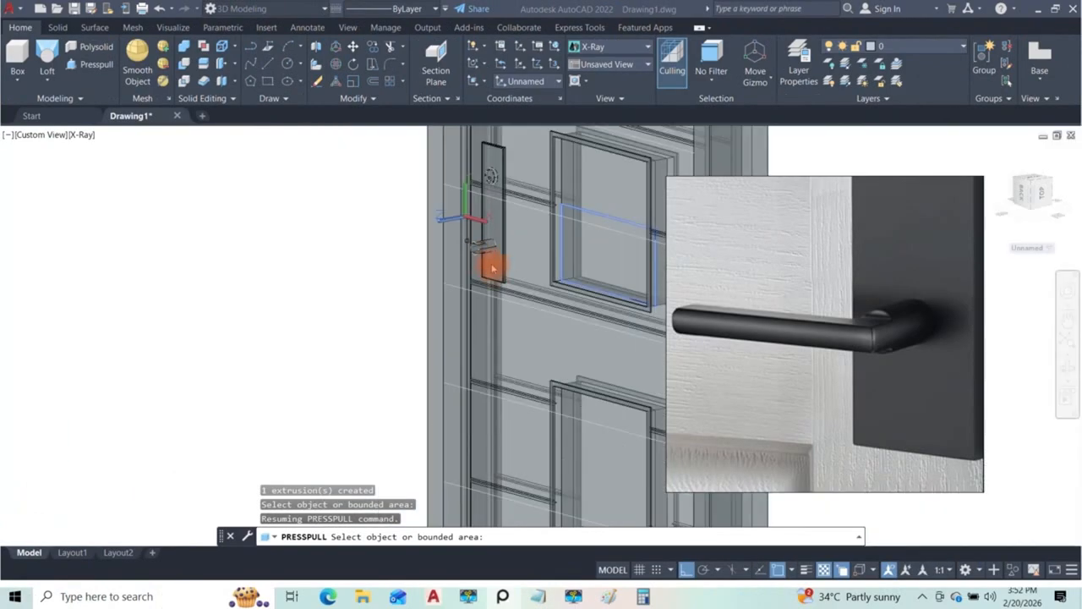
pyautogui.scroll(8, 493, 254)
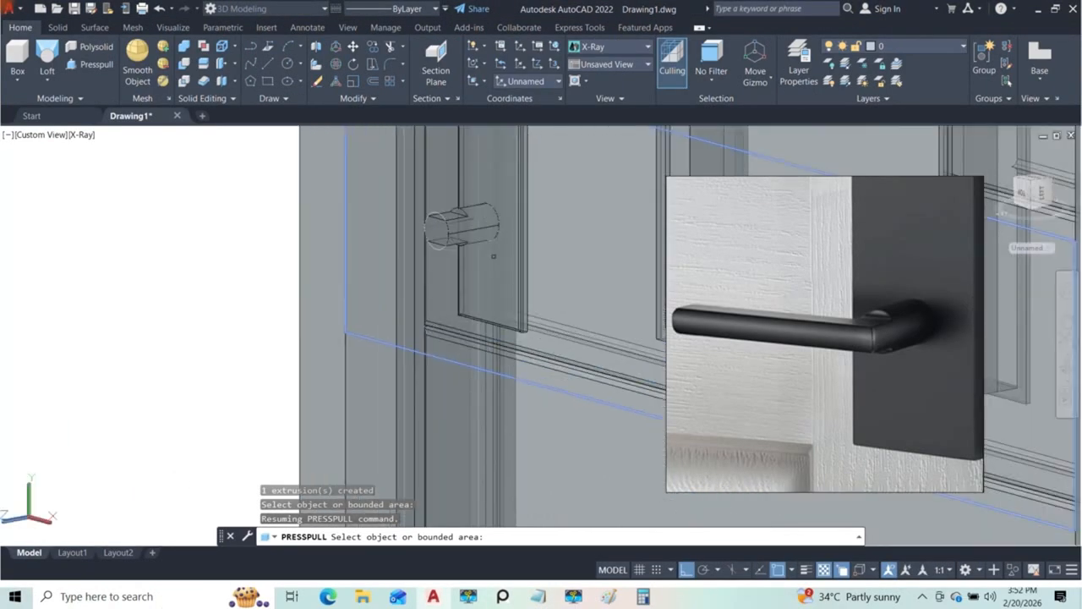
pyautogui.scroll(-12, 441, 242)
pyautogui.scroll(8, 457, 246)
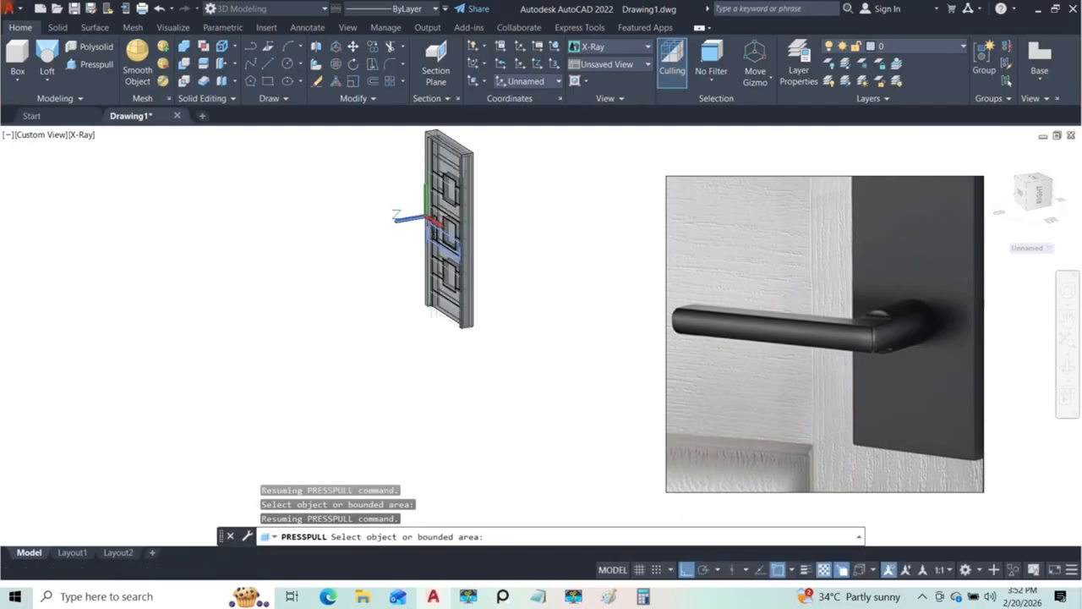
pyautogui.moveTo(476, 246)
pyautogui.keyDown('shift'); pyautogui.mouseDown(button='middle')
pyautogui.moveTo(437, 217)
pyautogui.moveTo(442, 242)
pyautogui.moveTo(492, 252)
pyautogui.mouseUp(button='middle'); pyautogui.keyUp('shift')
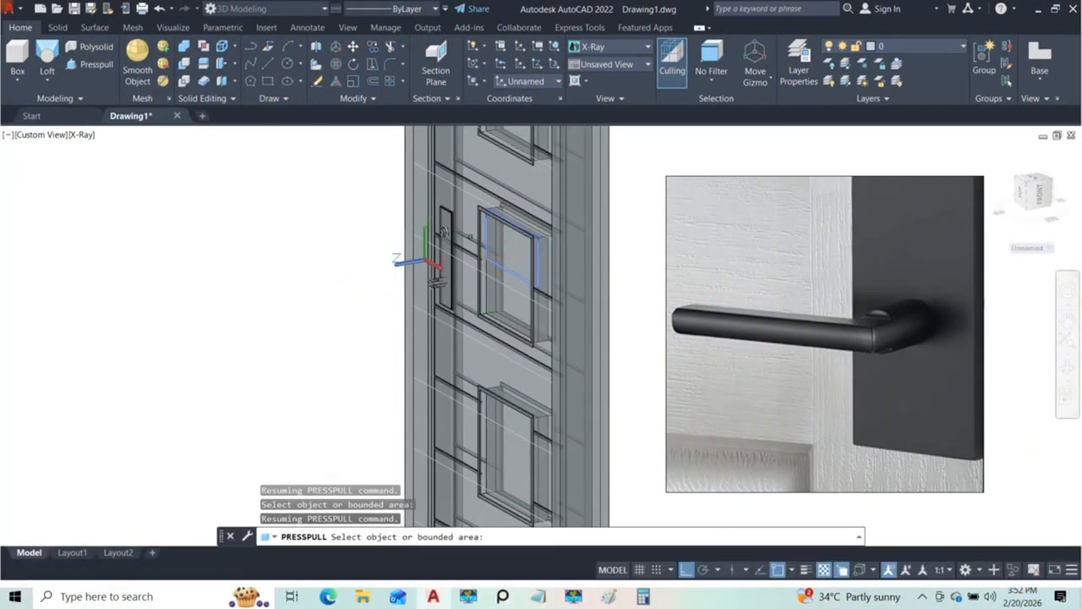
pyautogui.scroll(8, 474, 254)
pyautogui.scroll(4, 427, 231)
pyautogui.scroll(-12, 423, 234)
pyautogui.moveTo(518, 324); pyautogui.dragTo(517, 231, button='middle')
pyautogui.scroll(8, 455, 207)
pyautogui.scroll(3, 406, 216)
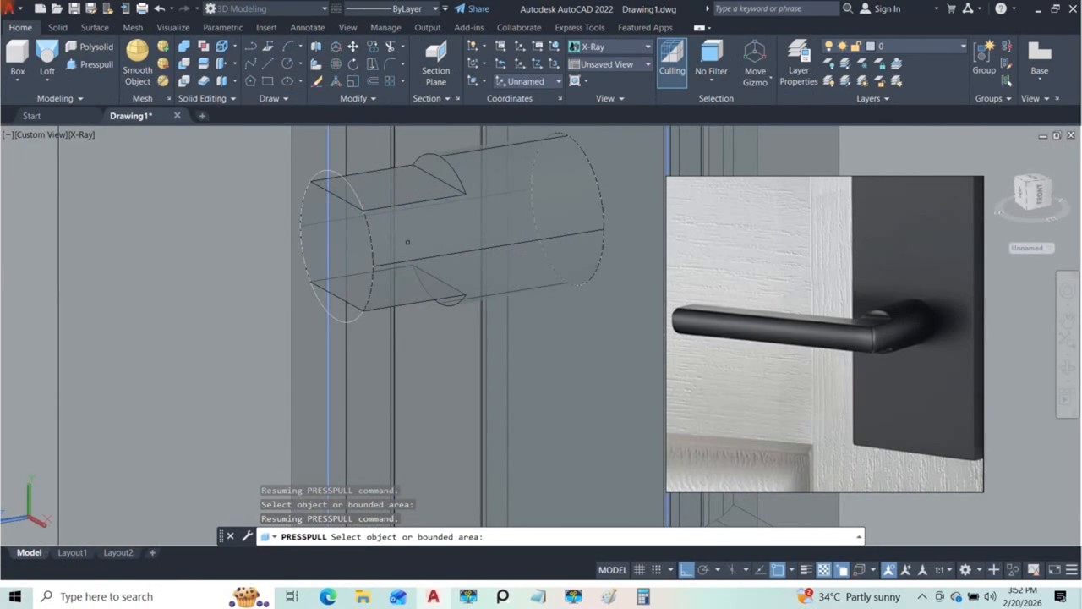
pyautogui.press('Escape')
pyautogui.press('Escape')
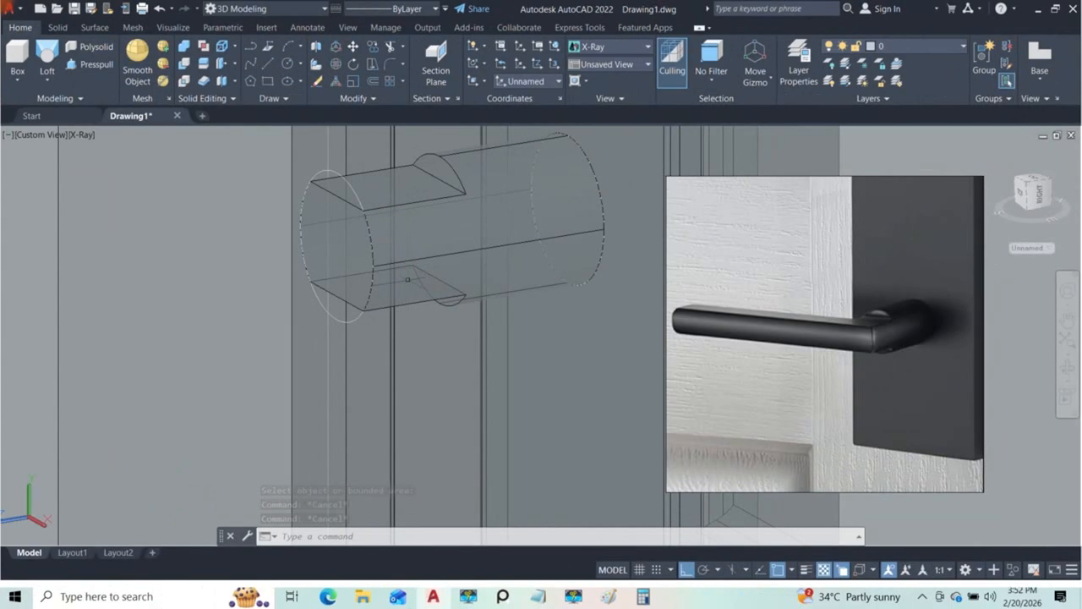
# Step: Restore the World coordinate system and draw a rectangle corner to corner on the side of the cylinder's notched end
pyautogui.moveTo(395, 214); pyautogui.dragTo(429, 280, button='middle')
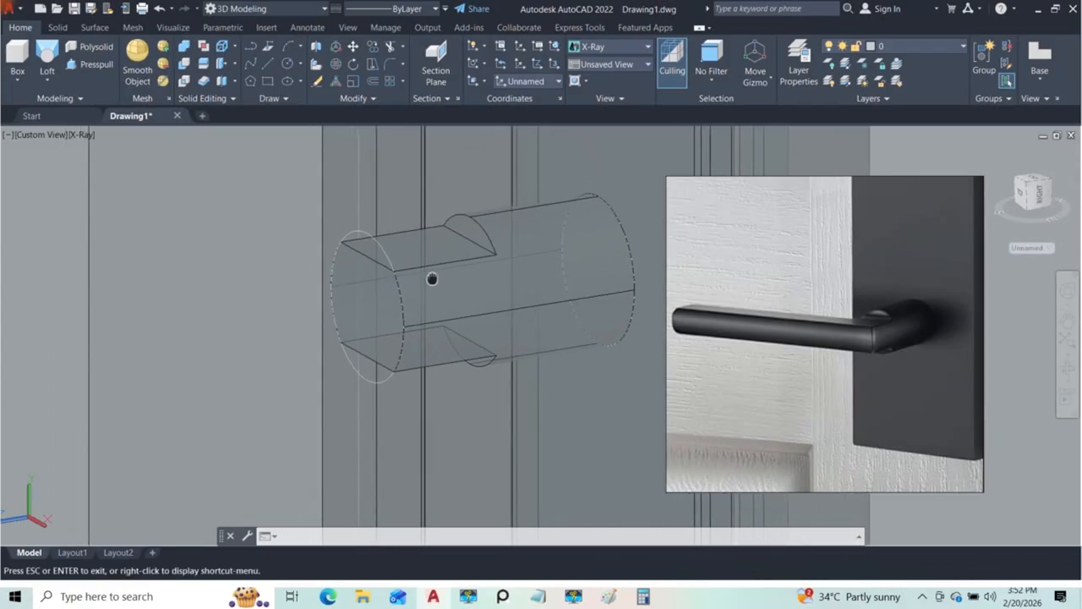
pyautogui.click(524, 81)
pyautogui.click(520, 98)
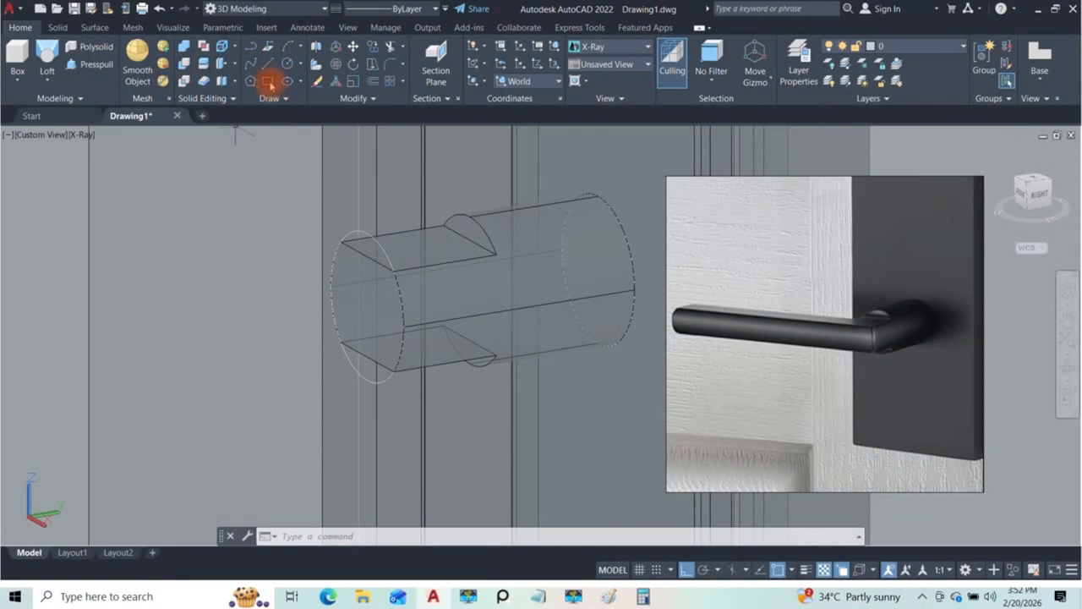
pyautogui.click(268, 81)
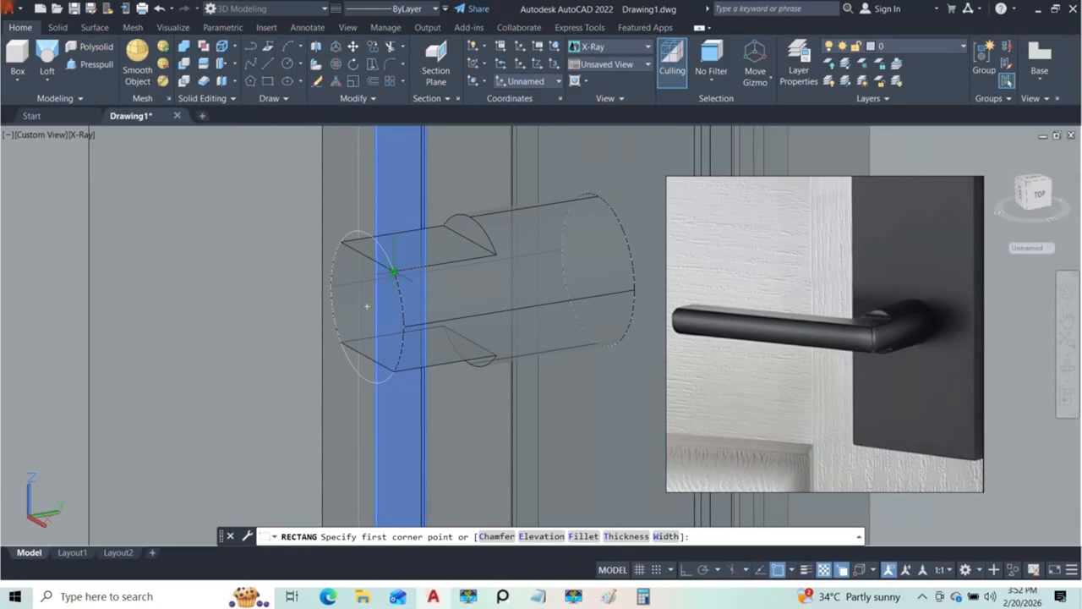
pyautogui.scroll(2, 367, 306)
pyautogui.click(393, 271)
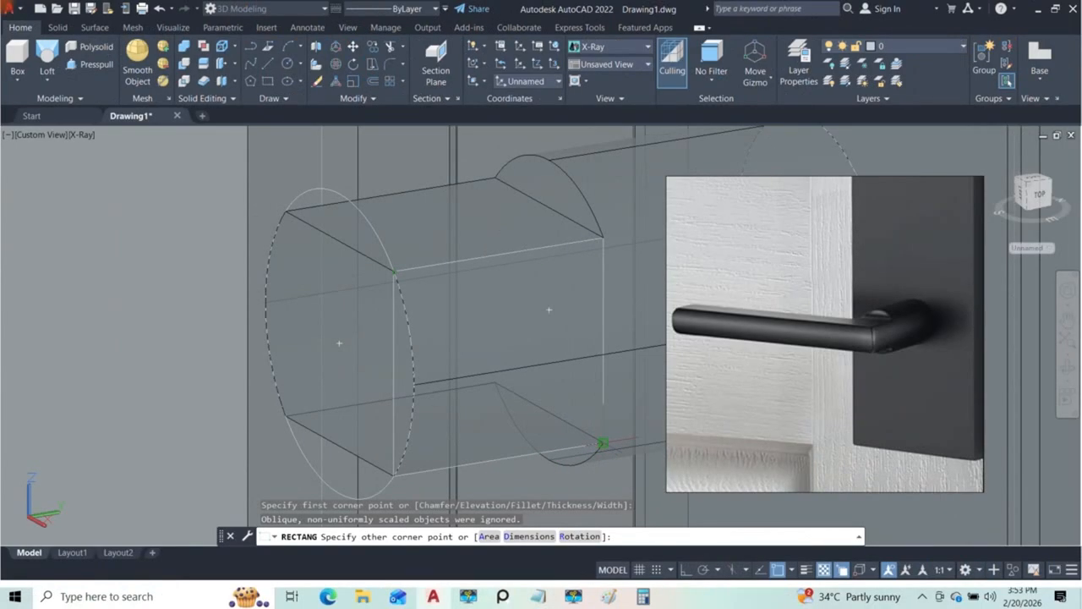
pyautogui.moveTo(473, 356)
pyautogui.keyDown('shift'); pyautogui.mouseDown(button='middle')
pyautogui.moveTo(367, 312)
pyautogui.moveTo(404, 338)
pyautogui.moveTo(604, 350)
pyautogui.moveTo(657, 447)
pyautogui.moveTo(657, 473)
pyautogui.moveTo(464, 366)
pyautogui.mouseUp(button='middle'); pyautogui.keyUp('shift')
pyautogui.scroll(-10, 465, 339)
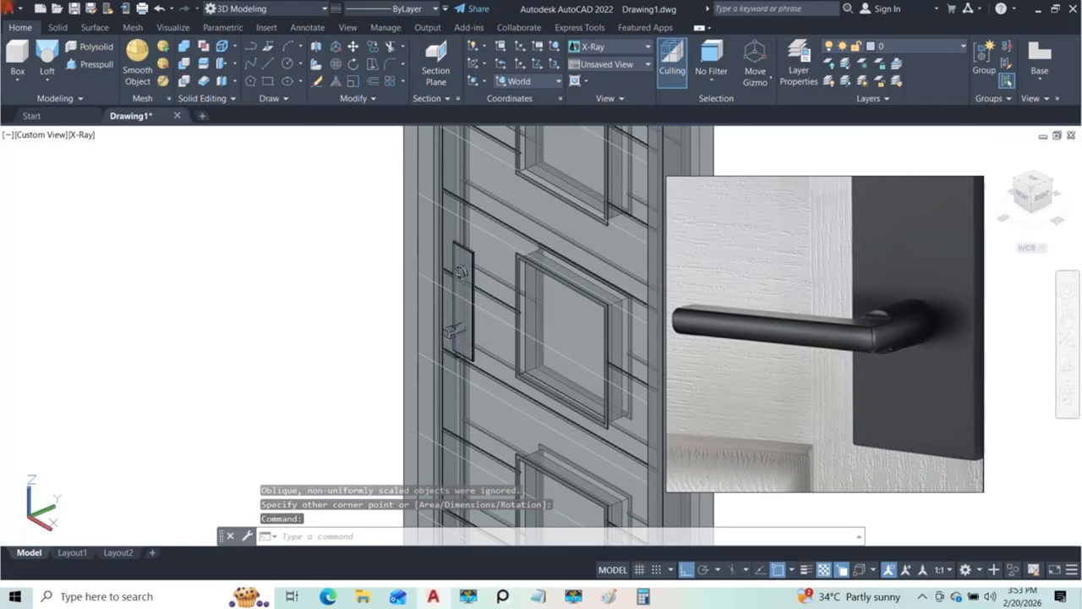
# Step: Extrude the rectangle on the cylinder's side by 135 with Ortho on to form the lever bar
pyautogui.scroll(5, 438, 334)
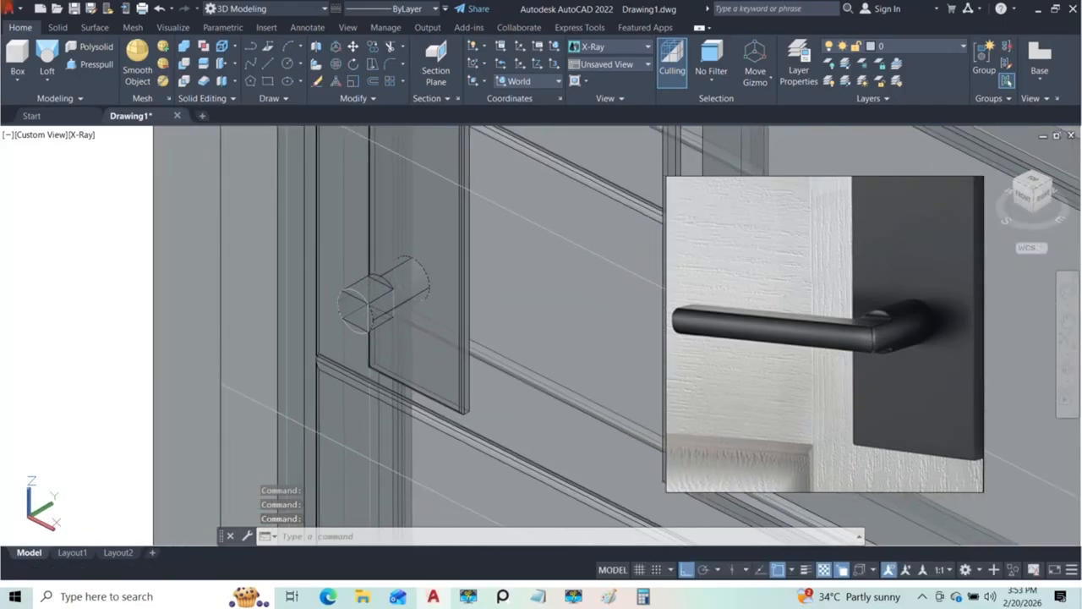
pyautogui.click(48, 78)
pyautogui.click(63, 106)
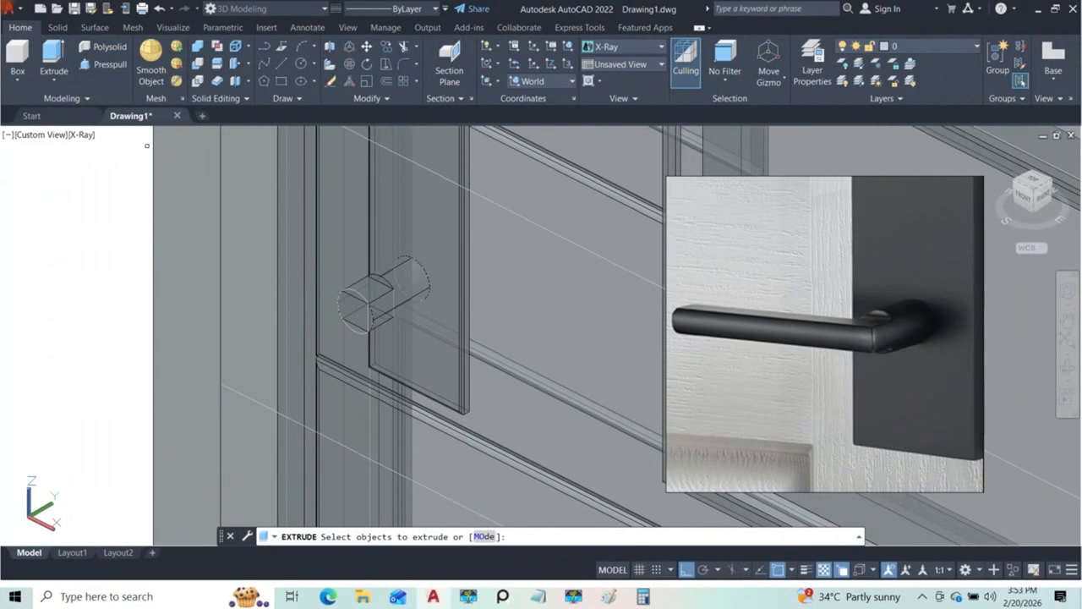
pyautogui.click(400, 291)
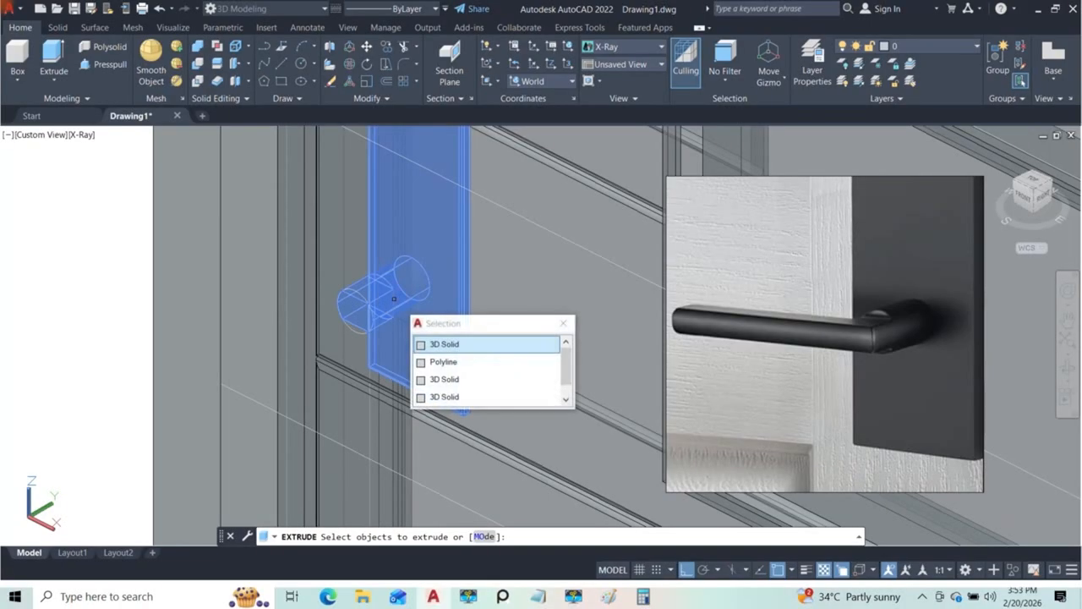
pyautogui.click(445, 364)
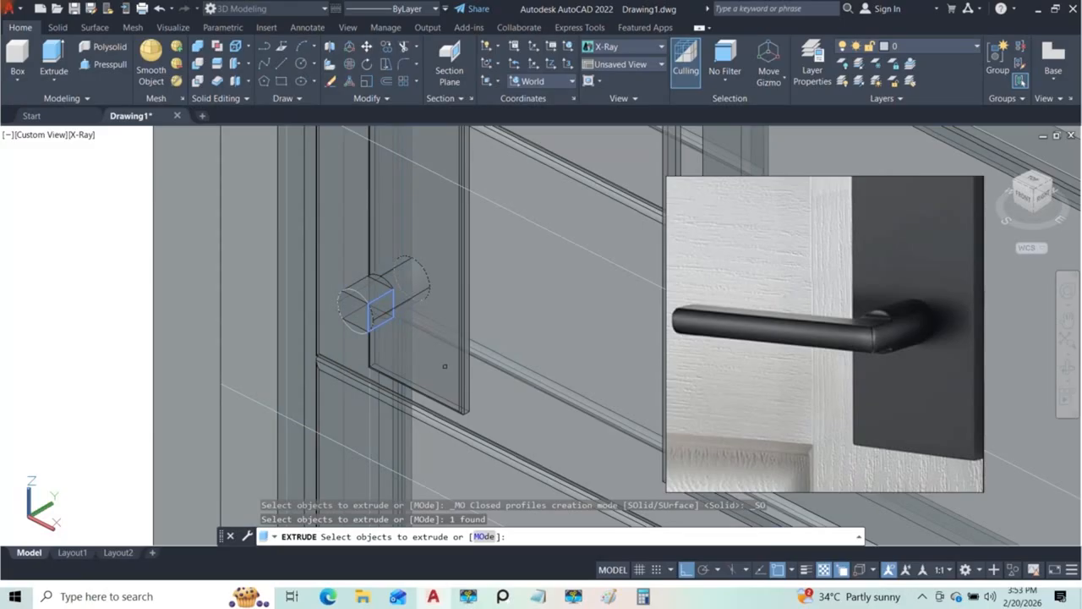
pyautogui.press('Return')
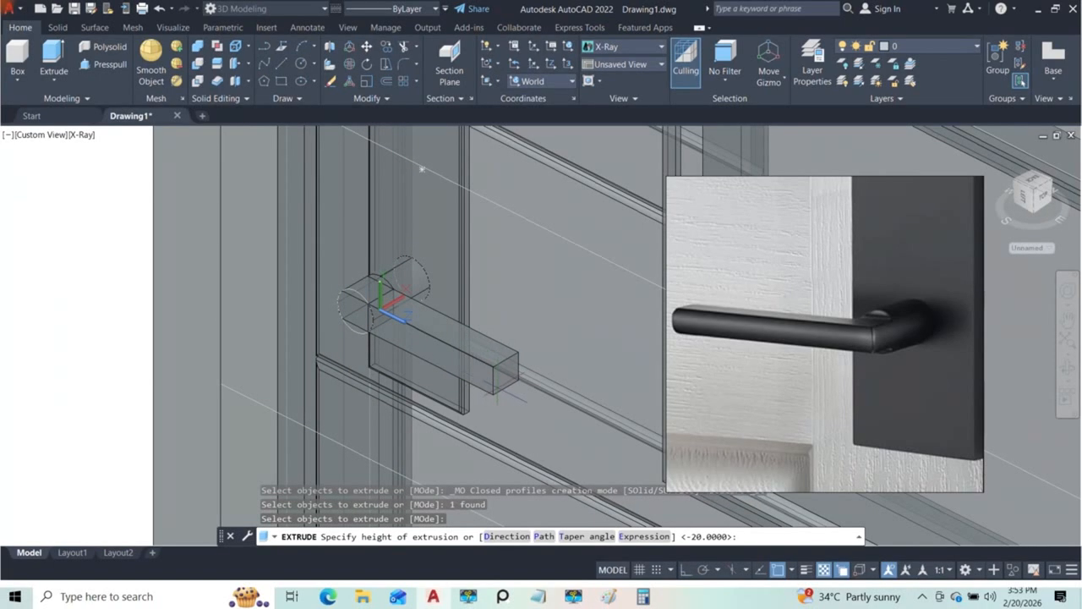
pyautogui.click(685, 571)
pyautogui.moveTo(545, 427); pyautogui.dragTo(464, 408, button='middle')
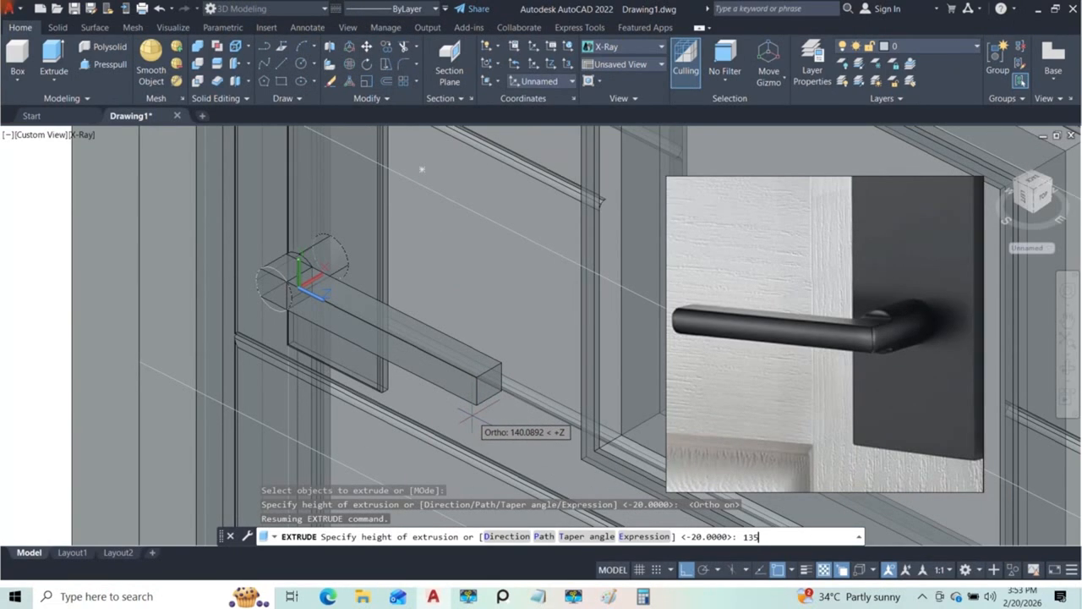
pyautogui.press('Return')
pyautogui.press('Escape')
pyautogui.press('Escape')
# Step: Switch the visual style to Conceptual and view the lever bar where it meets the cylinder
pyautogui.keyDown('shift'); pyautogui.moveTo(471, 414); pyautogui.dragTo(495, 334, button='middle'); pyautogui.keyUp('shift')
pyautogui.scroll(4, 417, 337)
pyautogui.scroll(-3, 416, 337)
pyautogui.keyDown('shift'); pyautogui.moveTo(419, 351); pyautogui.dragTo(423, 324, button='middle'); pyautogui.keyUp('shift')
pyautogui.keyDown('shift'); pyautogui.moveTo(351, 323); pyautogui.dragTo(181, 373, button='middle'); pyautogui.keyUp('shift')
pyautogui.scroll(4, 226, 374)
pyautogui.keyDown('shift'); pyautogui.moveTo(286, 311); pyautogui.dragTo(286, 310, button='middle'); pyautogui.keyUp('shift')
pyautogui.keyDown('shift'); pyautogui.moveTo(502, 309); pyautogui.dragTo(392, 375, button='middle'); pyautogui.keyUp('shift')
pyautogui.click(84, 135)
pyautogui.click(129, 179)
pyautogui.keyDown('shift'); pyautogui.moveTo(338, 339); pyautogui.dragTo(363, 369, button='middle'); pyautogui.keyUp('shift')
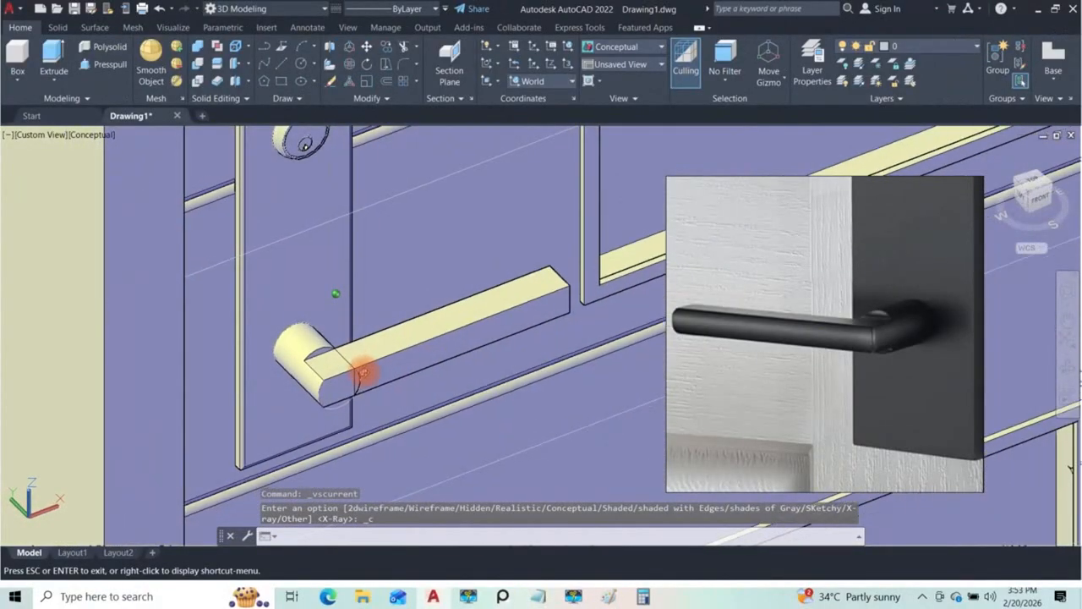
pyautogui.scroll(3, 321, 355)
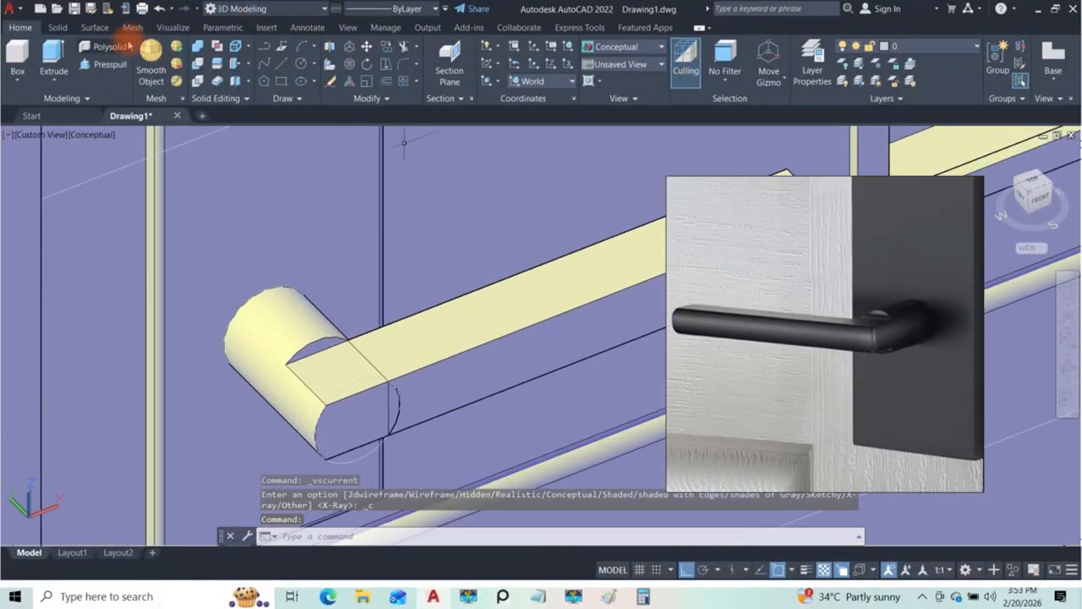
# Step: Union the notched cylinder and the lever bar into one solid
pyautogui.click(205, 51)
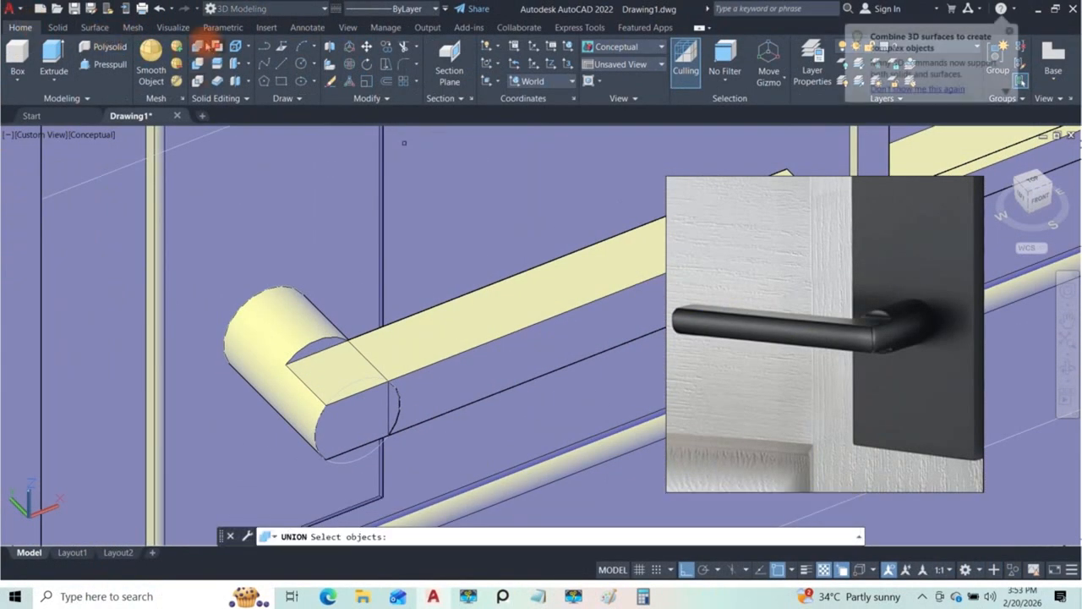
pyautogui.click(301, 319)
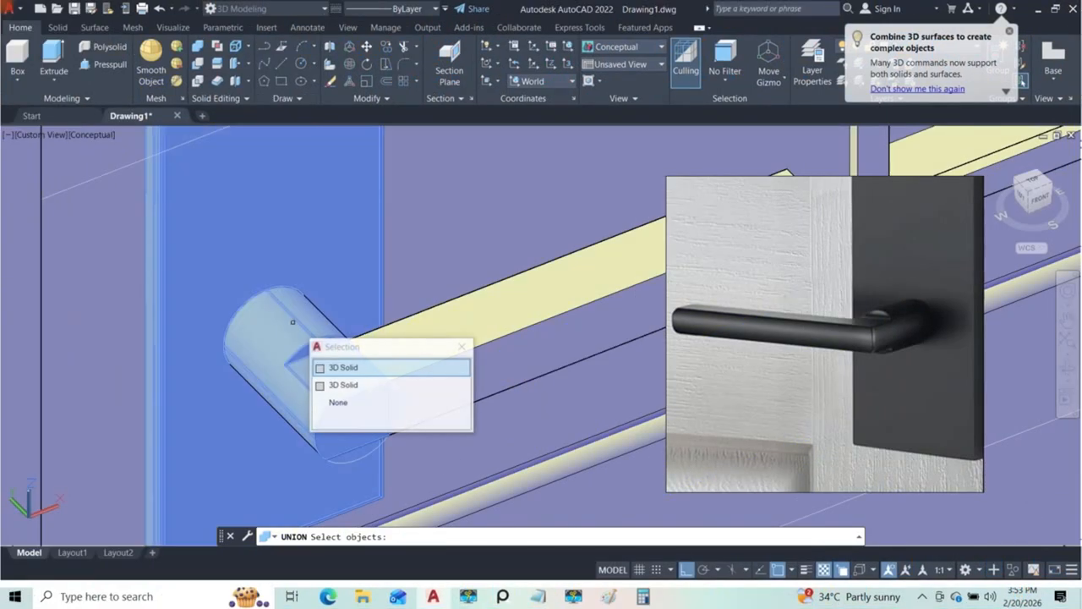
pyautogui.click(344, 366)
pyautogui.scroll(-4, 350, 358)
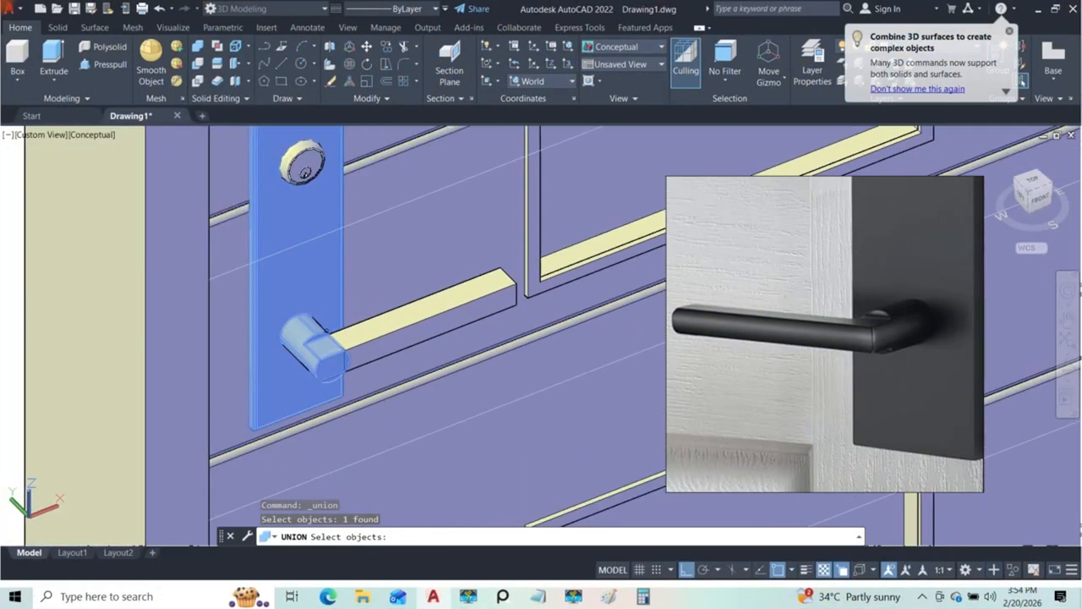
pyautogui.scroll(3, 350, 357)
pyautogui.click(391, 328)
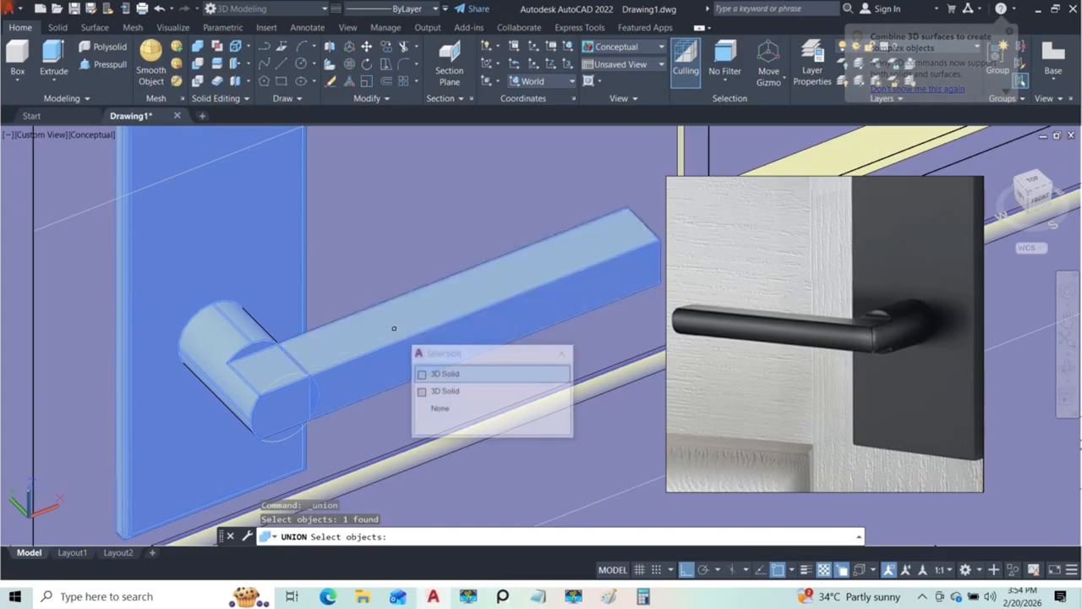
pyautogui.click(441, 371)
pyautogui.keyDown('shift'); pyautogui.moveTo(430, 347); pyautogui.dragTo(381, 314, button='middle'); pyautogui.keyUp('shift')
pyautogui.press('Return')
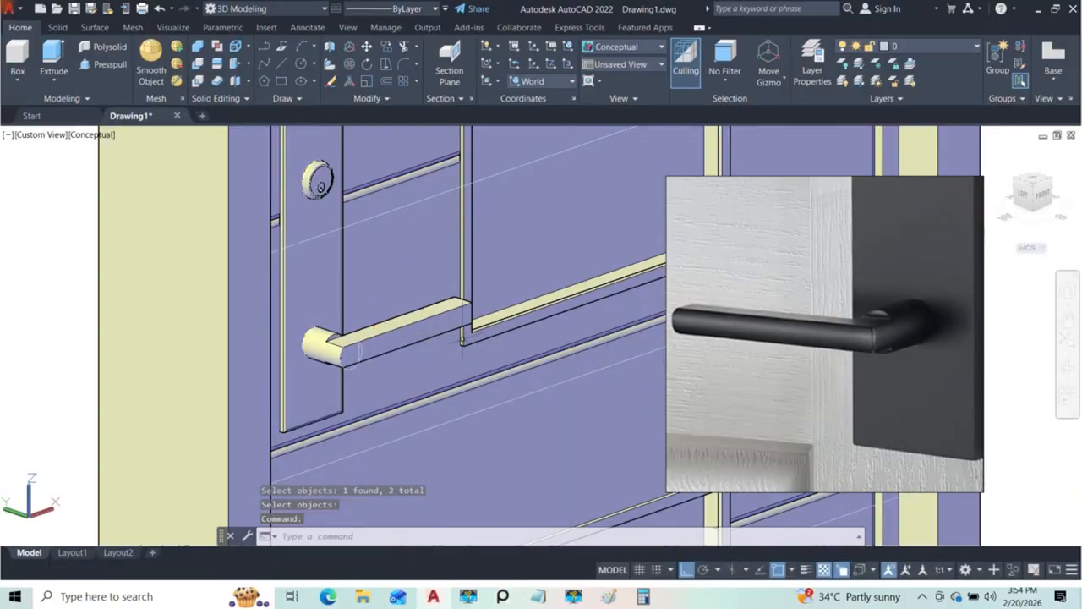
# Step: Start an edge fillet of radius 2 on the handle, picking the lever bar's upper front edge and the upper edges at the cylinder joint
pyautogui.scroll(-5, 433, 344)
pyautogui.keyDown('shift'); pyautogui.moveTo(432, 344); pyautogui.dragTo(389, 359, button='middle'); pyautogui.keyUp('shift')
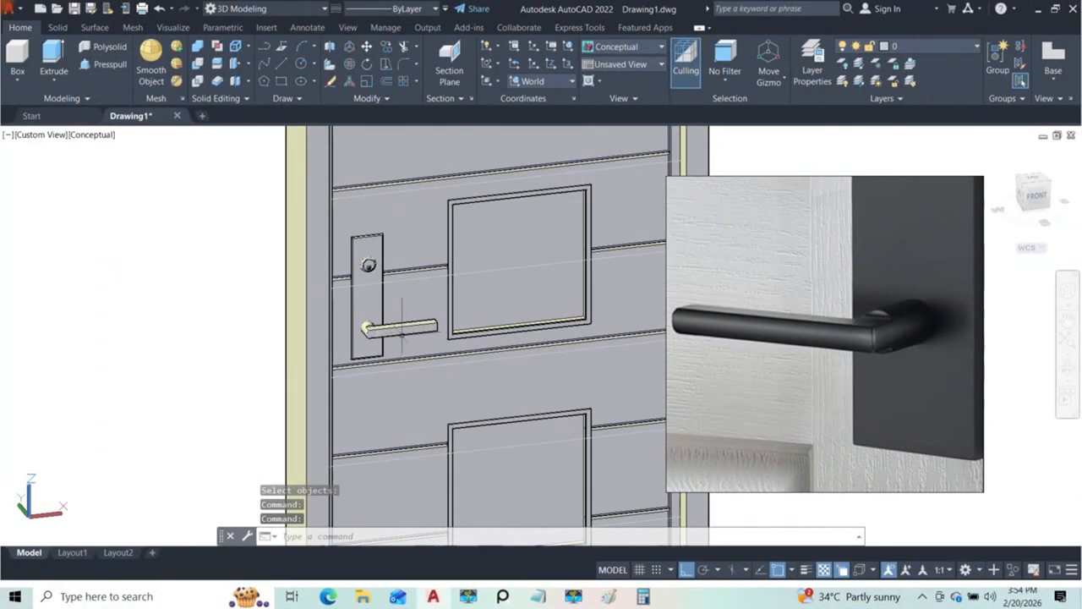
pyautogui.scroll(5, 402, 331)
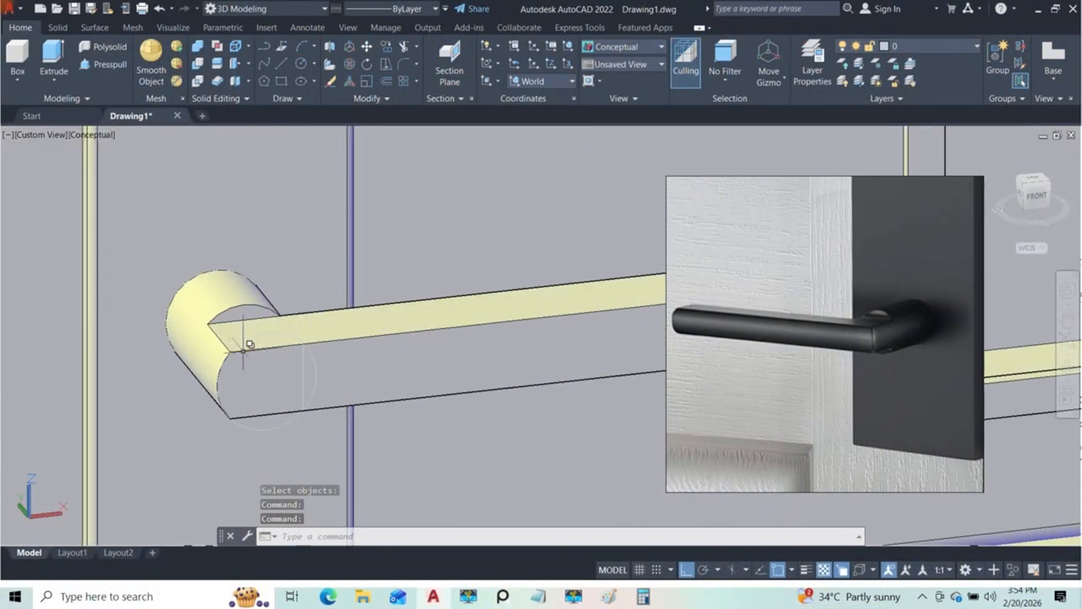
pyautogui.scroll(-2, 420, 332)
pyautogui.moveTo(488, 342); pyautogui.dragTo(434, 342, button='middle')
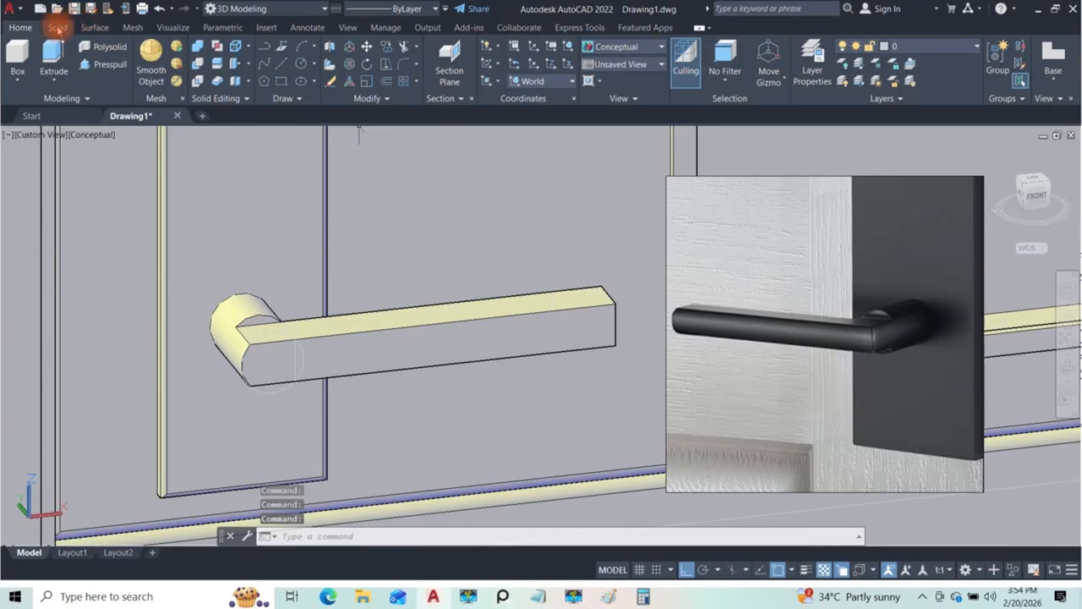
pyautogui.click(57, 27)
pyautogui.click(510, 58)
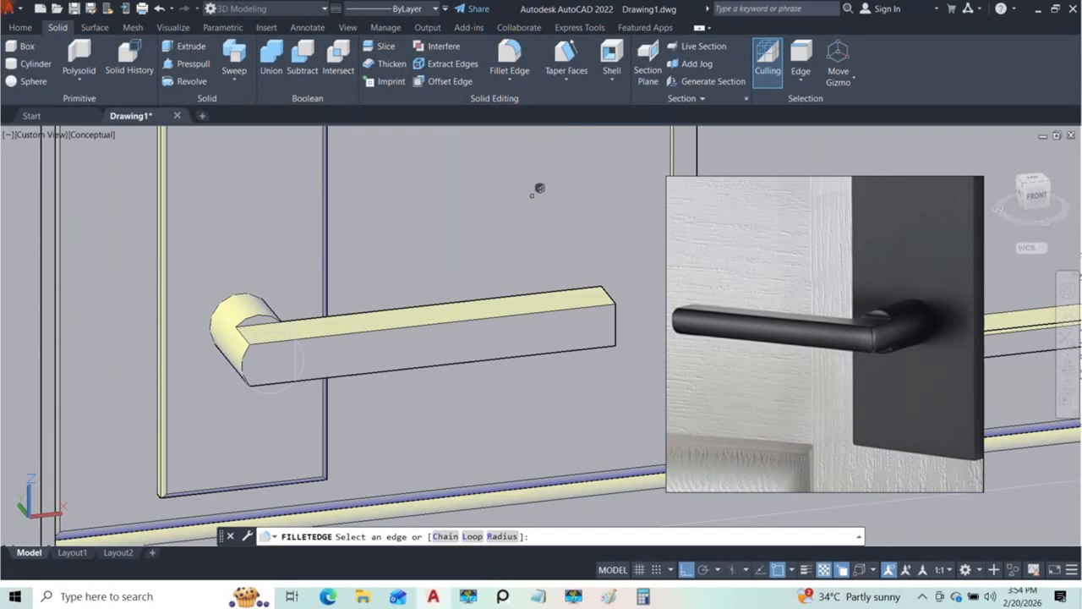
pyautogui.click(502, 536)
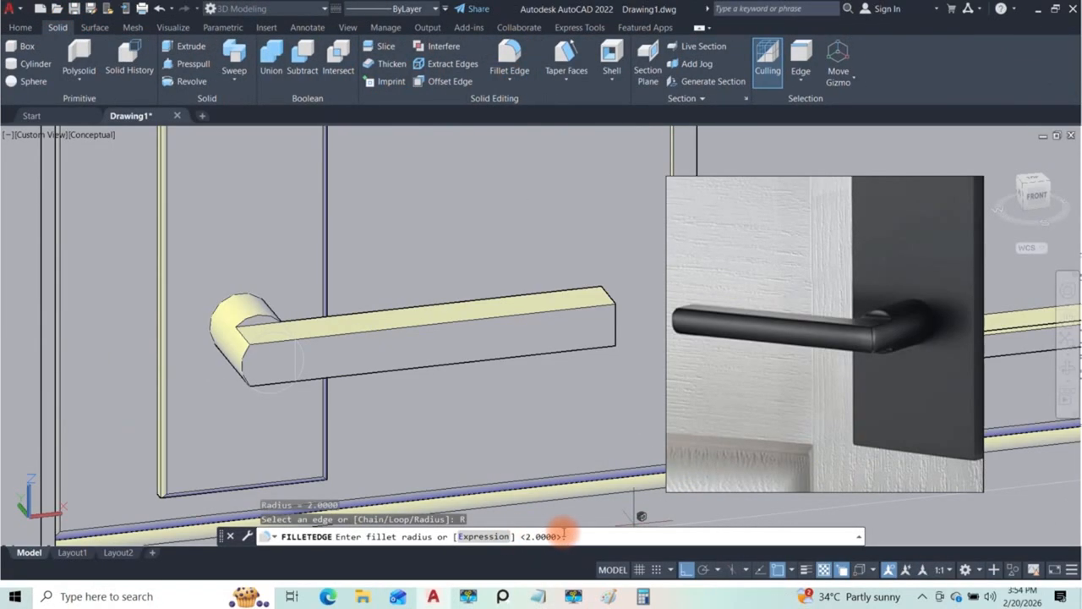
pyautogui.press('Return')
pyautogui.scroll(4, 463, 298)
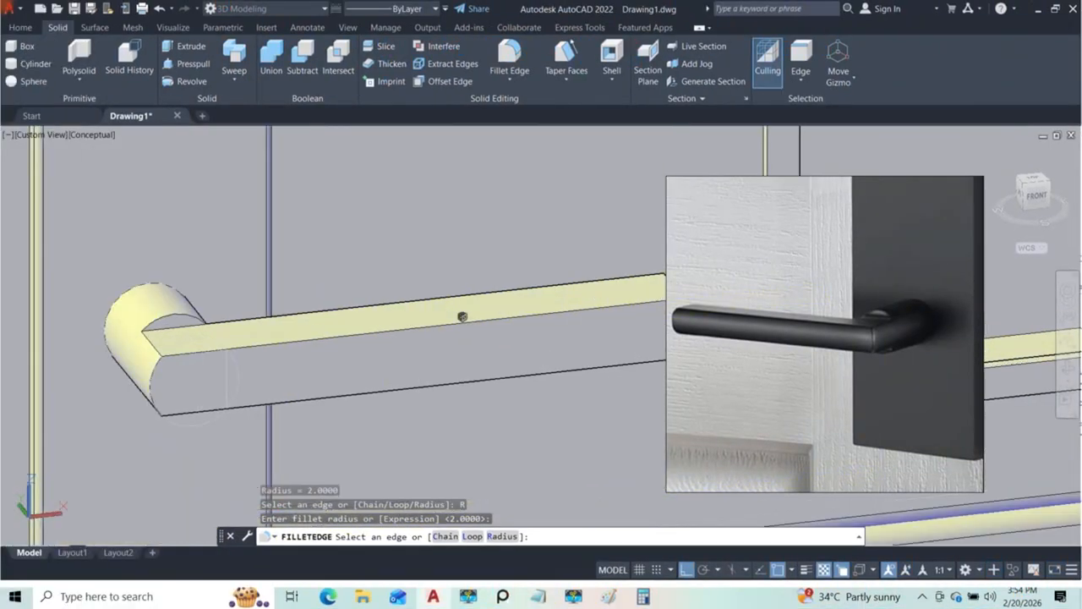
pyautogui.click(456, 330)
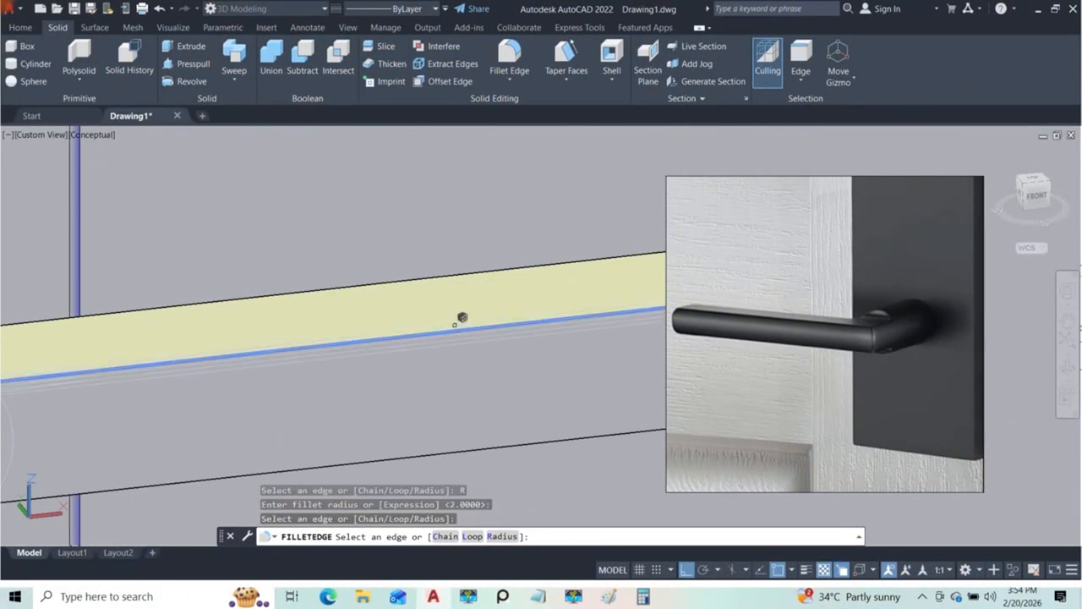
pyautogui.scroll(-3, 463, 323)
pyautogui.scroll(3, 229, 333)
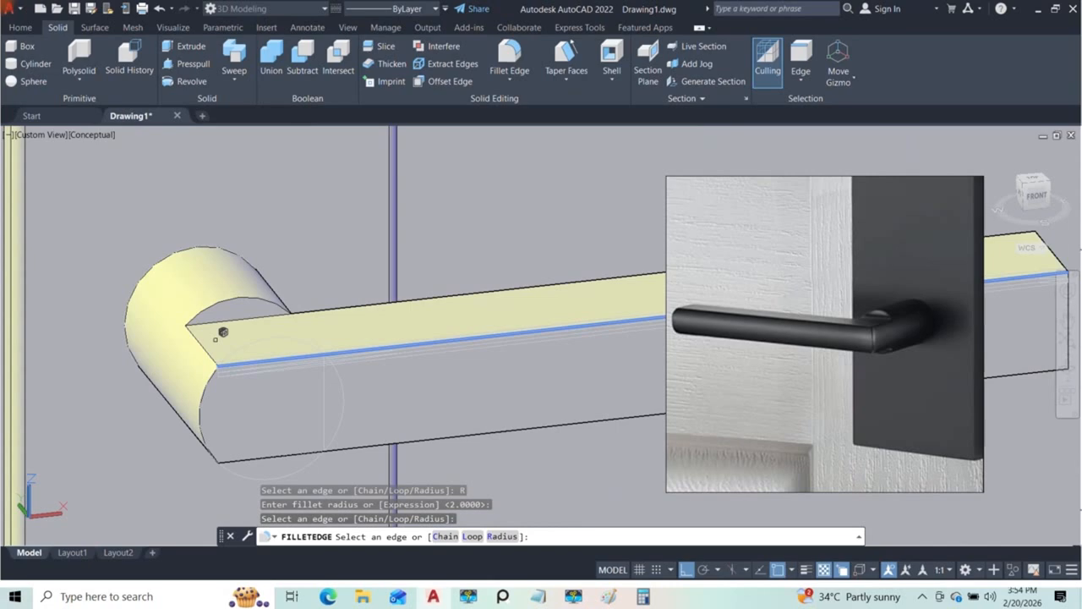
pyautogui.scroll(2, 212, 342)
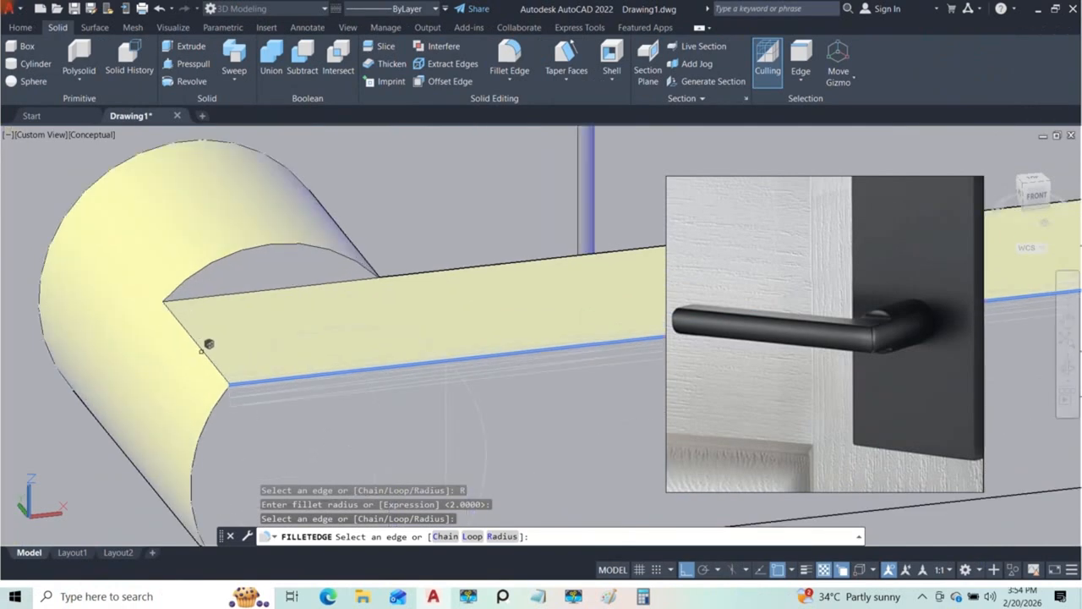
pyautogui.click(203, 341)
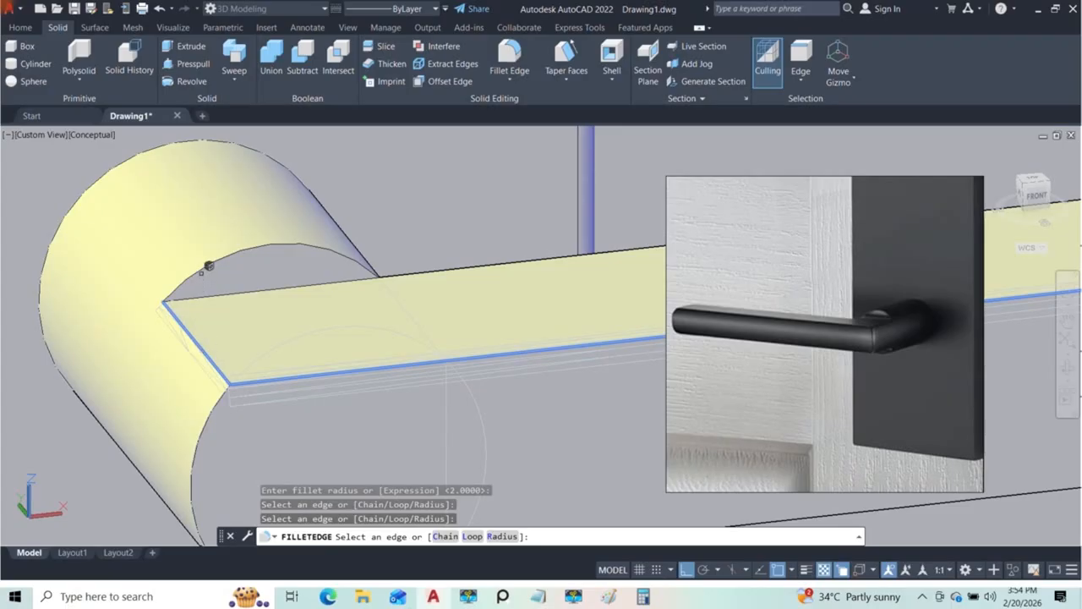
pyautogui.click(209, 261)
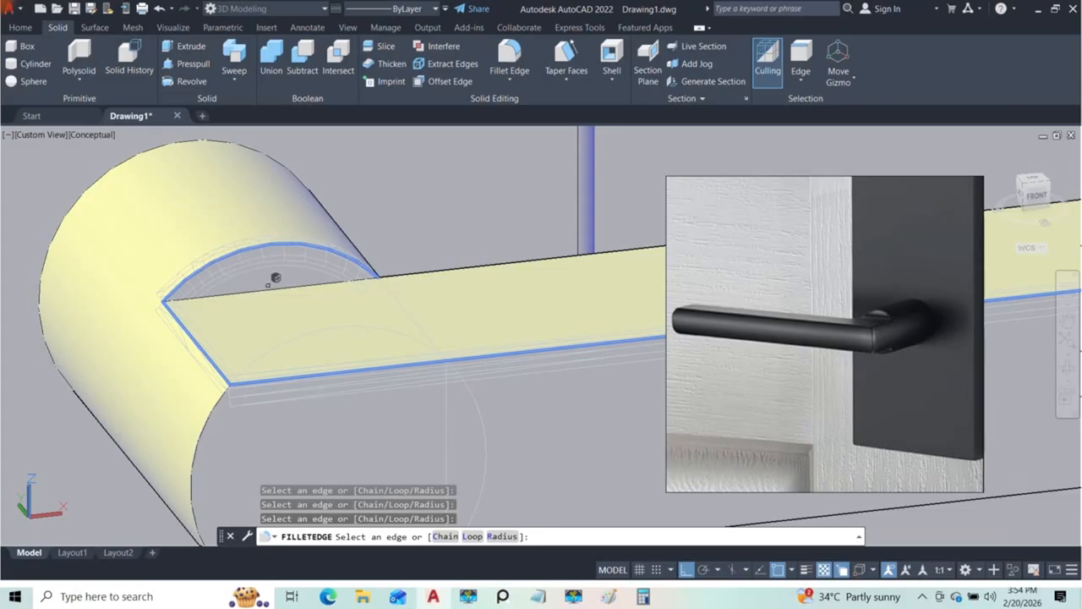
pyautogui.scroll(-2, 292, 279)
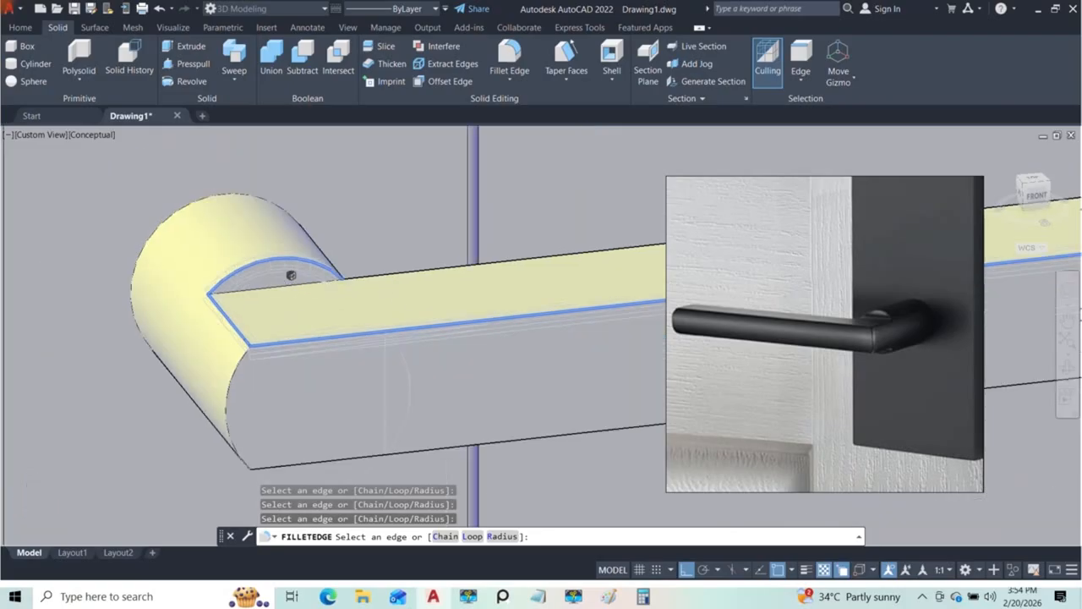
# Step: Add the curved and straight edges under the cylinder joint and the lever bar's lower long edges to the fillet selection
pyautogui.scroll(-2, 347, 364)
pyautogui.keyDown('shift'); pyautogui.moveTo(352, 307); pyautogui.dragTo(321, 349, button='middle'); pyautogui.keyUp('shift')
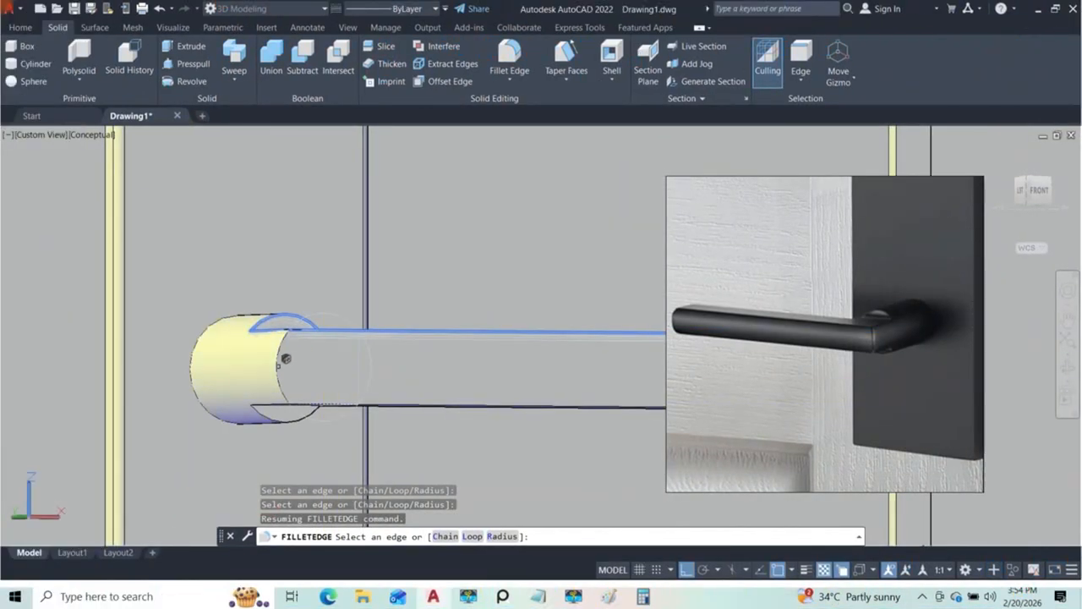
pyautogui.keyDown('shift'); pyautogui.moveTo(286, 362); pyautogui.dragTo(268, 380, button='middle'); pyautogui.keyUp('shift')
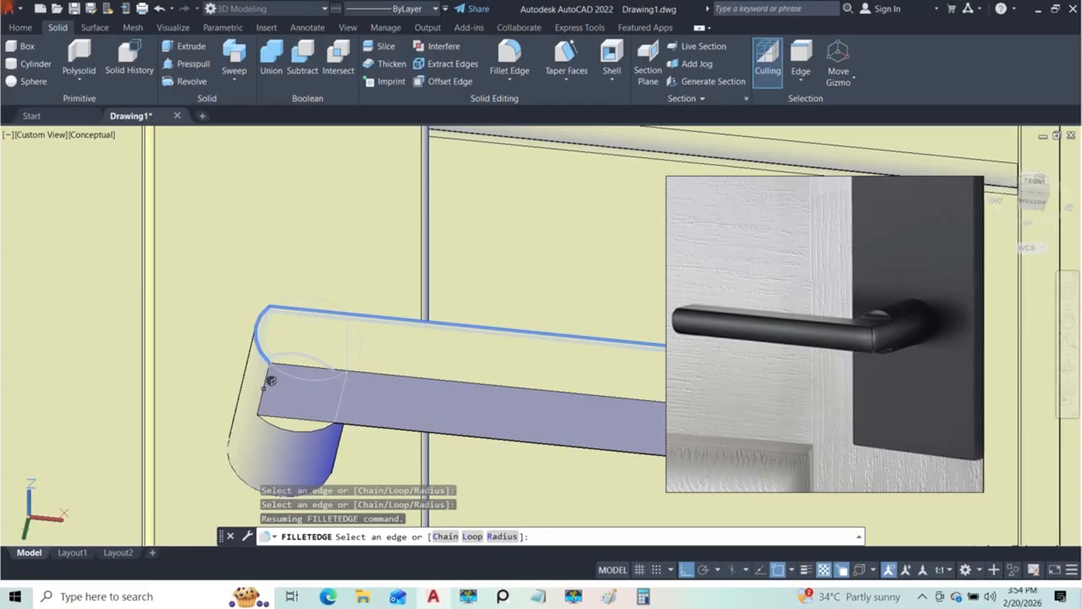
pyautogui.keyDown('shift'); pyautogui.moveTo(273, 379); pyautogui.dragTo(314, 315, button='middle'); pyautogui.keyUp('shift')
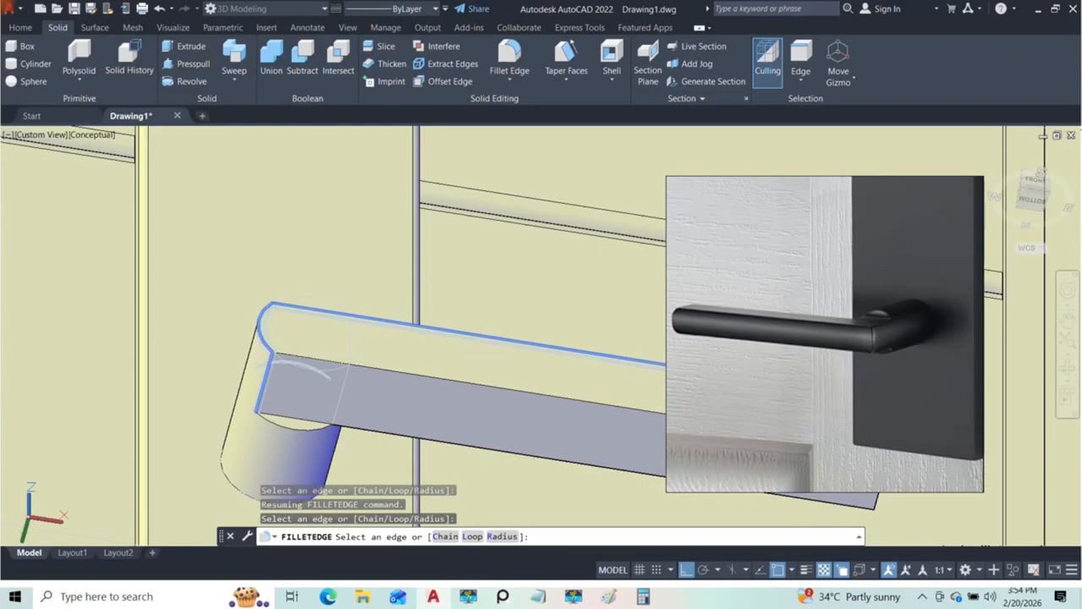
pyautogui.click(311, 431)
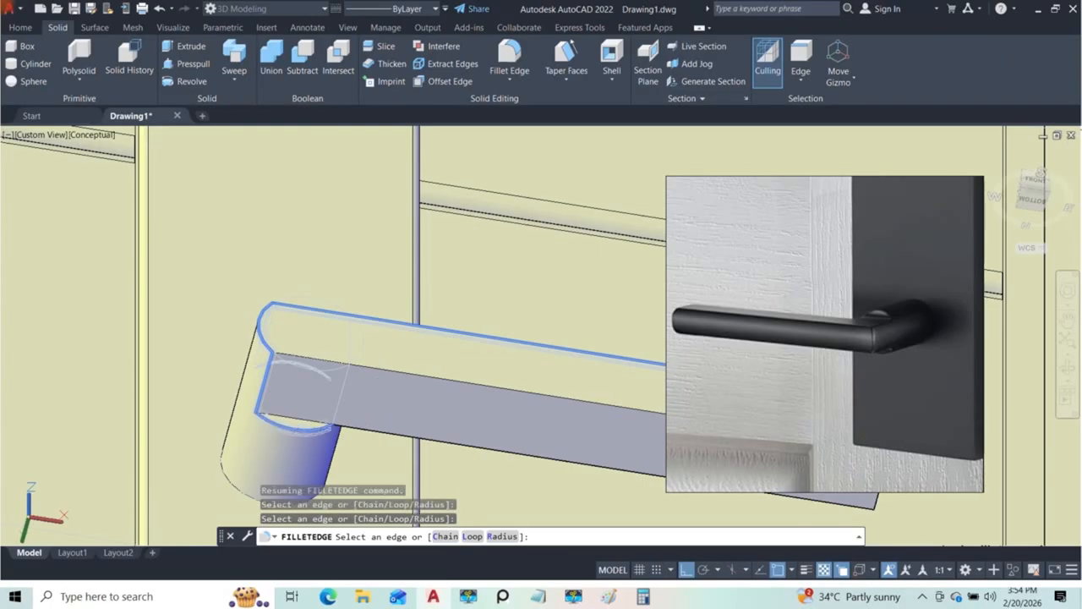
pyautogui.click(378, 370)
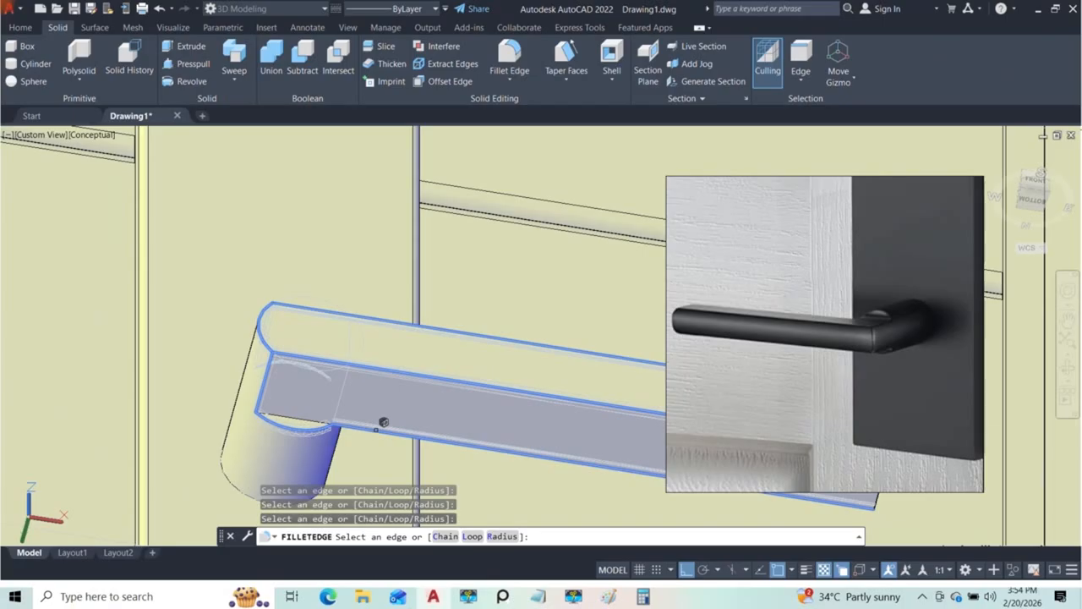
# Step: Add the four edges around the lever bar's free end face to the fillet selection
pyautogui.scroll(-3, 370, 429)
pyautogui.keyDown('shift'); pyautogui.moveTo(410, 399); pyautogui.dragTo(330, 445, button='middle'); pyautogui.keyUp('shift')
pyautogui.moveTo(474, 413); pyautogui.dragTo(406, 414, button='middle')
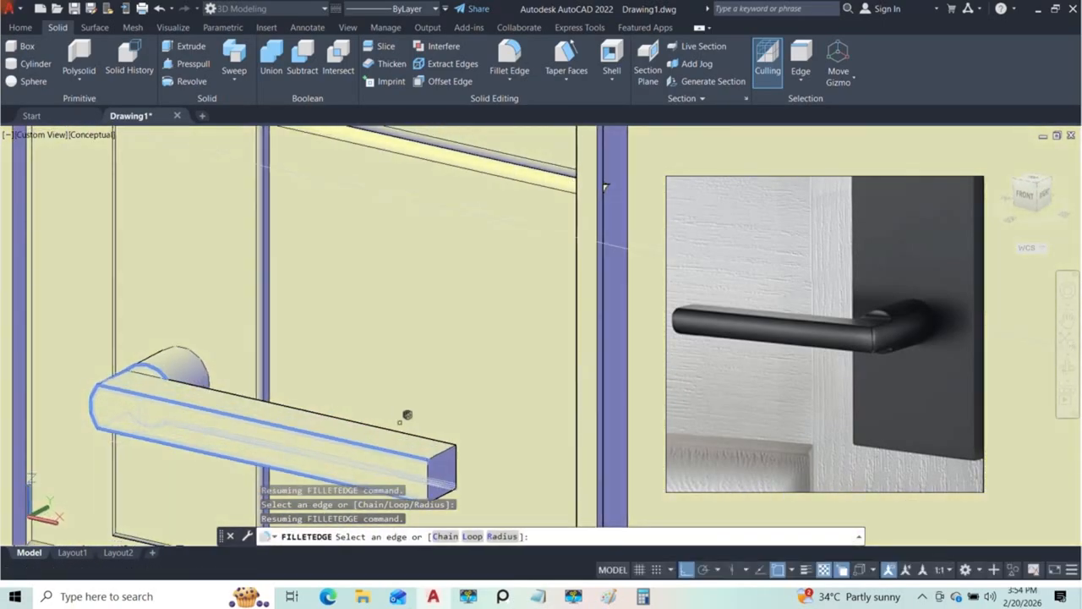
pyautogui.scroll(2, 377, 290)
pyautogui.scroll(2, 390, 315)
pyautogui.scroll(1, 390, 315)
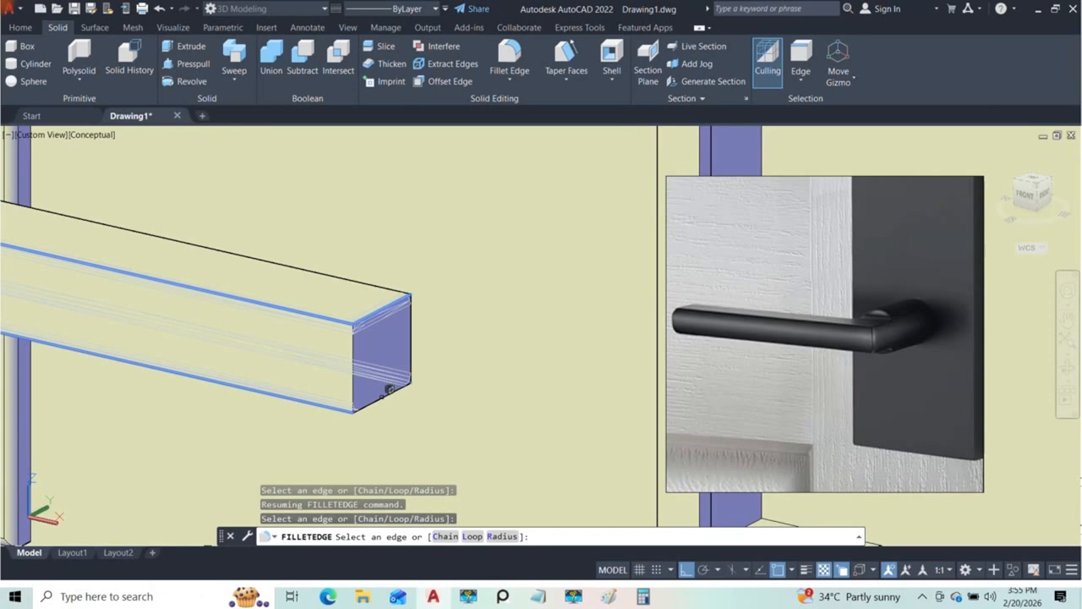
pyautogui.keyDown('shift'); pyautogui.moveTo(390, 390); pyautogui.dragTo(339, 355, button='middle'); pyautogui.keyUp('shift')
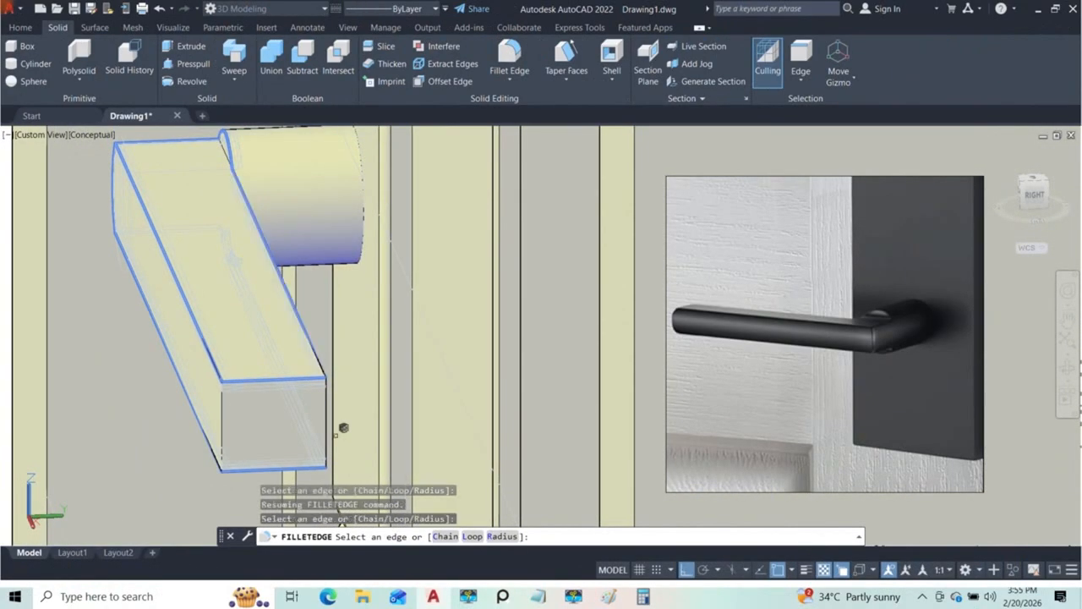
pyautogui.keyDown('shift'); pyautogui.moveTo(338, 510); pyautogui.dragTo(351, 288, button='middle'); pyautogui.keyUp('shift')
pyautogui.scroll(10, 357, 353)
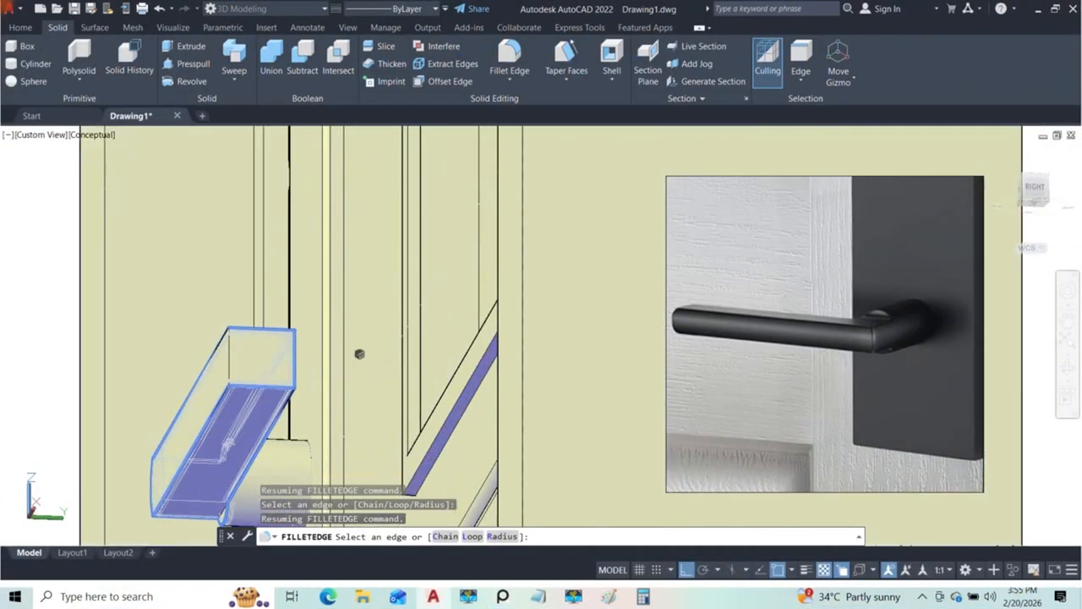
pyautogui.scroll(-10, 322, 335)
pyautogui.scroll(10, 327, 328)
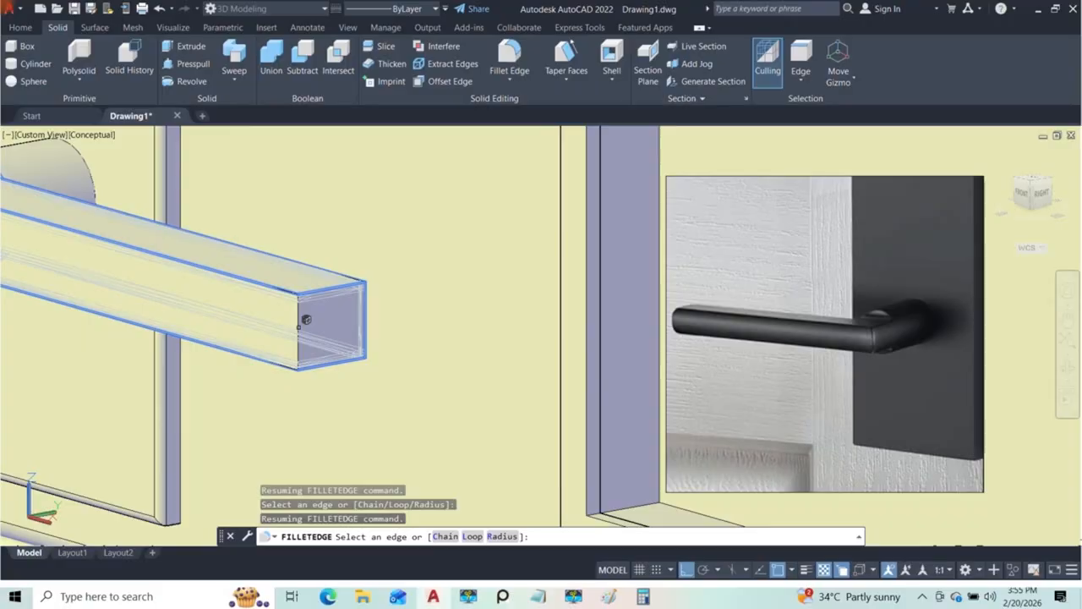
pyautogui.scroll(-10, 319, 336)
pyautogui.scroll(8, 369, 362)
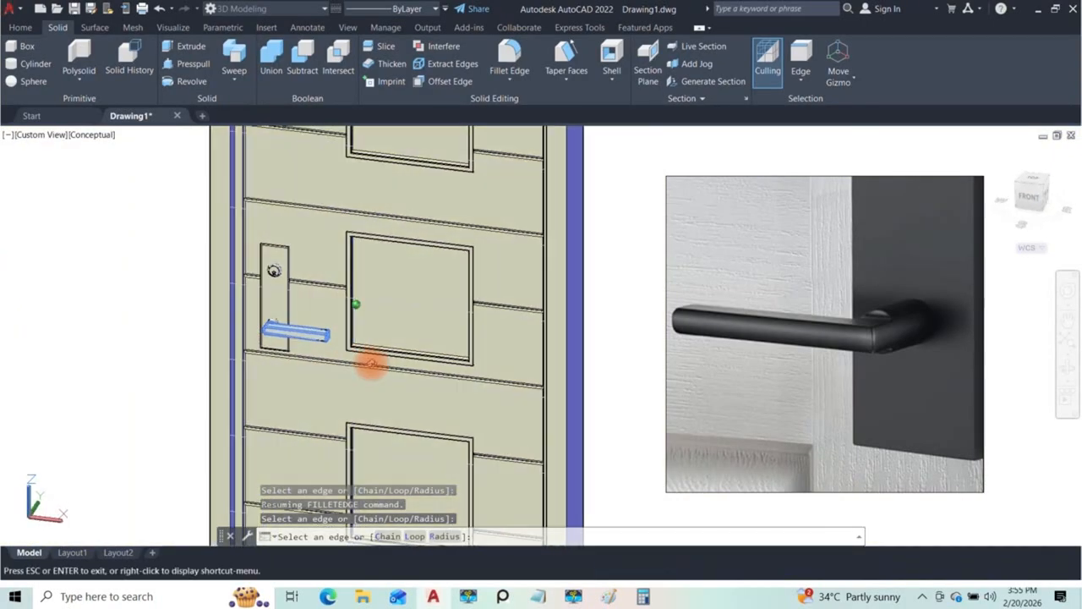
# Step: Finish picking edges and accept the fillet on the lever handle
pyautogui.scroll(3, 271, 334)
pyautogui.moveTo(254, 336)
pyautogui.keyDown('shift'); pyautogui.mouseDown(button='middle')
pyautogui.moveTo(242, 338)
pyautogui.moveTo(184, 254)
pyautogui.moveTo(245, 268)
pyautogui.moveTo(316, 355)
pyautogui.moveTo(245, 374)
pyautogui.moveTo(255, 364)
pyautogui.mouseUp(button='middle'); pyautogui.keyUp('shift')
pyautogui.click(256, 364)
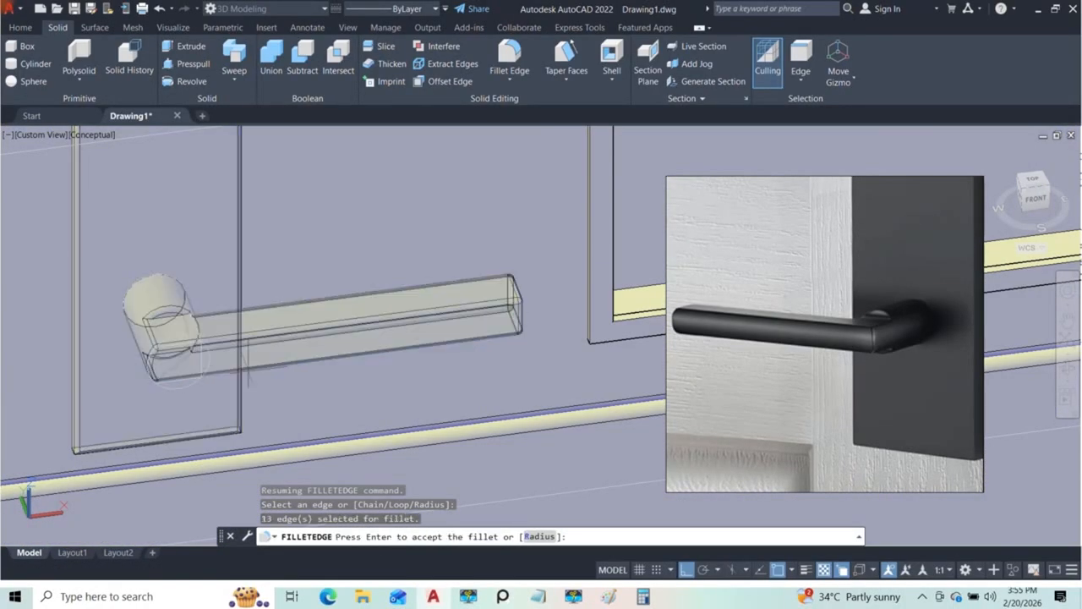
pyautogui.keyDown('shift'); pyautogui.moveTo(255, 341); pyautogui.dragTo(295, 300, button='middle'); pyautogui.keyUp('shift')
pyautogui.press('Return')
# Step: Select the handle plate, lever and lock cylinder together on the door
pyautogui.scroll(-4, 259, 313)
pyautogui.moveTo(259, 343)
pyautogui.keyDown('shift'); pyautogui.mouseDown(button='middle')
pyautogui.moveTo(155, 309)
pyautogui.moveTo(265, 347)
pyautogui.moveTo(255, 330)
pyautogui.mouseUp(button='middle'); pyautogui.keyUp('shift')
pyautogui.scroll(-12, 266, 347)
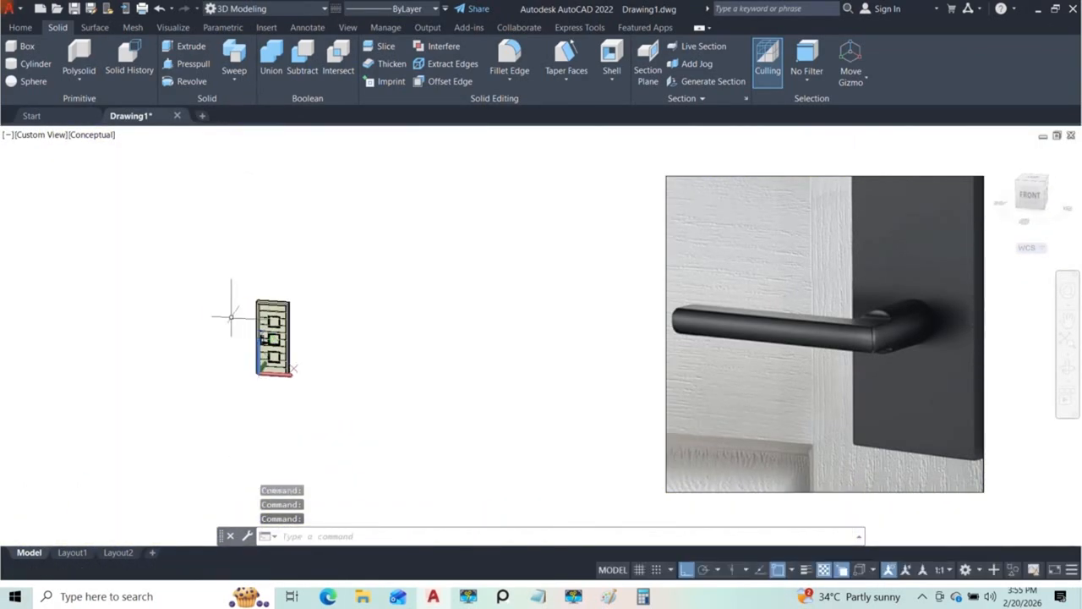
pyautogui.scroll(8, 255, 342)
pyautogui.keyDown('shift'); pyautogui.moveTo(423, 377); pyautogui.dragTo(424, 490, button='middle'); pyautogui.keyUp('shift')
pyautogui.scroll(6, 339, 389)
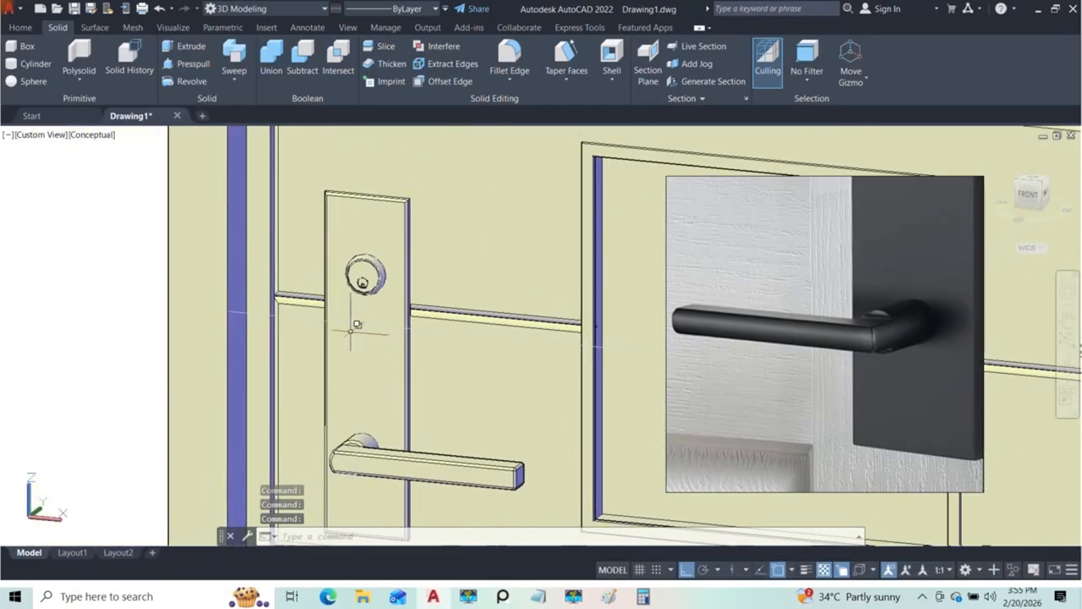
pyautogui.click(372, 463)
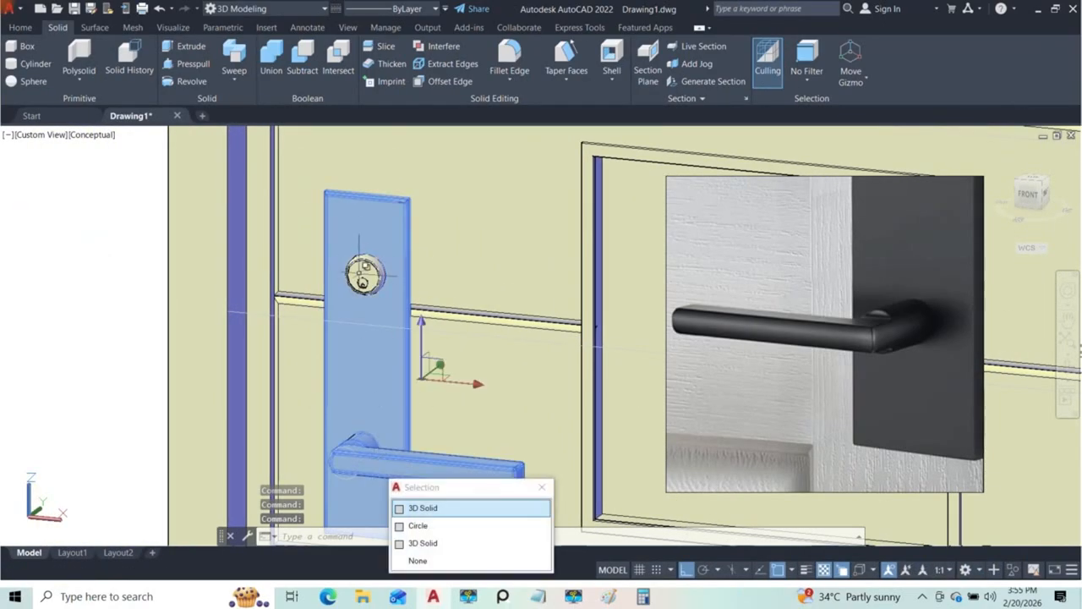
pyautogui.click(360, 272)
pyautogui.click(410, 317)
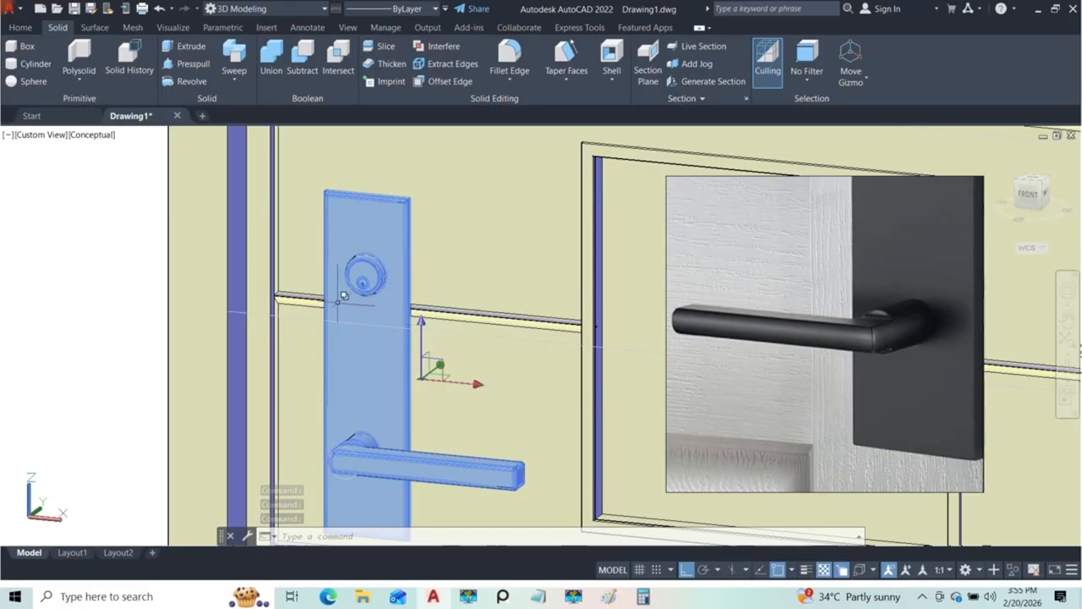
# Step: Examine the whole door with its handle set from the front and side, and clear the selection
pyautogui.scroll(-5, 406, 340)
pyautogui.keyDown('shift'); pyautogui.moveTo(406, 340); pyautogui.dragTo(251, 323, button='middle'); pyautogui.keyUp('shift')
pyautogui.scroll(6, 425, 356)
pyautogui.scroll(-5, 426, 356)
pyautogui.keyDown('shift'); pyautogui.moveTo(440, 343); pyautogui.dragTo(378, 336, button='middle'); pyautogui.keyUp('shift')
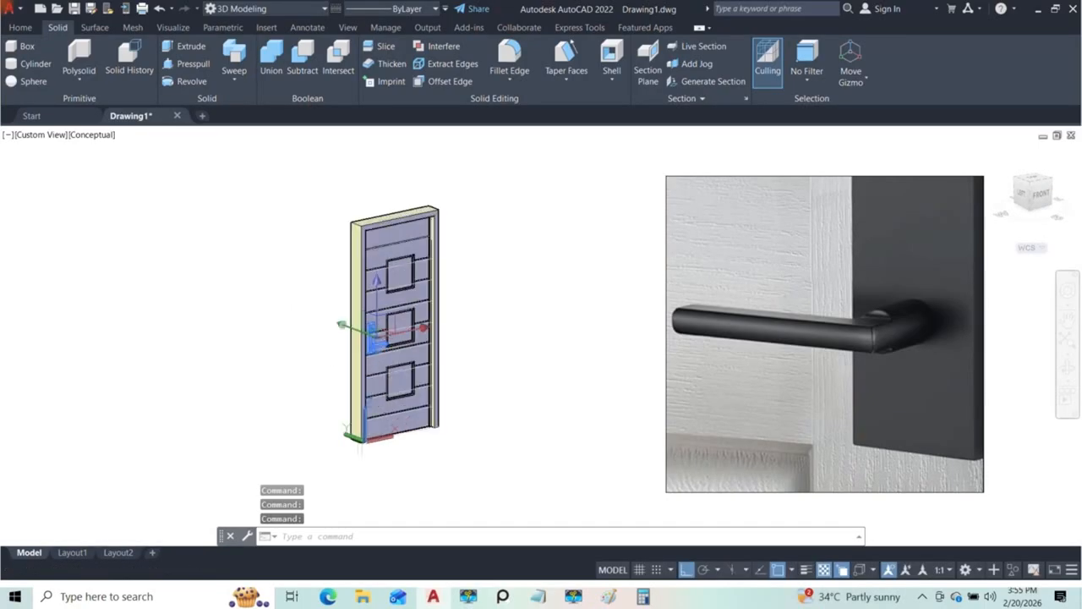
pyautogui.scroll(5, 388, 308)
pyautogui.moveTo(445, 247); pyautogui.dragTo(464, 356, button='middle')
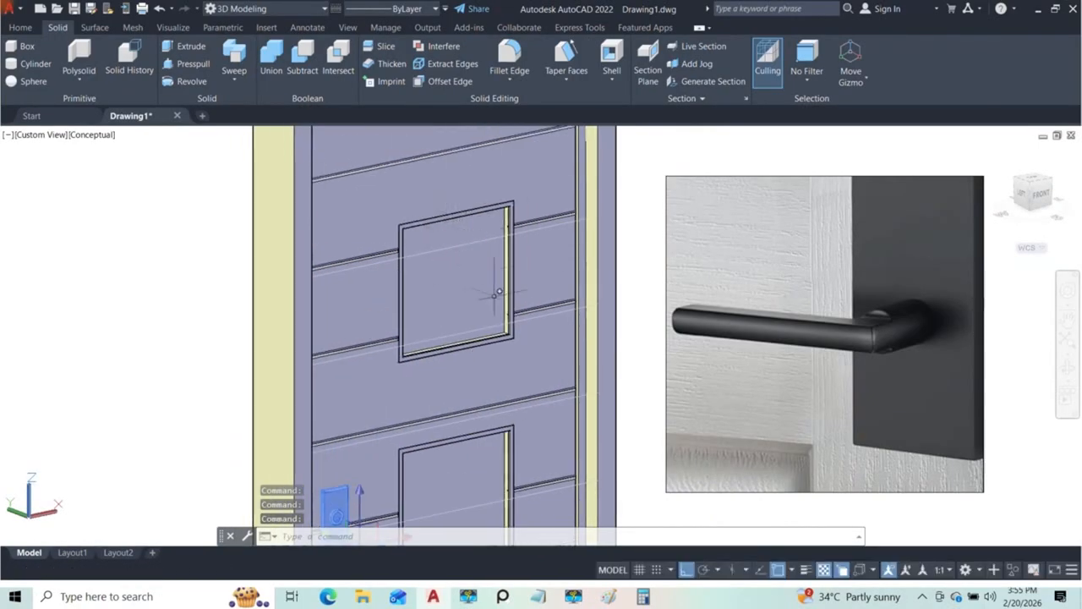
pyautogui.scroll(-10, 489, 339)
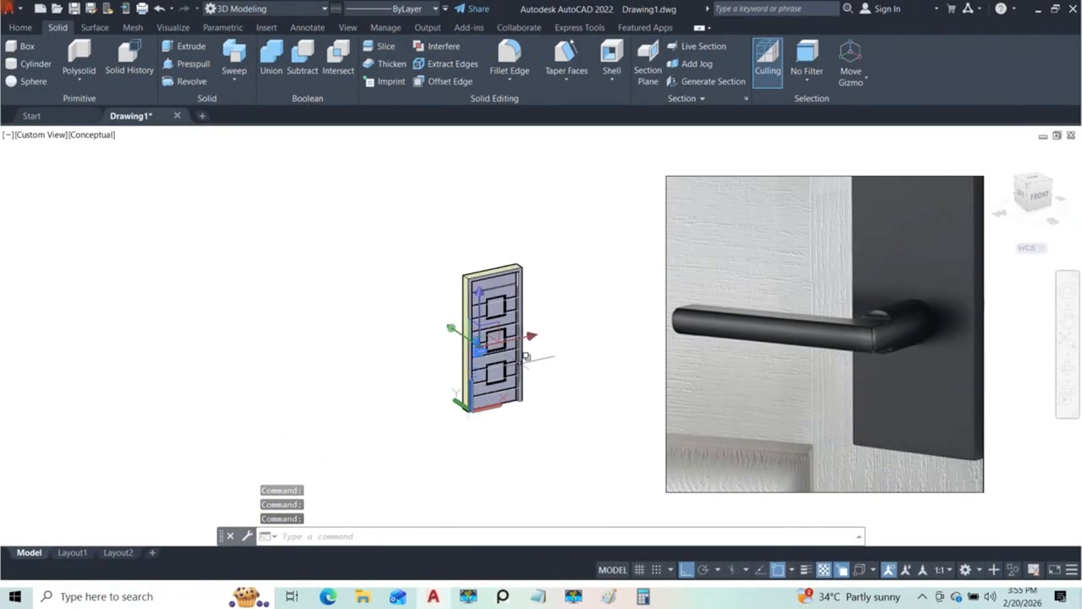
pyautogui.moveTo(527, 356); pyautogui.dragTo(429, 345, button='middle')
pyautogui.press('Escape')
pyautogui.scroll(9, 441, 364)
pyautogui.scroll(-5, 440, 362)
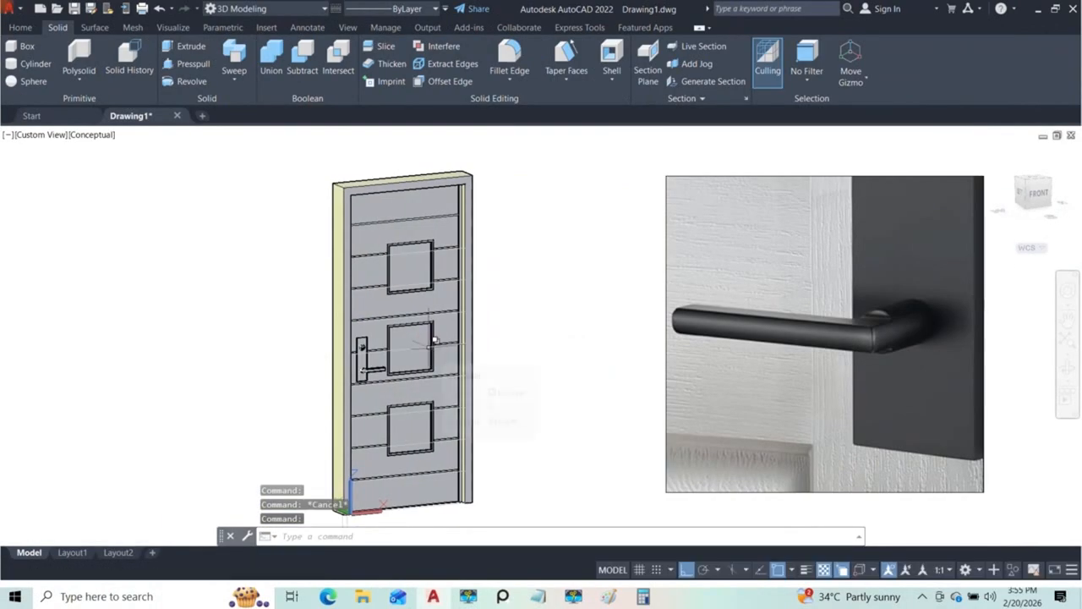